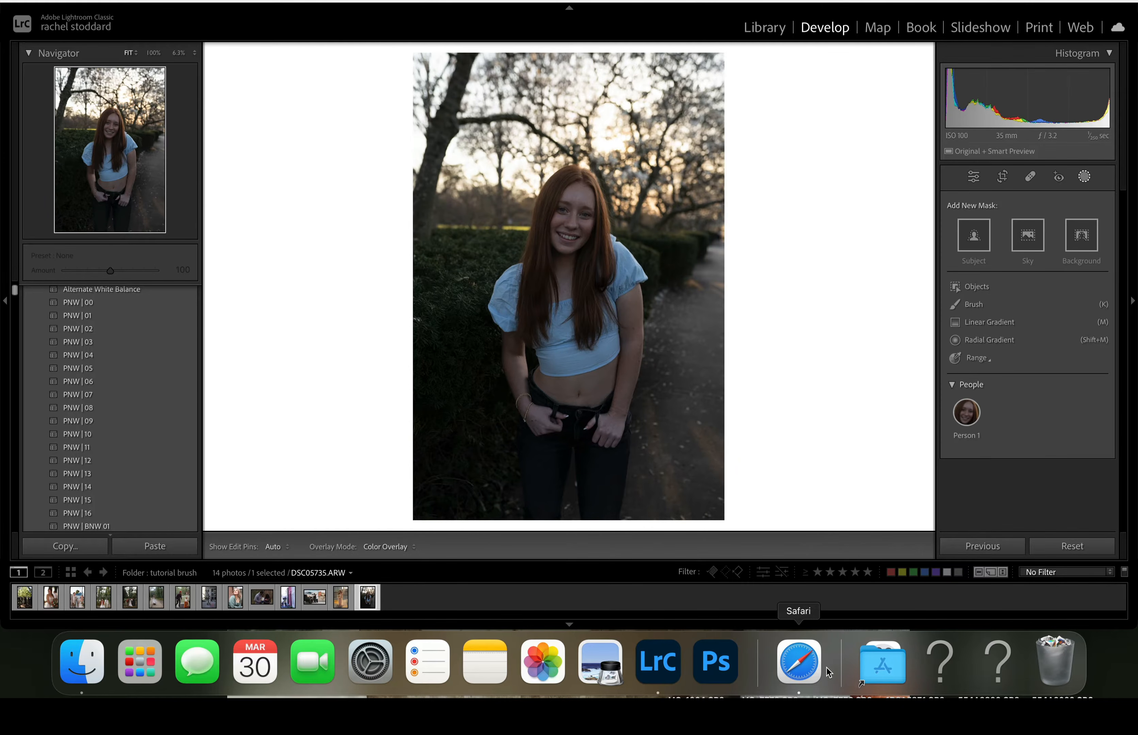
- Switch to Safari and download the Pacific Northwest add-on pack through the Reverie + Oak update e-mail in Deleted Items
{"action": "left_click", "coordinate": [794, 670]}
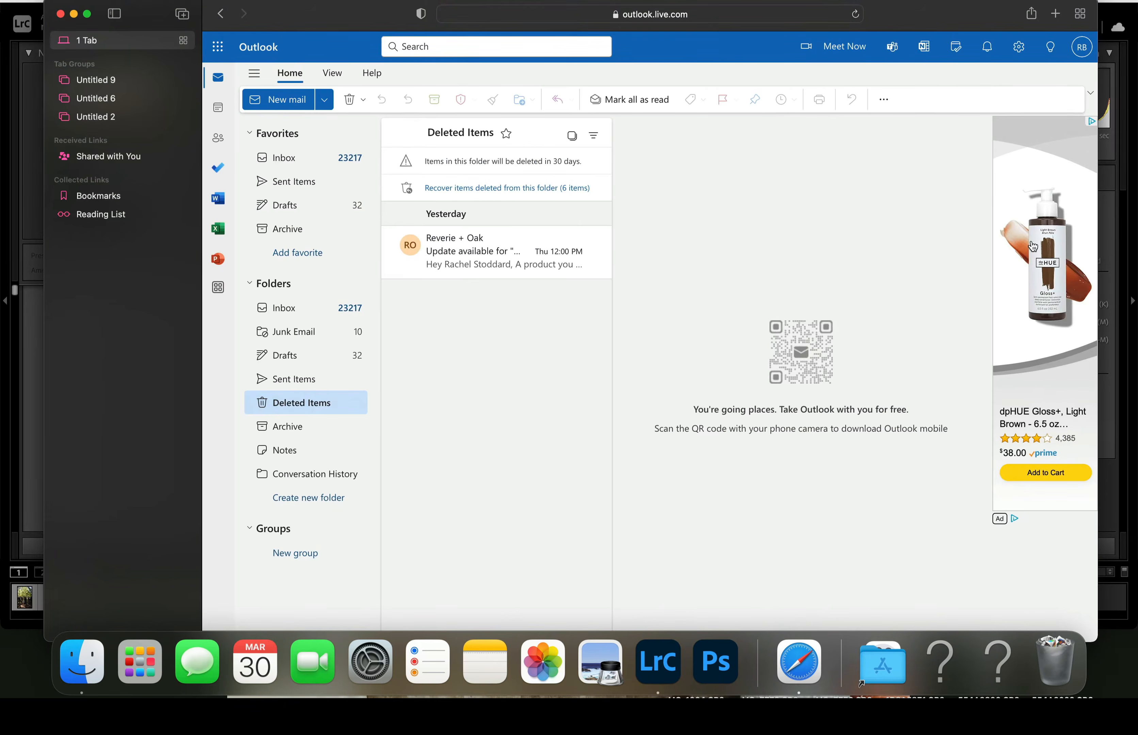
{"action": "mouse_move", "coordinate": [567, 247]}
{"action": "left_click", "coordinate": [466, 255]}
{"action": "left_click", "coordinate": [785, 344]}
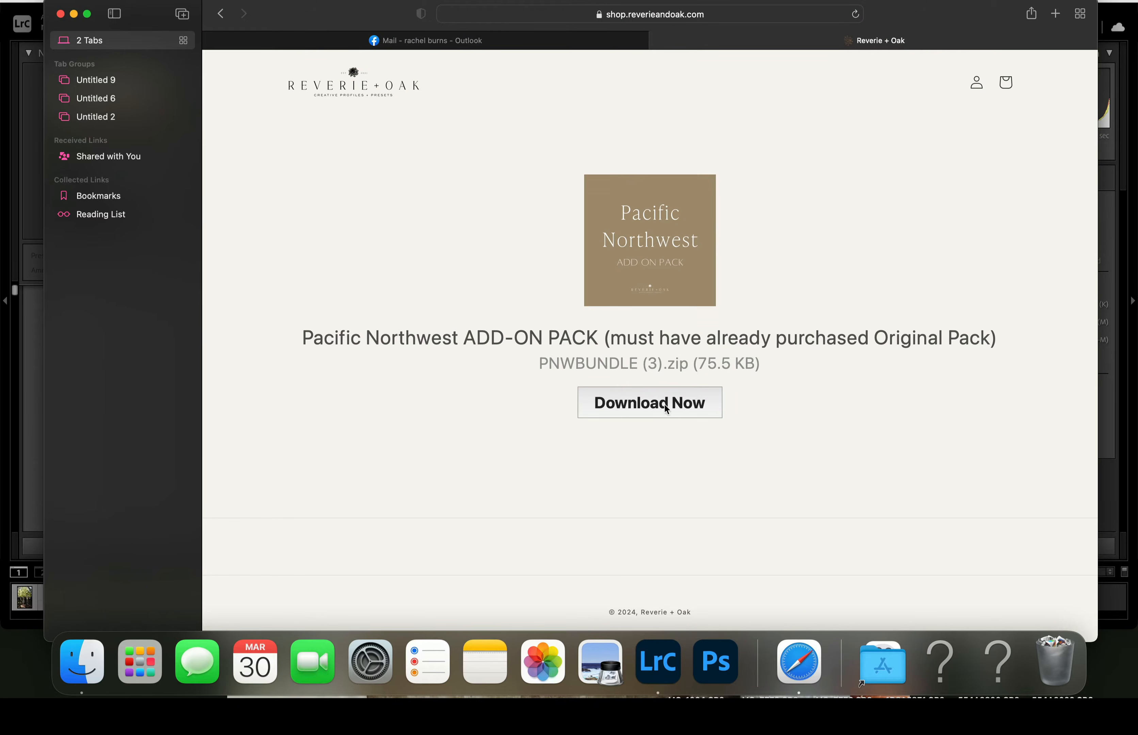
{"action": "left_click", "coordinate": [669, 404]}
- Open the downloaded PNWBUNDLE (3)-5 folder and go into its BRUSHES folder
{"action": "left_click", "coordinate": [1007, 13]}
{"action": "double_click", "coordinate": [972, 80]}
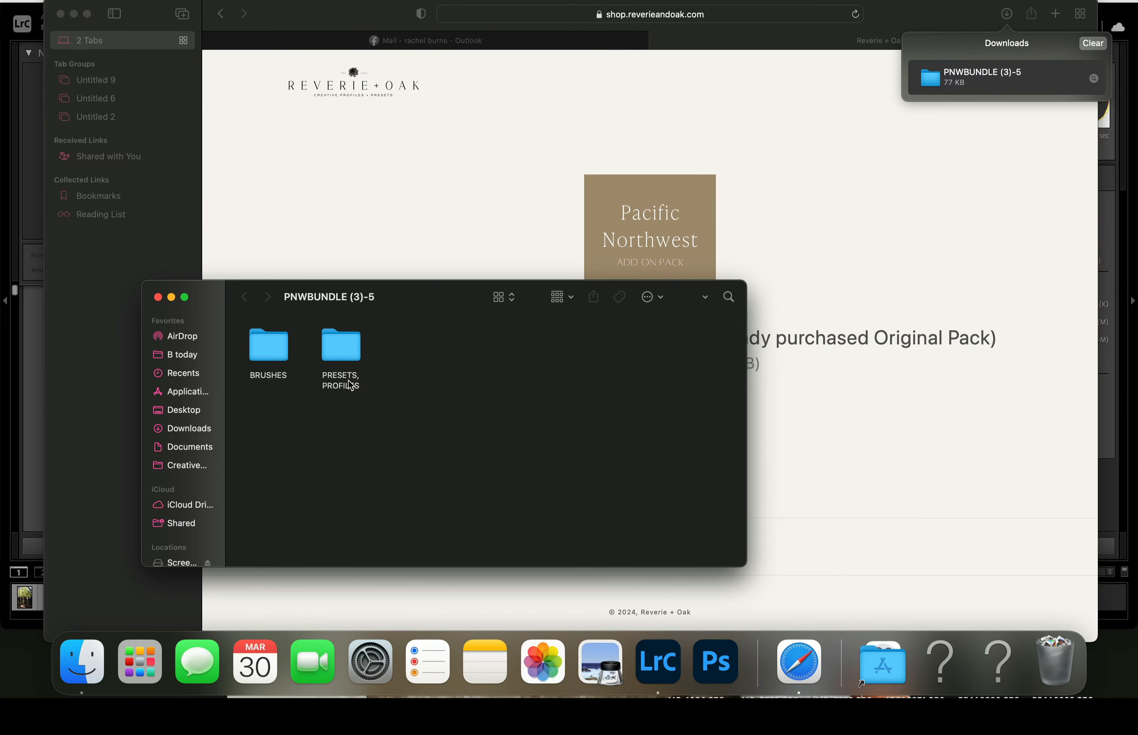
{"action": "double_click", "coordinate": [274, 355]}
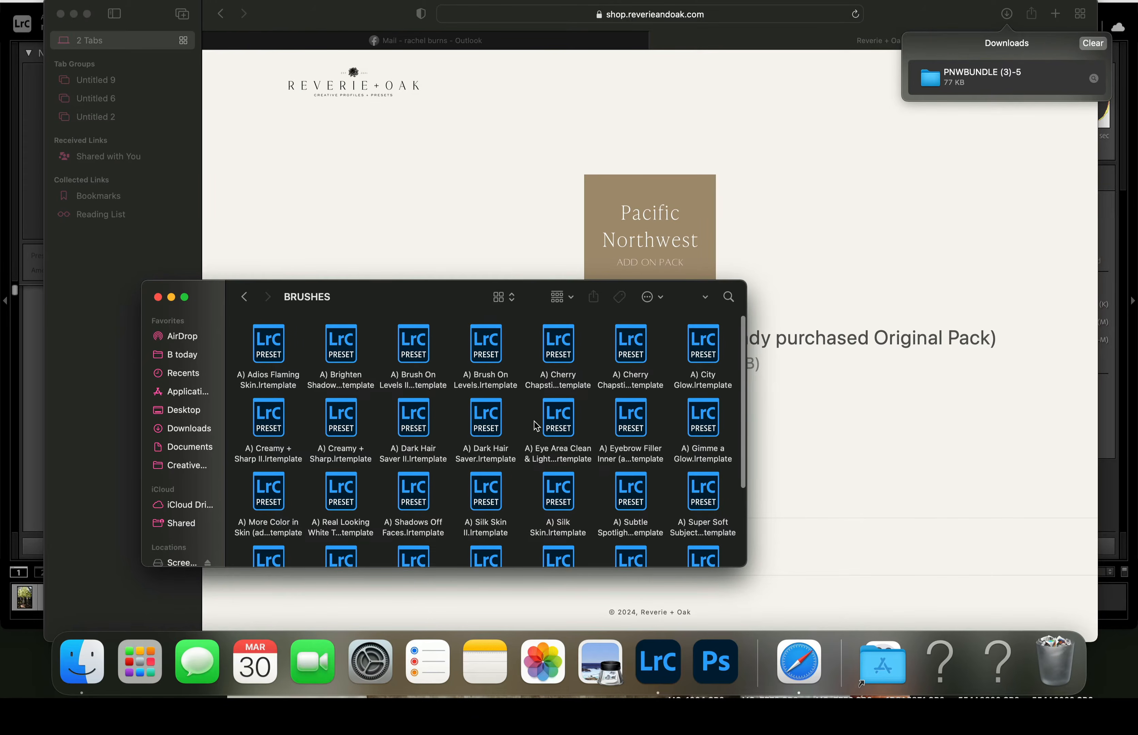
- Copy all 30 brush preset files from the BRUSHES folder and close the Finder and Safari windows
{"action": "scroll", "coordinate": [526, 416], "scroll_direction": "down", "scroll_amount": 2}
{"action": "scroll", "coordinate": [478, 428], "scroll_direction": "up", "scroll_amount": 2}
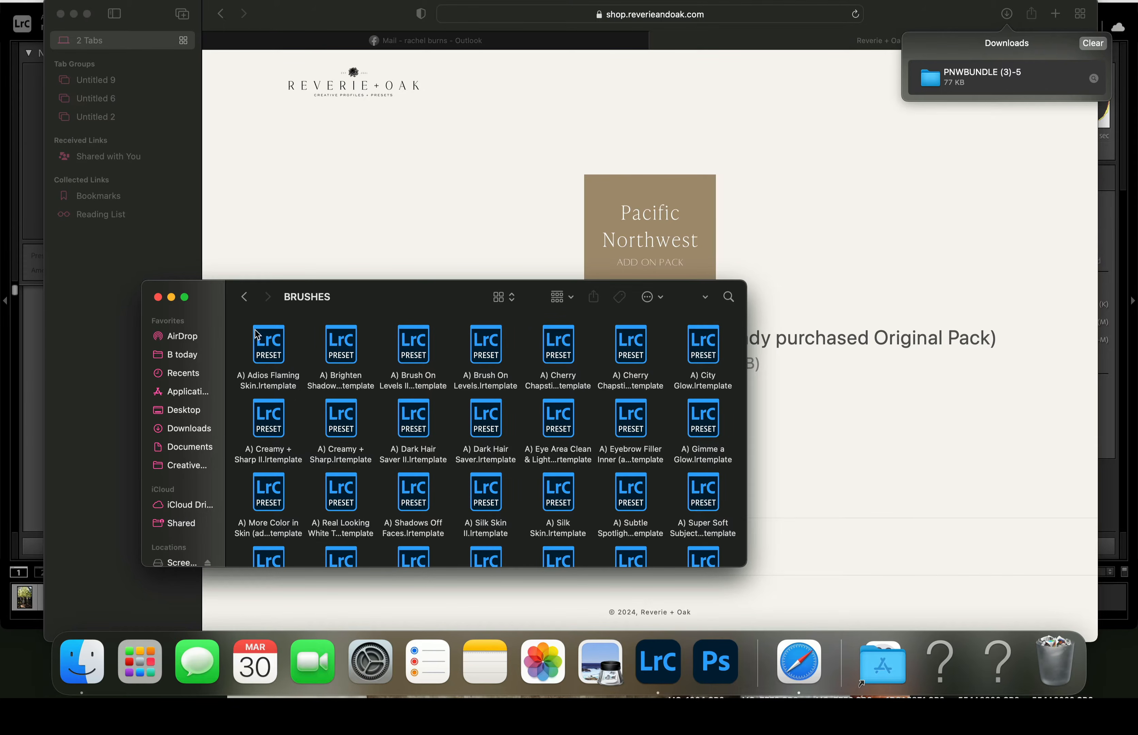
{"action": "left_click_drag", "start_coordinate": [237, 316], "coordinate": [756, 643]}
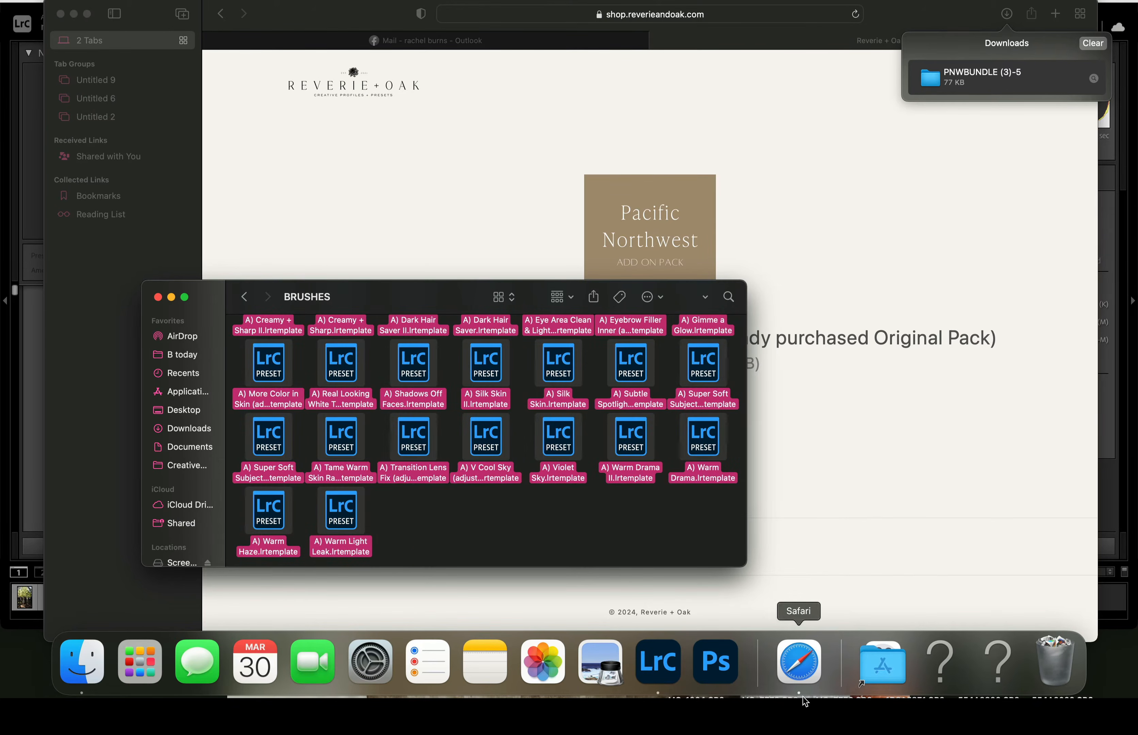
{"action": "right_click", "coordinate": [540, 367]}
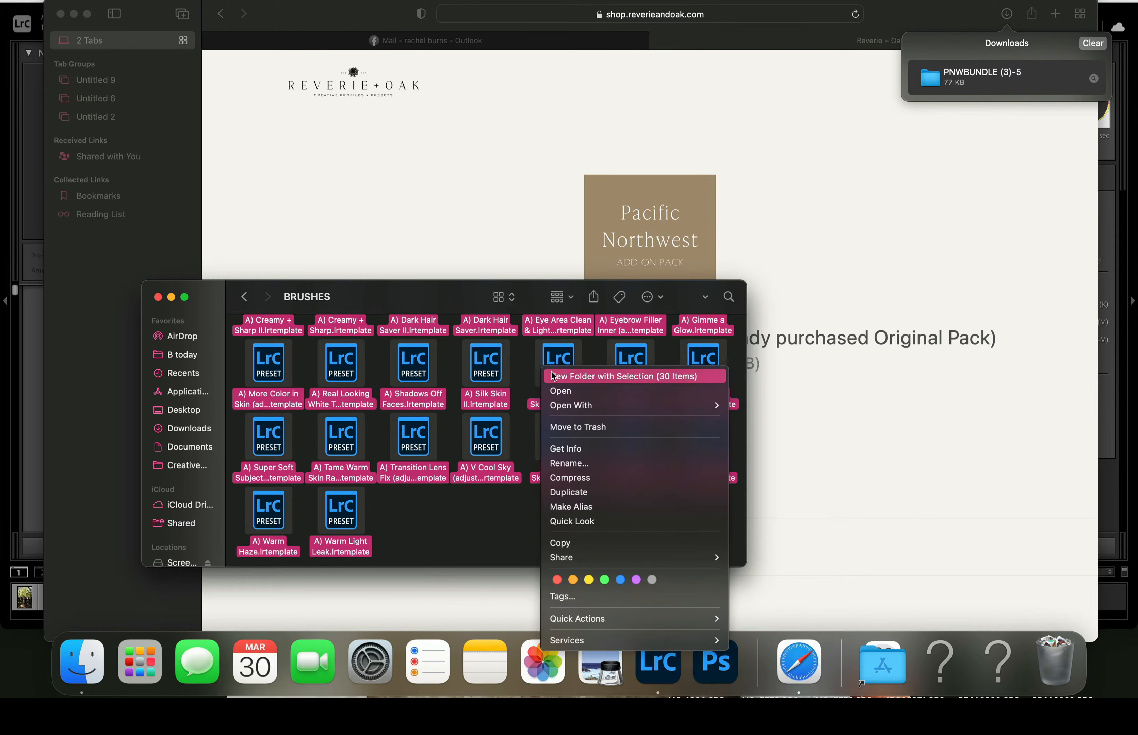
{"action": "left_click", "coordinate": [583, 542]}
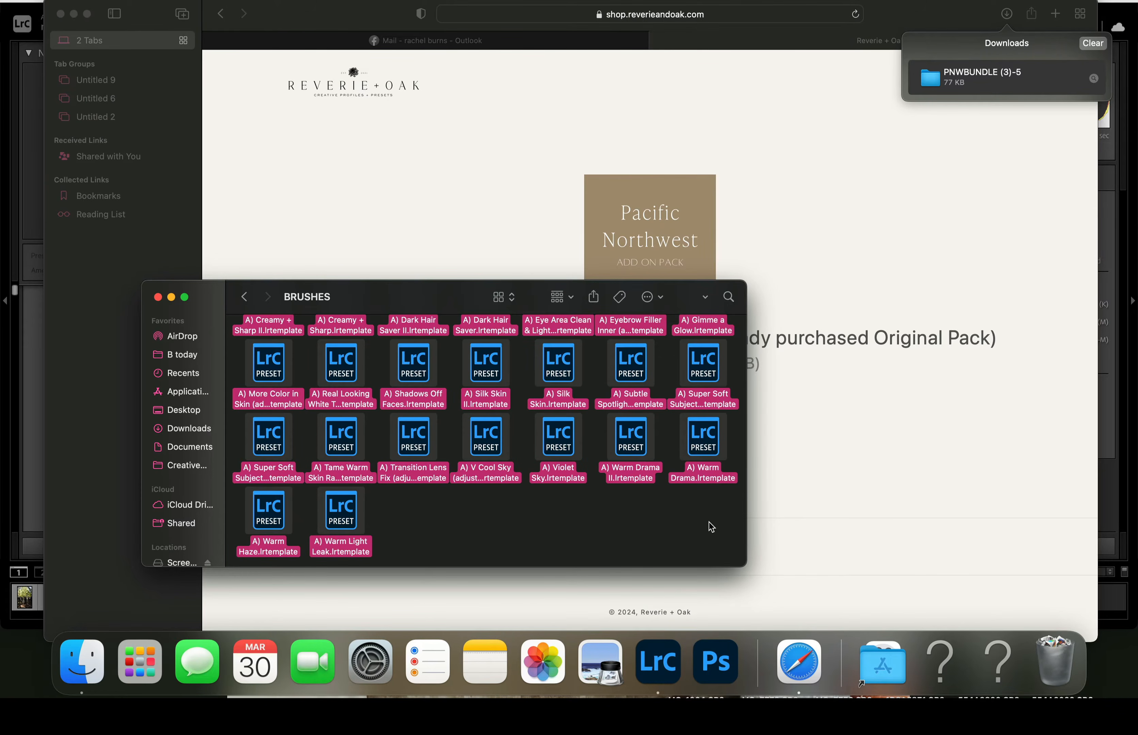
{"action": "left_click", "coordinate": [158, 297]}
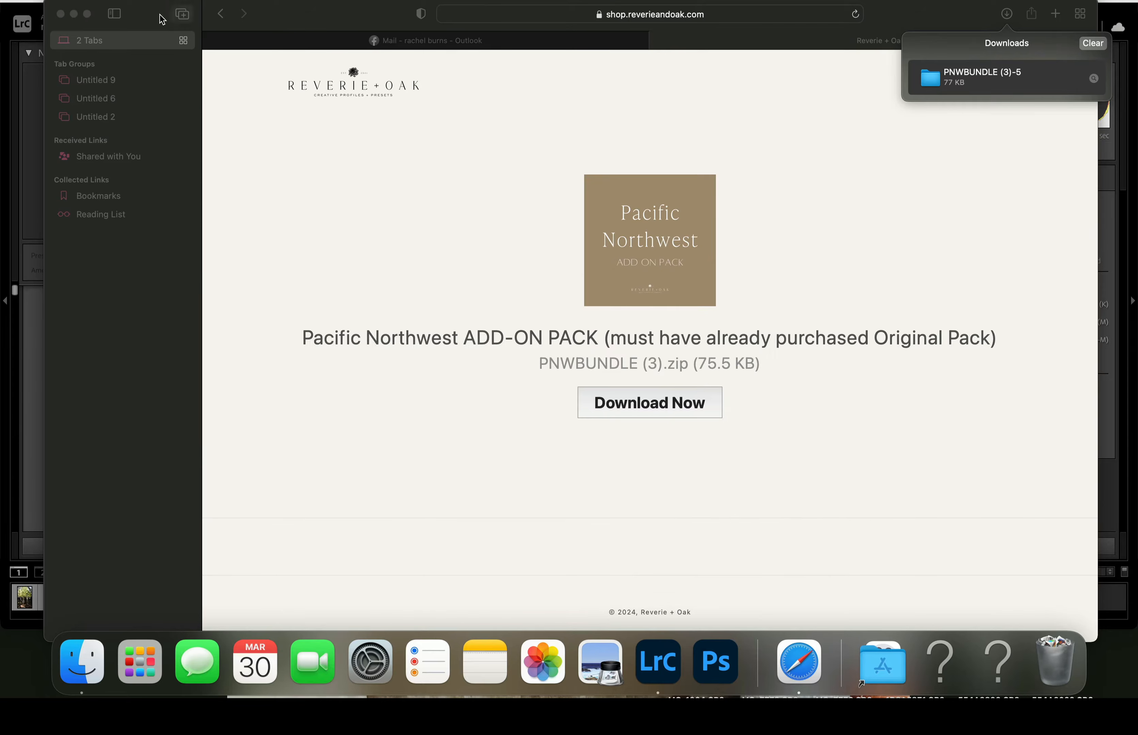
{"action": "left_click", "coordinate": [59, 14]}
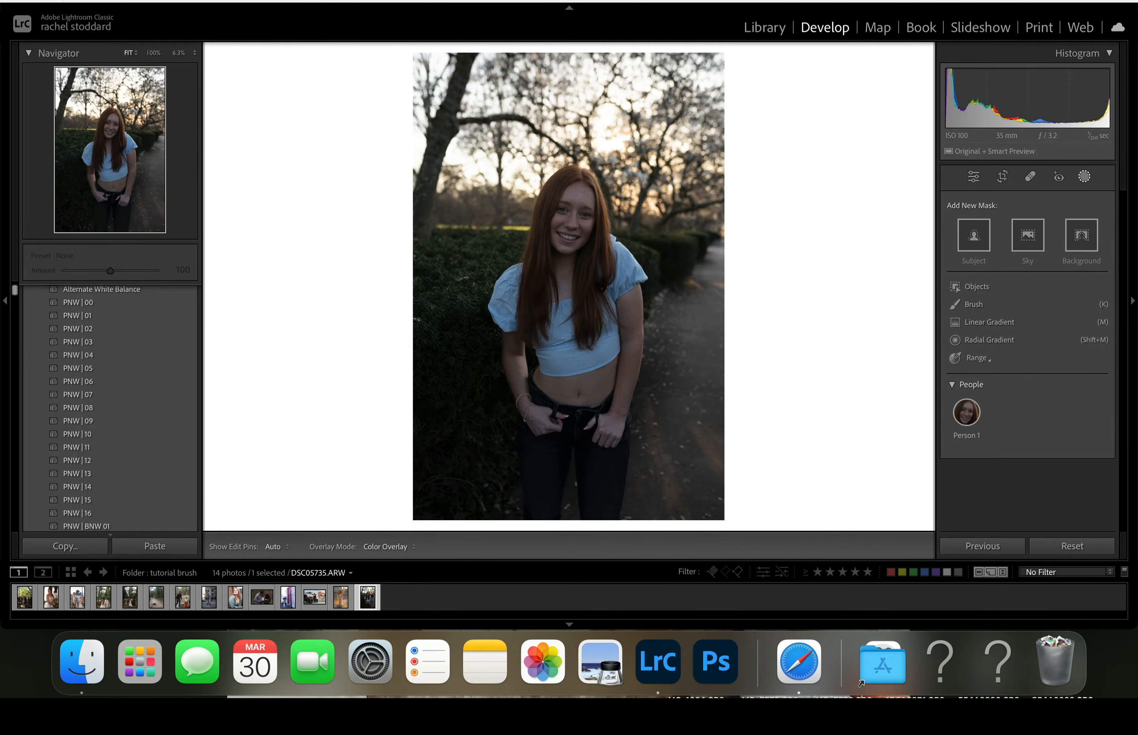
- From Lightroom Classic's preset preferences, show all other Lightroom presets and open the Local Adjustment Presets folder inside Lightroom
{"action": "left_click", "coordinate": [60, 1]}
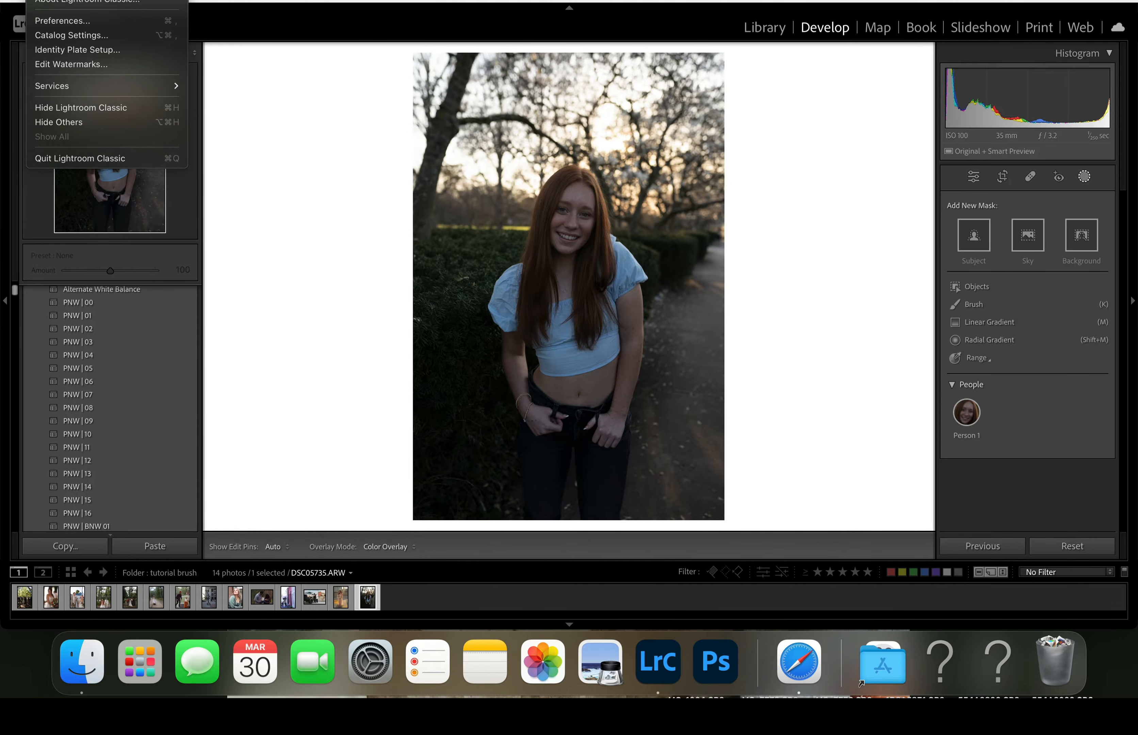
{"action": "left_click", "coordinate": [55, 20]}
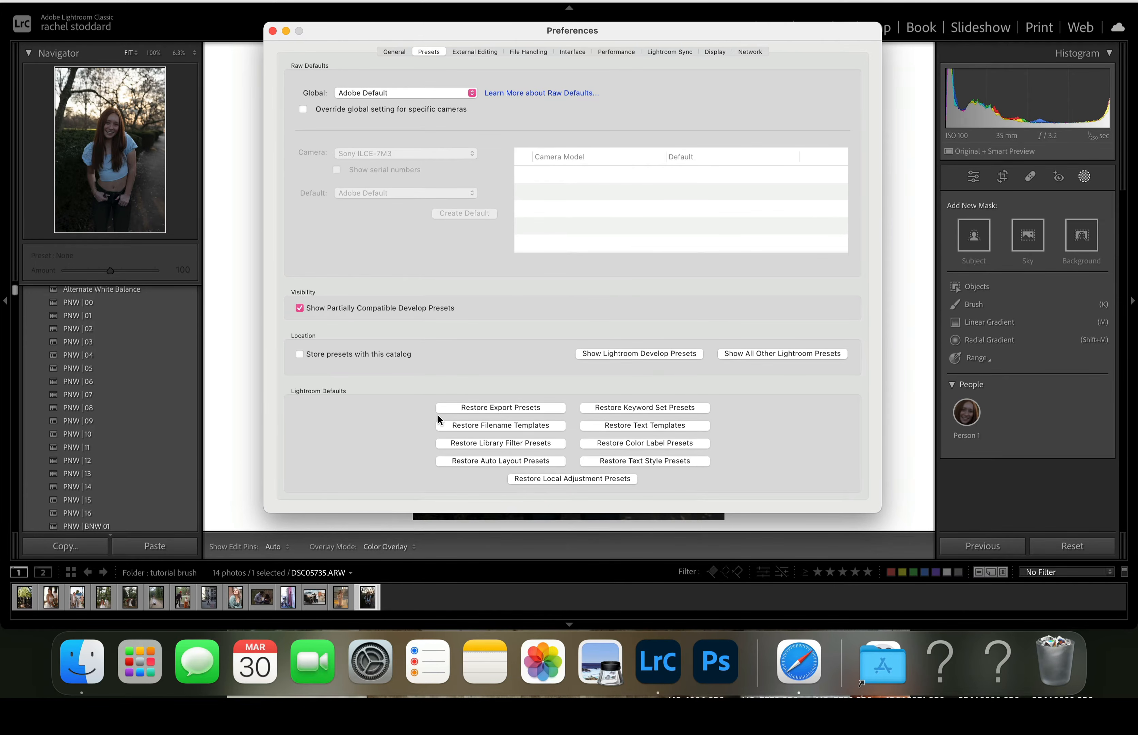
{"action": "left_click", "coordinate": [758, 352]}
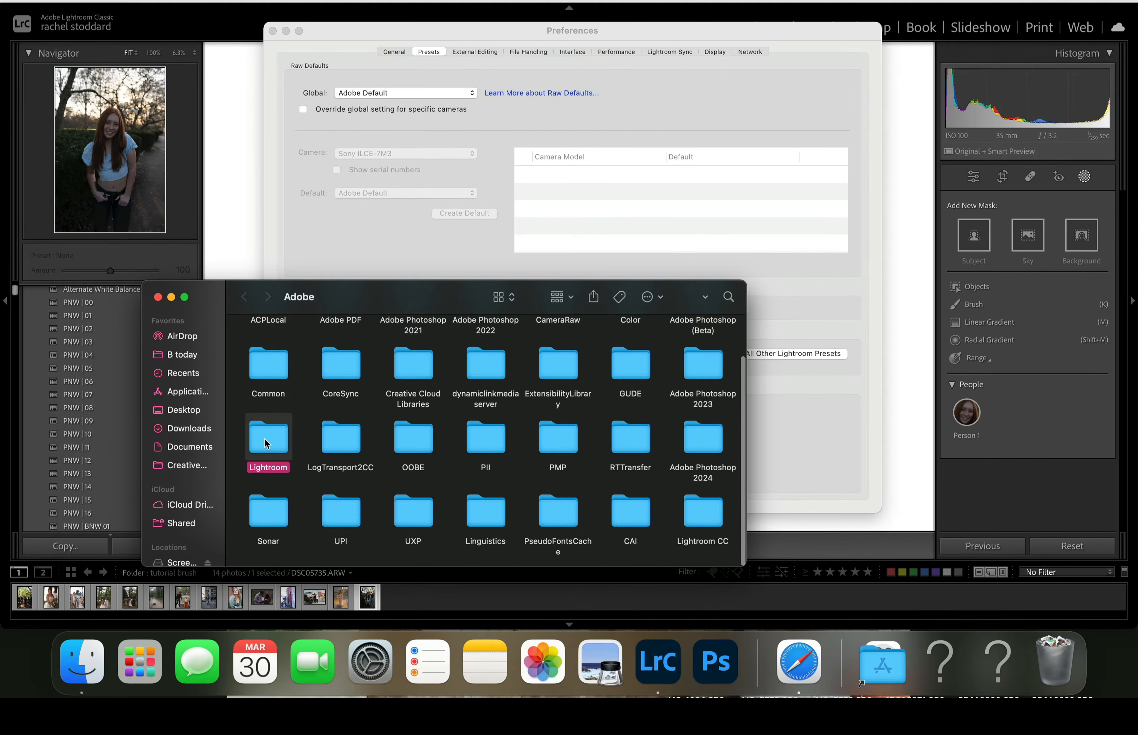
{"action": "double_click", "coordinate": [265, 440]}
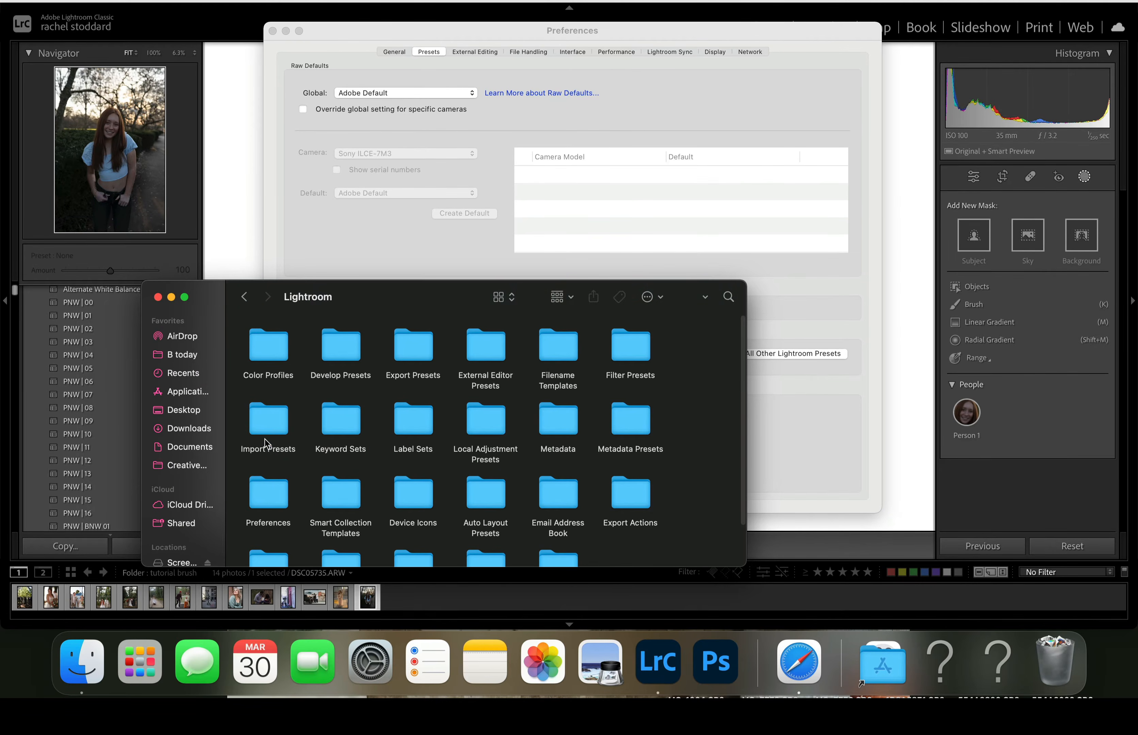
{"action": "left_click", "coordinate": [480, 435]}
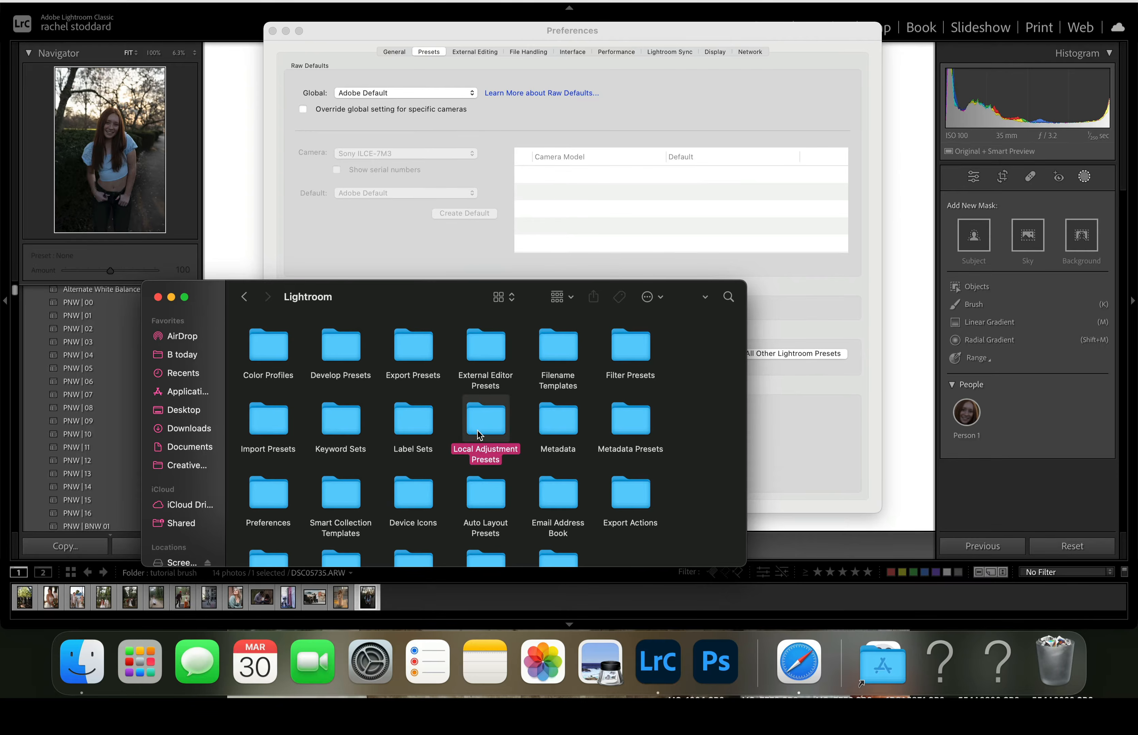
{"action": "double_click", "coordinate": [479, 435]}
- Paste the 30 brush presets into Local Adjustment Presets, skipping all files that already exist, and close the folder and preferences
{"action": "scroll", "coordinate": [511, 497], "scroll_direction": "down", "scroll_amount": 2}
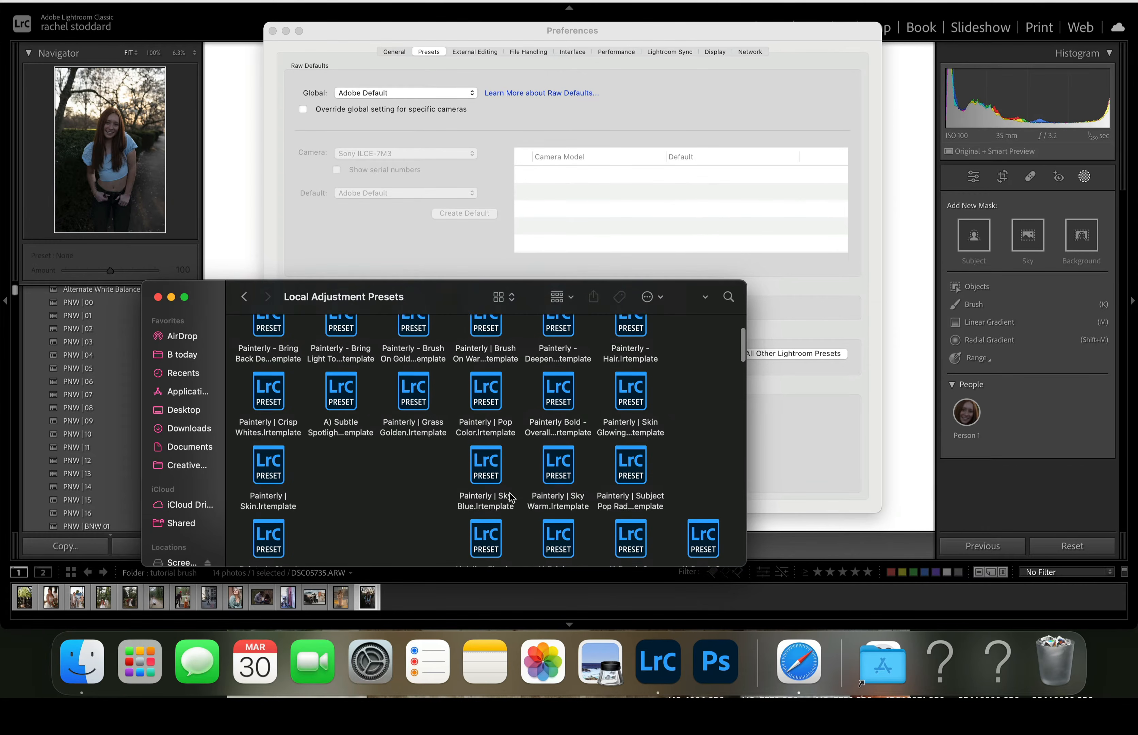
{"action": "scroll", "coordinate": [511, 498], "scroll_direction": "down", "scroll_amount": 5}
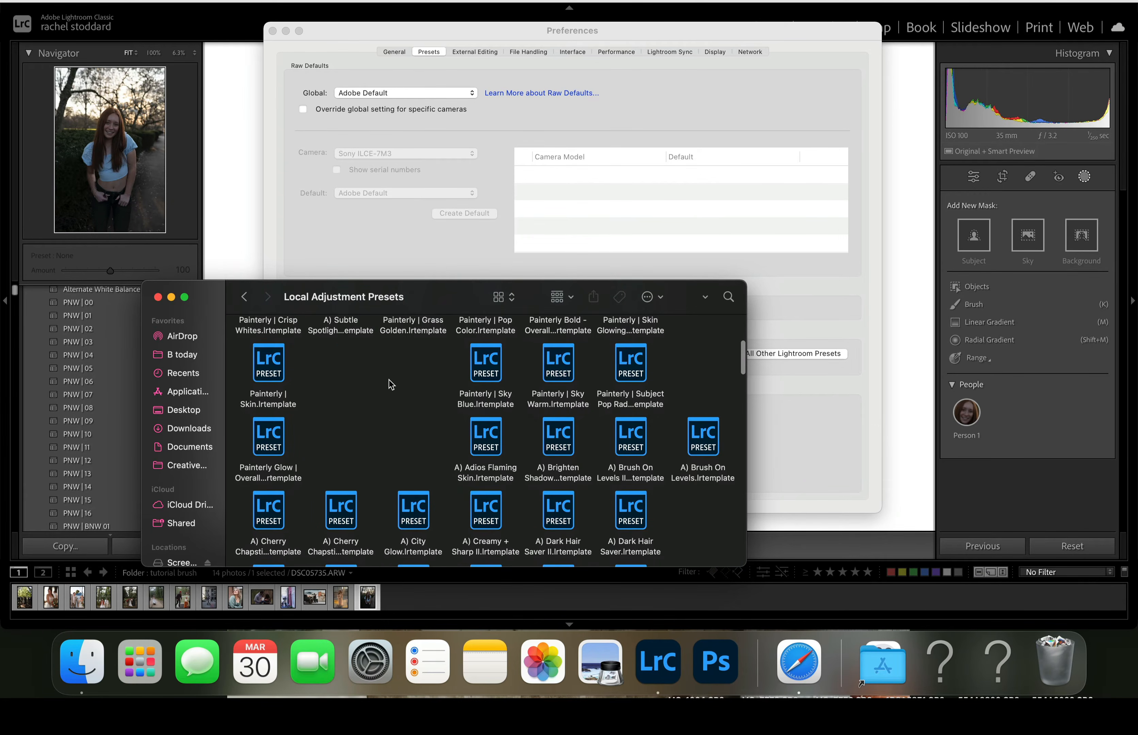
{"action": "scroll", "coordinate": [388, 380], "scroll_direction": "up", "scroll_amount": 2}
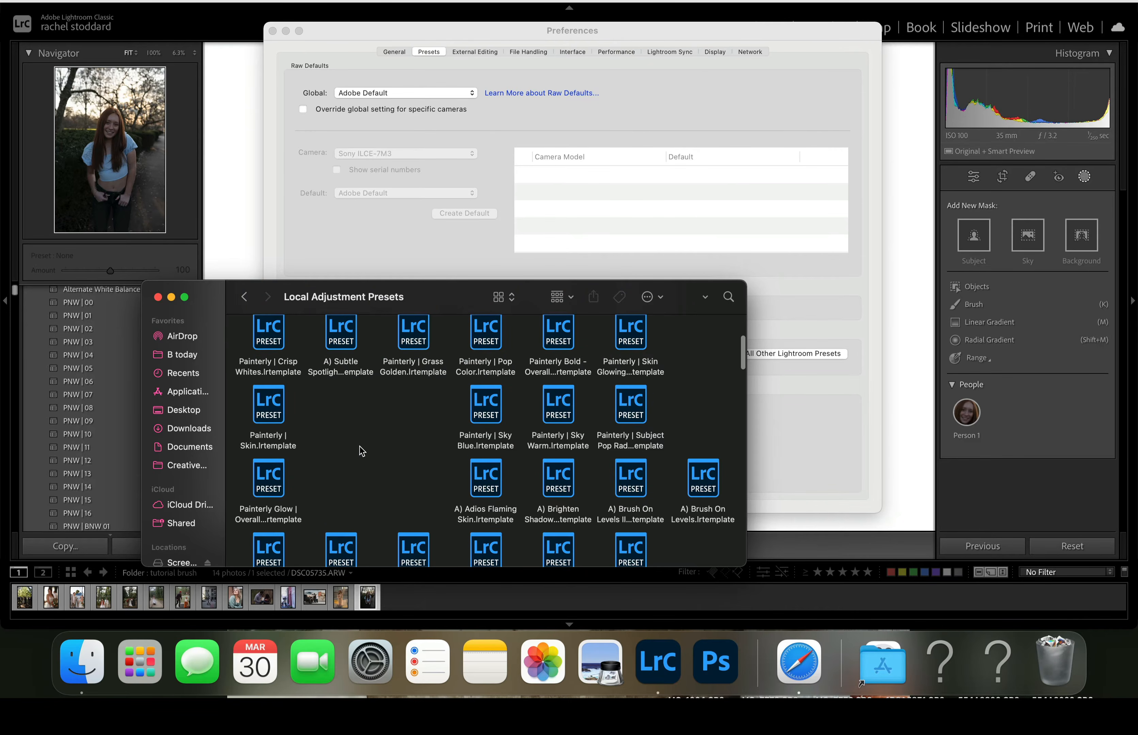
{"action": "right_click", "coordinate": [362, 436]}
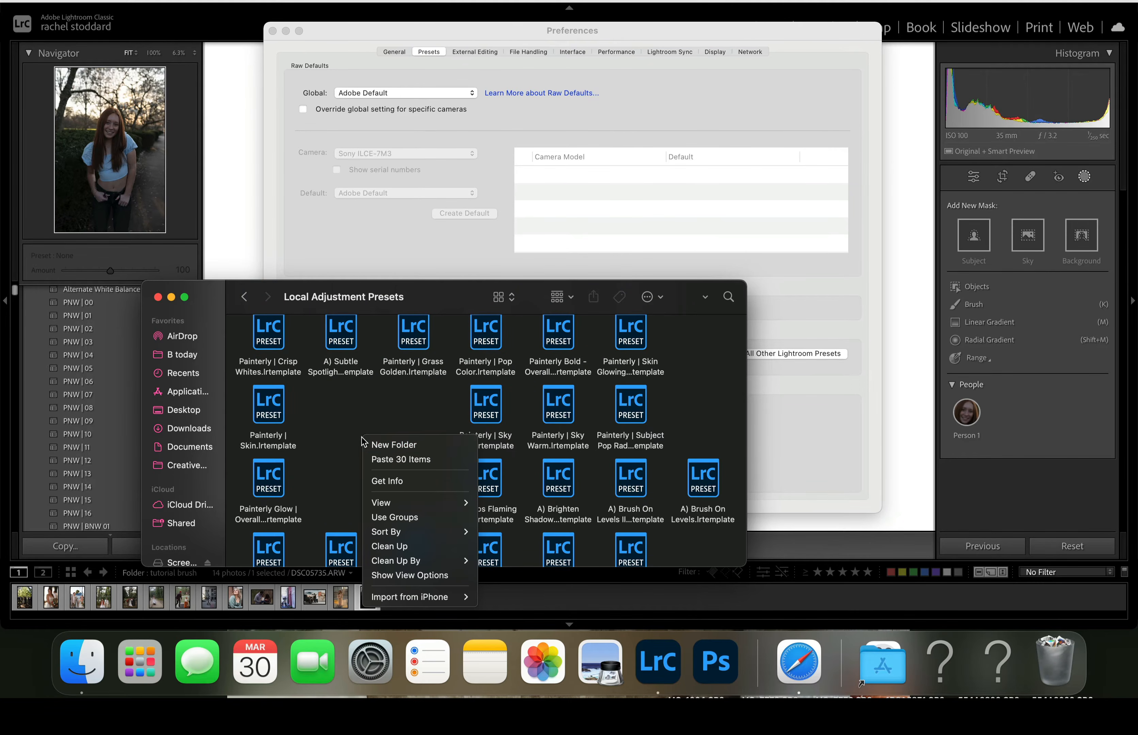
{"action": "left_click", "coordinate": [388, 460]}
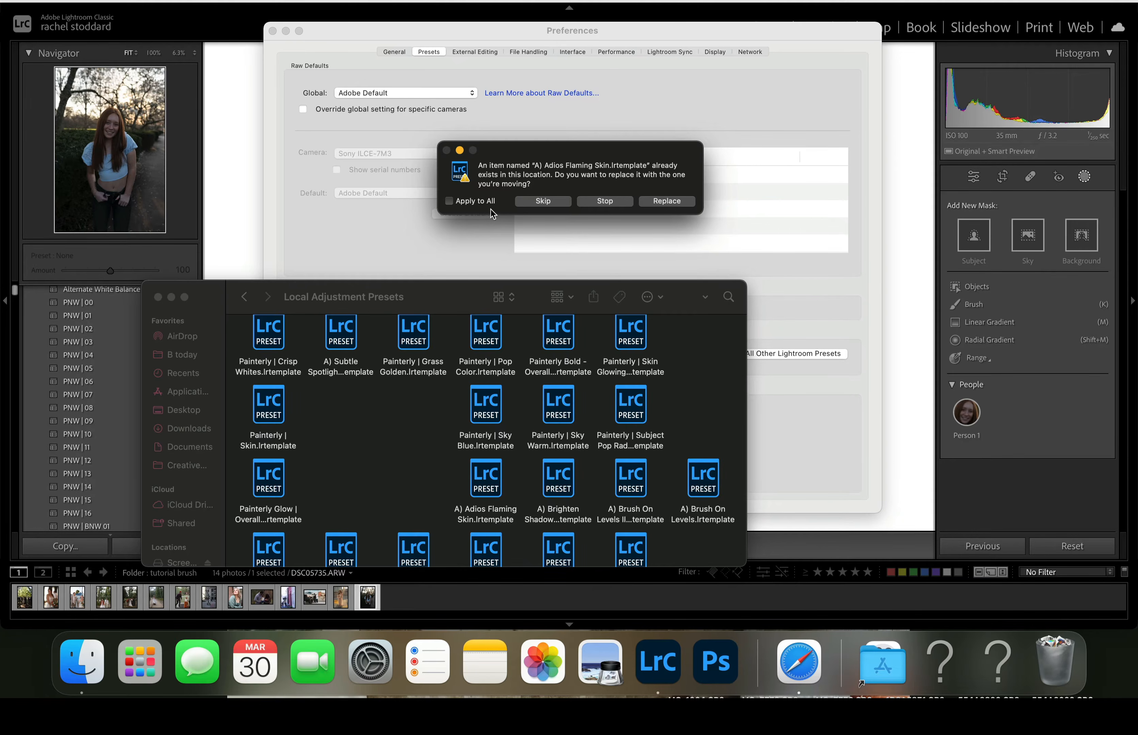
{"action": "left_click", "coordinate": [449, 201]}
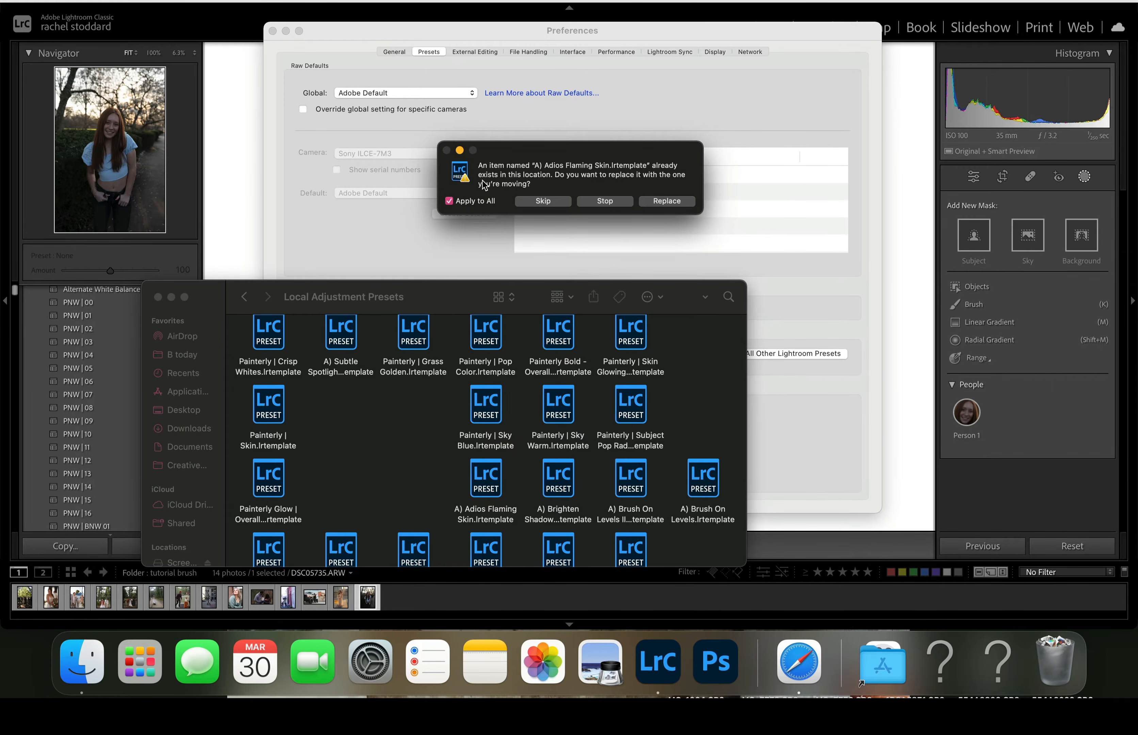
{"action": "left_click", "coordinate": [541, 201]}
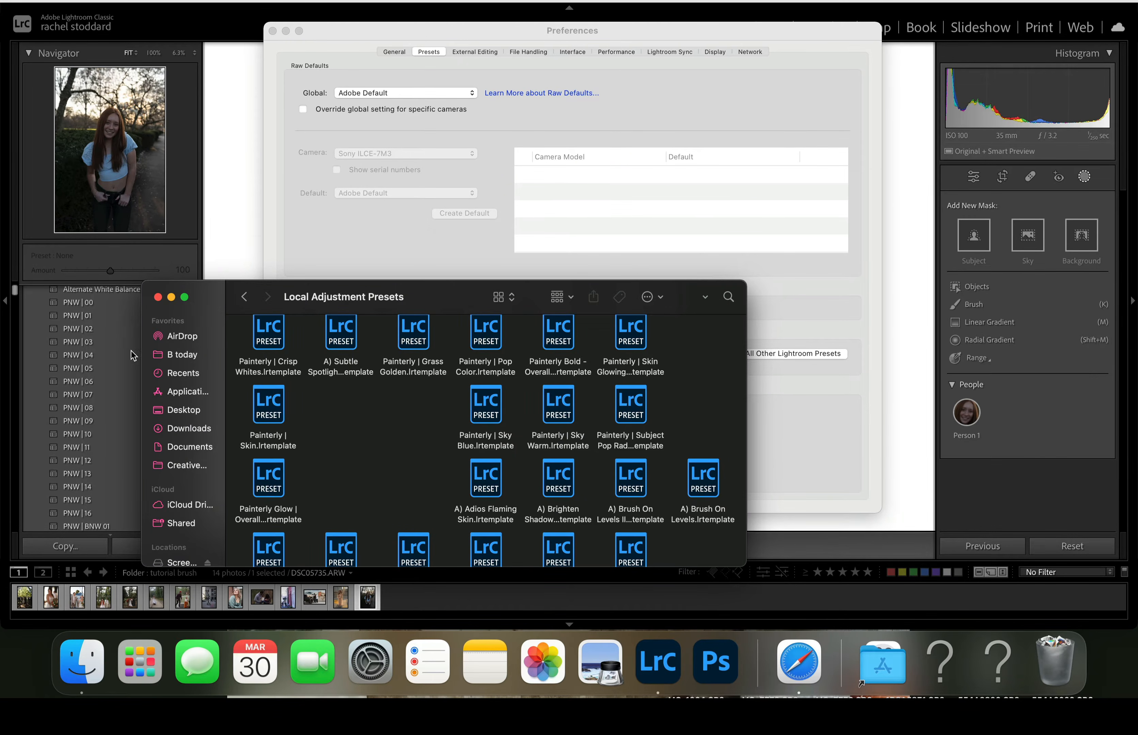
{"action": "left_click", "coordinate": [159, 298]}
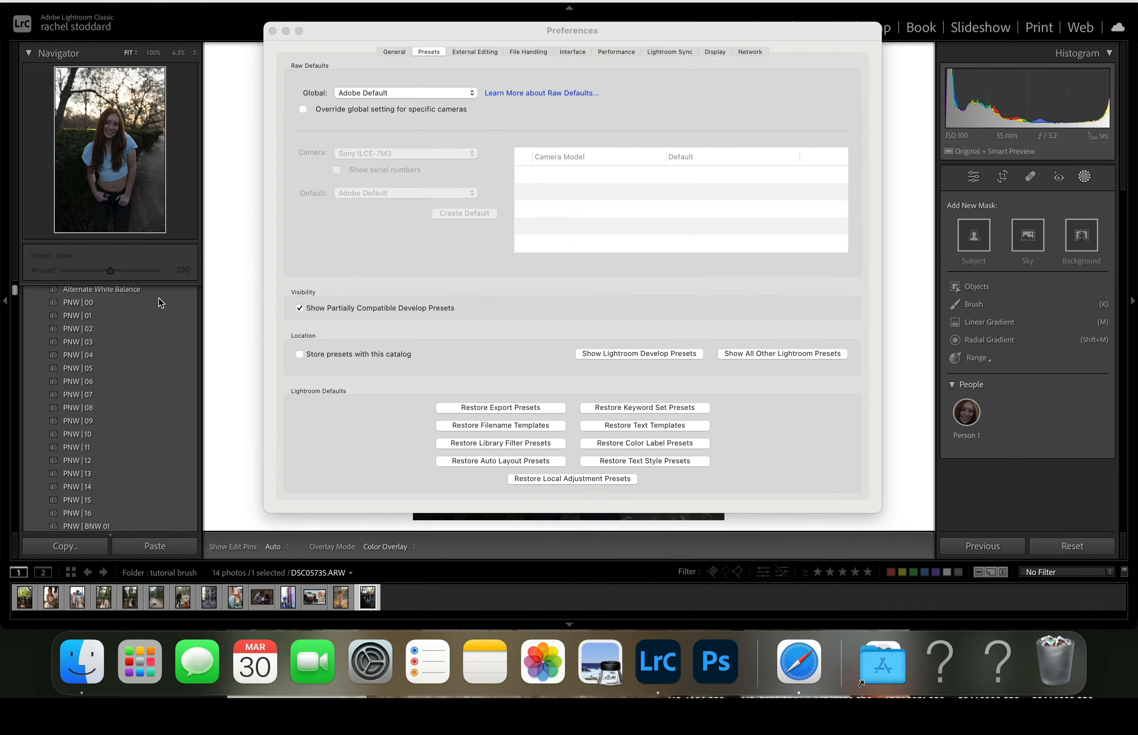
{"action": "left_click", "coordinate": [272, 31]}
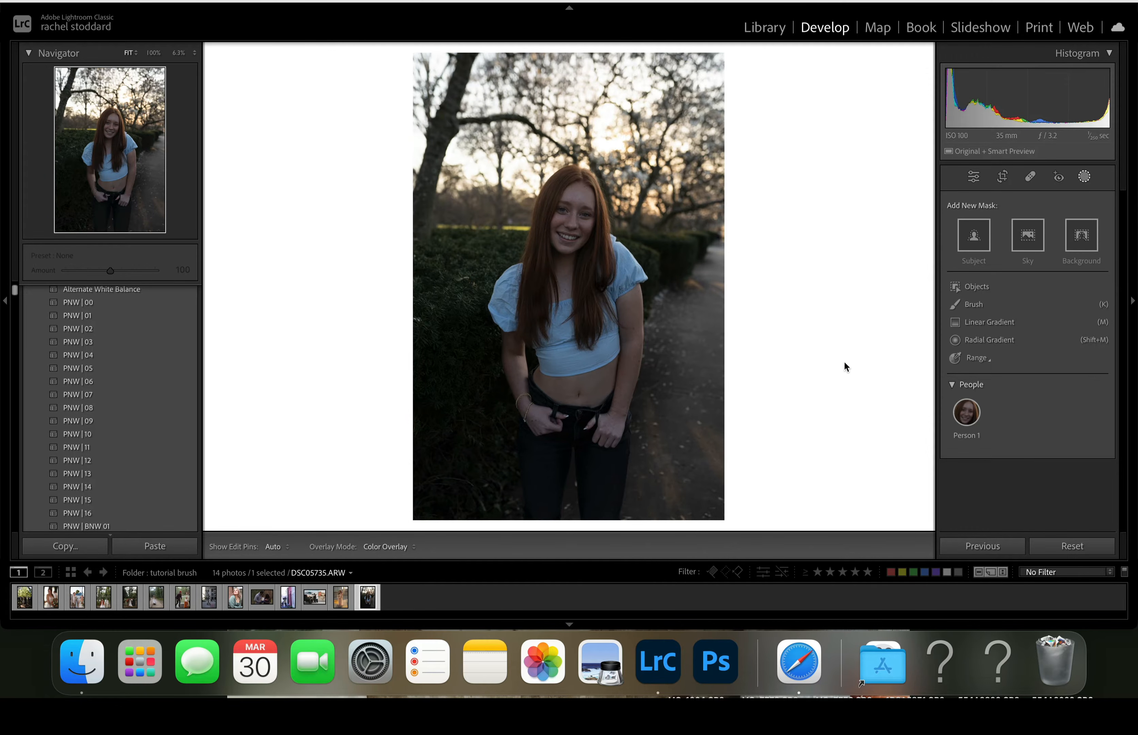
- Leave masking and raise the portrait's exposure to +0.95 in the Basic adjustments
{"action": "left_click", "coordinate": [1085, 177]}
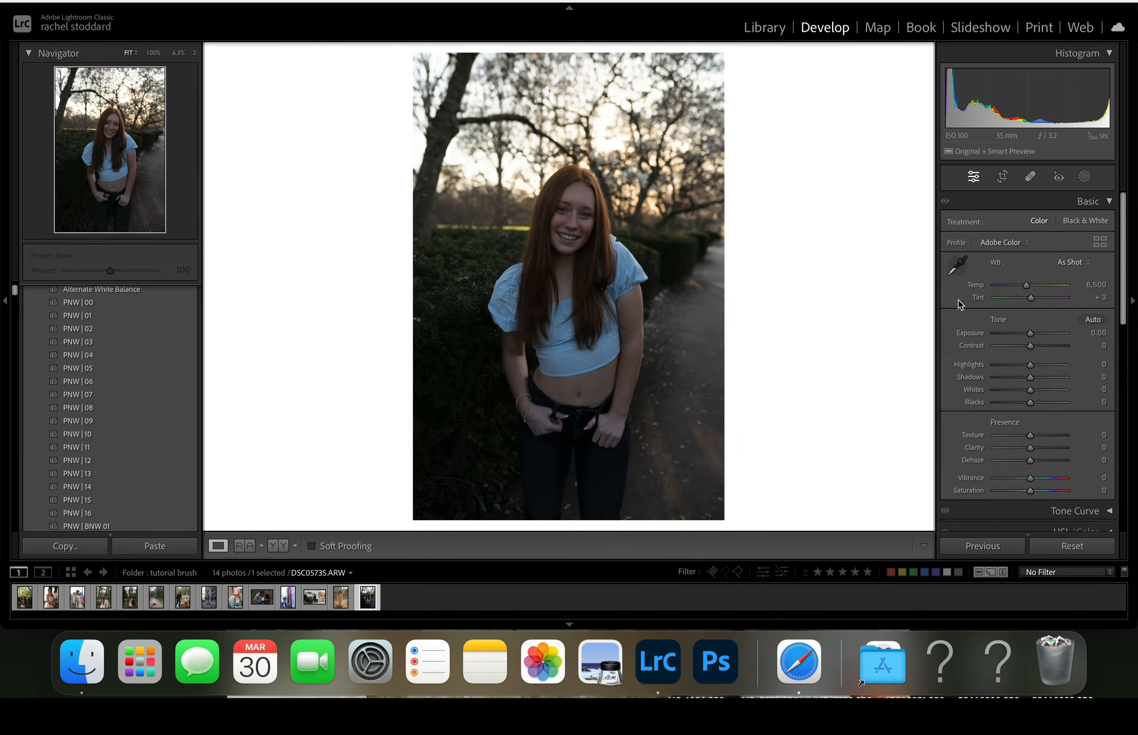
{"action": "left_click_drag", "start_coordinate": [1032, 334], "coordinate": [1040, 334]}
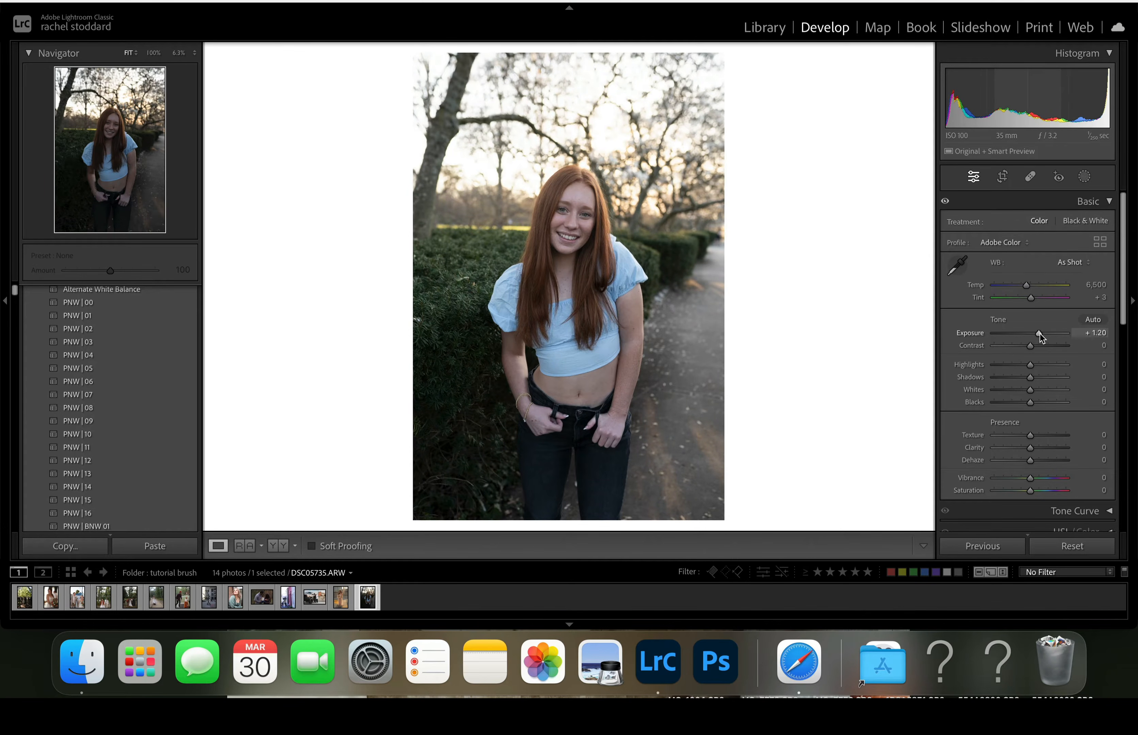
{"action": "left_click_drag", "start_coordinate": [1040, 335], "coordinate": [1038, 334]}
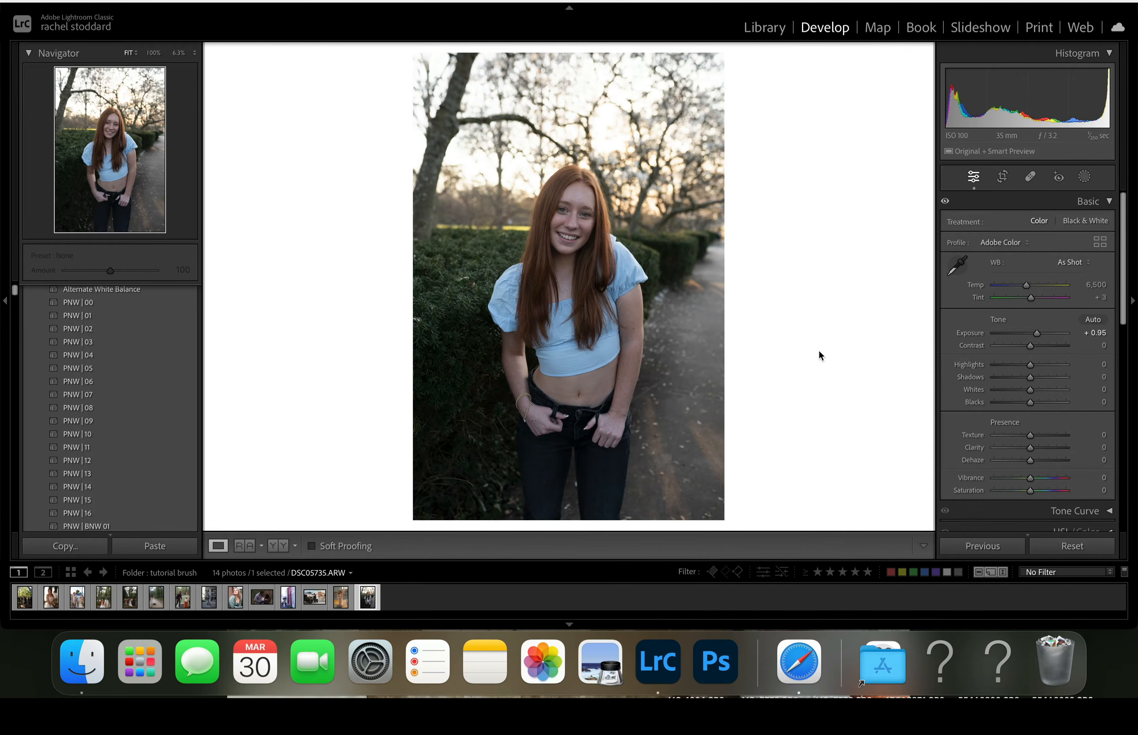
- Warm the portrait's white balance to a temperature of 8,402 and apply the PNW | 14 preset
{"action": "left_click", "coordinate": [608, 438]}
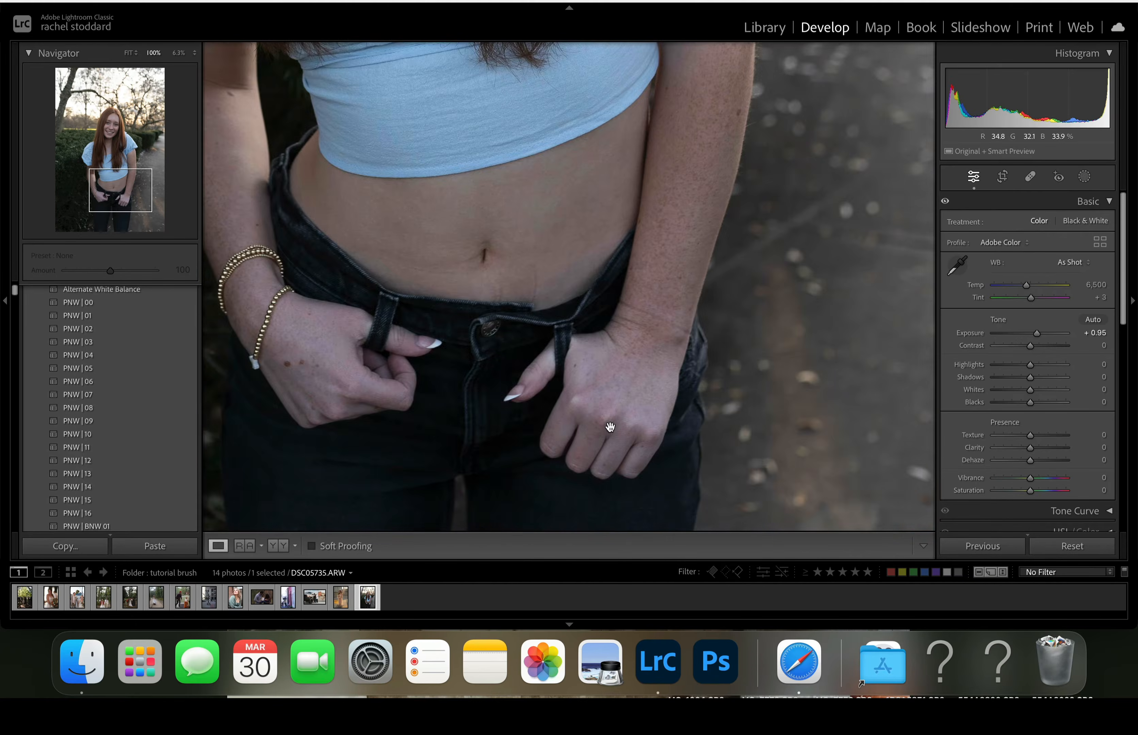
{"action": "left_click_drag", "start_coordinate": [608, 438], "coordinate": [655, 305]}
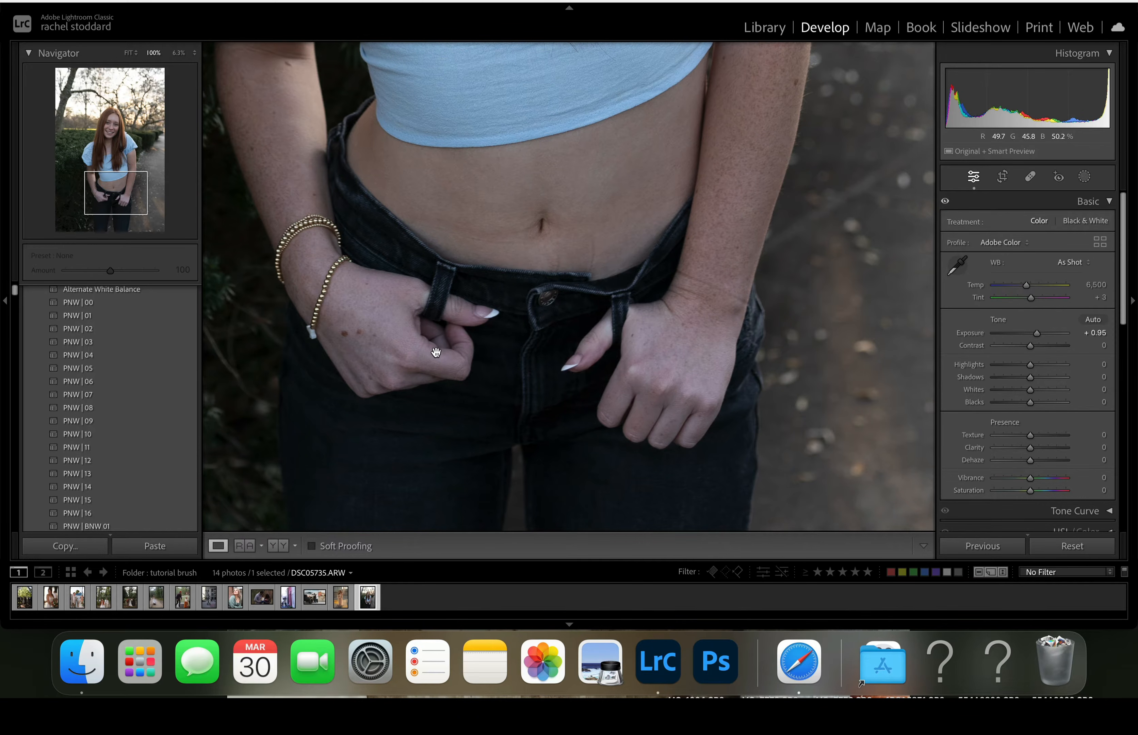
{"action": "left_click_drag", "start_coordinate": [600, 234], "coordinate": [643, 507]}
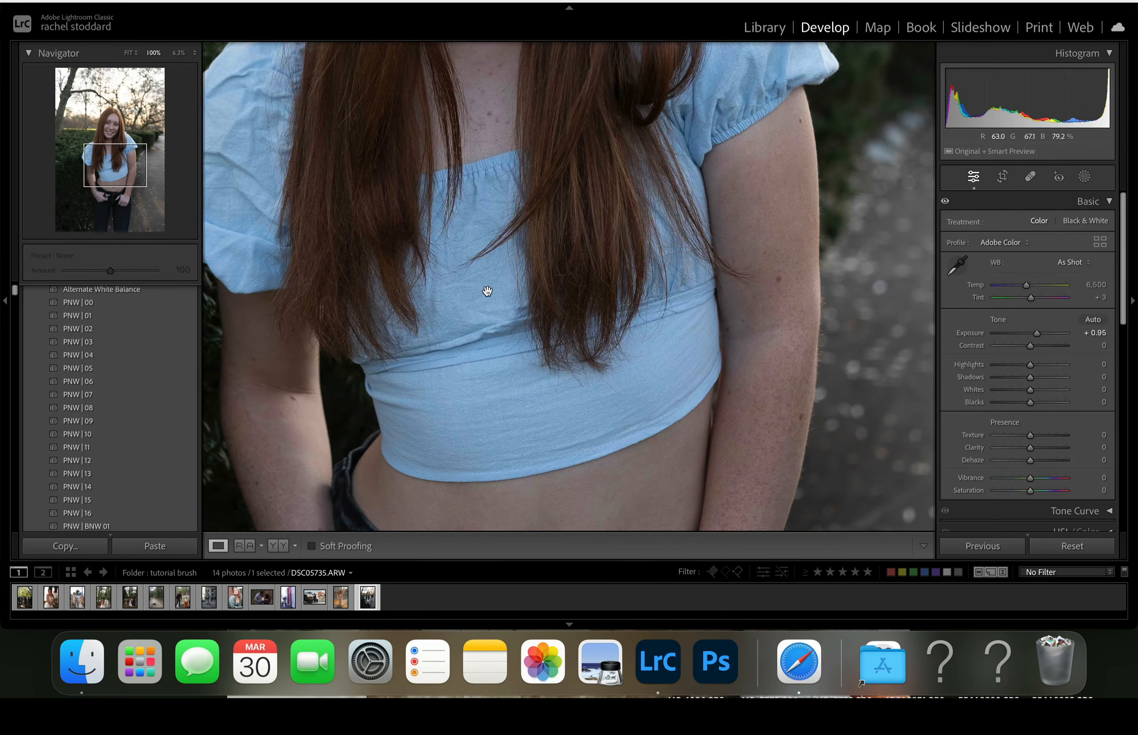
{"action": "left_click_drag", "start_coordinate": [488, 286], "coordinate": [494, 610]}
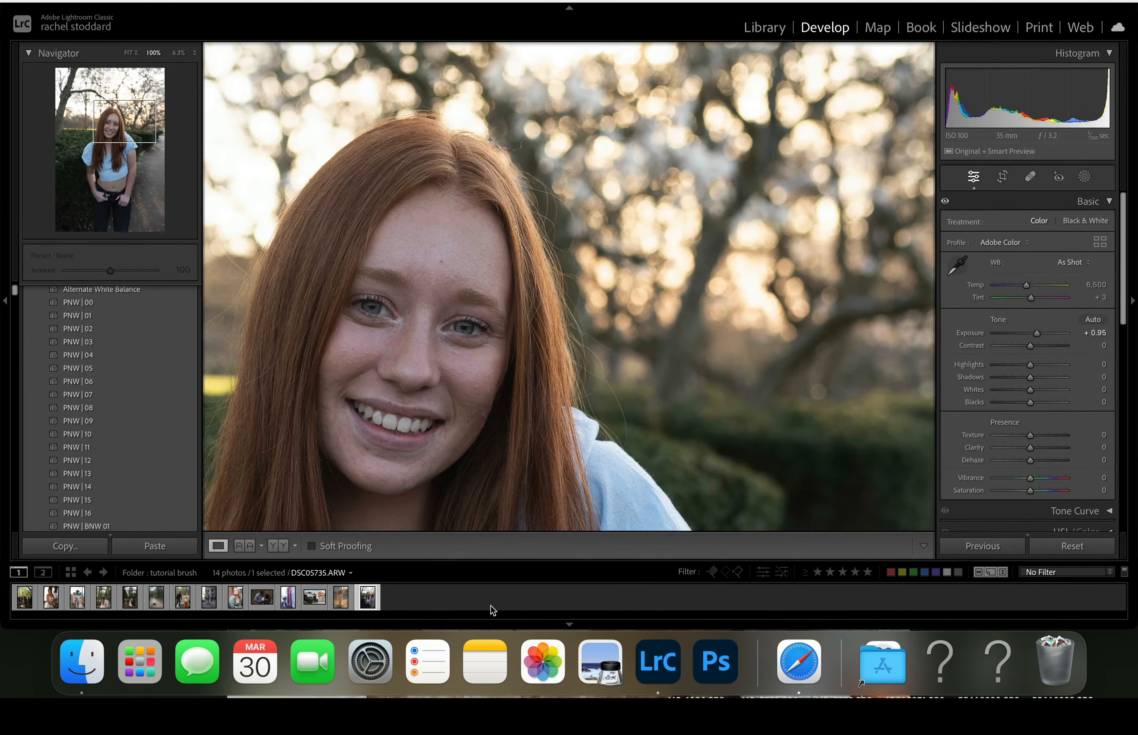
{"action": "left_click_drag", "start_coordinate": [724, 417], "coordinate": [615, 224]}
{"action": "left_click", "coordinate": [616, 226]}
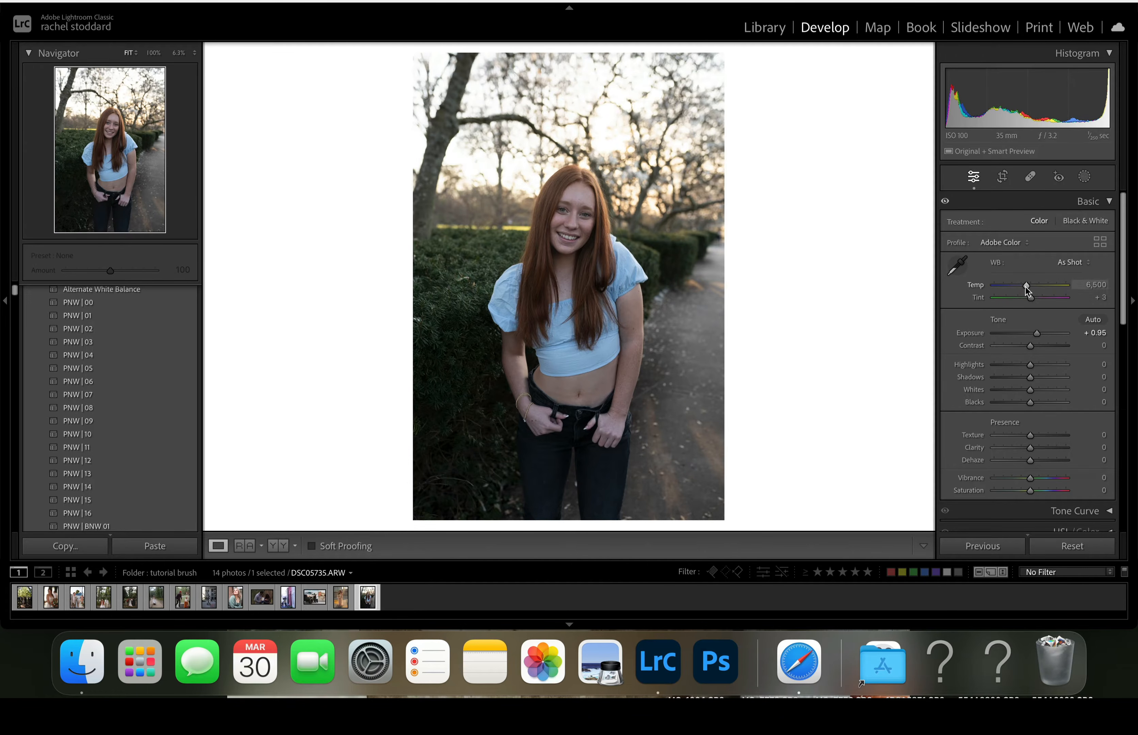
{"action": "left_click_drag", "start_coordinate": [1025, 287], "coordinate": [1038, 292]}
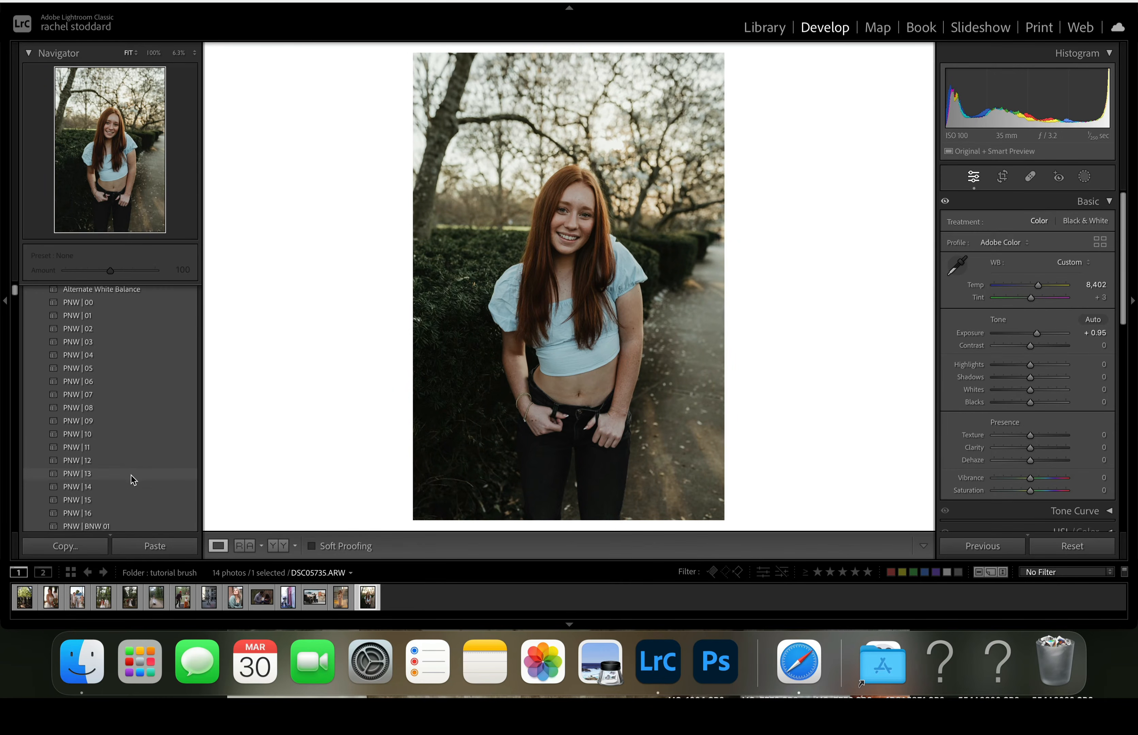
{"action": "left_click", "coordinate": [128, 485]}
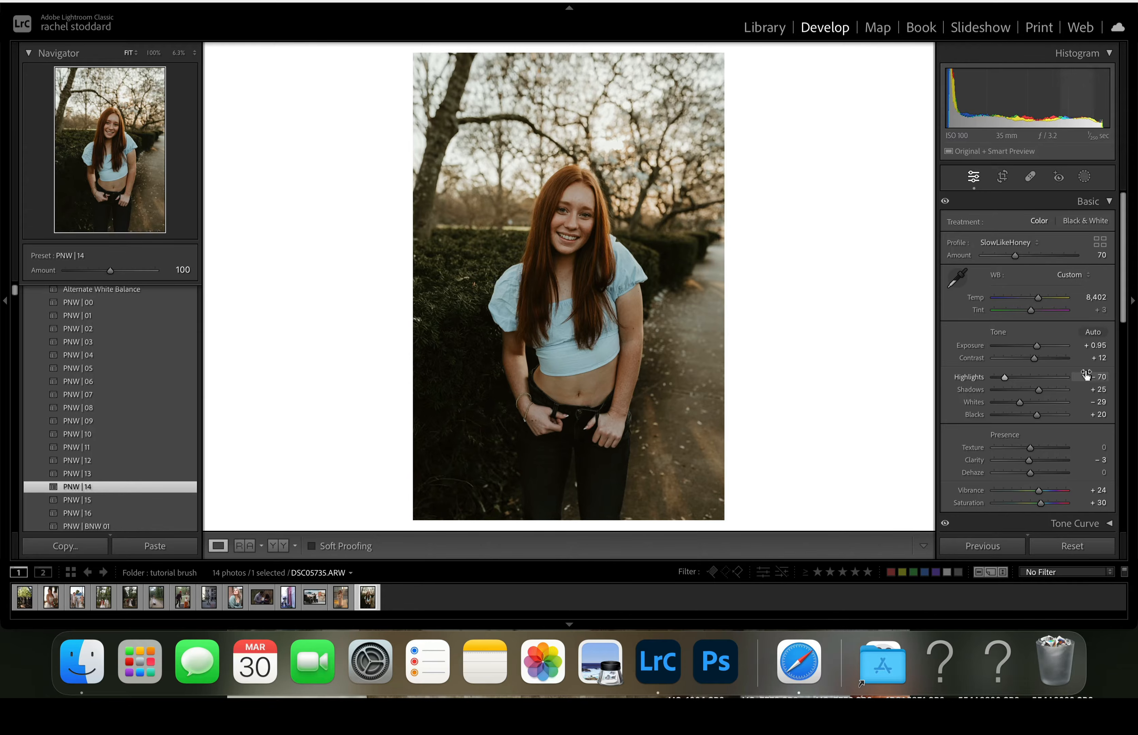
- Raise the portrait's shadows to +48 and set the tint to +7 in the Basic adjustments
{"action": "left_click_drag", "start_coordinate": [1042, 391], "coordinate": [1051, 397]}
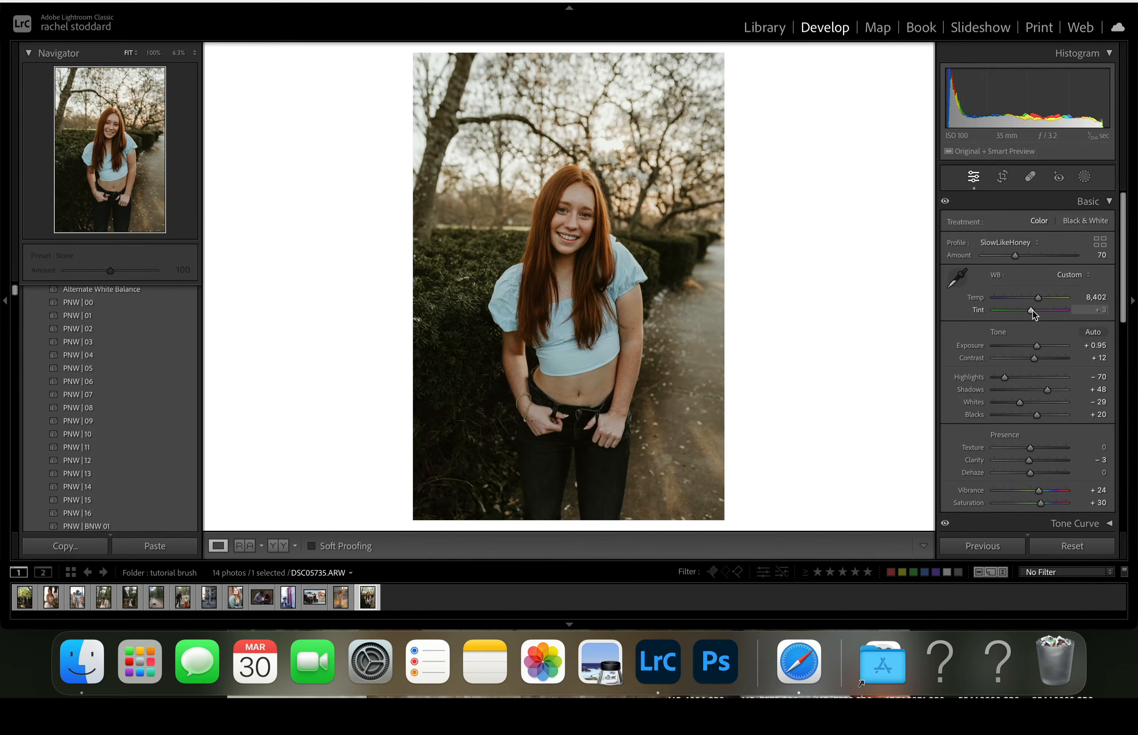
{"action": "left_click_drag", "start_coordinate": [1032, 310], "coordinate": [1034, 310]}
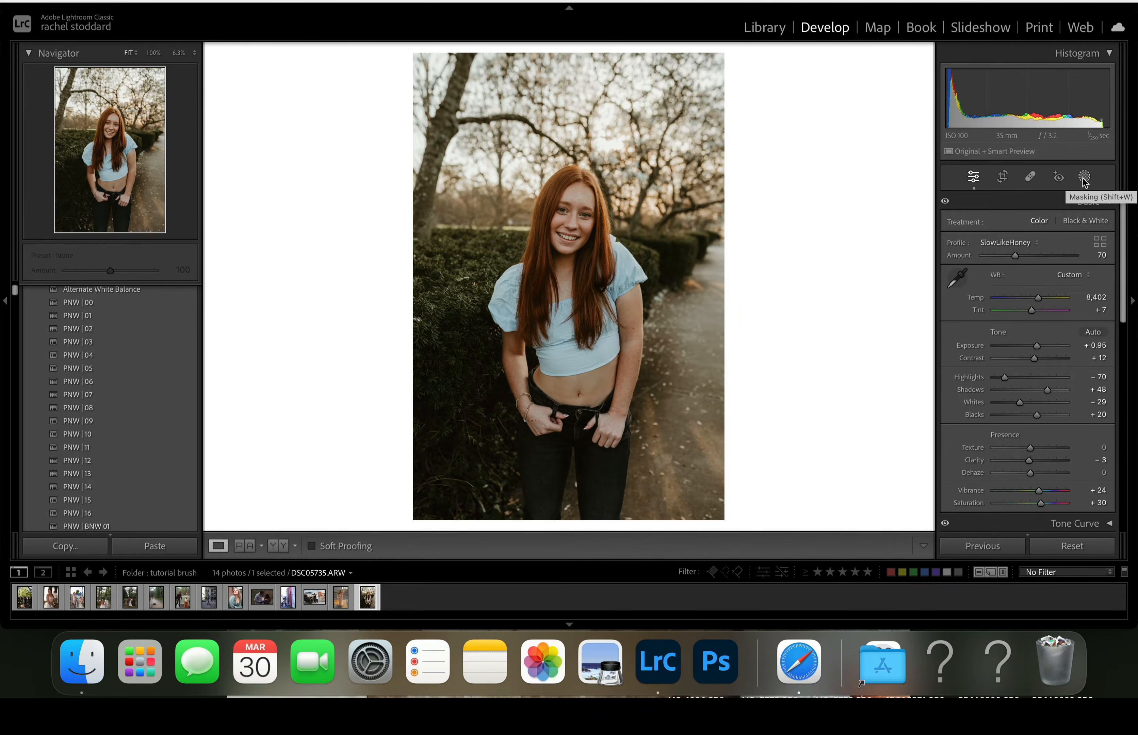
- Create one people mask covering the facial skin and body skin of Person 1, keeping its default name
{"action": "left_click", "coordinate": [1084, 180]}
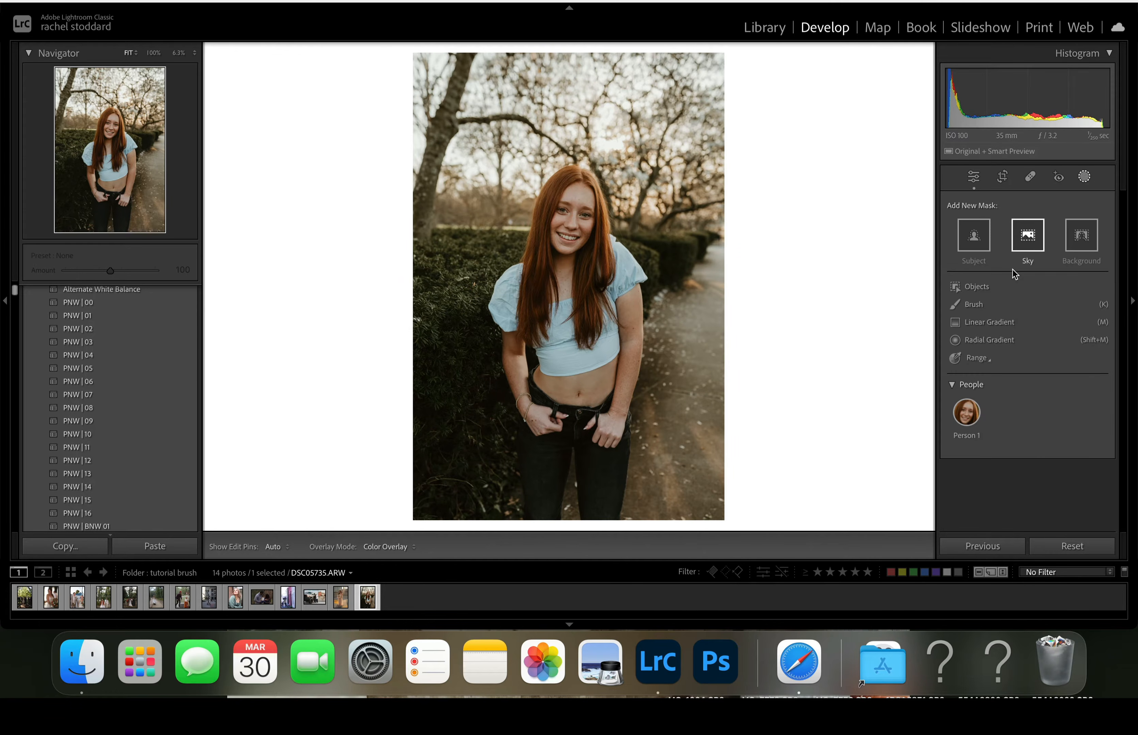
{"action": "mouse_move", "coordinate": [972, 413]}
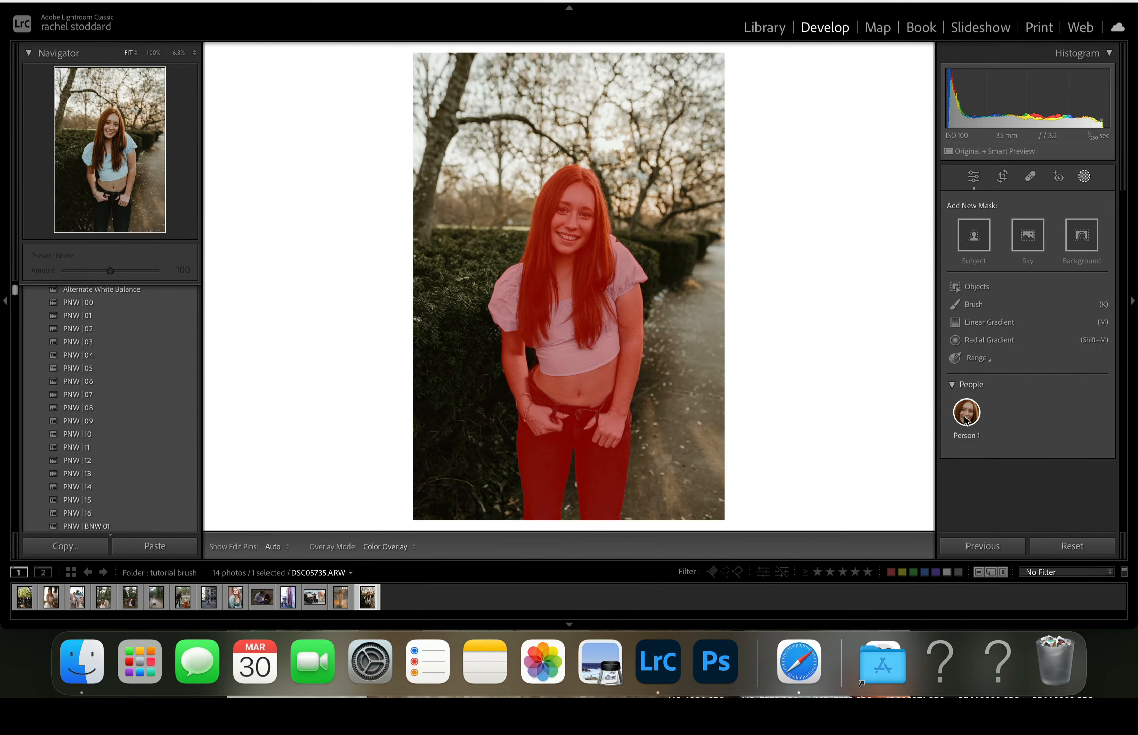
{"action": "left_click", "coordinate": [967, 415]}
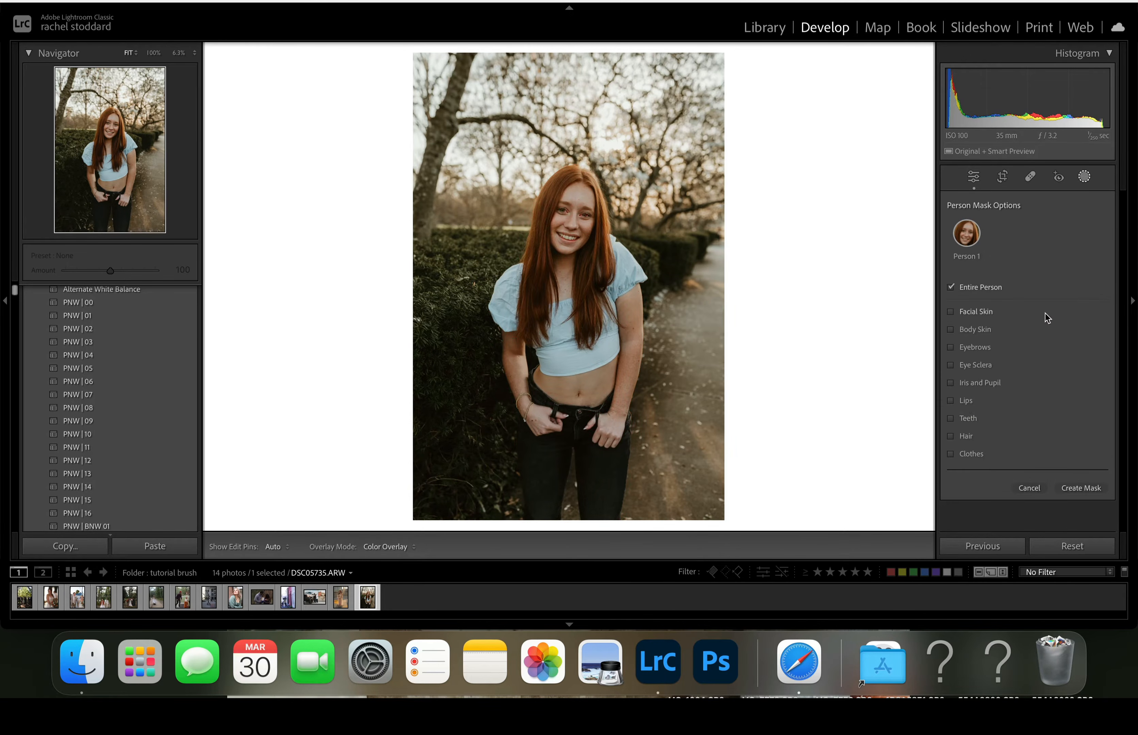
{"action": "mouse_move", "coordinate": [950, 250]}
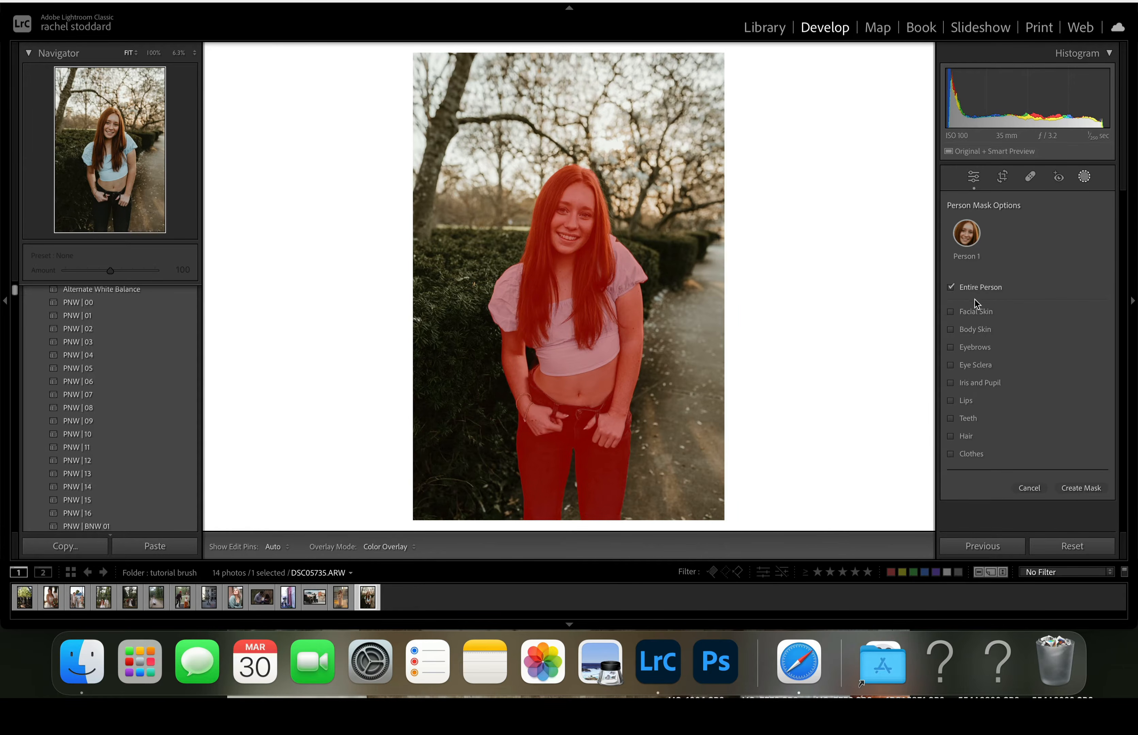
{"action": "left_click", "coordinate": [950, 312]}
{"action": "left_click", "coordinate": [950, 329]}
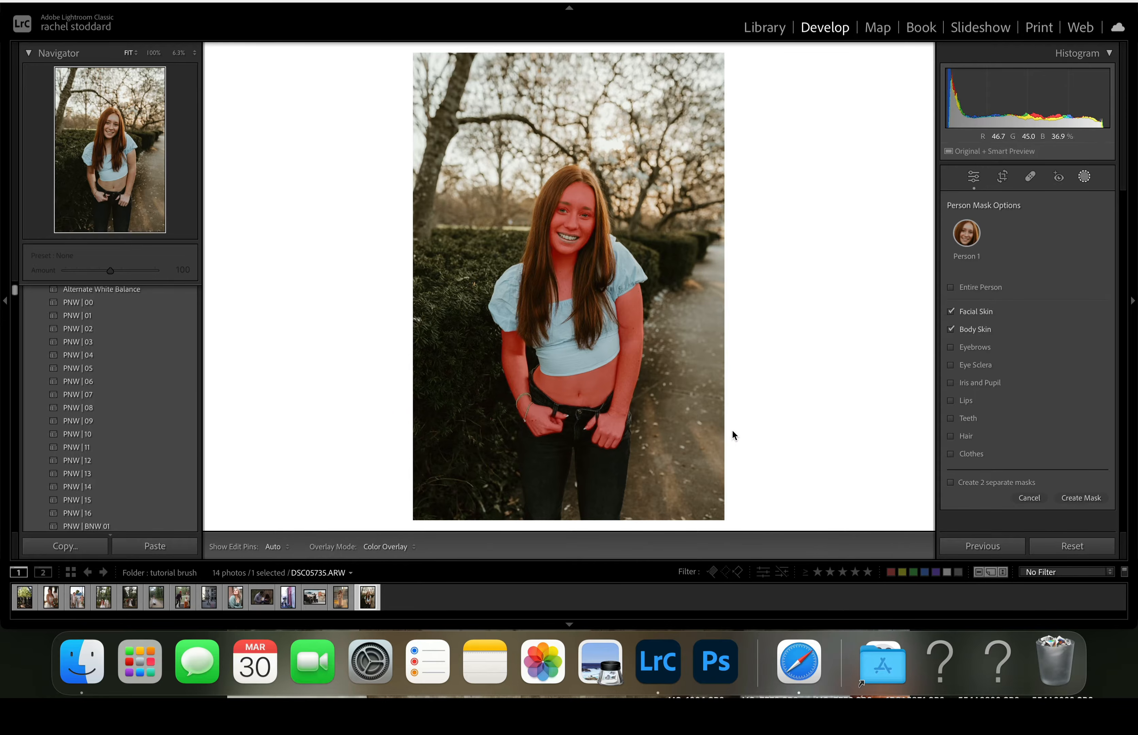
{"action": "left_click", "coordinate": [1082, 497]}
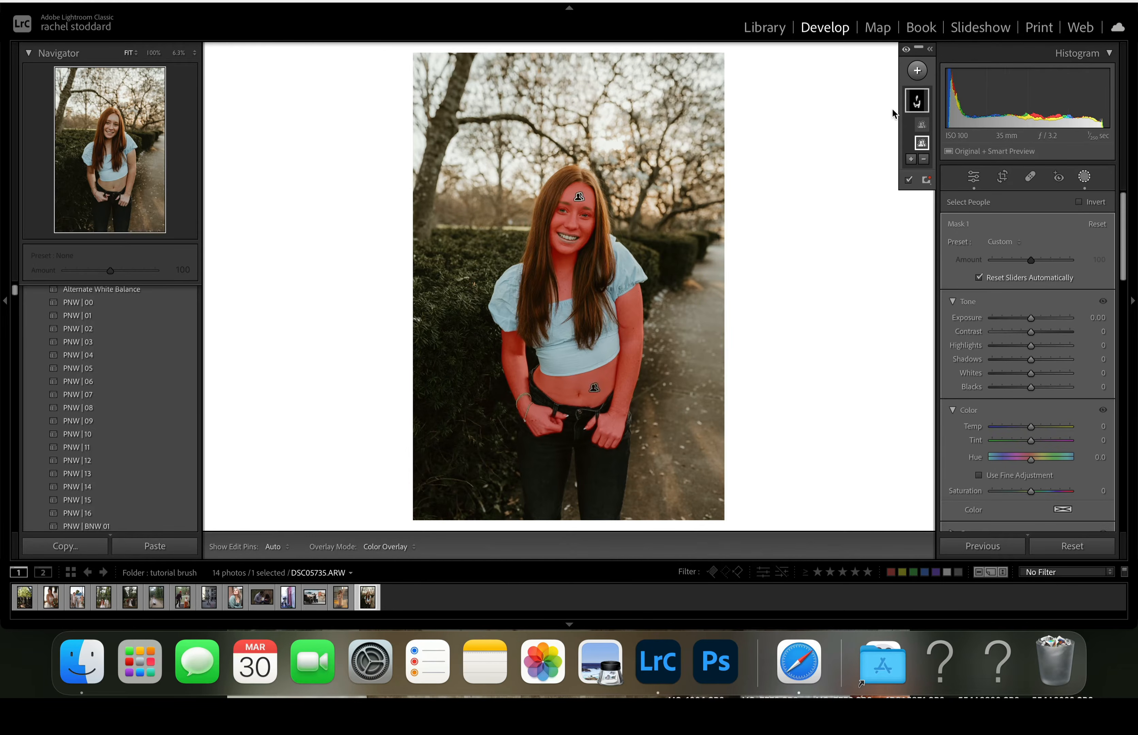
{"action": "double_click", "coordinate": [918, 105]}
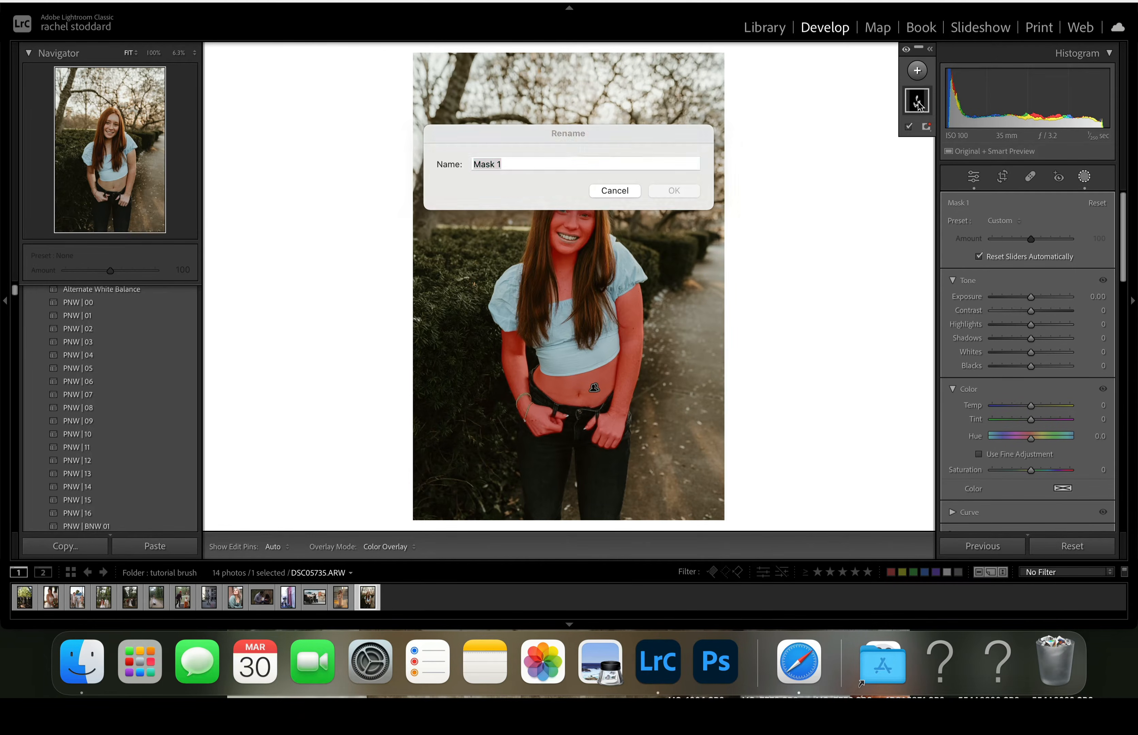
{"action": "left_click", "coordinate": [627, 189]}
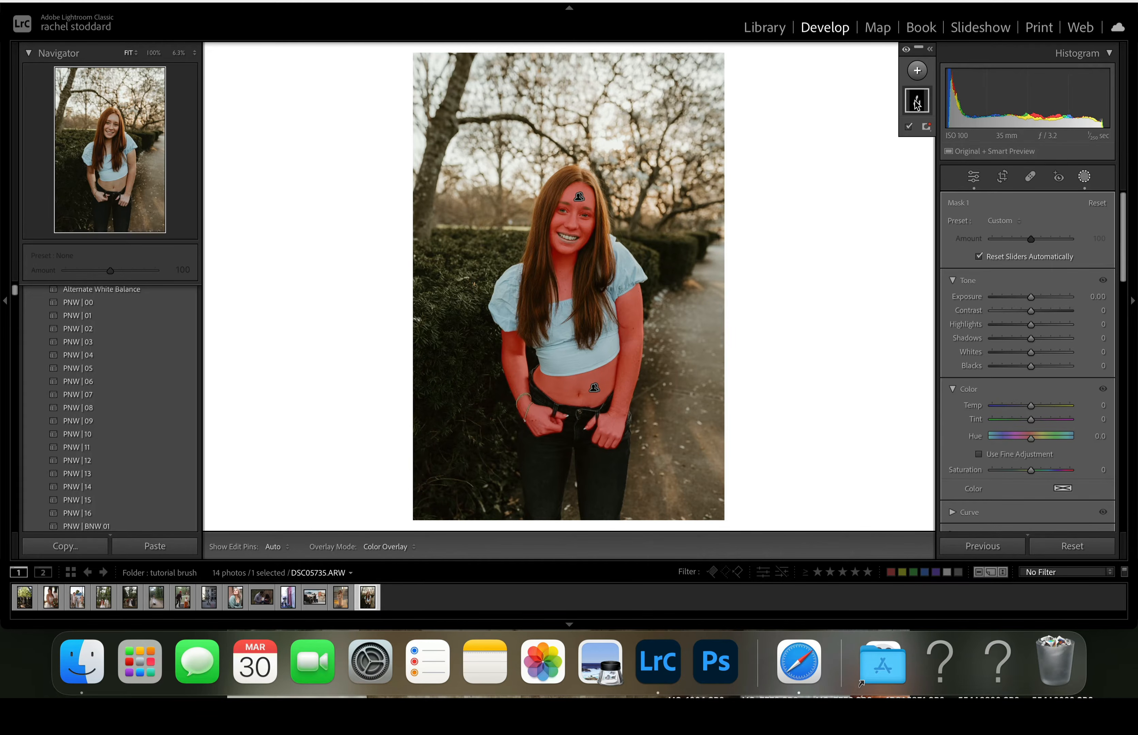
- Subtract both eyes from the skin mask with a brush of size 0.9 and density 100
{"action": "mouse_move", "coordinate": [918, 105]}
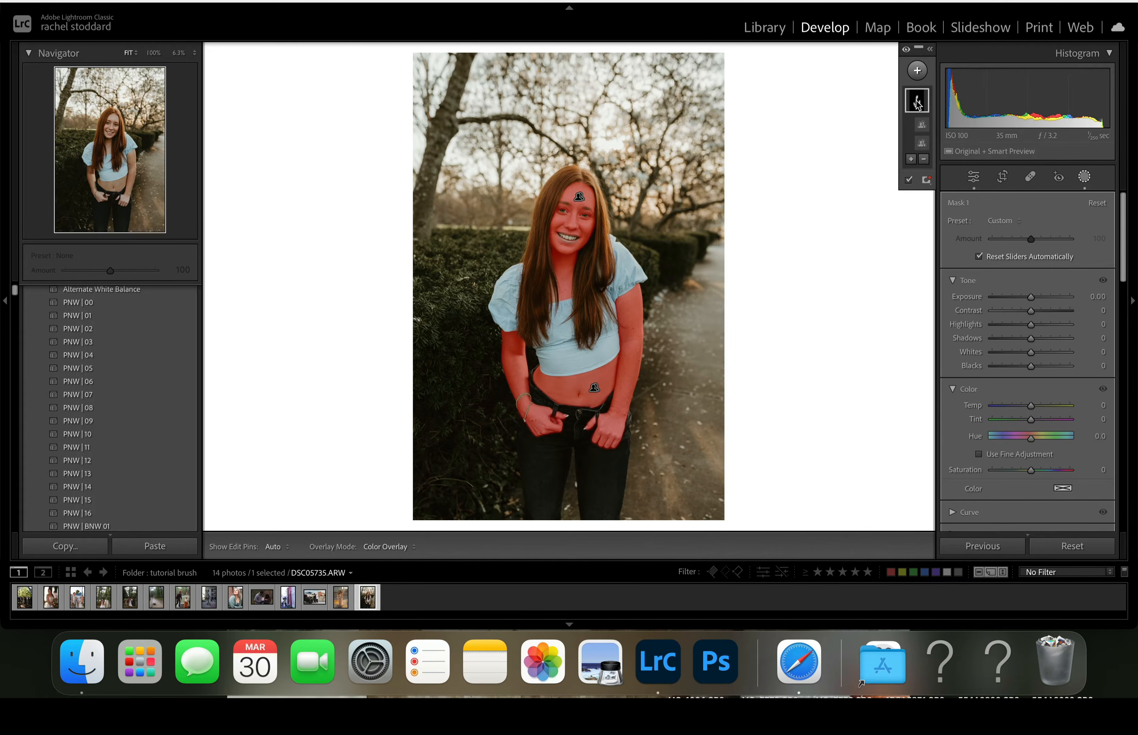
{"action": "left_click", "coordinate": [924, 160]}
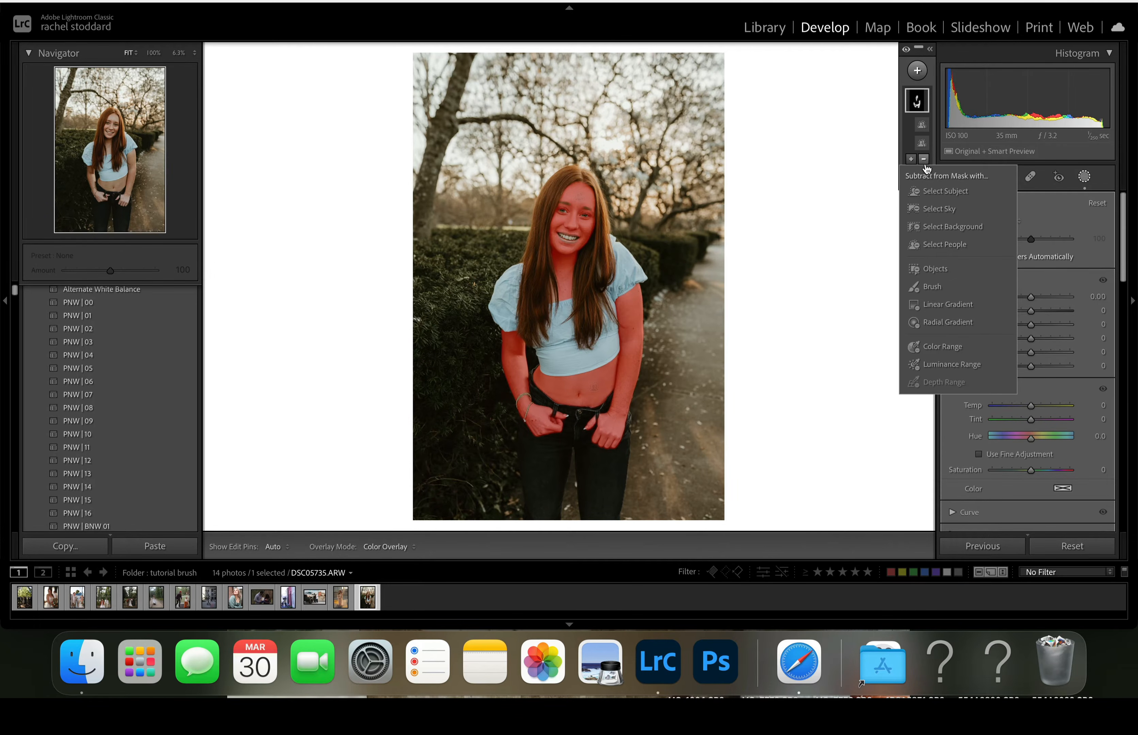
{"action": "left_click", "coordinate": [925, 286]}
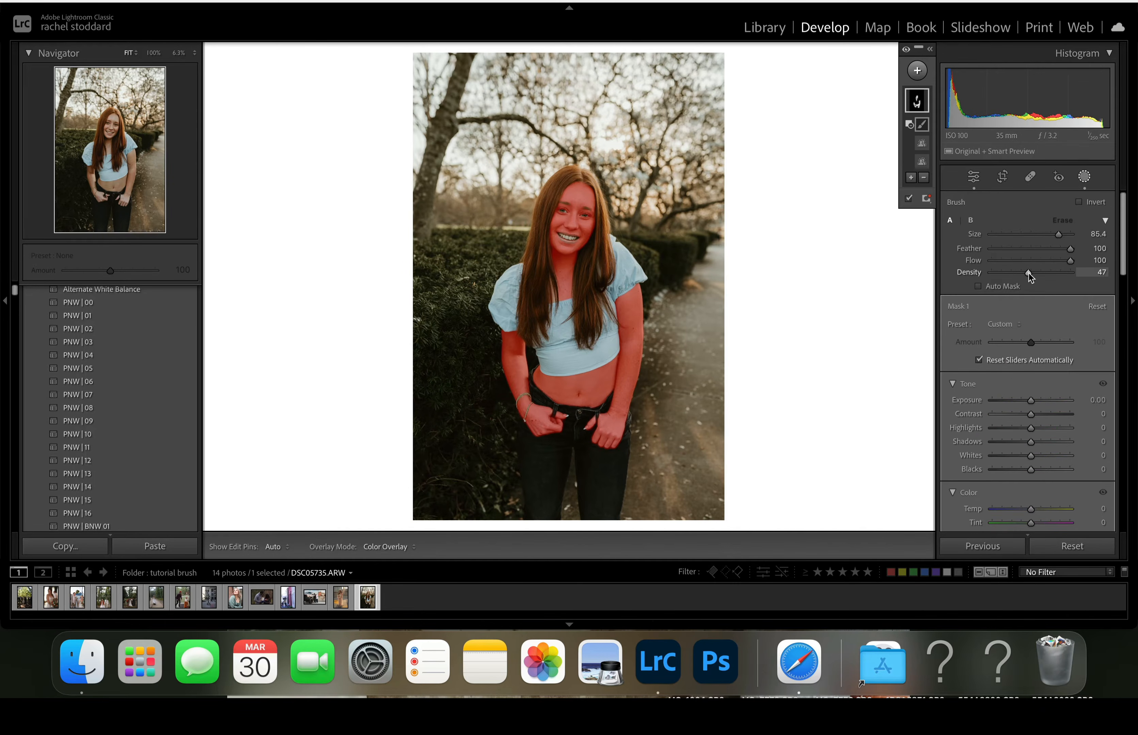
{"action": "left_click_drag", "start_coordinate": [1029, 273], "coordinate": [1076, 273]}
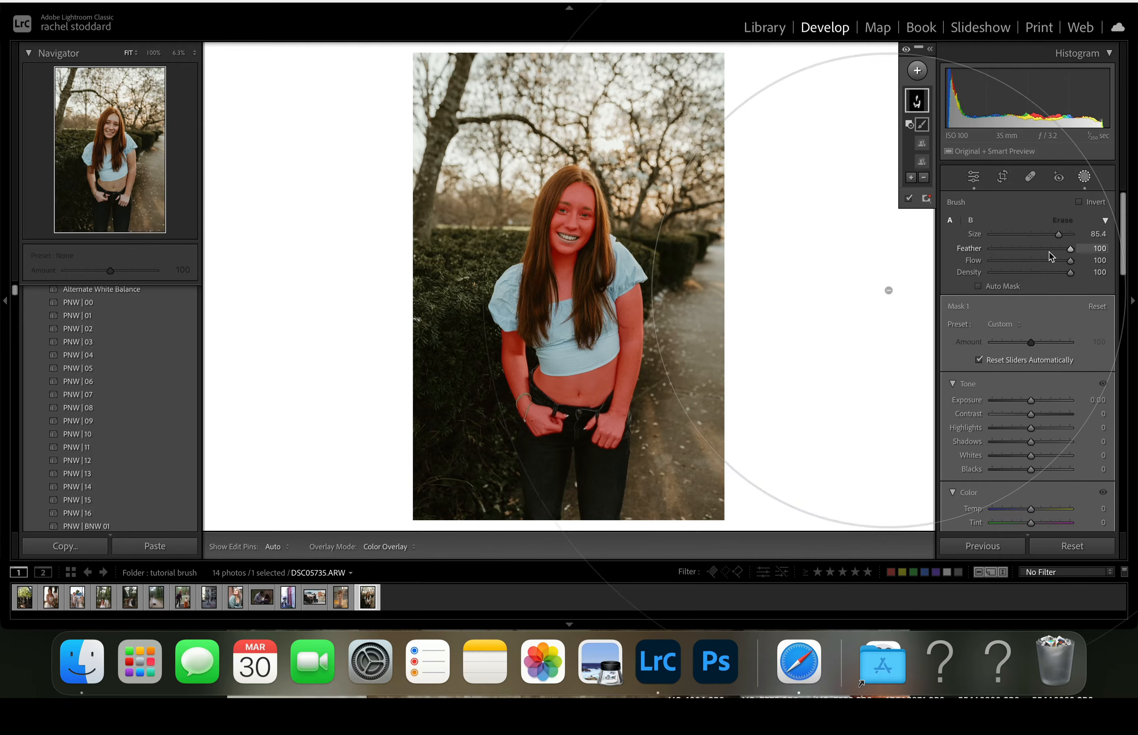
{"action": "left_click", "coordinate": [993, 233]}
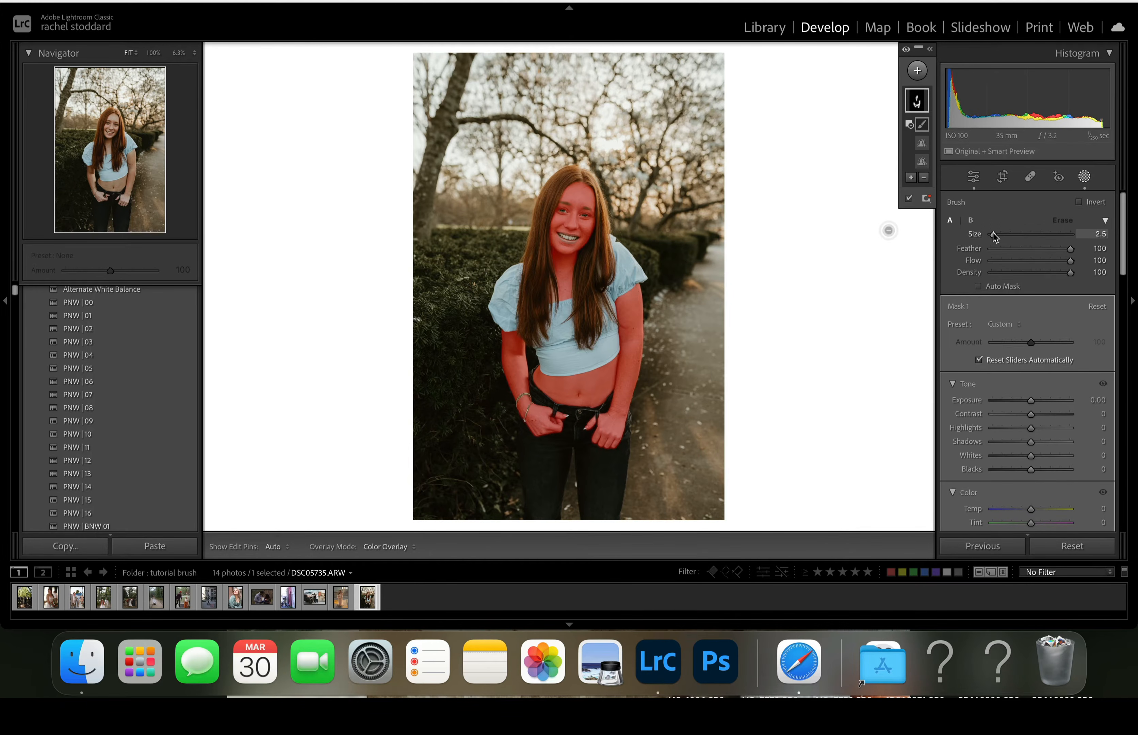
{"action": "left_click_drag", "start_coordinate": [994, 235], "coordinate": [991, 235]}
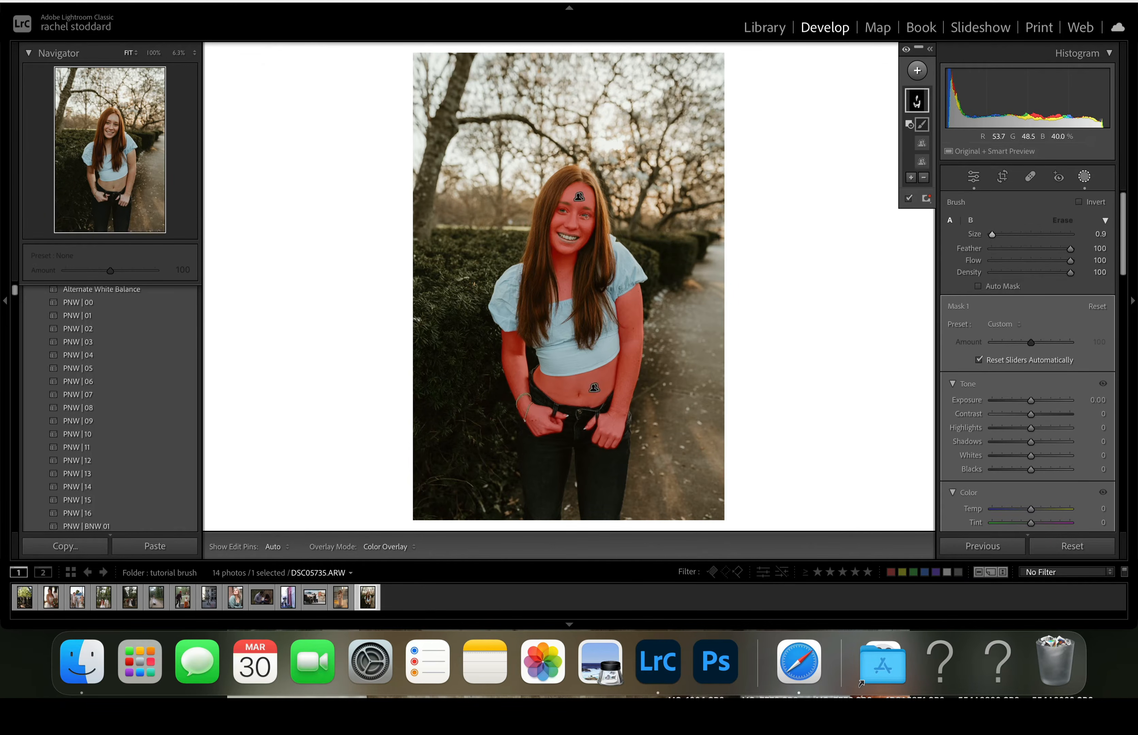
{"action": "key", "text": "h"}
{"action": "left_click_drag", "start_coordinate": [585, 214], "coordinate": [584, 214]}
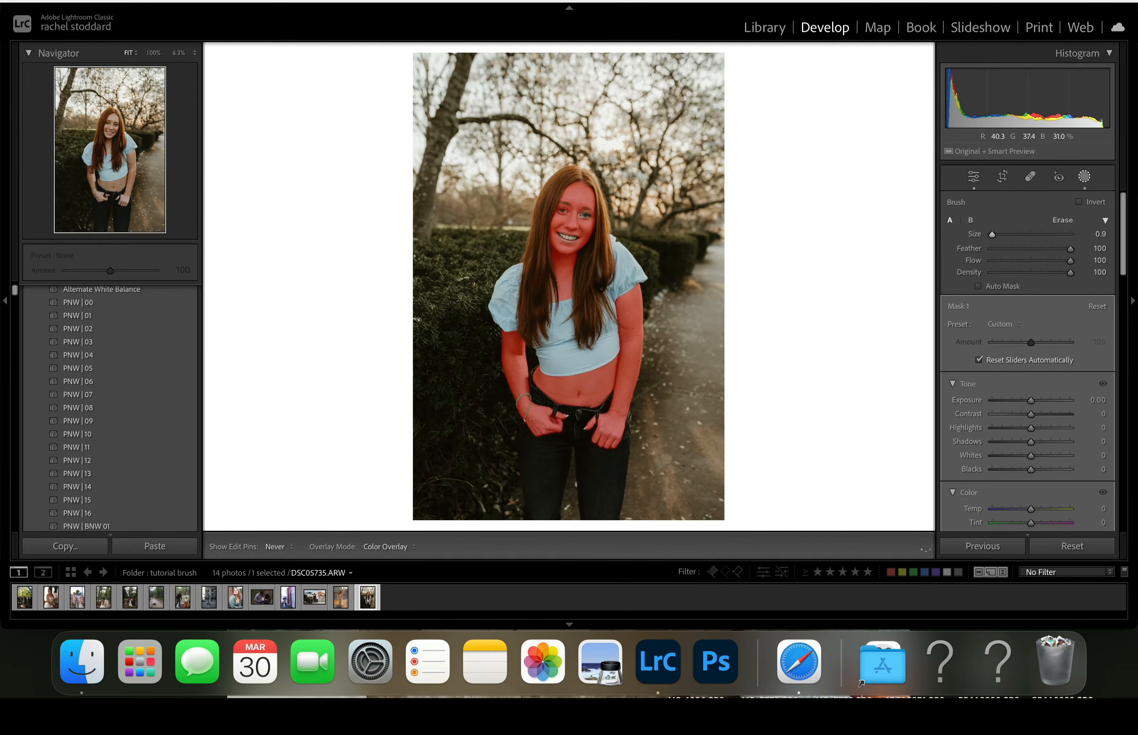
{"action": "key", "text": "h"}
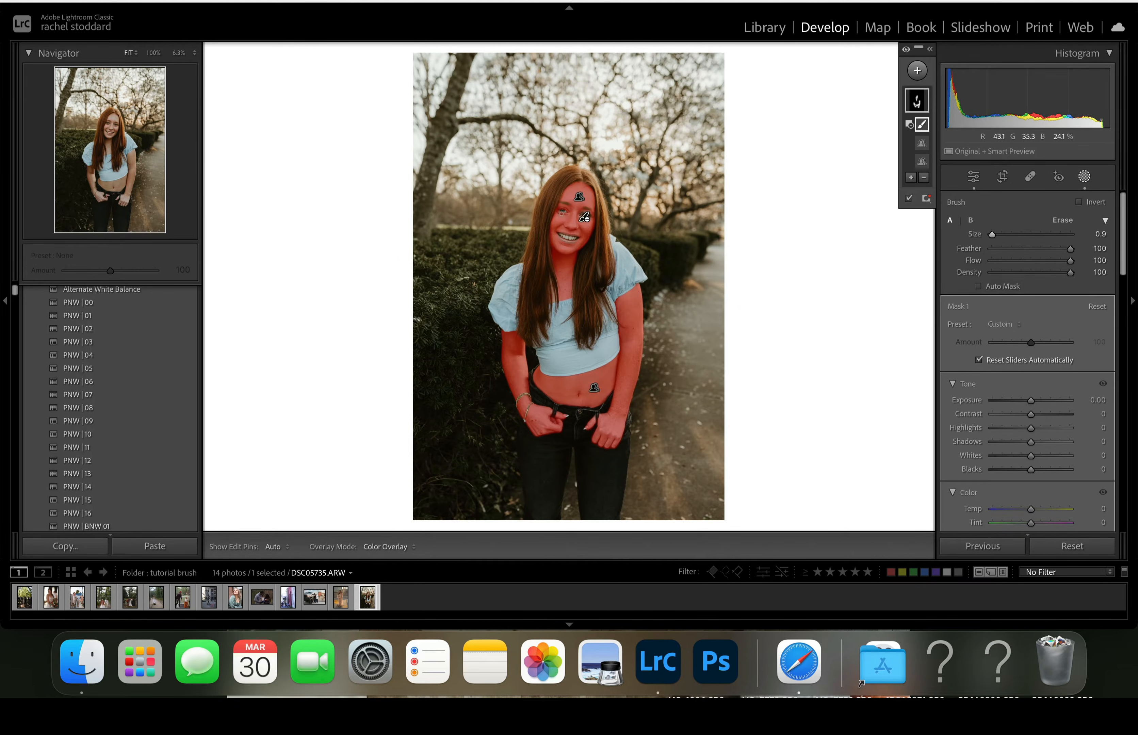
{"action": "key", "text": "h"}
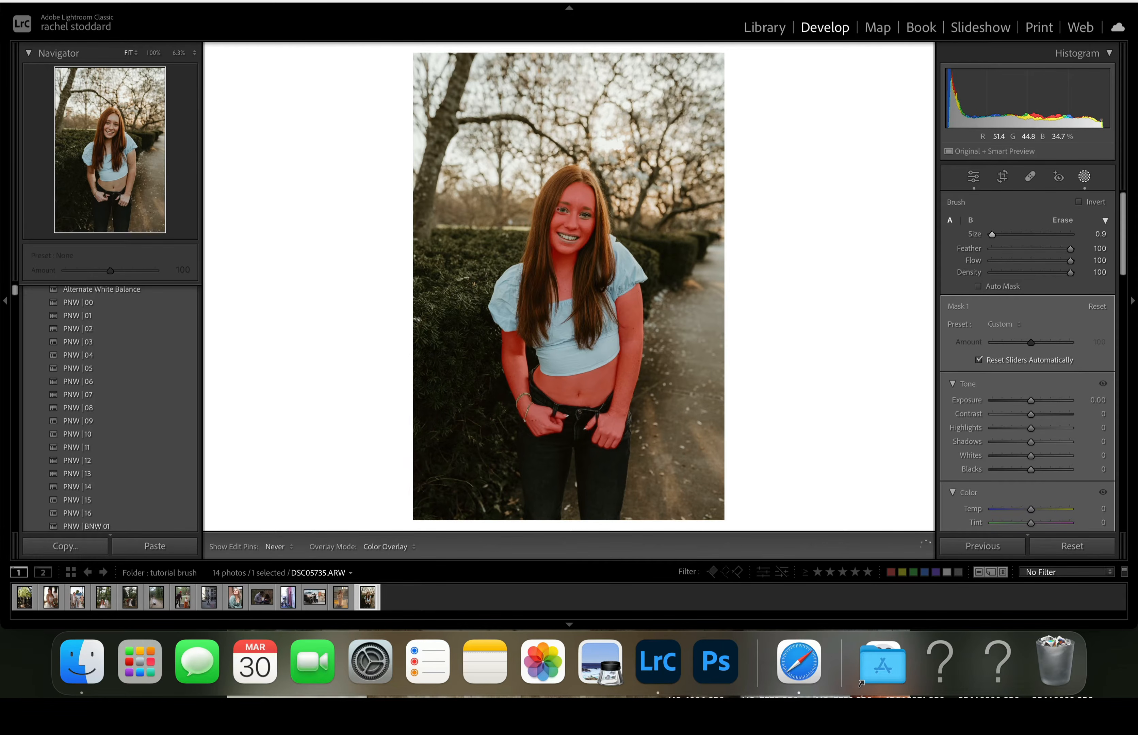
{"action": "left_click_drag", "start_coordinate": [558, 210], "coordinate": [562, 211]}
{"action": "key", "text": "h"}
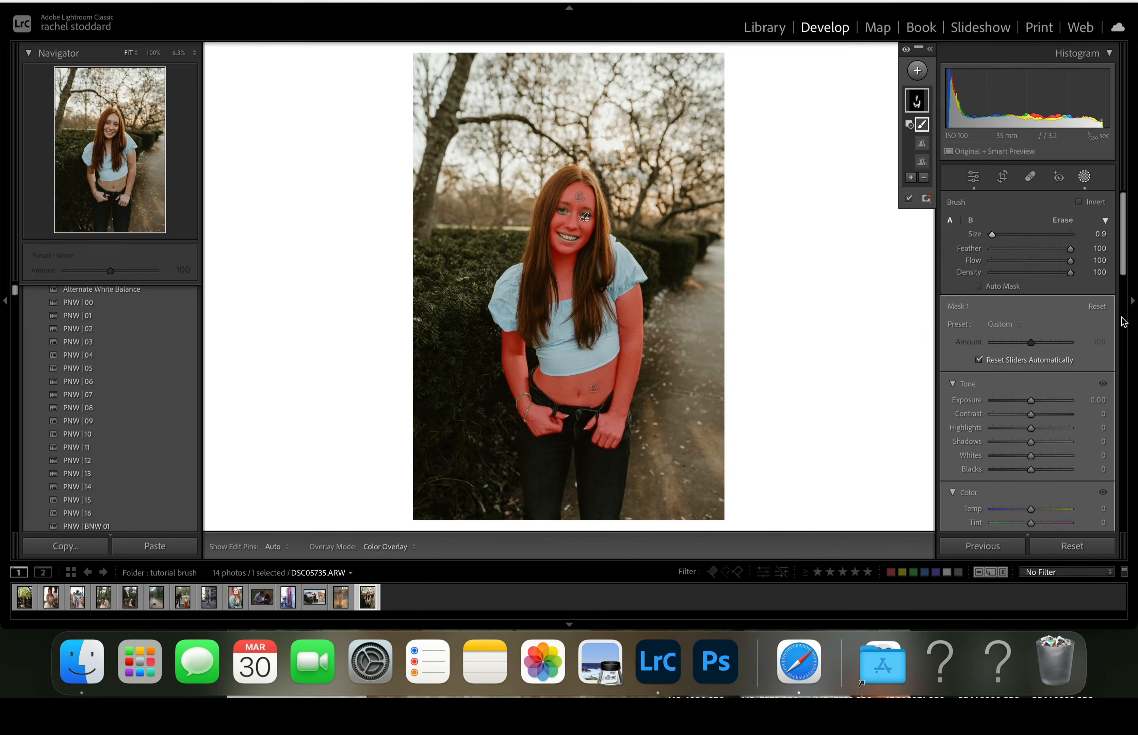
- Apply the A) Silk Skin II brush preset to the skin mask
{"action": "left_click", "coordinate": [1004, 327]}
{"action": "scroll", "coordinate": [1015, 446], "scroll_direction": "down", "scroll_amount": 10}
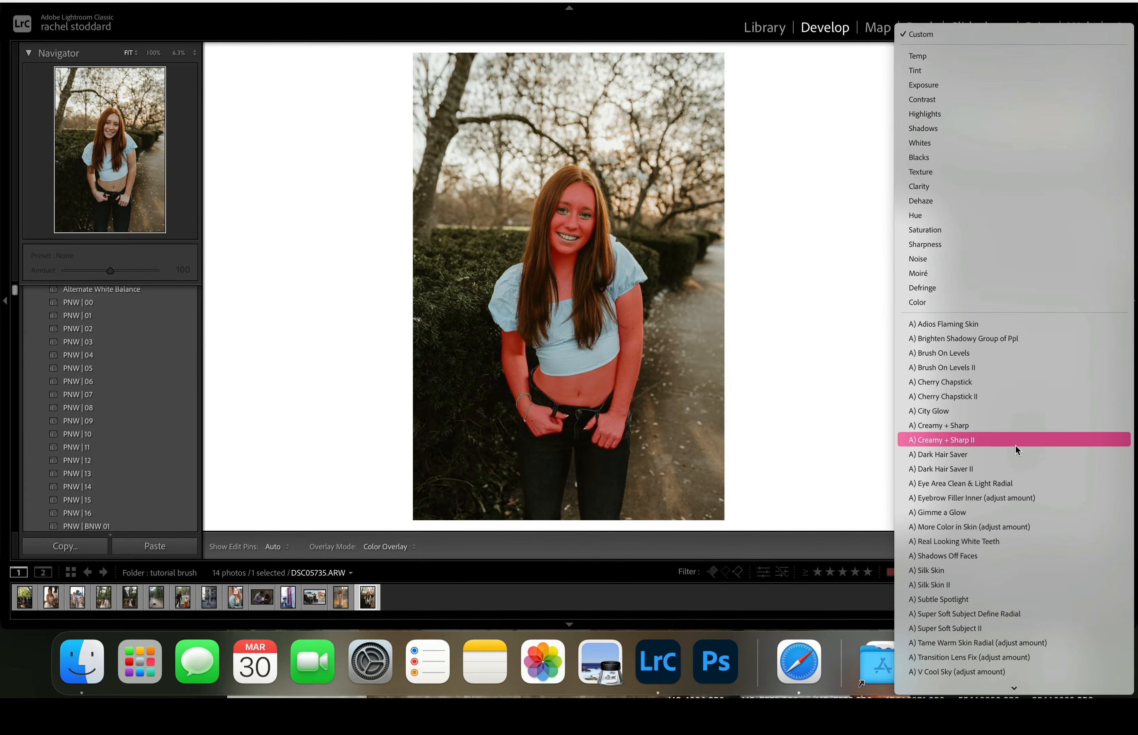
{"action": "left_click", "coordinate": [954, 468]}
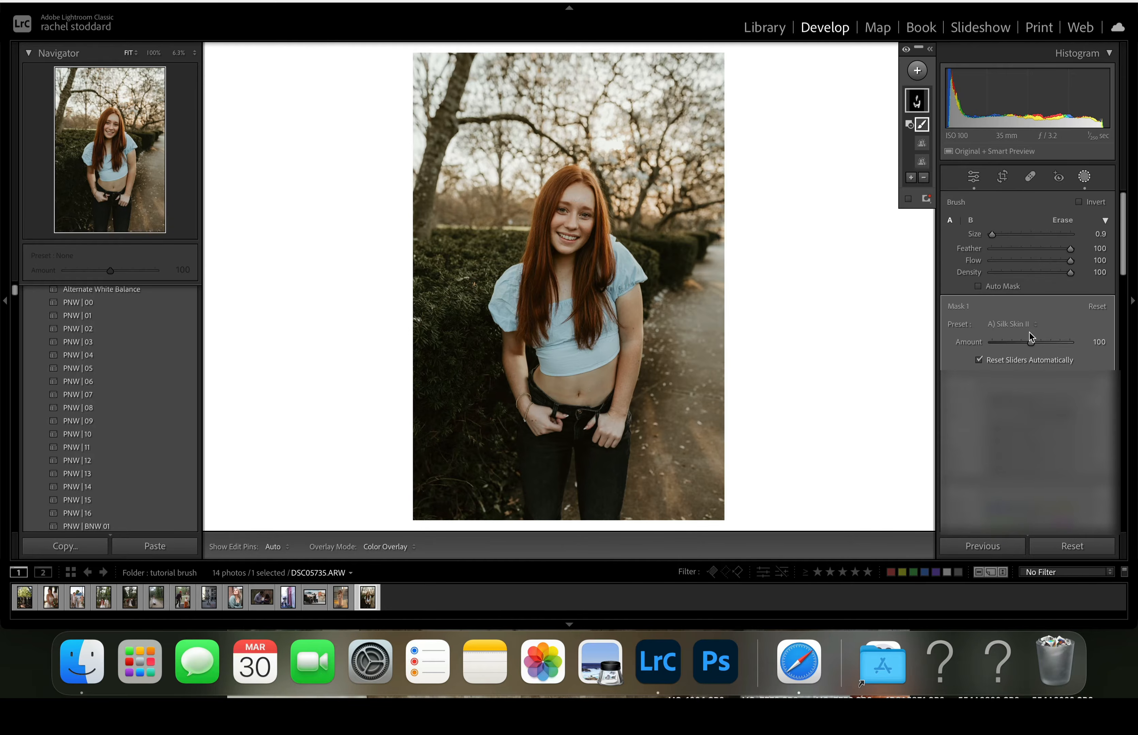
- Try different Silk Skin II amounts, set the brush density to 50, and reset the preset amount to 100
{"action": "left_click_drag", "start_coordinate": [1031, 344], "coordinate": [1031, 344]}
{"action": "left_click_drag", "start_coordinate": [1026, 345], "coordinate": [1024, 346]}
{"action": "left_click_drag", "start_coordinate": [1026, 342], "coordinate": [1011, 344]}
{"action": "left_click_drag", "start_coordinate": [1071, 274], "coordinate": [1033, 281]}
{"action": "left_click_drag", "start_coordinate": [1009, 342], "coordinate": [1025, 395]}
{"action": "left_click_drag", "start_coordinate": [1028, 343], "coordinate": [1028, 342]}
{"action": "double_click", "coordinate": [1027, 343]}
{"action": "left_click", "coordinate": [860, 1]}
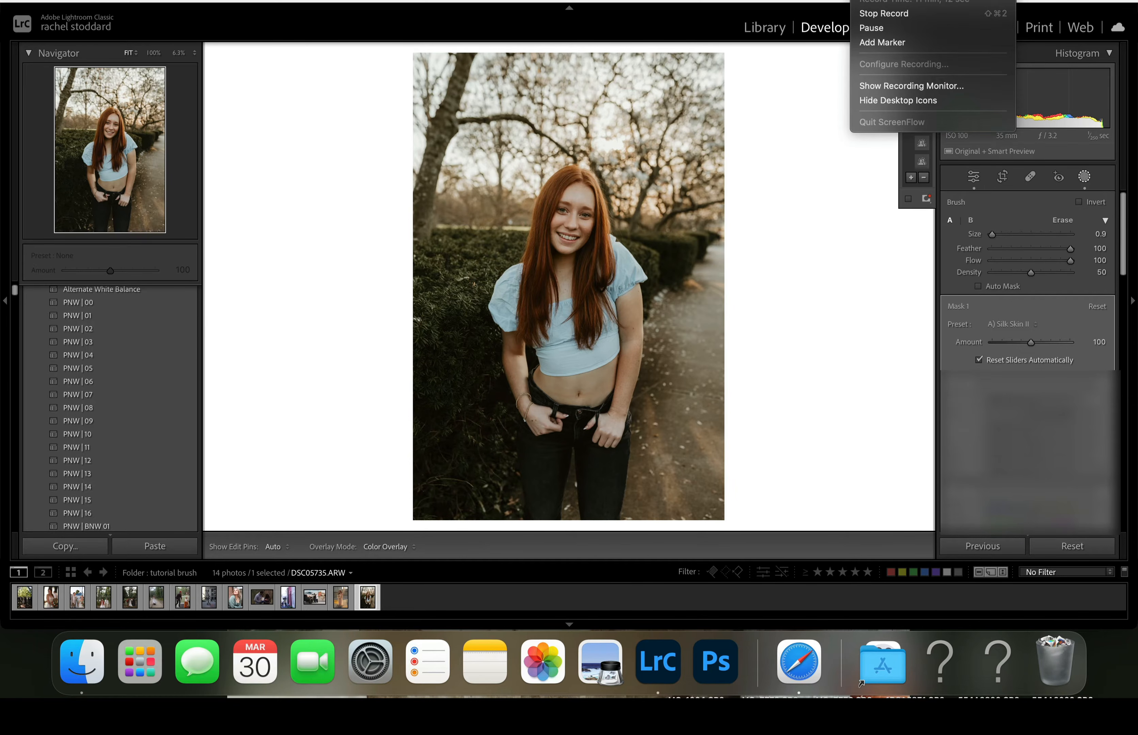
{"action": "left_click", "coordinate": [871, 29]}
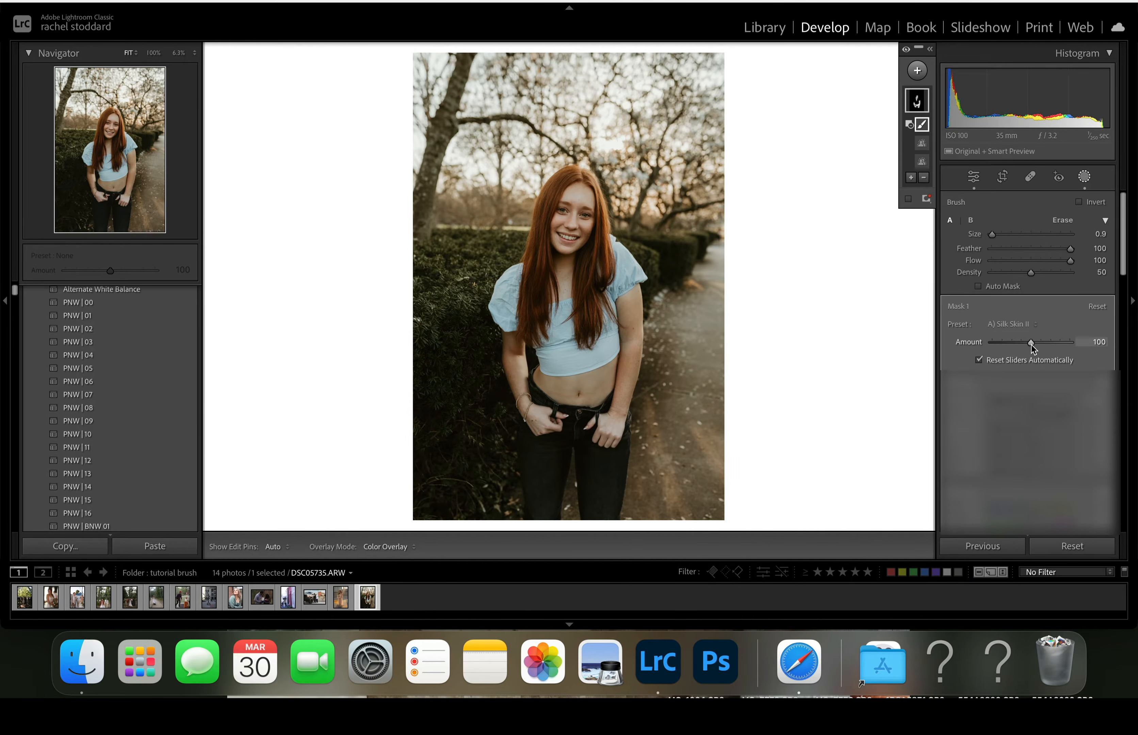
- Lower the Silk Skin II amount to 0, leave masking, and inspect the untreated face at 100% zoom
{"action": "left_click_drag", "start_coordinate": [1032, 345], "coordinate": [981, 350]}
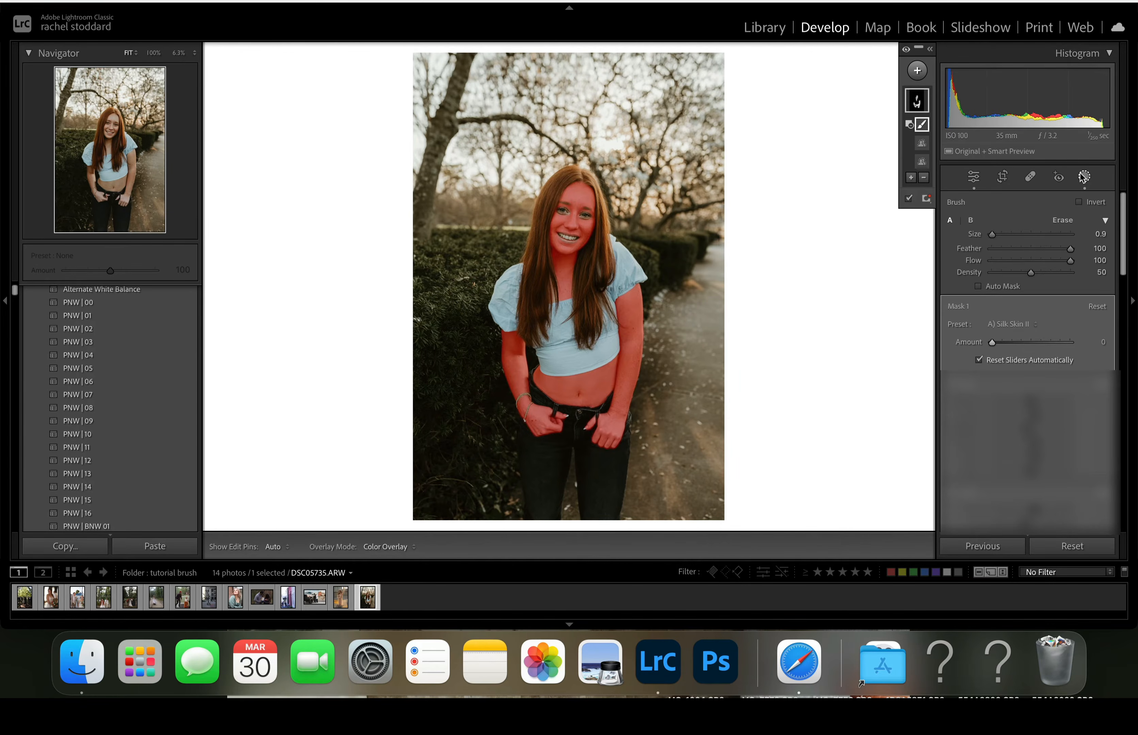
{"action": "left_click", "coordinate": [1084, 177]}
{"action": "left_click", "coordinate": [591, 218]}
{"action": "left_click_drag", "start_coordinate": [592, 217], "coordinate": [658, 257]}
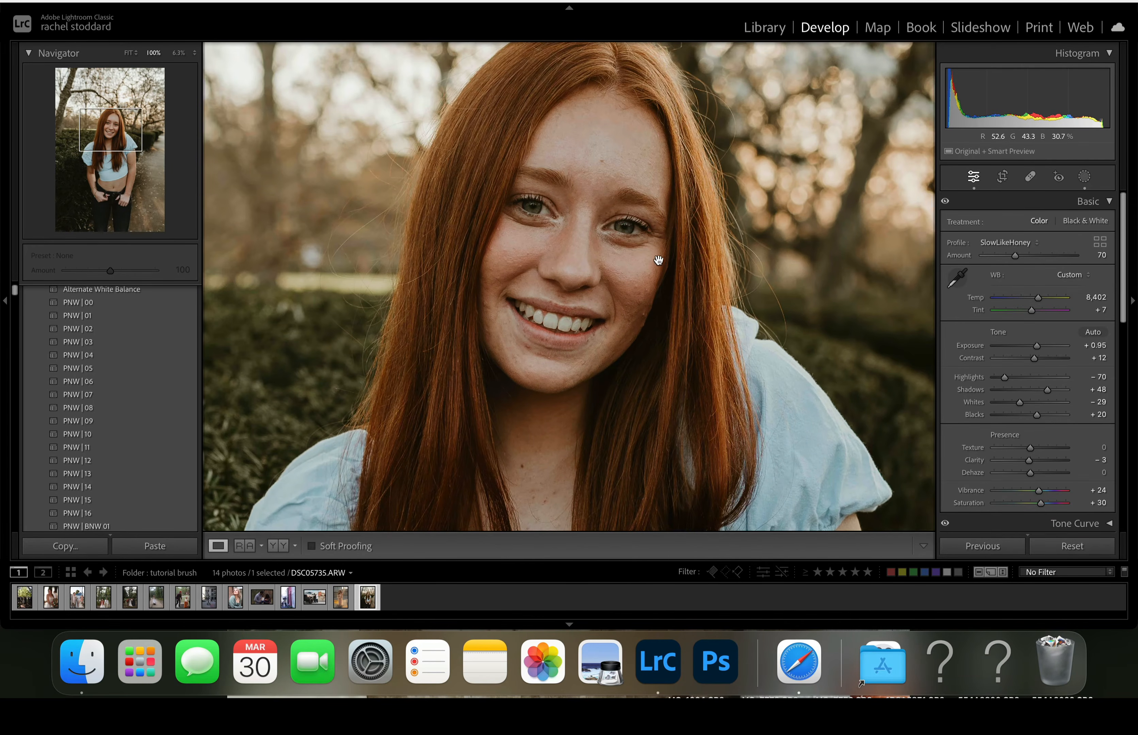
- Raise the skin mask's Silk Skin II amount to 93, nudge it slightly higher, and return to the full photo outside masking
{"action": "left_click", "coordinate": [1082, 177]}
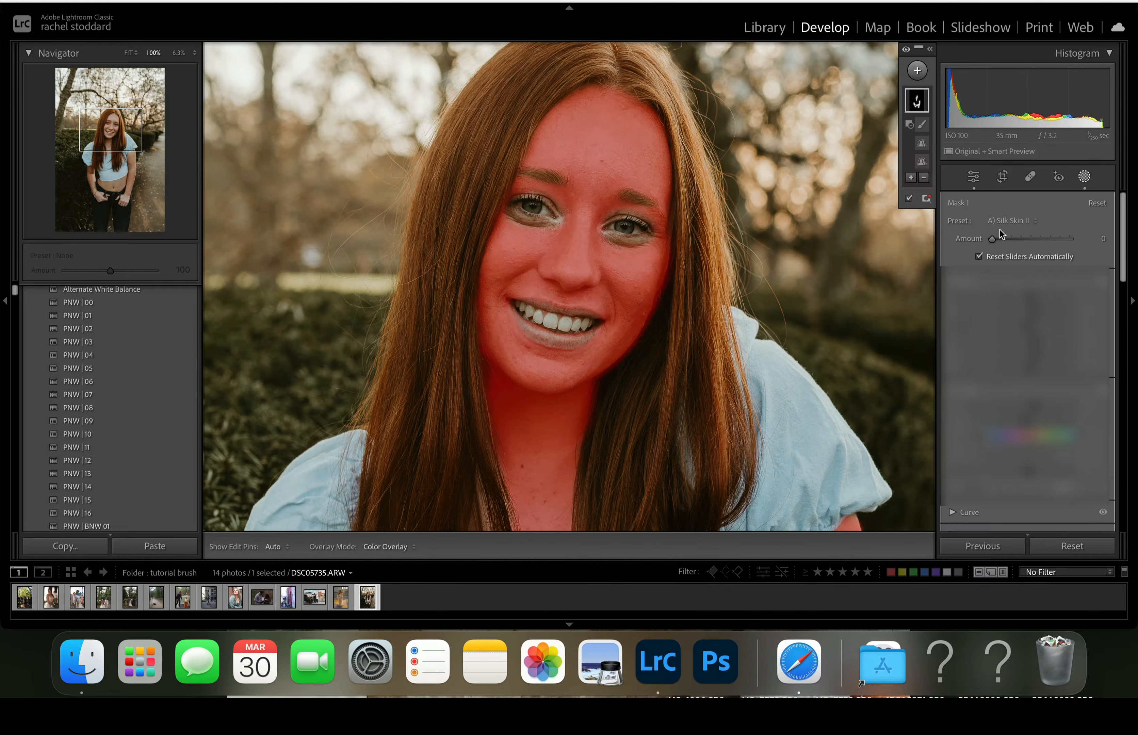
{"action": "left_click_drag", "start_coordinate": [991, 240], "coordinate": [1027, 259]}
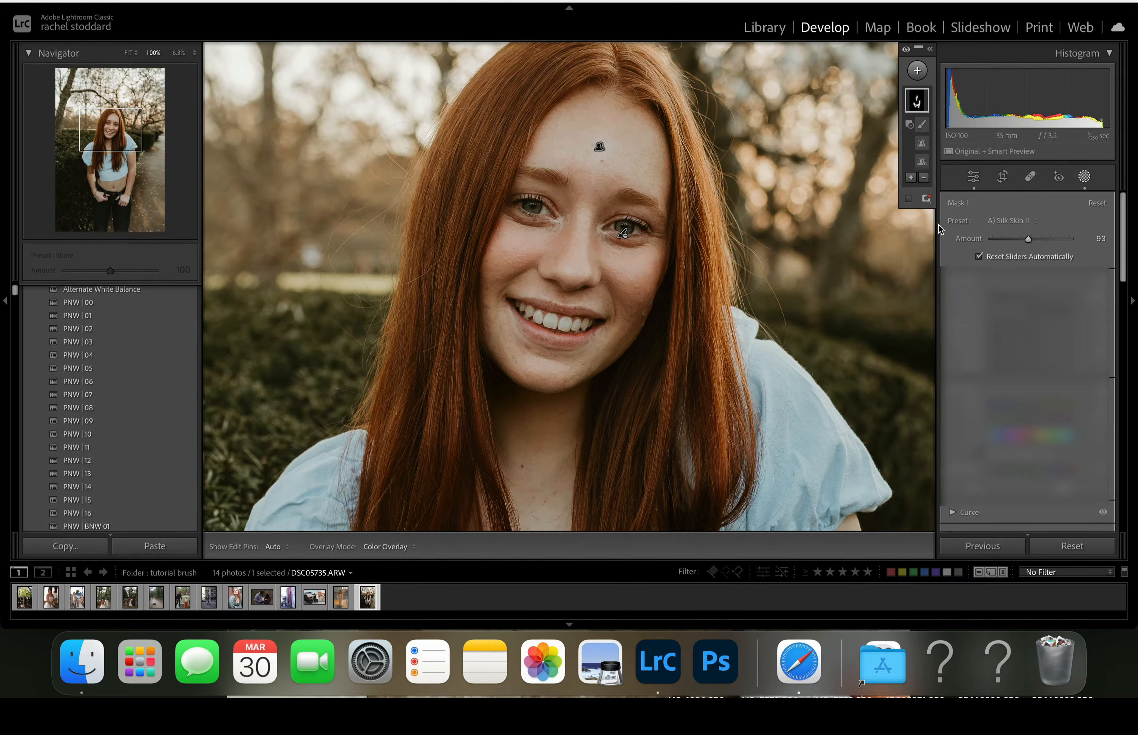
{"action": "left_click_drag", "start_coordinate": [1030, 239], "coordinate": [1032, 242]}
{"action": "left_click", "coordinate": [1085, 177]}
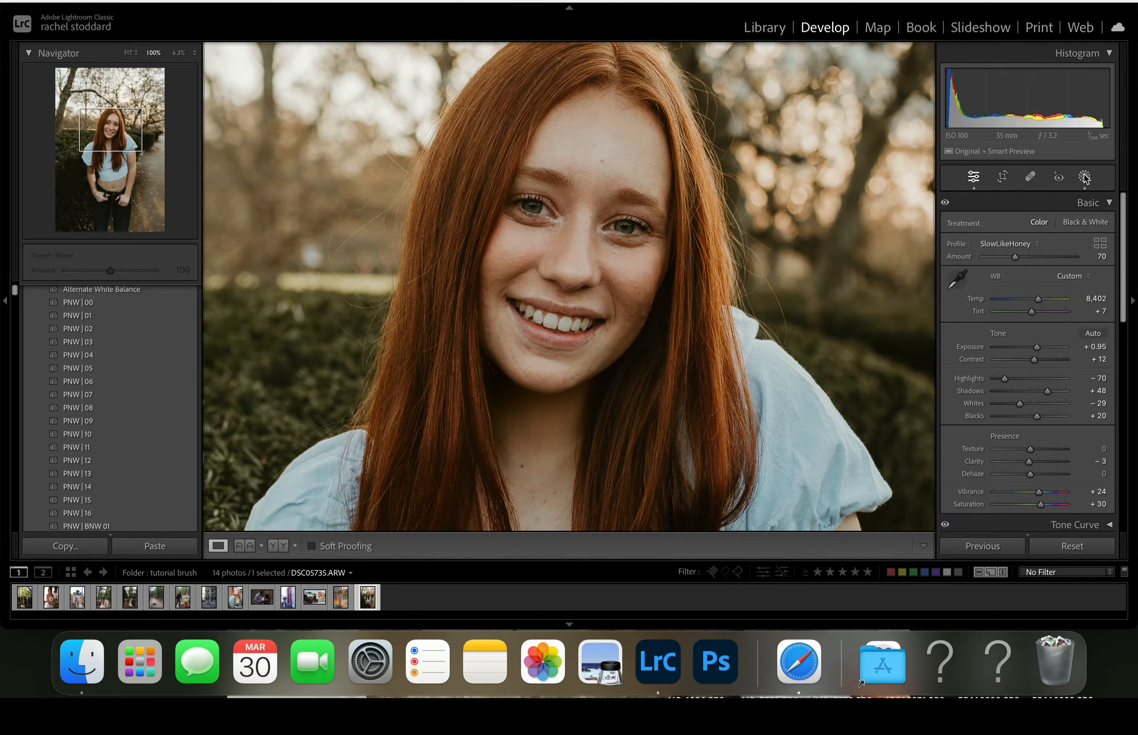
{"action": "key", "text": "z"}
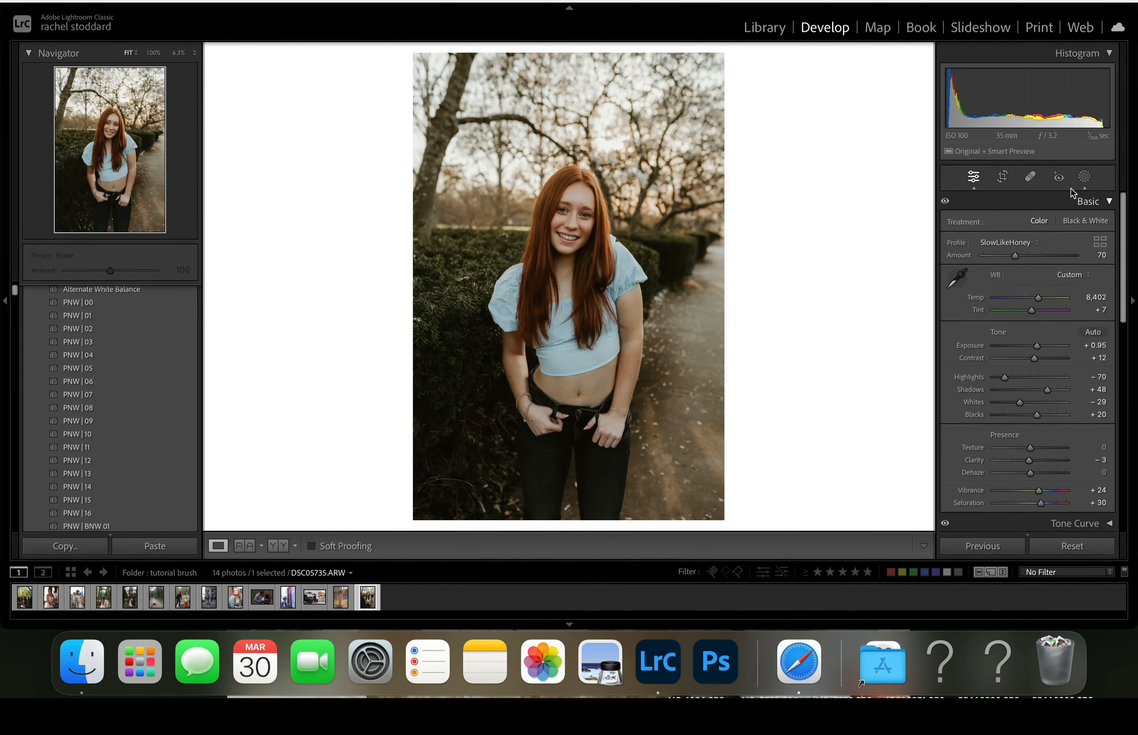
- Create one combined people mask covering Person 1's Eye Sclera and Iris and Pupil
{"action": "left_click", "coordinate": [1084, 177]}
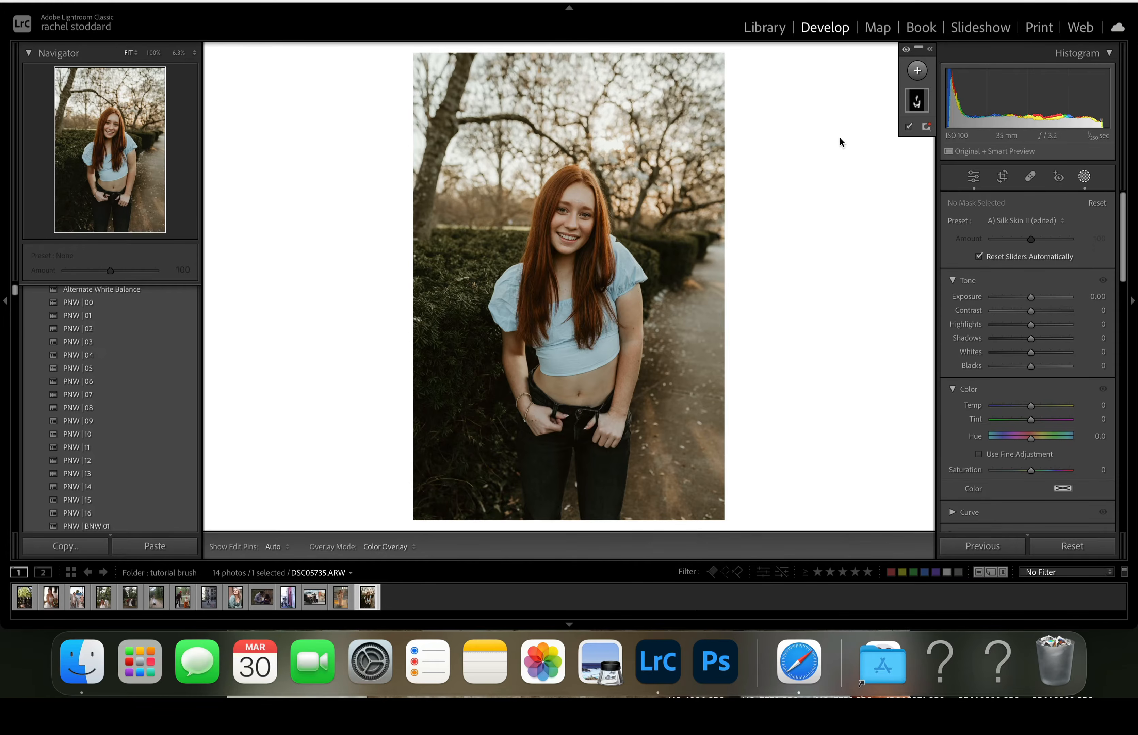
{"action": "left_click", "coordinate": [918, 72]}
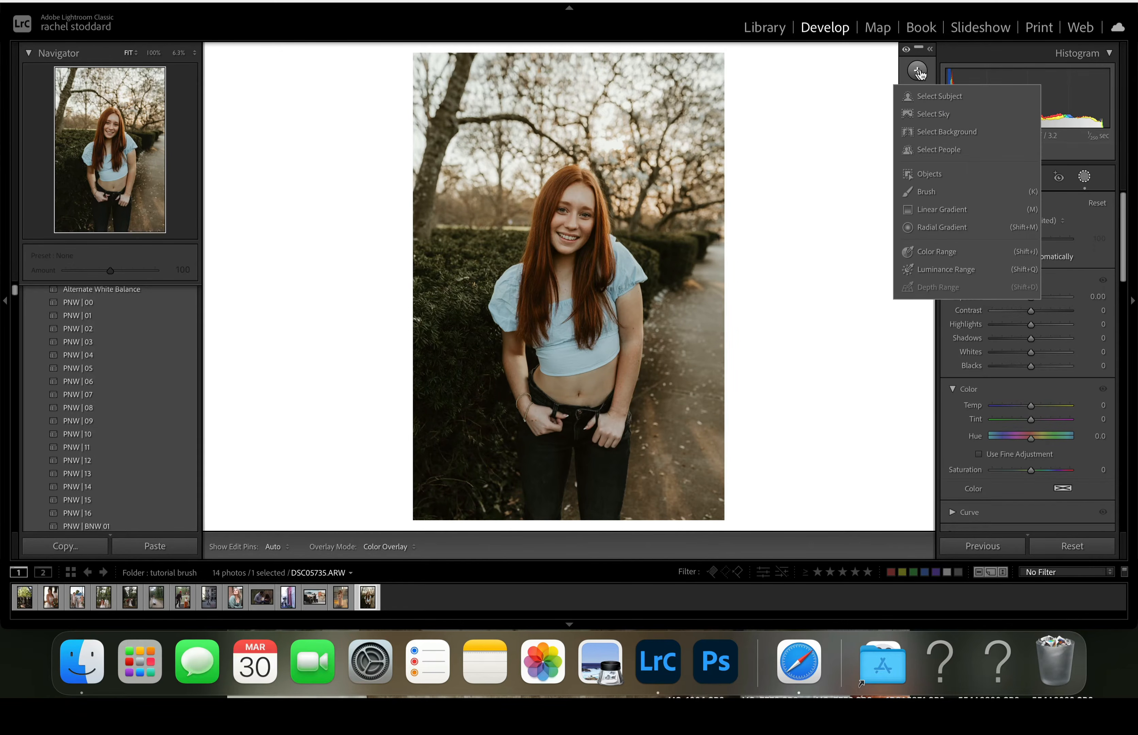
{"action": "left_click", "coordinate": [919, 152]}
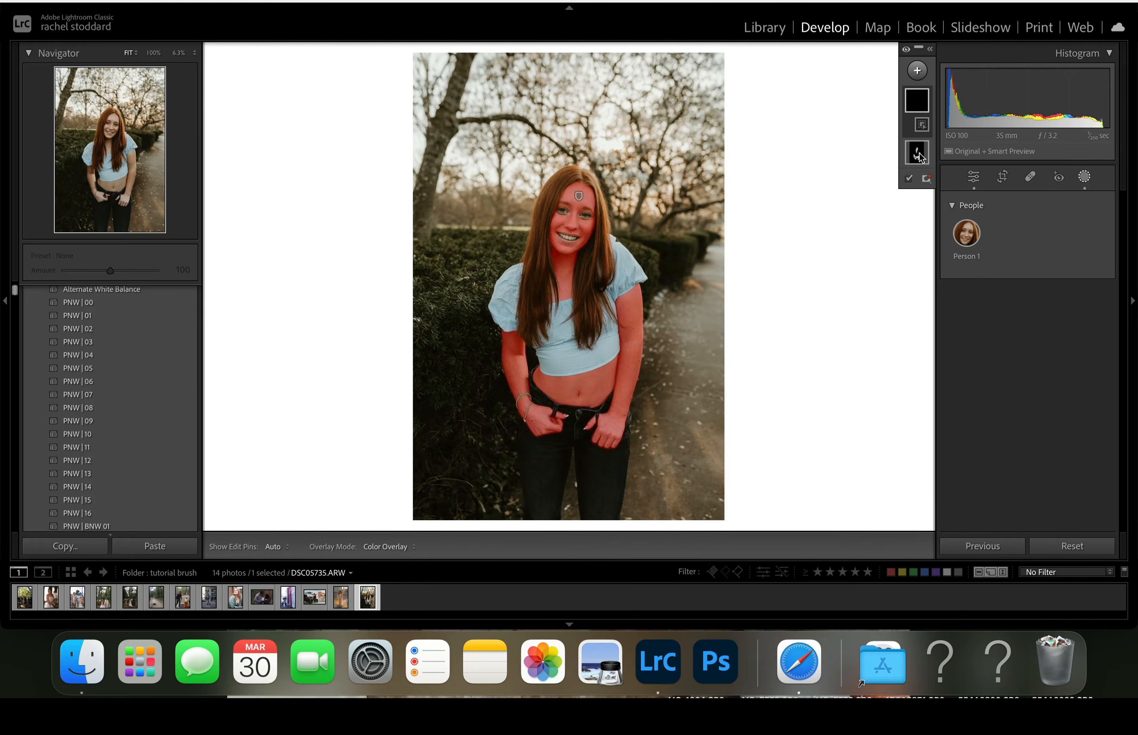
{"action": "left_click", "coordinate": [967, 239]}
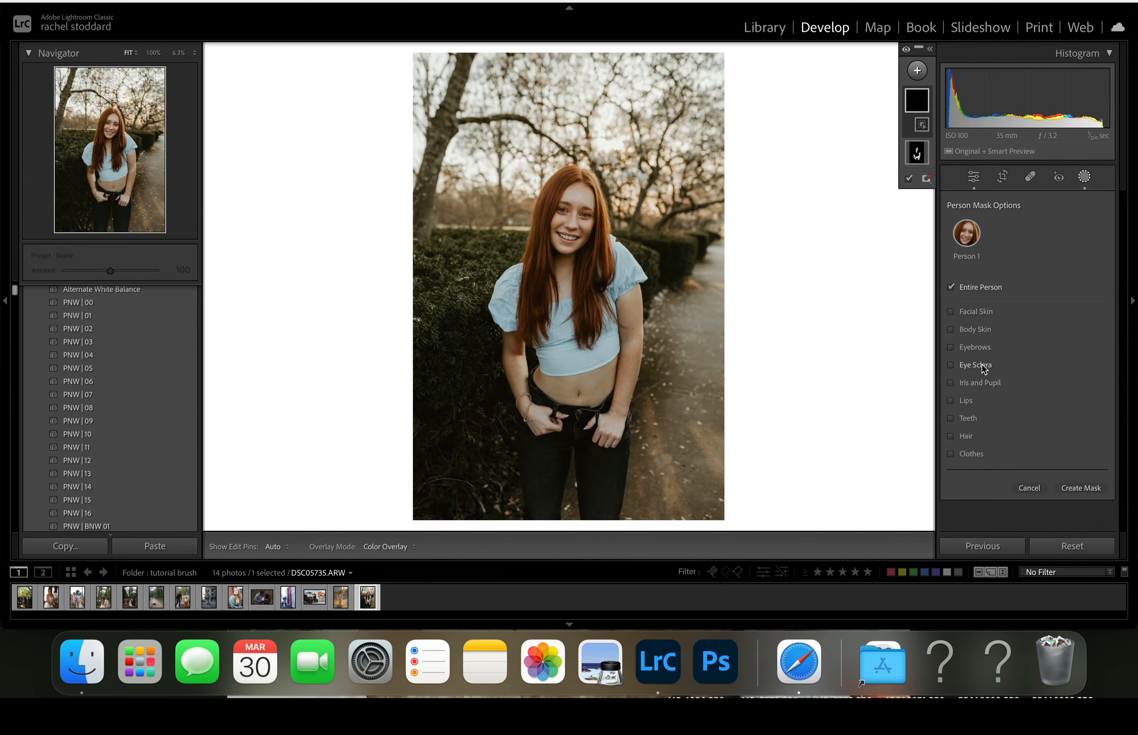
{"action": "left_click", "coordinate": [953, 365]}
{"action": "left_click", "coordinate": [952, 381]}
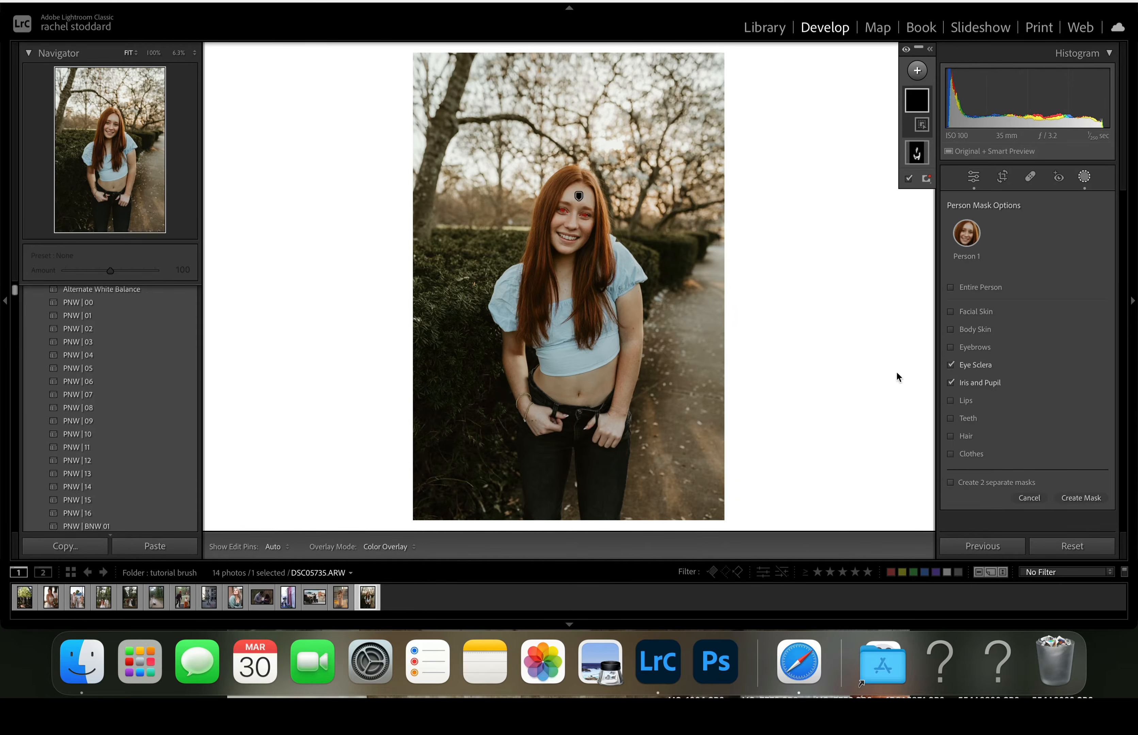
{"action": "left_click", "coordinate": [1082, 498]}
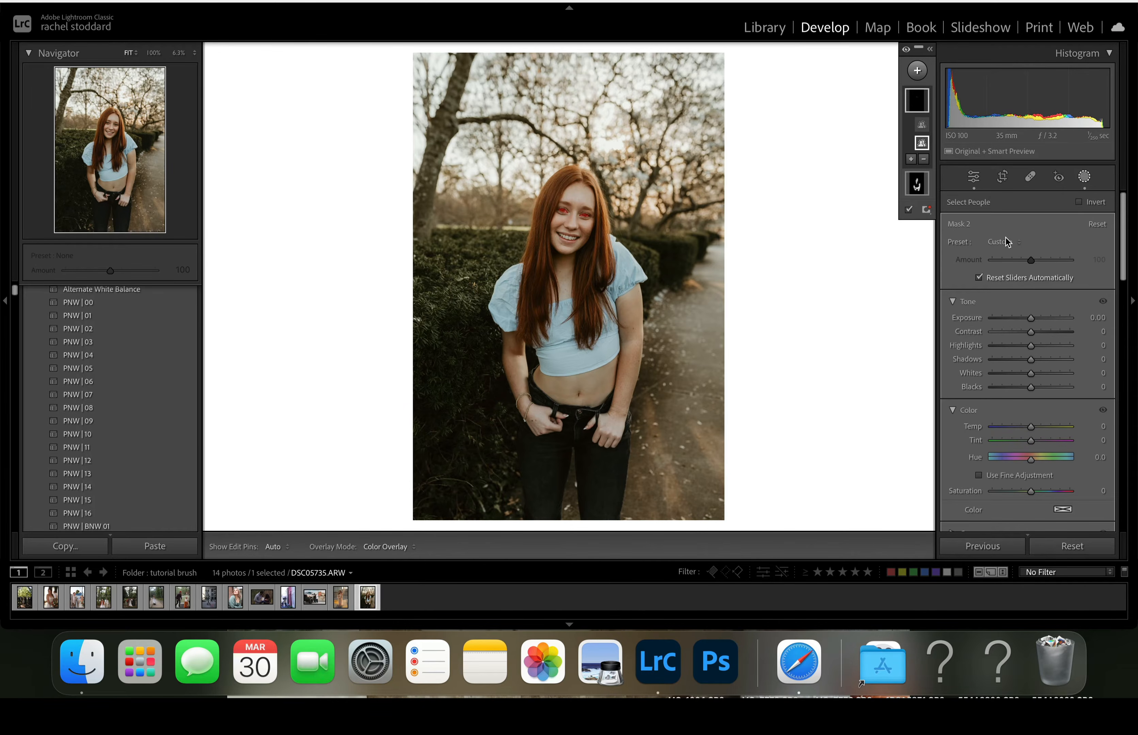
- Apply the A) Eye Area Clean & Light Radial brush preset to the eye mask and set its amount to 84
{"action": "left_click", "coordinate": [1007, 241]}
{"action": "scroll", "coordinate": [998, 385], "scroll_direction": "down", "scroll_amount": 5}
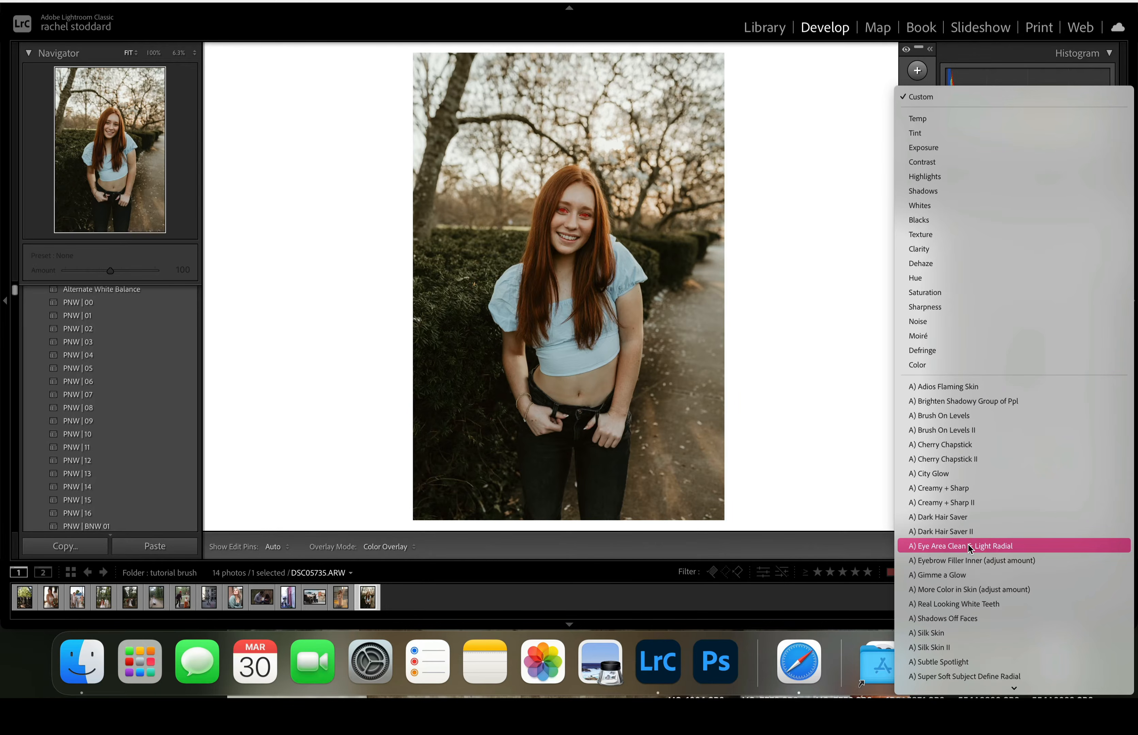
{"action": "left_click", "coordinate": [933, 547]}
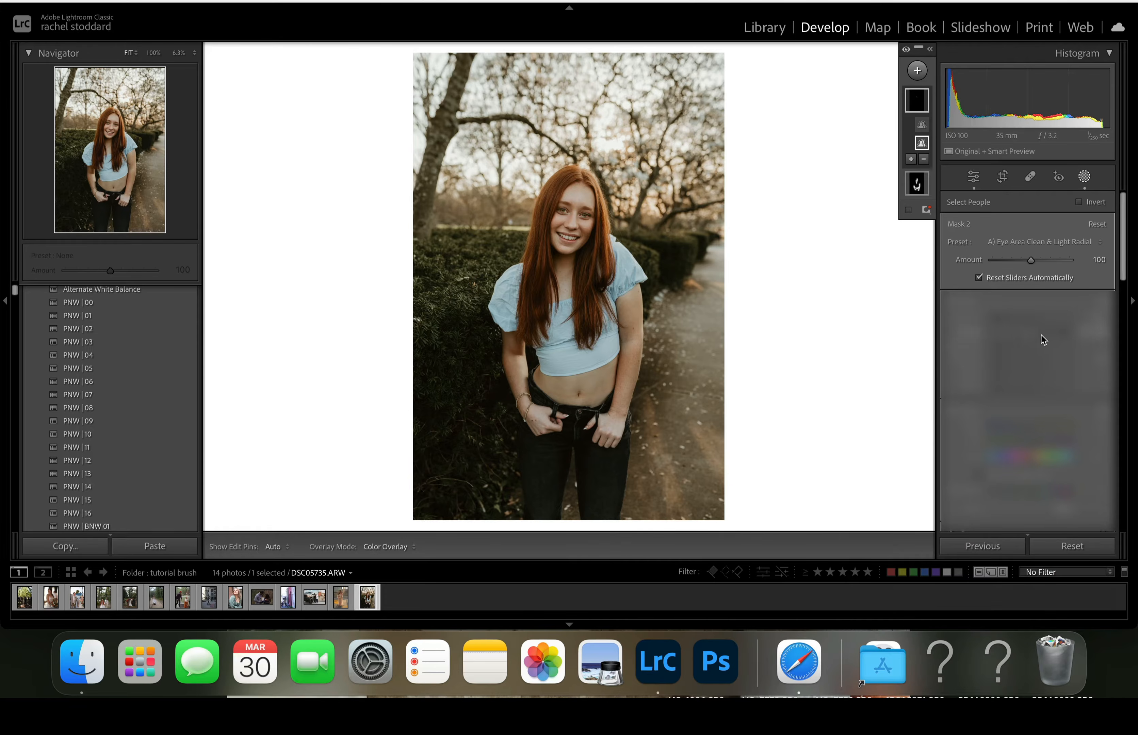
{"action": "left_click_drag", "start_coordinate": [1033, 260], "coordinate": [1027, 261]}
- Create four separate people masks for Person 1's Eyebrows, Lips, Teeth and Hair
{"action": "left_click", "coordinate": [918, 71]}
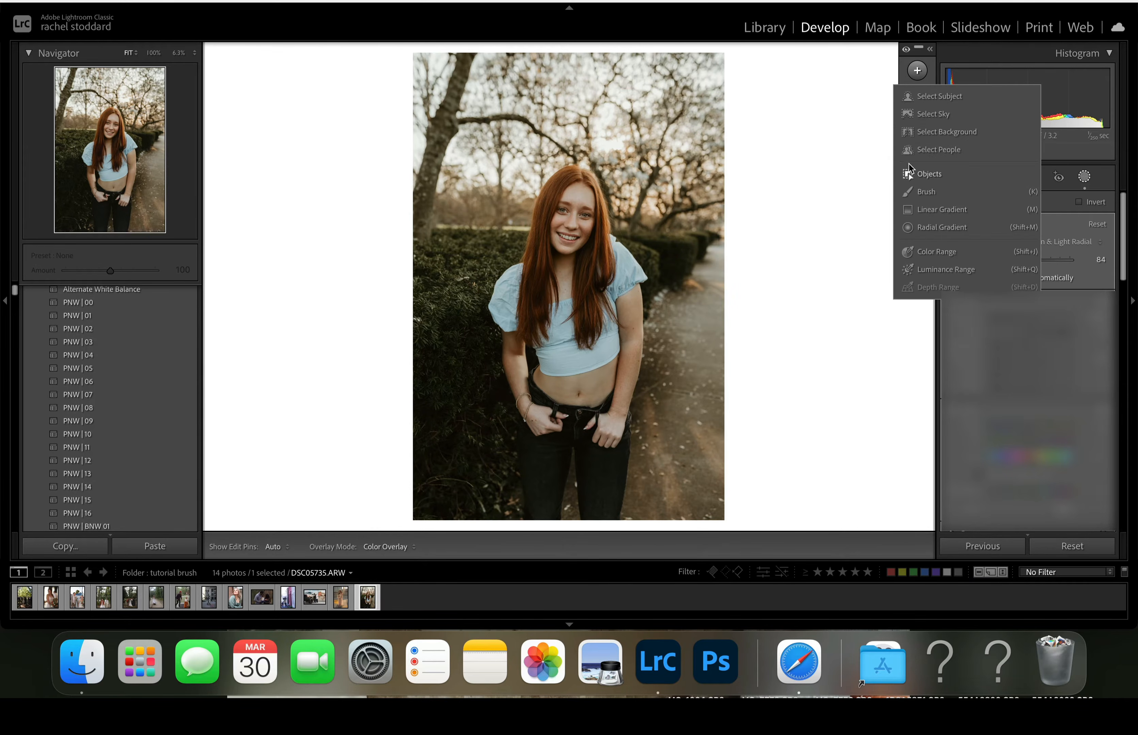
{"action": "left_click", "coordinate": [911, 150]}
{"action": "left_click", "coordinate": [970, 243]}
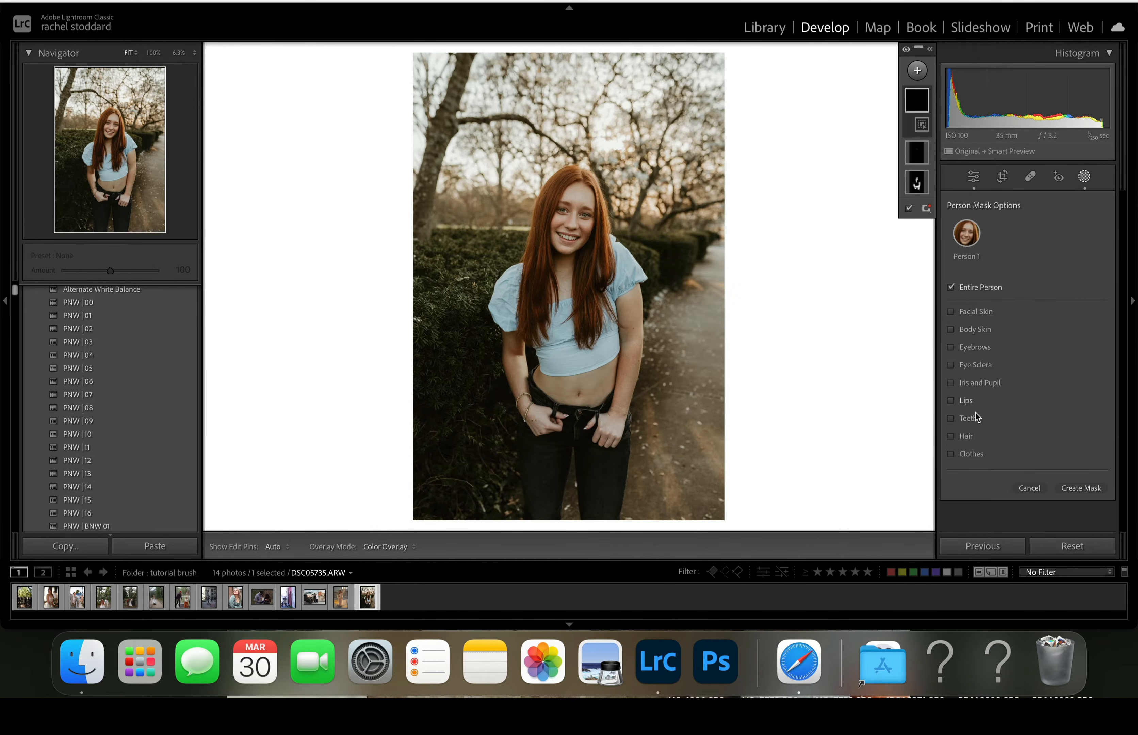
{"action": "left_click", "coordinate": [962, 350]}
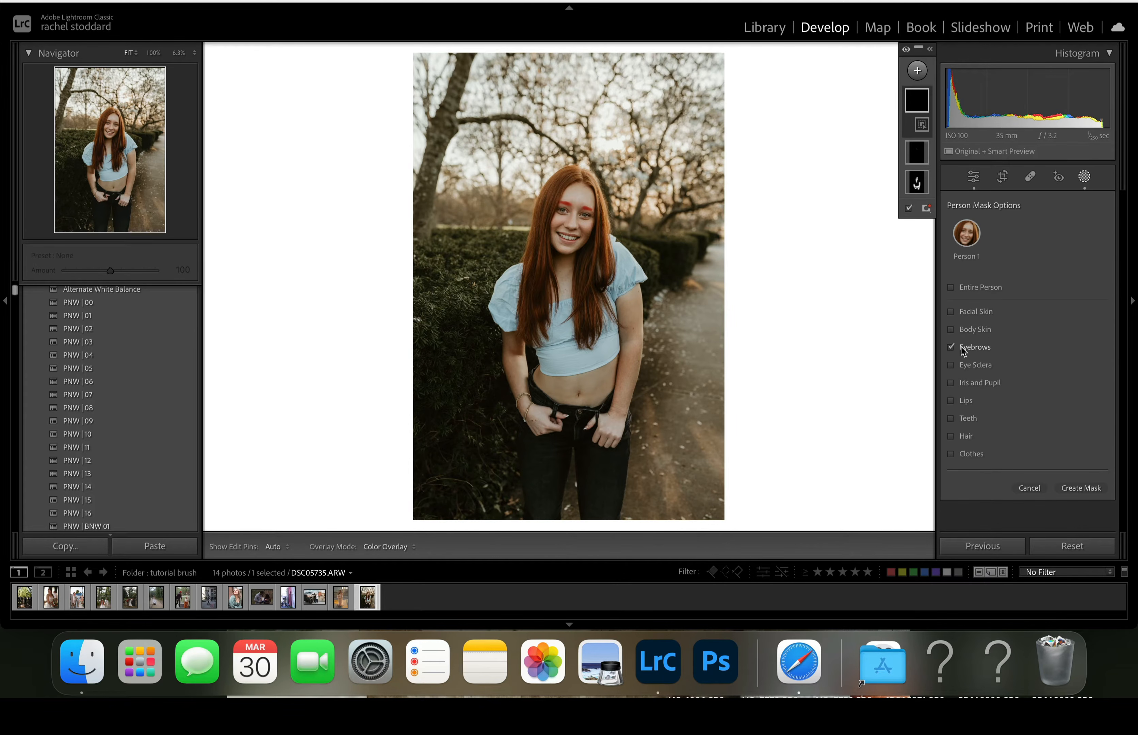
{"action": "left_click", "coordinate": [957, 402]}
{"action": "left_click", "coordinate": [952, 418]}
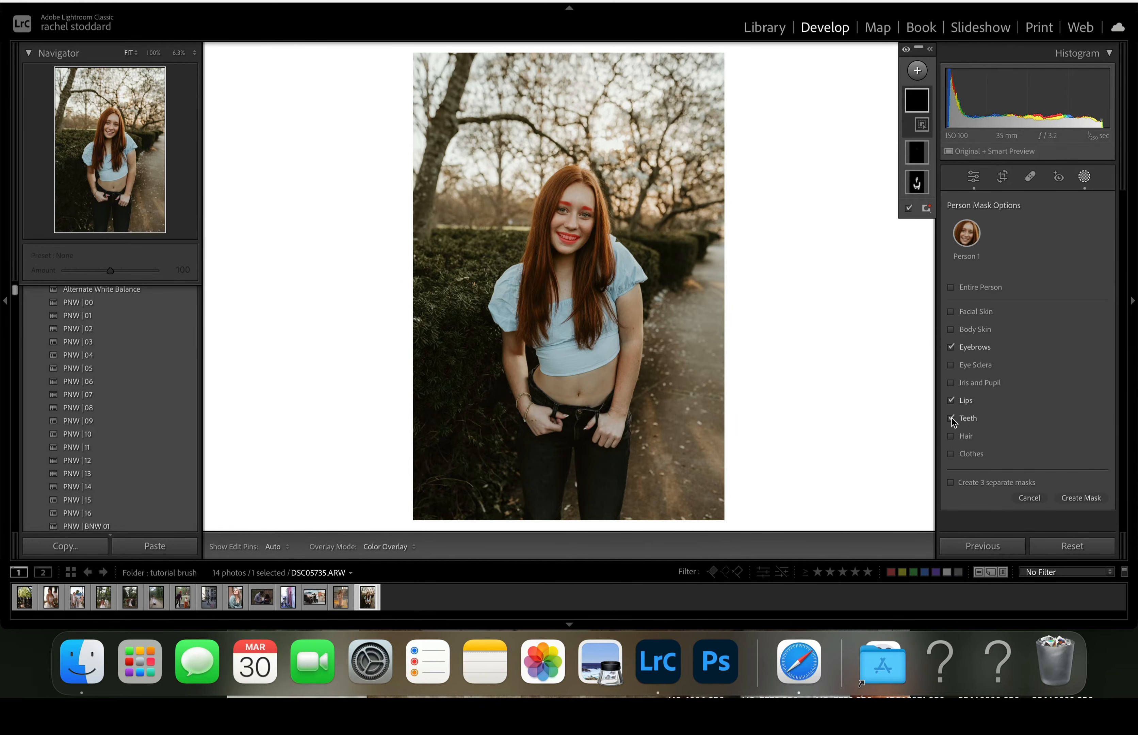
{"action": "left_click", "coordinate": [965, 435]}
{"action": "left_click", "coordinate": [960, 482]}
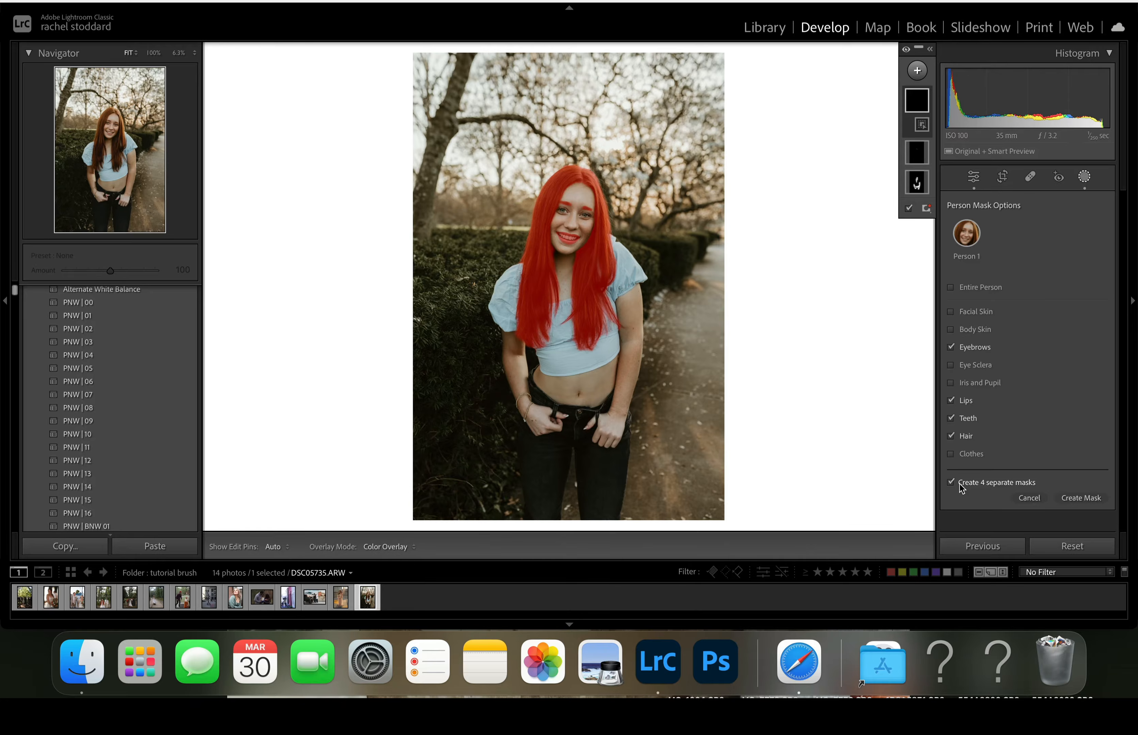
{"action": "left_click", "coordinate": [1082, 498]}
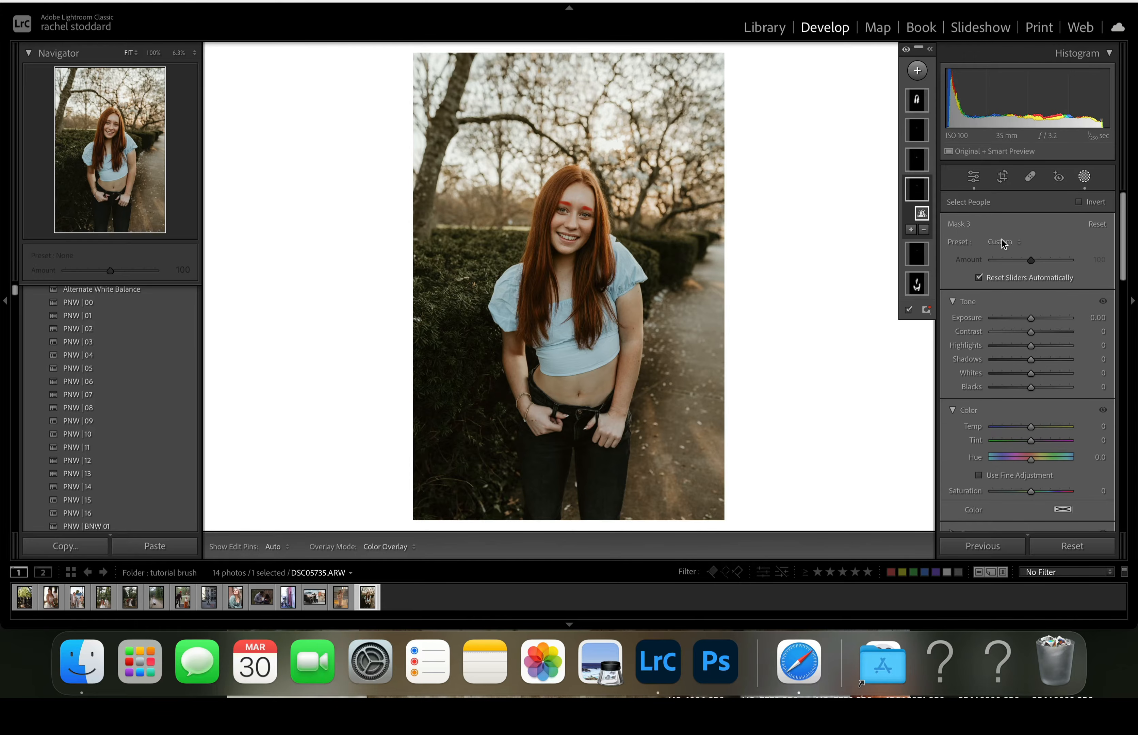
- Collapse the Tone and Color settings, apply the A) Eyebrow Filler Inner preset to the eyebrow mask, and set its amount to 16
{"action": "left_click", "coordinate": [953, 301]}
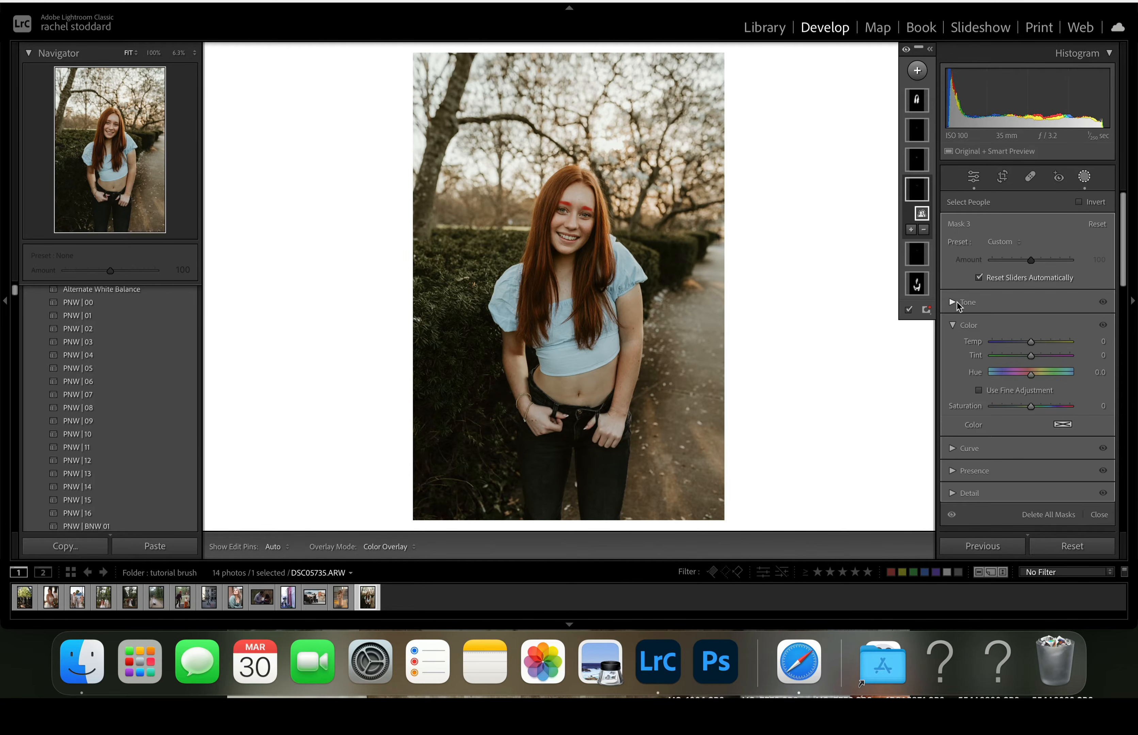
{"action": "left_click", "coordinate": [953, 325]}
{"action": "left_click", "coordinate": [1007, 244]}
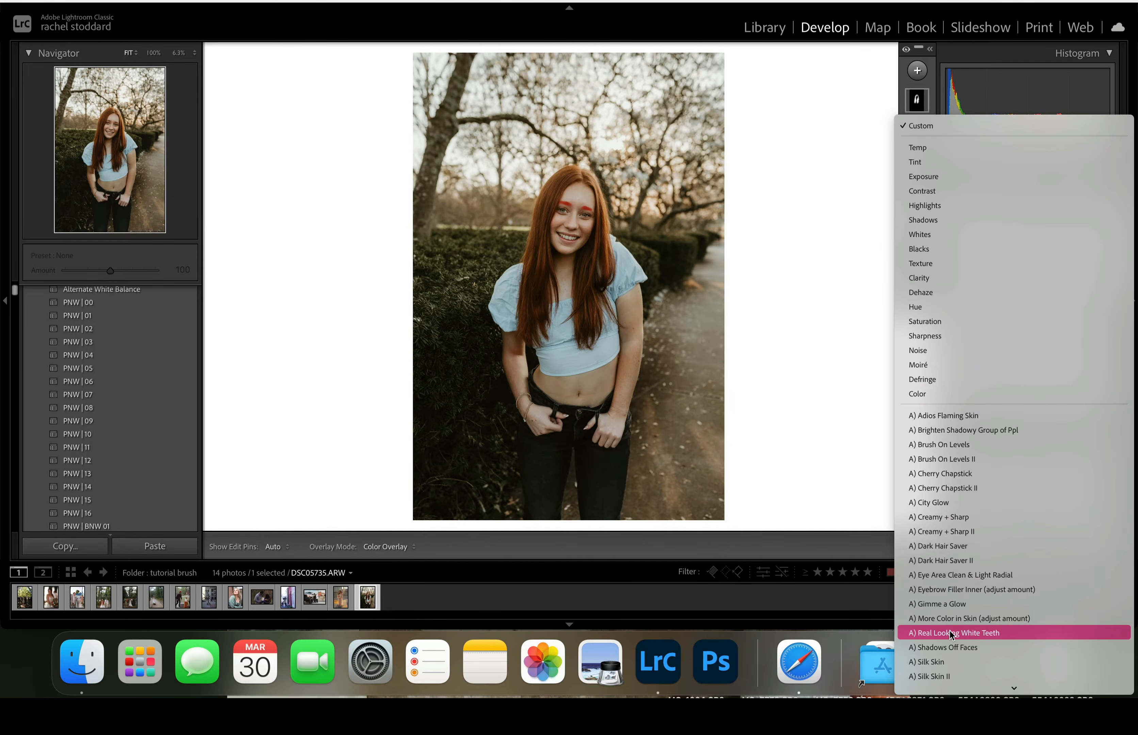
{"action": "left_click", "coordinate": [947, 593]}
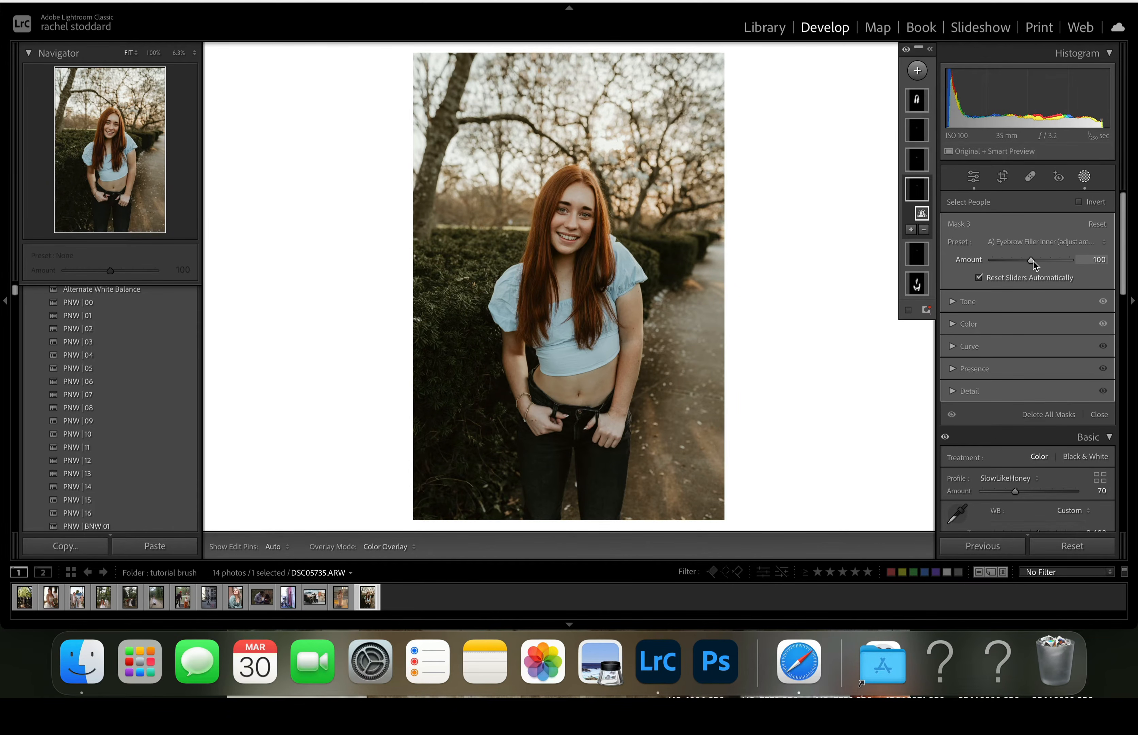
{"action": "left_click_drag", "start_coordinate": [1033, 262], "coordinate": [998, 261]}
{"action": "left_click", "coordinate": [993, 261]}
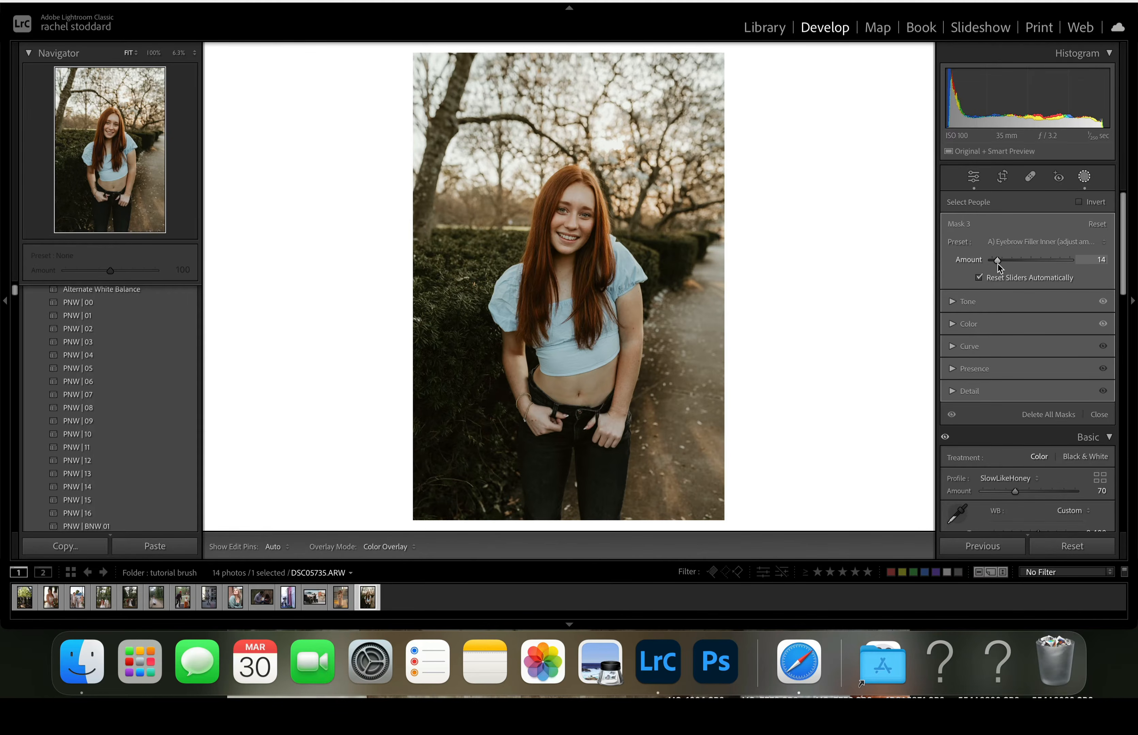
{"action": "left_click_drag", "start_coordinate": [999, 264], "coordinate": [998, 264]}
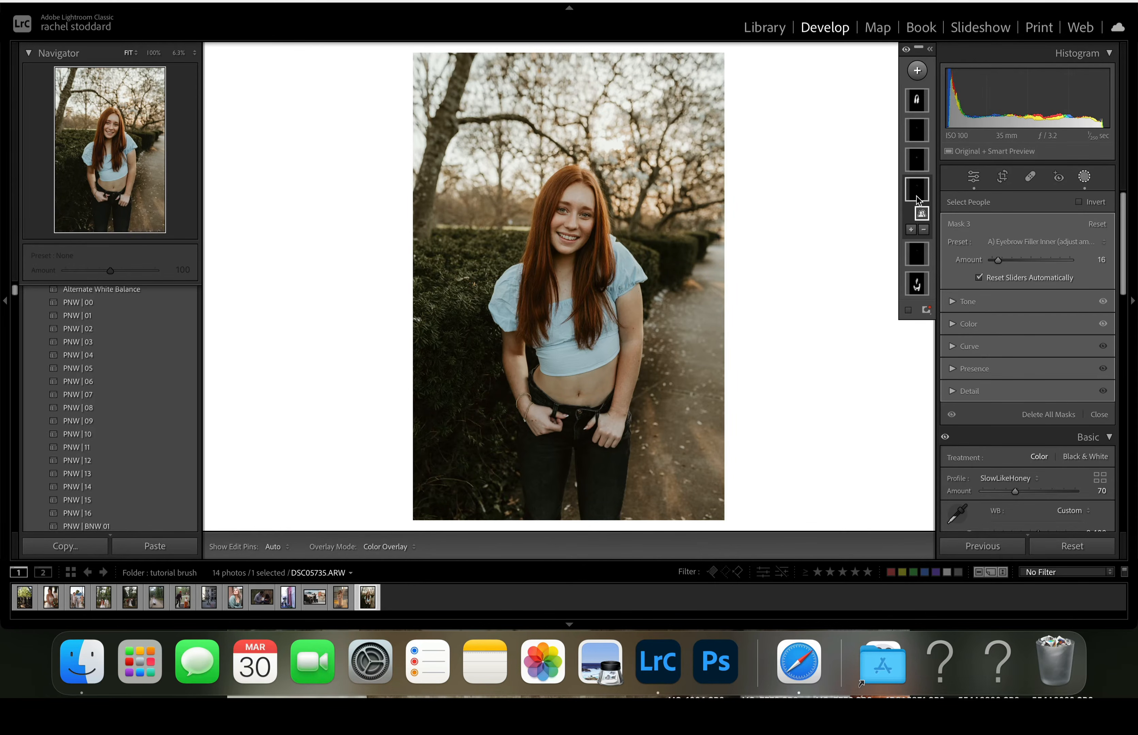
{"action": "mouse_move", "coordinate": [920, 200]}
{"action": "double_click", "coordinate": [919, 196]}
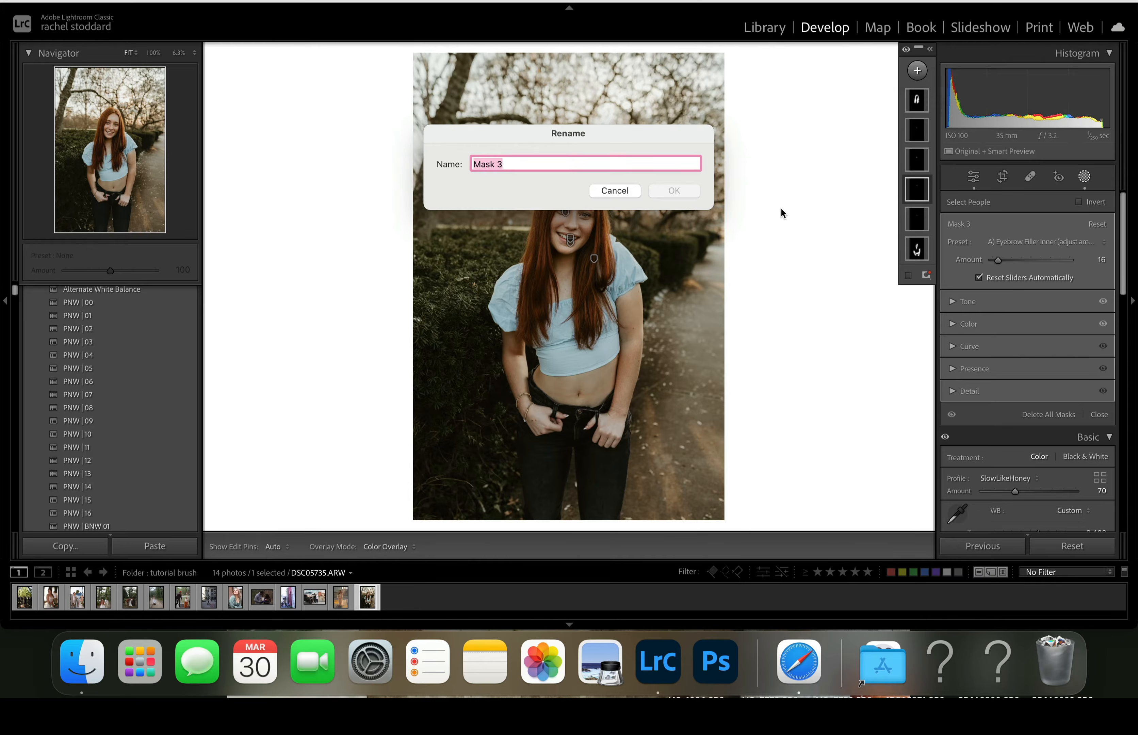
{"action": "left_click", "coordinate": [616, 191]}
- Add a brush component to the eyebrow mask with size 0.3 and density 91
{"action": "mouse_move", "coordinate": [927, 191]}
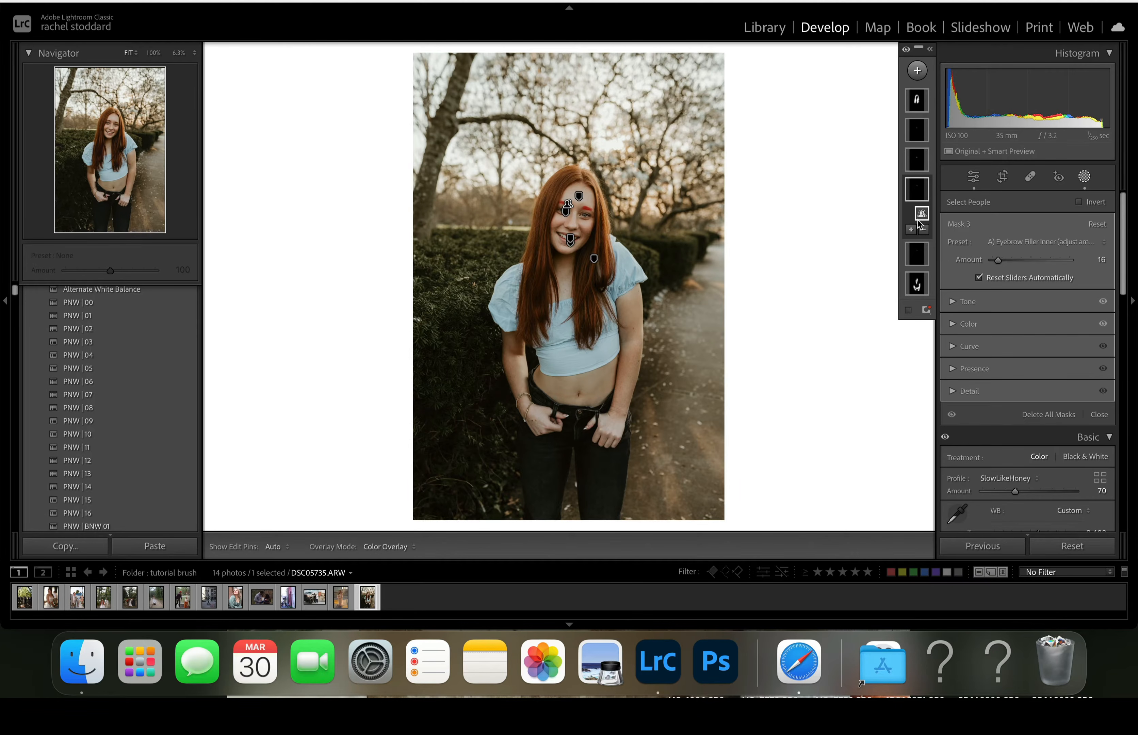
{"action": "left_click", "coordinate": [911, 230]}
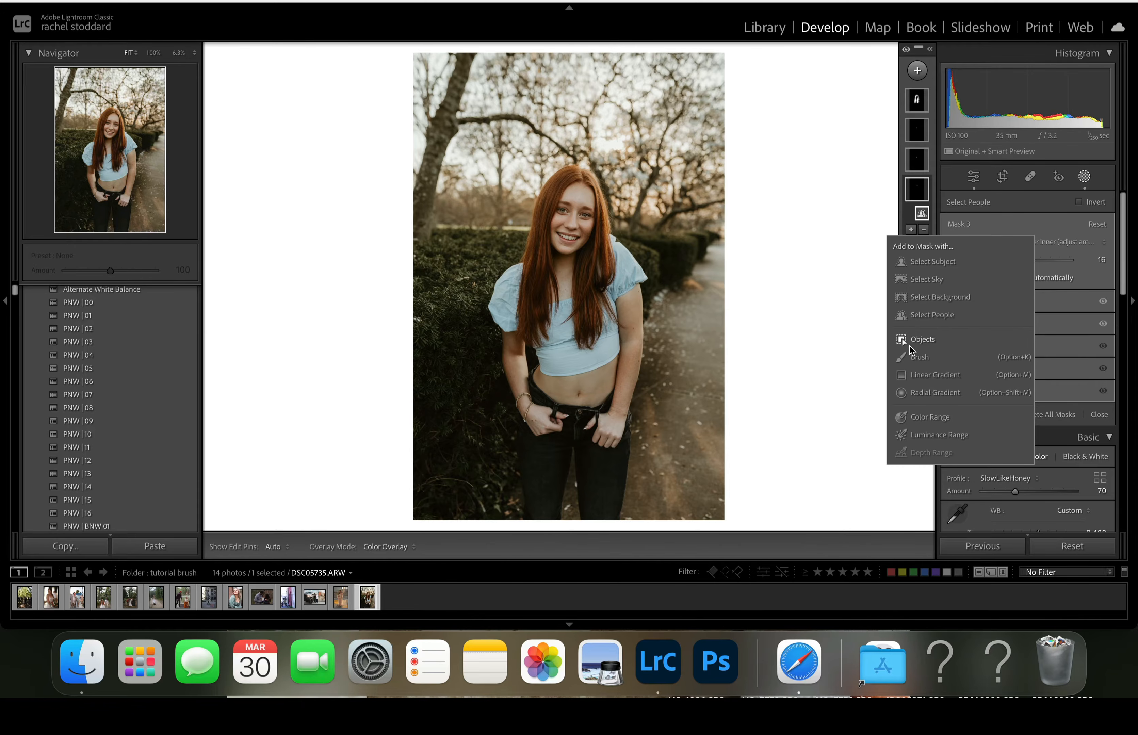
{"action": "left_click", "coordinate": [908, 359]}
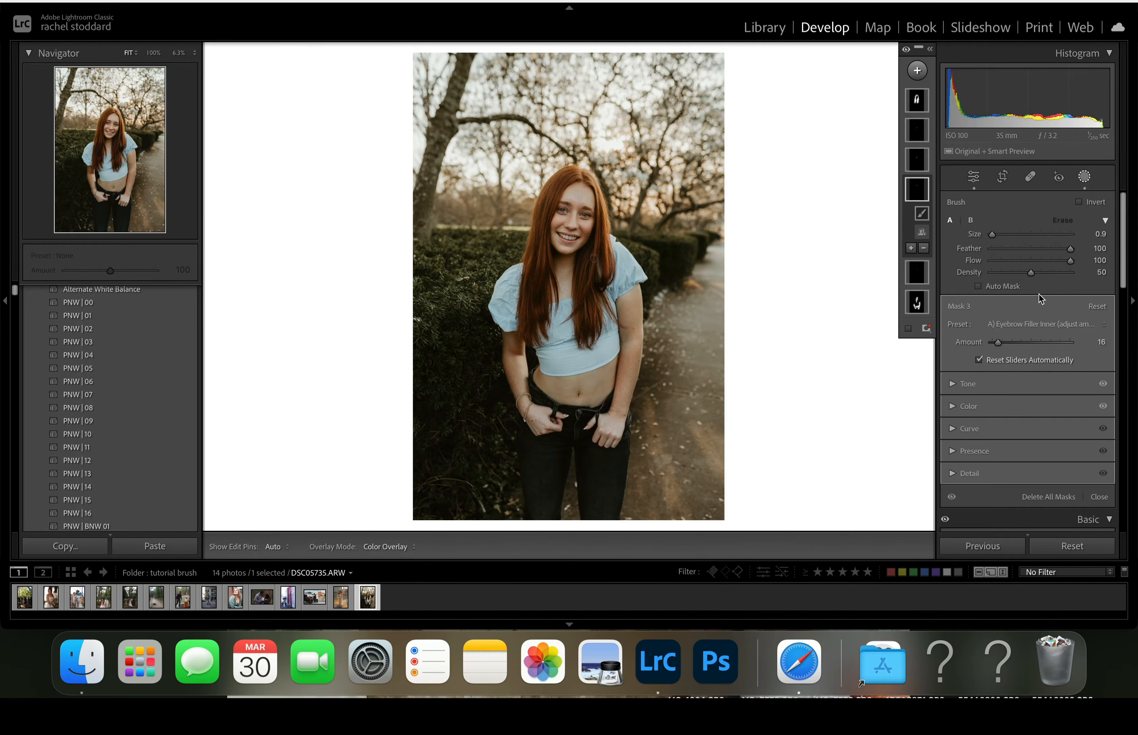
{"action": "left_click", "coordinate": [992, 235]}
{"action": "left_click_drag", "start_coordinate": [1033, 273], "coordinate": [1064, 283]}
{"action": "left_click_drag", "start_coordinate": [1065, 273], "coordinate": [1063, 273]}
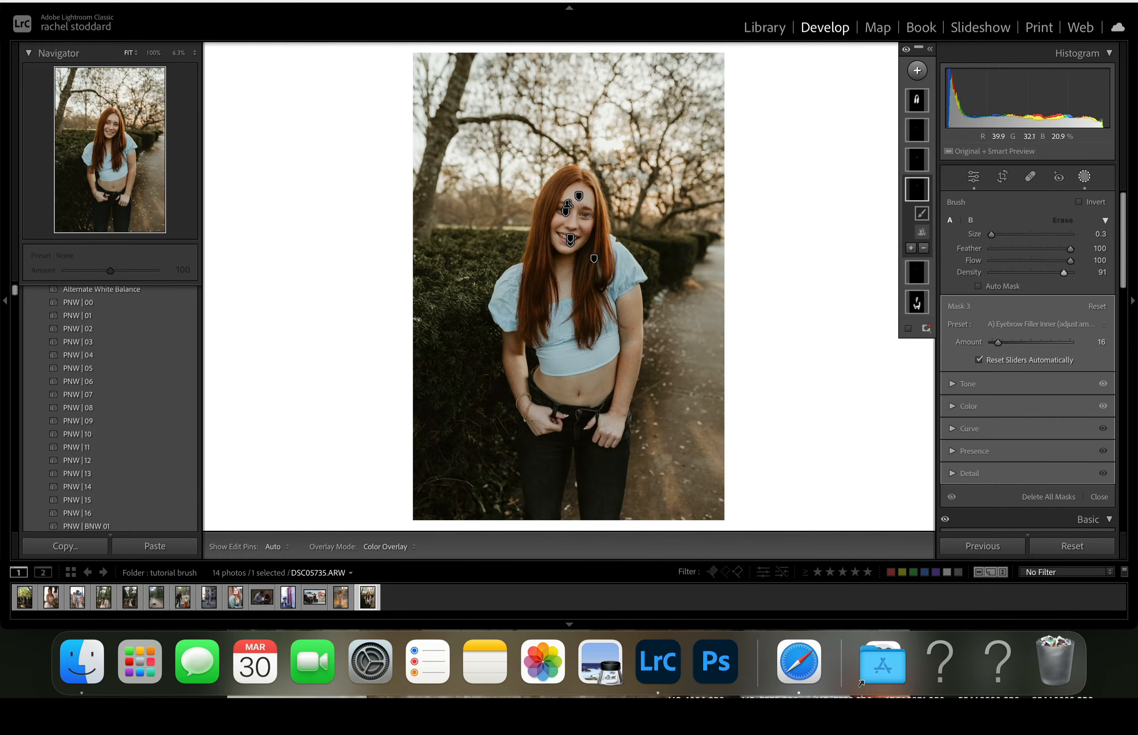
- Toggle the edit pins while brushing the eyebrow area, and lower the brush density to 51
{"action": "key", "text": "h"}
{"action": "key", "text": "h"}
{"action": "key", "text": "h"}
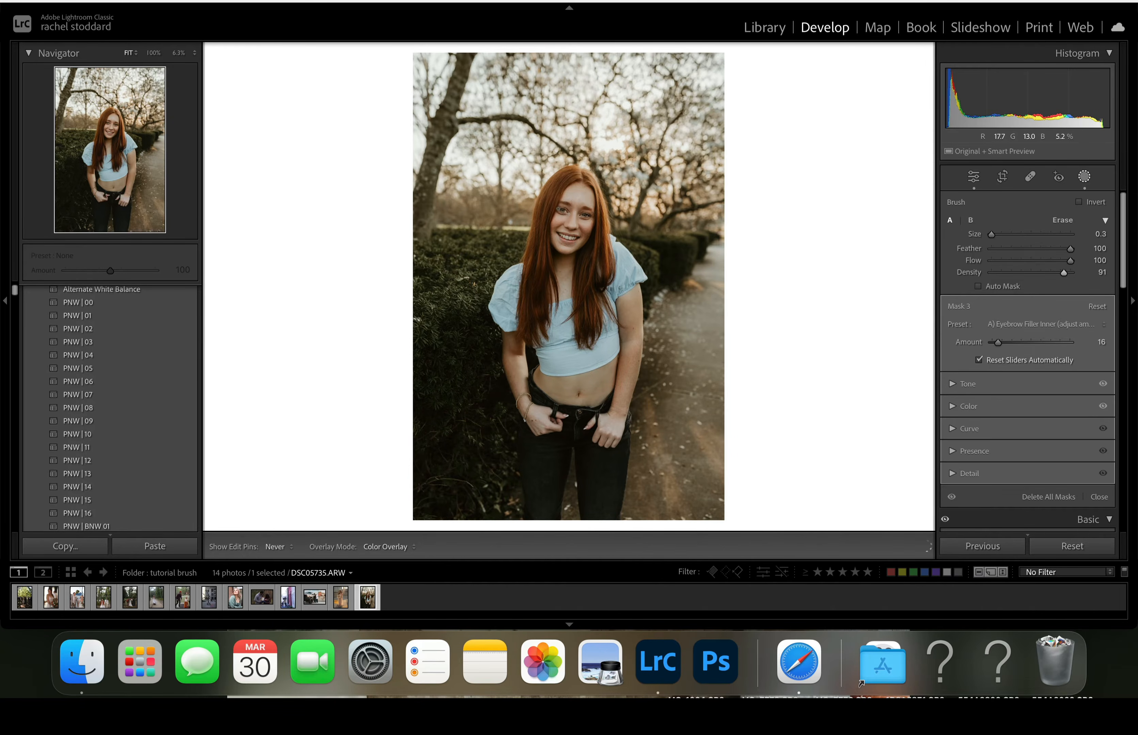
{"action": "key", "text": "h"}
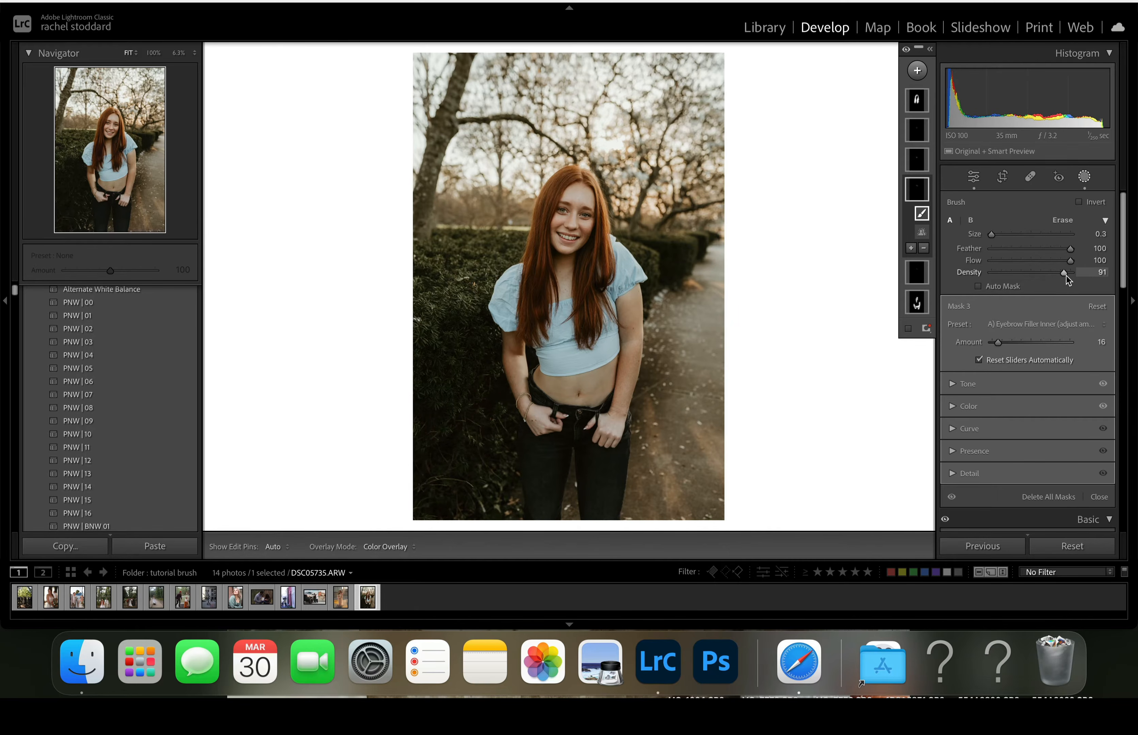
{"action": "left_click_drag", "start_coordinate": [1065, 274], "coordinate": [1035, 276]}
- Apply the A) Cherry Chapstick II brush preset to the lips mask and set its amount to 63
{"action": "left_click", "coordinate": [917, 159]}
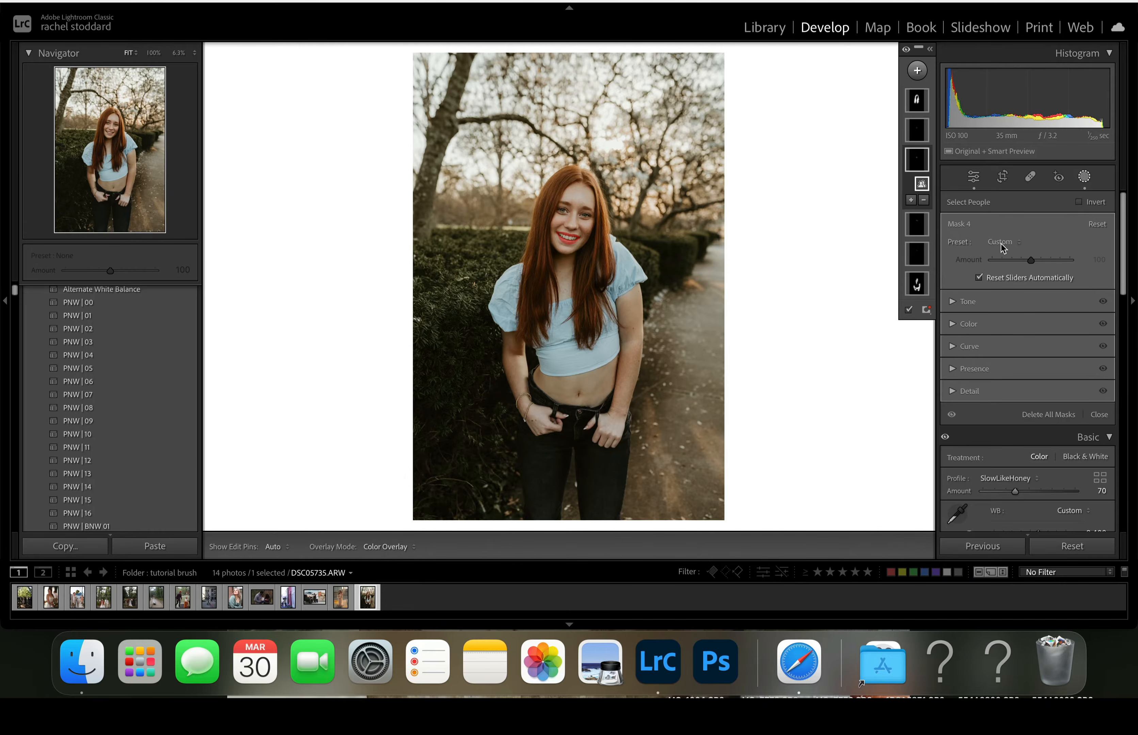
{"action": "left_click", "coordinate": [1004, 244]}
{"action": "scroll", "coordinate": [987, 427], "scroll_direction": "down", "scroll_amount": 1}
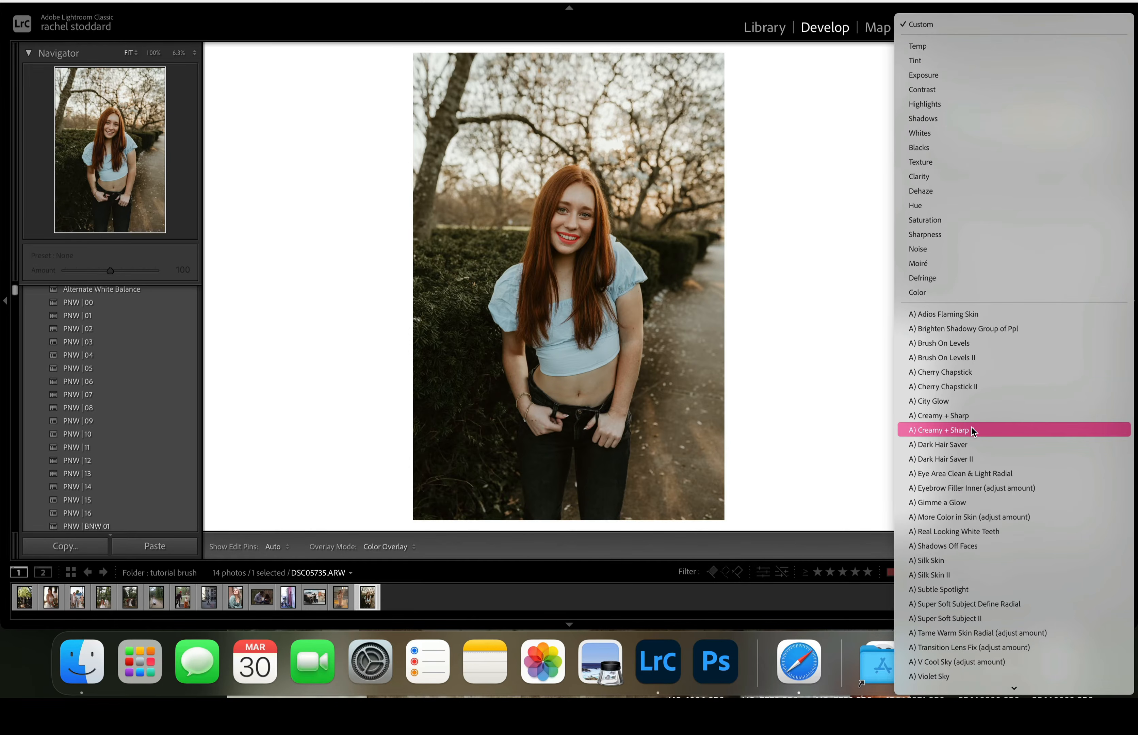
{"action": "left_click", "coordinate": [969, 390]}
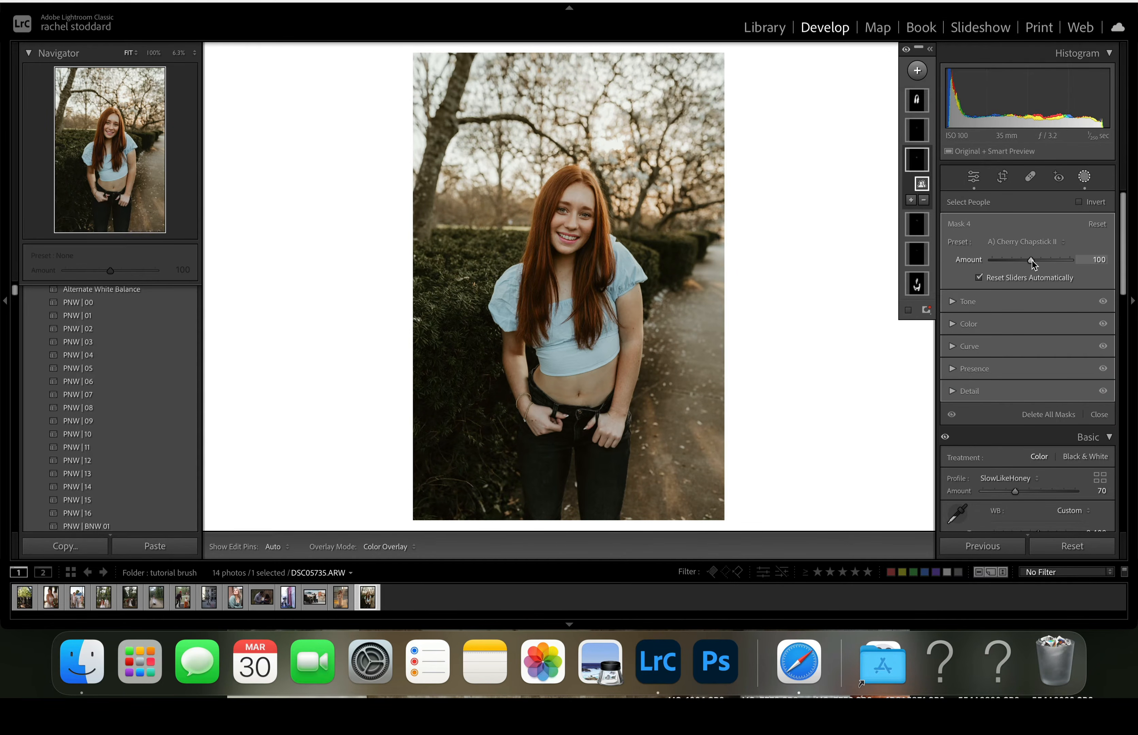
{"action": "mouse_move", "coordinate": [1033, 261]}
{"action": "left_mouse_down"}
{"action": "mouse_move", "coordinate": [992, 260]}
{"action": "mouse_move", "coordinate": [1015, 267]}
{"action": "left_mouse_up"}
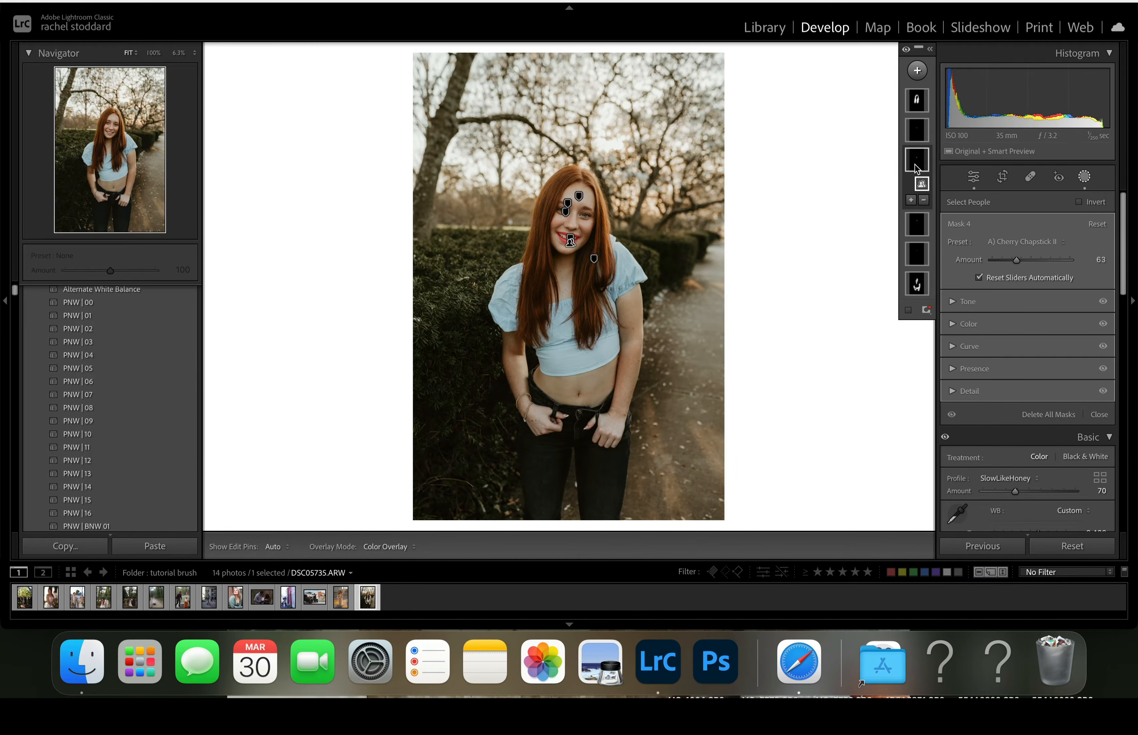
- Add a brush with size 2.6 and density 19 to the lips mask and brush the cheeks, toggling the edit pins
{"action": "left_click", "coordinate": [911, 201]}
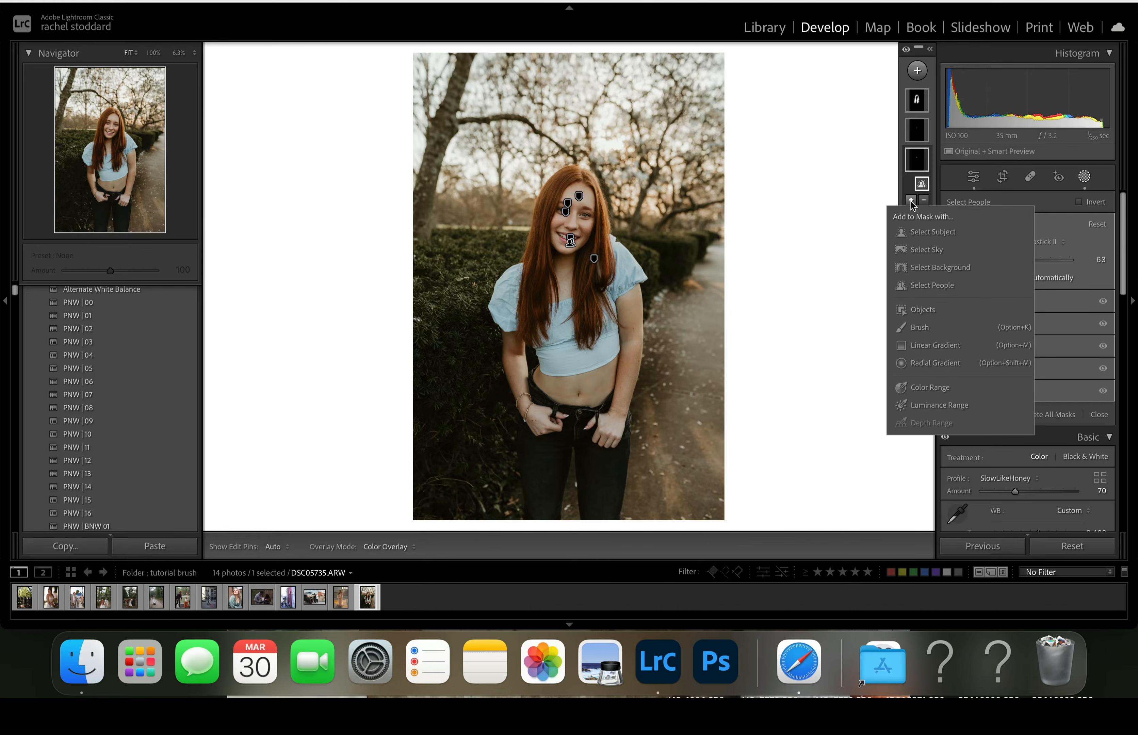
{"action": "left_click", "coordinate": [901, 328]}
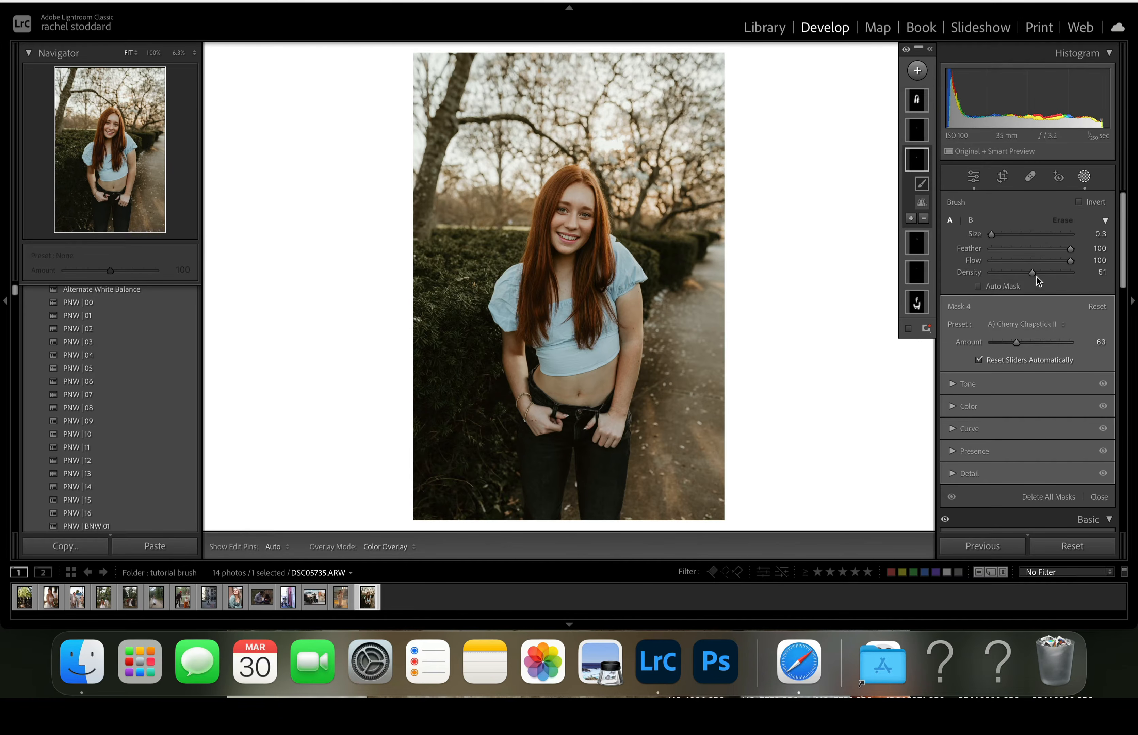
{"action": "mouse_move", "coordinate": [1035, 271]}
{"action": "left_mouse_down"}
{"action": "mouse_move", "coordinate": [1007, 274]}
{"action": "mouse_move", "coordinate": [998, 233]}
{"action": "left_mouse_up"}
{"action": "key", "text": "h"}
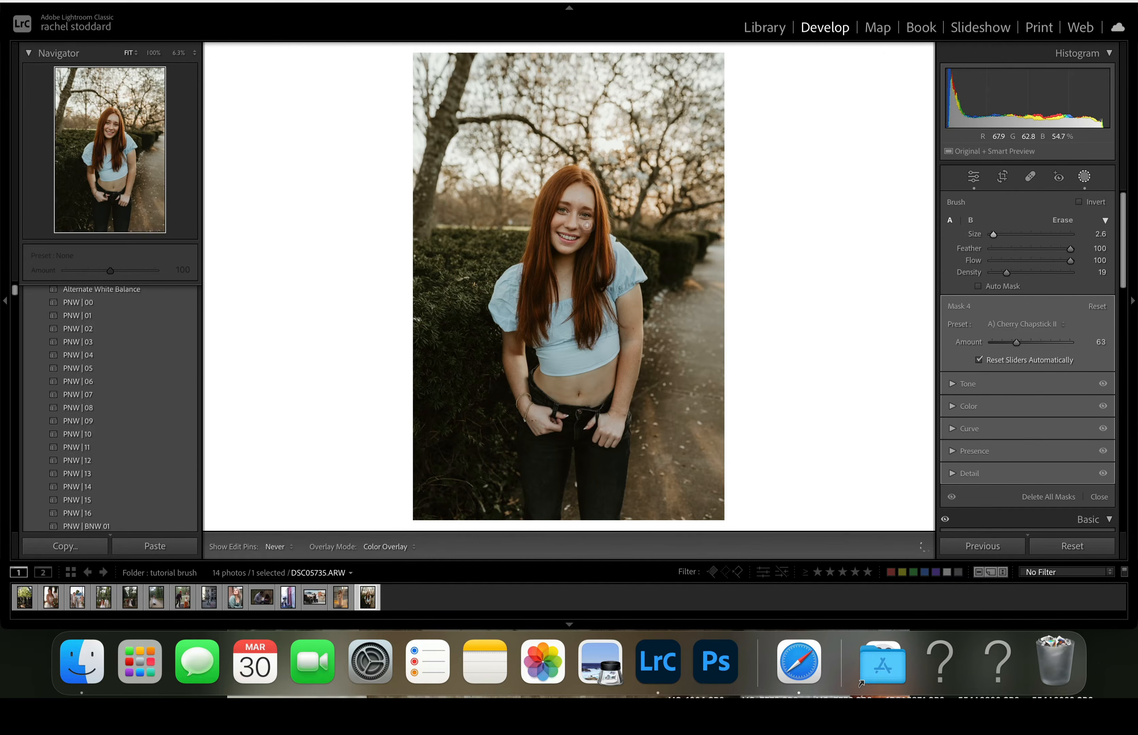
{"action": "key", "text": "h"}
{"action": "key", "text": "h"}
{"action": "key", "text": "h"}
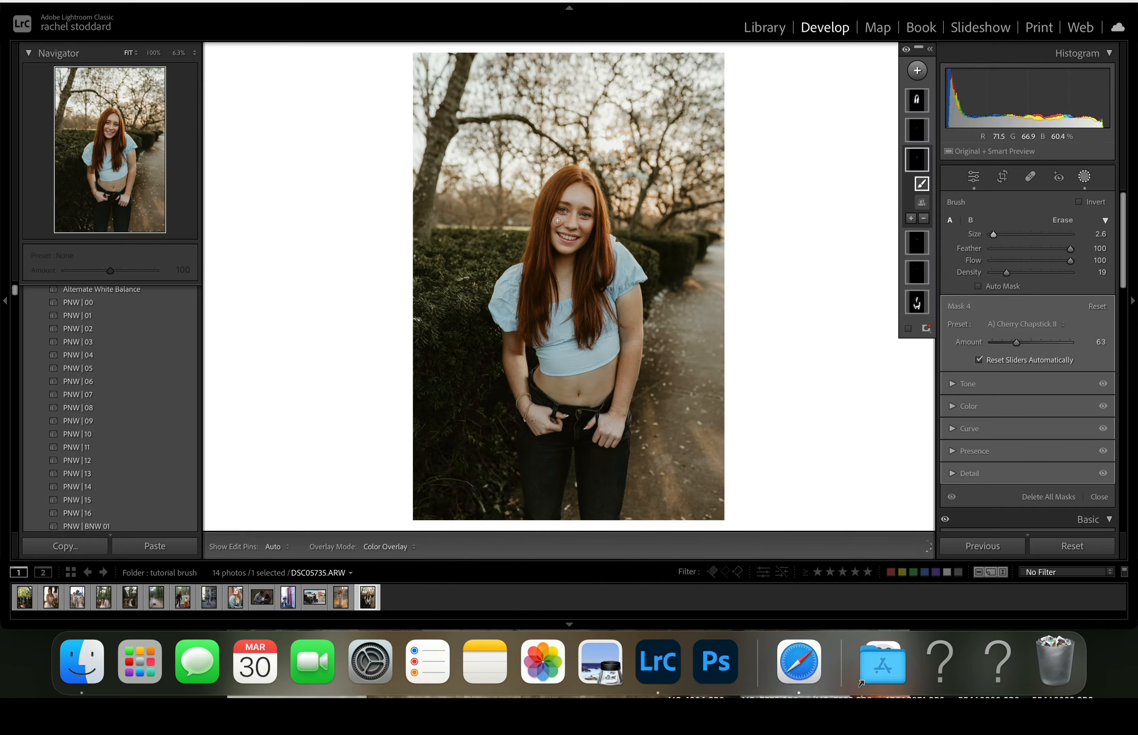
- Apply the A) Real Looking White Teeth brush preset to the teeth mask
{"action": "left_click", "coordinate": [917, 136]}
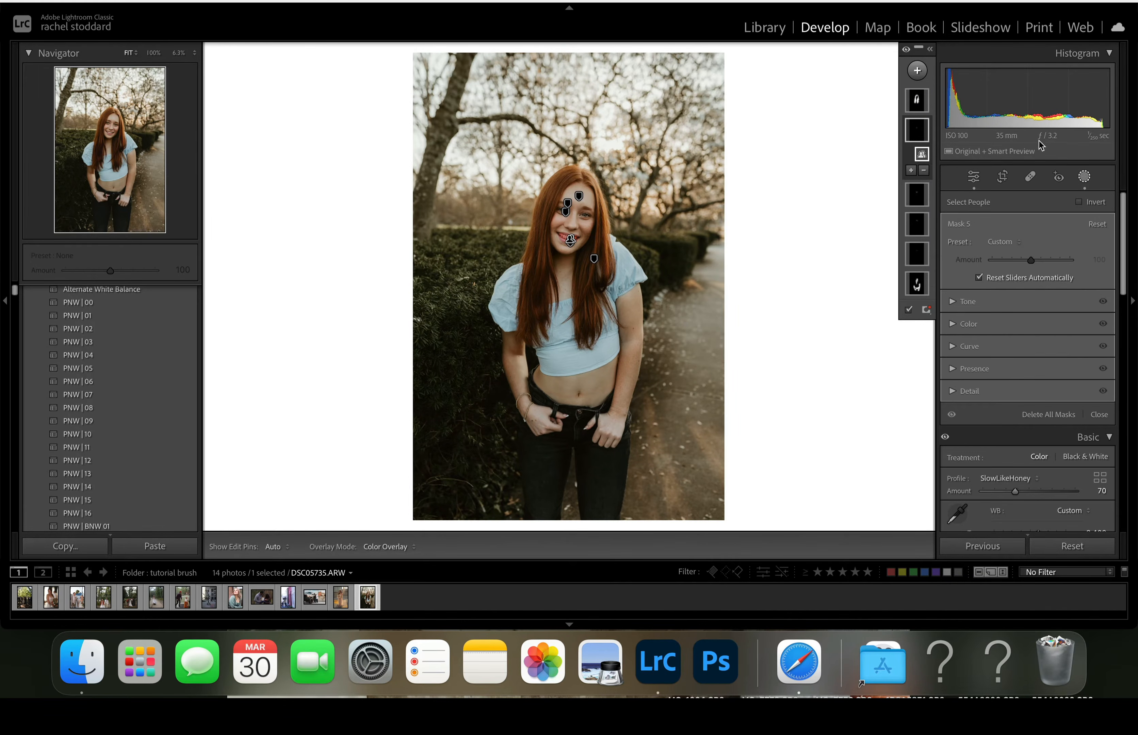
{"action": "left_click", "coordinate": [1012, 242]}
{"action": "scroll", "coordinate": [994, 443], "scroll_direction": "down", "scroll_amount": 5}
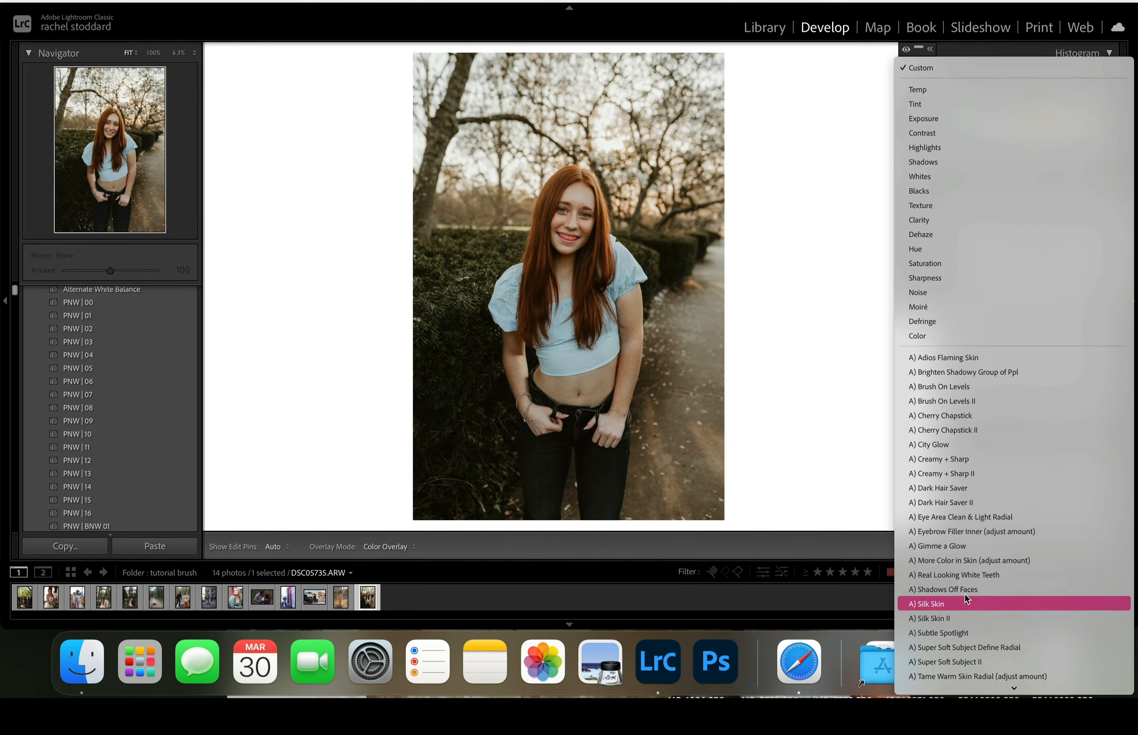
{"action": "left_click", "coordinate": [973, 573]}
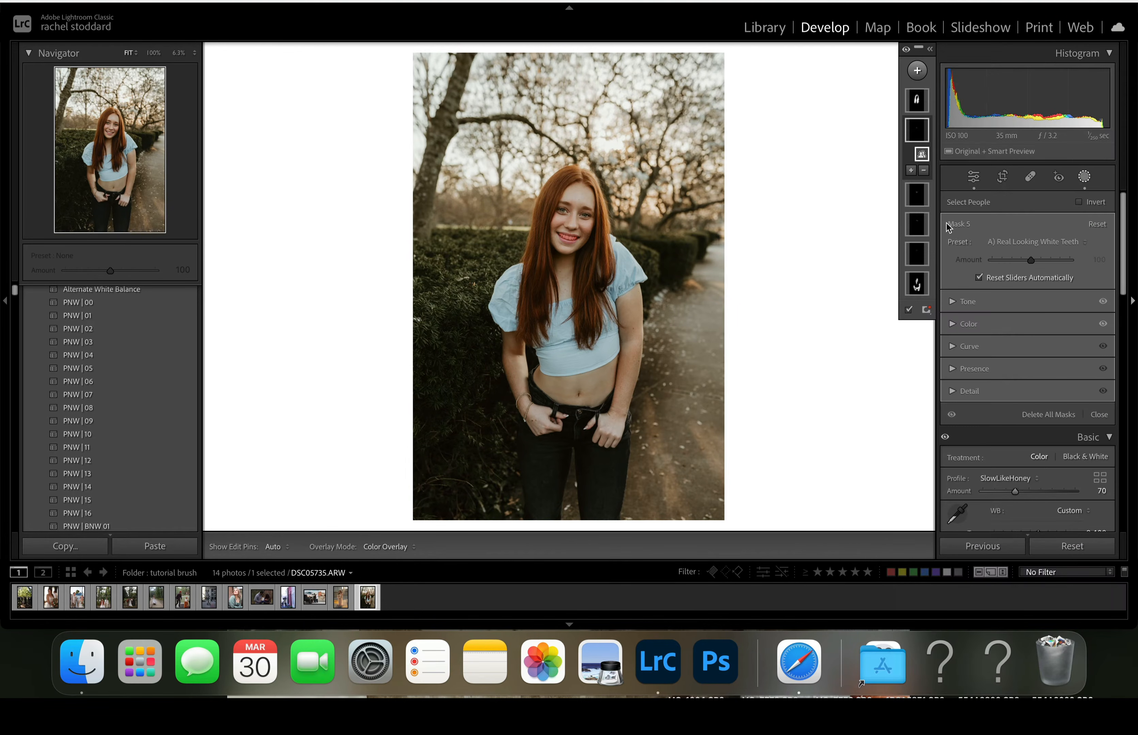
- Try the A) Dark Hair Saver brush preset on the hair mask at different amounts
{"action": "left_click", "coordinate": [917, 106]}
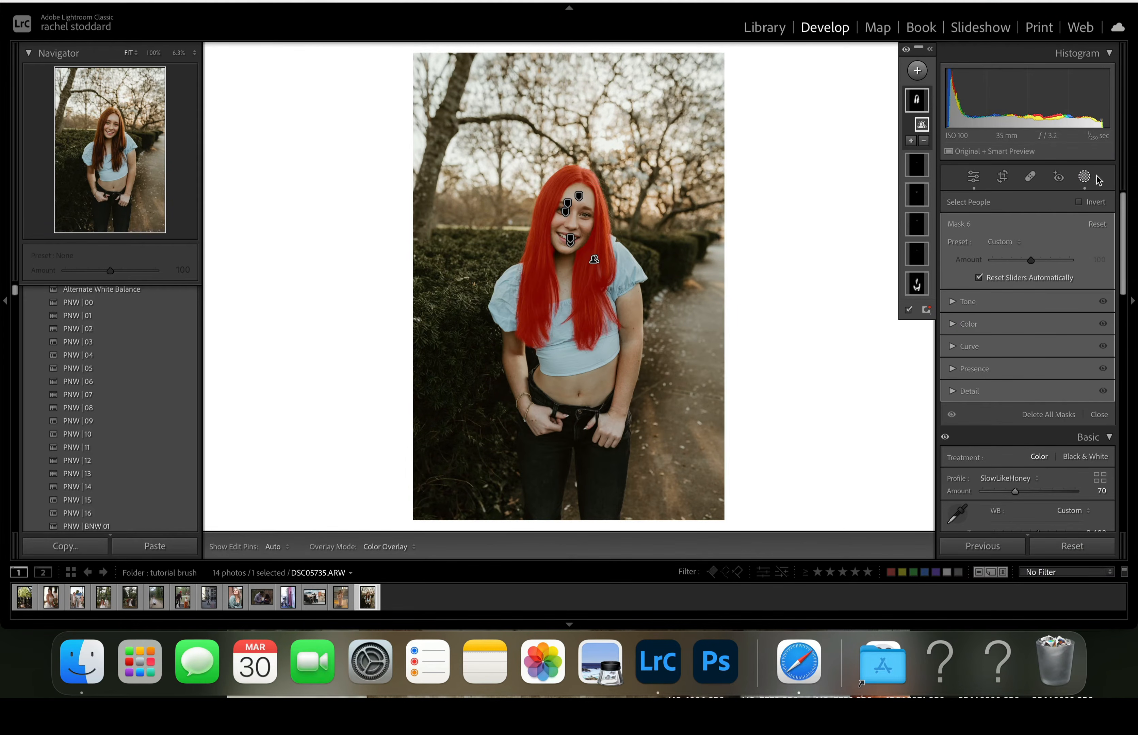
{"action": "left_click", "coordinate": [1011, 241]}
{"action": "scroll", "coordinate": [998, 415], "scroll_direction": "down", "scroll_amount": 2}
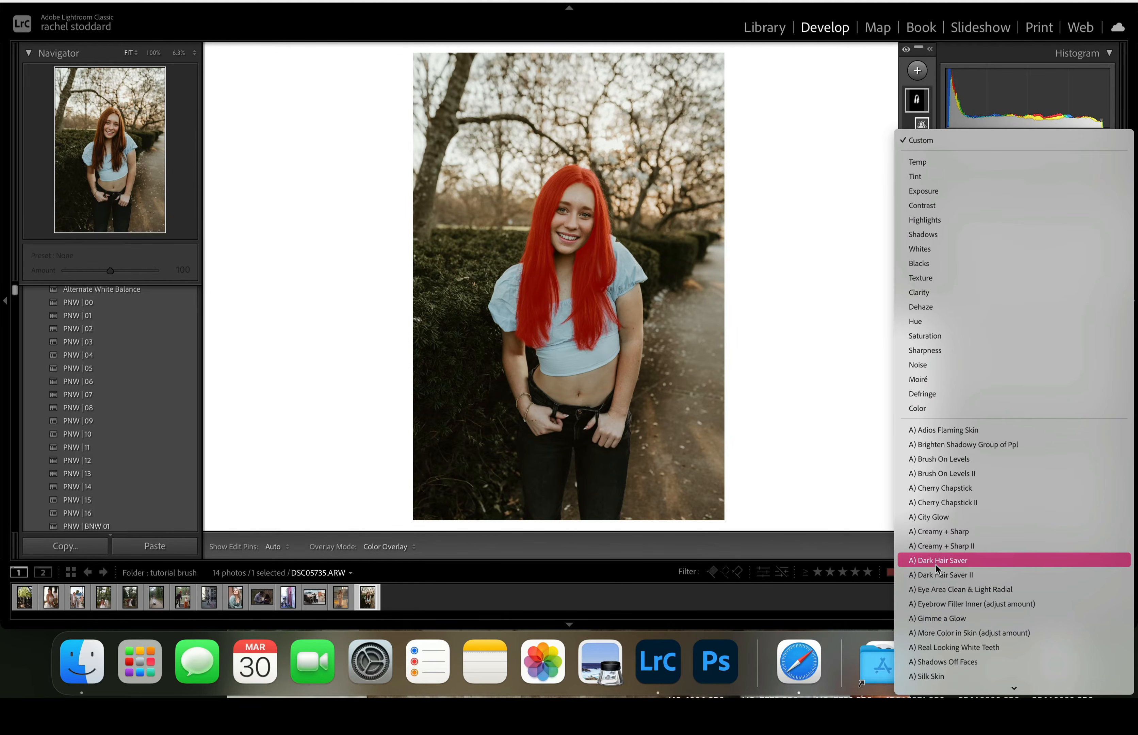
{"action": "left_click", "coordinate": [947, 562]}
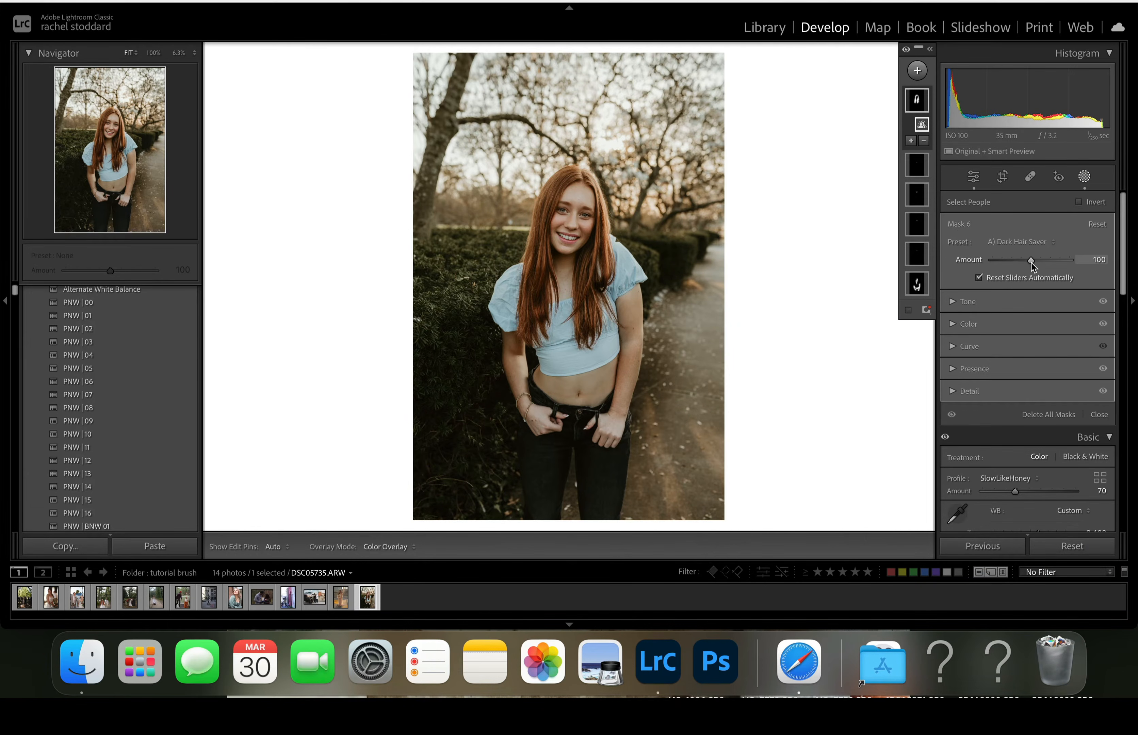
{"action": "left_click_drag", "start_coordinate": [1038, 263], "coordinate": [961, 279]}
{"action": "left_click_drag", "start_coordinate": [993, 261], "coordinate": [1010, 267]}
- Apply the A) Dark Hair Saver II brush preset to the hair mask and set its amount to 51
{"action": "left_click", "coordinate": [1029, 242]}
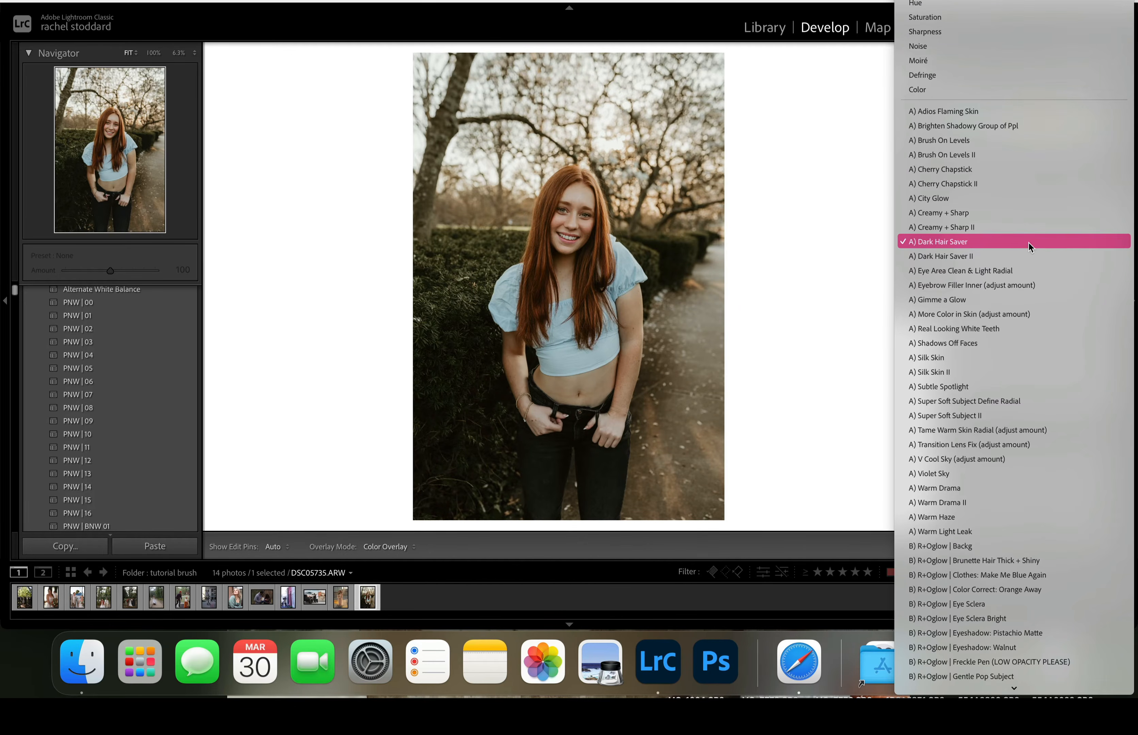
{"action": "left_click", "coordinate": [982, 257]}
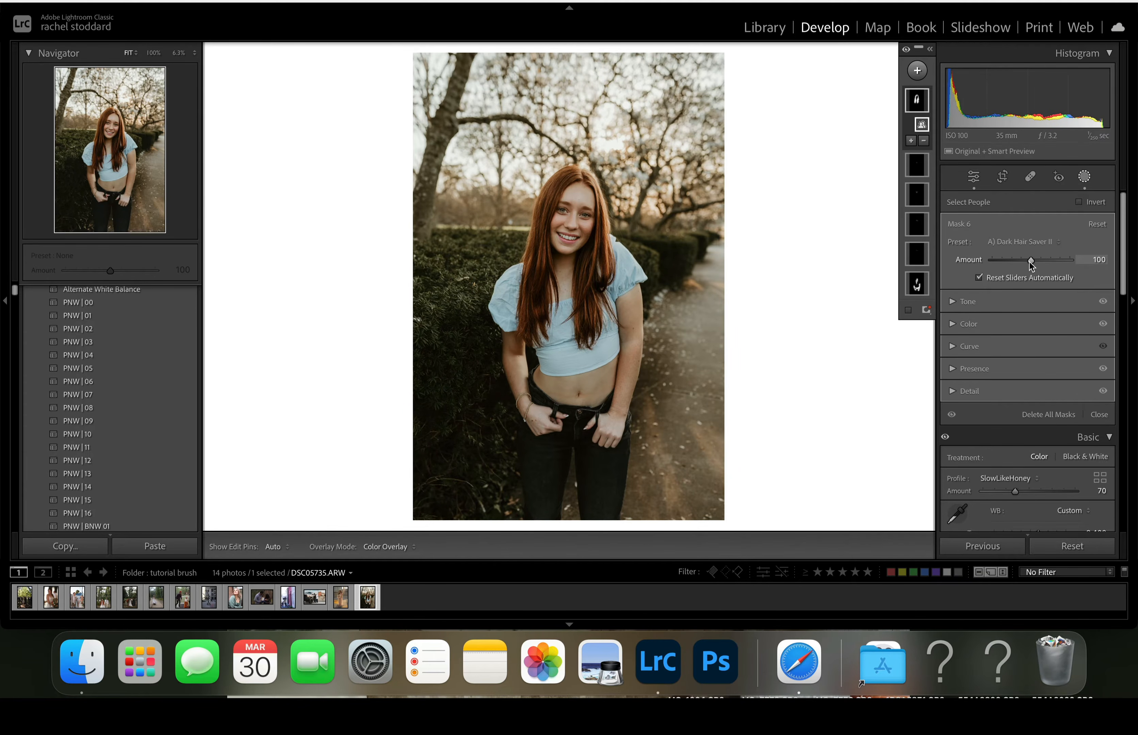
{"action": "left_click_drag", "start_coordinate": [1024, 264], "coordinate": [1011, 267]}
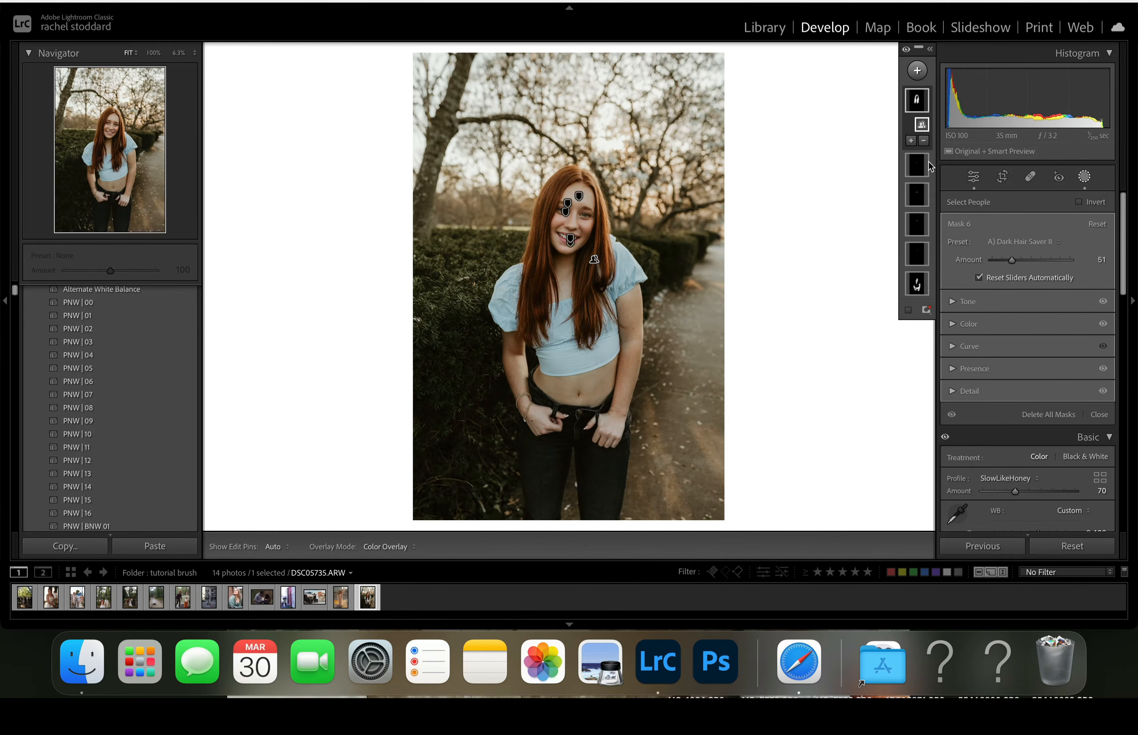
- Draw a slightly tilted linear gradient mask from the photo's upper edge down to the thighs and apply the A) Warm Haze preset
{"action": "left_click", "coordinate": [917, 71]}
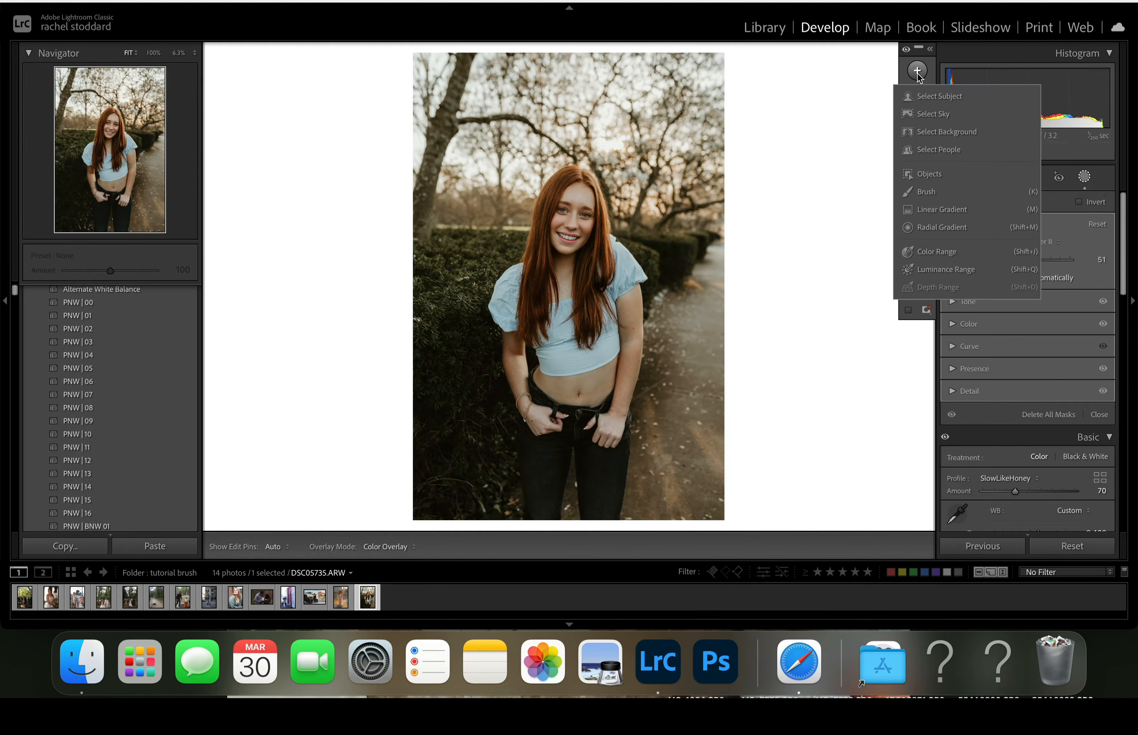
{"action": "left_click", "coordinate": [924, 210]}
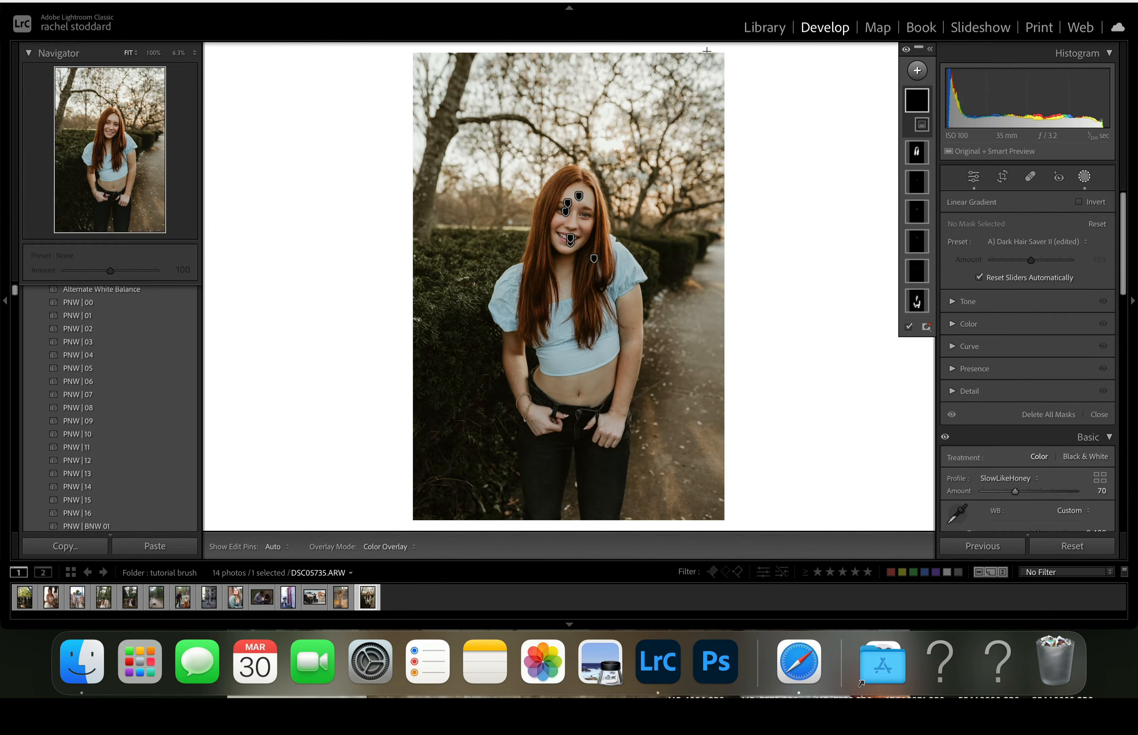
{"action": "left_click_drag", "start_coordinate": [707, 51], "coordinate": [602, 468]}
{"action": "left_click", "coordinate": [1000, 245]}
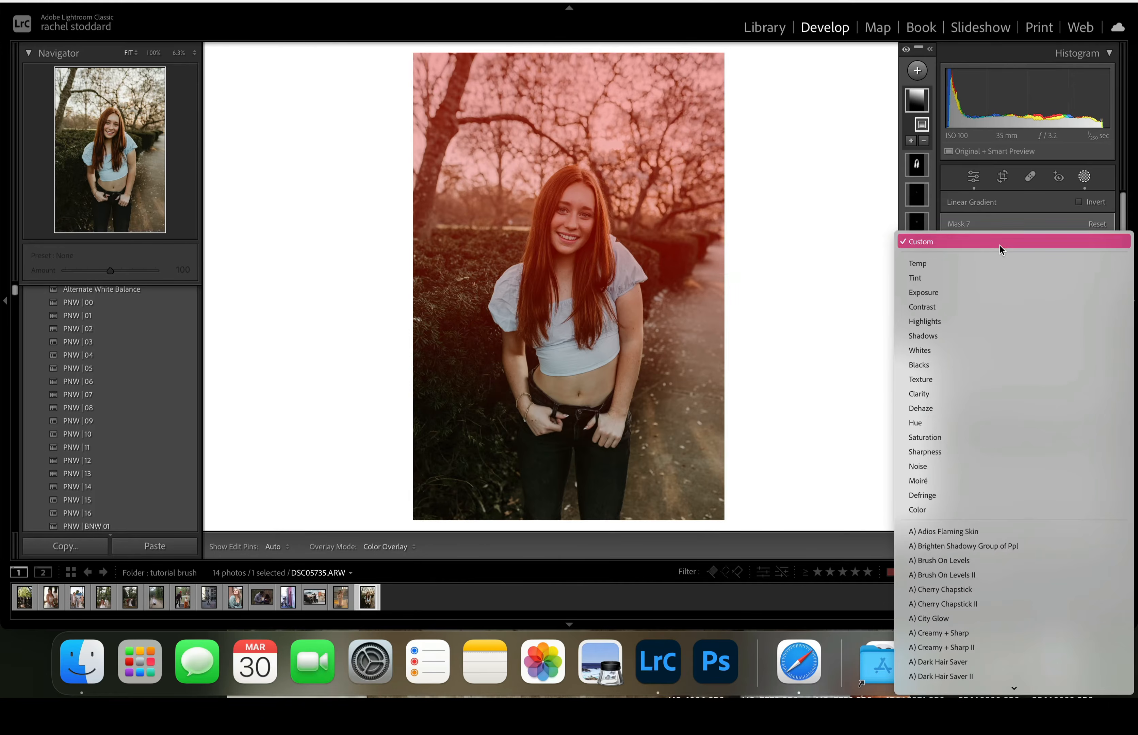
{"action": "scroll", "coordinate": [992, 396], "scroll_direction": "down", "scroll_amount": 10}
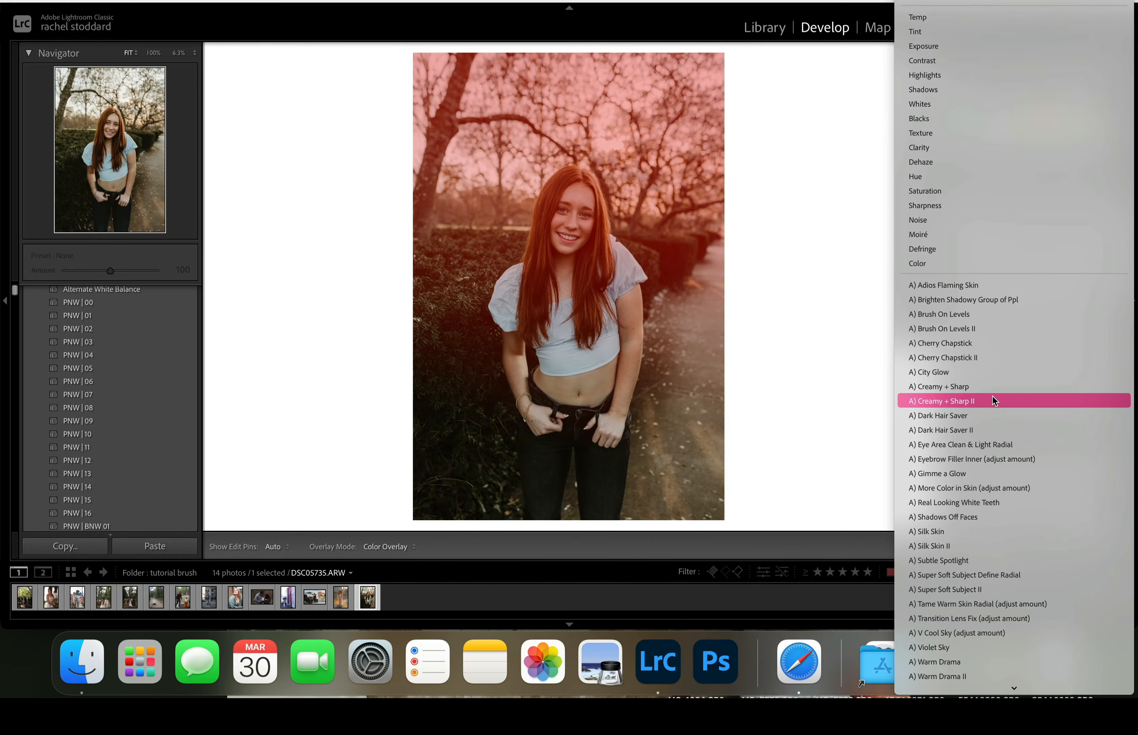
{"action": "scroll", "coordinate": [939, 666], "scroll_direction": "down", "scroll_amount": 3}
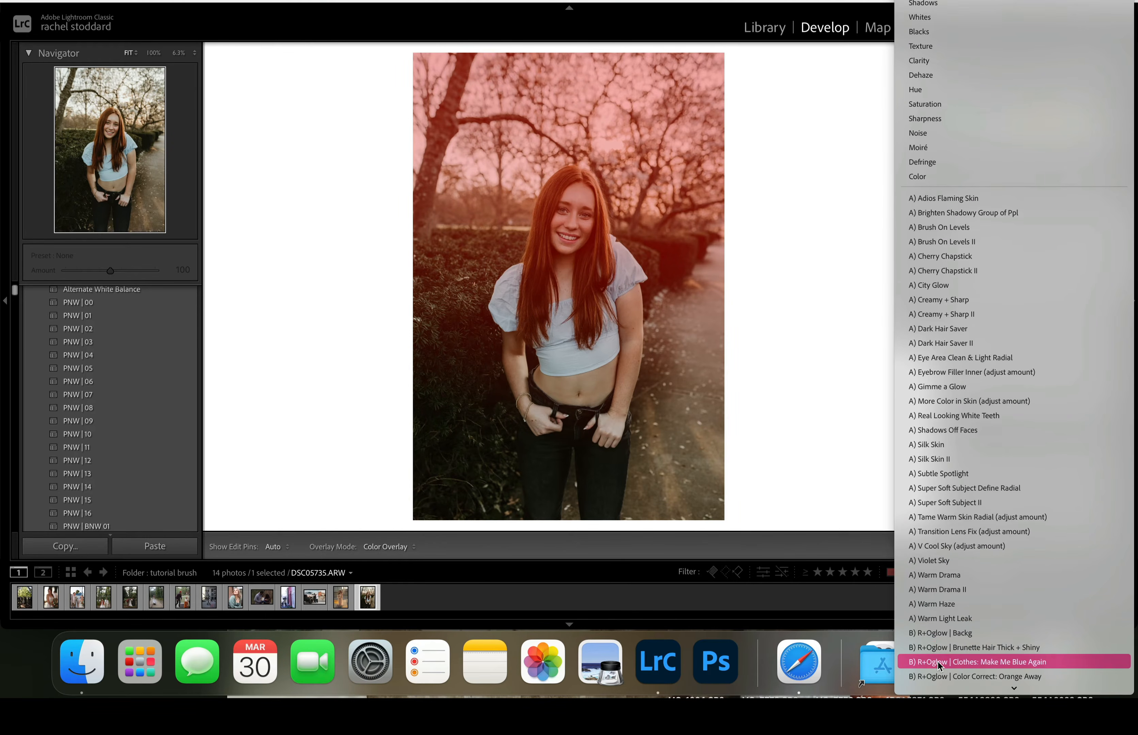
{"action": "left_click", "coordinate": [937, 605]}
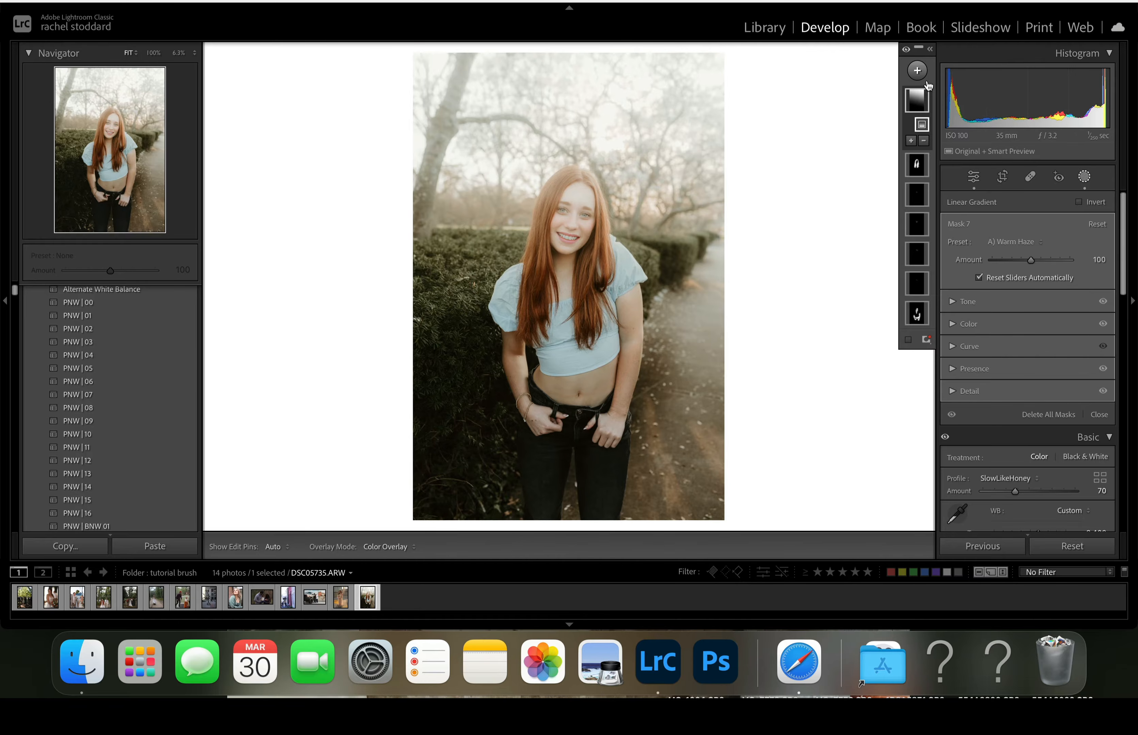
- Subtract the subject from the linear gradient mask and lower the Warm Haze amount to 41
{"action": "mouse_move", "coordinate": [923, 98]}
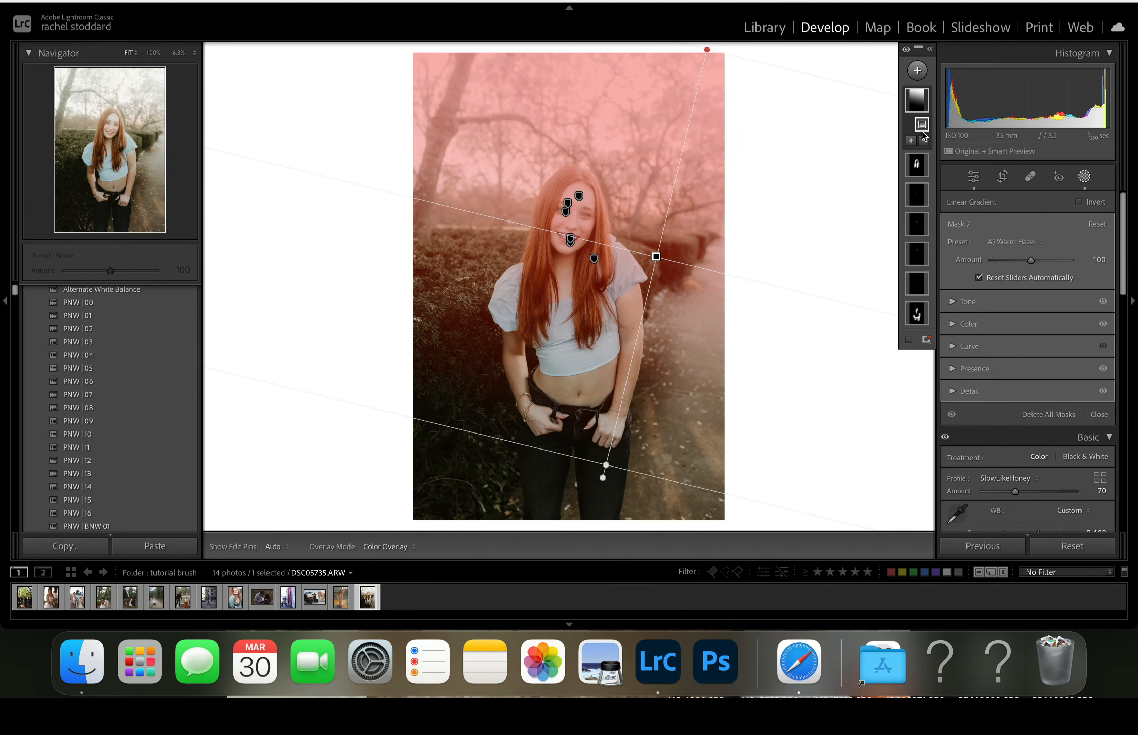
{"action": "left_click", "coordinate": [924, 144]}
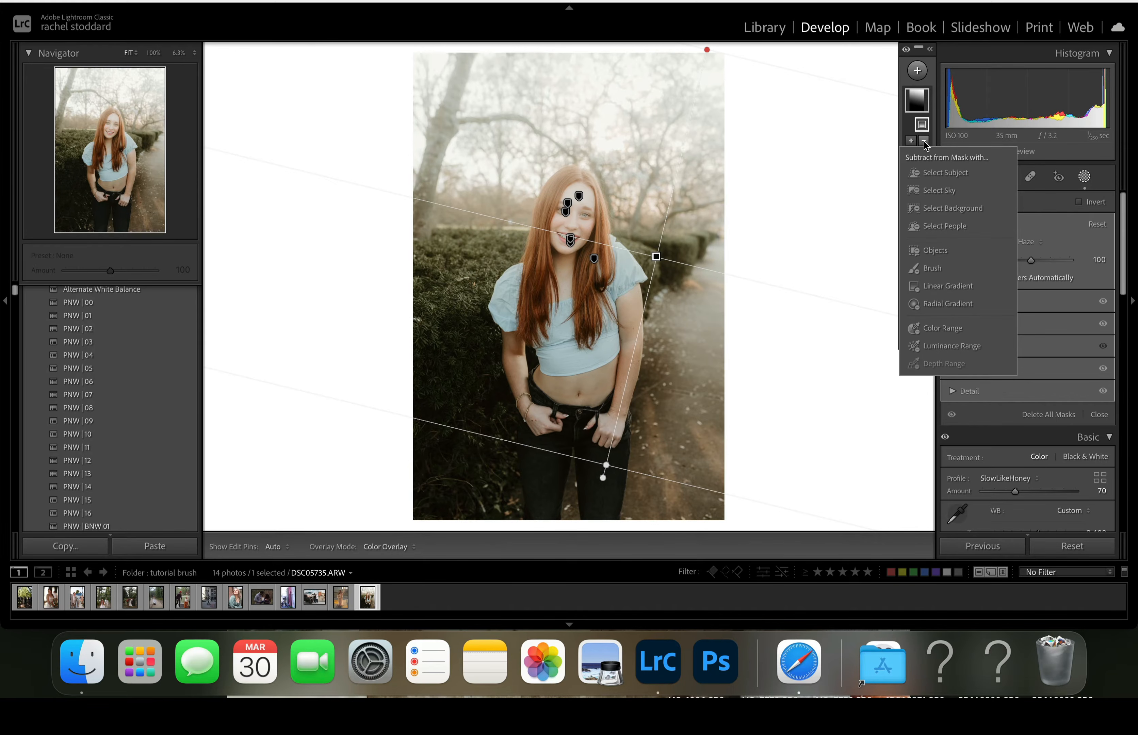
{"action": "left_click", "coordinate": [950, 175]}
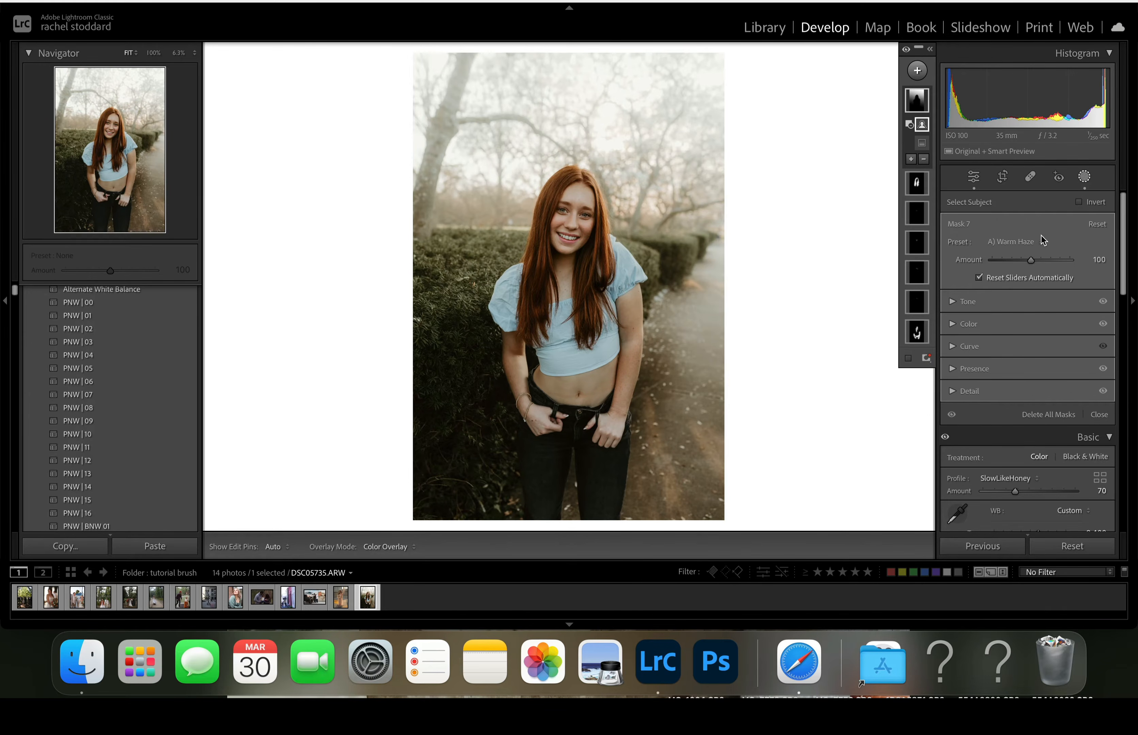
{"action": "left_click_drag", "start_coordinate": [1032, 260], "coordinate": [1009, 272]}
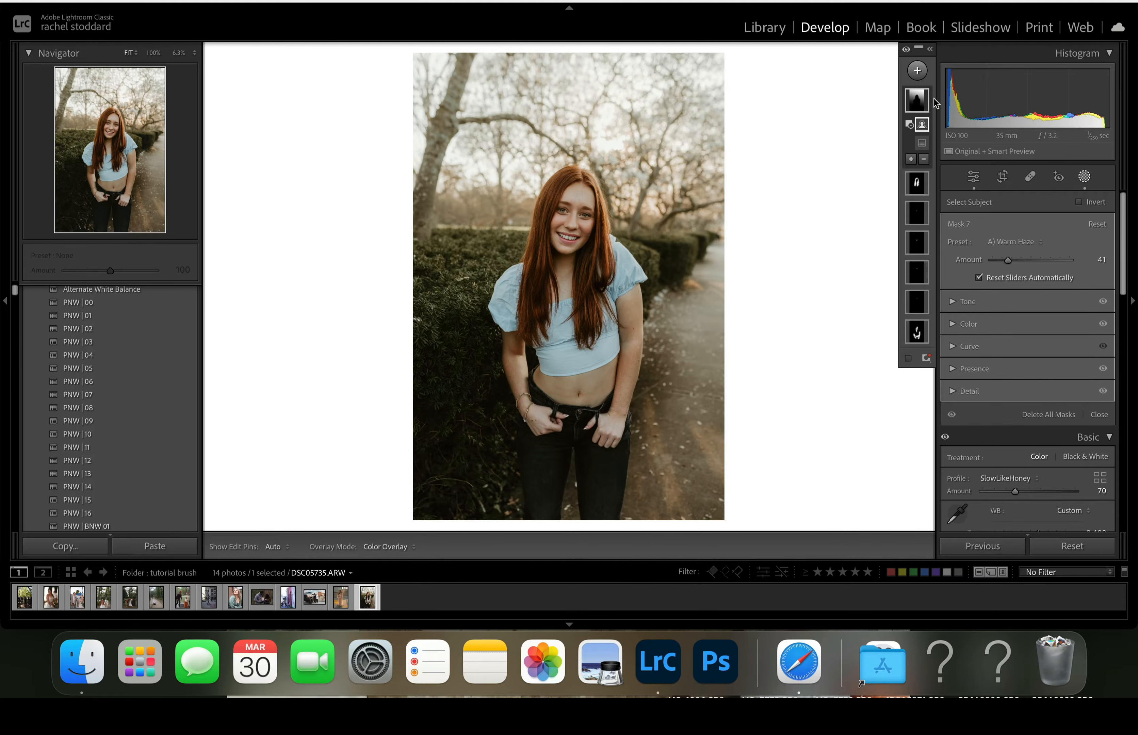
- Move the linear gradient up toward the trees and set its Warm Haze amount to 57
{"action": "left_click", "coordinate": [918, 100]}
{"action": "left_click_drag", "start_coordinate": [657, 257], "coordinate": [631, 253]}
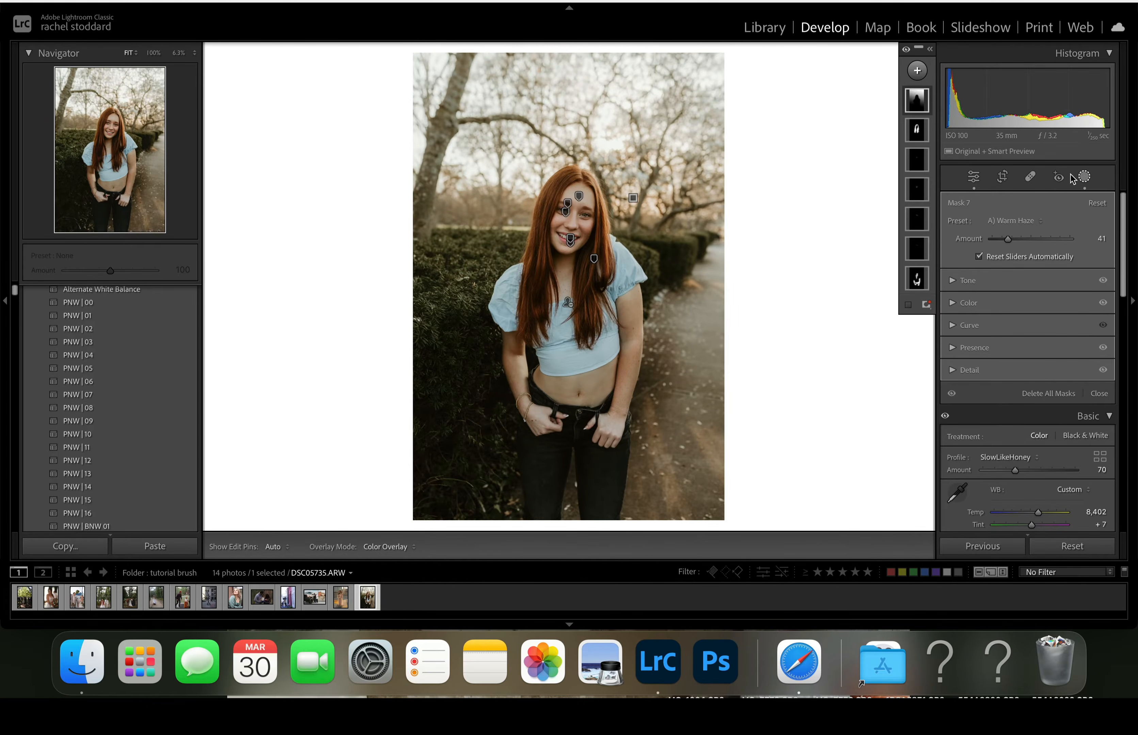
{"action": "left_click_drag", "start_coordinate": [1009, 244], "coordinate": [1015, 244]}
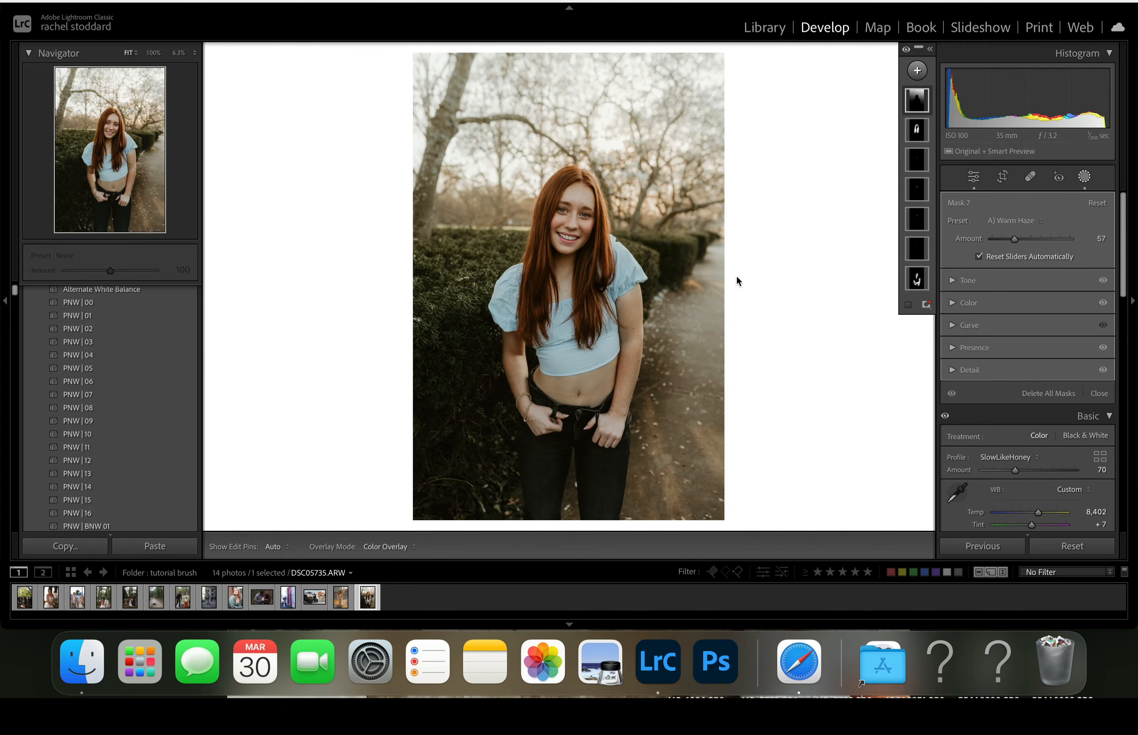
- Create a brush mask with size 100 and density 49 and brush over the whole photo
{"action": "left_click", "coordinate": [917, 70]}
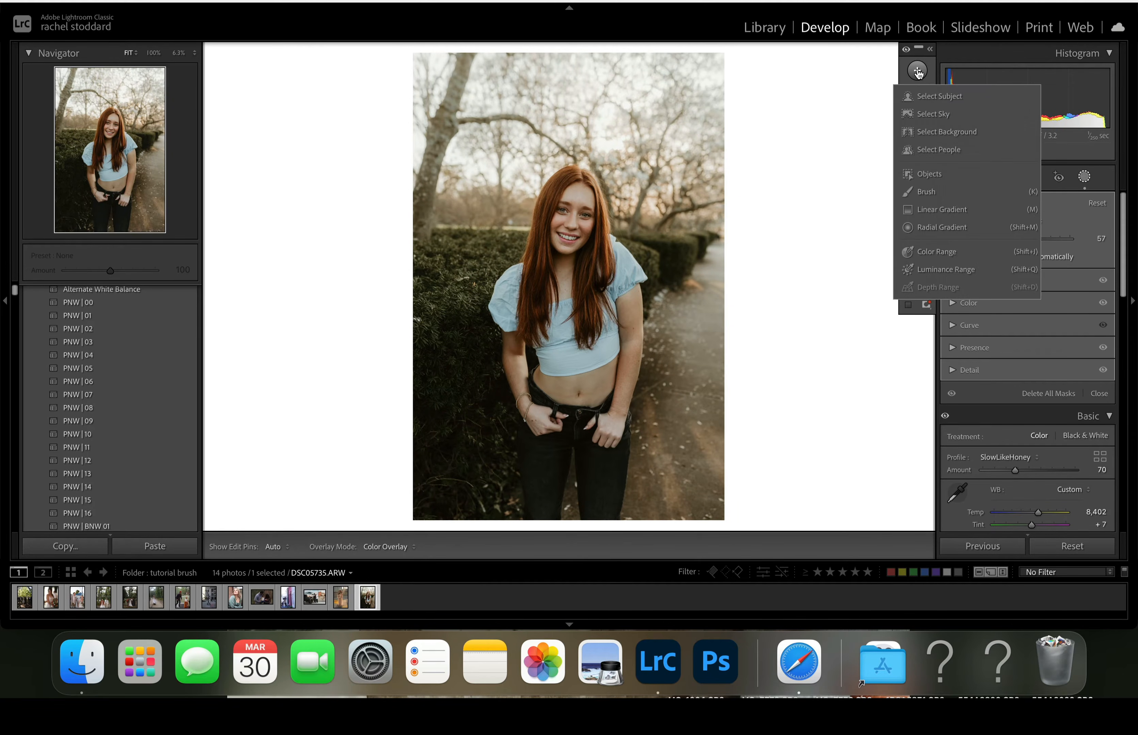
{"action": "left_click", "coordinate": [917, 194]}
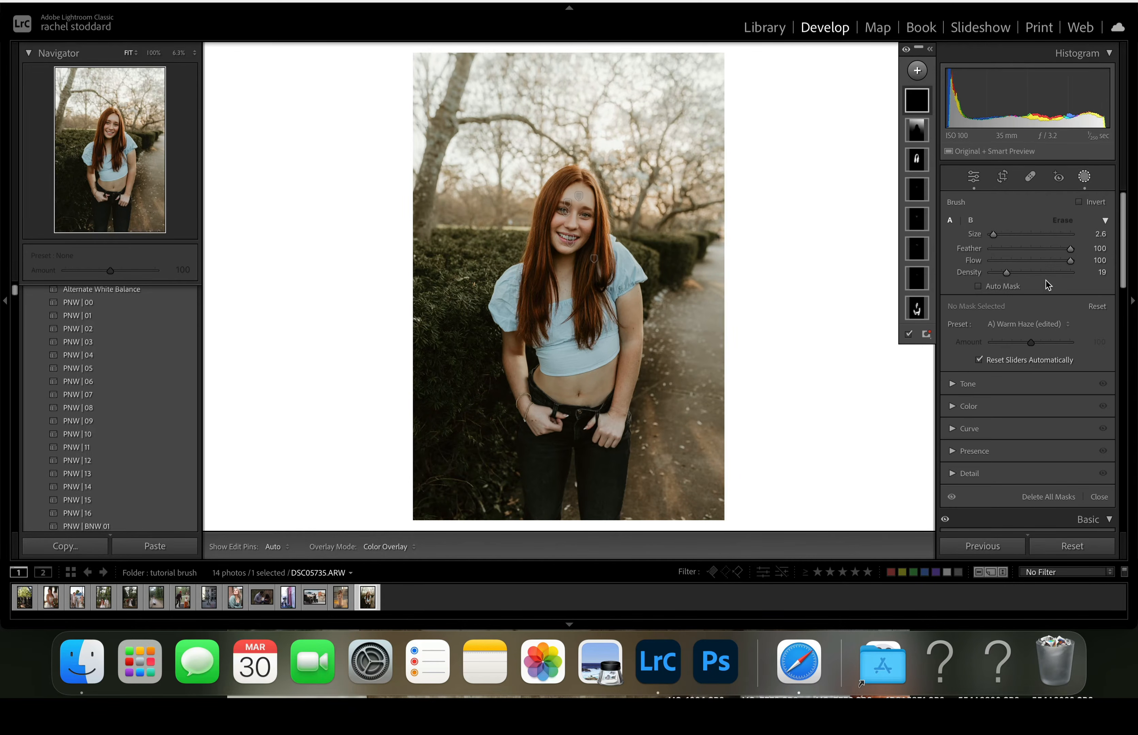
{"action": "left_click_drag", "start_coordinate": [1007, 276], "coordinate": [1031, 278]}
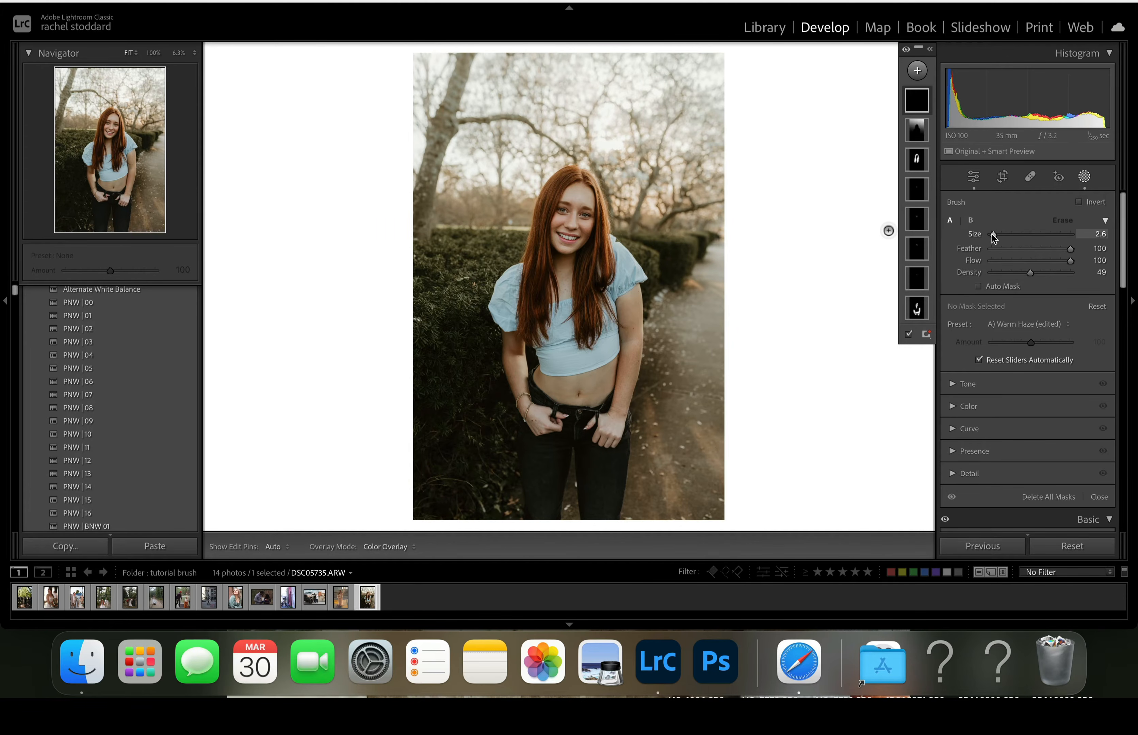
{"action": "left_click_drag", "start_coordinate": [994, 234], "coordinate": [1132, 229]}
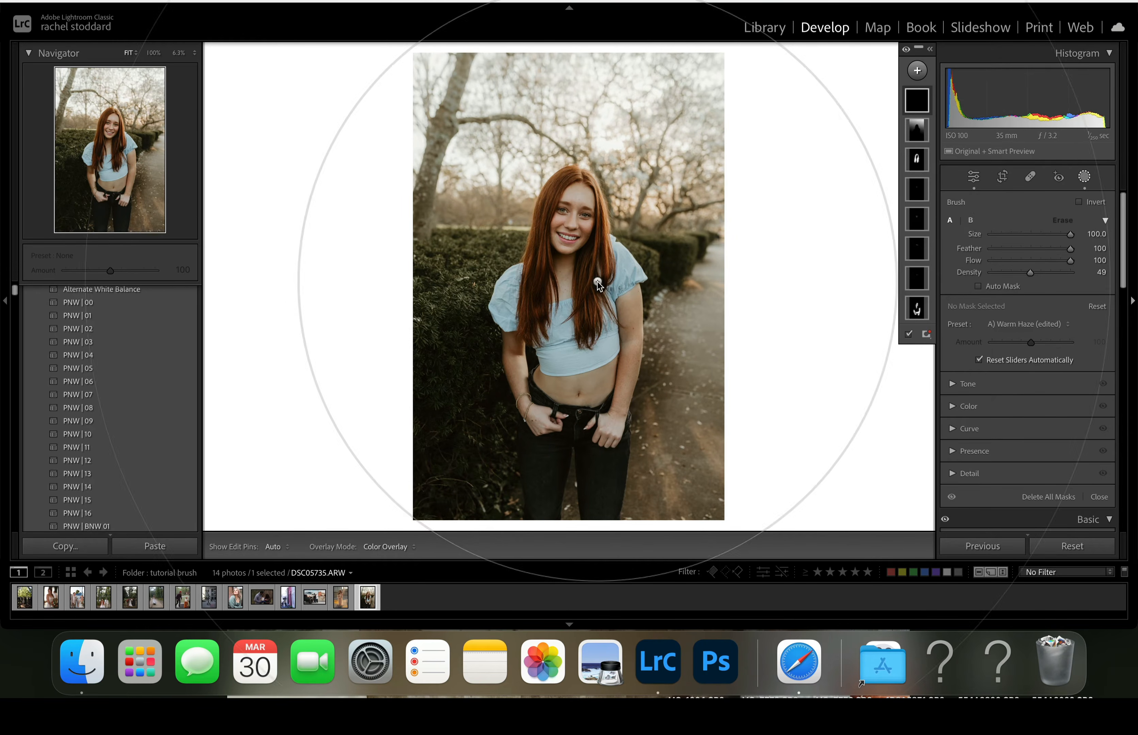
{"action": "left_click", "coordinate": [567, 248]}
{"action": "mouse_move", "coordinate": [567, 248]}
{"action": "left_mouse_down"}
{"action": "mouse_move", "coordinate": [445, 474]}
{"action": "mouse_move", "coordinate": [591, 192]}
{"action": "left_mouse_up"}
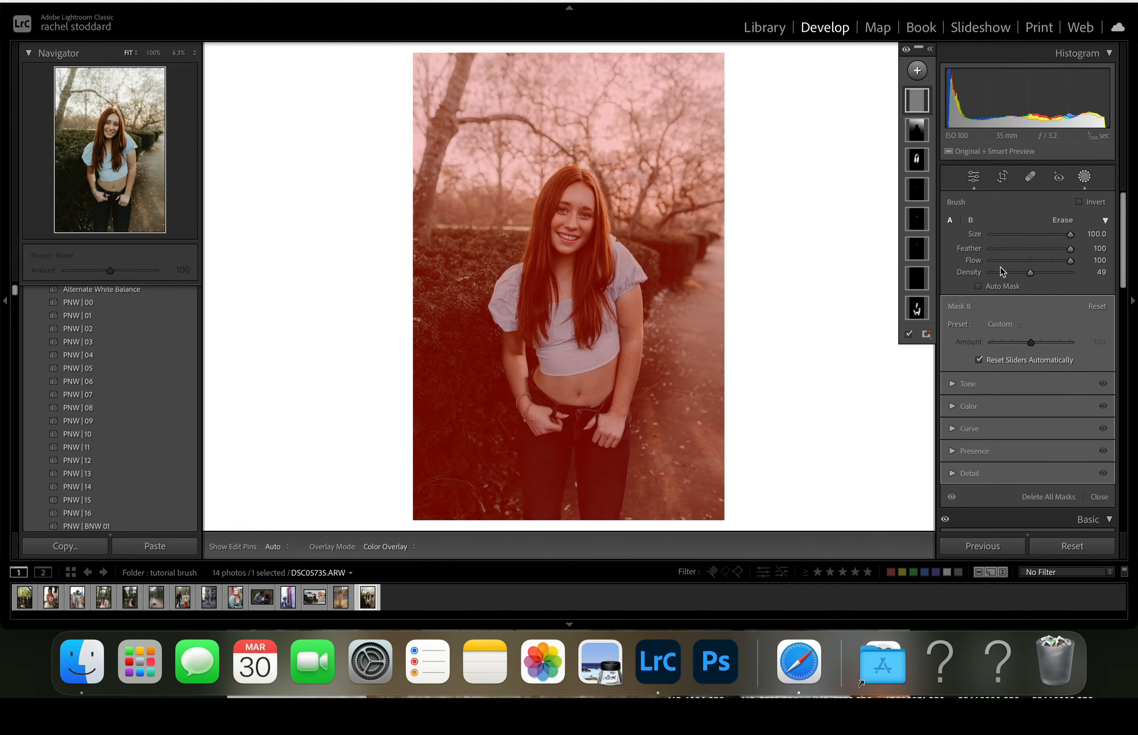
- Apply the A) Silk Skin preset to the full-photo brush mask at amount 58 and reduce the brush size to 6.5
{"action": "left_click", "coordinate": [1007, 325]}
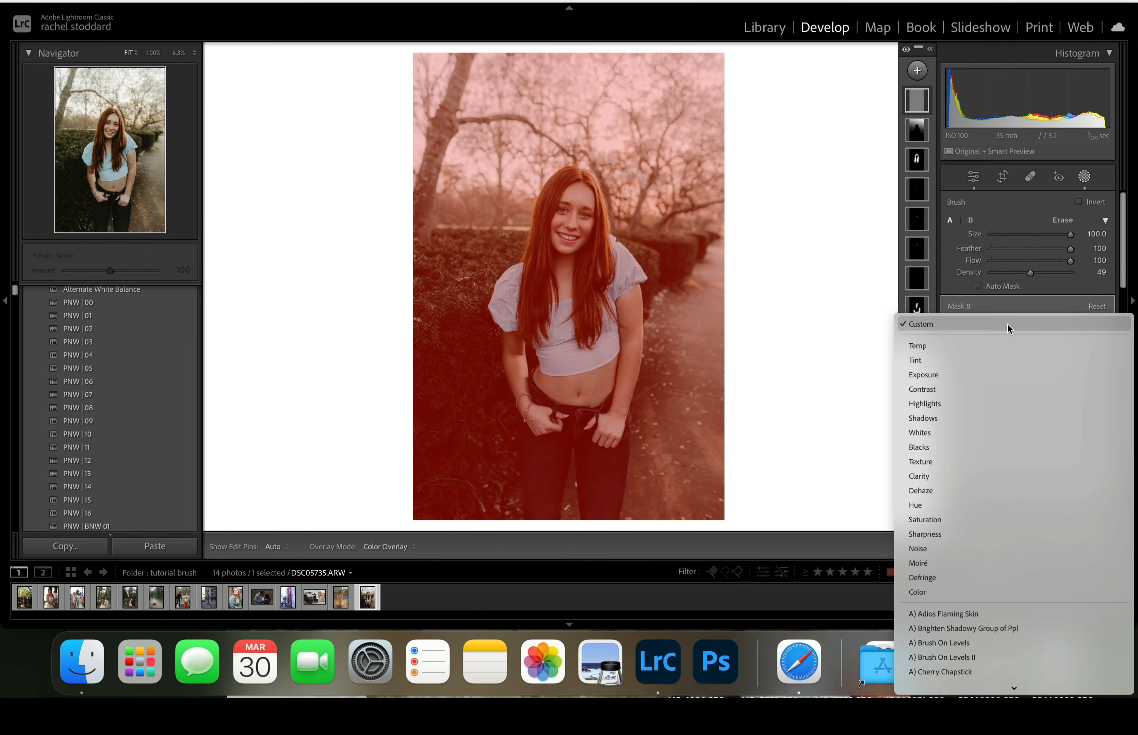
{"action": "scroll", "coordinate": [988, 443], "scroll_direction": "down", "scroll_amount": 5}
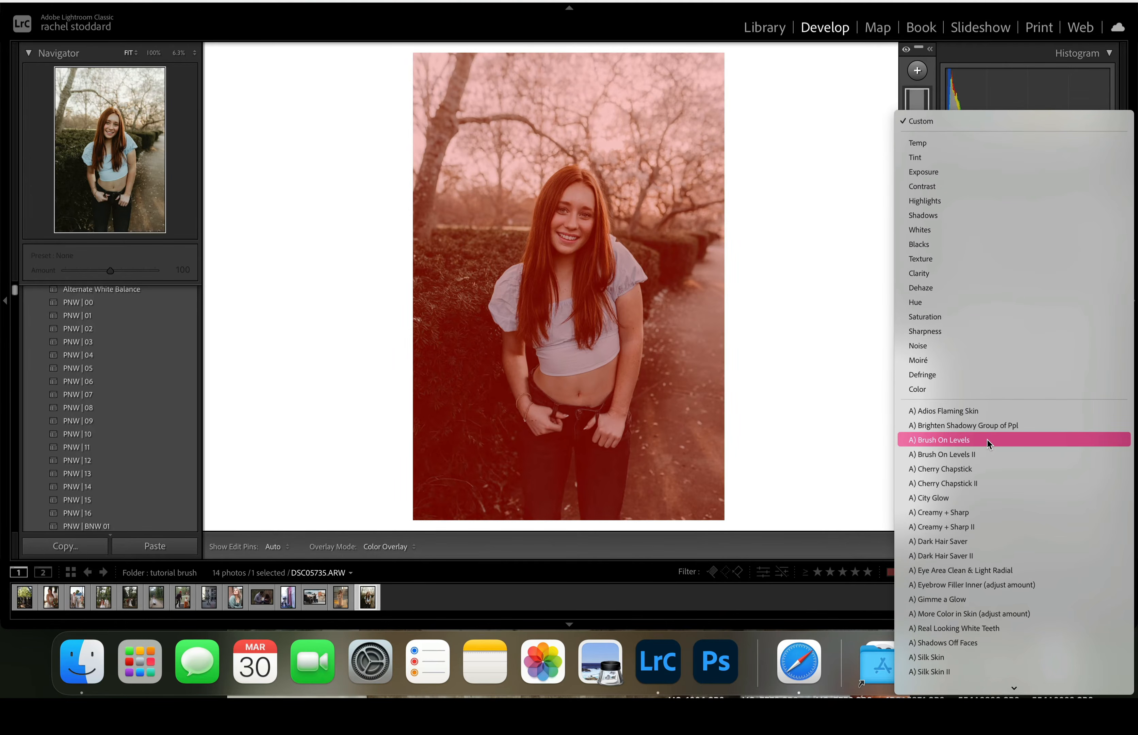
{"action": "scroll", "coordinate": [952, 532], "scroll_direction": "down", "scroll_amount": 3}
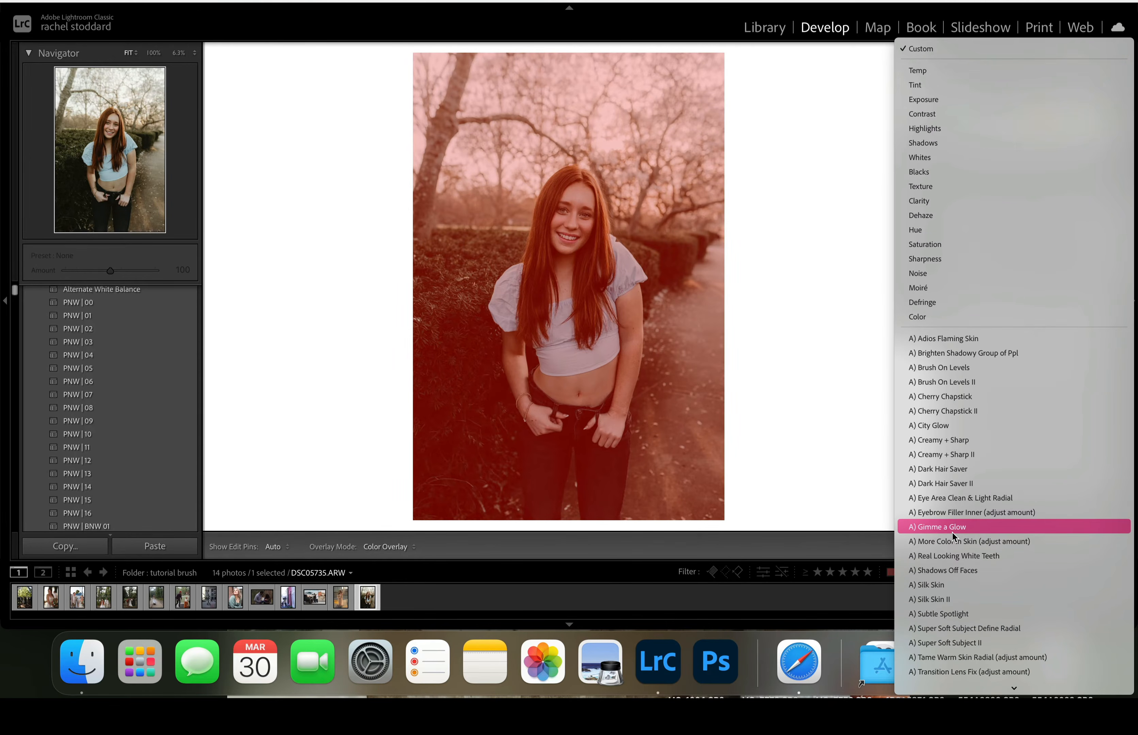
{"action": "left_click", "coordinate": [931, 584]}
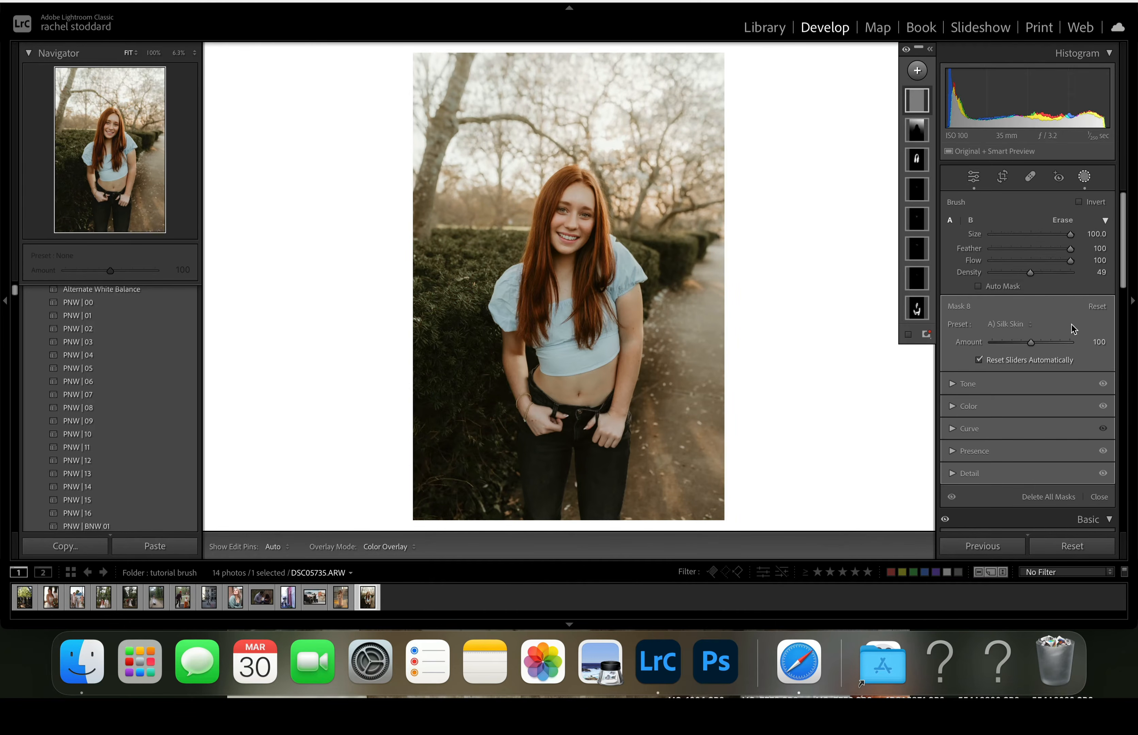
{"action": "left_click", "coordinate": [995, 235]}
{"action": "left_click_drag", "start_coordinate": [1030, 342], "coordinate": [1014, 365]}
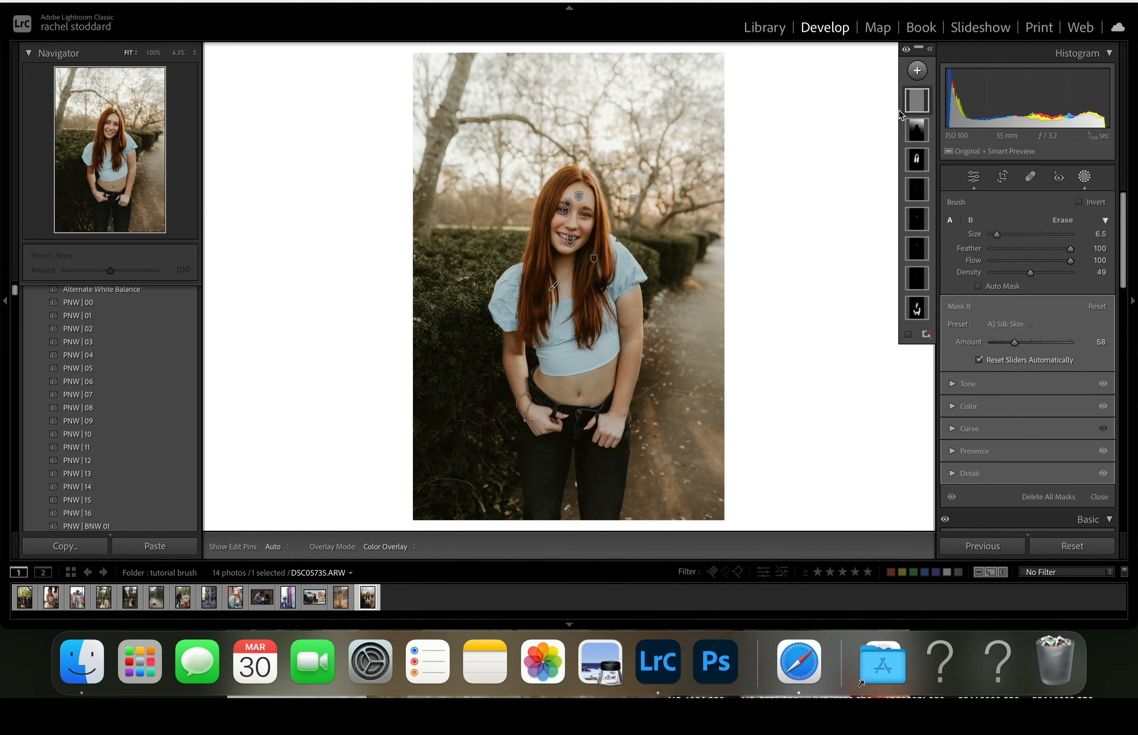
- Duplicate the full-photo brush mask and apply the A) Brush On Levels II preset to the copy
{"action": "right_click", "coordinate": [916, 100]}
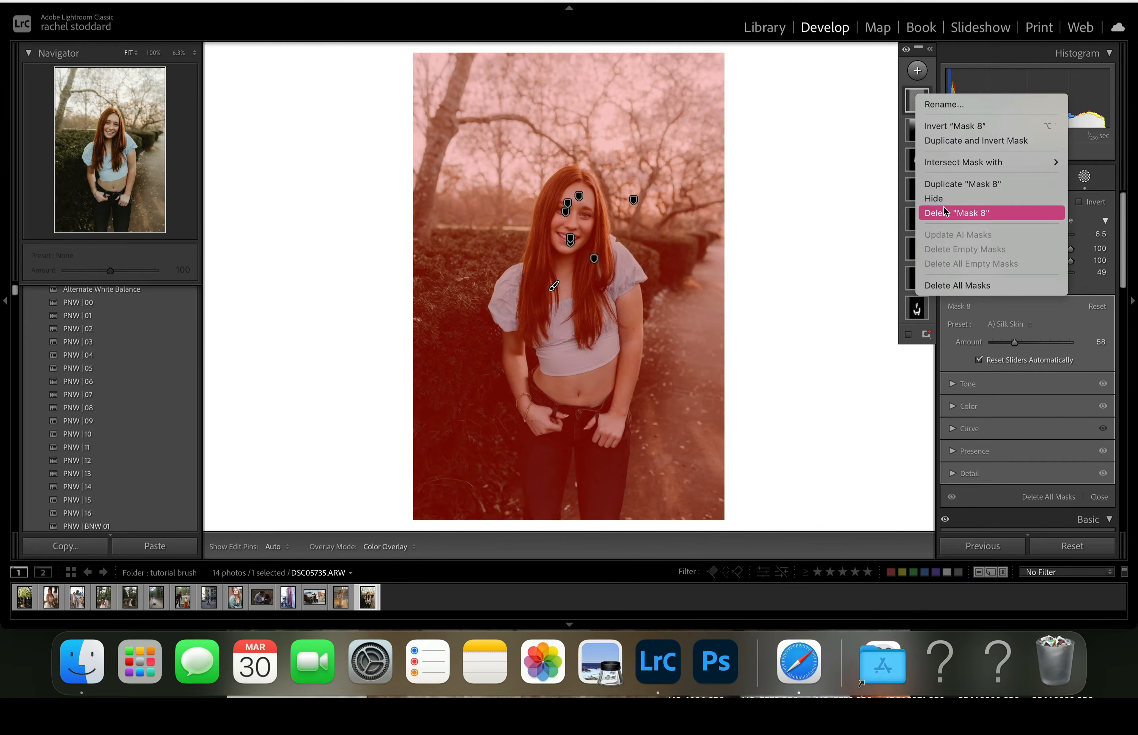
{"action": "left_click", "coordinate": [947, 184]}
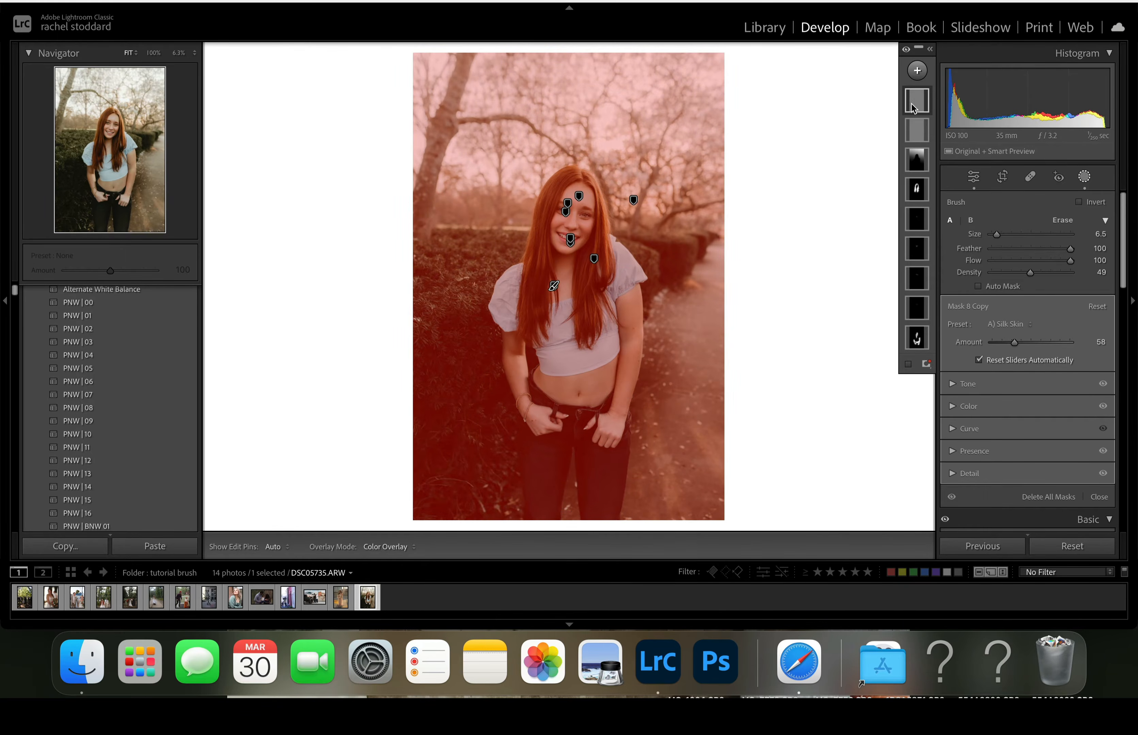
{"action": "left_click", "coordinate": [1010, 324]}
{"action": "scroll", "coordinate": [969, 139], "scroll_direction": "up", "scroll_amount": 5}
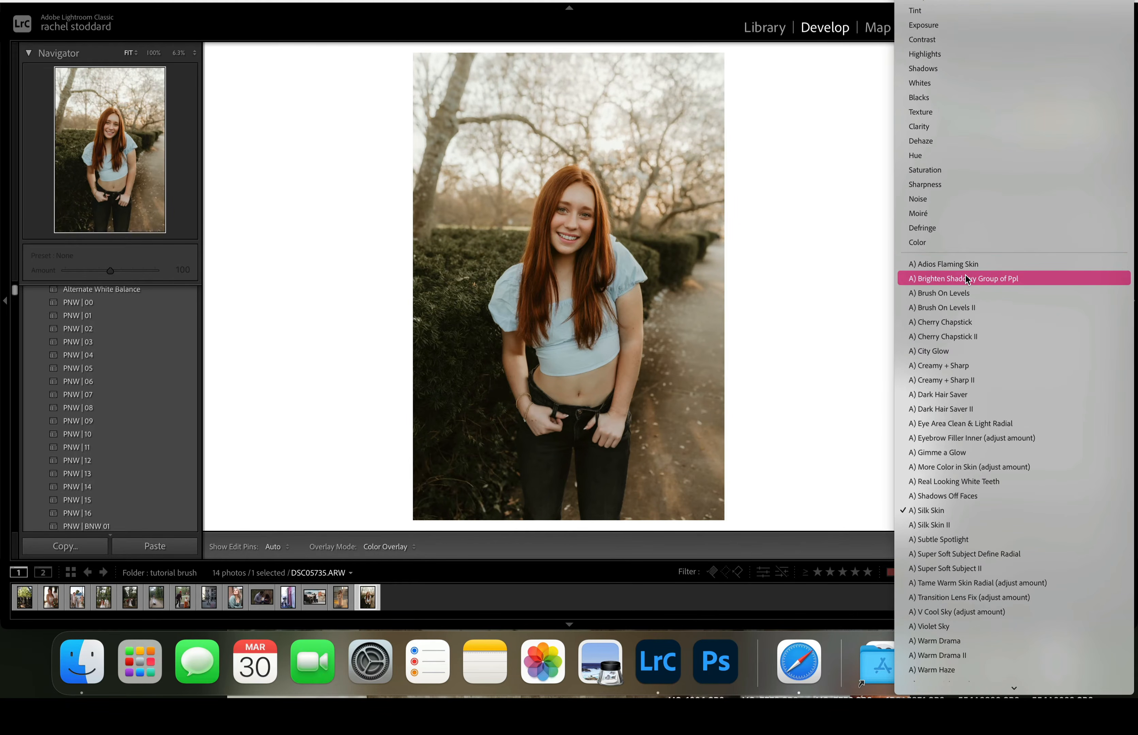
{"action": "left_click", "coordinate": [948, 307]}
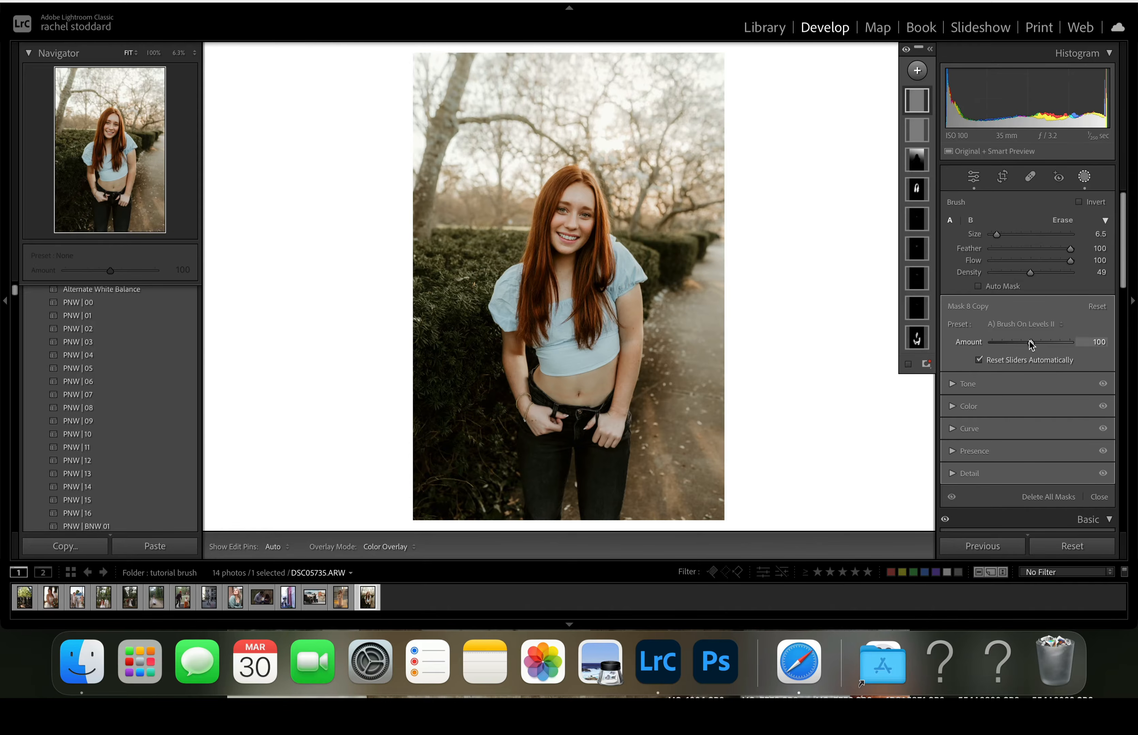
- Set the amount of the A) Brush On Levels II mask copy to 81
{"action": "mouse_move", "coordinate": [1032, 344]}
{"action": "left_mouse_down"}
{"action": "mouse_move", "coordinate": [987, 351]}
{"action": "mouse_move", "coordinate": [1028, 356]}
{"action": "left_mouse_up"}
{"action": "left_click_drag", "start_coordinate": [1029, 348], "coordinate": [956, 354]}
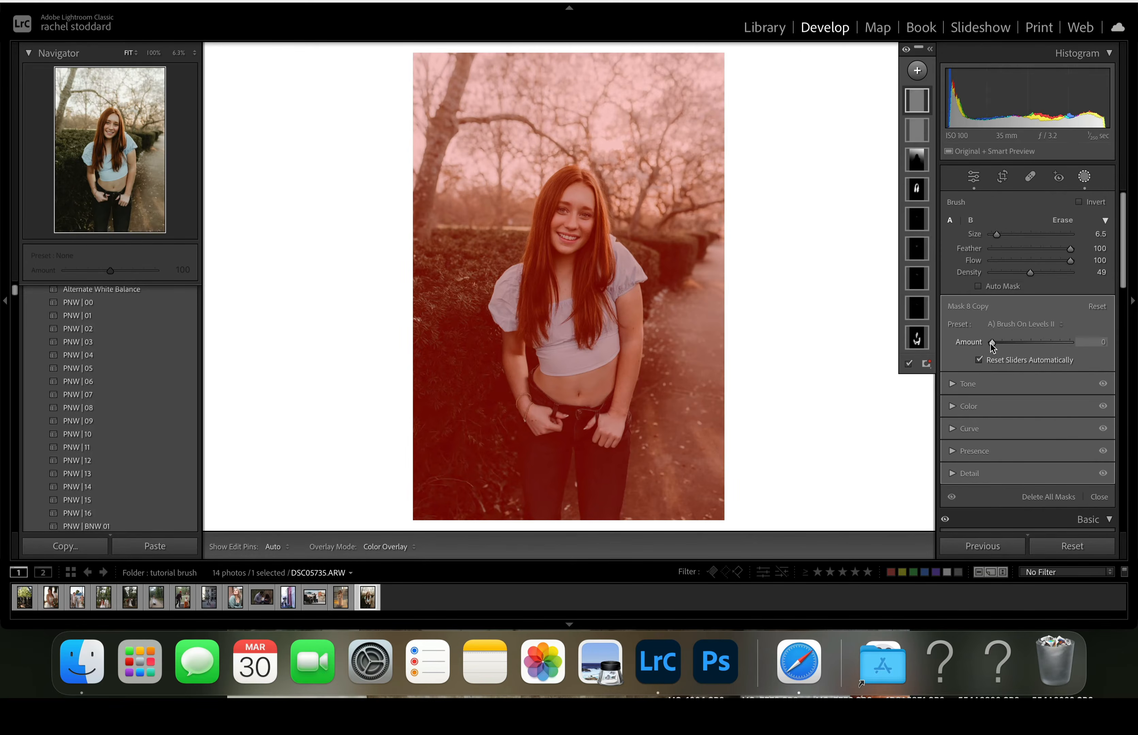
{"action": "mouse_move", "coordinate": [993, 342]}
{"action": "left_mouse_down"}
{"action": "mouse_move", "coordinate": [1046, 345]}
{"action": "mouse_move", "coordinate": [989, 366]}
{"action": "mouse_move", "coordinate": [1049, 372]}
{"action": "mouse_move", "coordinate": [1025, 365]}
{"action": "left_mouse_up"}
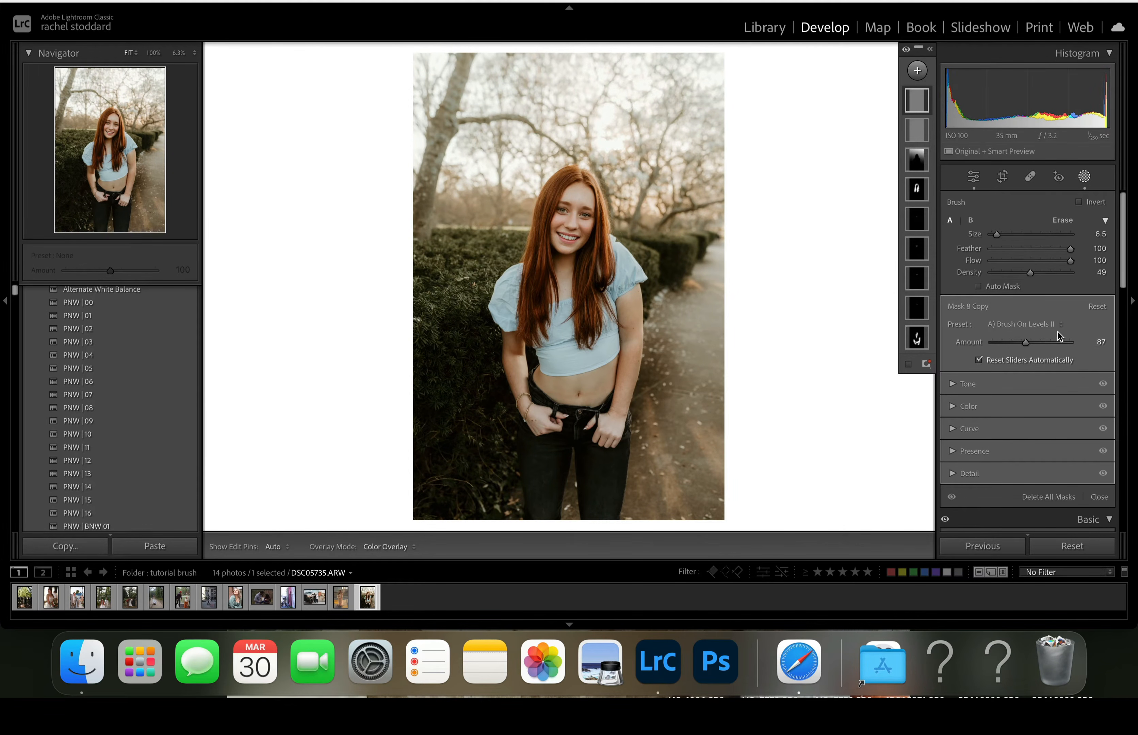
{"action": "mouse_move", "coordinate": [1024, 370]}
{"action": "left_mouse_down"}
{"action": "mouse_move", "coordinate": [1029, 347]}
{"action": "mouse_move", "coordinate": [1021, 351]}
{"action": "left_mouse_up"}
- Raise the photo's overall exposure to +0.85 in the basic adjustments
{"action": "scroll", "coordinate": [1046, 389], "scroll_direction": "down", "scroll_amount": 5}
{"action": "scroll", "coordinate": [1032, 425], "scroll_direction": "down", "scroll_amount": 2}
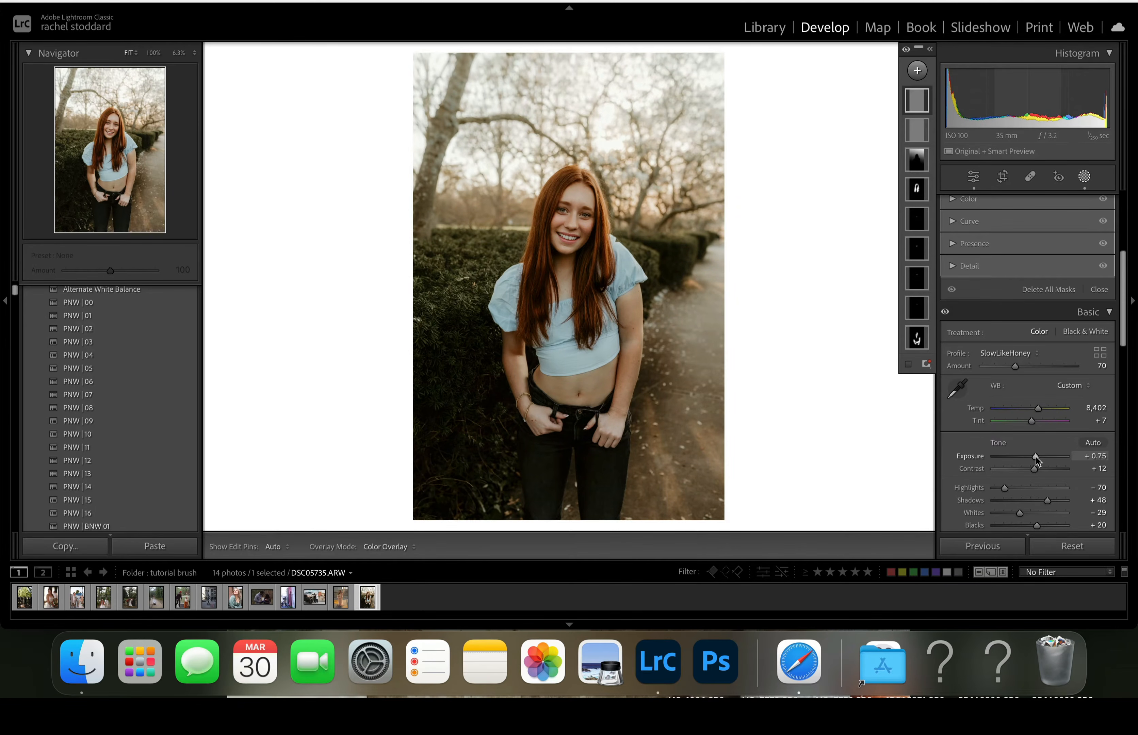
{"action": "left_click_drag", "start_coordinate": [1036, 457], "coordinate": [1036, 457]}
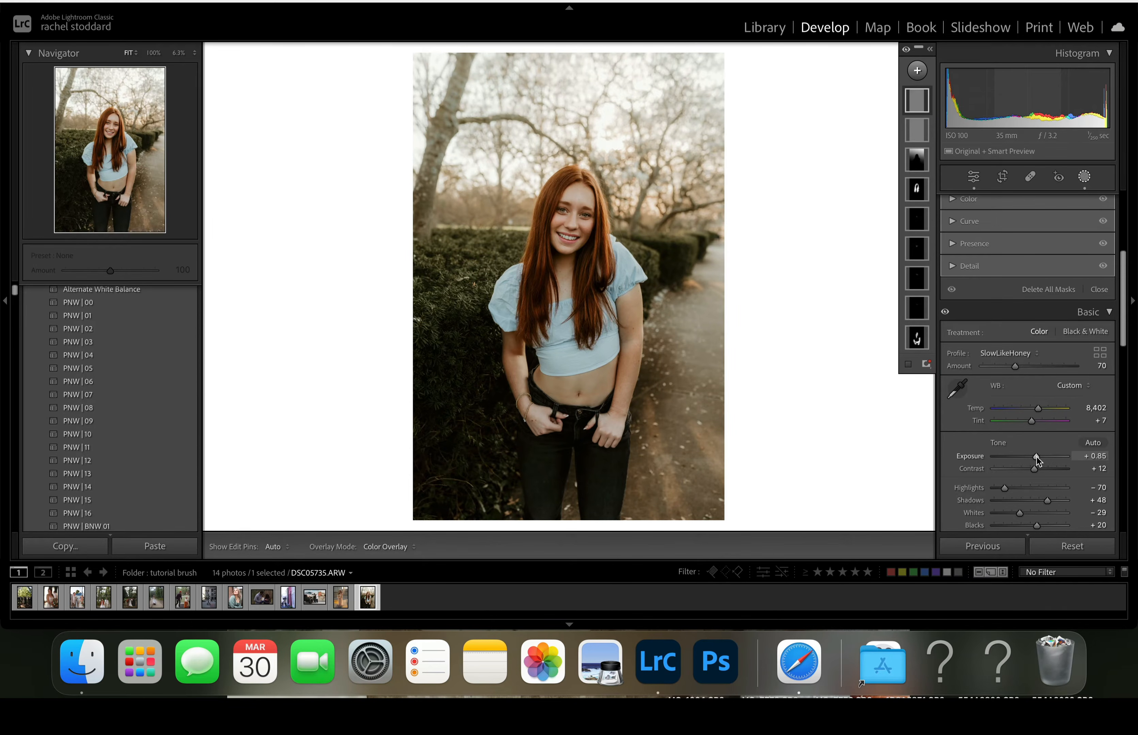
{"action": "left_click_drag", "start_coordinate": [1036, 457], "coordinate": [1036, 458]}
- Draw a linear gradient mask from the photo's lower-left corner toward the woman's torso and apply the A) Shadows Off Faces preset
{"action": "scroll", "coordinate": [1037, 457], "scroll_direction": "up", "scroll_amount": 5}
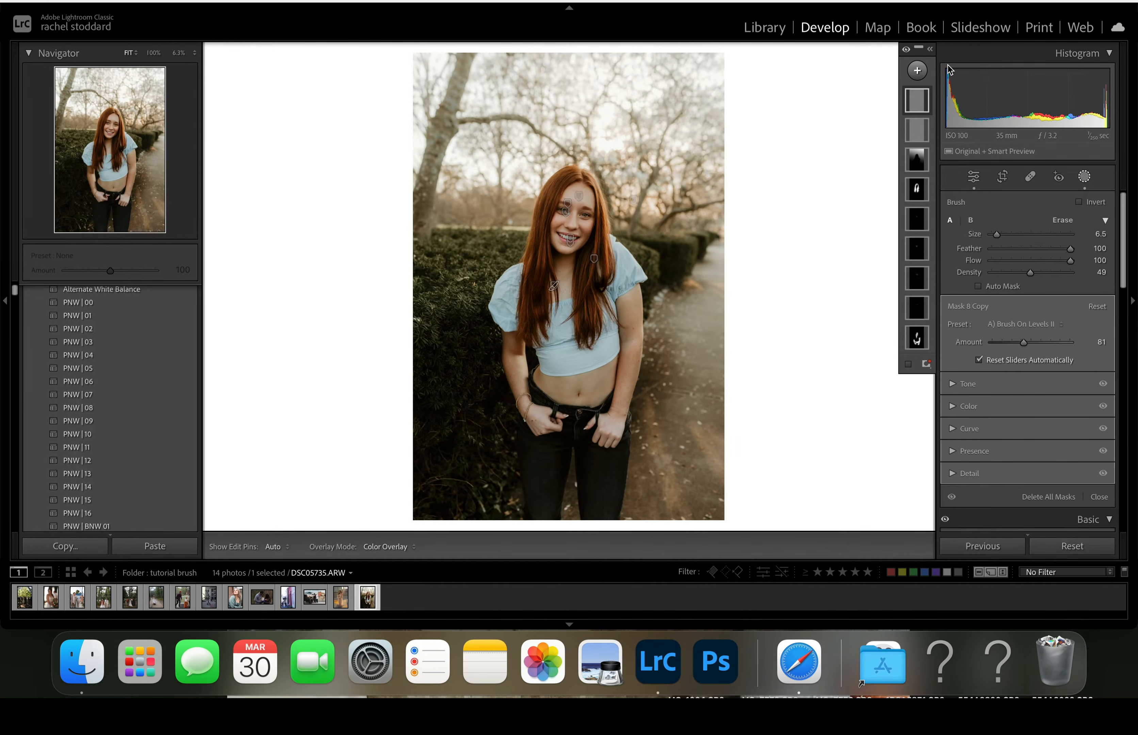
{"action": "left_click", "coordinate": [917, 72]}
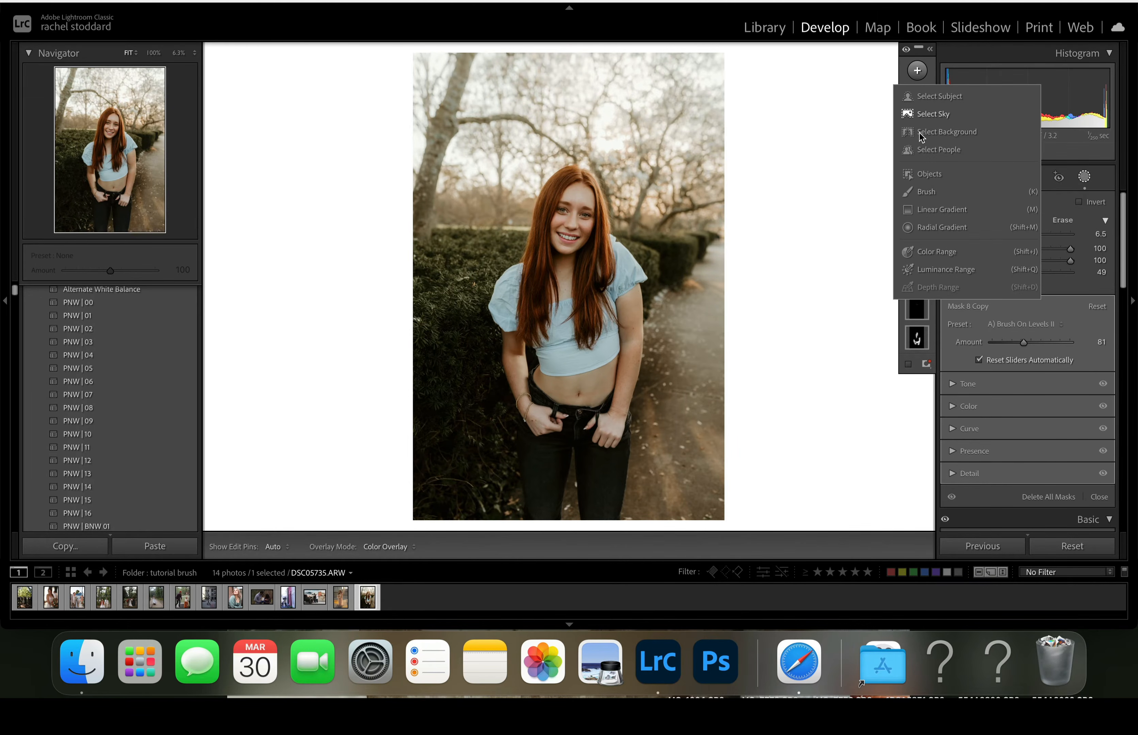
{"action": "left_click", "coordinate": [914, 216]}
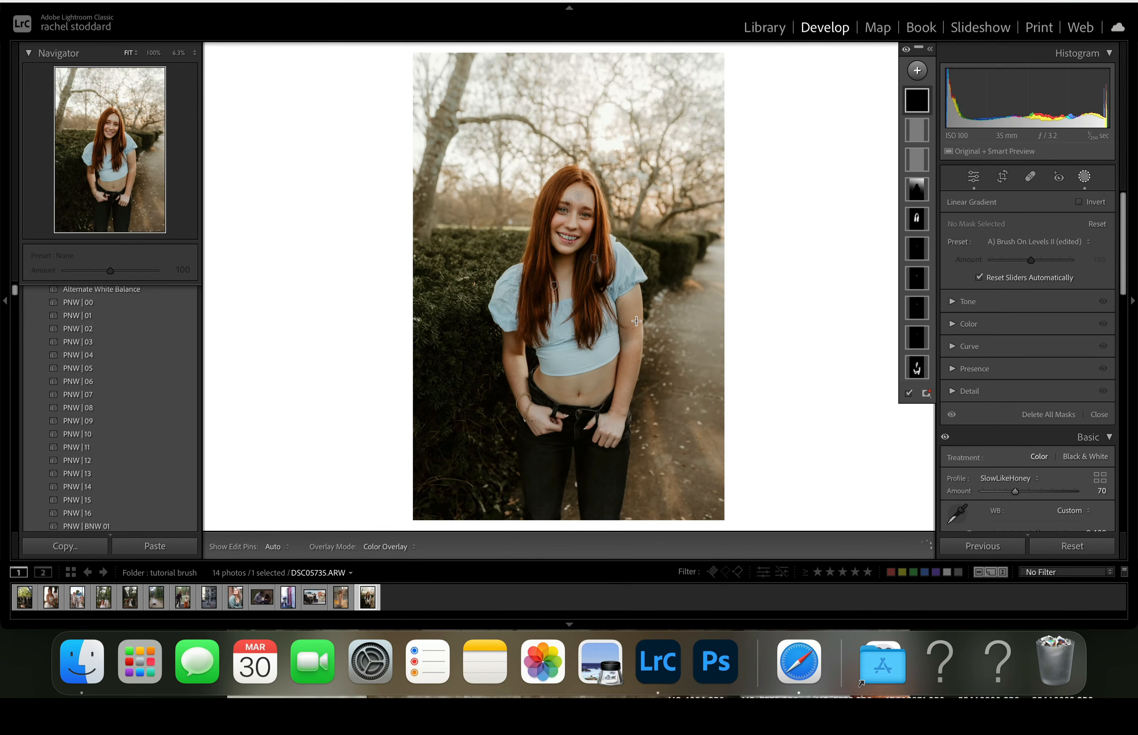
{"action": "left_click_drag", "start_coordinate": [415, 518], "coordinate": [616, 273]}
{"action": "left_click", "coordinate": [1004, 243]}
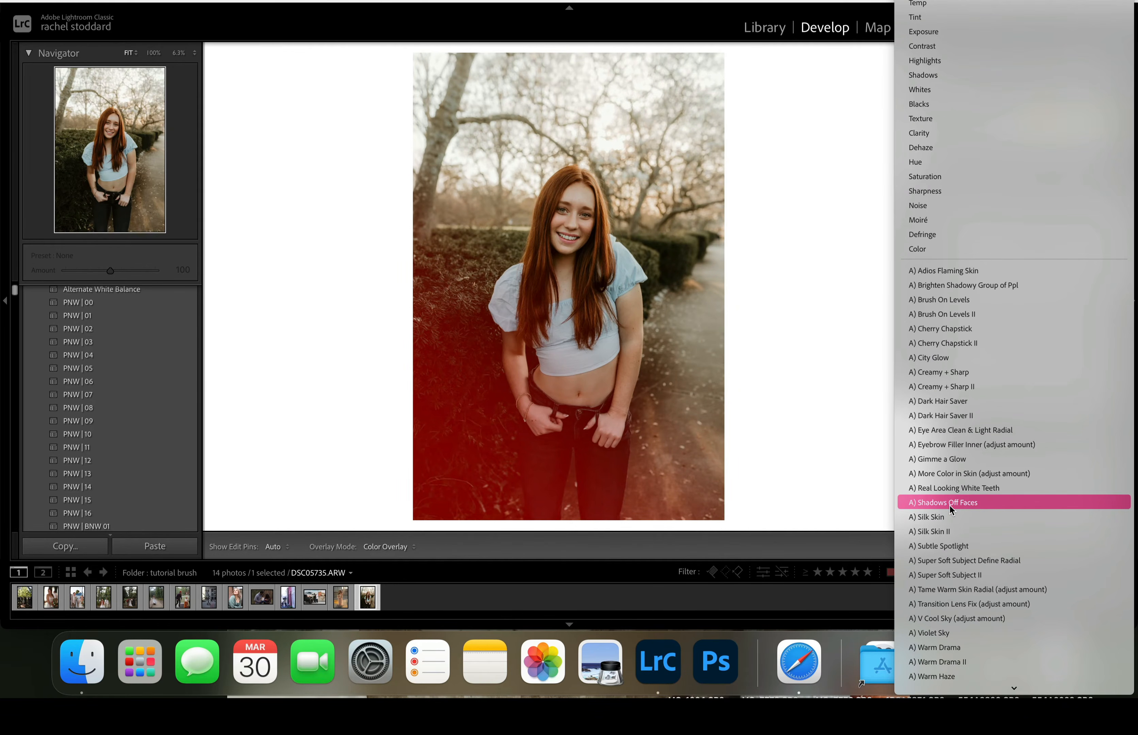
{"action": "left_click", "coordinate": [950, 504]}
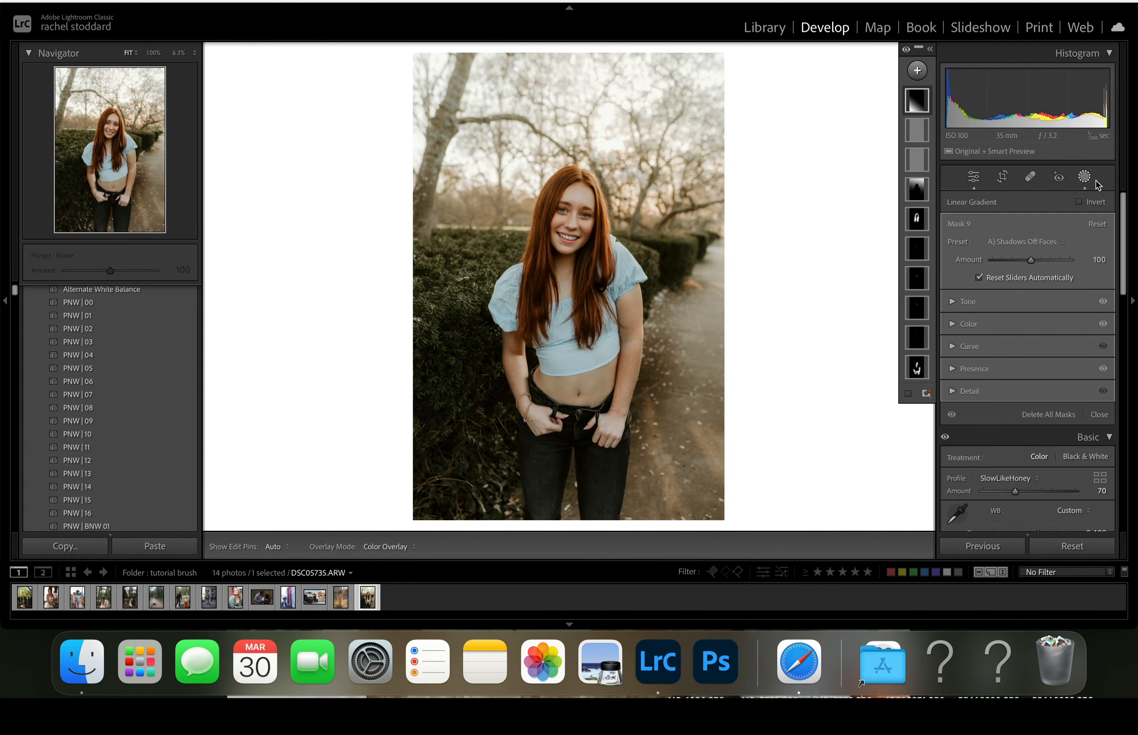
- Close the masking tool and compare the photo before and after side by side
{"action": "left_click", "coordinate": [1085, 178]}
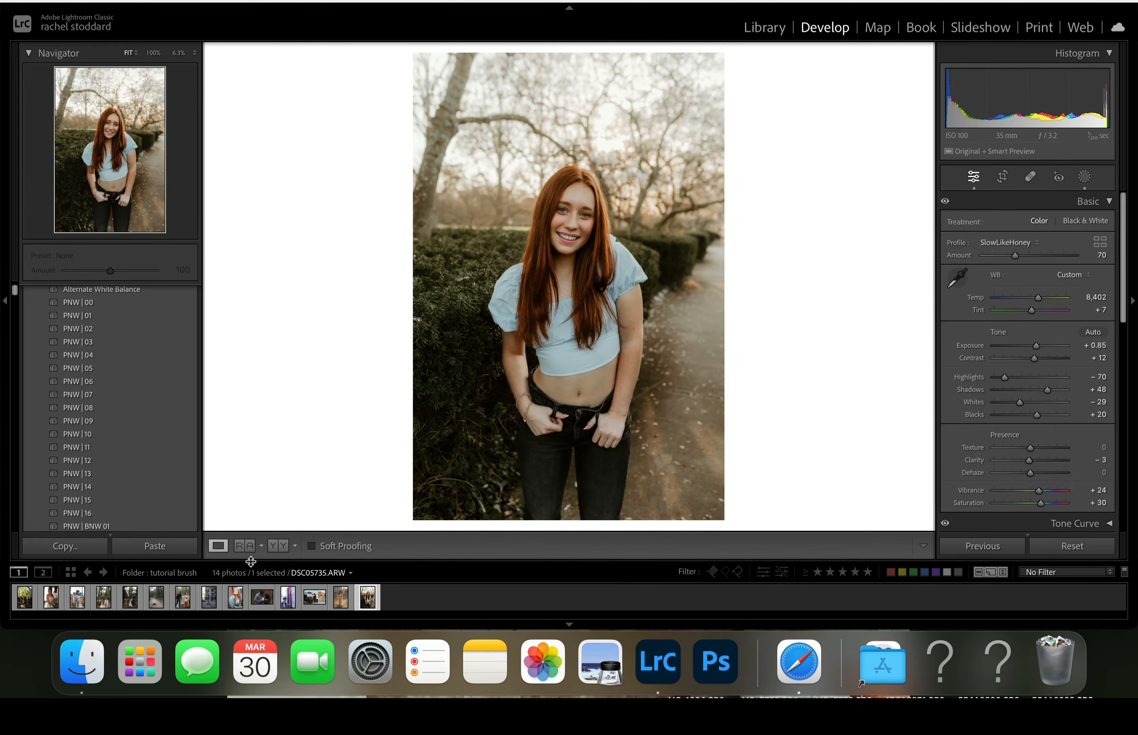
{"action": "left_click", "coordinate": [279, 545]}
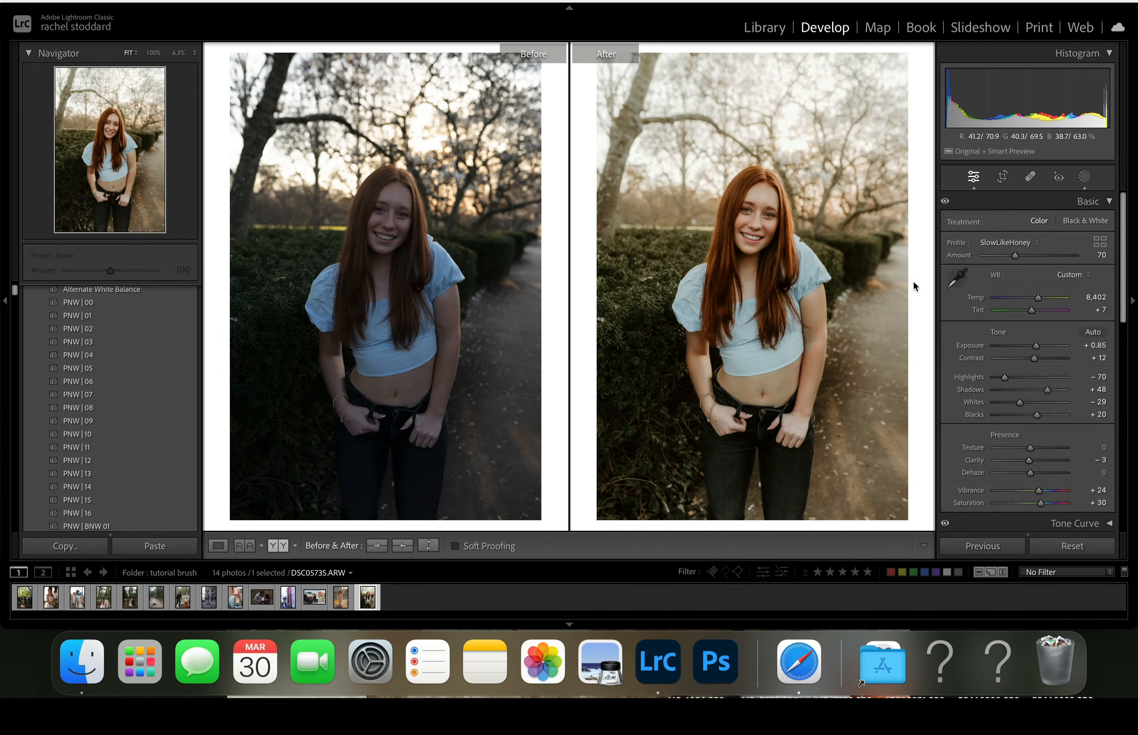
- Delete all masks from the portrait to compare the edit without them, and undo the deletion
{"action": "left_click", "coordinate": [1084, 179]}
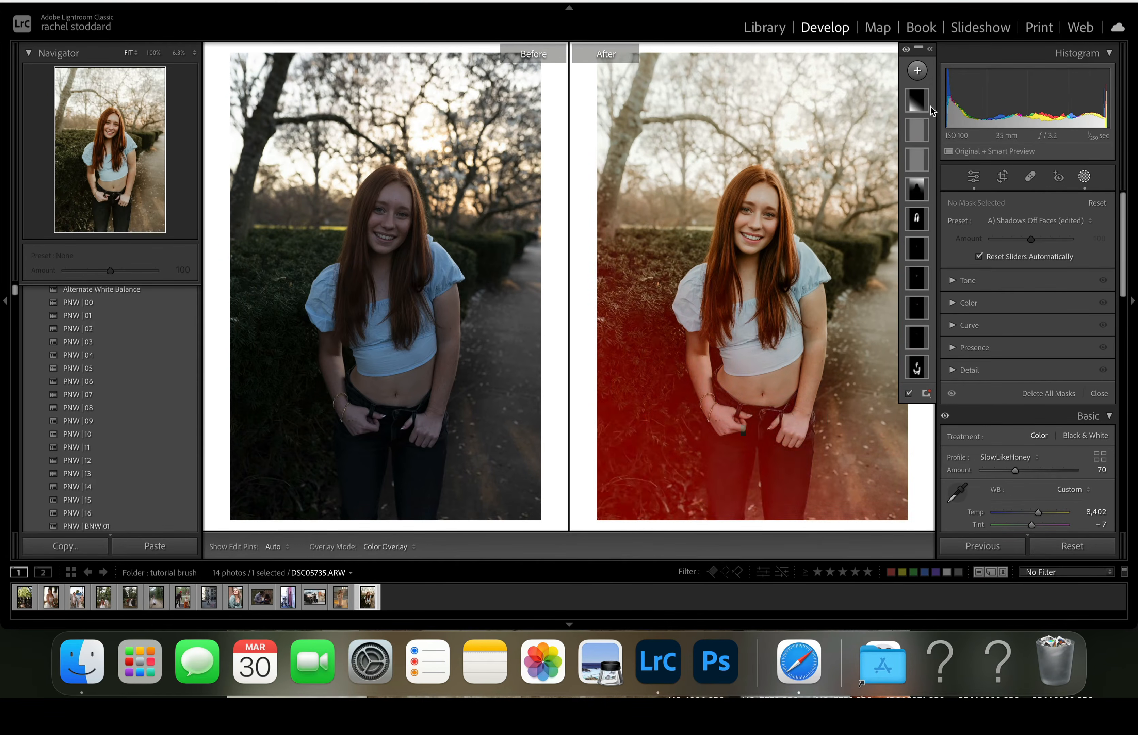
{"action": "right_click", "coordinate": [924, 282]}
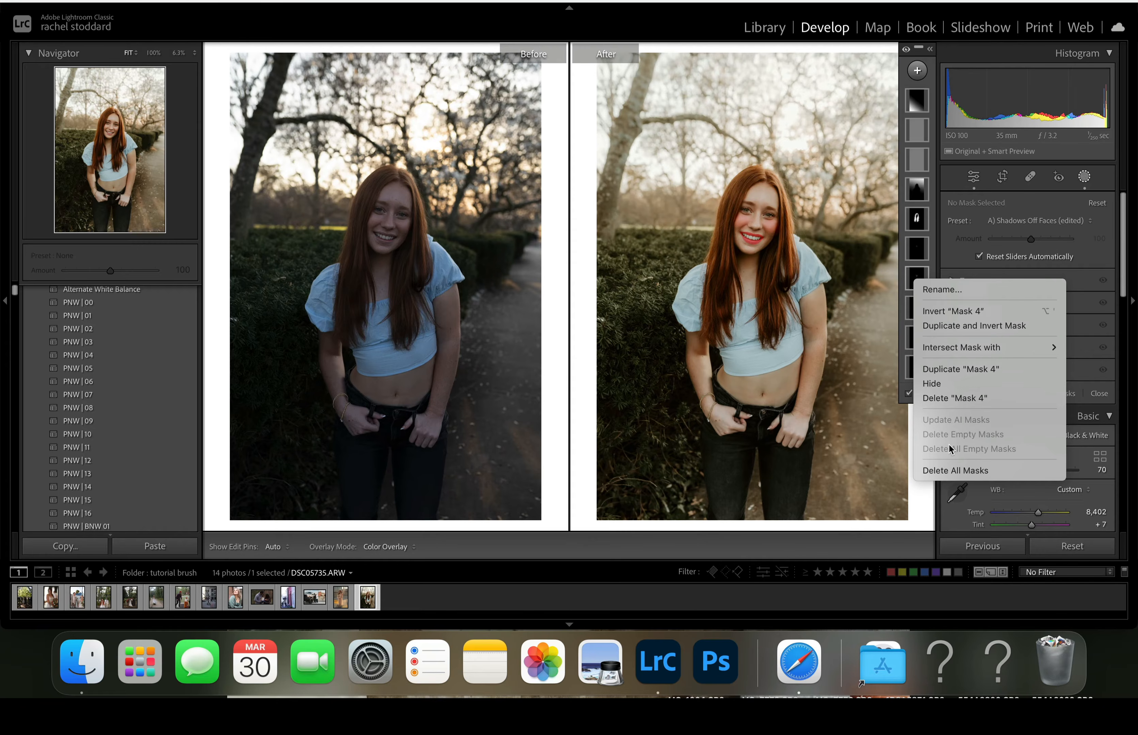
{"action": "left_click", "coordinate": [949, 471]}
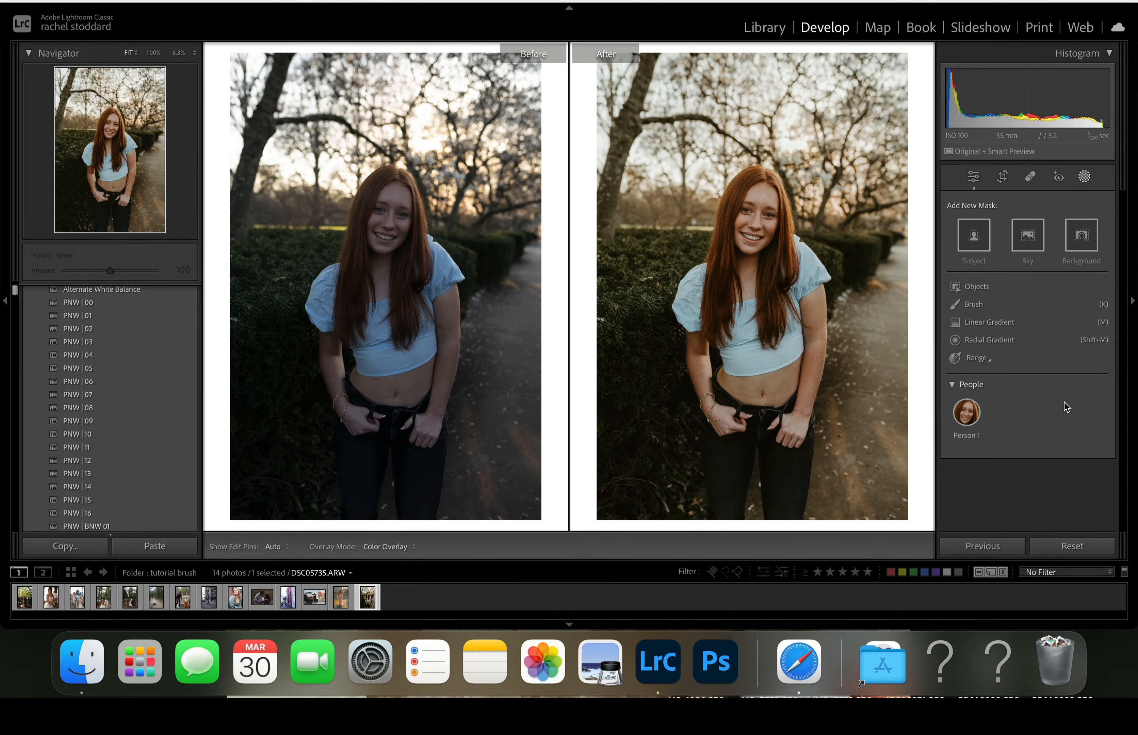
{"action": "key", "text": "super+z"}
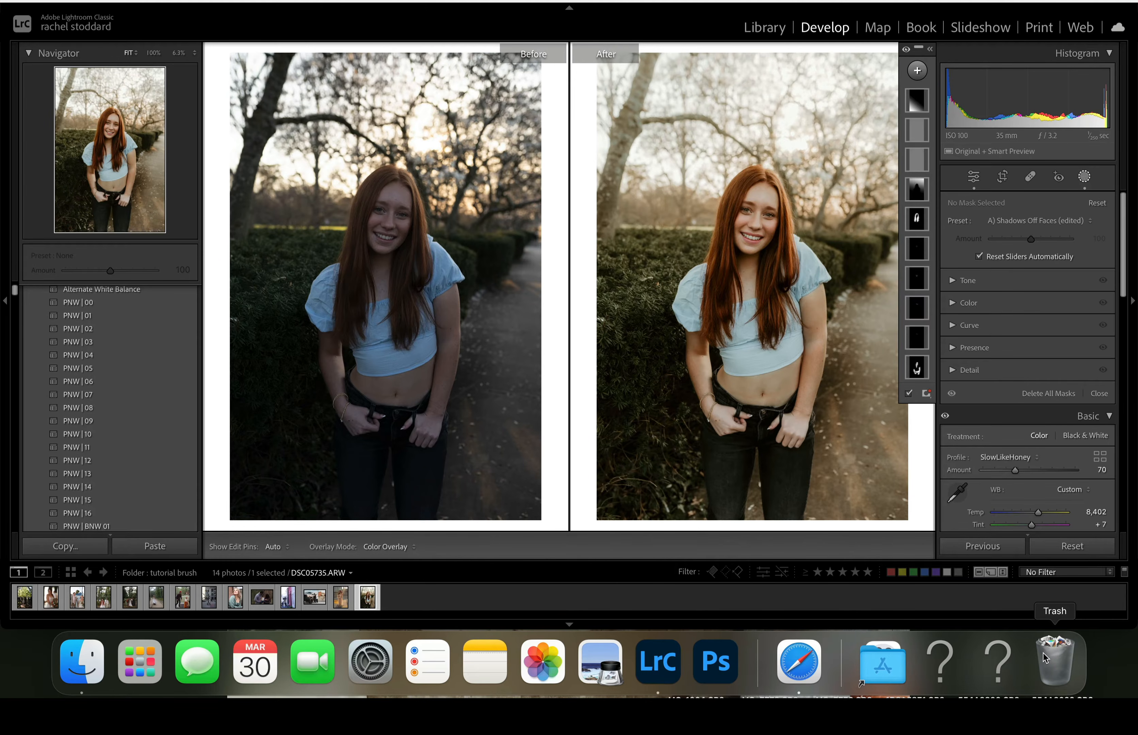
- Switch to the maternity photo DSC08917.ARW and return to the basic adjustments
{"action": "mouse_move", "coordinate": [849, 485]}
{"action": "left_click", "coordinate": [342, 600]}
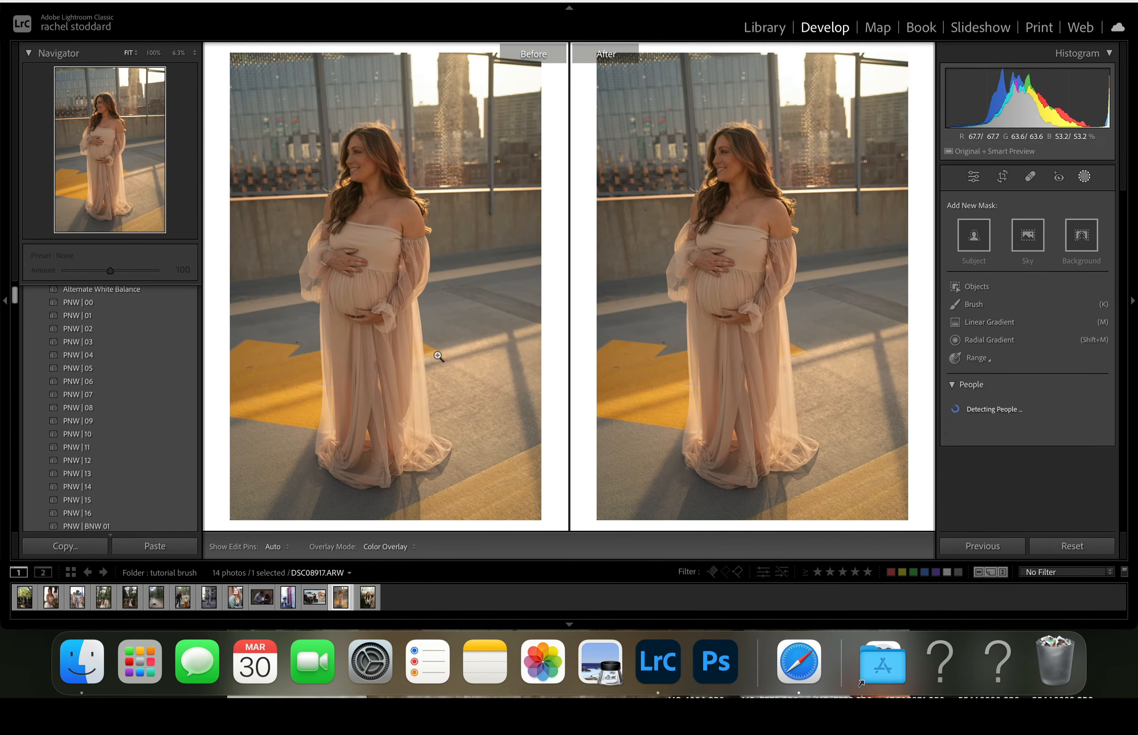
{"action": "left_click", "coordinate": [1086, 177]}
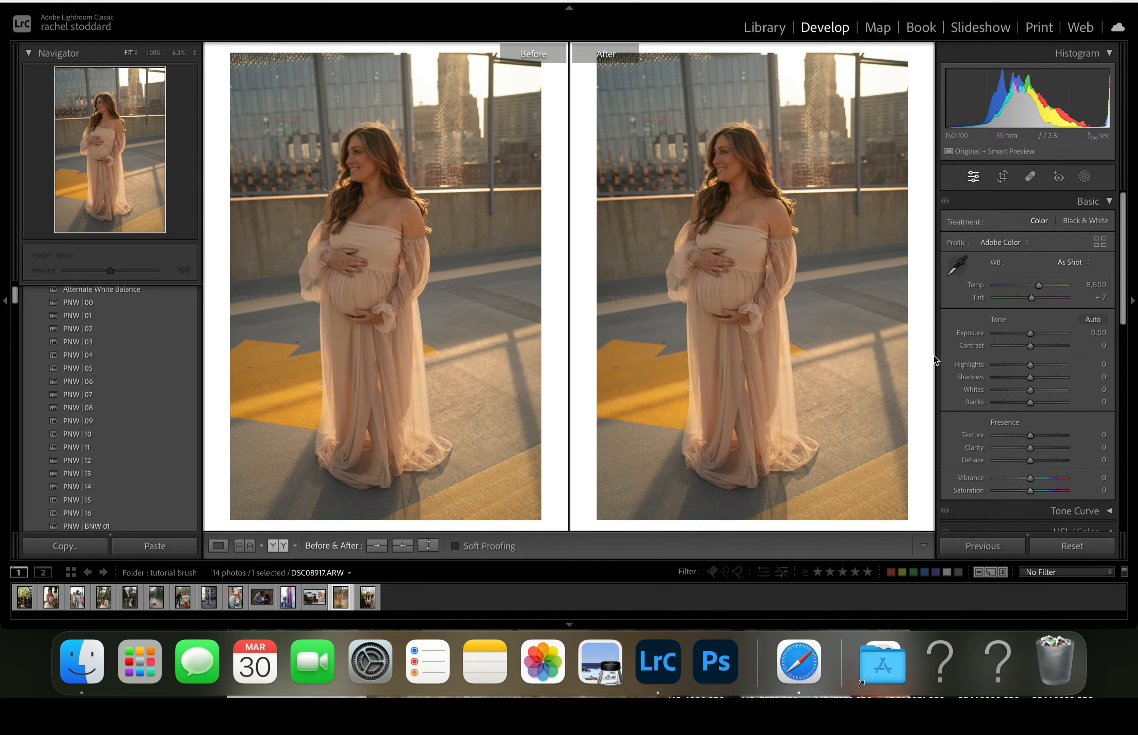
- Set exposure to +0.25, temperature to 7,615 and tint to 0, and apply the PNW | 12 preset to the maternity photo
{"action": "left_click_drag", "start_coordinate": [1032, 335], "coordinate": [1034, 335]}
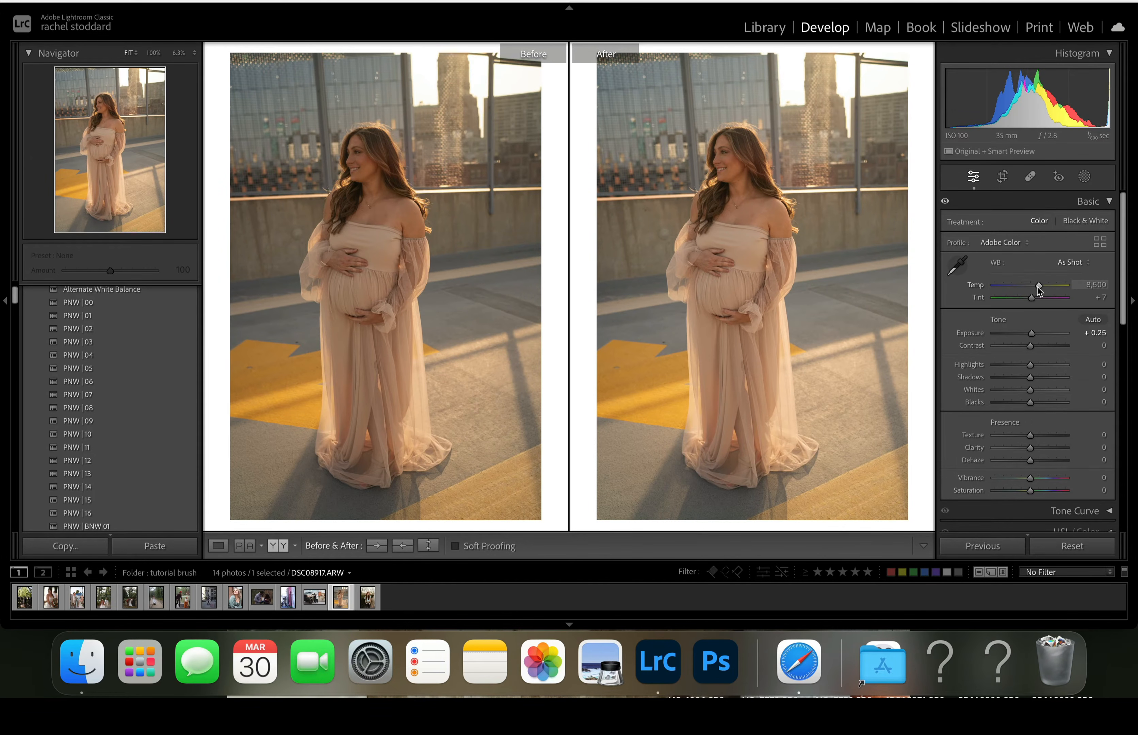
{"action": "left_click_drag", "start_coordinate": [1038, 287], "coordinate": [1030, 299]}
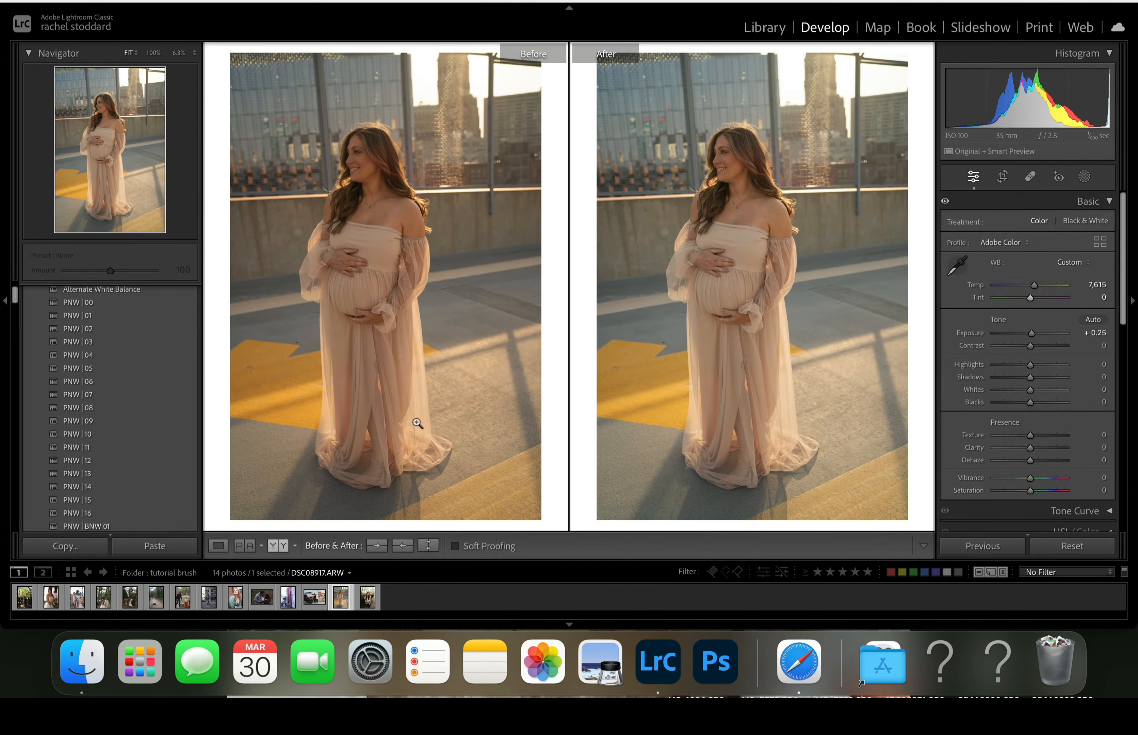
{"action": "left_click", "coordinate": [89, 459]}
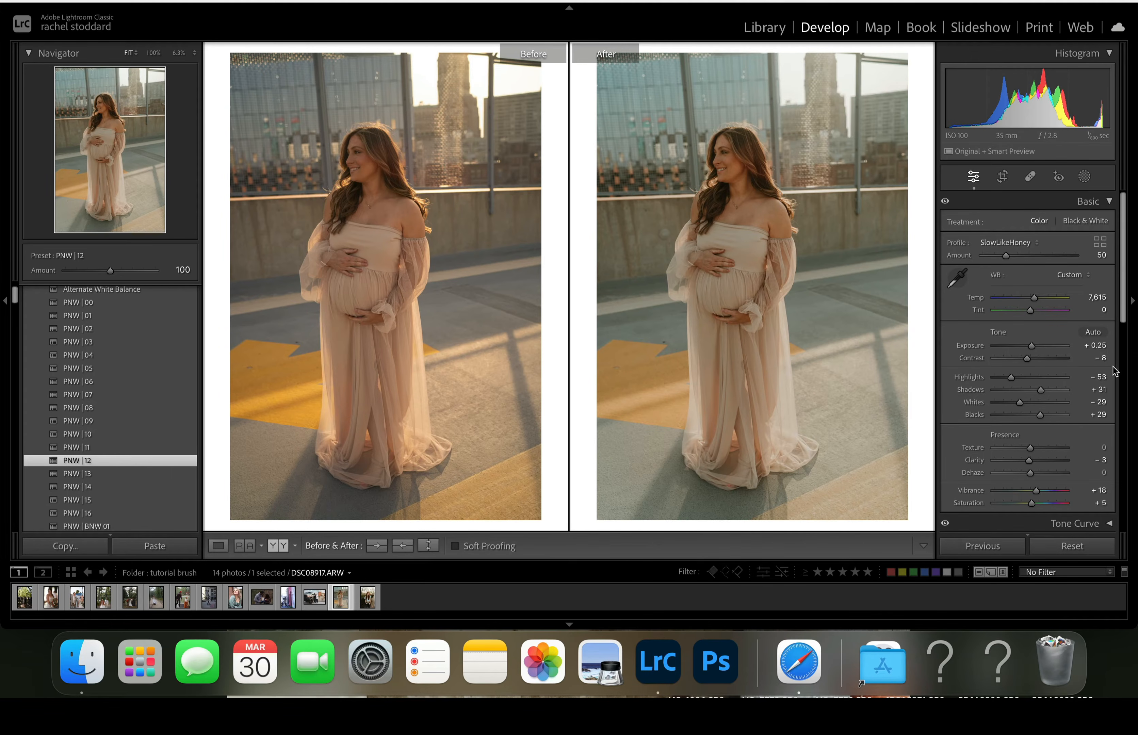
- Create a brush mask with size 100 and brush over the whole maternity photo
{"action": "left_click", "coordinate": [1085, 178]}
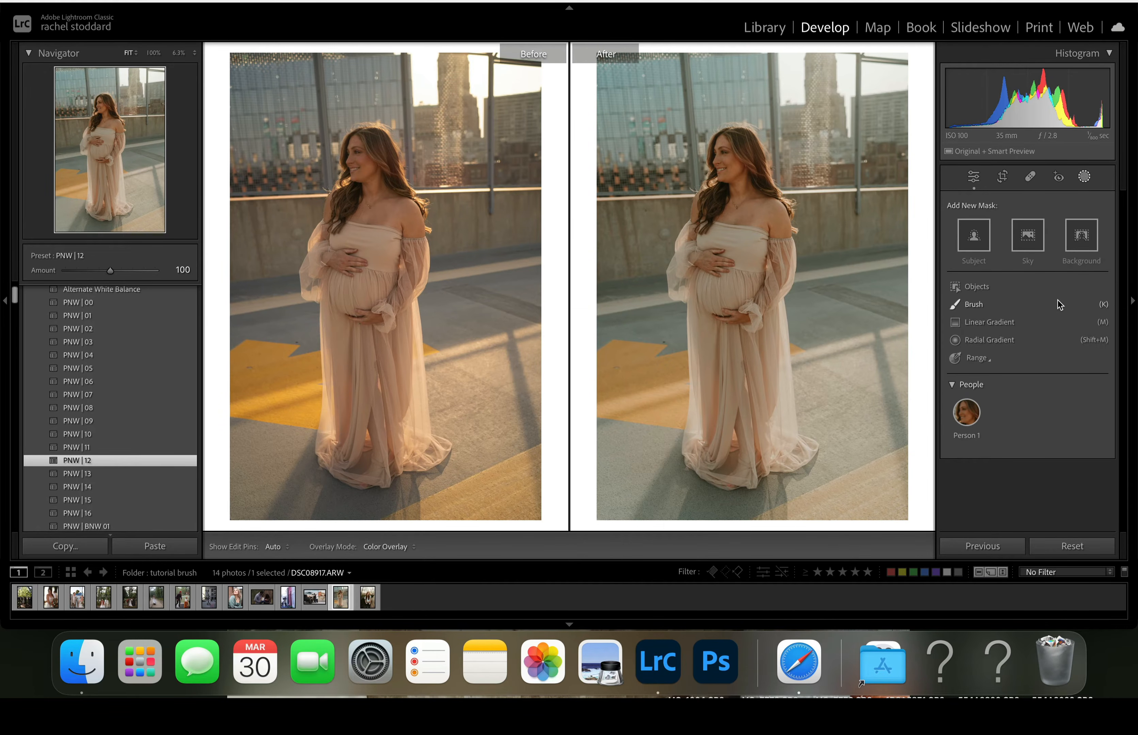
{"action": "left_click", "coordinate": [986, 303]}
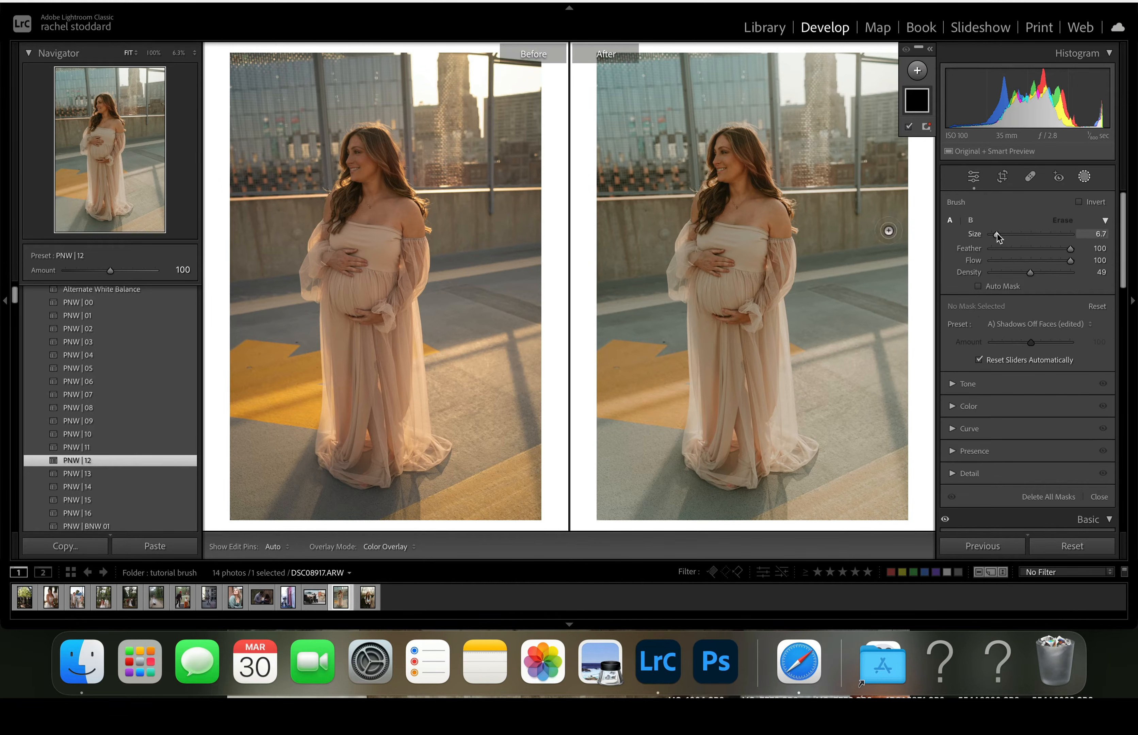
{"action": "left_click_drag", "start_coordinate": [998, 234], "coordinate": [1076, 234]}
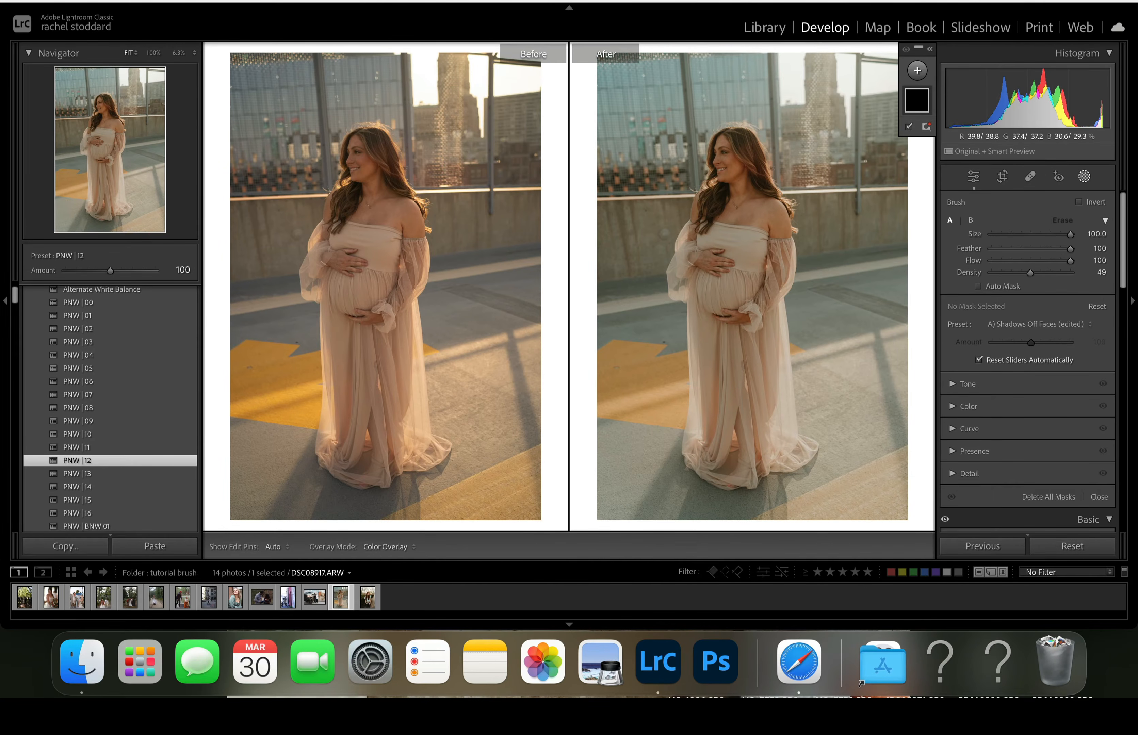
{"action": "mouse_move", "coordinate": [645, 206]}
{"action": "left_mouse_down"}
{"action": "mouse_move", "coordinate": [724, 480]}
{"action": "mouse_move", "coordinate": [773, 60]}
{"action": "mouse_move", "coordinate": [694, 519]}
{"action": "mouse_move", "coordinate": [915, 325]}
{"action": "left_mouse_up"}
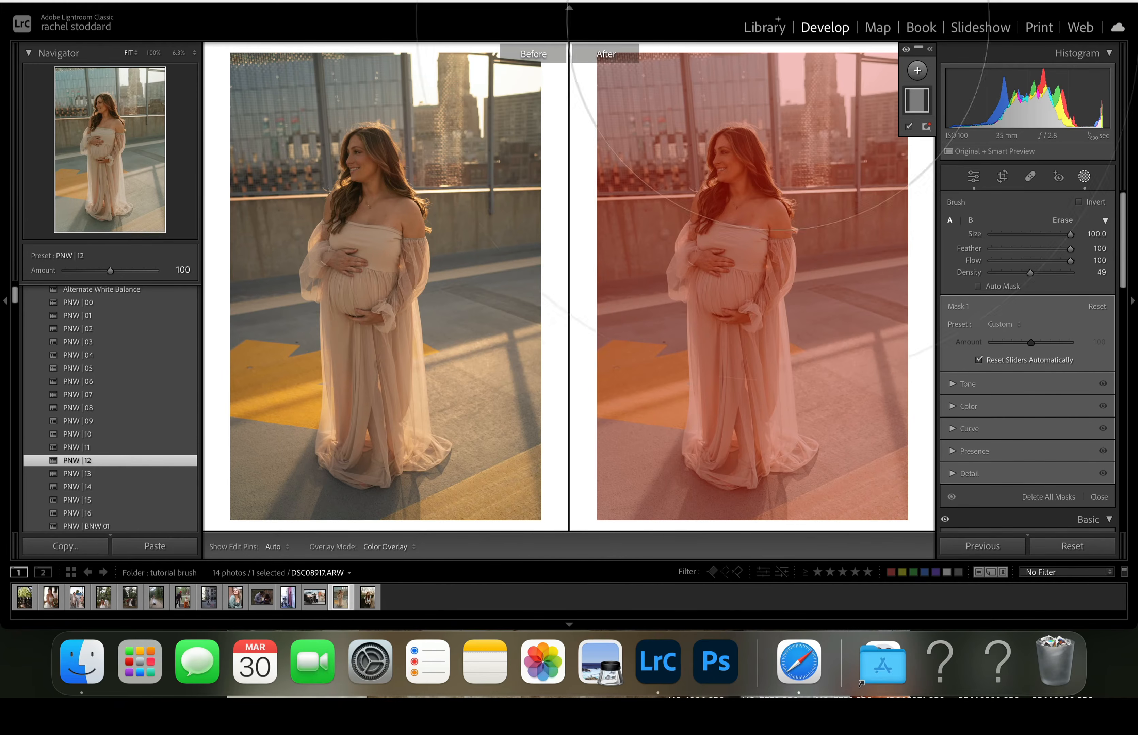
{"action": "left_click", "coordinate": [856, 1]}
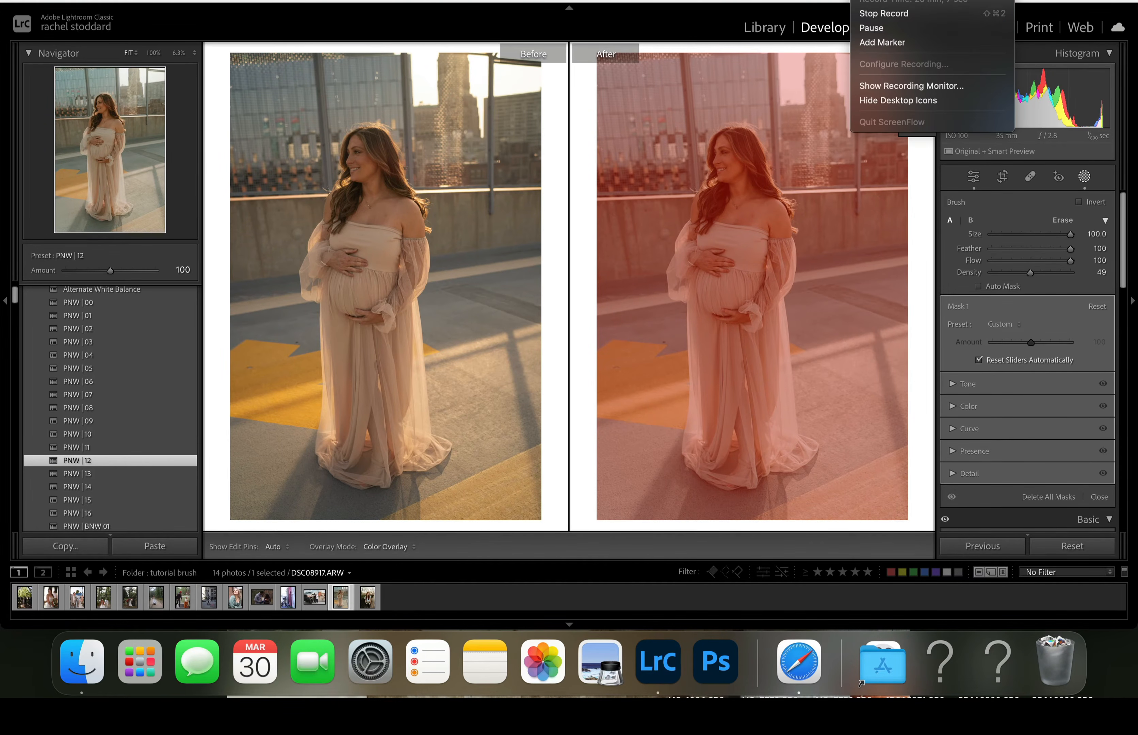
{"action": "left_click", "coordinate": [871, 28]}
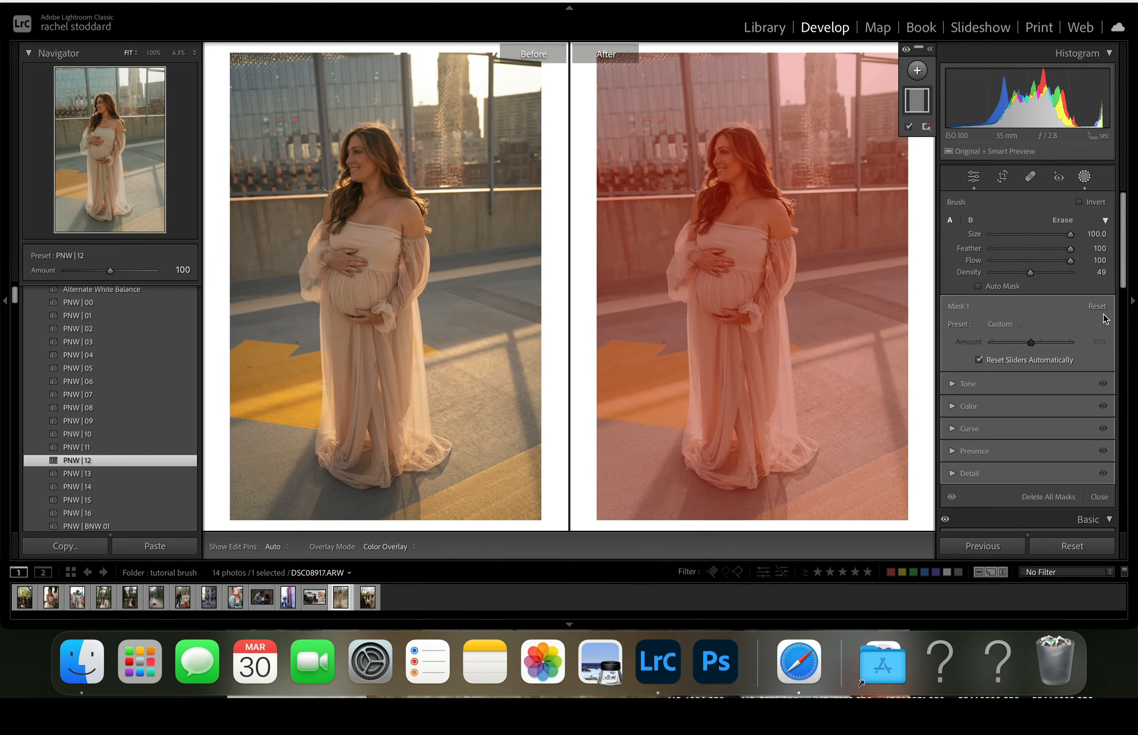
- Apply the A) Gimme a Glow preset to the full-photo brush mask at amount 126 and hide the mask overlay
{"action": "left_click", "coordinate": [1016, 325]}
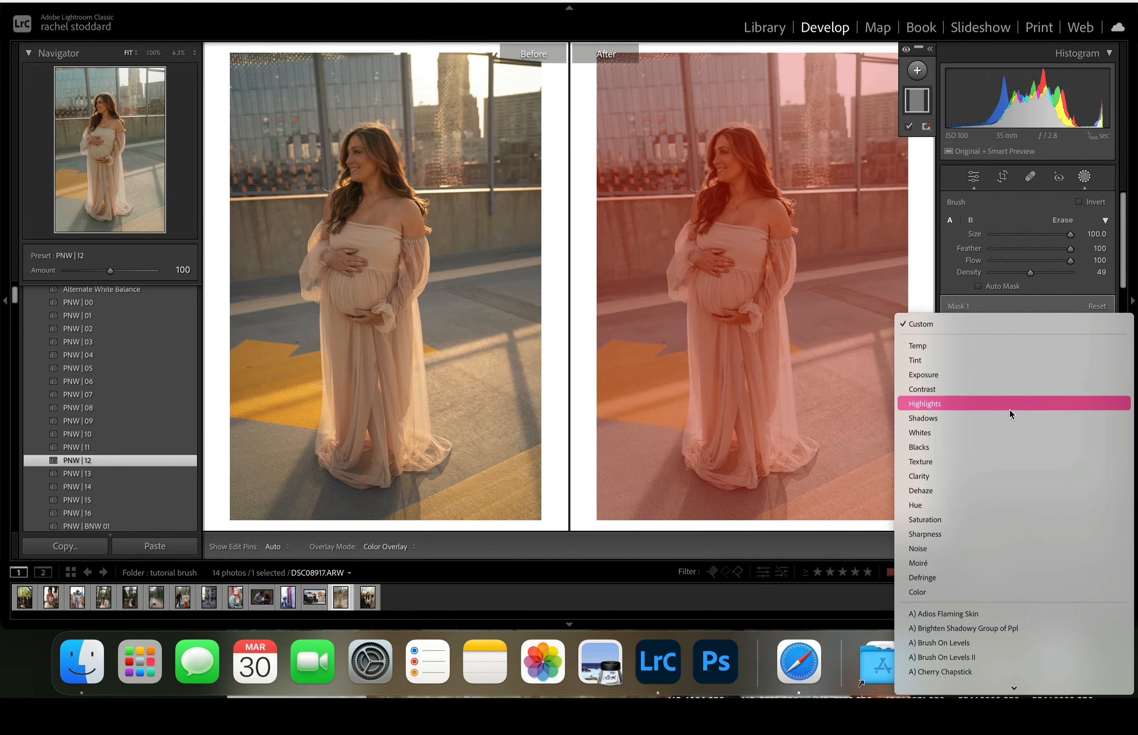
{"action": "scroll", "coordinate": [1008, 453], "scroll_direction": "down", "scroll_amount": 5}
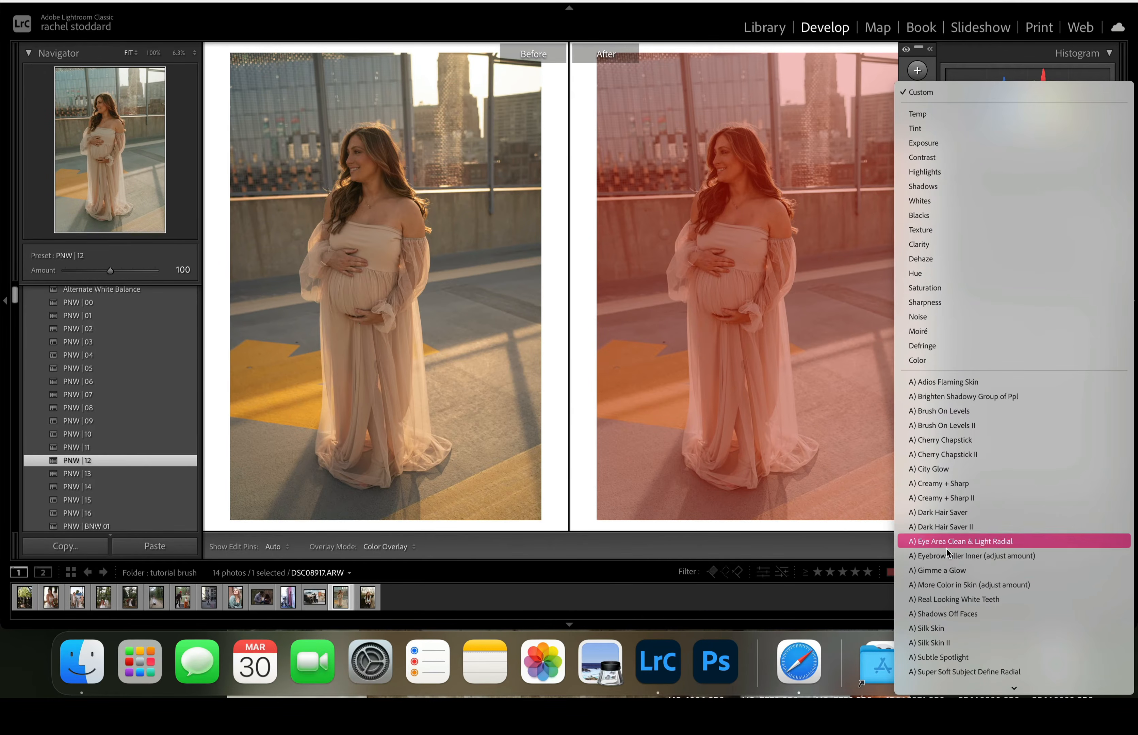
{"action": "left_click", "coordinate": [939, 571]}
{"action": "key", "text": "o"}
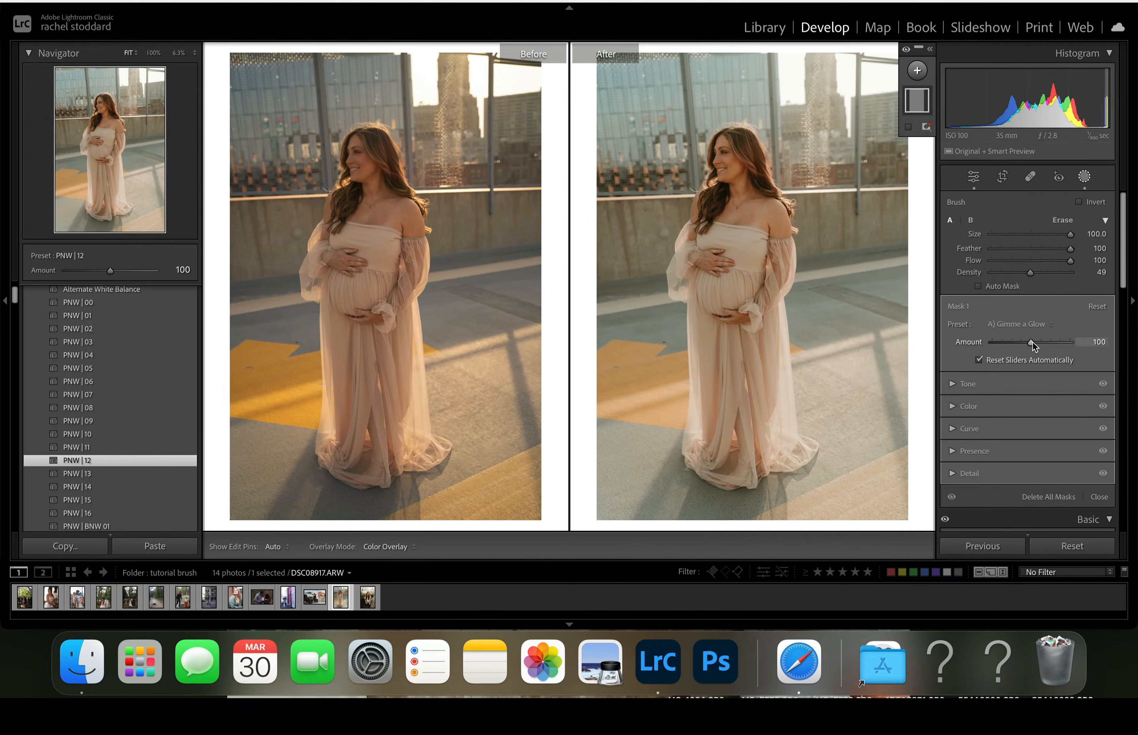
{"action": "left_click_drag", "start_coordinate": [1033, 343], "coordinate": [1102, 354]}
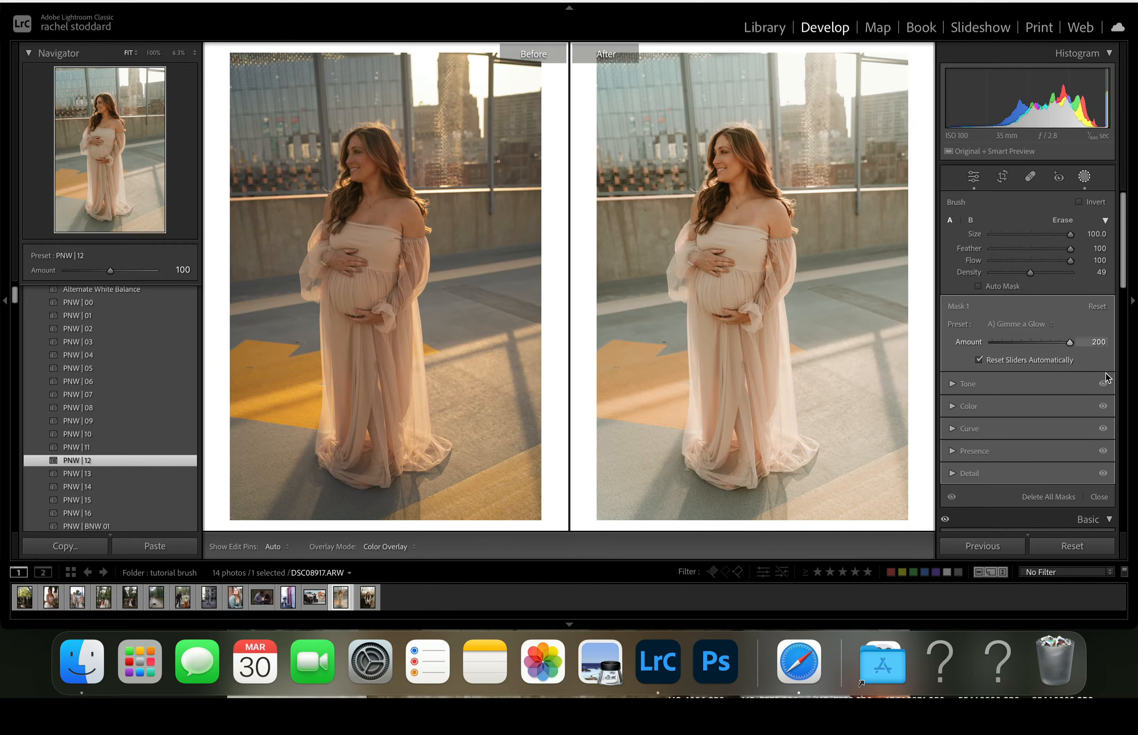
{"action": "left_click_drag", "start_coordinate": [1086, 380], "coordinate": [1112, 383]}
{"action": "left_click_drag", "start_coordinate": [1070, 383], "coordinate": [1044, 388]}
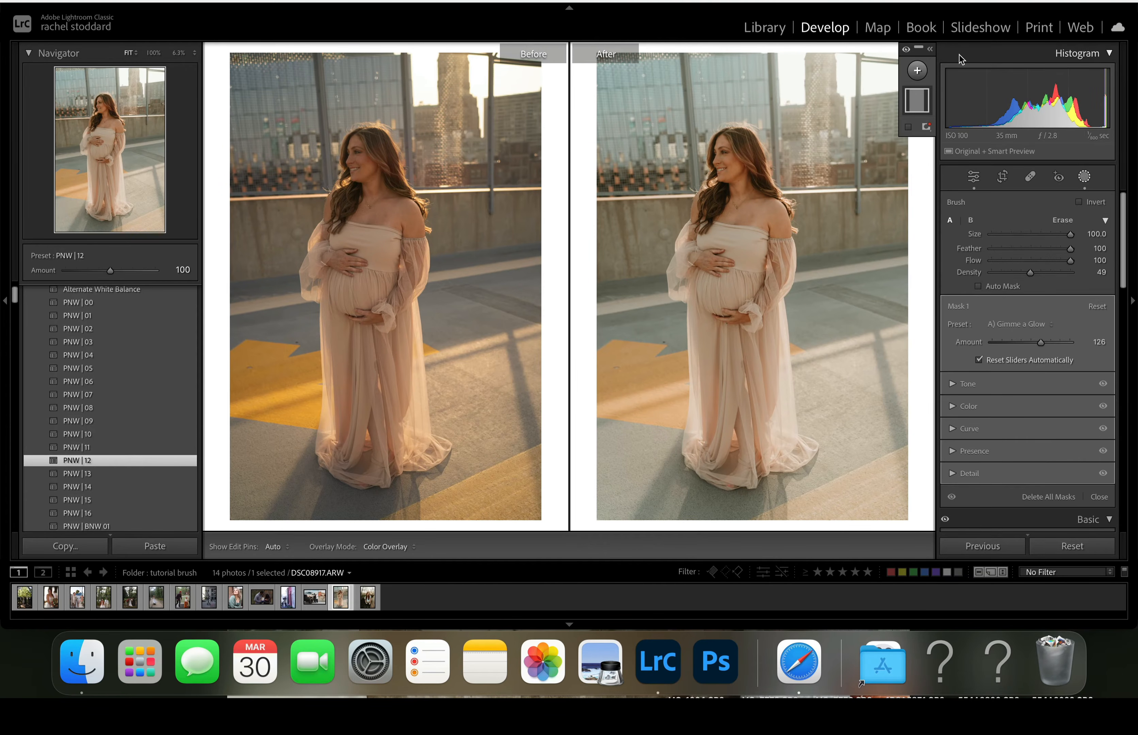
- Add a large radial gradient mask over the sunlit background beside the woman's head and apply the A) Warm Light Leak preset
{"action": "left_click", "coordinate": [918, 74]}
{"action": "left_click", "coordinate": [919, 73]}
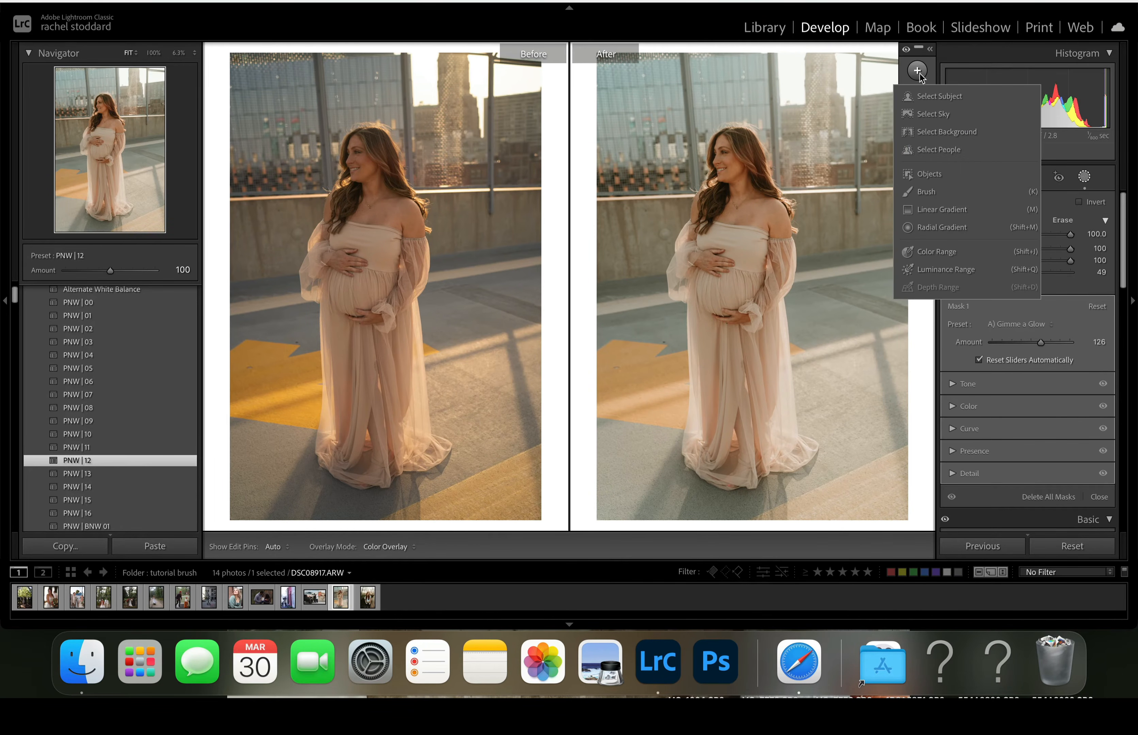
{"action": "left_click", "coordinate": [931, 227]}
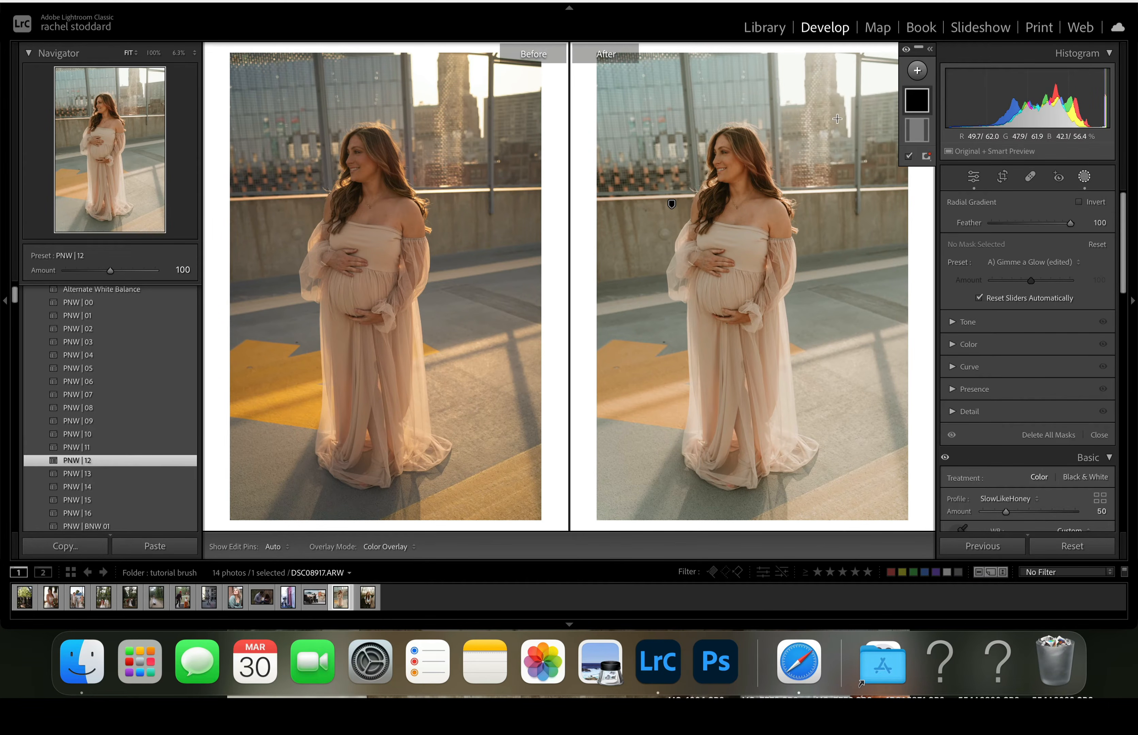
{"action": "left_click_drag", "start_coordinate": [826, 107], "coordinate": [1018, 305]}
{"action": "left_click", "coordinate": [1012, 261]}
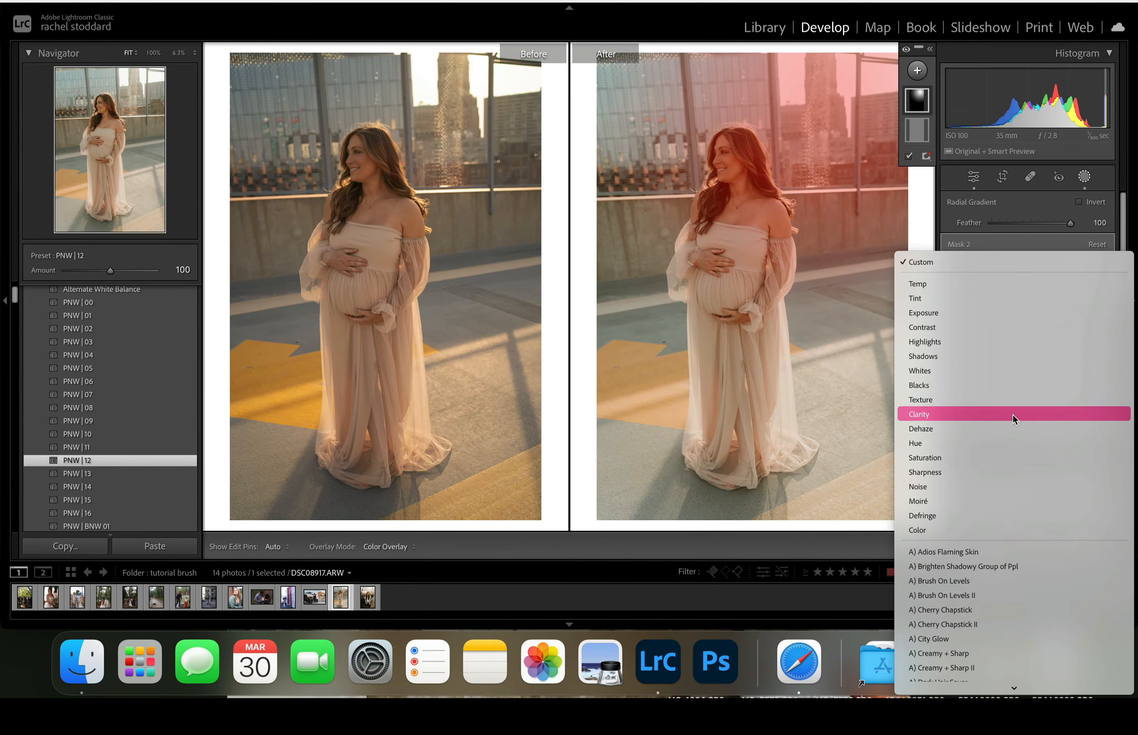
{"action": "scroll", "coordinate": [1013, 420], "scroll_direction": "down", "scroll_amount": 10}
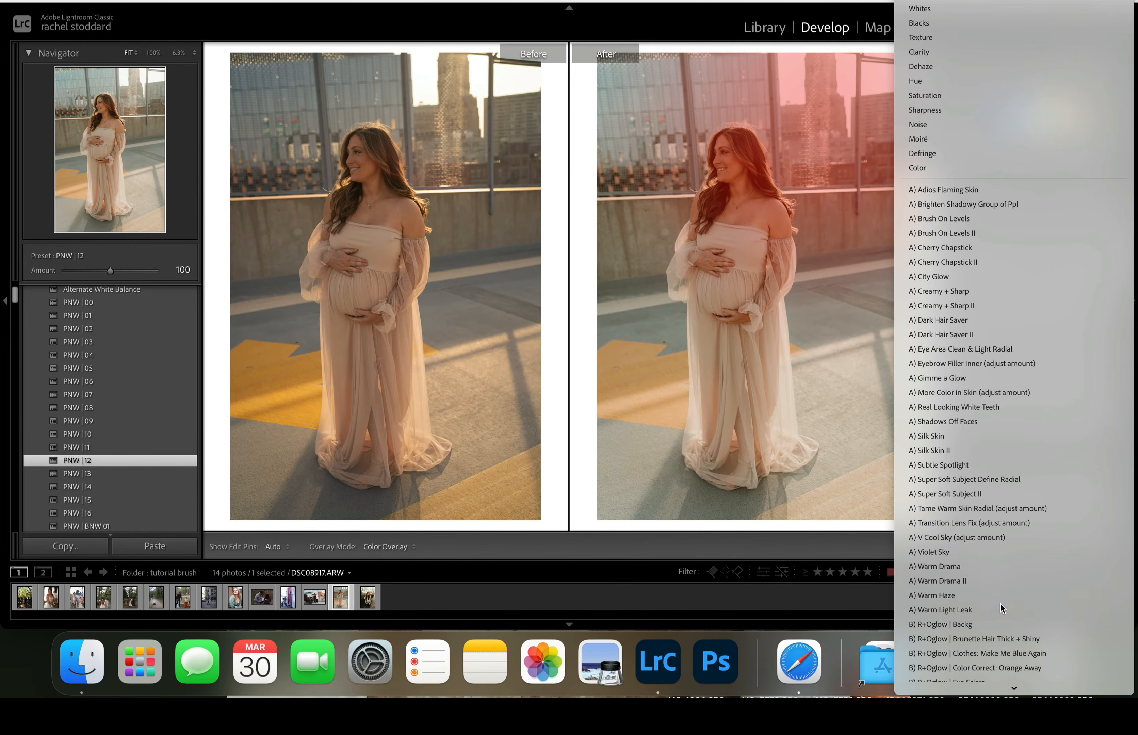
{"action": "left_click", "coordinate": [1002, 609]}
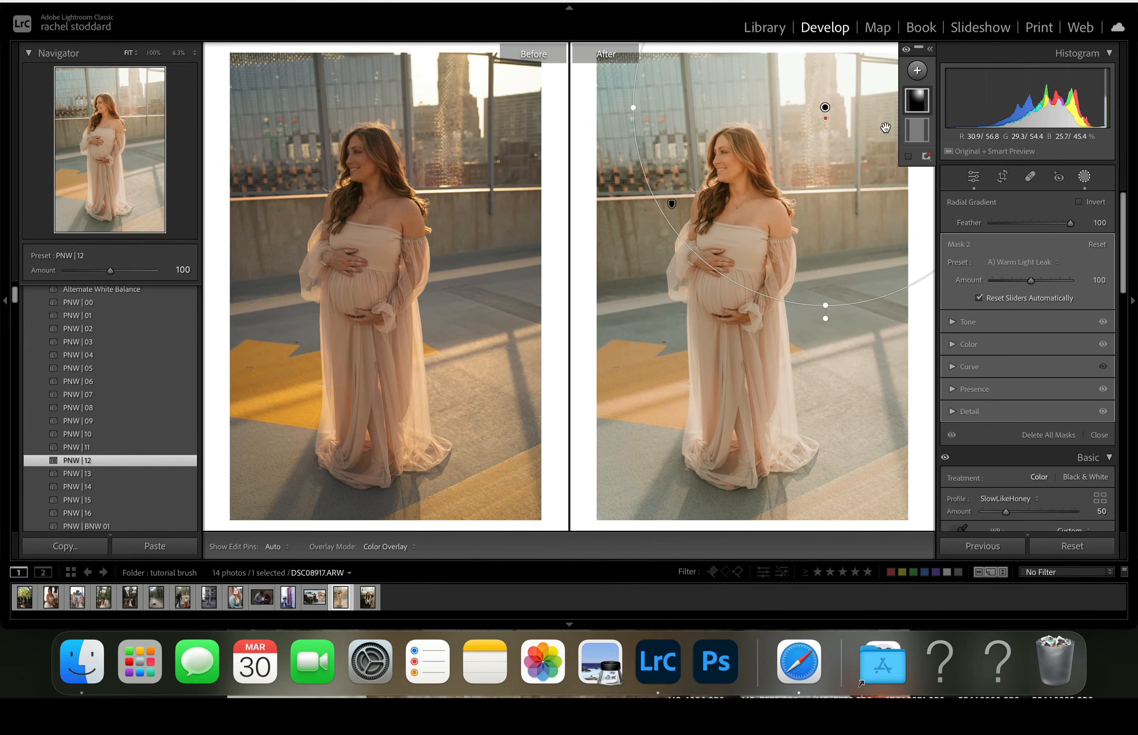
- Subtract the subject from the warm light leak radial mask
{"action": "mouse_move", "coordinate": [925, 102]}
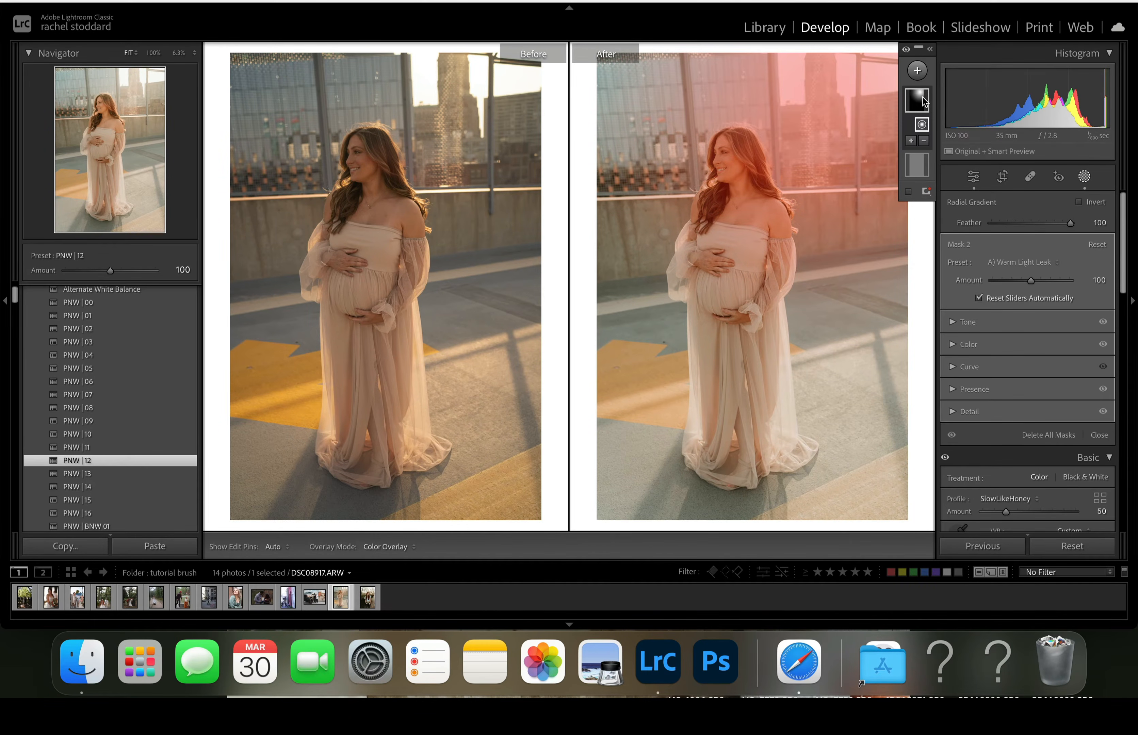
{"action": "left_click", "coordinate": [926, 142]}
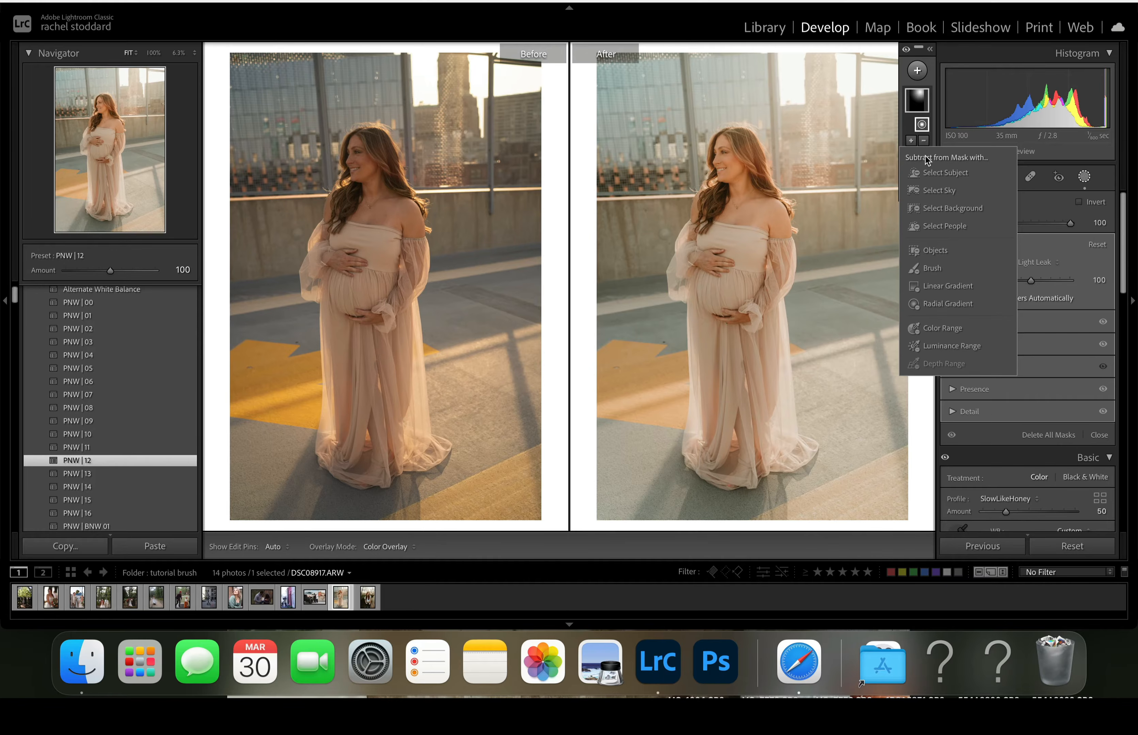
{"action": "left_click", "coordinate": [930, 174]}
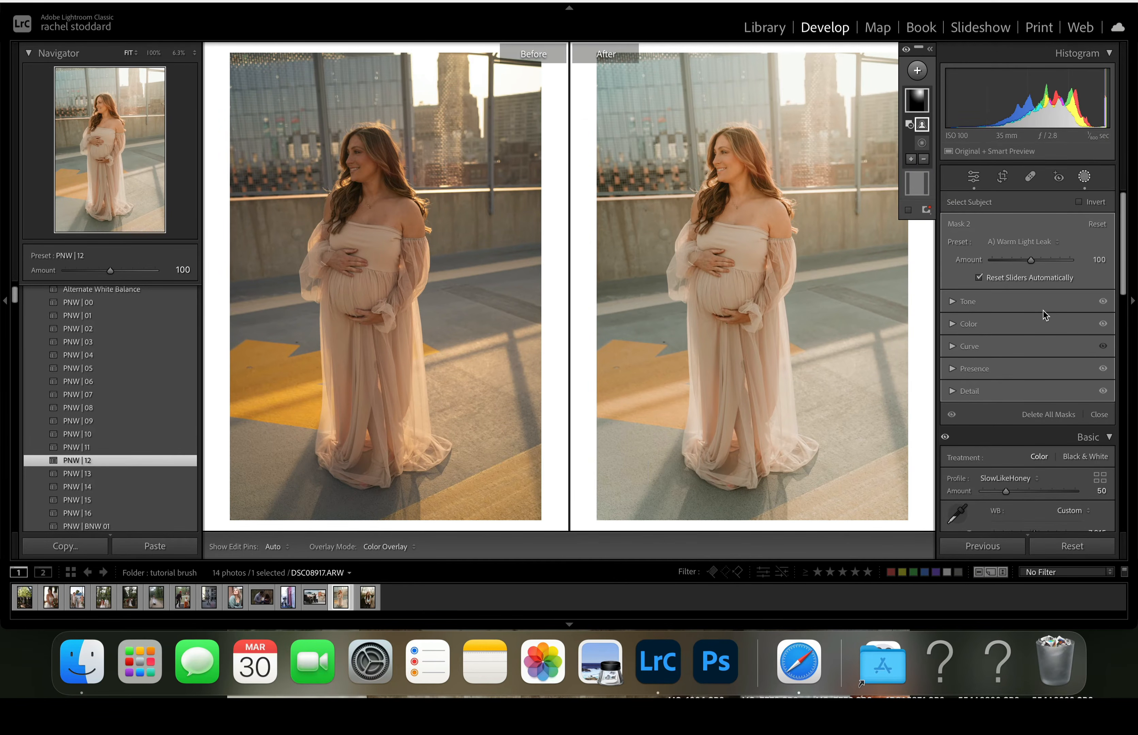
- Reposition the warm light leak gradient over the background just beside the woman's head, near the top of the wall
{"action": "left_click", "coordinate": [923, 97]}
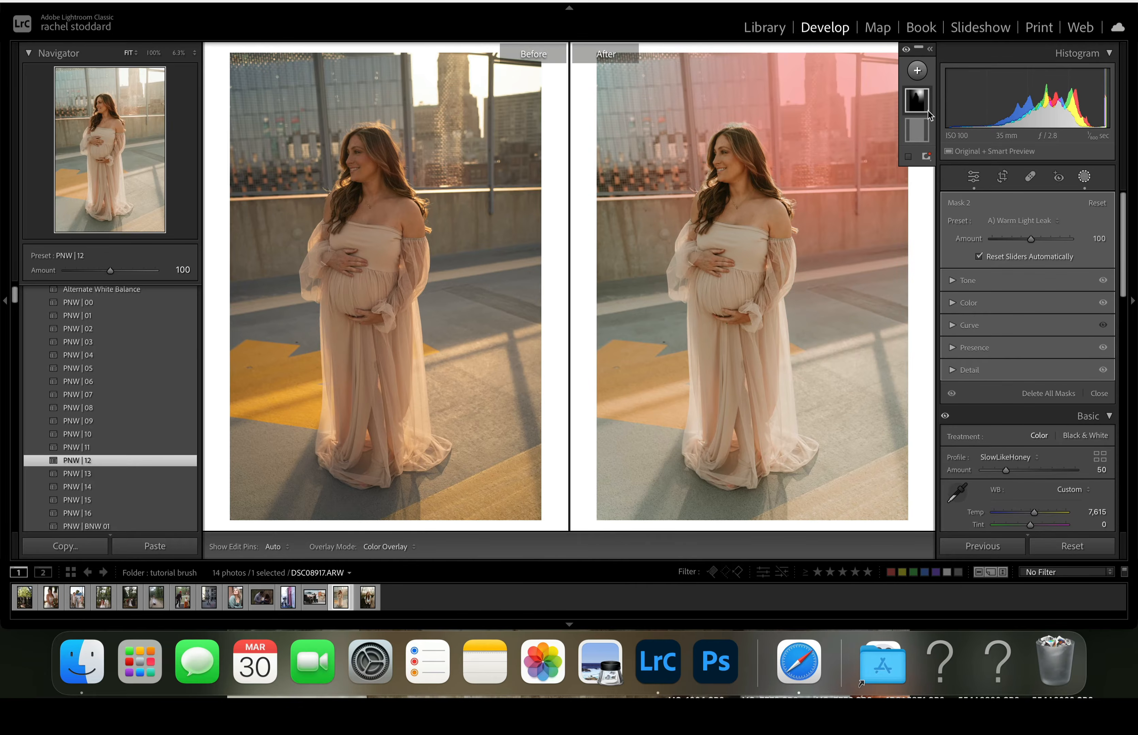
{"action": "mouse_move", "coordinate": [828, 109]}
{"action": "left_mouse_down"}
{"action": "mouse_move", "coordinate": [793, 94]}
{"action": "mouse_move", "coordinate": [726, 93]}
{"action": "mouse_move", "coordinate": [763, 81]}
{"action": "mouse_move", "coordinate": [831, 119]}
{"action": "mouse_move", "coordinate": [853, 215]}
{"action": "mouse_move", "coordinate": [821, 165]}
{"action": "mouse_move", "coordinate": [826, 94]}
{"action": "left_mouse_up"}
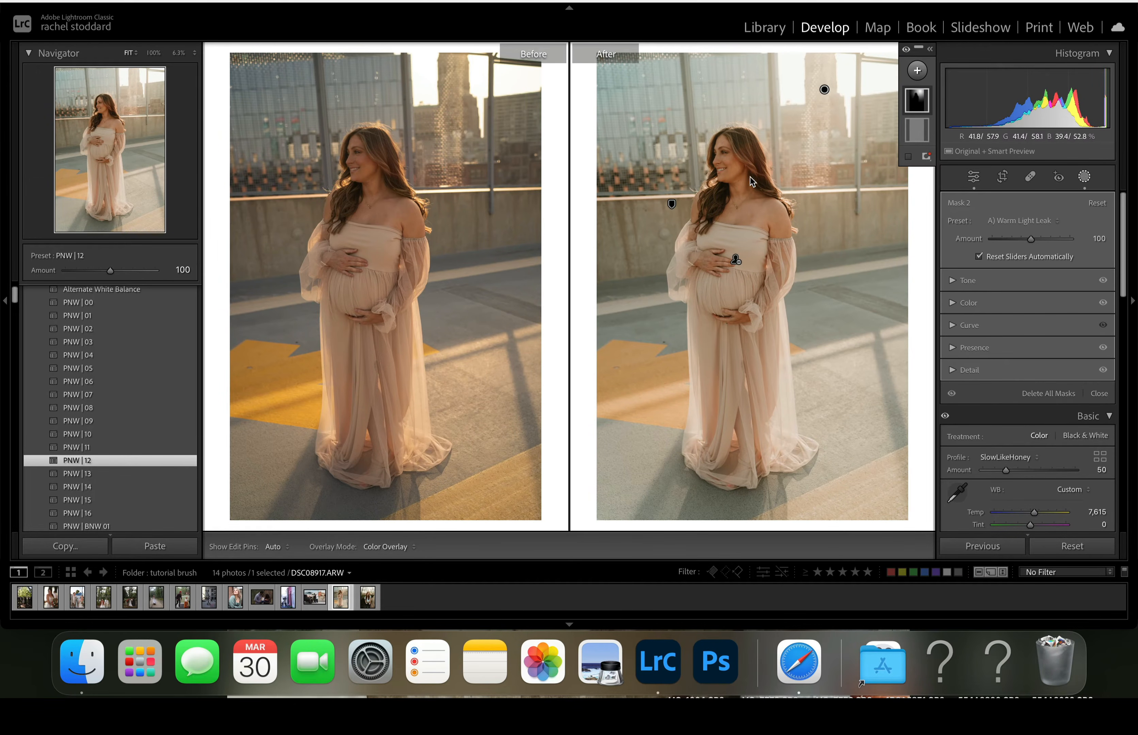
{"action": "left_click_drag", "start_coordinate": [825, 90], "coordinate": [875, 107]}
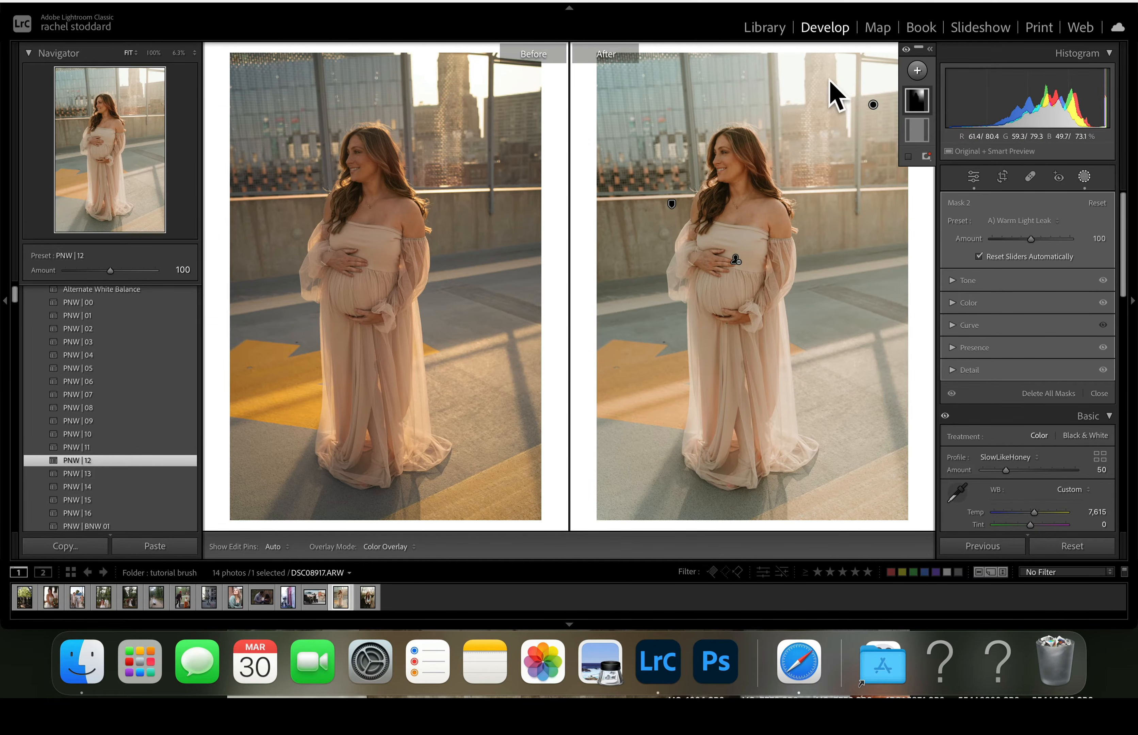
{"action": "left_click_drag", "start_coordinate": [870, 106], "coordinate": [815, 157]}
{"action": "left_click_drag", "start_coordinate": [820, 144], "coordinate": [825, 138]}
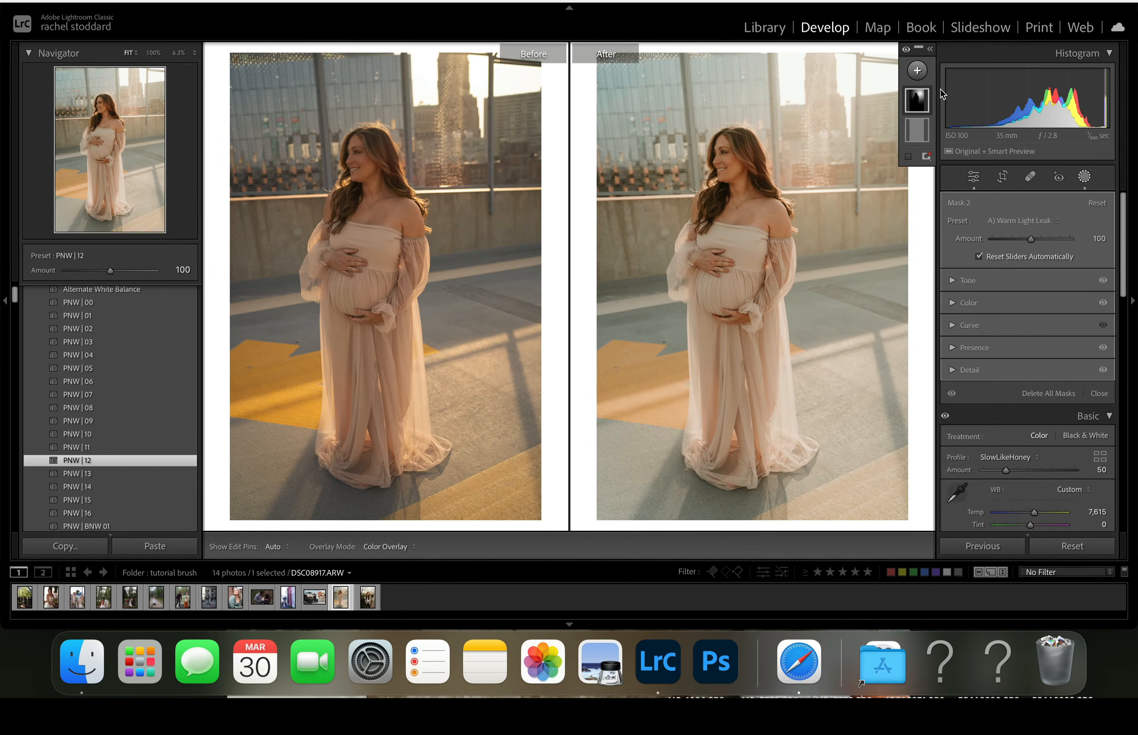
- Add another radial gradient mask centred on the woman's face and reshape it into a large ellipse covering her head and belly
{"action": "left_click", "coordinate": [919, 72]}
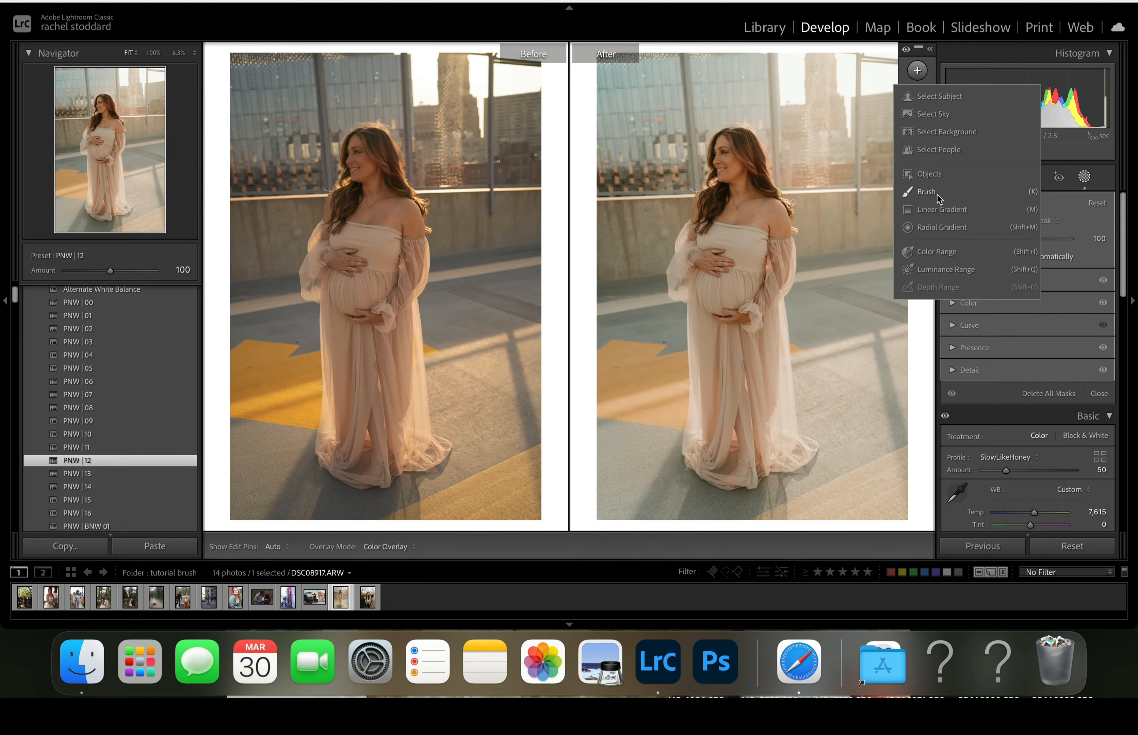
{"action": "left_click", "coordinate": [935, 229]}
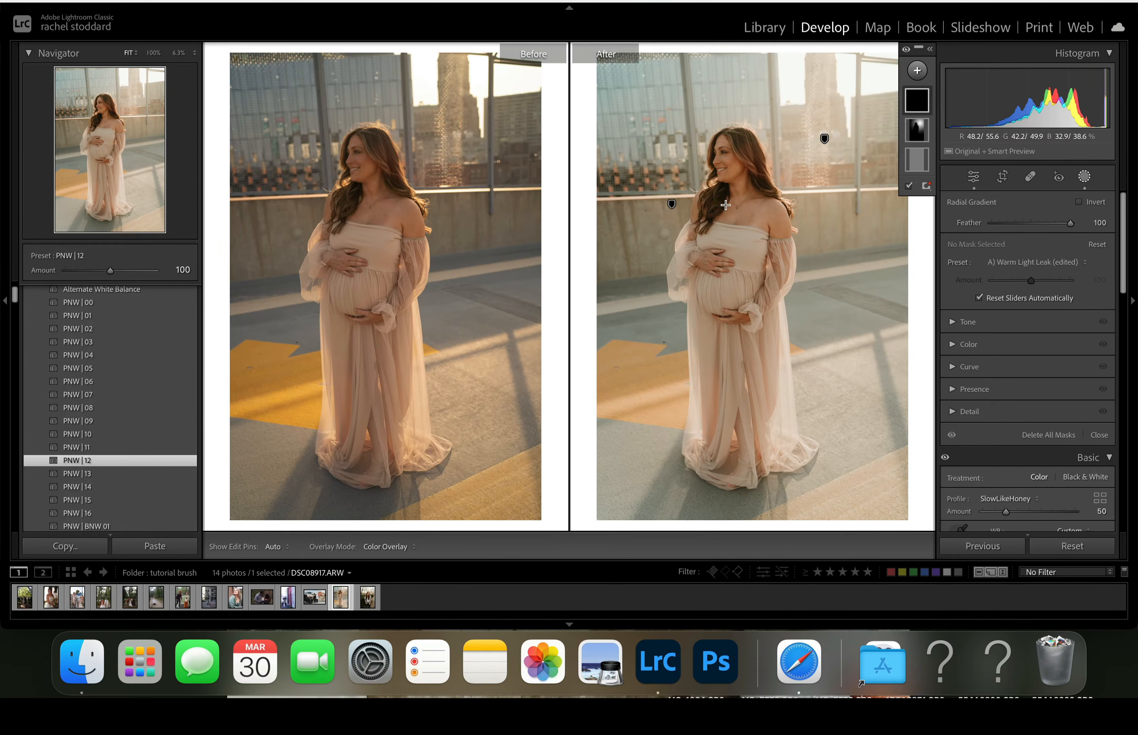
{"action": "left_click_drag", "start_coordinate": [720, 203], "coordinate": [928, 419]}
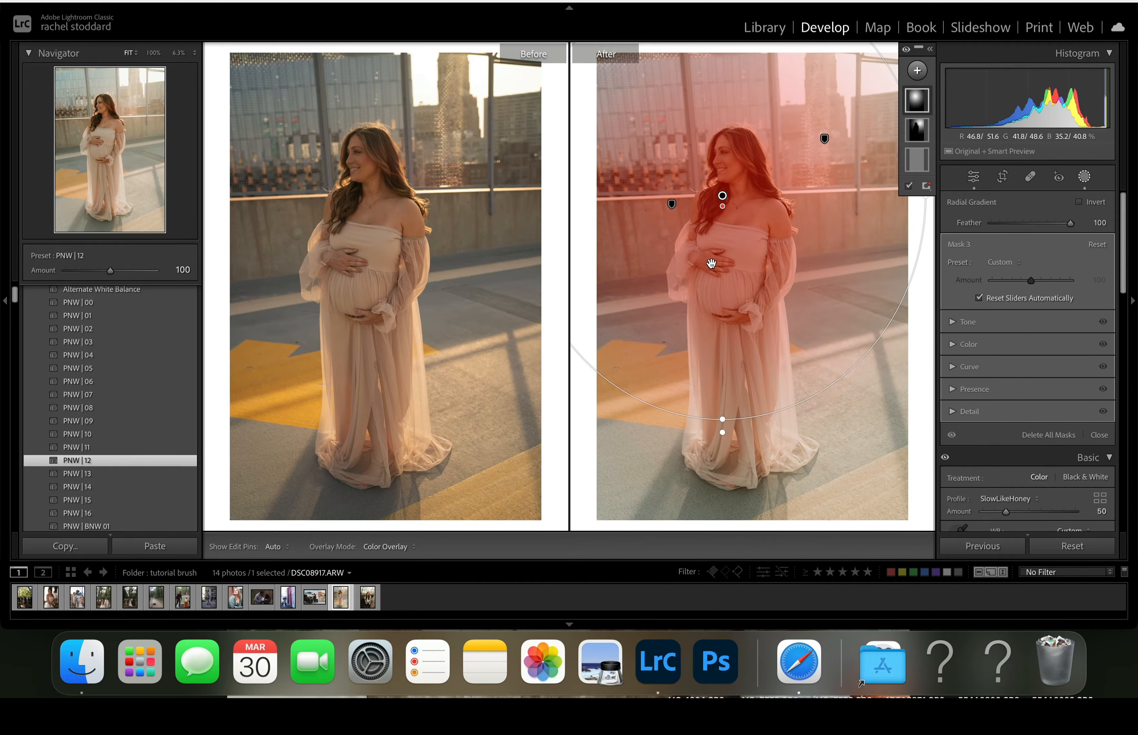
{"action": "left_click_drag", "start_coordinate": [723, 419], "coordinate": [722, 280]}
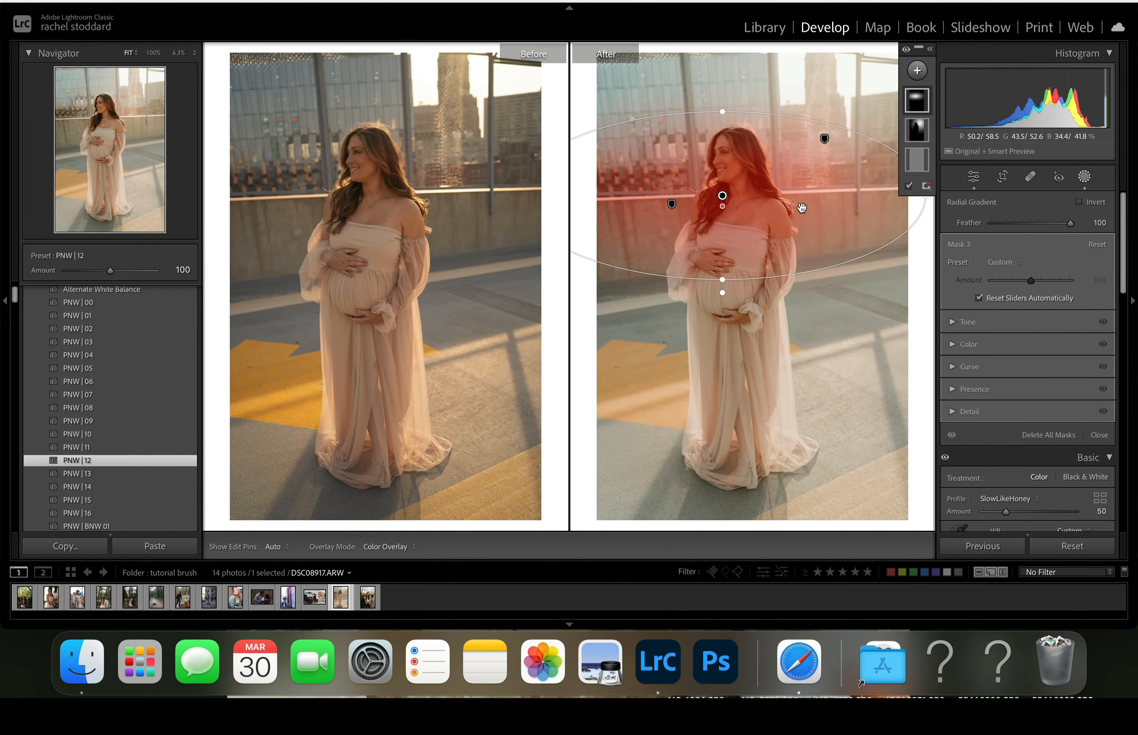
{"action": "left_click_drag", "start_coordinate": [723, 195], "coordinate": [773, 188]}
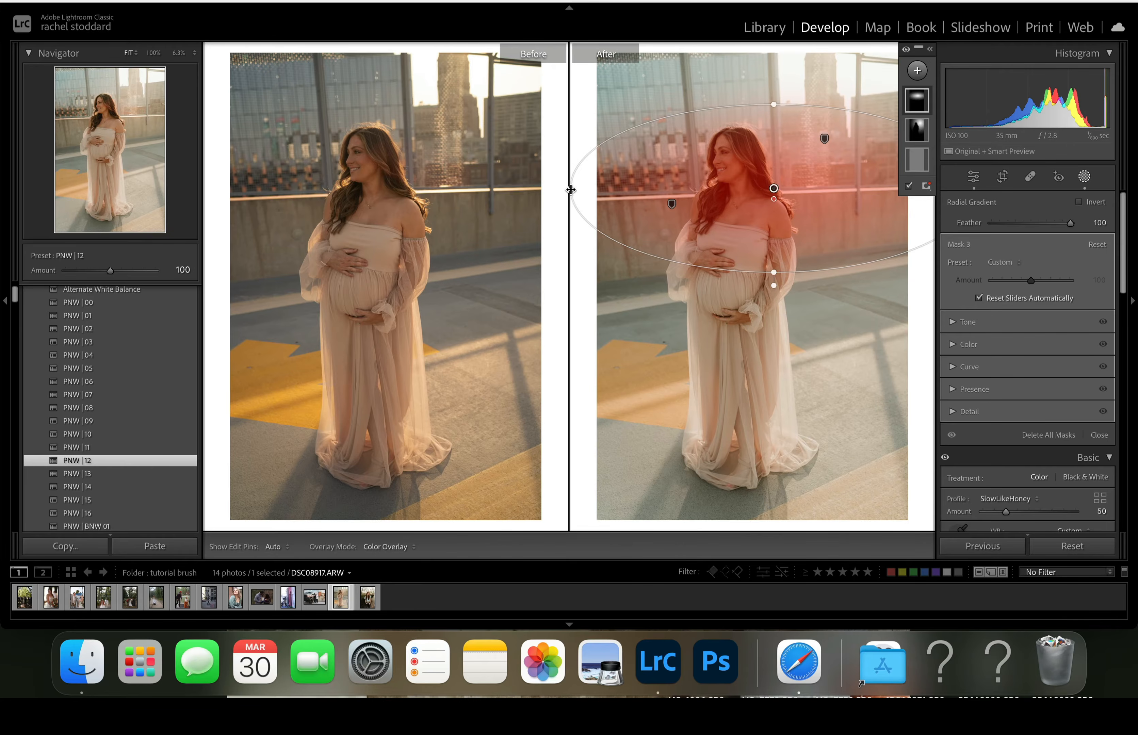
{"action": "left_click_drag", "start_coordinate": [571, 188], "coordinate": [697, 188]}
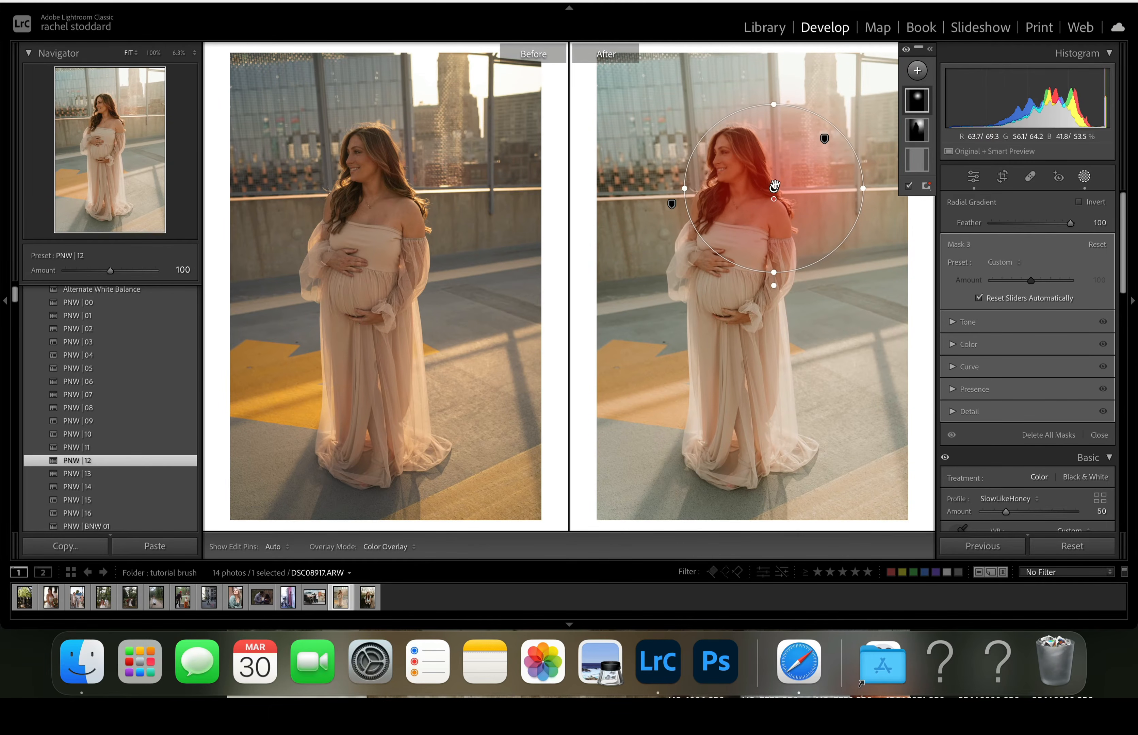
{"action": "left_click_drag", "start_coordinate": [775, 185], "coordinate": [741, 176]}
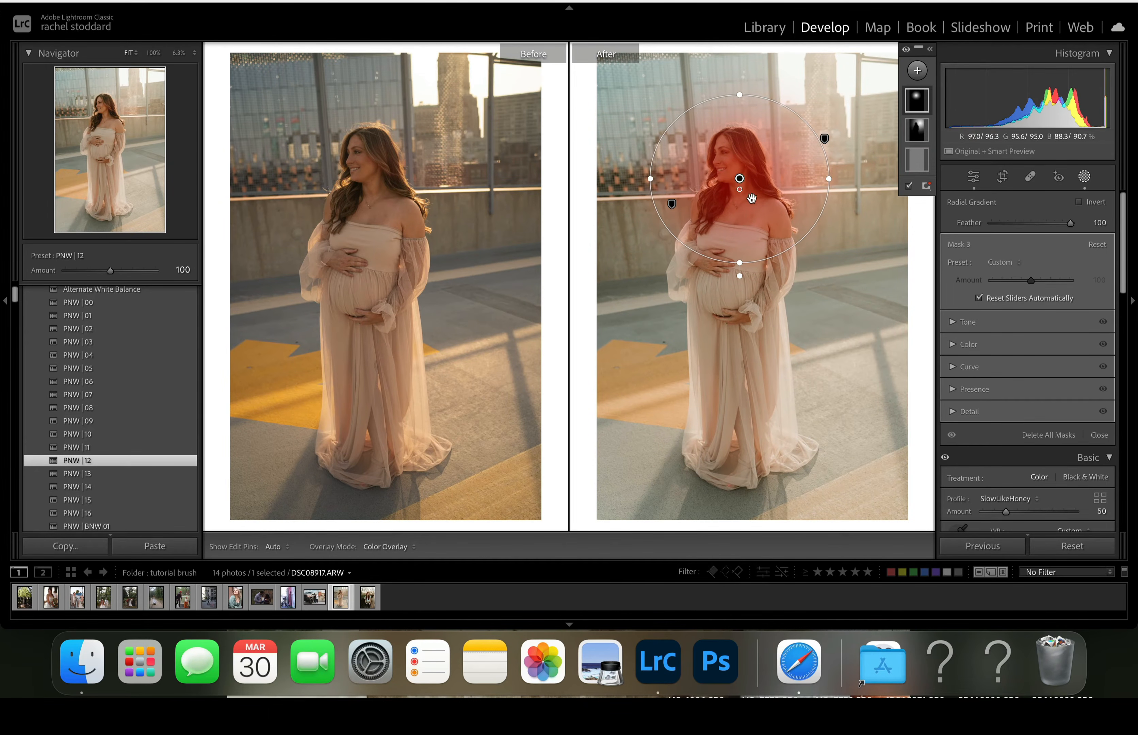
{"action": "left_click_drag", "start_coordinate": [836, 178], "coordinate": [821, 179]}
{"action": "left_click_drag", "start_coordinate": [740, 94], "coordinate": [740, 43]}
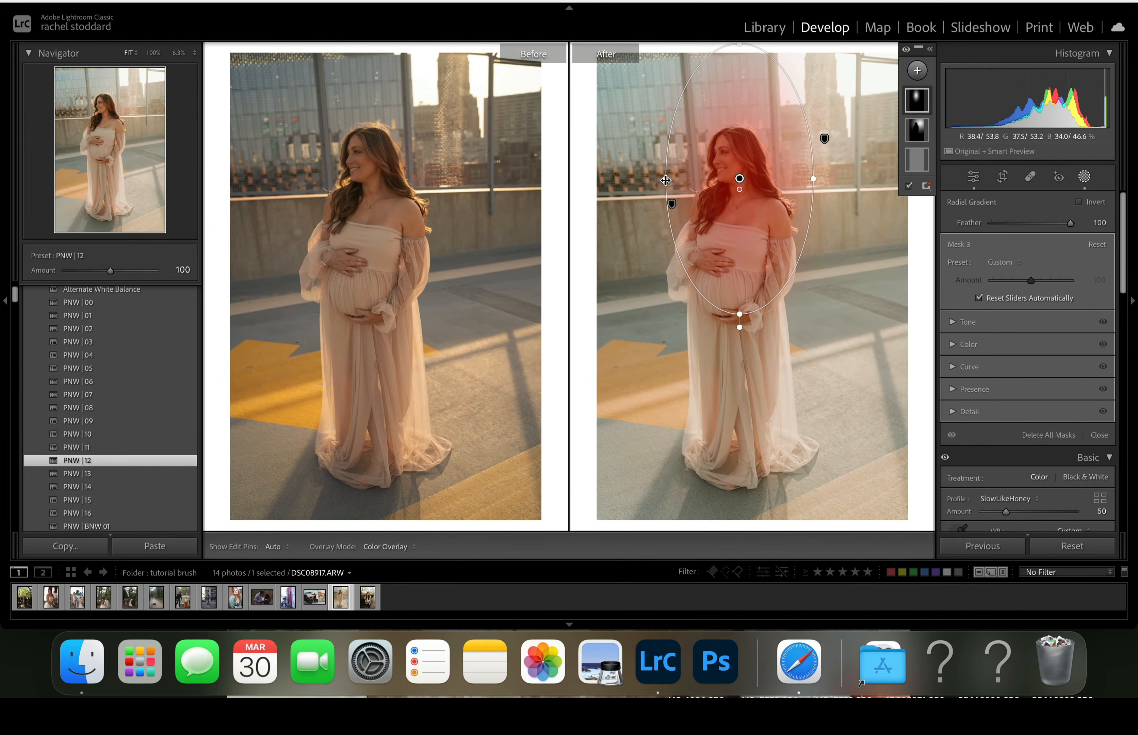
{"action": "left_click_drag", "start_coordinate": [666, 179], "coordinate": [551, 180]}
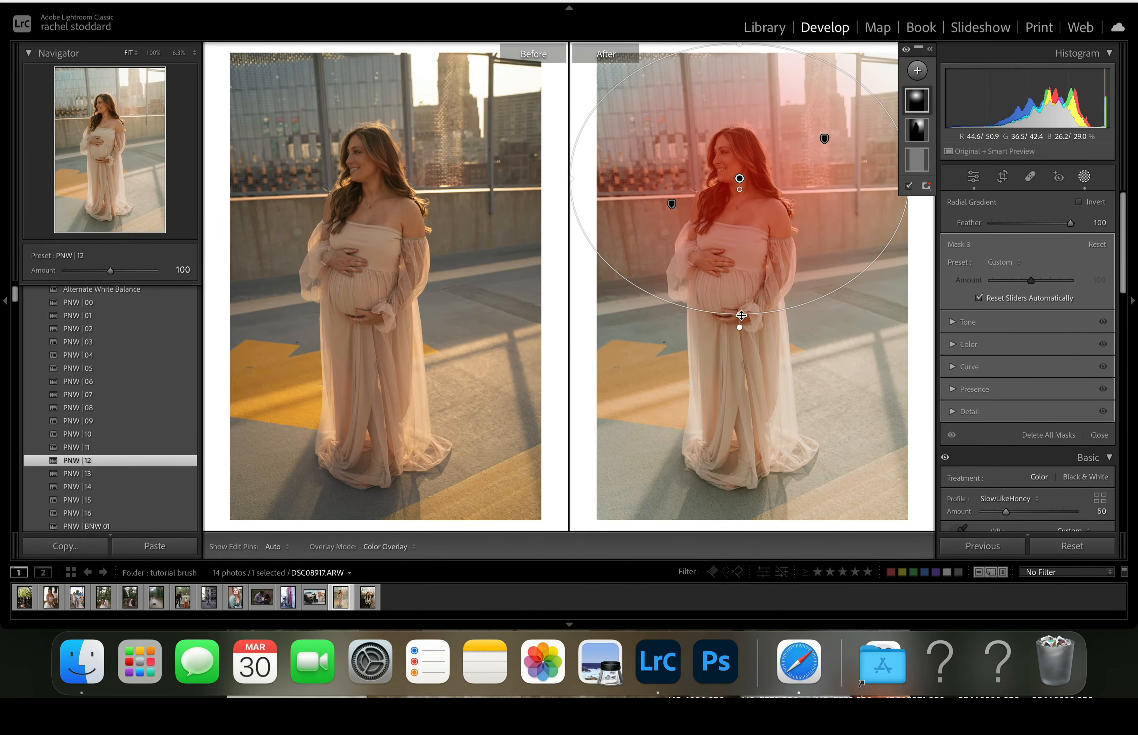
{"action": "left_click_drag", "start_coordinate": [739, 316], "coordinate": [739, 360]}
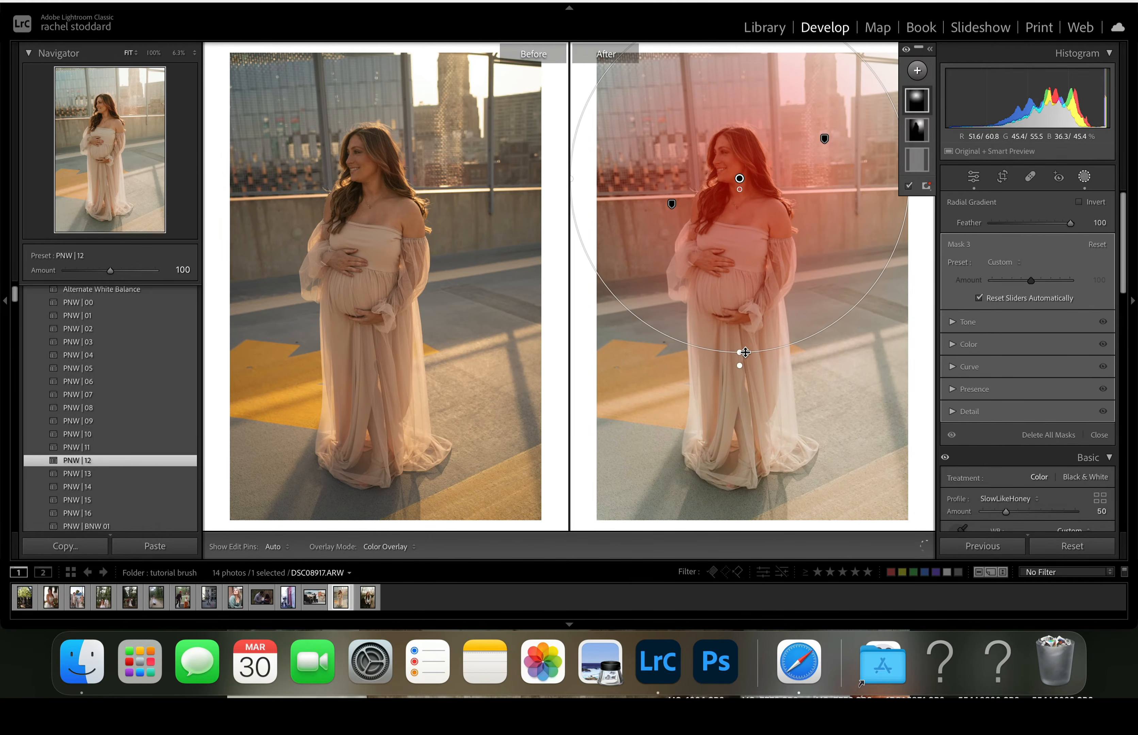
- Apply the A) Brush On Levels II preset to the new radial mask at amount 86
{"action": "left_click", "coordinate": [1002, 263]}
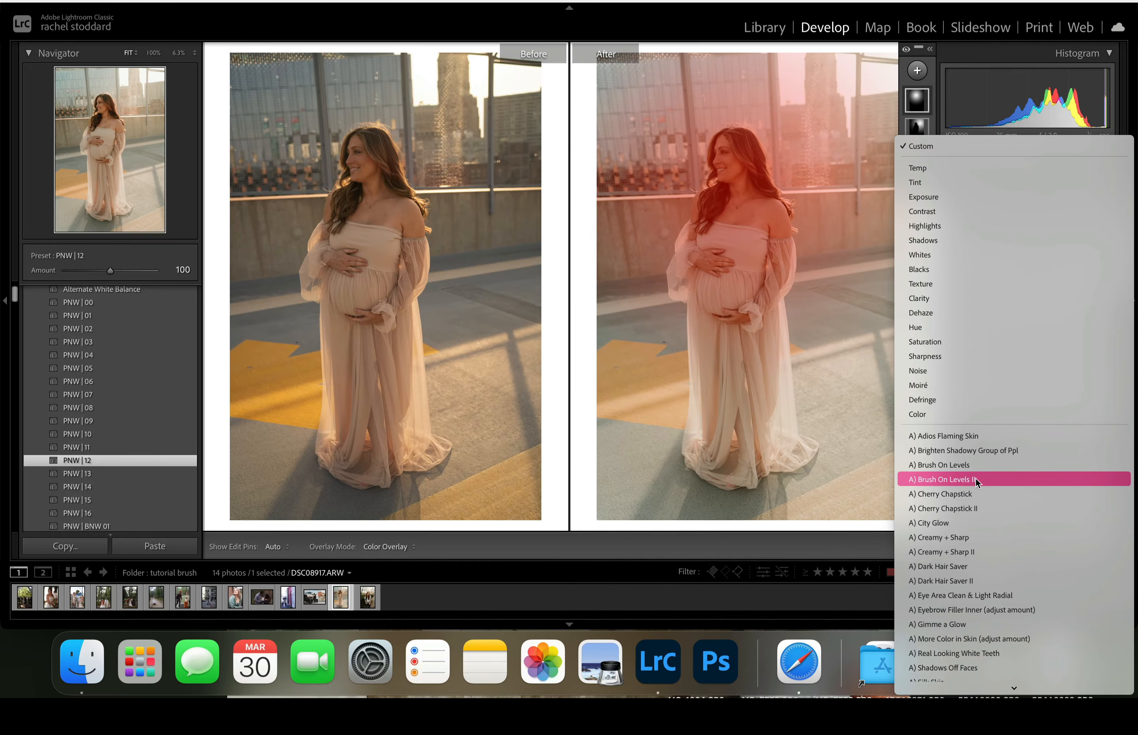
{"action": "left_click", "coordinate": [966, 480]}
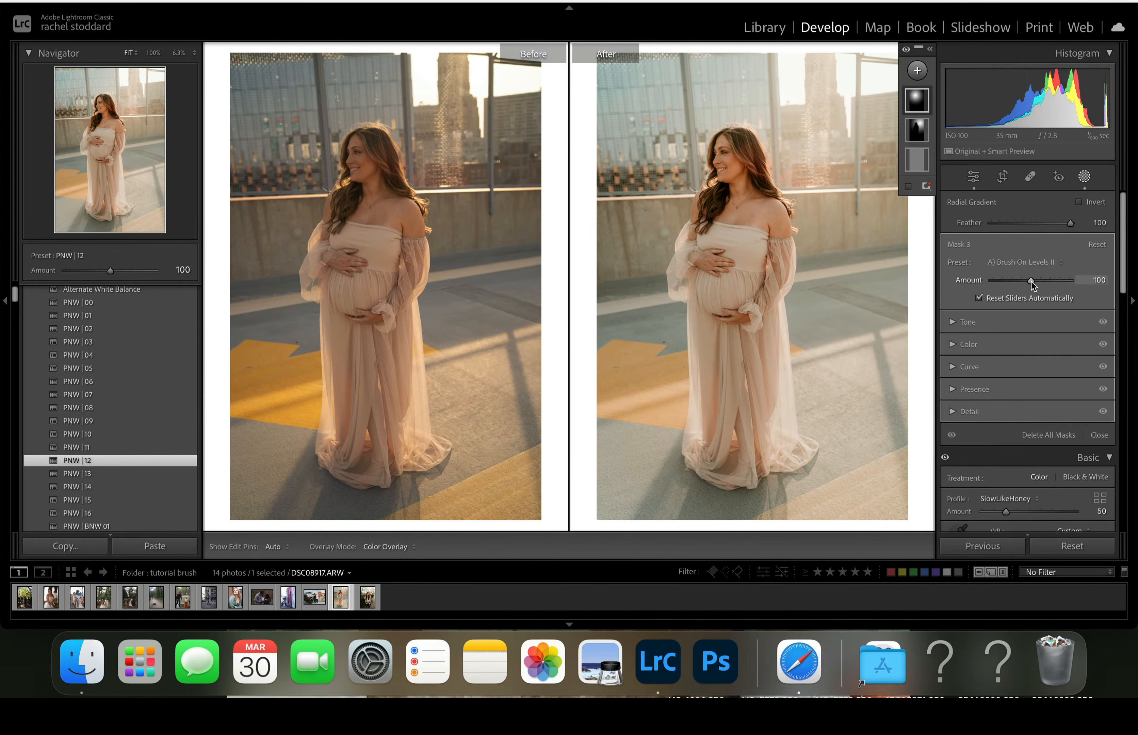
{"action": "mouse_move", "coordinate": [1032, 281]}
{"action": "left_mouse_down"}
{"action": "mouse_move", "coordinate": [989, 299]}
{"action": "mouse_move", "coordinate": [1025, 294]}
{"action": "left_mouse_up"}
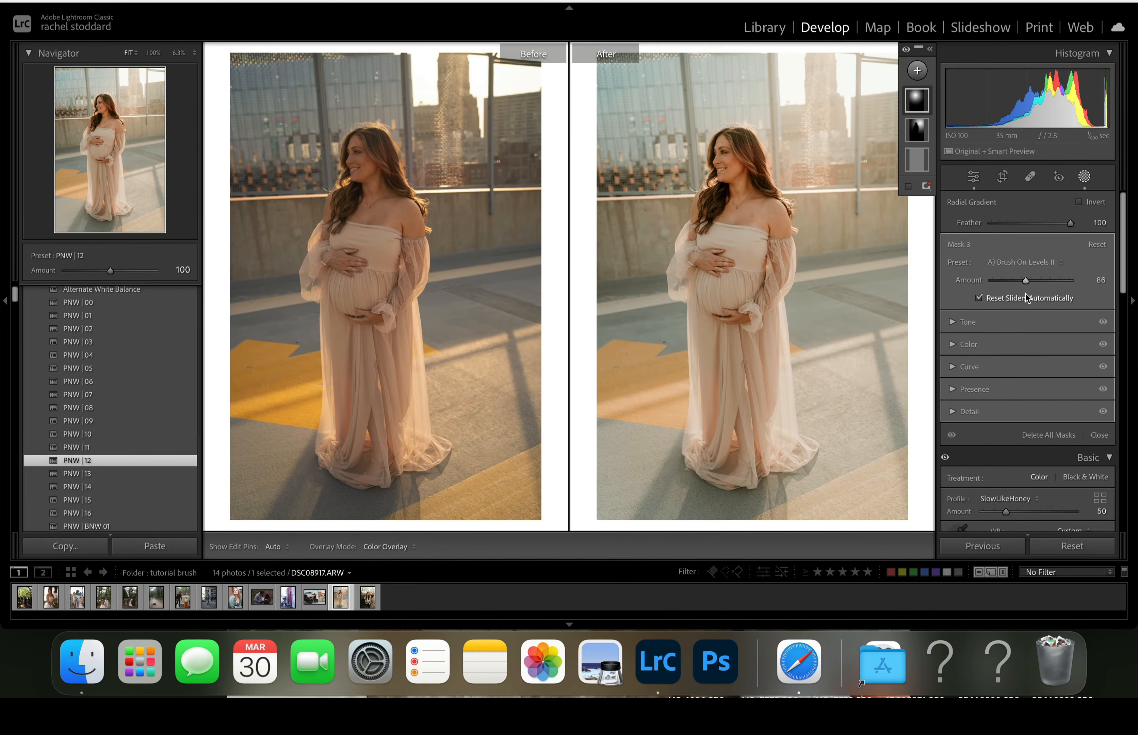
- Create a people mask for Person 1 that covers only the hair
{"action": "left_click", "coordinate": [917, 72]}
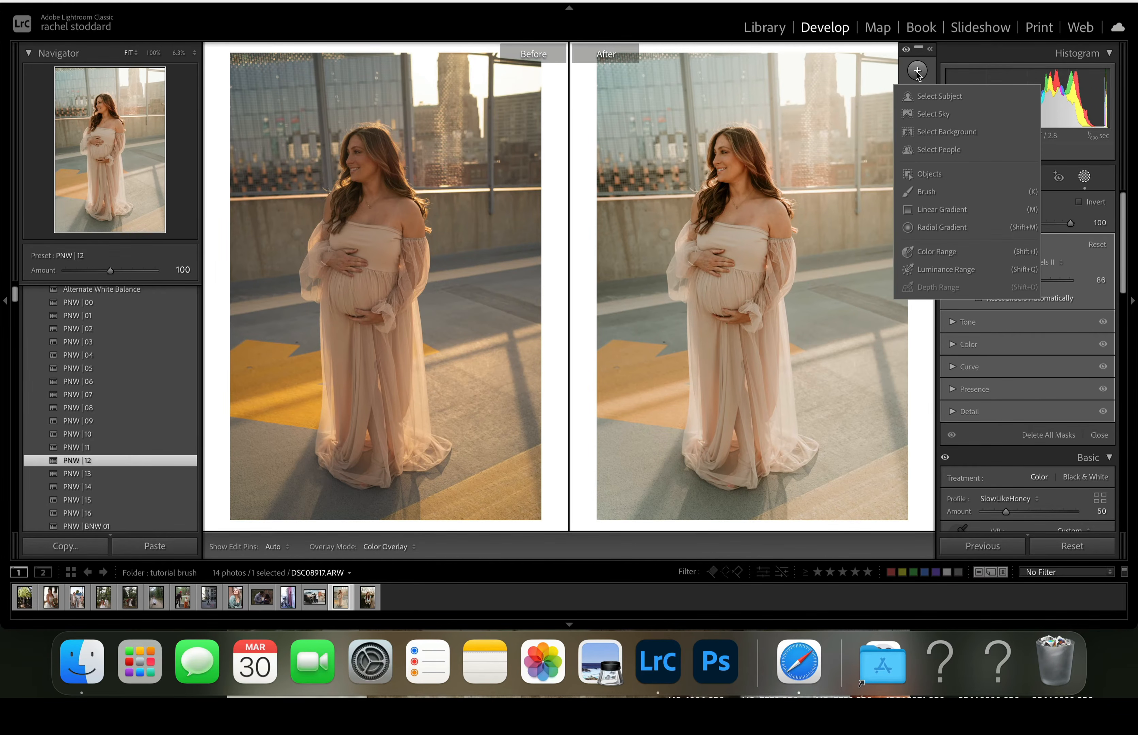
{"action": "left_click", "coordinate": [928, 150]}
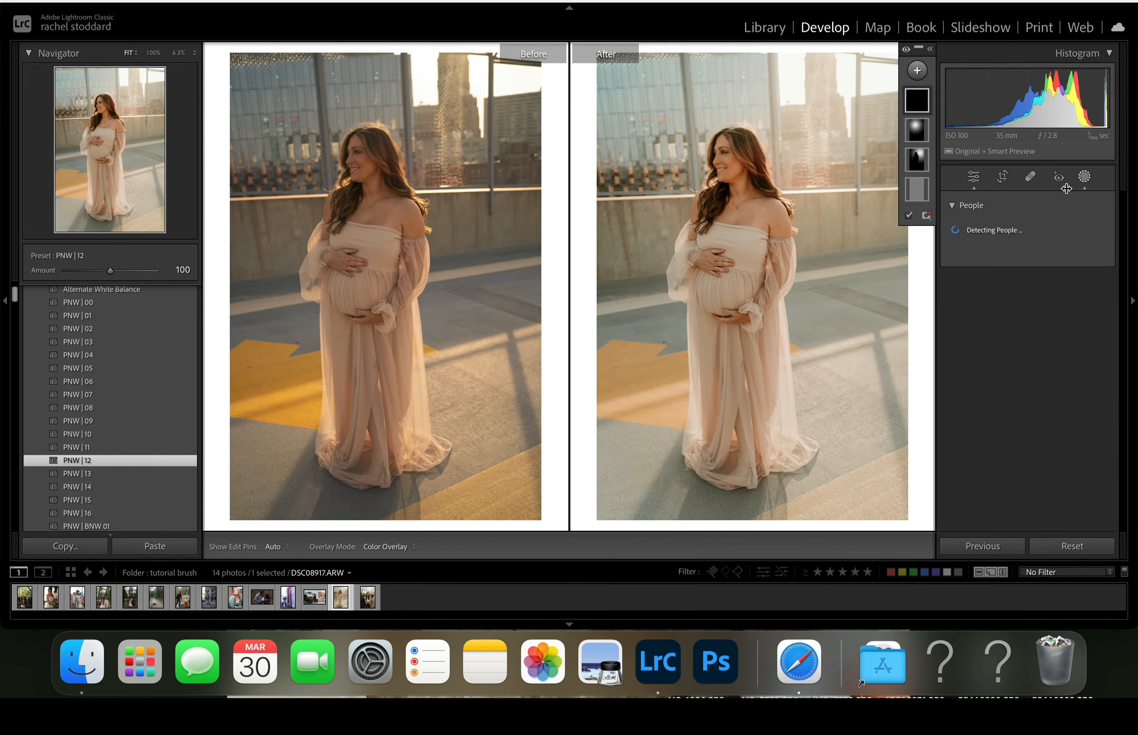
{"action": "left_click", "coordinate": [965, 241]}
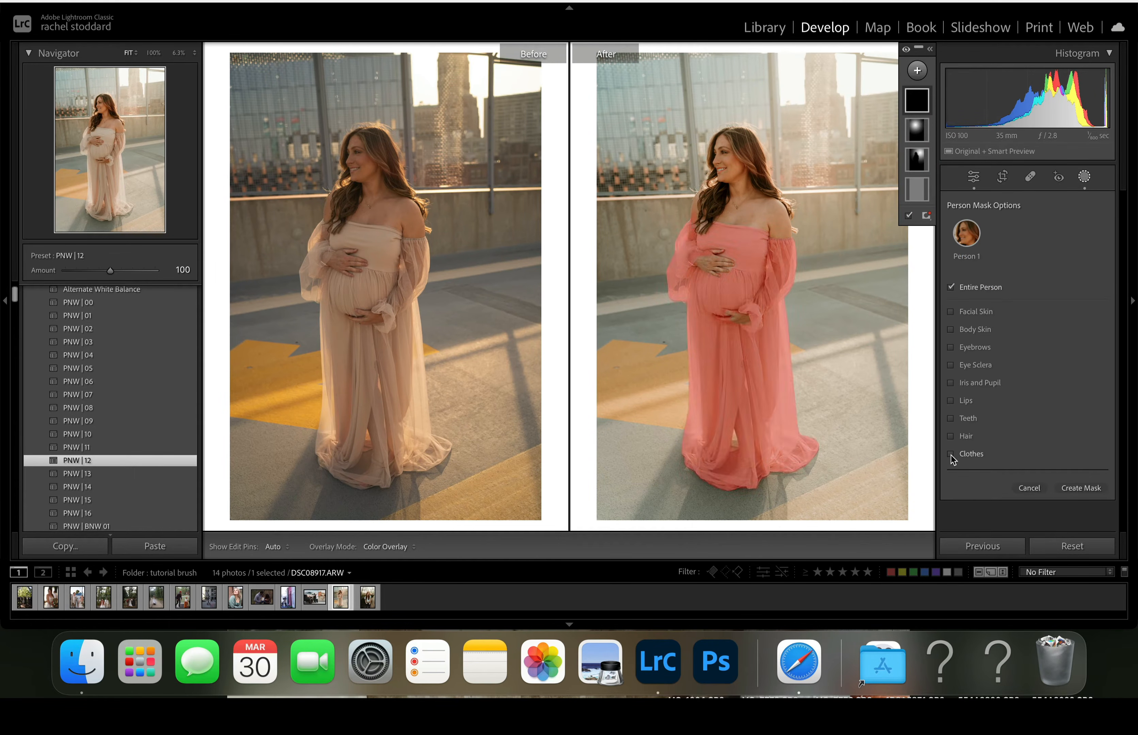
{"action": "left_click", "coordinate": [957, 435]}
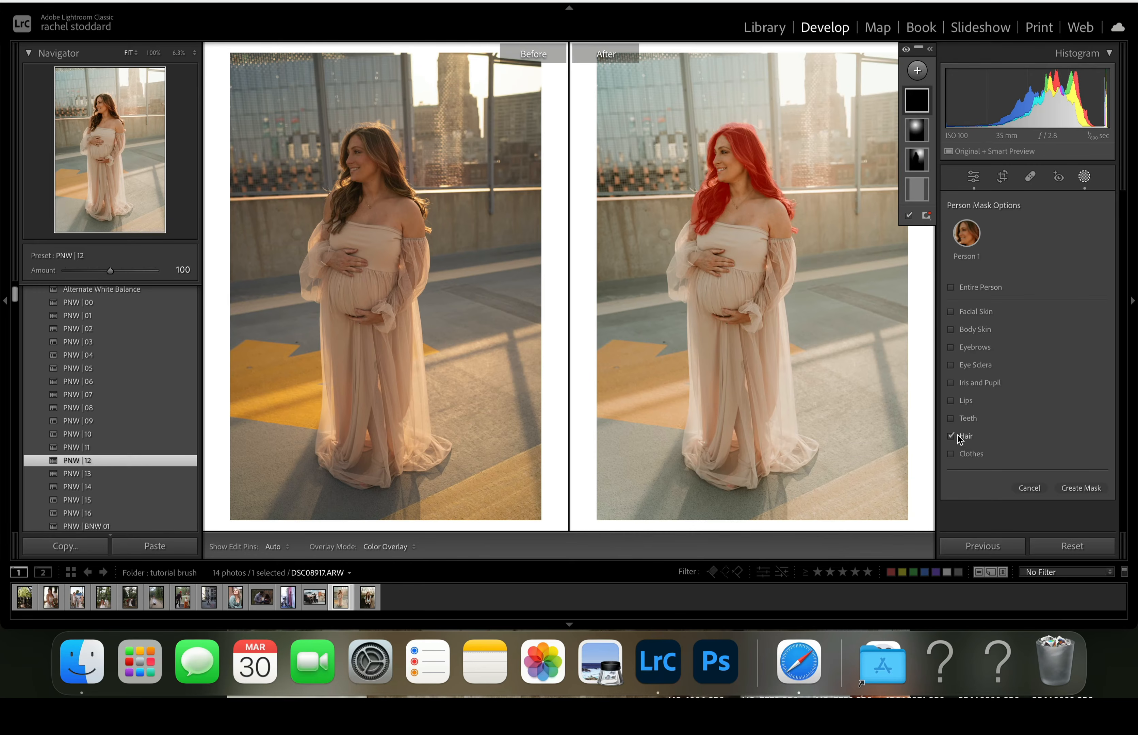
{"action": "left_click", "coordinate": [1075, 488]}
- Try the A) Dark Hair Saver preset on the hair mask and adjust its amount
{"action": "left_click", "coordinate": [1015, 240]}
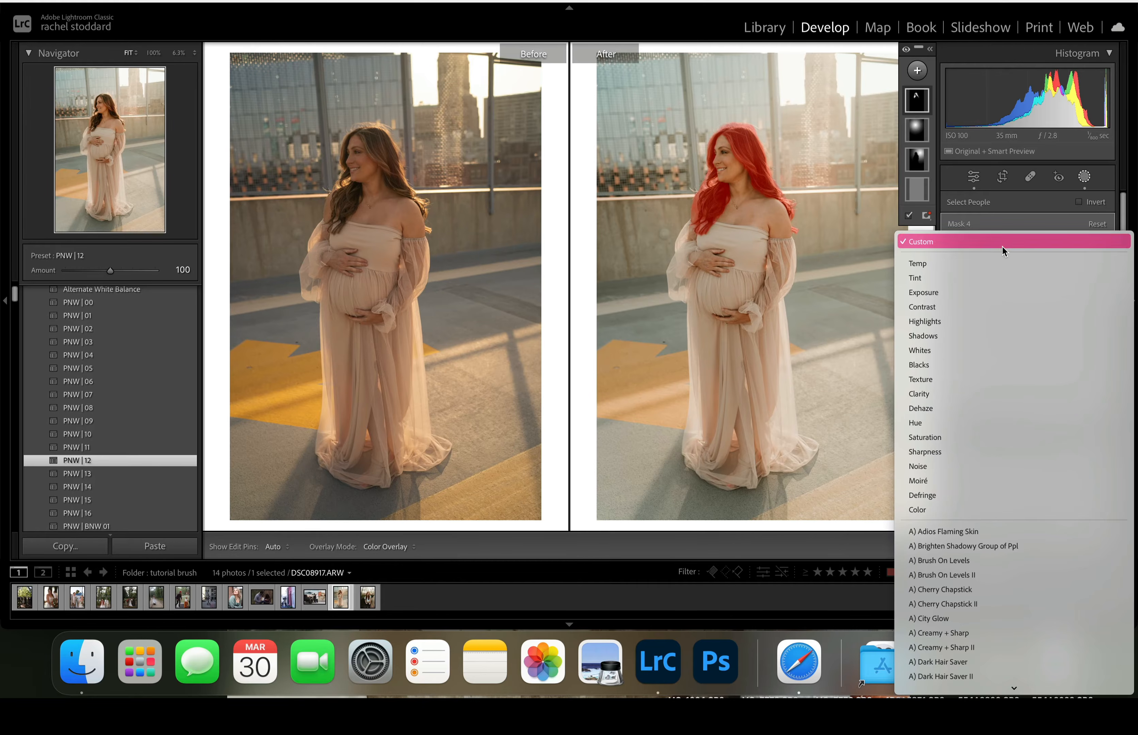
{"action": "scroll", "coordinate": [1003, 453], "scroll_direction": "down", "scroll_amount": 2}
{"action": "scroll", "coordinate": [1003, 453], "scroll_direction": "down", "scroll_amount": 2}
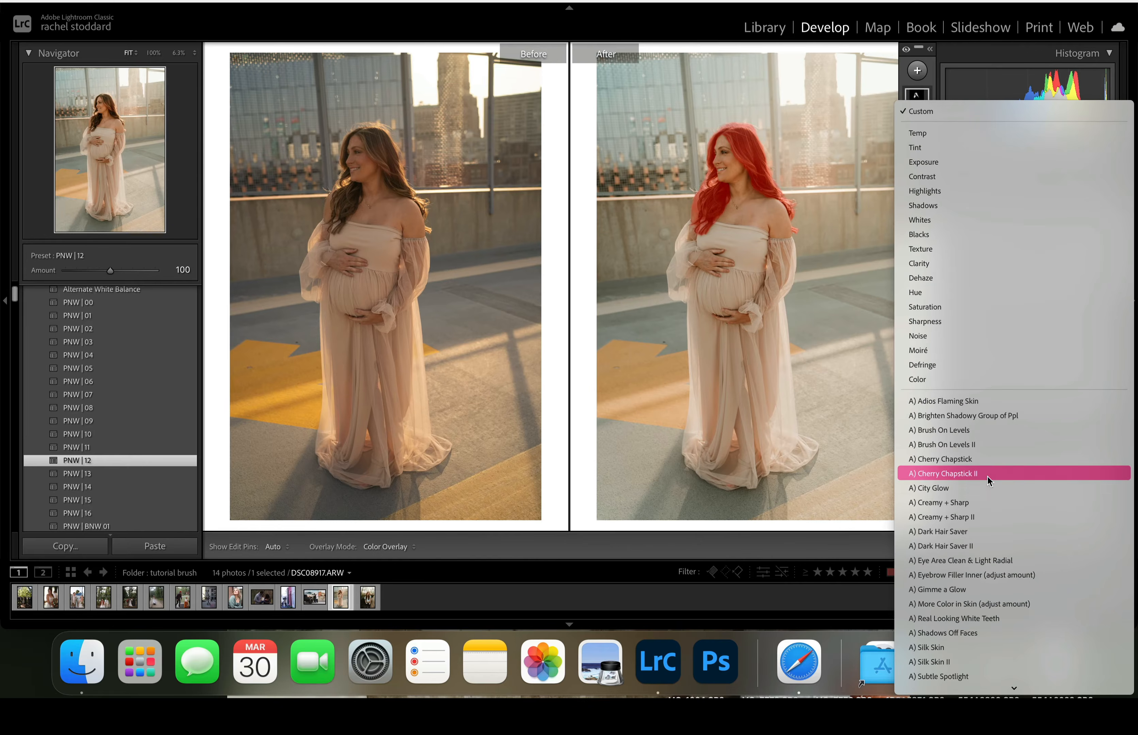
{"action": "left_click", "coordinate": [945, 537]}
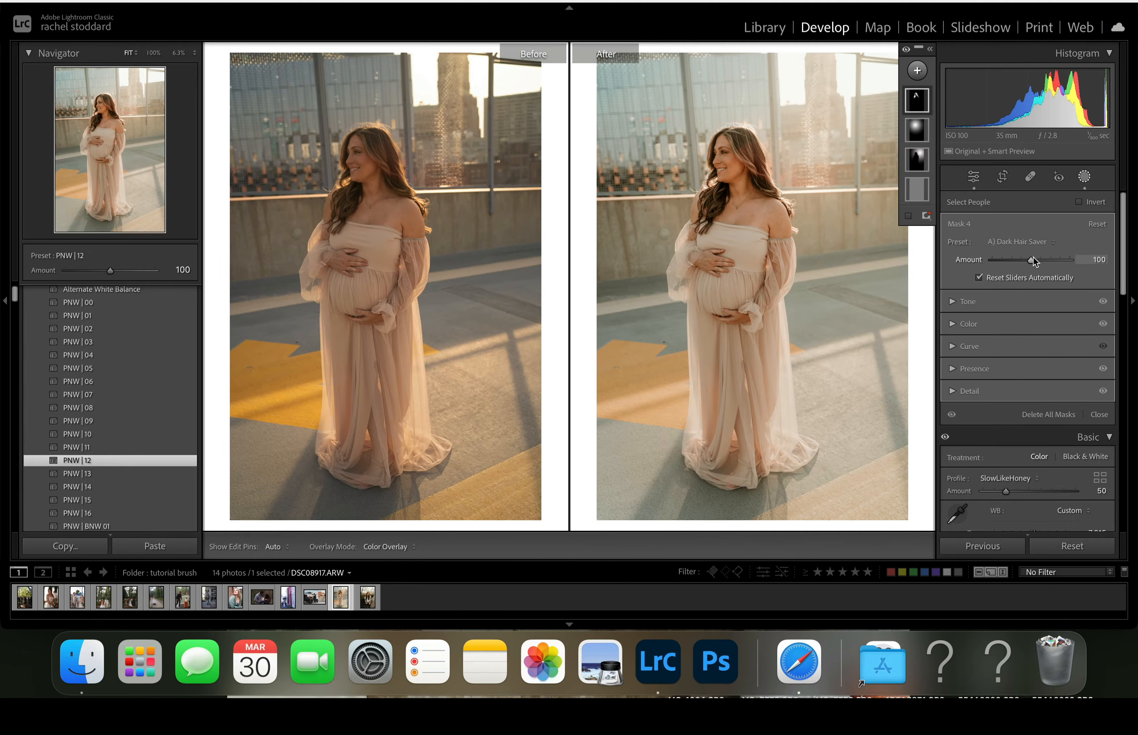
{"action": "left_click_drag", "start_coordinate": [1033, 260], "coordinate": [1024, 290]}
- Apply the A) Dark Hair Saver II preset to the hair mask at amount 38
{"action": "left_click", "coordinate": [1016, 242]}
{"action": "left_click", "coordinate": [995, 256]}
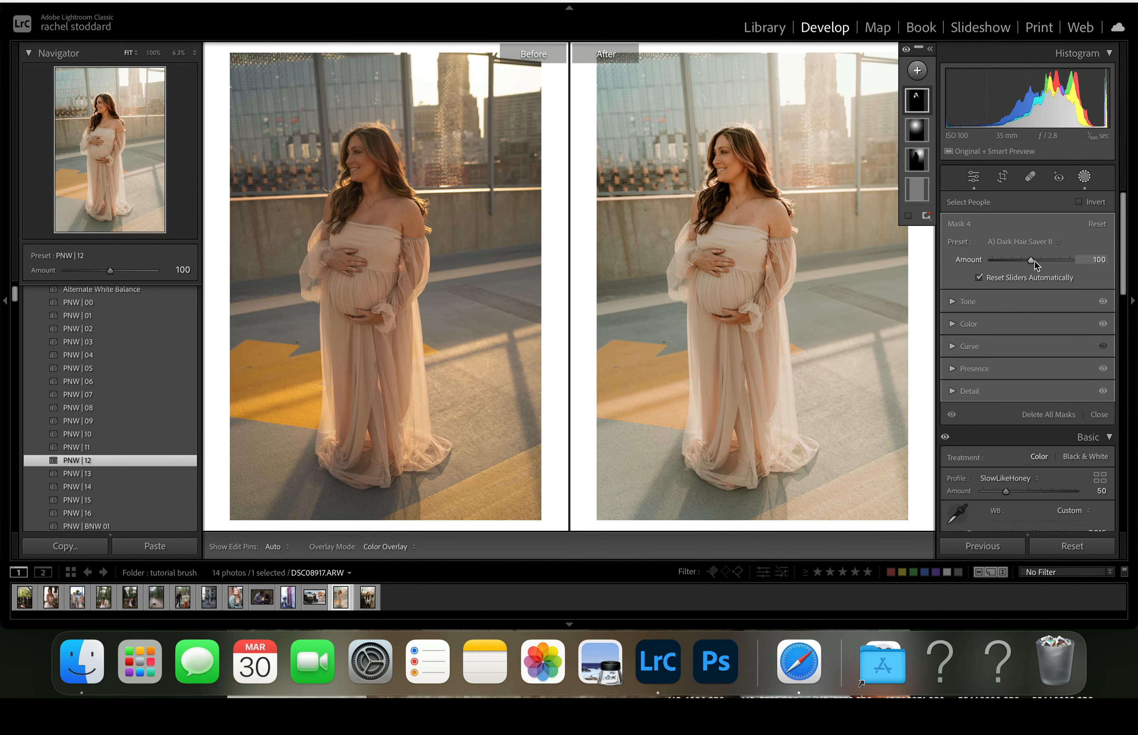
{"action": "left_click_drag", "start_coordinate": [1031, 261], "coordinate": [1012, 276]}
{"action": "left_click_drag", "start_coordinate": [1016, 258], "coordinate": [1007, 260]}
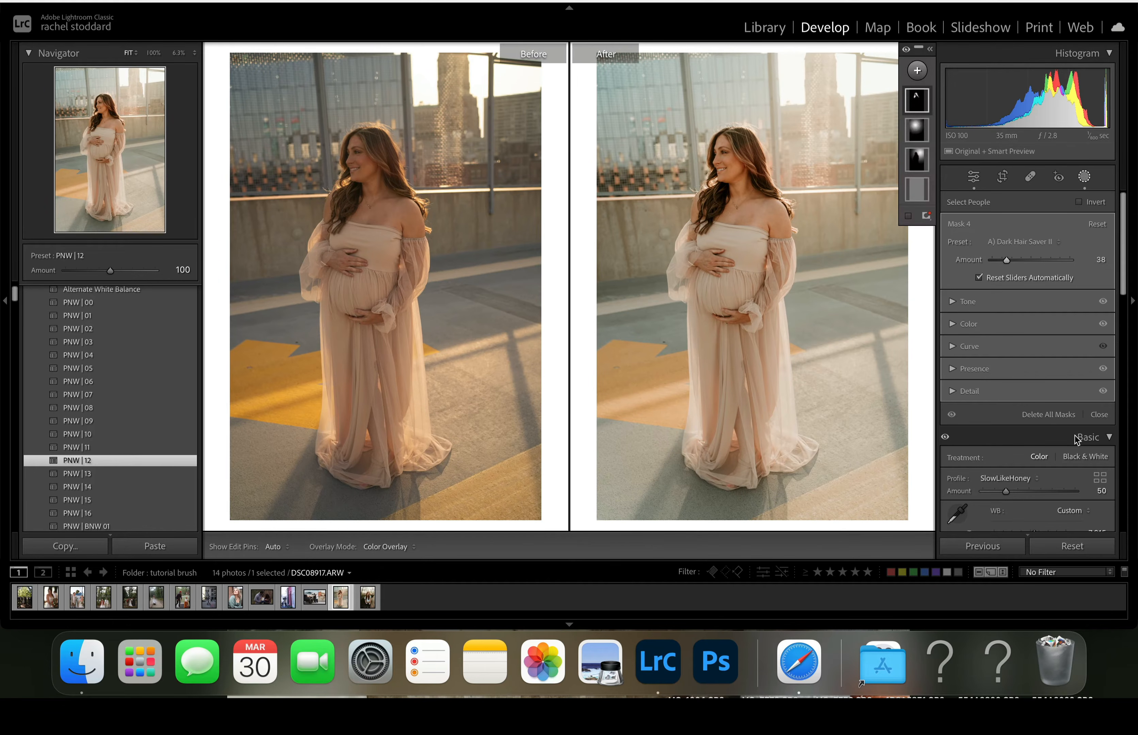
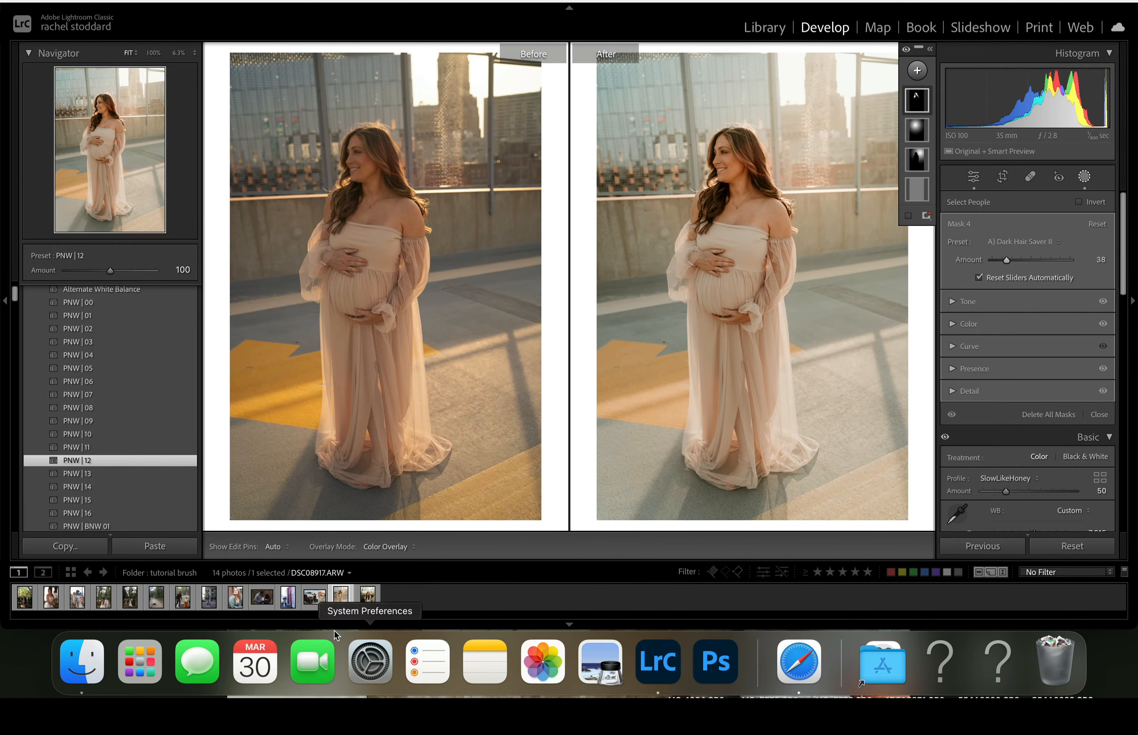
- Open the street photo of the walking couple and set its exposure to +0.70 and temperature to 6,998
{"action": "left_click", "coordinate": [211, 607]}
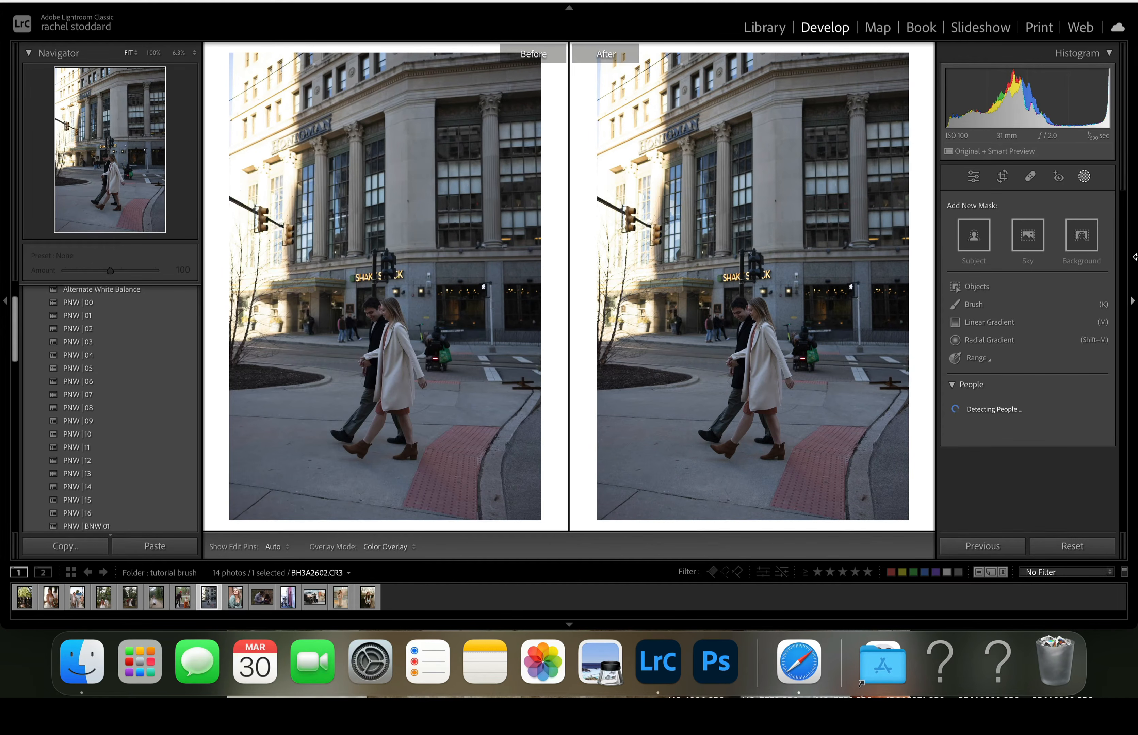
{"action": "left_click", "coordinate": [1085, 177]}
{"action": "left_click_drag", "start_coordinate": [1031, 339], "coordinate": [1037, 341]}
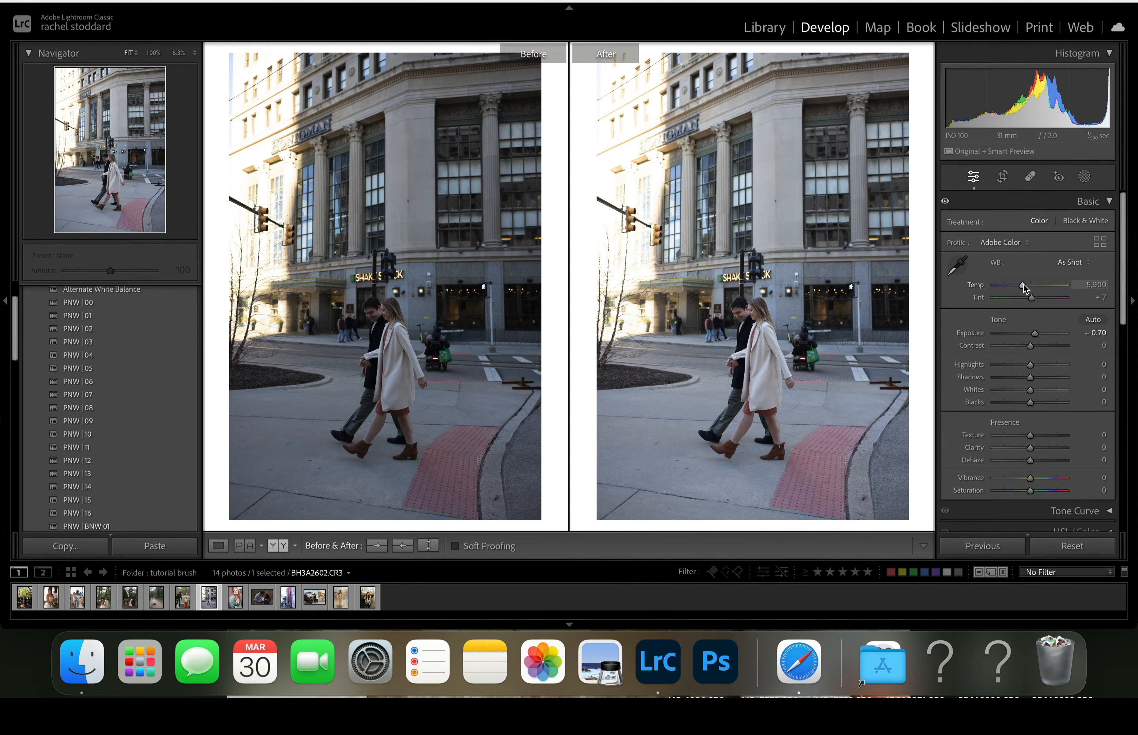
{"action": "left_click_drag", "start_coordinate": [1023, 284], "coordinate": [1031, 287]}
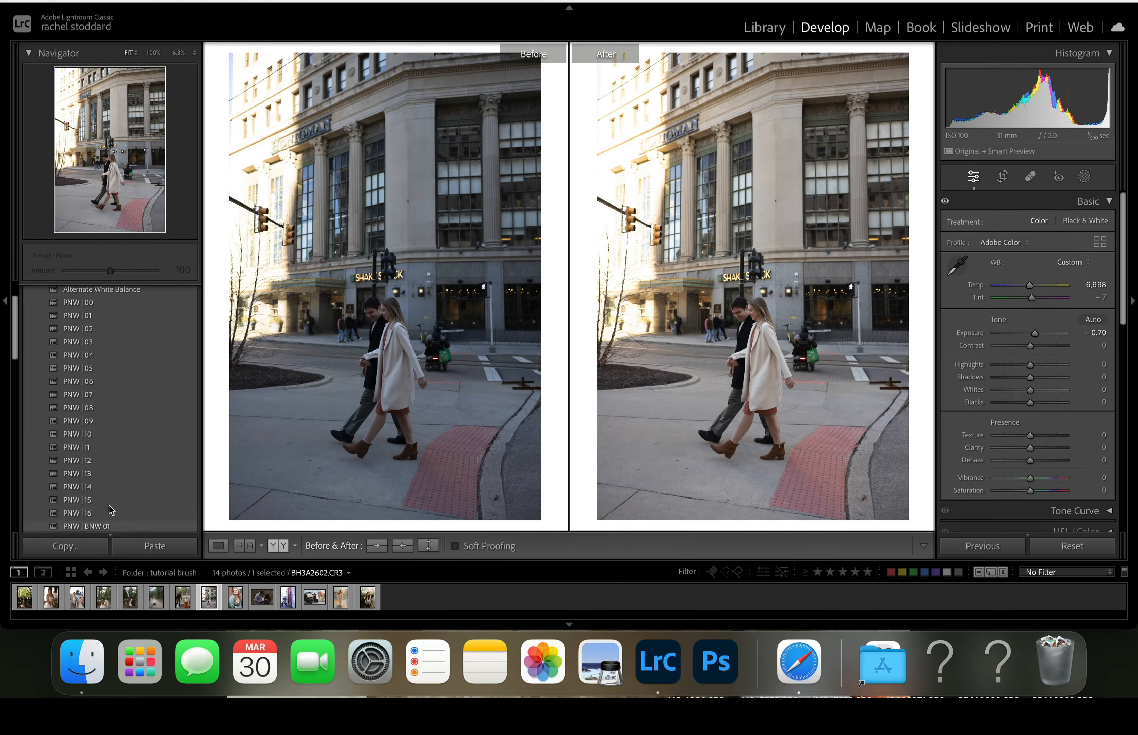
- Try the PNW | 12 preset on the street photo and replace it with PNW | 15
{"action": "left_click", "coordinate": [95, 461]}
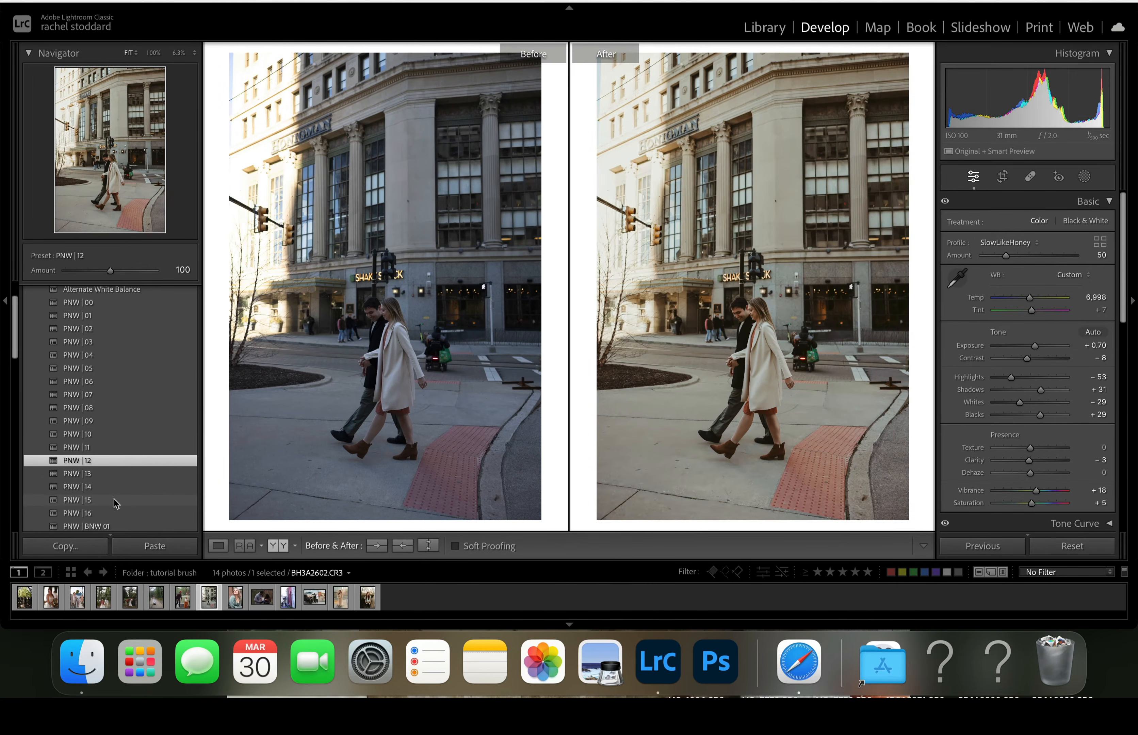
{"action": "left_click", "coordinate": [82, 501]}
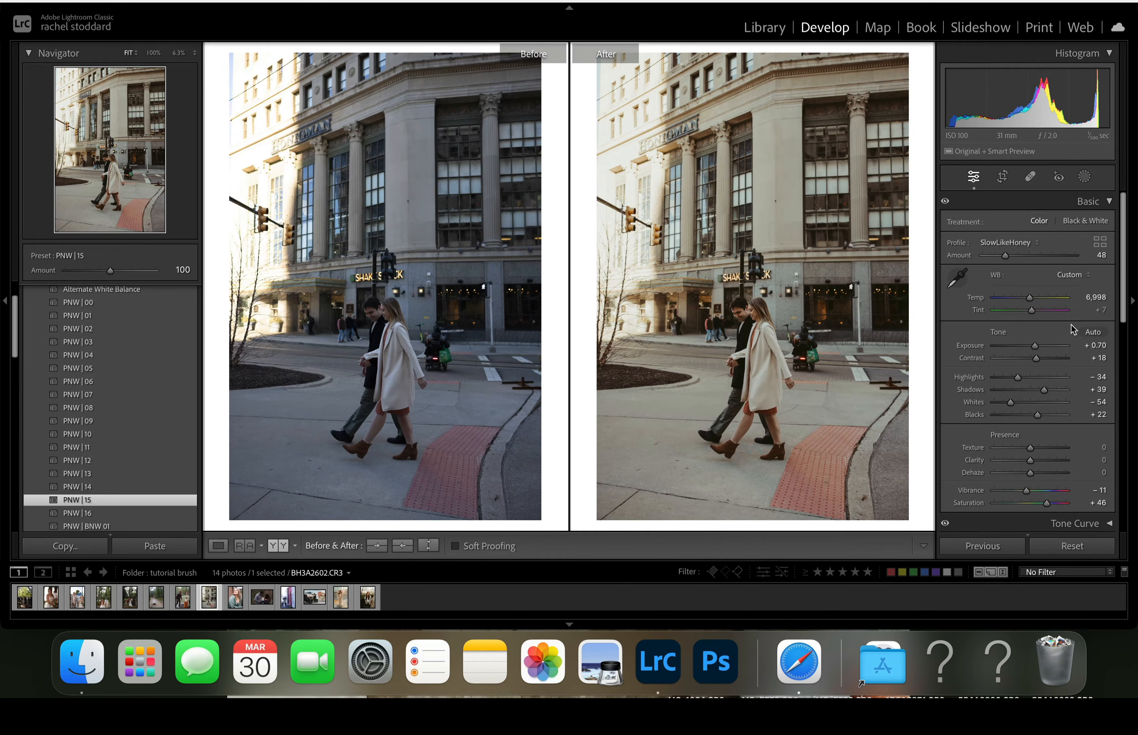
- Create a brush mask at size 100 that covers the entire street photo
{"action": "left_click", "coordinate": [1085, 177]}
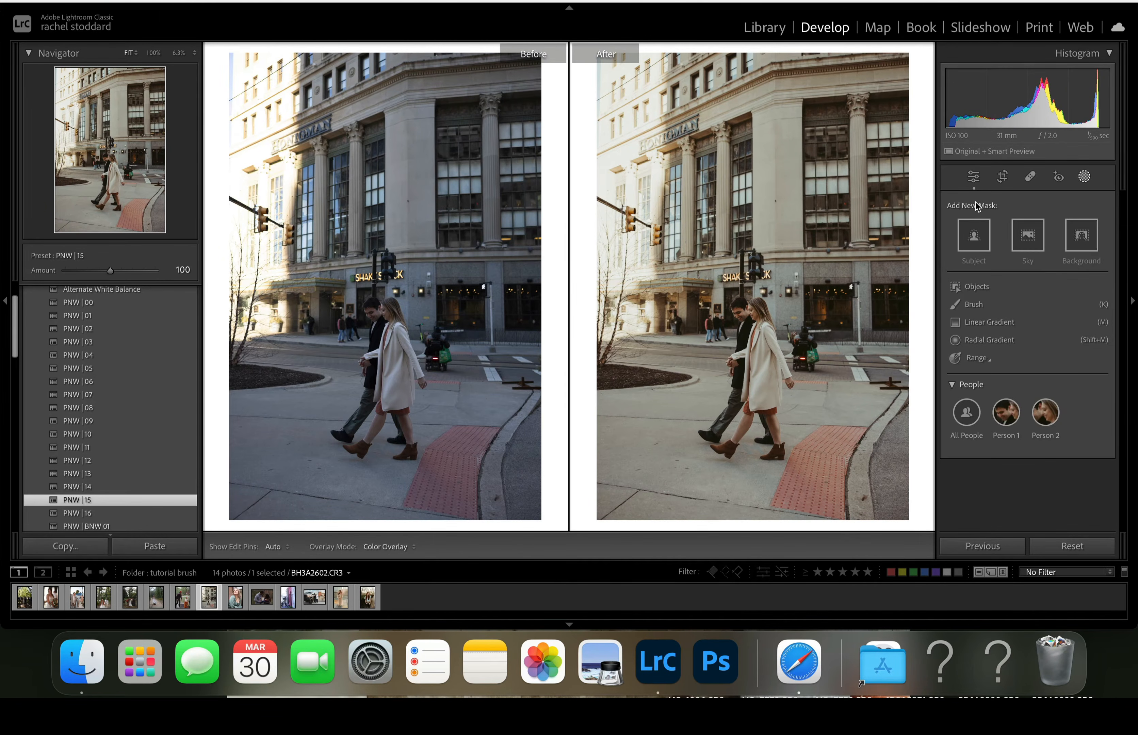
{"action": "left_click", "coordinate": [975, 305]}
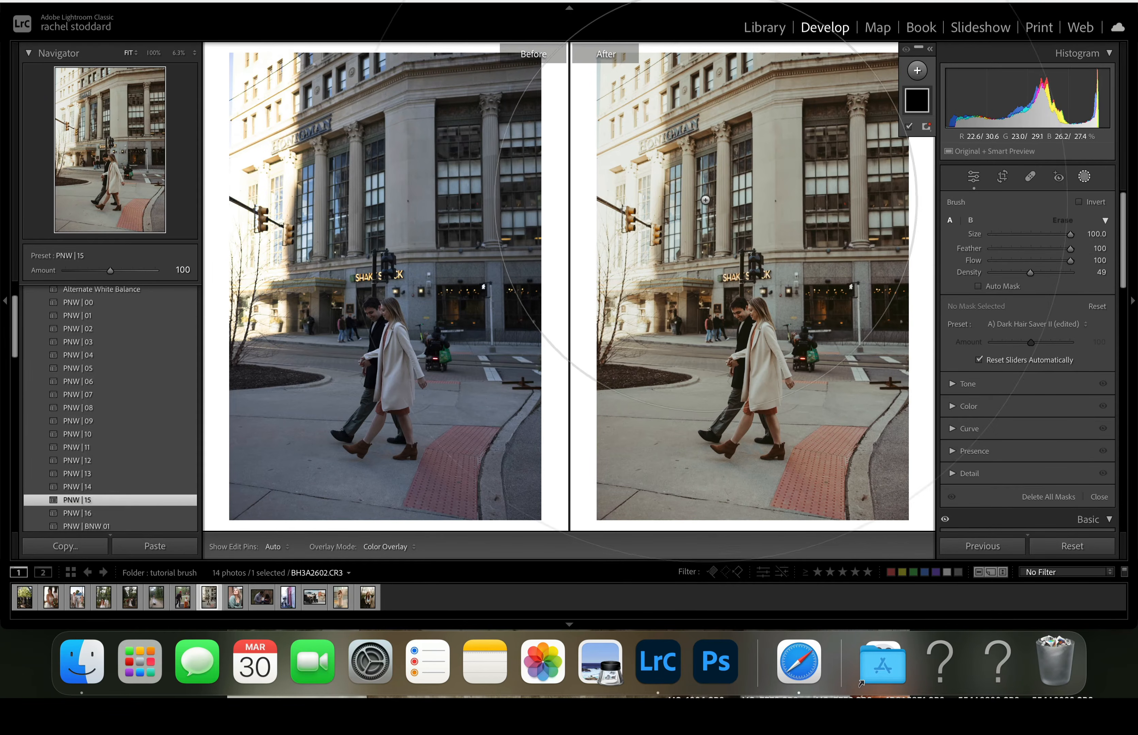
{"action": "mouse_move", "coordinate": [653, 189]}
{"action": "left_mouse_down"}
{"action": "mouse_move", "coordinate": [674, 187]}
{"action": "mouse_move", "coordinate": [793, 434]}
{"action": "mouse_move", "coordinate": [661, 141]}
{"action": "mouse_move", "coordinate": [837, 417]}
{"action": "mouse_move", "coordinate": [717, 120]}
{"action": "mouse_move", "coordinate": [760, 98]}
{"action": "left_mouse_up"}
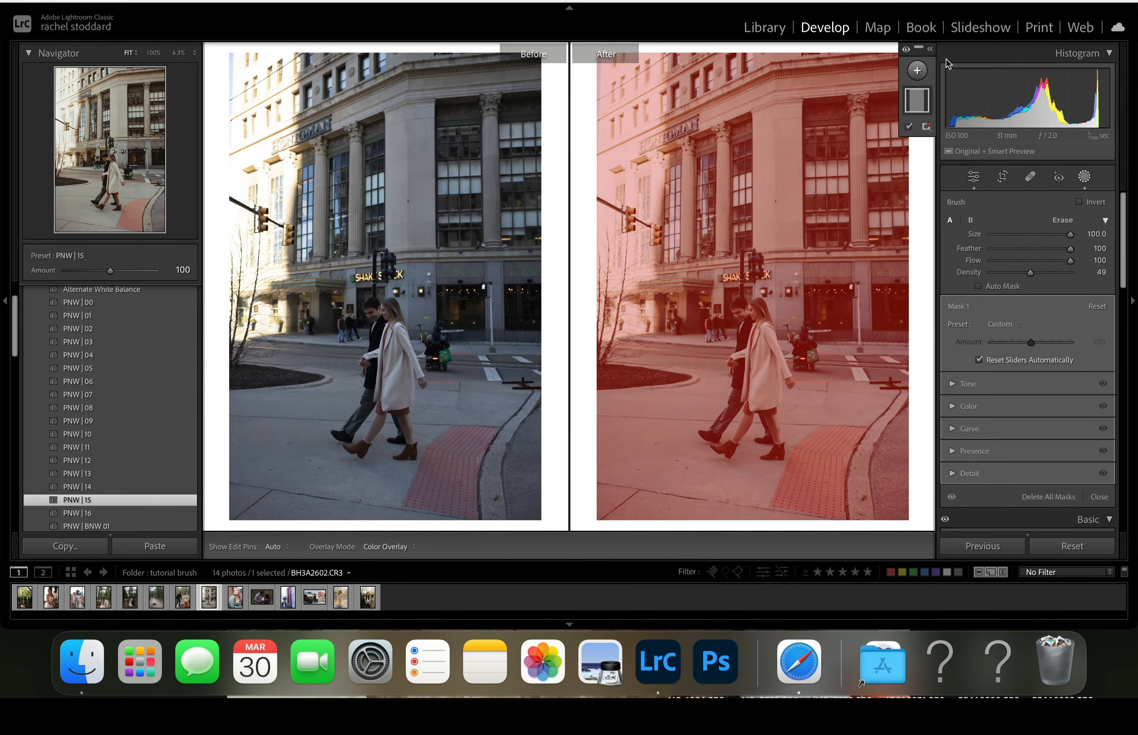
- Apply the A) City Glow preset to the full-photo brush mask at amount 93, with the mask overlay hidden
{"action": "left_click", "coordinate": [1005, 325]}
{"action": "scroll", "coordinate": [1011, 488], "scroll_direction": "down", "scroll_amount": 5}
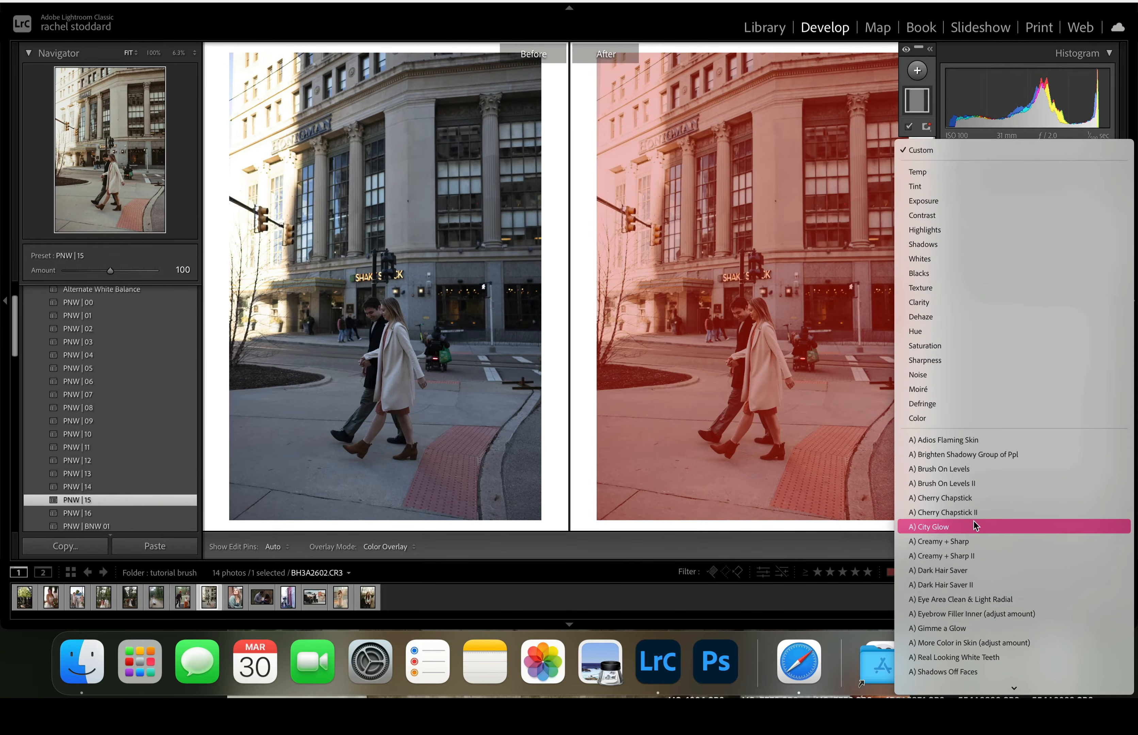
{"action": "left_click", "coordinate": [970, 526]}
{"action": "key", "text": "o"}
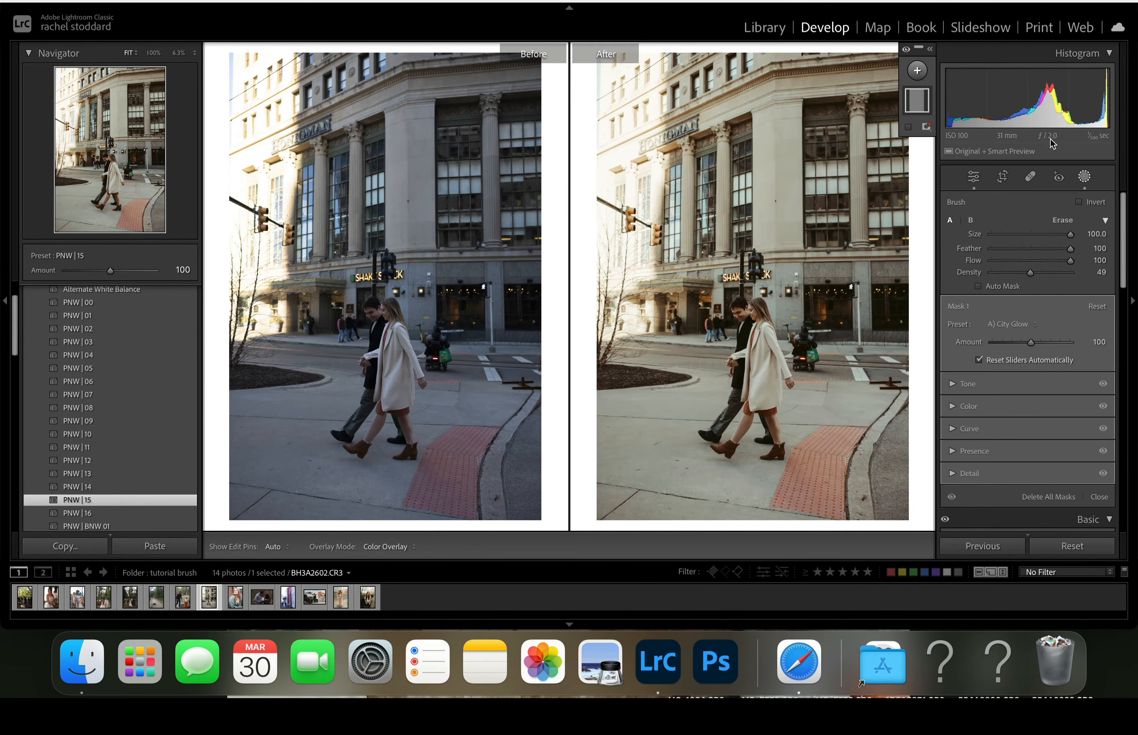
{"action": "left_click_drag", "start_coordinate": [1031, 342], "coordinate": [1068, 355]}
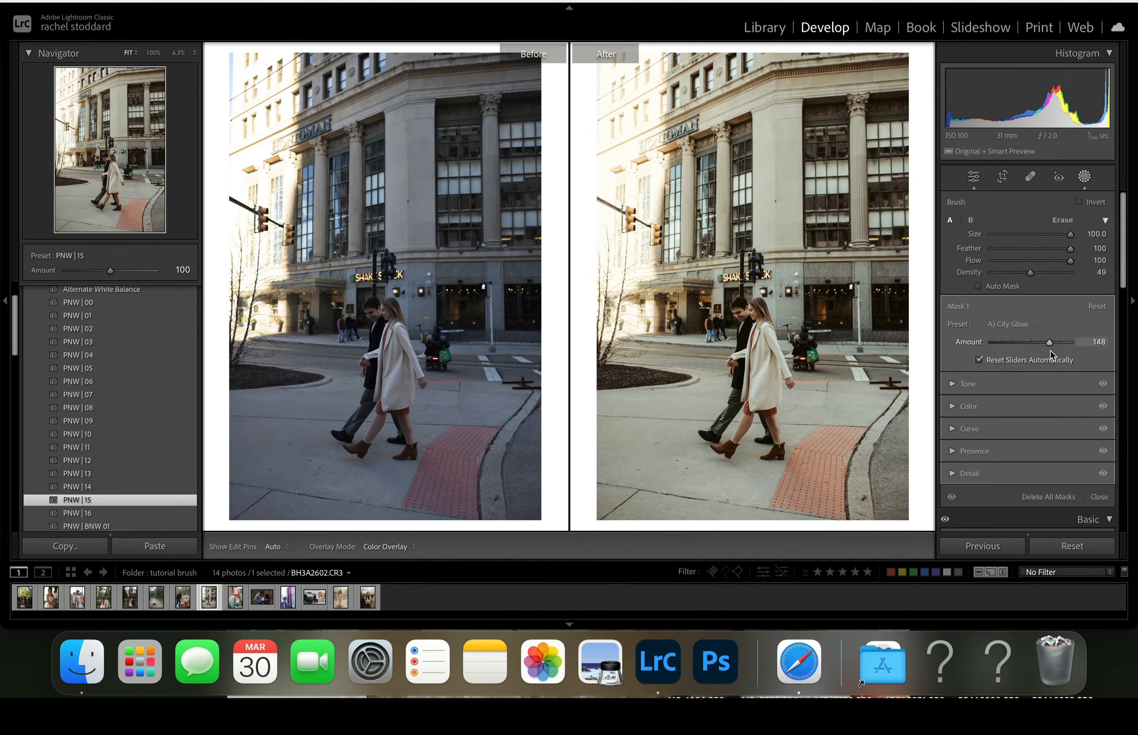
{"action": "left_click_drag", "start_coordinate": [1054, 346], "coordinate": [1119, 345]}
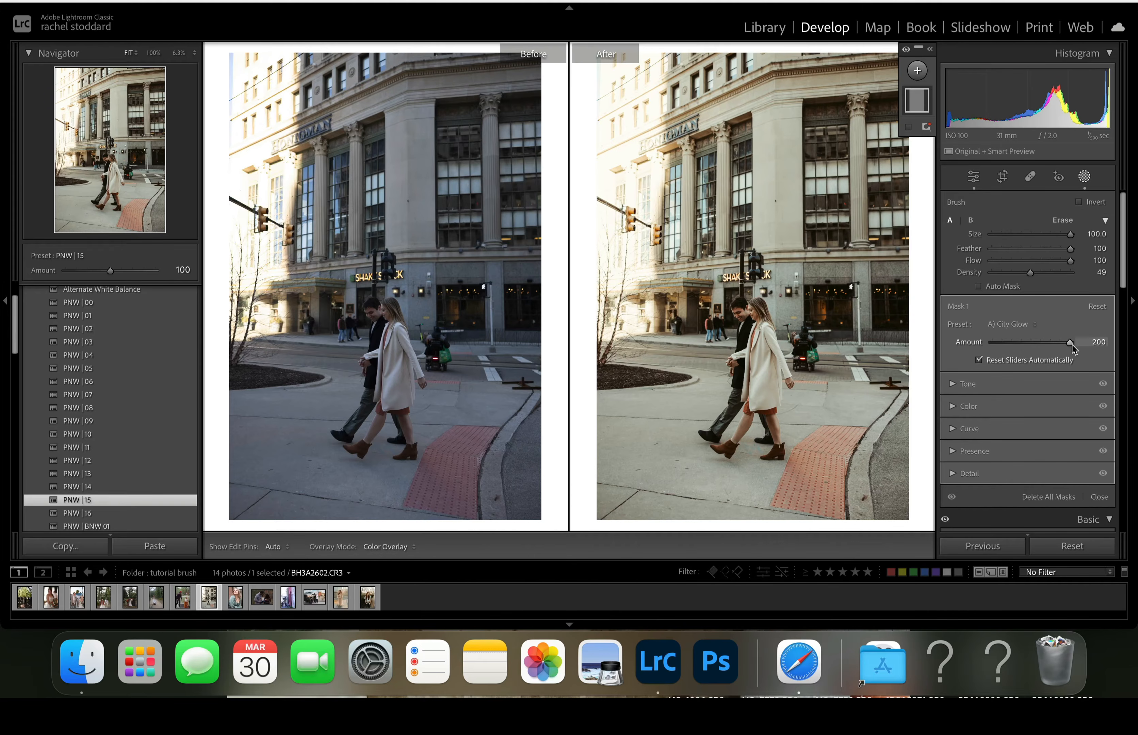
{"action": "left_click_drag", "start_coordinate": [1072, 345], "coordinate": [1028, 344]}
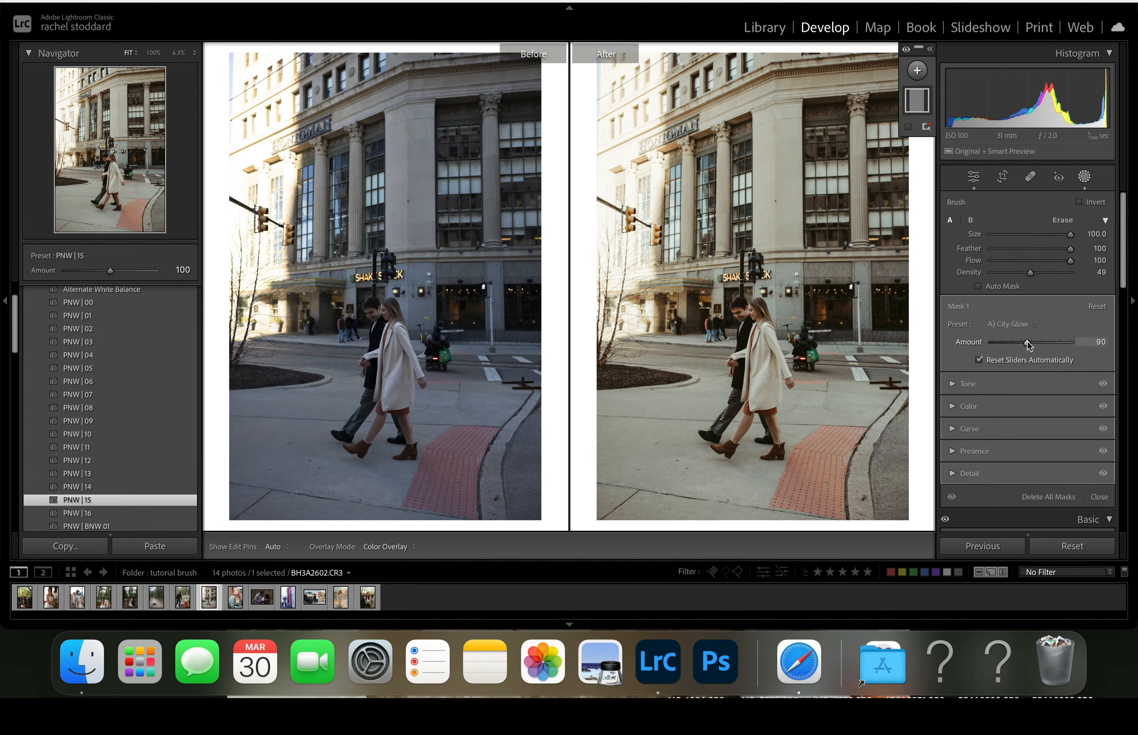
{"action": "mouse_move", "coordinate": [1026, 343]}
{"action": "left_mouse_down"}
{"action": "mouse_move", "coordinate": [971, 352]}
{"action": "mouse_move", "coordinate": [1060, 345]}
{"action": "mouse_move", "coordinate": [994, 359]}
{"action": "mouse_move", "coordinate": [1030, 364]}
{"action": "left_mouse_up"}
- Add grain to the street photo with amount 22 and size 57
{"action": "scroll", "coordinate": [1057, 341], "scroll_direction": "down", "scroll_amount": 1}
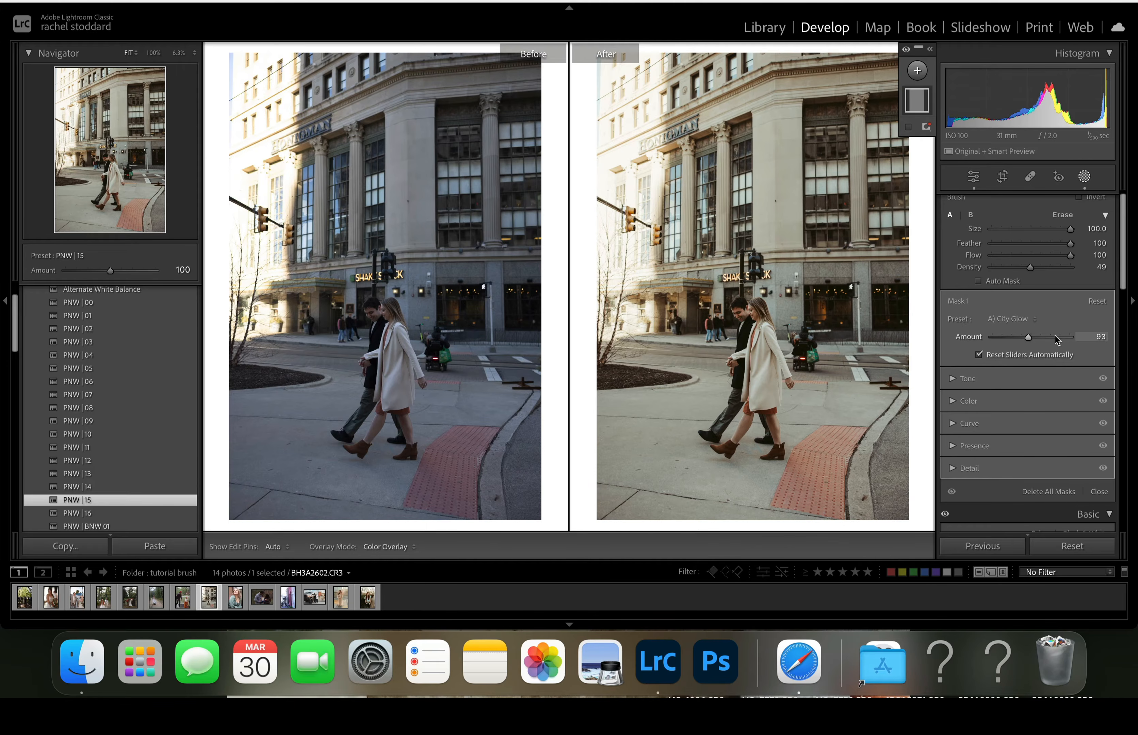
{"action": "scroll", "coordinate": [1058, 340], "scroll_direction": "up", "scroll_amount": 1}
{"action": "scroll", "coordinate": [1056, 339], "scroll_direction": "down", "scroll_amount": 15}
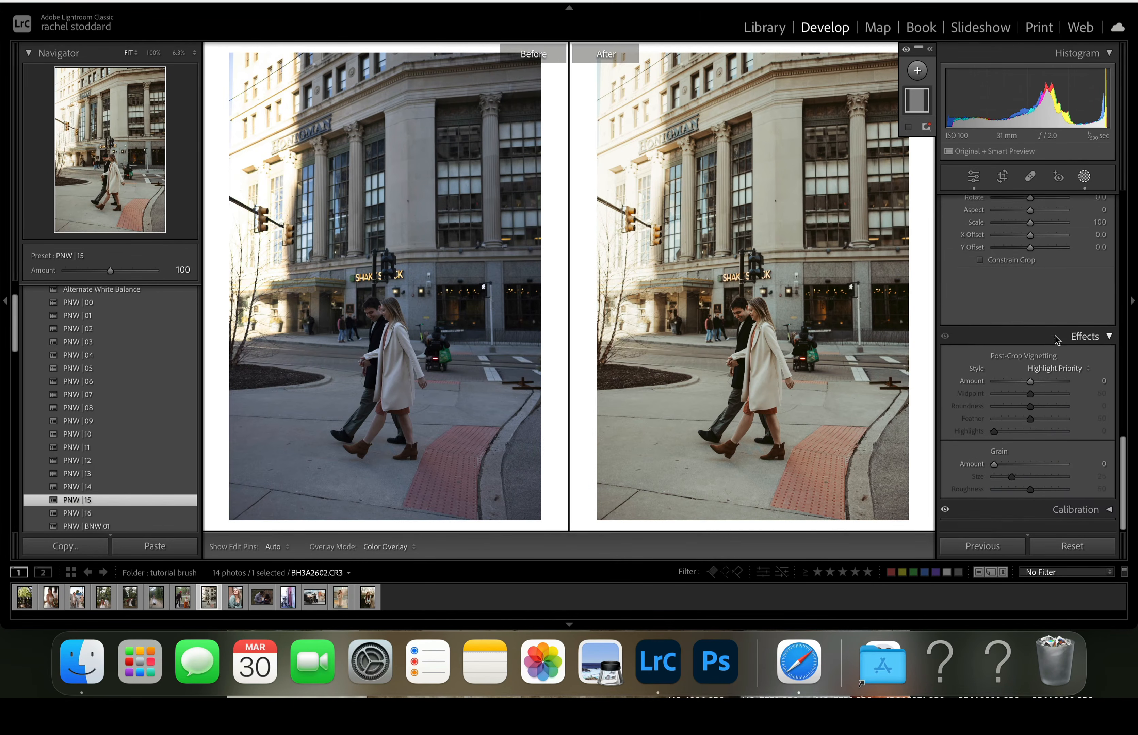
{"action": "left_click_drag", "start_coordinate": [995, 470], "coordinate": [1036, 485]}
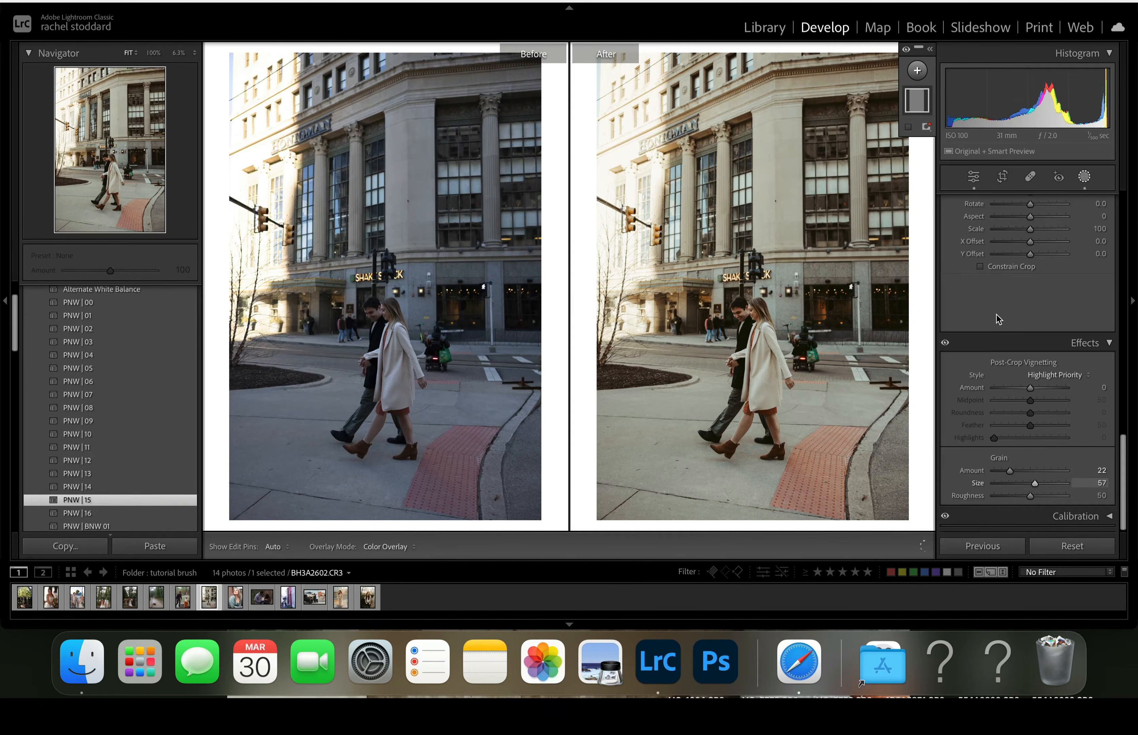
- Set the street photo's overall clarity to -16
{"action": "scroll", "coordinate": [1034, 262], "scroll_direction": "up", "scroll_amount": 10}
{"action": "scroll", "coordinate": [1036, 258], "scroll_direction": "up", "scroll_amount": 5}
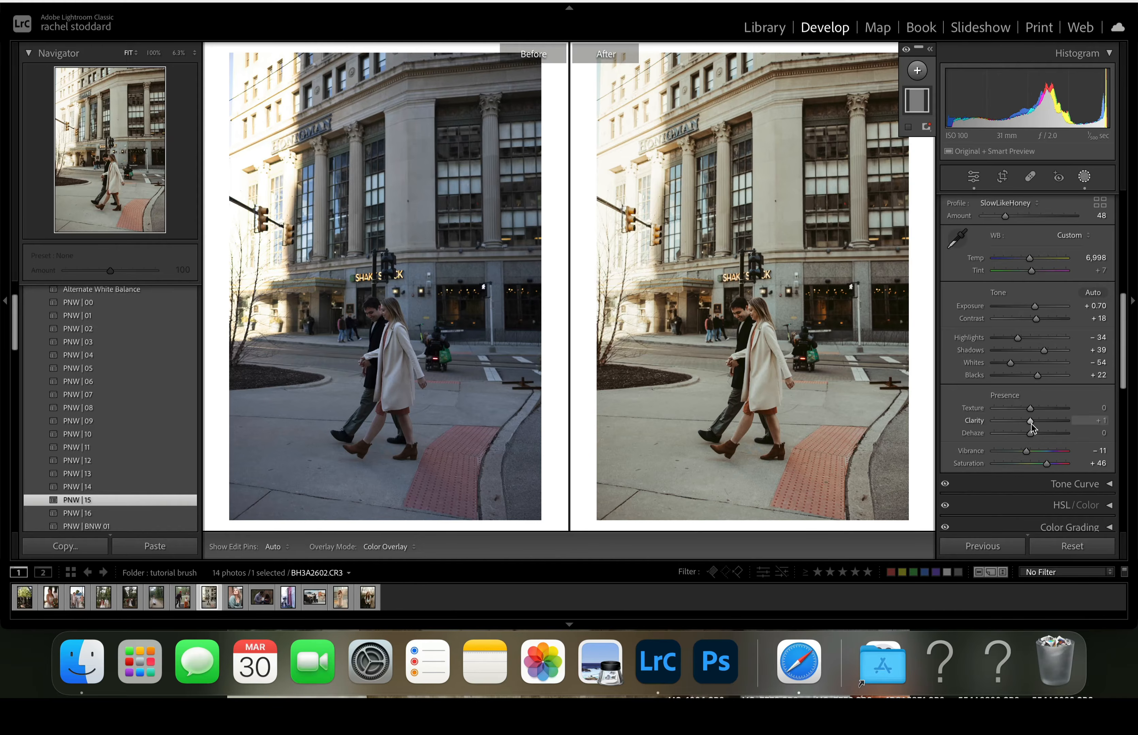
{"action": "left_click_drag", "start_coordinate": [1032, 424], "coordinate": [1027, 425]}
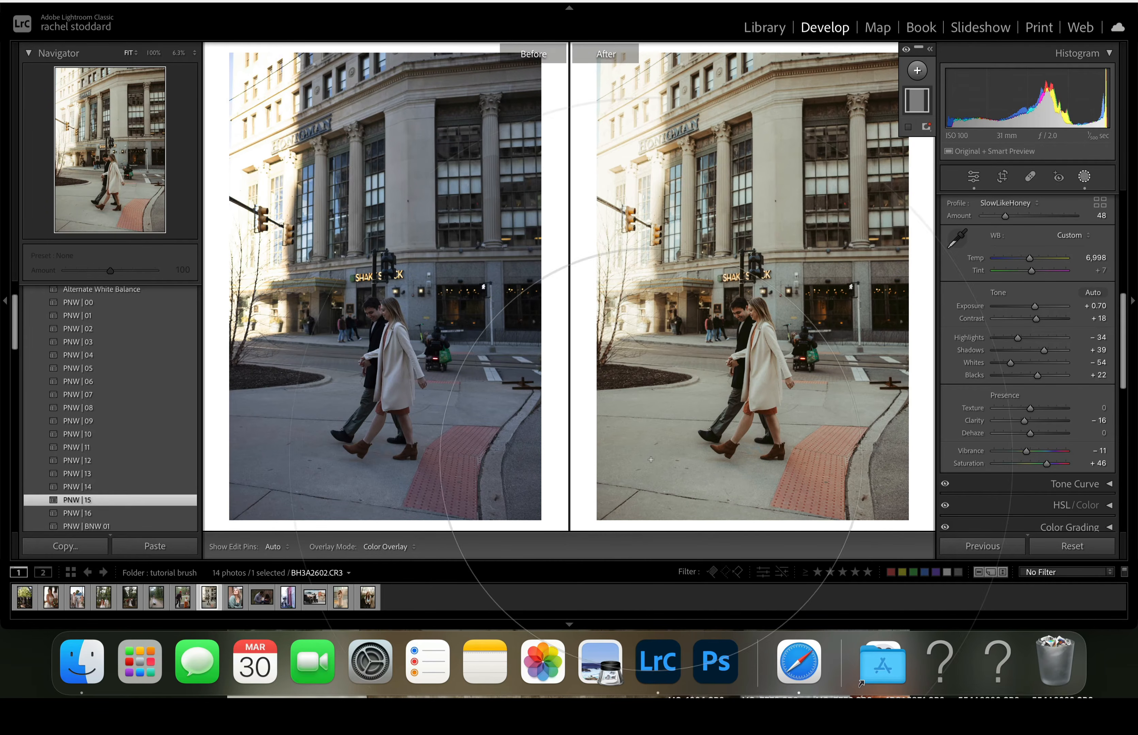
- Open the forest wedding photo and set its exposure to +1.10, temperature to 7,202 and tint to +19
{"action": "left_click", "coordinate": [25, 601]}
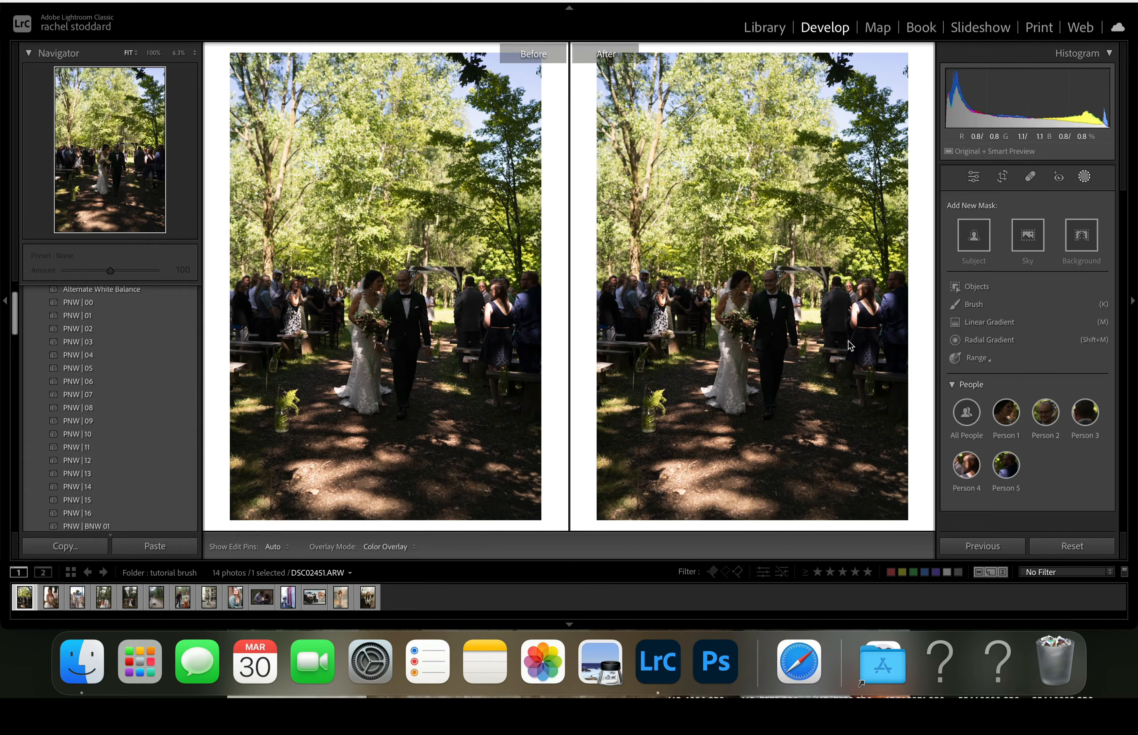
{"action": "left_click", "coordinate": [1086, 177]}
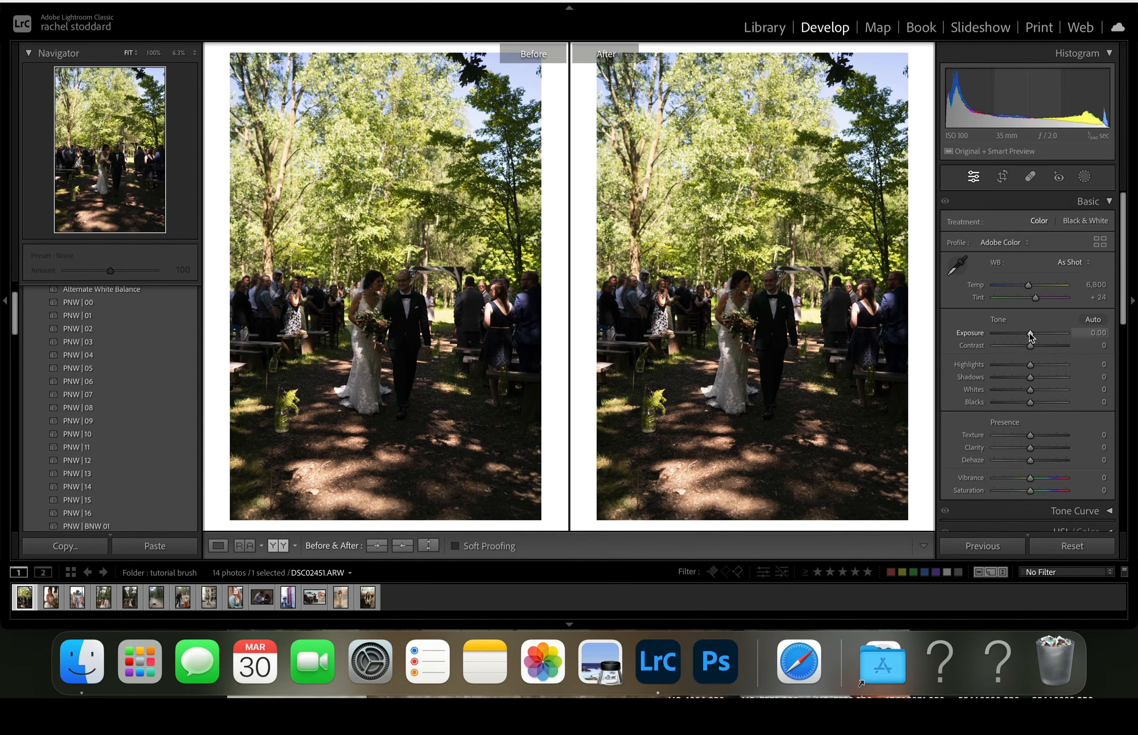
{"action": "left_click_drag", "start_coordinate": [1030, 334], "coordinate": [1036, 335]}
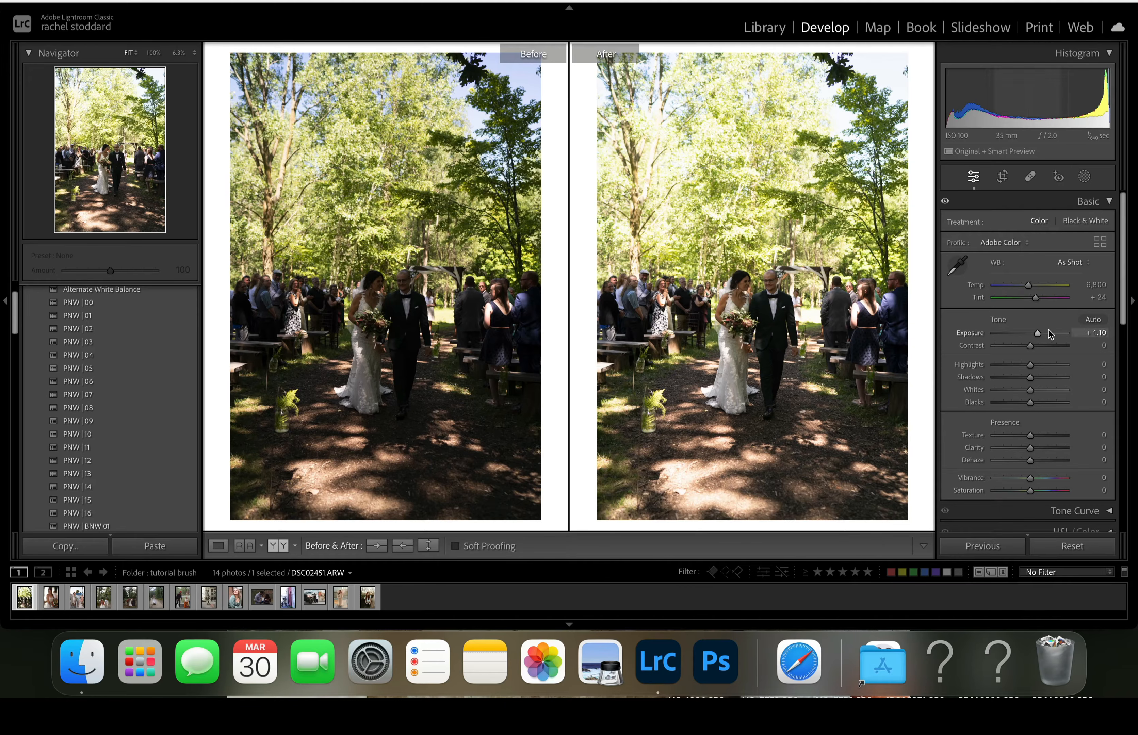
{"action": "left_click_drag", "start_coordinate": [1027, 285], "coordinate": [1030, 286]}
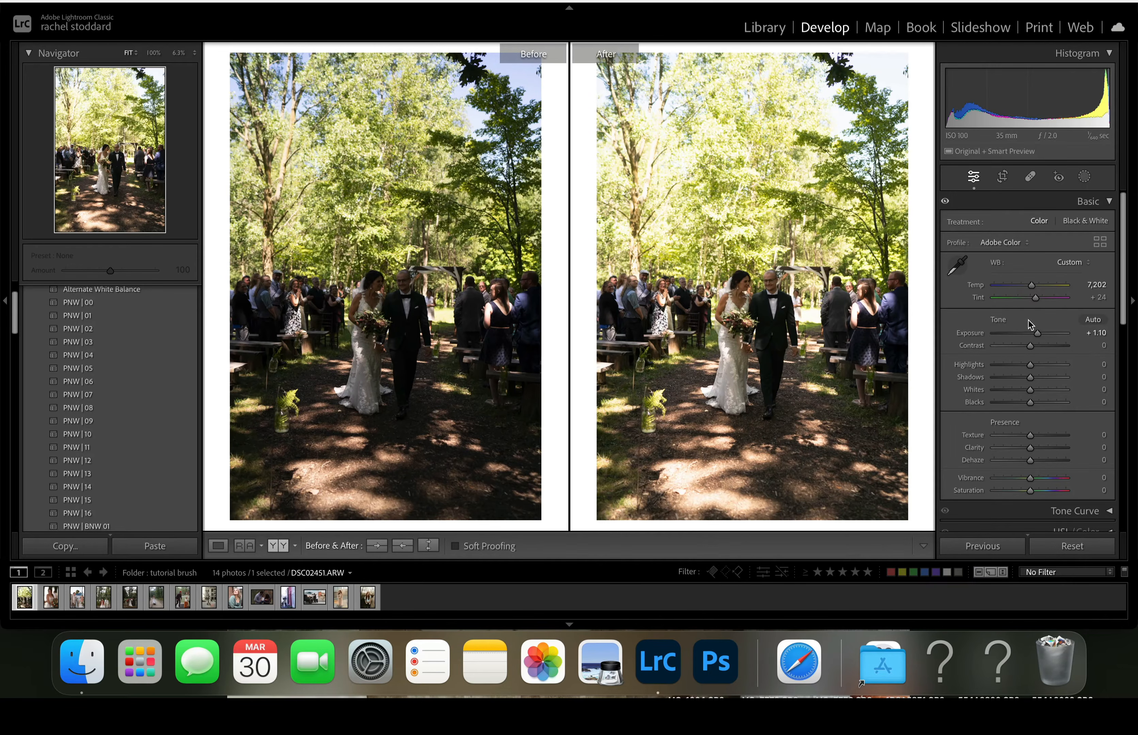
{"action": "left_click_drag", "start_coordinate": [1035, 298], "coordinate": [1032, 298]}
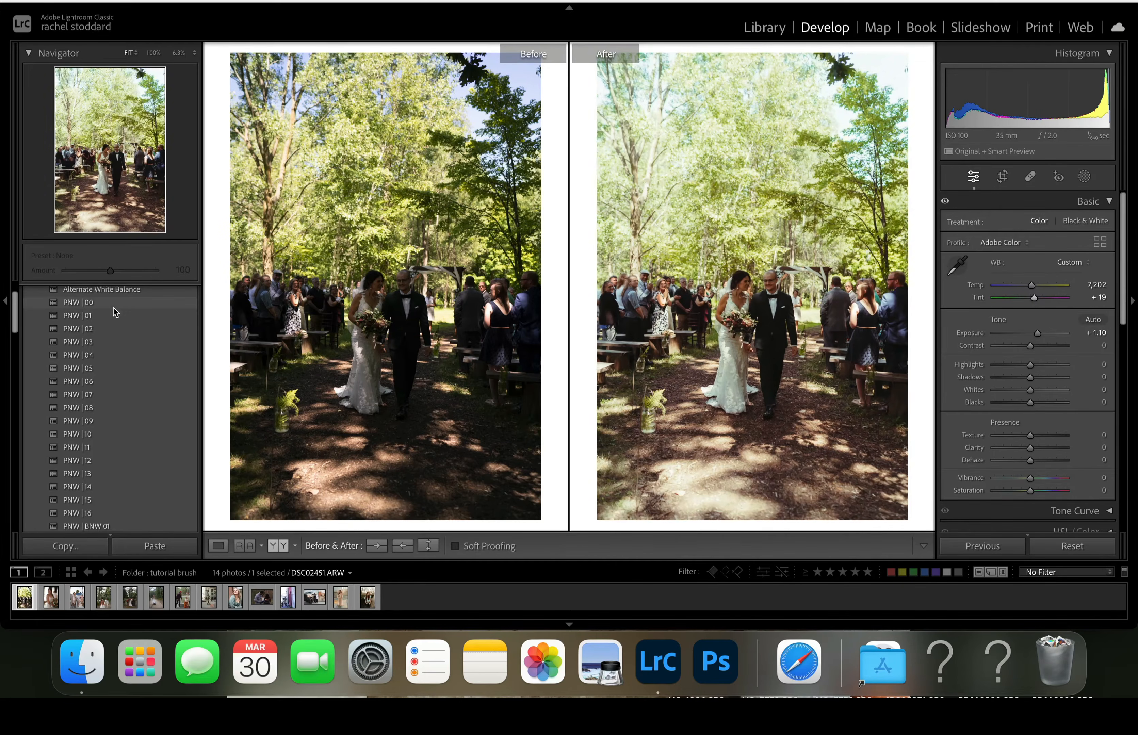
- Apply the PNW | 00 preset to the wedding photo and set the Seattle profile amount to 67
{"action": "left_click", "coordinate": [89, 303]}
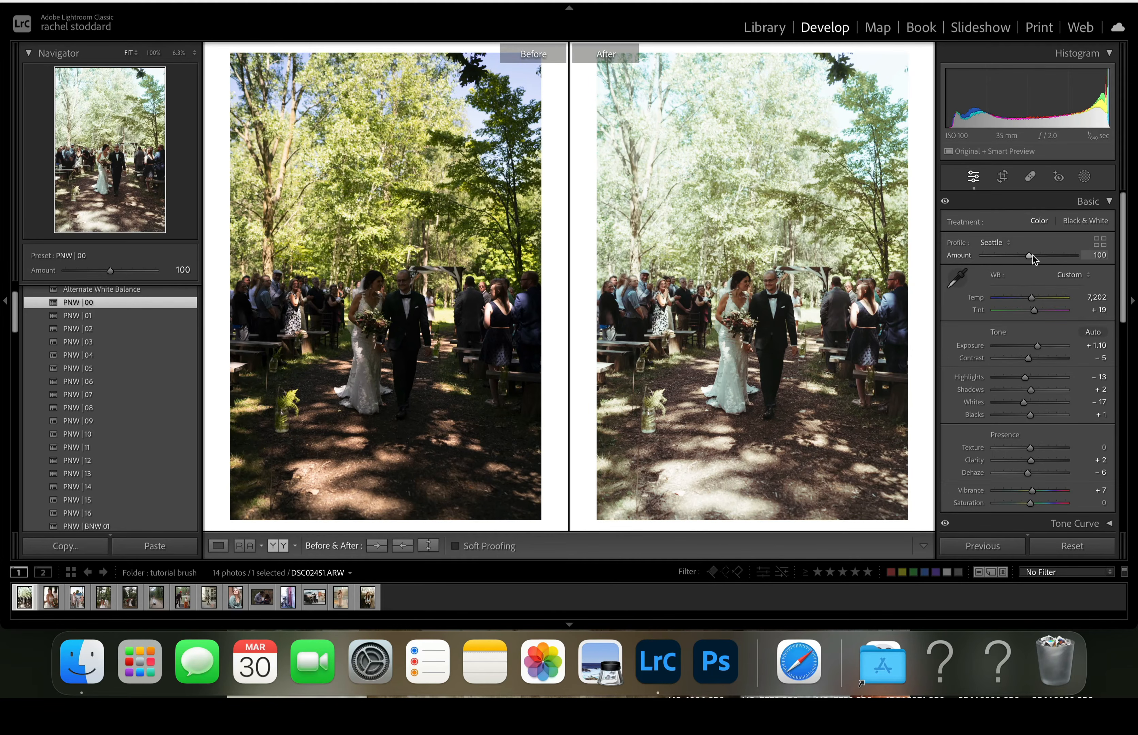
{"action": "left_click_drag", "start_coordinate": [1032, 257], "coordinate": [999, 253]}
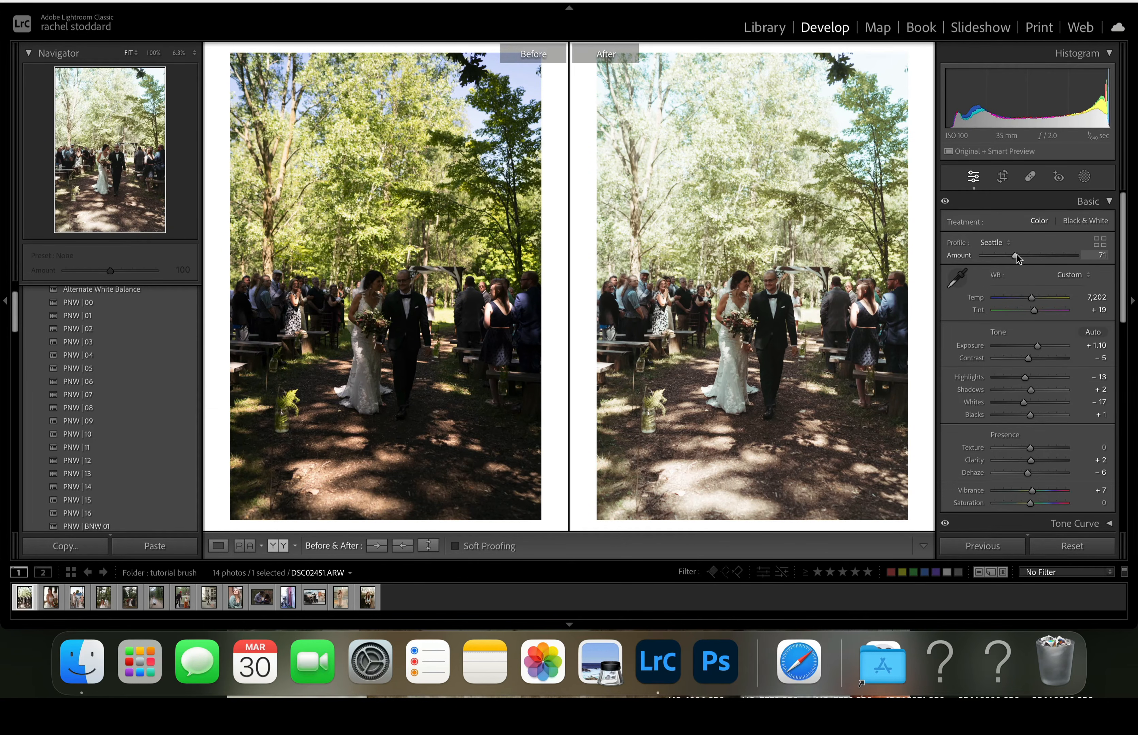
{"action": "left_click_drag", "start_coordinate": [1018, 254], "coordinate": [1016, 253]}
- Crop the wedding photo tighter around the bride and groom, keeping the original aspect ratio
{"action": "left_click", "coordinate": [1003, 177]}
{"action": "left_click_drag", "start_coordinate": [723, 516], "coordinate": [698, 493]}
{"action": "left_click_drag", "start_coordinate": [661, 392], "coordinate": [640, 370]}
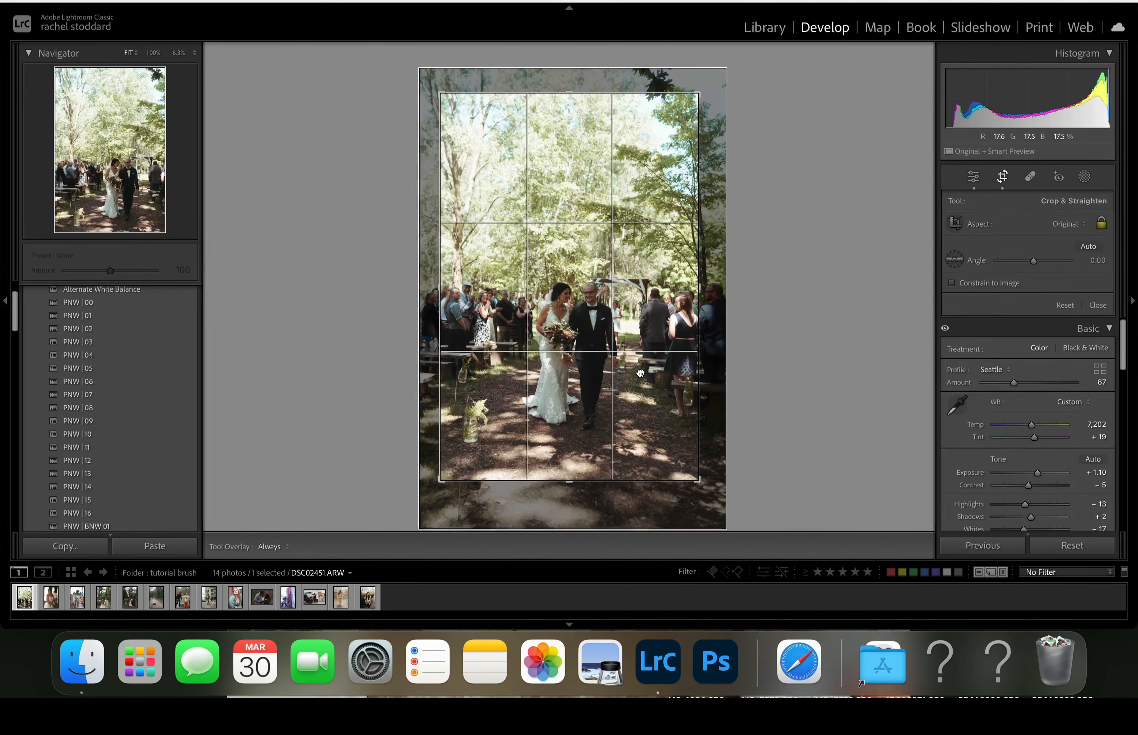
{"action": "key", "text": "Return"}
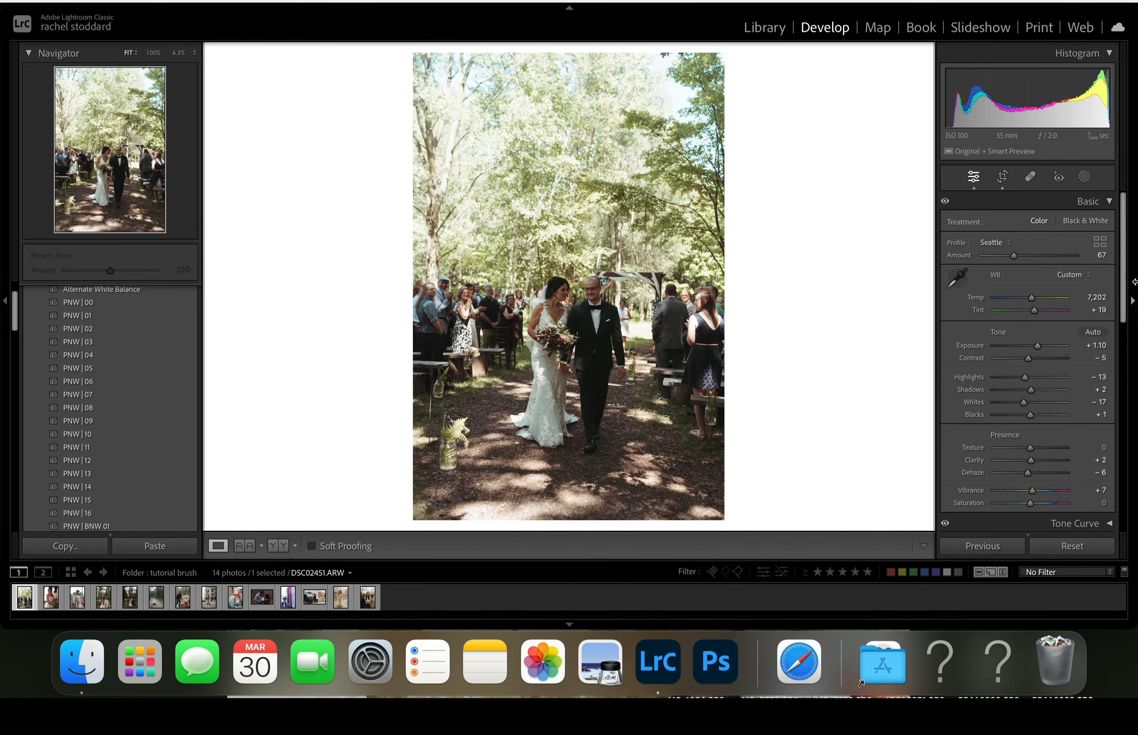
- Create a subject mask on the wedding photo and apply the A) Brush On Levels II preset at amount 100
{"action": "left_click", "coordinate": [1085, 177]}
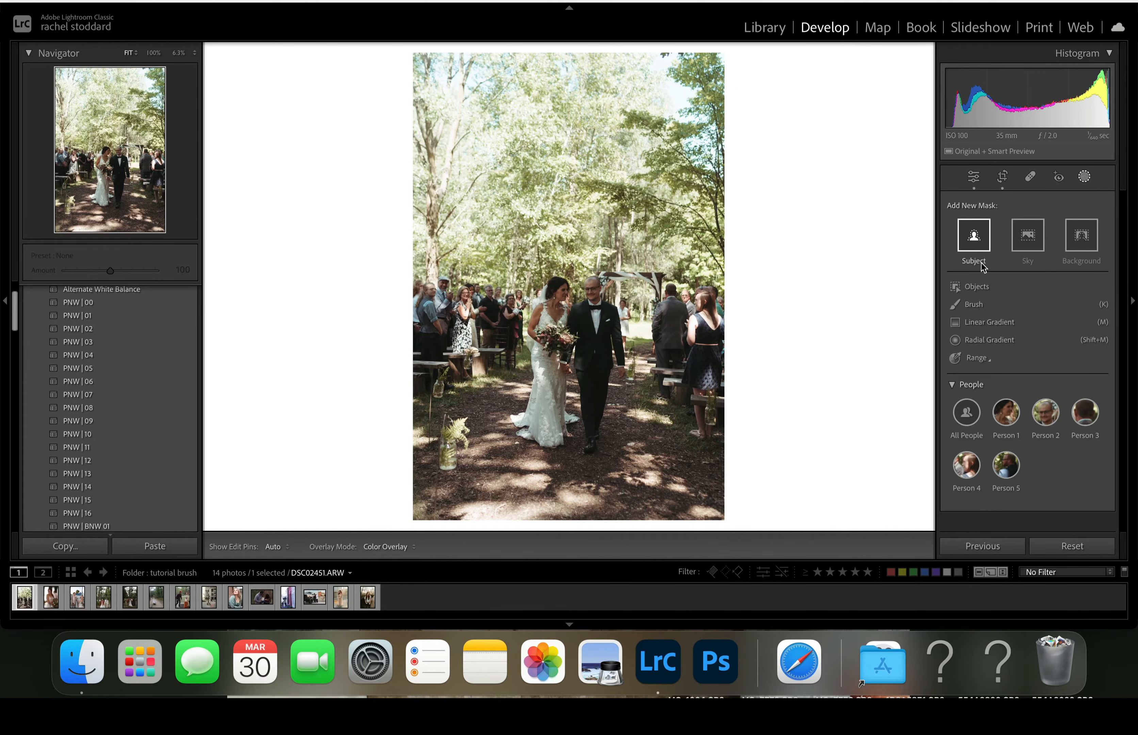
{"action": "left_click", "coordinate": [980, 243]}
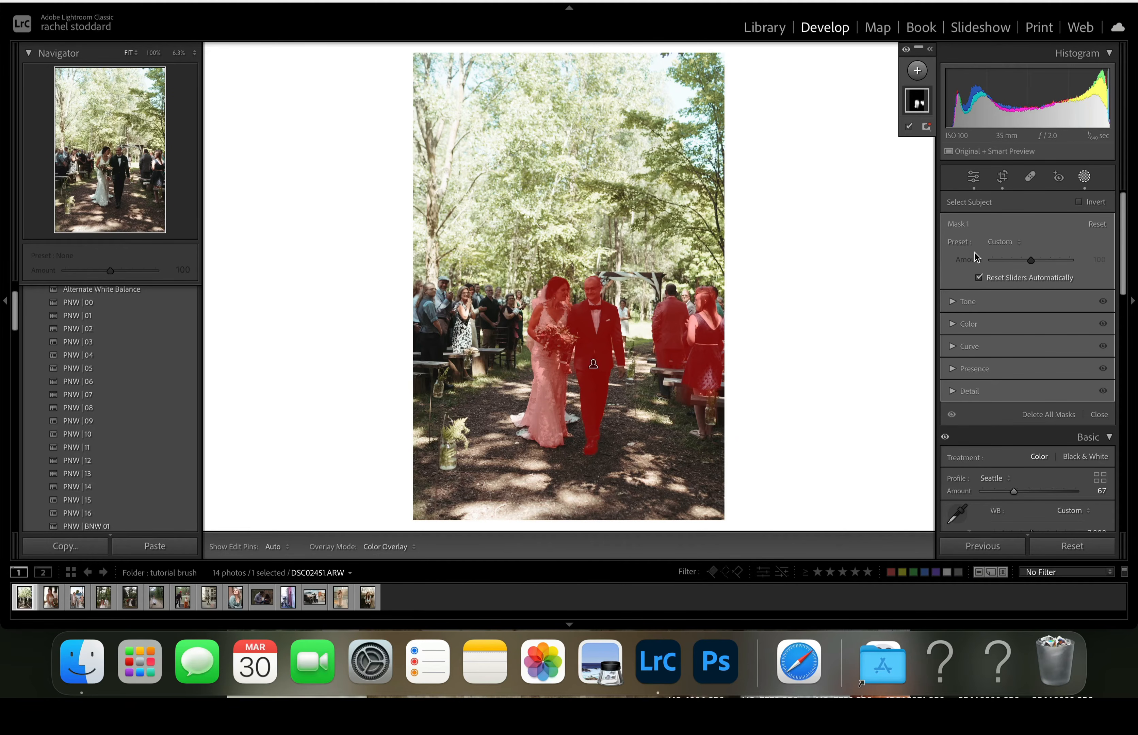
{"action": "left_click", "coordinate": [1008, 242]}
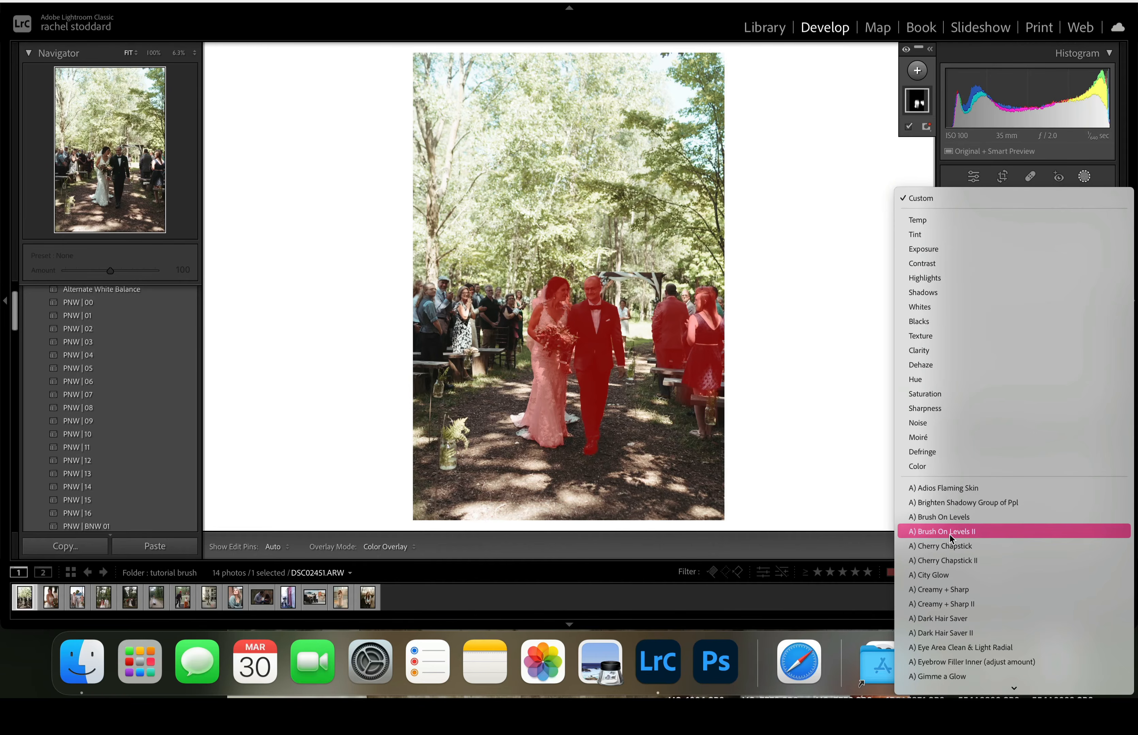
{"action": "left_click", "coordinate": [950, 534]}
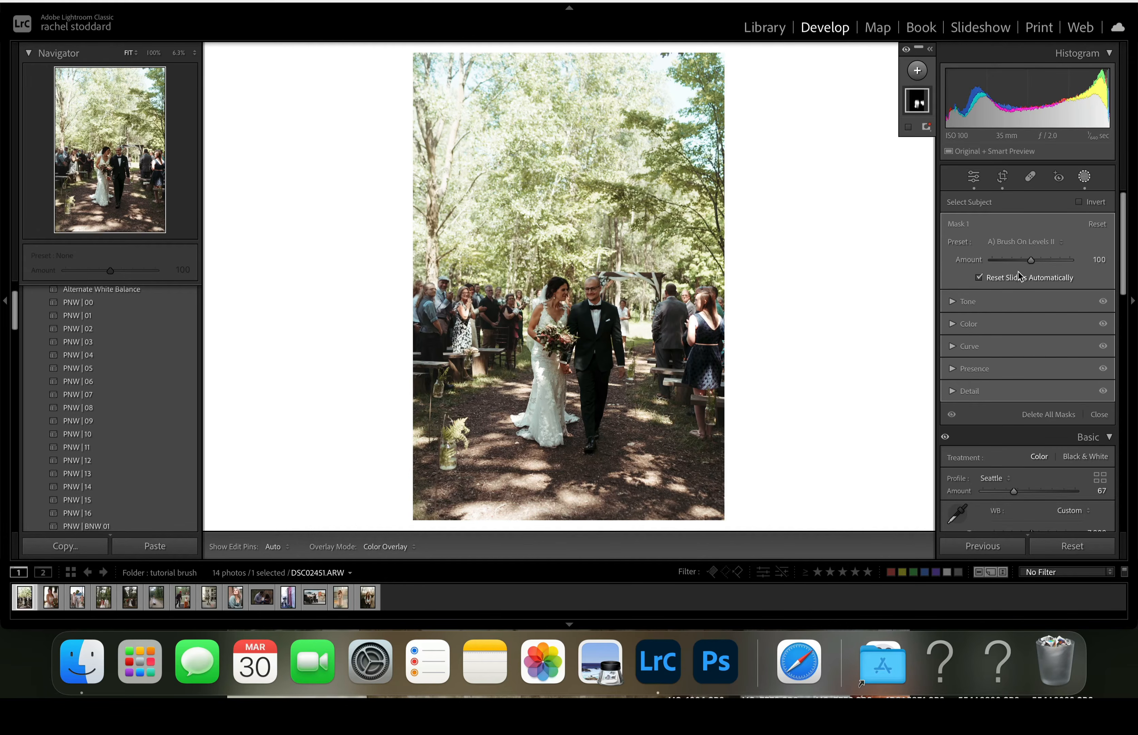
- Paint a size-100 brush mask over the whole wedding photo and apply the A) Brush On Levels II preset to it
{"action": "left_click", "coordinate": [918, 71]}
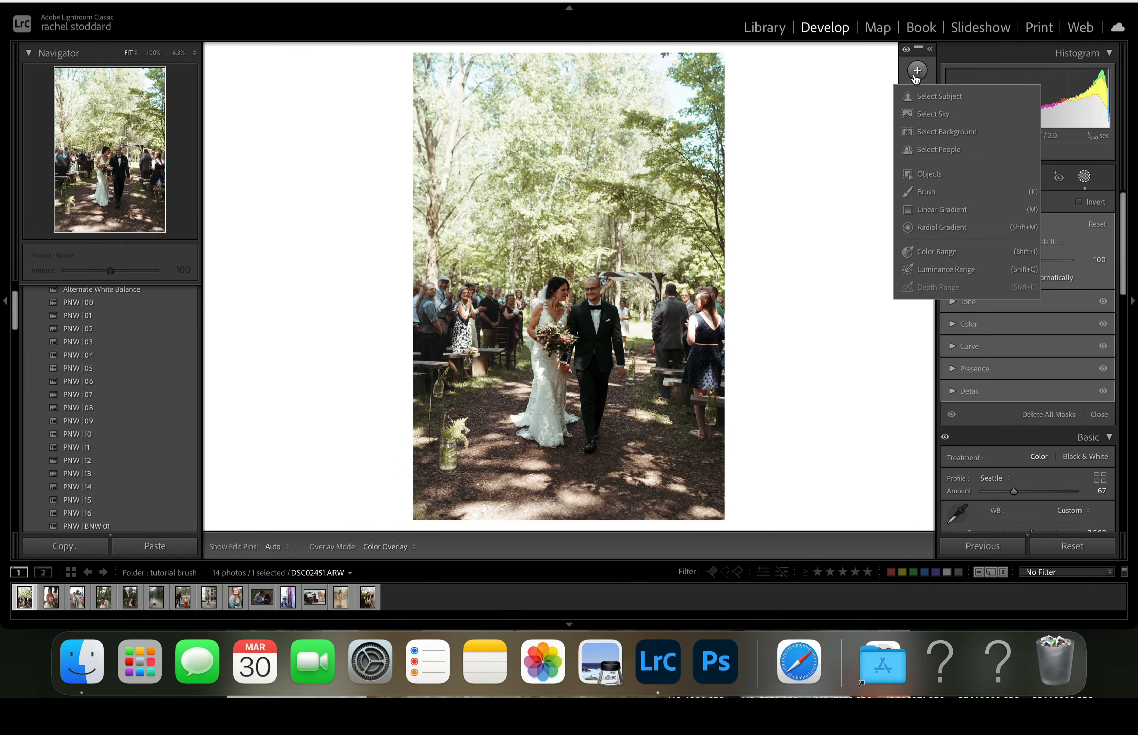
{"action": "left_click", "coordinate": [920, 193]}
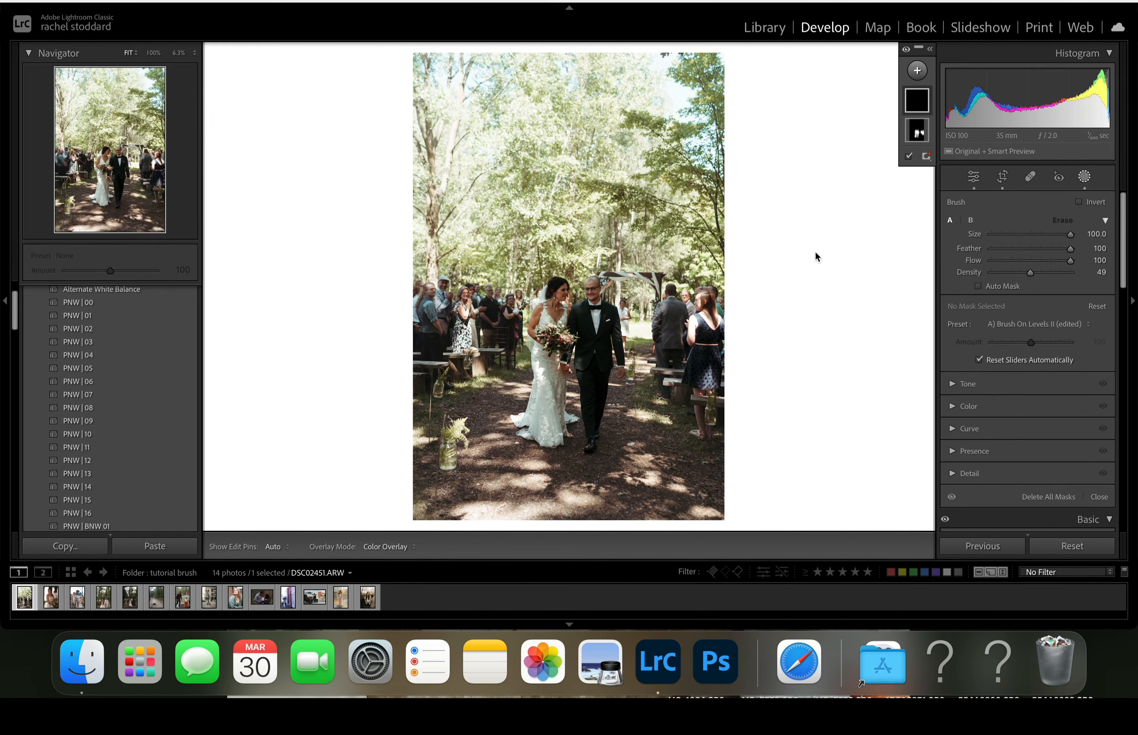
{"action": "mouse_move", "coordinate": [533, 233]}
{"action": "left_mouse_down"}
{"action": "mouse_move", "coordinate": [699, 191]}
{"action": "mouse_move", "coordinate": [459, 253]}
{"action": "mouse_move", "coordinate": [648, 367]}
{"action": "mouse_move", "coordinate": [588, 117]}
{"action": "mouse_move", "coordinate": [538, 292]}
{"action": "mouse_move", "coordinate": [681, 280]}
{"action": "left_mouse_up"}
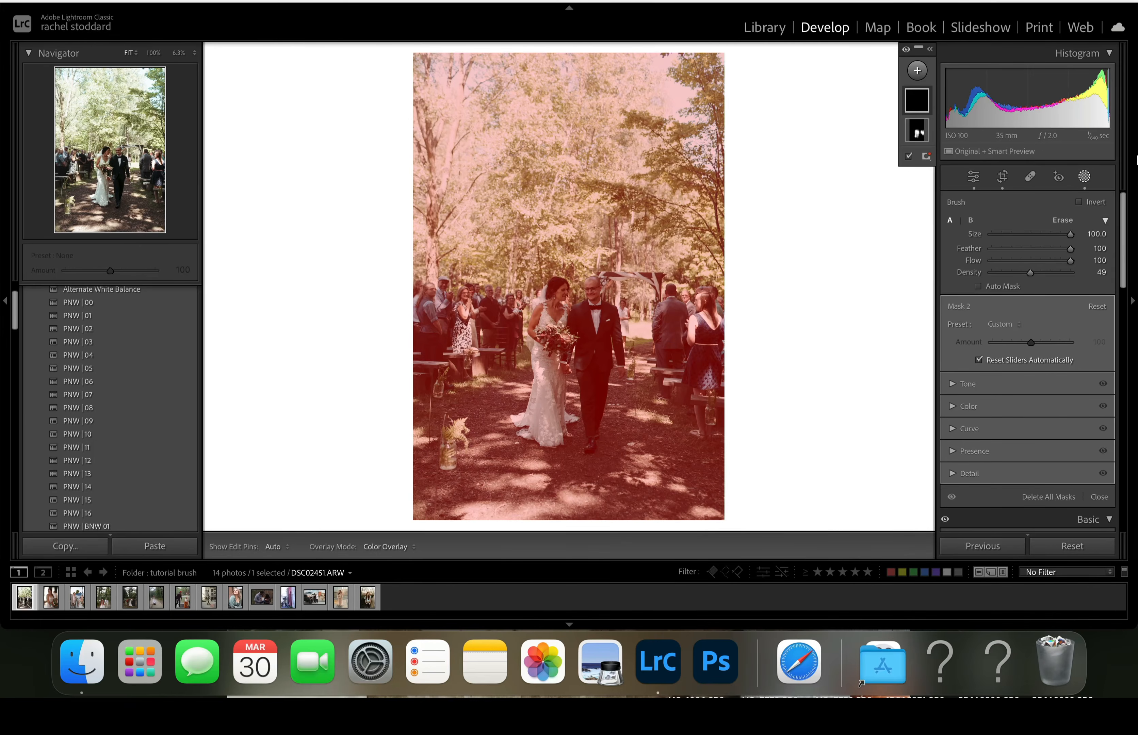
{"action": "left_click", "coordinate": [1005, 324]}
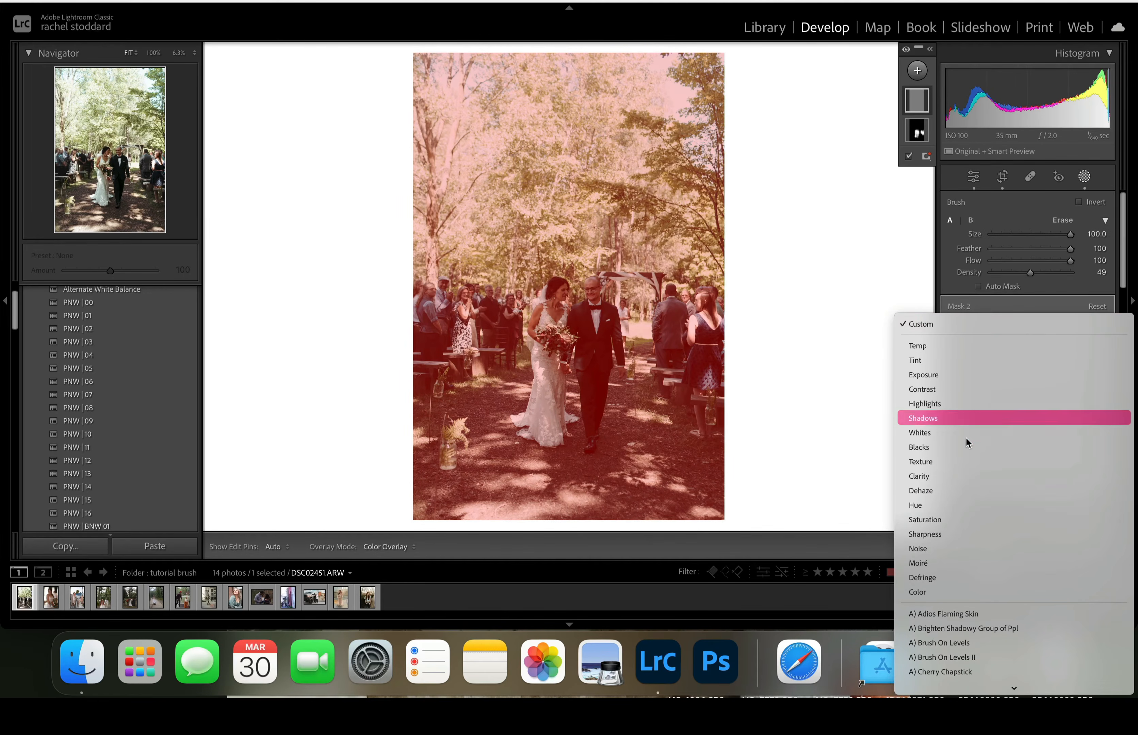
{"action": "scroll", "coordinate": [958, 508], "scroll_direction": "down", "scroll_amount": 5}
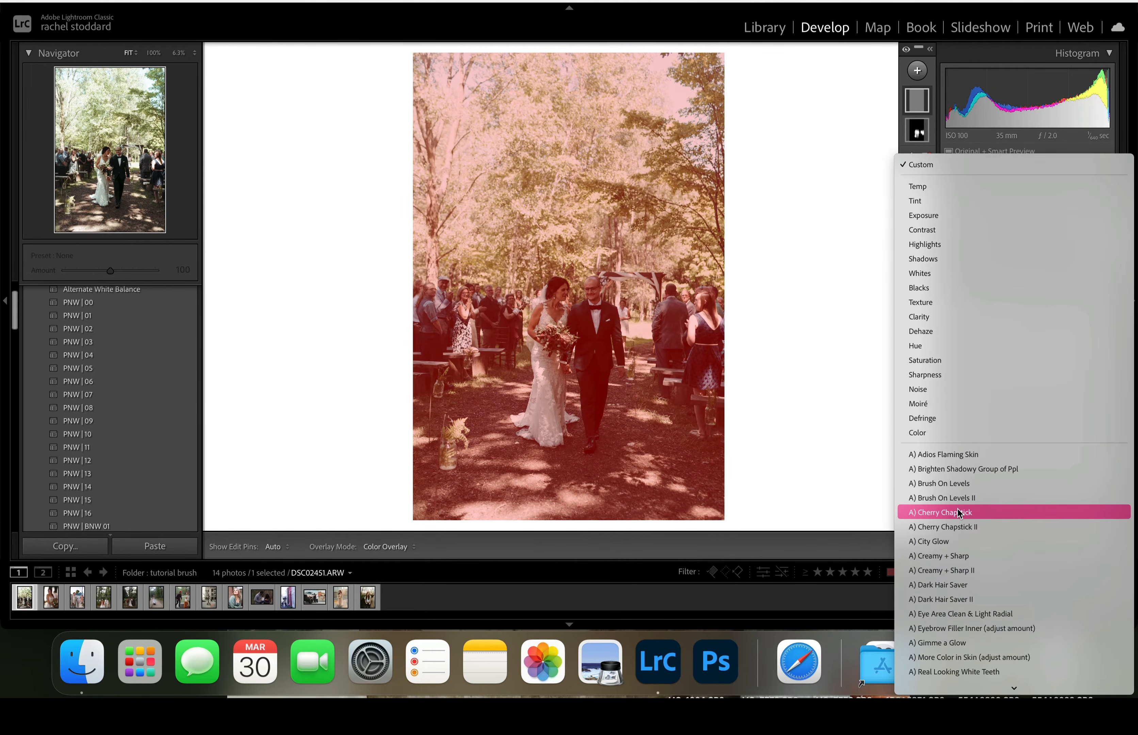
{"action": "left_click", "coordinate": [936, 497]}
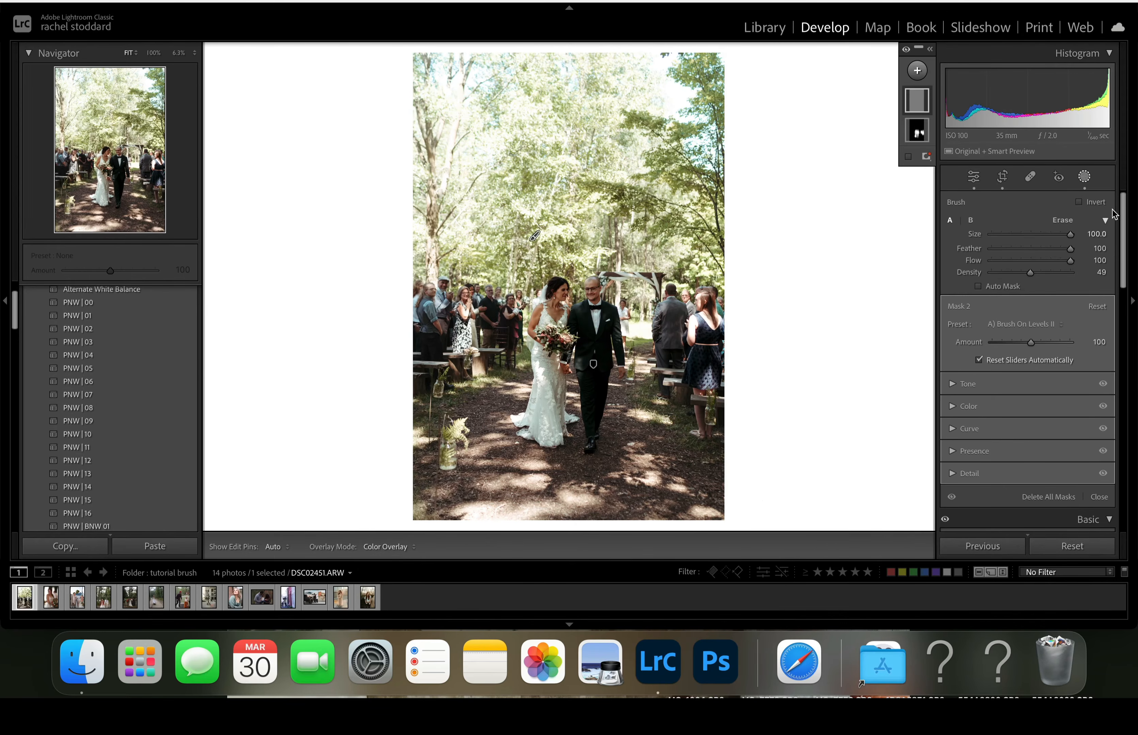
{"action": "mouse_move", "coordinate": [1032, 341]}
{"action": "left_mouse_down"}
{"action": "mouse_move", "coordinate": [988, 340]}
{"action": "mouse_move", "coordinate": [970, 377]}
{"action": "mouse_move", "coordinate": [1030, 381]}
{"action": "left_mouse_up"}
- Try the A) Creamy + Sharp II preset on the brush mask and replace it with A) Silk Skin
{"action": "left_click", "coordinate": [1024, 325]}
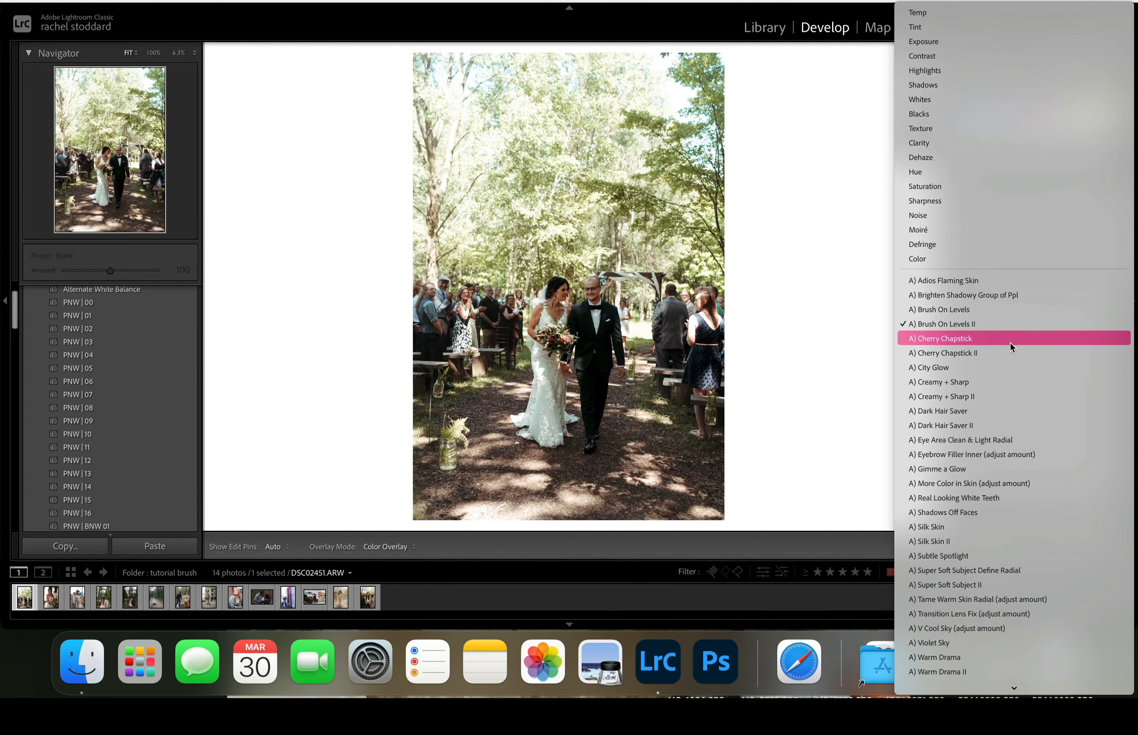
{"action": "left_click", "coordinate": [1005, 396]}
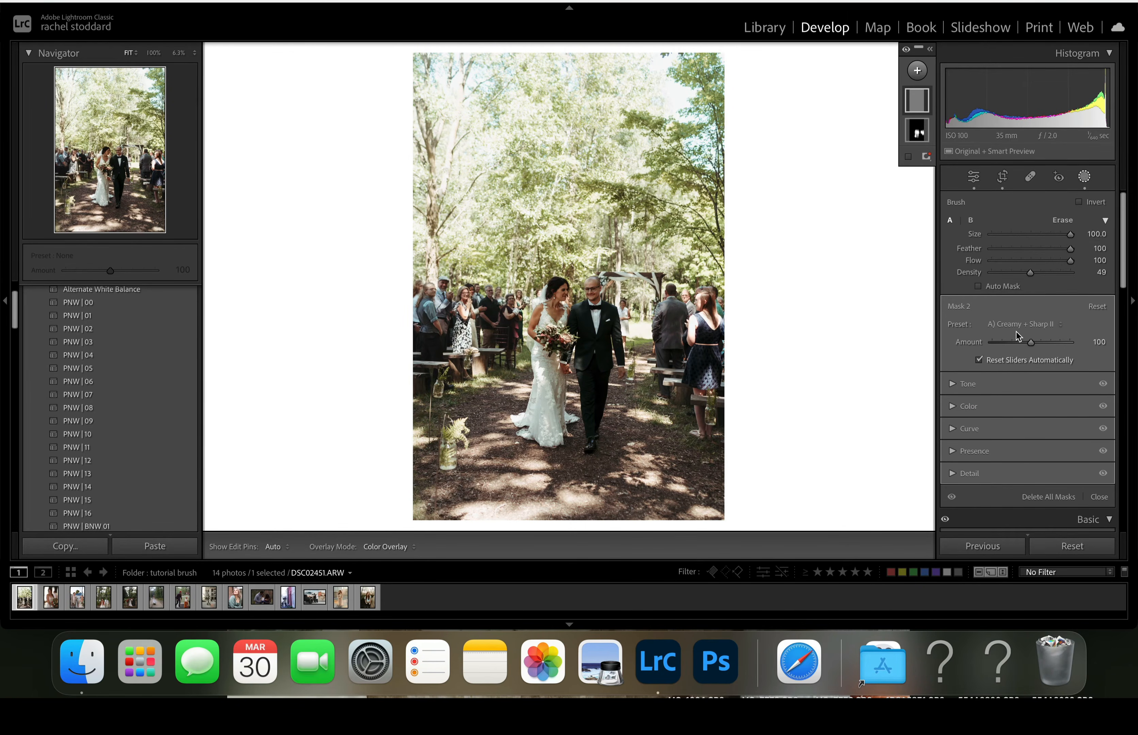
{"action": "left_click", "coordinate": [1015, 326]}
{"action": "scroll", "coordinate": [997, 357], "scroll_direction": "down", "scroll_amount": 1}
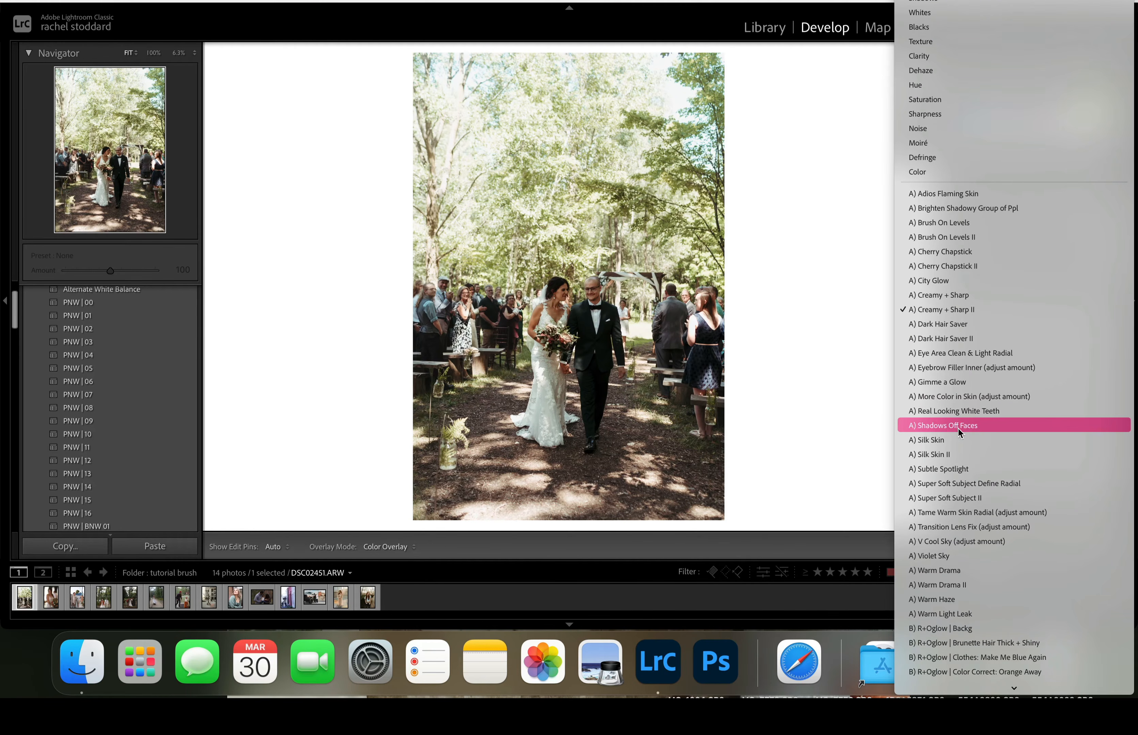
{"action": "left_click", "coordinate": [957, 443]}
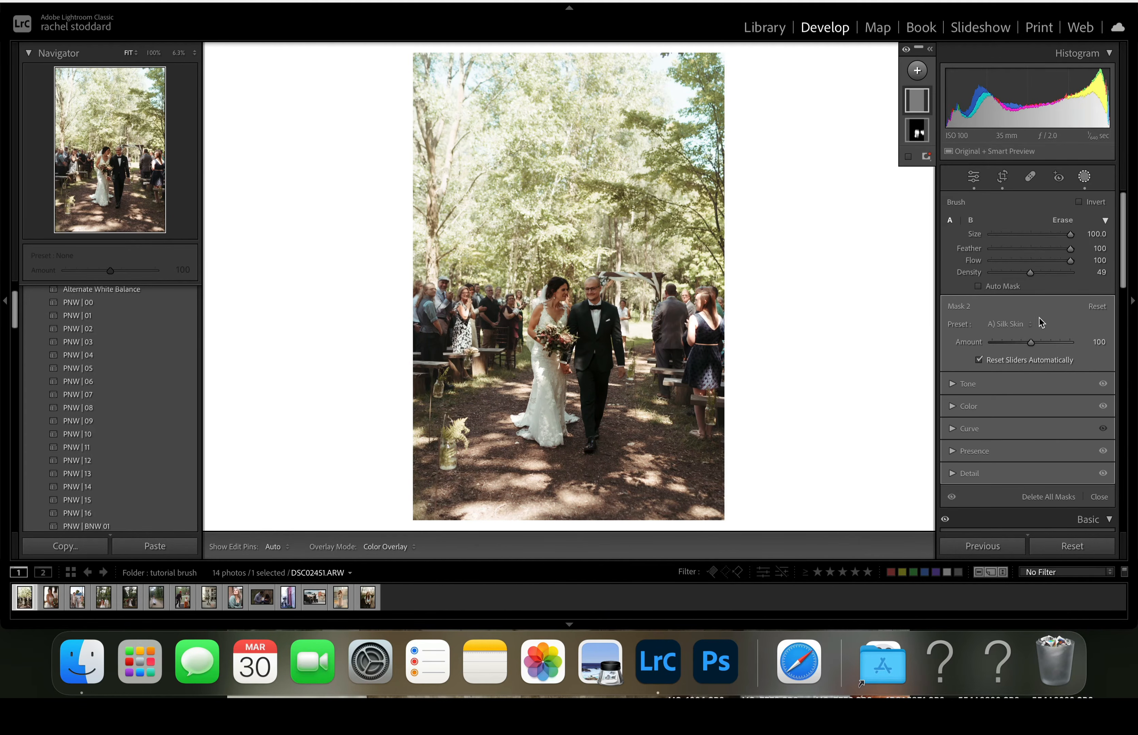
{"action": "mouse_move", "coordinate": [1029, 342]}
{"action": "left_mouse_down"}
{"action": "mouse_move", "coordinate": [972, 359]}
{"action": "mouse_move", "coordinate": [1043, 364]}
{"action": "mouse_move", "coordinate": [1023, 365]}
{"action": "left_mouse_up"}
- Set the A) Brush On Levels II amount on the wedding photo's subject mask to 130
{"action": "left_click", "coordinate": [917, 134]}
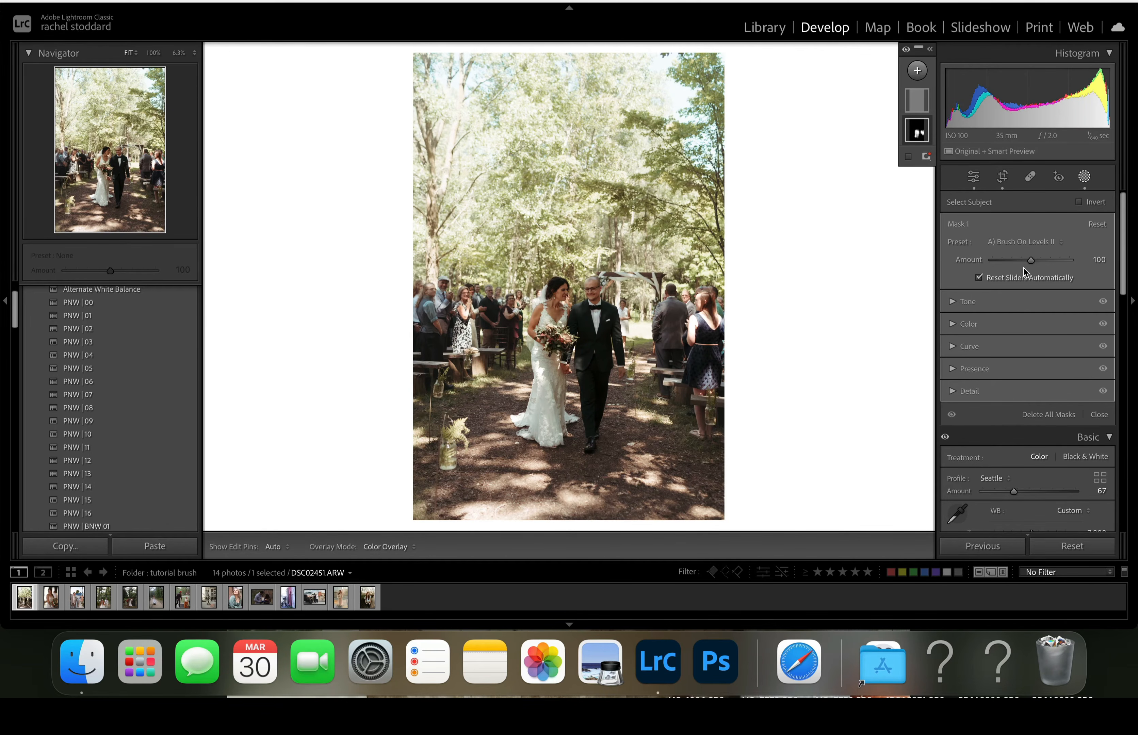
{"action": "left_click_drag", "start_coordinate": [1030, 262], "coordinate": [1043, 265]}
- Add a linear gradient mask from the photo's upper edge over the trees with highlights −43 and exposure −0.33
{"action": "left_click", "coordinate": [918, 70]}
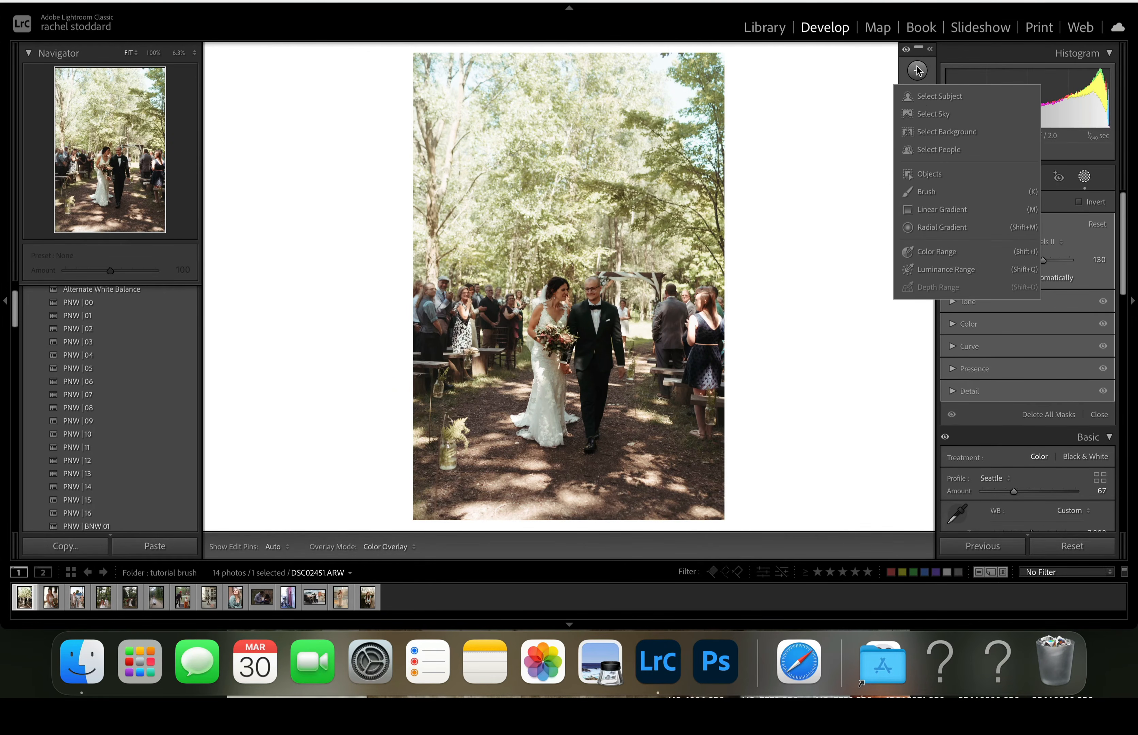
{"action": "left_click", "coordinate": [928, 211]}
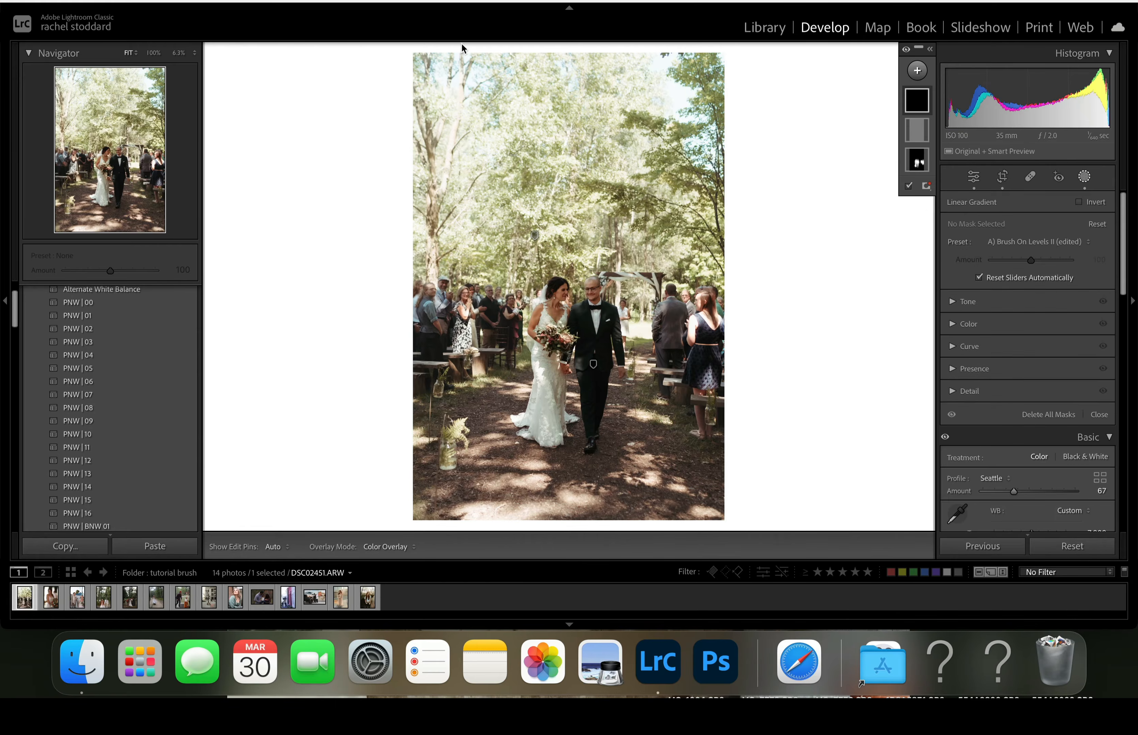
{"action": "left_click_drag", "start_coordinate": [457, 51], "coordinate": [529, 330]}
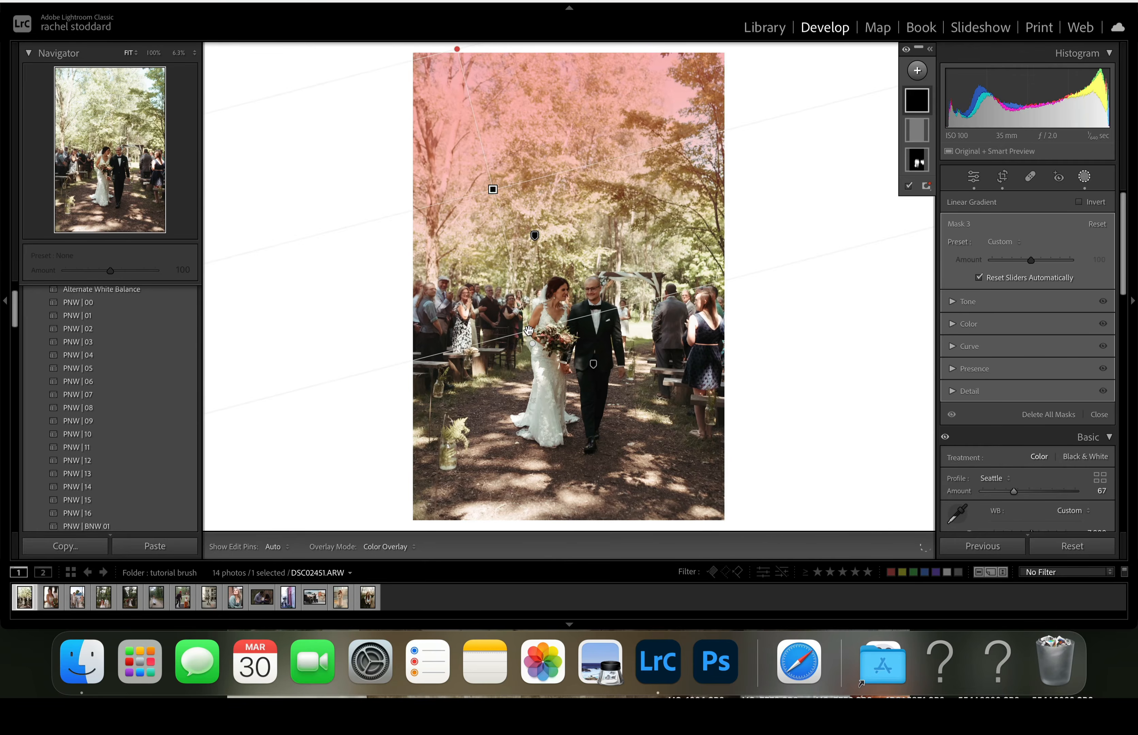
{"action": "left_click", "coordinate": [953, 302]}
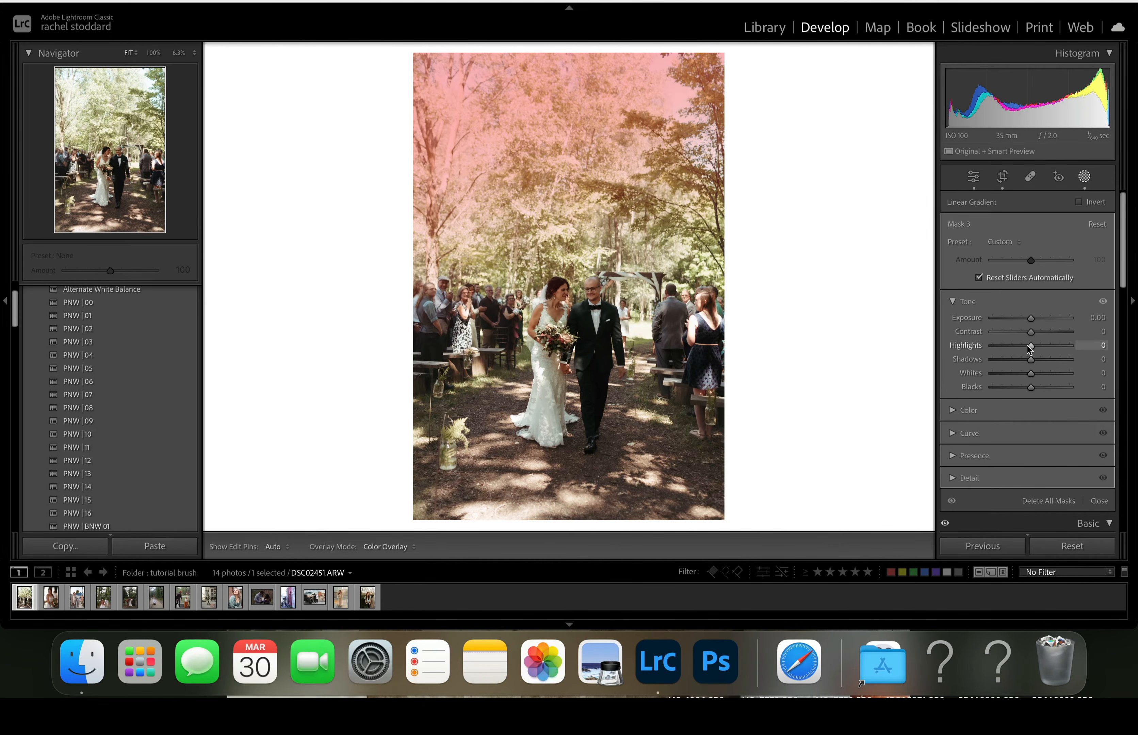
{"action": "mouse_move", "coordinate": [1028, 346]}
{"action": "left_mouse_down"}
{"action": "mouse_move", "coordinate": [1003, 350]}
{"action": "mouse_move", "coordinate": [1015, 351]}
{"action": "mouse_move", "coordinate": [1028, 320]}
{"action": "left_mouse_up"}
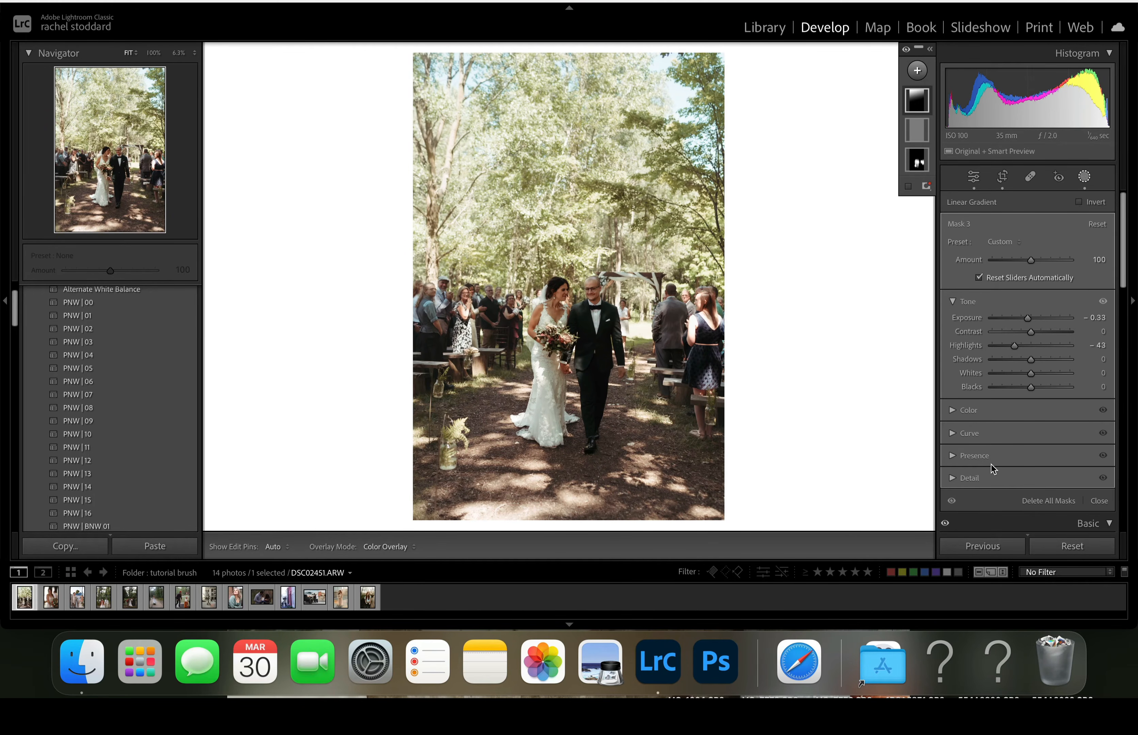
- Set the wedding photo's overall exposure to +1.30
{"action": "scroll", "coordinate": [992, 463], "scroll_direction": "down", "scroll_amount": 5}
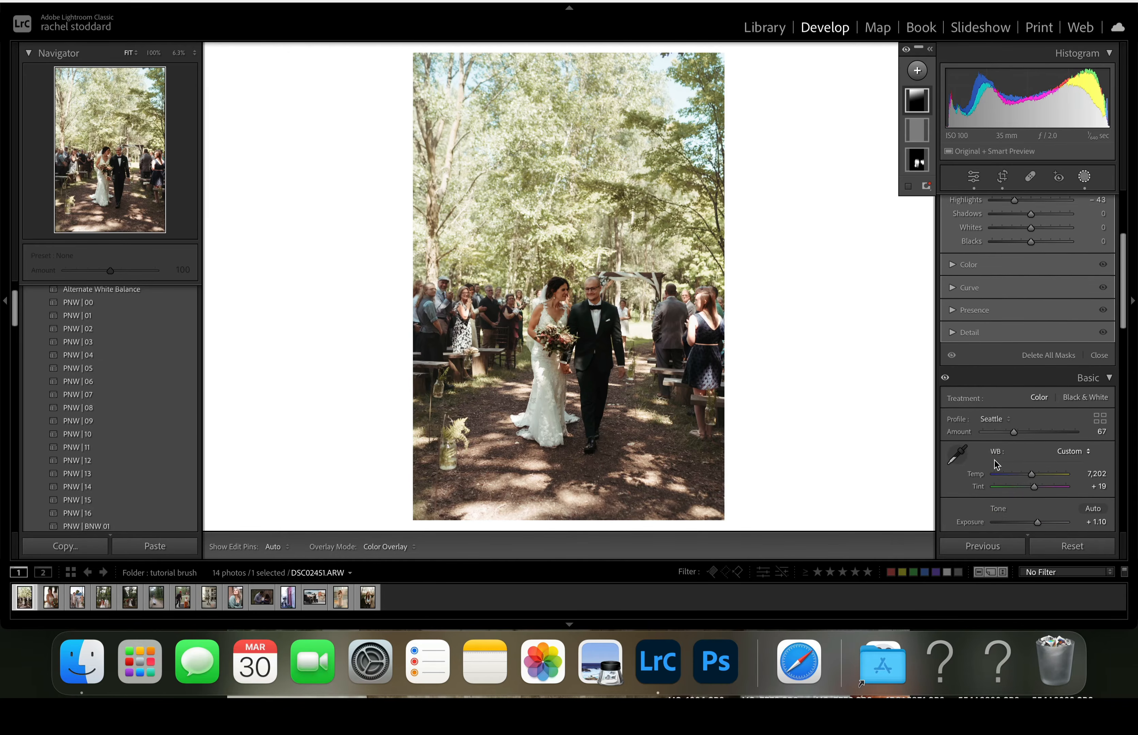
{"action": "scroll", "coordinate": [996, 463], "scroll_direction": "down", "scroll_amount": 2}
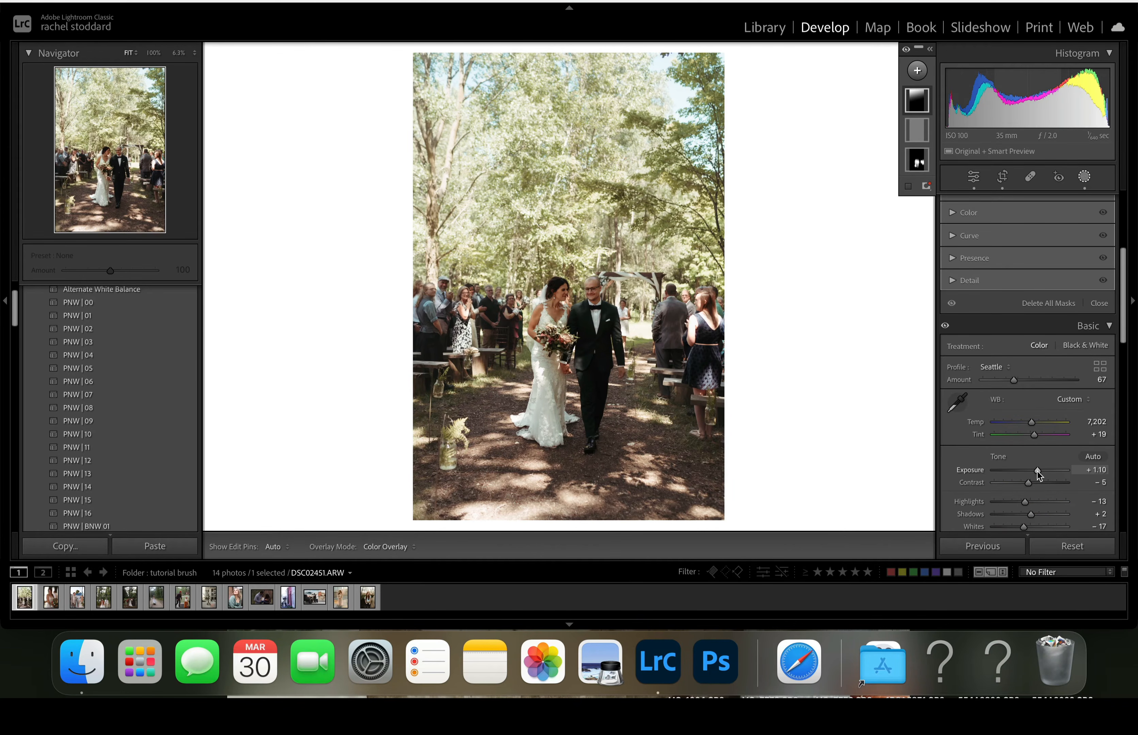
{"action": "left_click_drag", "start_coordinate": [1038, 471], "coordinate": [1039, 471]}
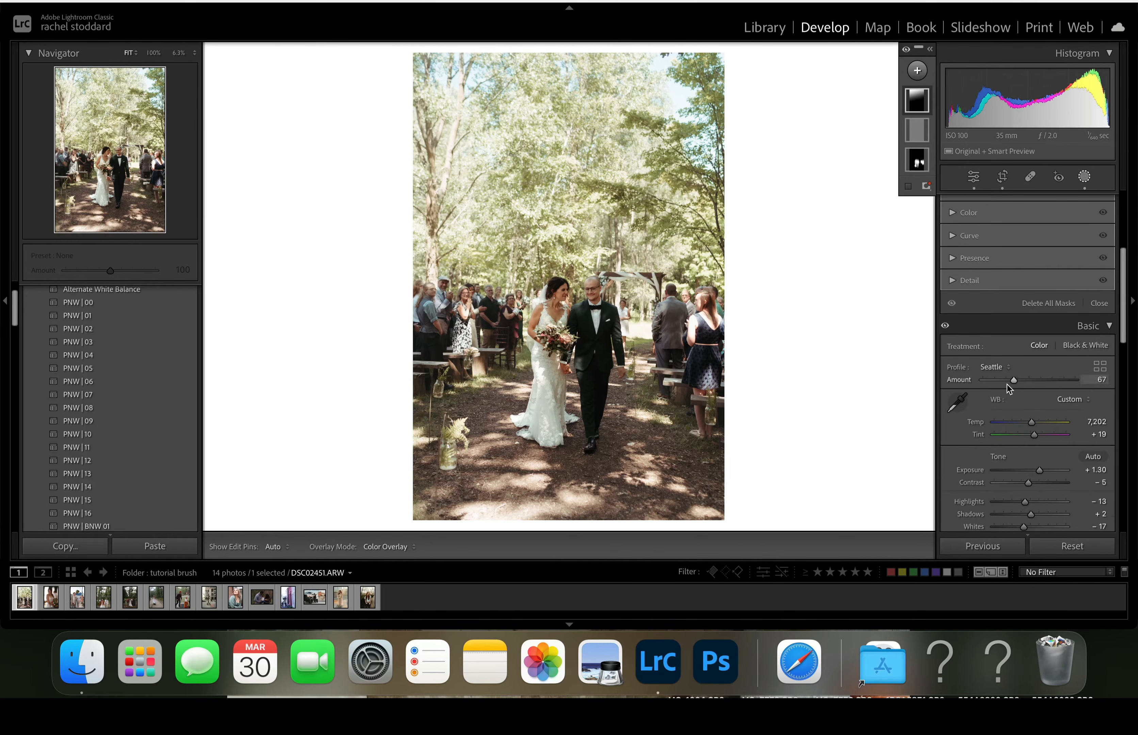
- Exit masking and compare the wedding photo's before and after versions side by side
{"action": "scroll", "coordinate": [1007, 385], "scroll_direction": "up", "scroll_amount": 2}
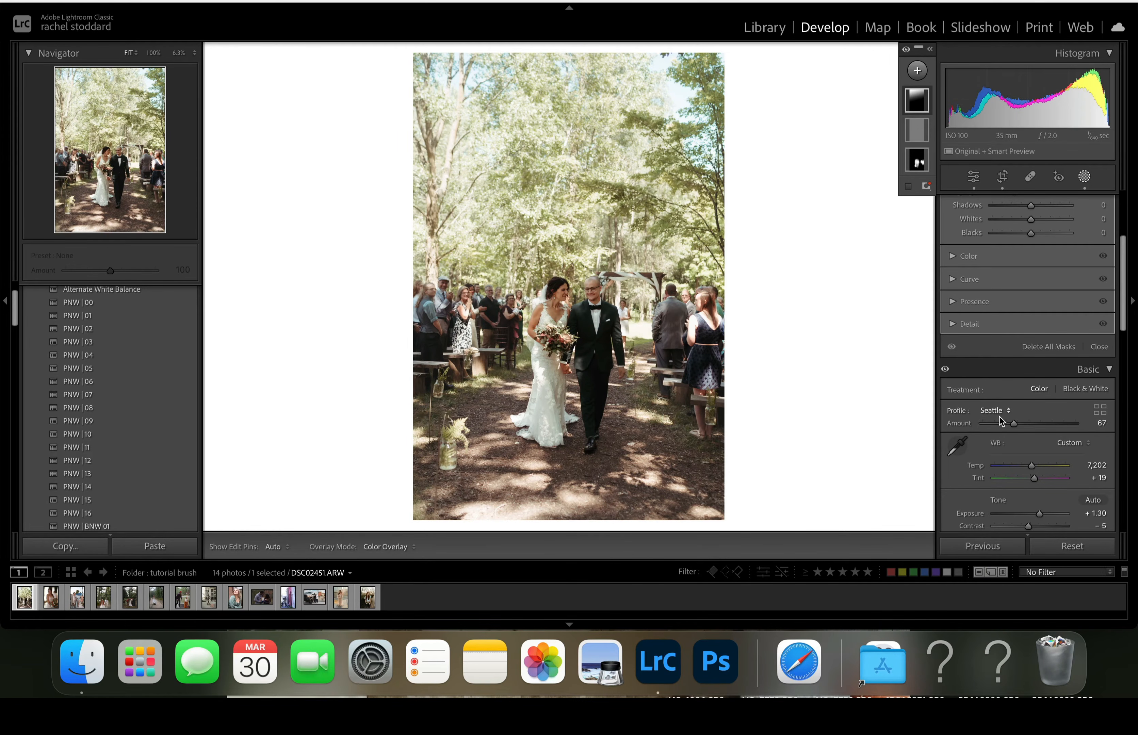
{"action": "scroll", "coordinate": [1008, 429], "scroll_direction": "up", "scroll_amount": 5}
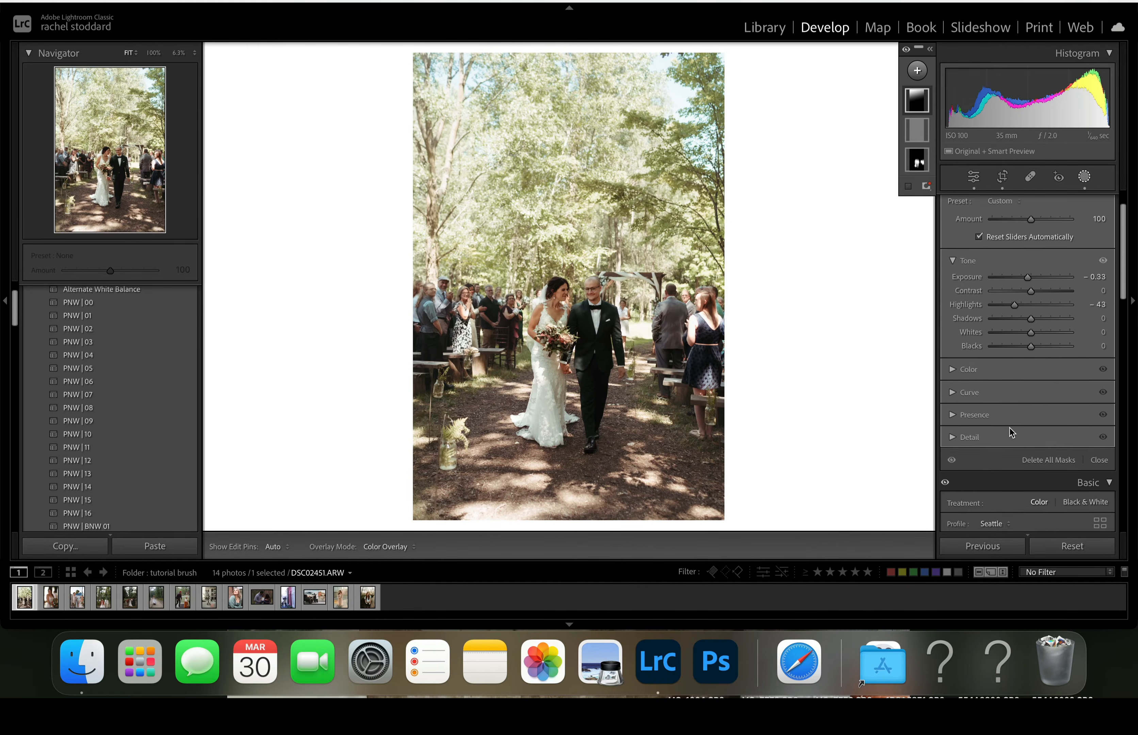
{"action": "scroll", "coordinate": [1010, 427], "scroll_direction": "up", "scroll_amount": 2}
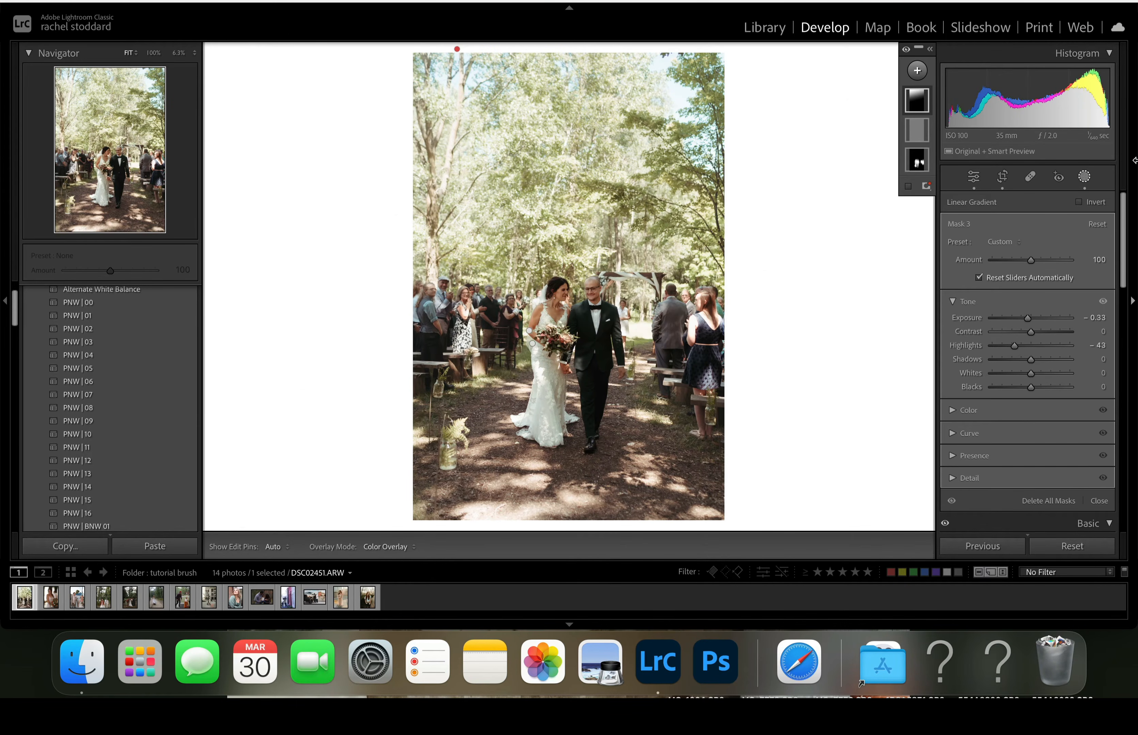
{"action": "left_click", "coordinate": [1085, 178]}
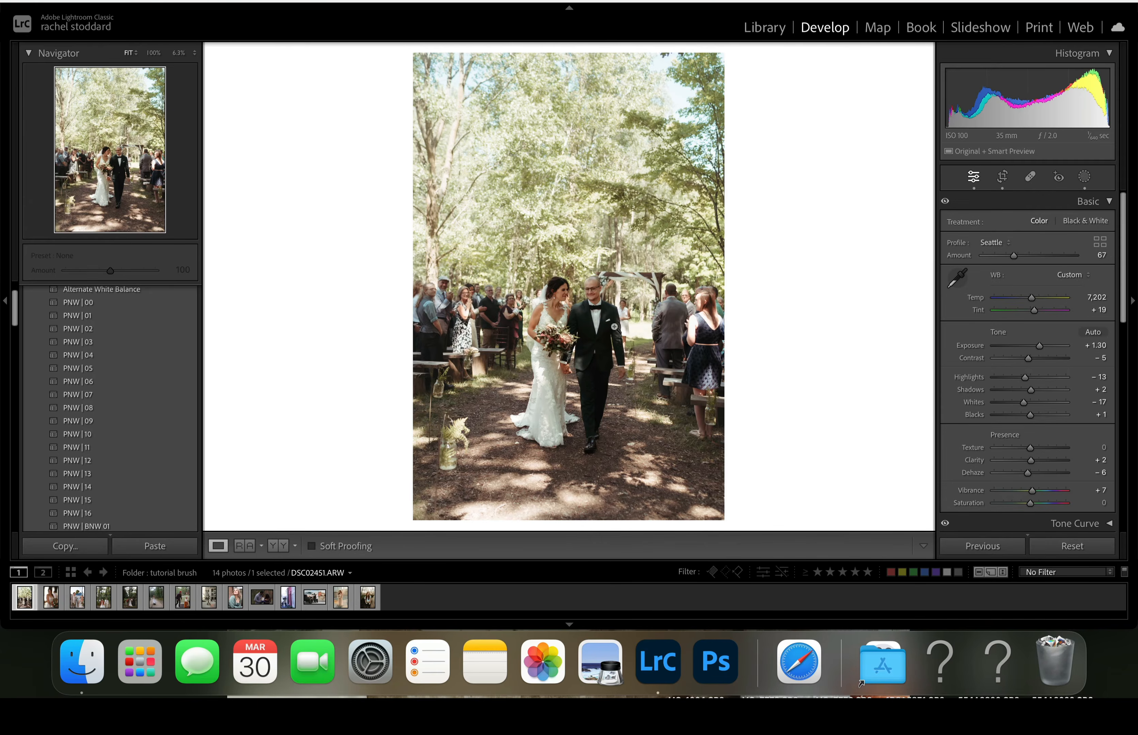
{"action": "left_click", "coordinate": [279, 545]}
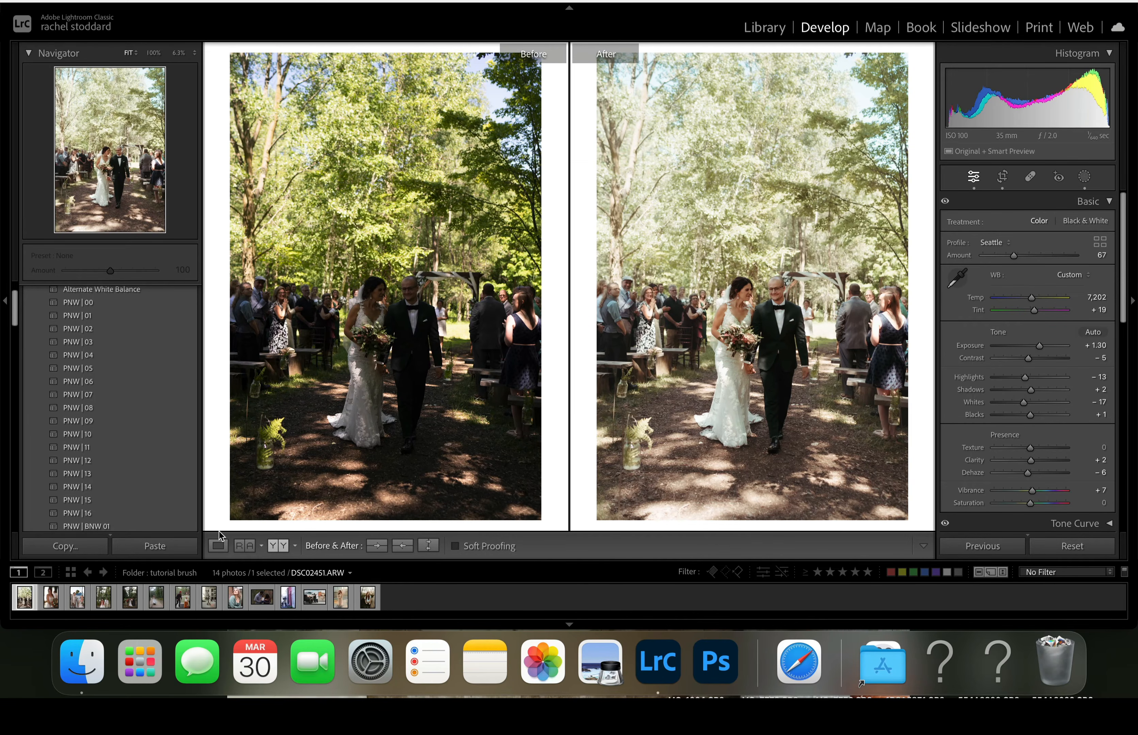
- Open the bride portrait with the bouquet, apply PNW | 15, and set the temperature to 3,713 and the SlowLikeHoney profile amount to 45
{"action": "left_click", "coordinate": [50, 603]}
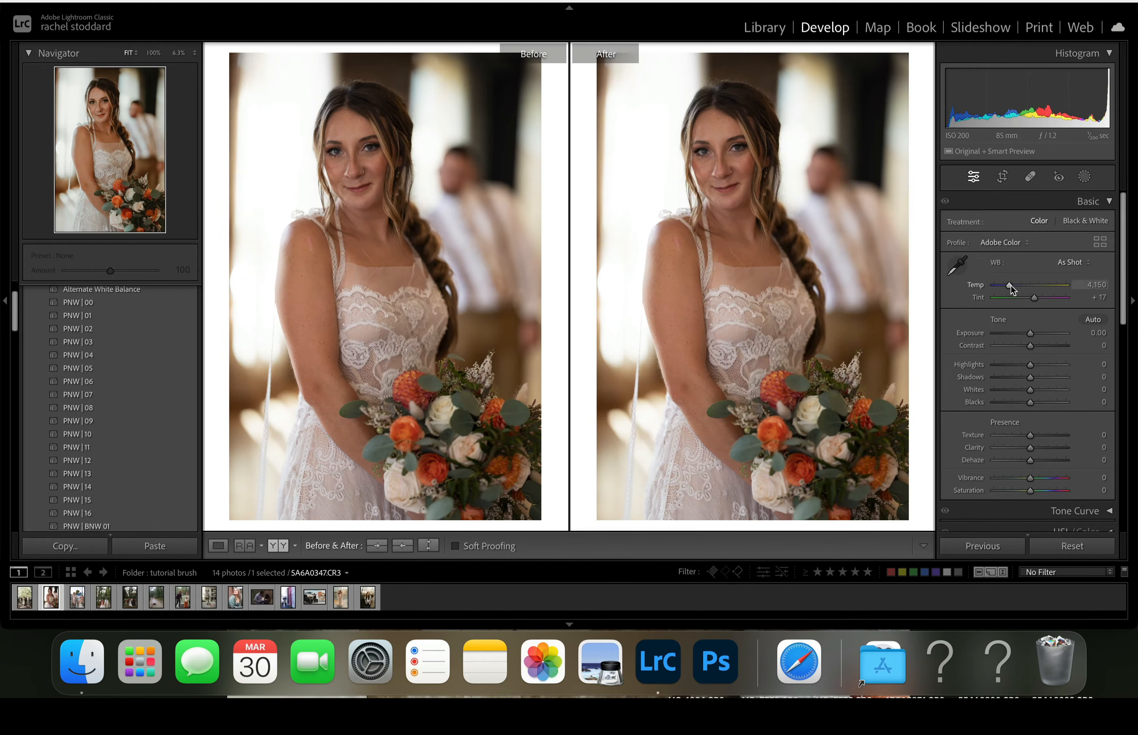
{"action": "left_click_drag", "start_coordinate": [1011, 285], "coordinate": [1009, 285]}
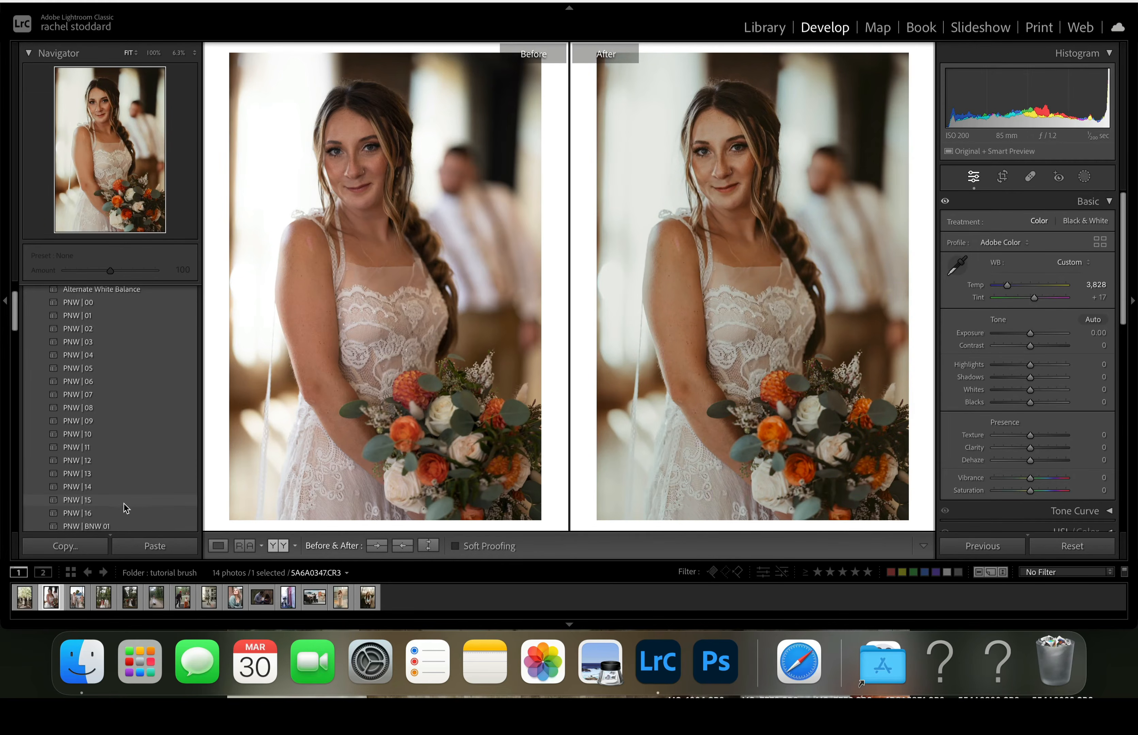
{"action": "left_click", "coordinate": [95, 500]}
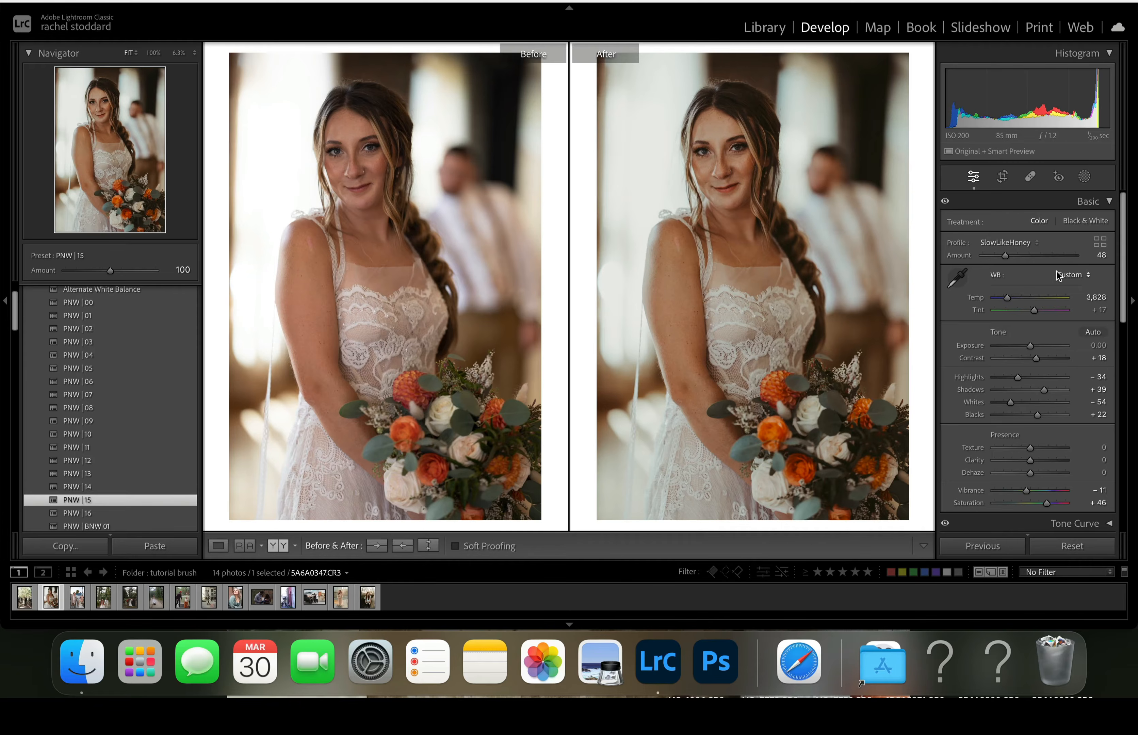
{"action": "left_click_drag", "start_coordinate": [1010, 300], "coordinate": [1005, 257]}
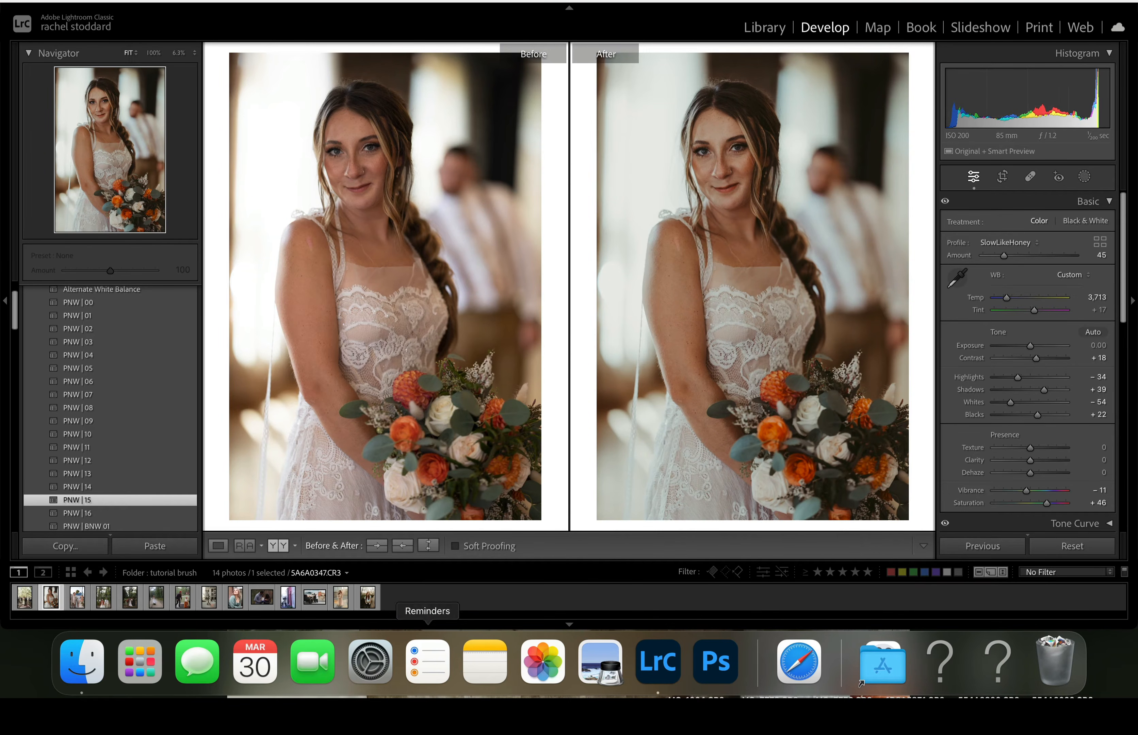
- Show only the edited bride portrait and crop it slightly tighter, keeping the original aspect ratio
{"action": "left_click", "coordinate": [218, 546]}
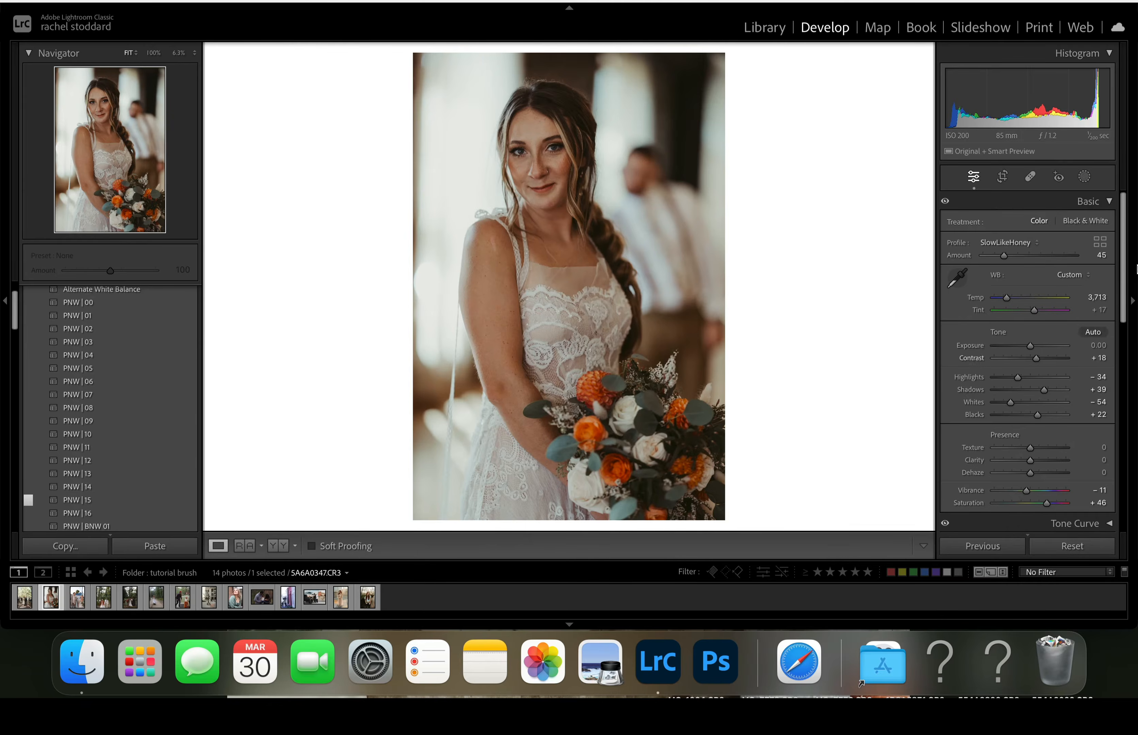
{"action": "left_click", "coordinate": [1084, 177]}
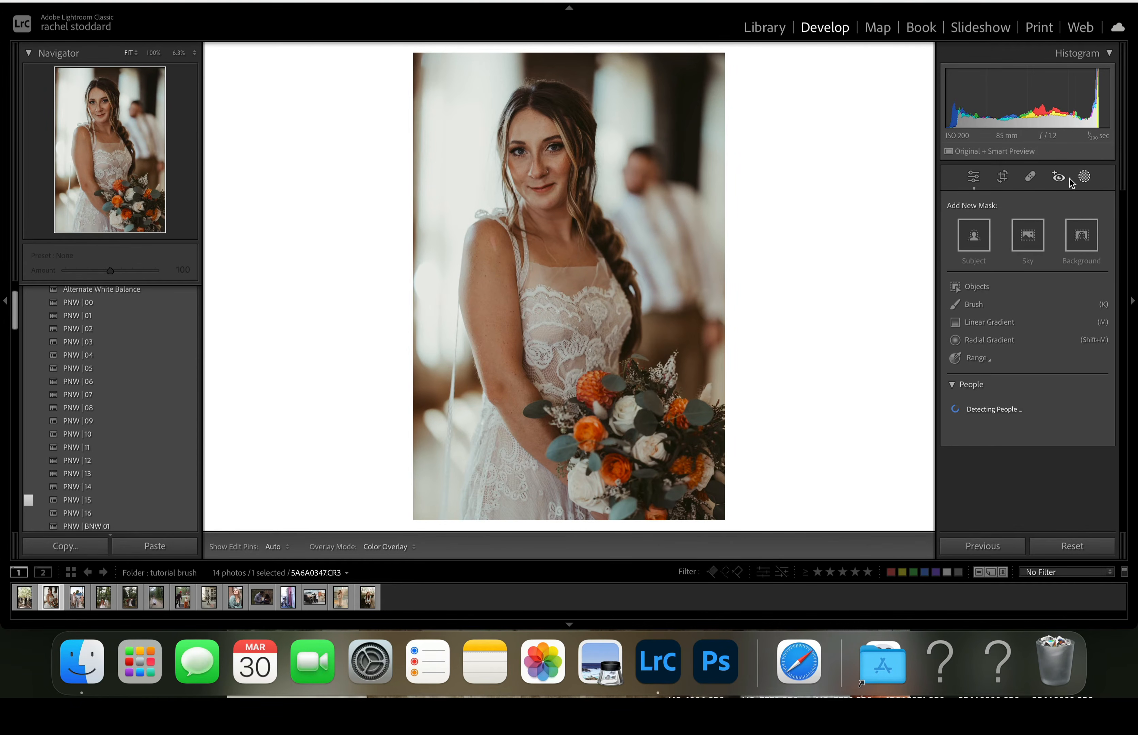
{"action": "left_click", "coordinate": [1003, 176]}
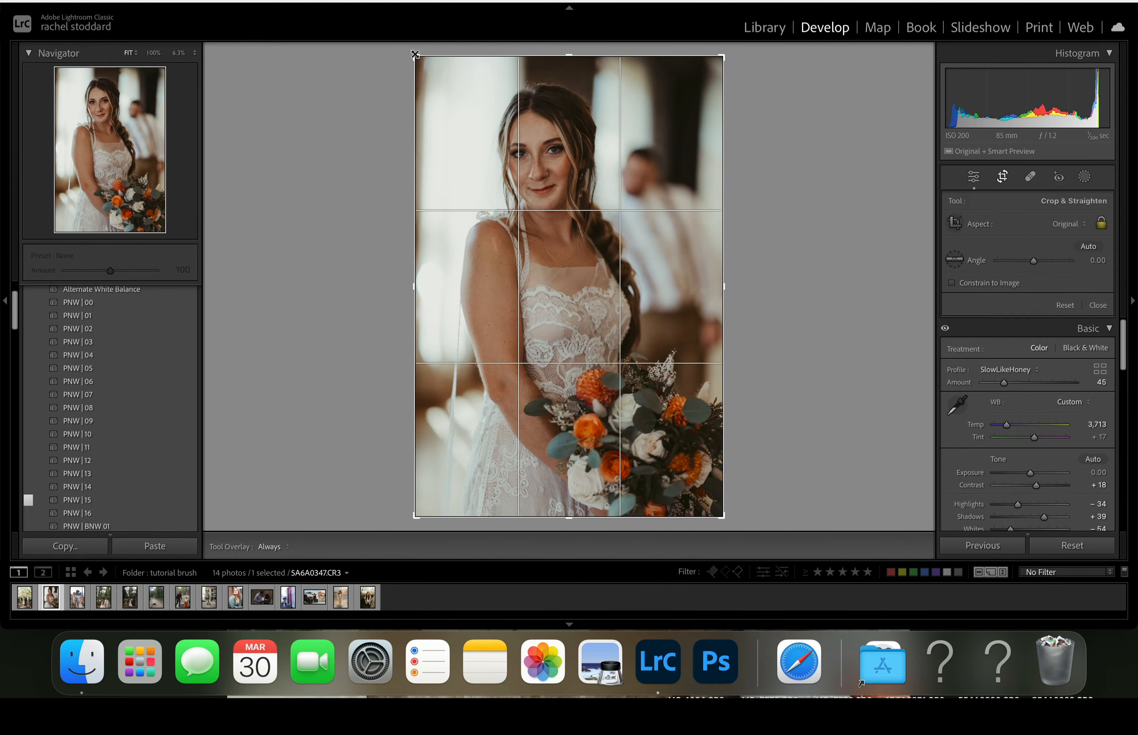
{"action": "left_click_drag", "start_coordinate": [419, 55], "coordinate": [427, 74]}
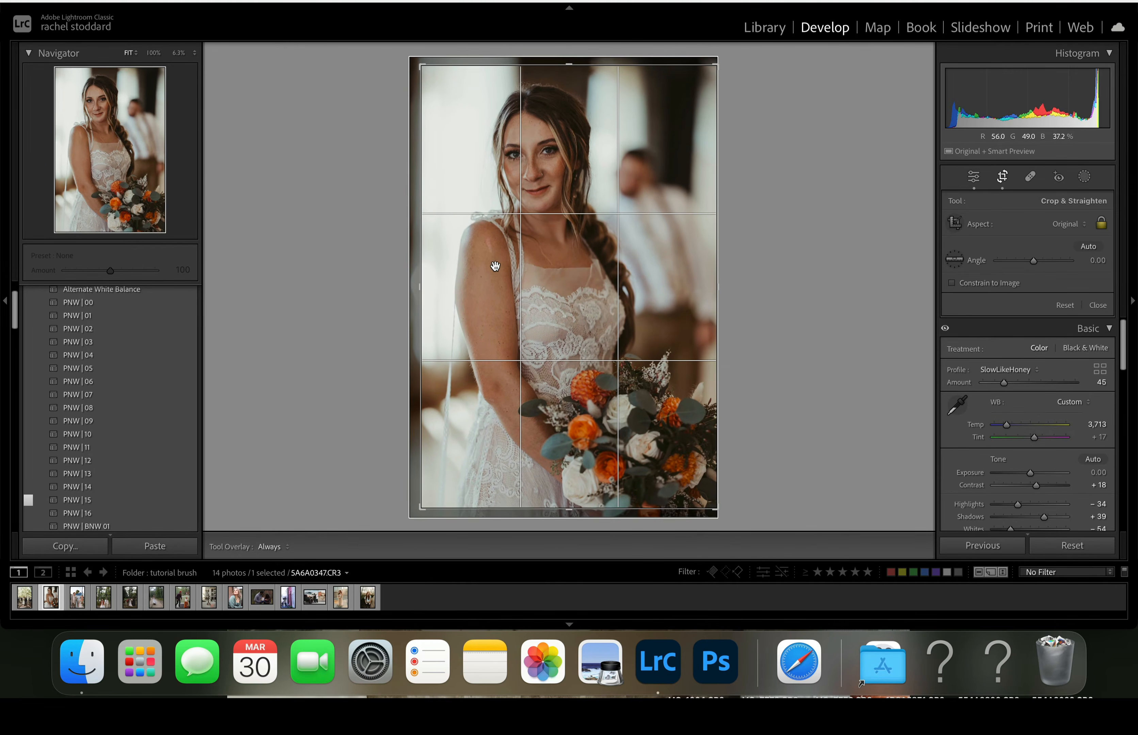
{"action": "key", "text": "Return"}
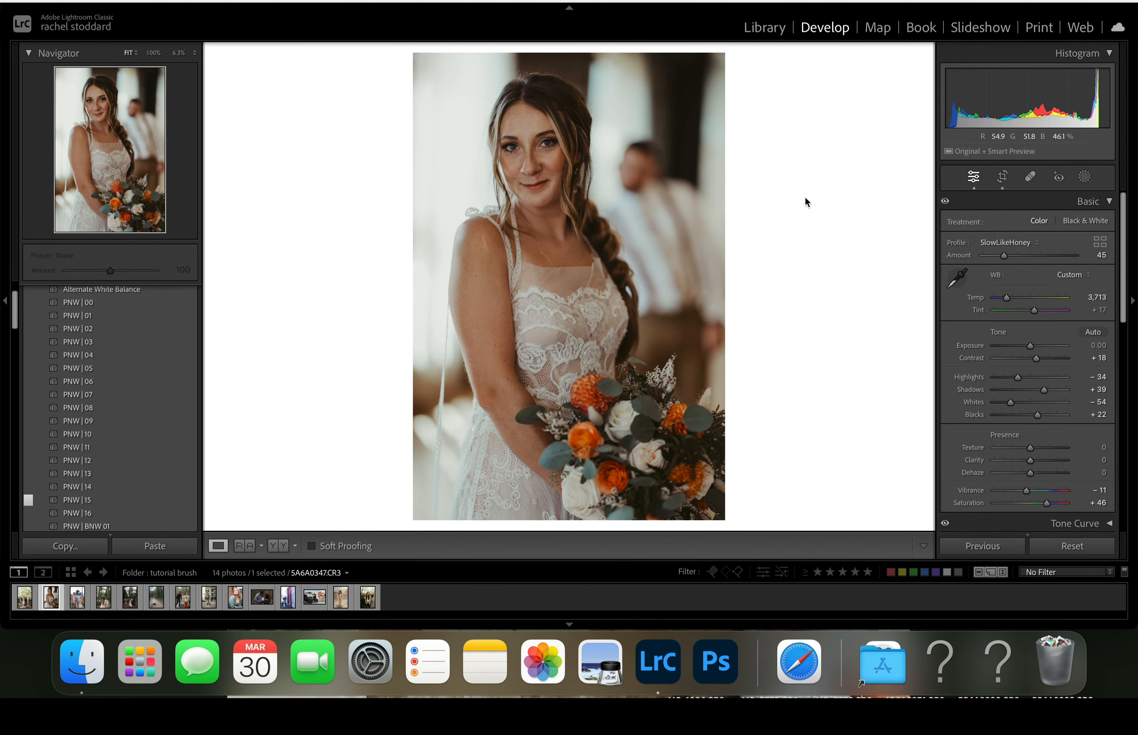
- Create a brush mask on the bride portrait and paint it over the whole photo with brush size 100
{"action": "left_click", "coordinate": [1084, 177]}
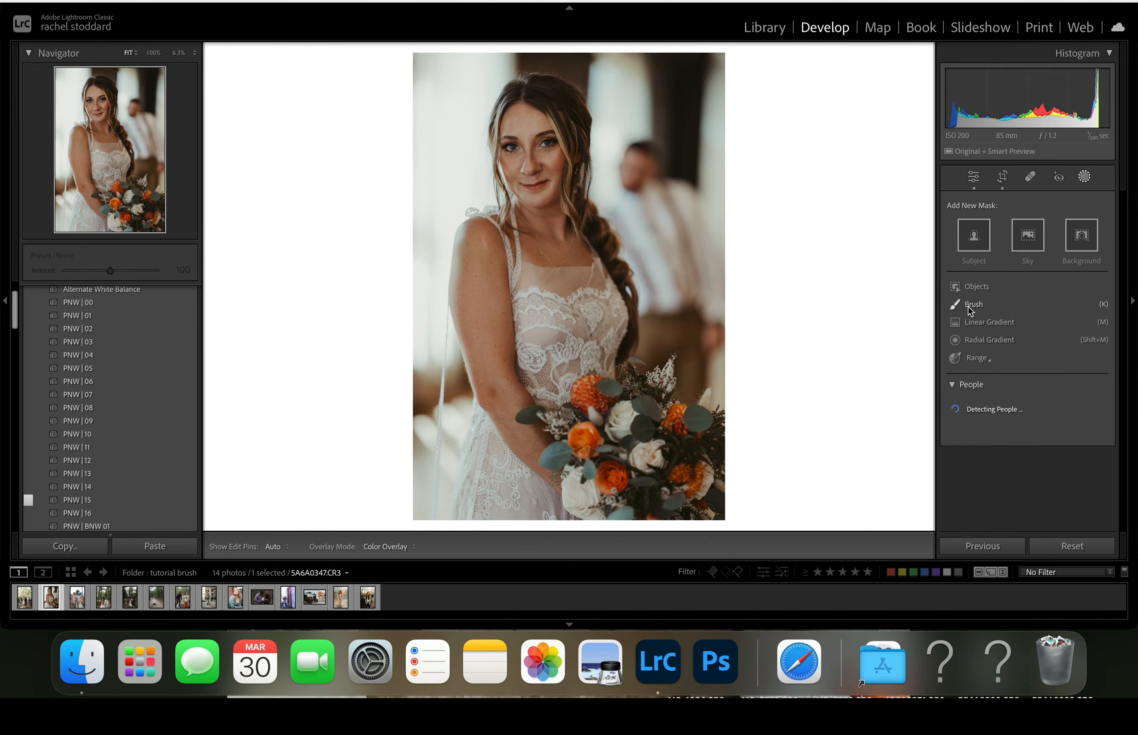
{"action": "left_click", "coordinate": [971, 305]}
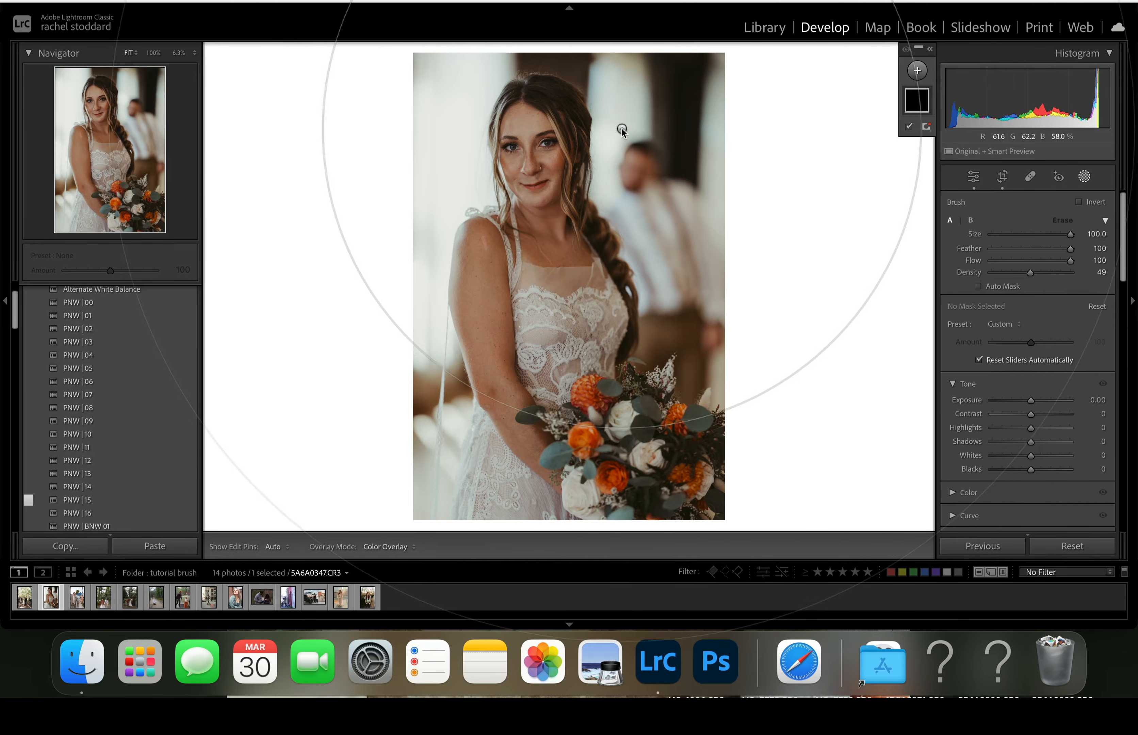
{"action": "mouse_move", "coordinate": [502, 153]}
{"action": "left_mouse_down"}
{"action": "mouse_move", "coordinate": [560, 254]}
{"action": "mouse_move", "coordinate": [535, 497]}
{"action": "left_mouse_up"}
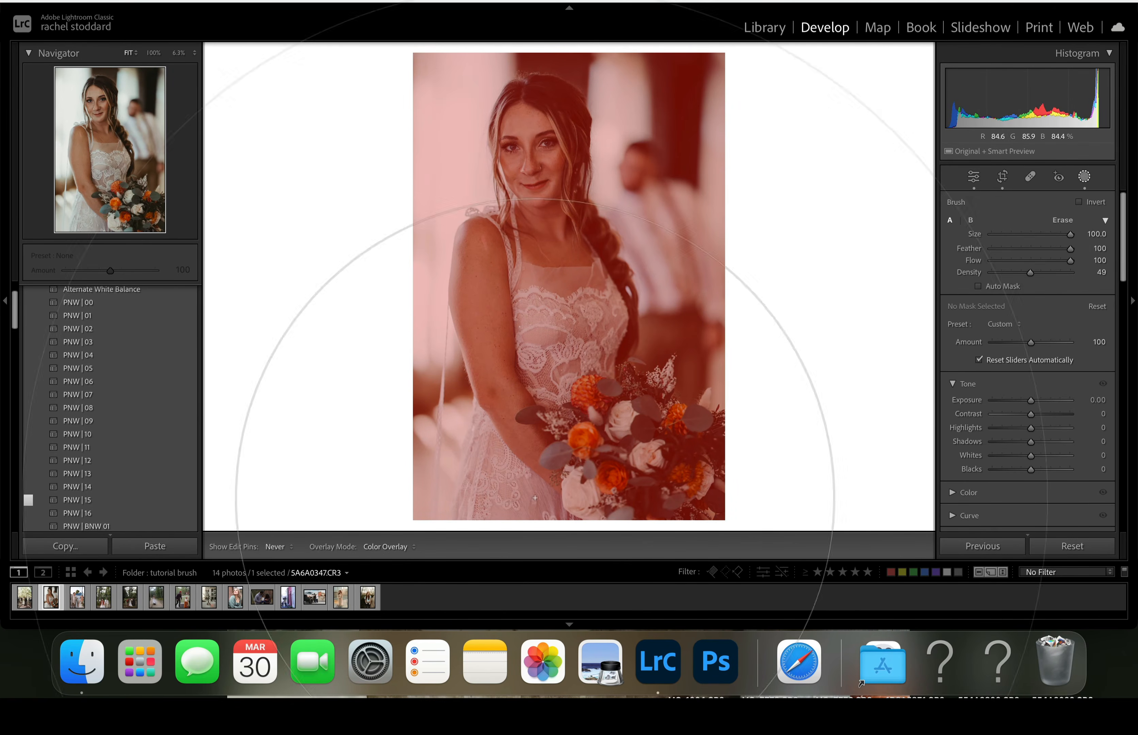
- Try the A) Brush On Levels II preset on the brush mask, followed by A) City Glow at amount 83
{"action": "left_click", "coordinate": [1001, 327]}
{"action": "scroll", "coordinate": [997, 415], "scroll_direction": "down", "scroll_amount": 5}
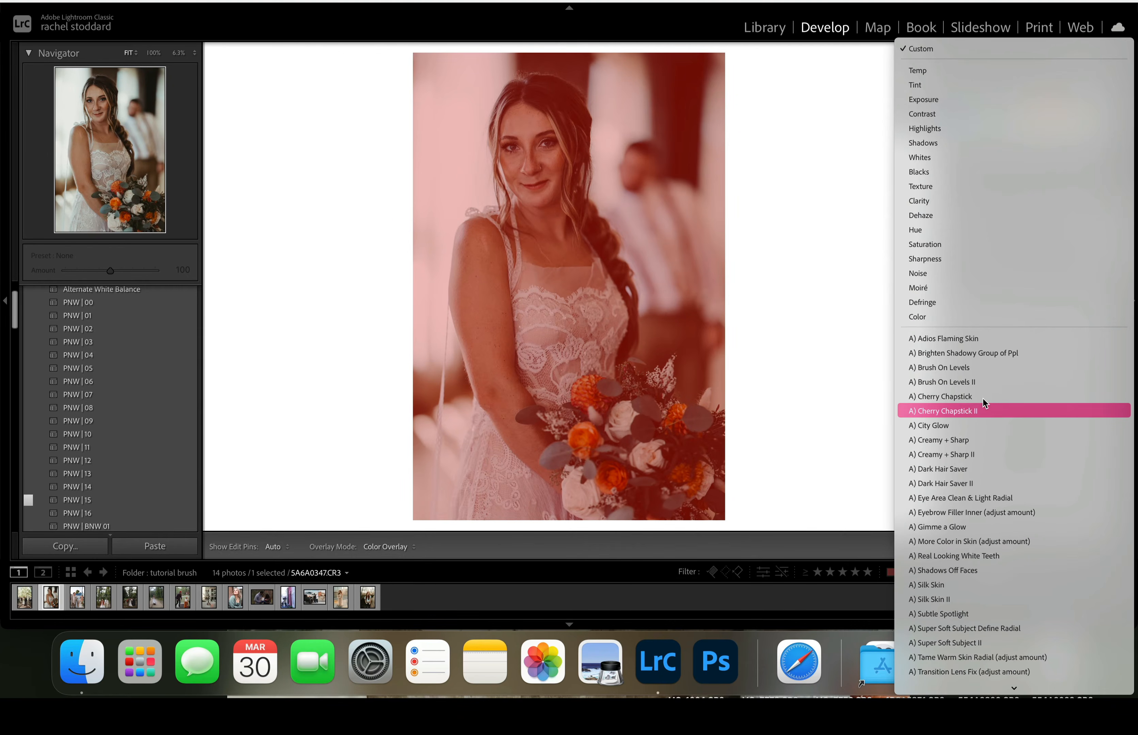
{"action": "left_click", "coordinate": [950, 382]}
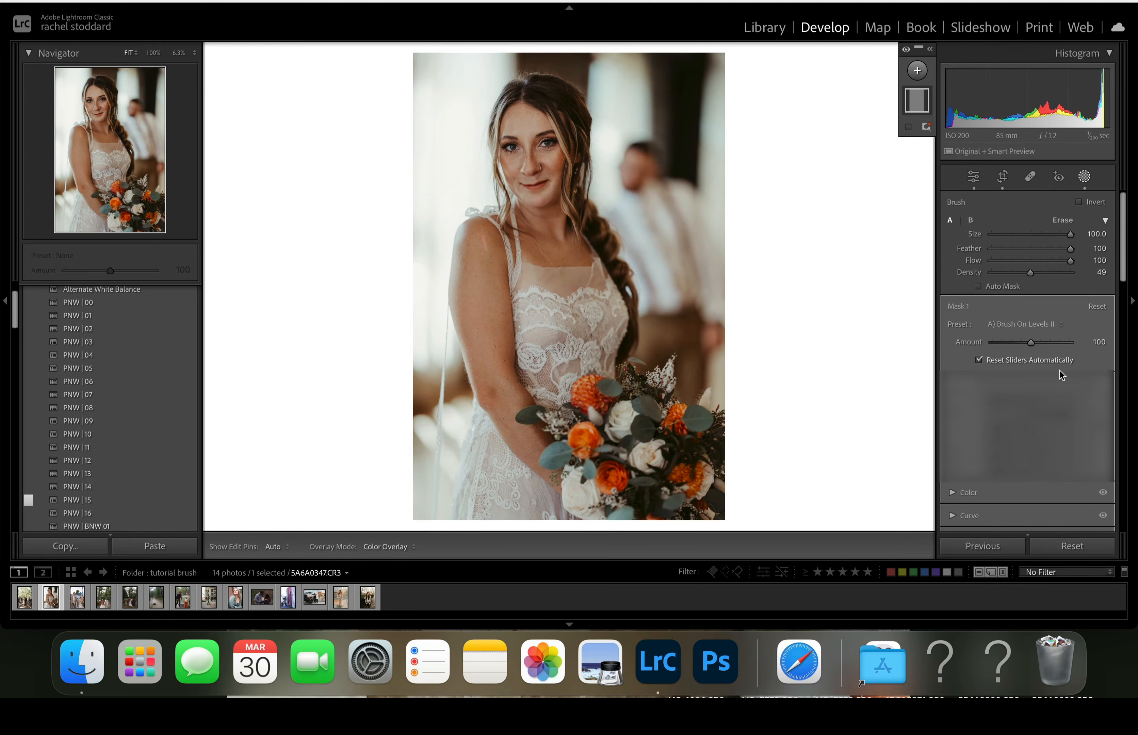
{"action": "mouse_move", "coordinate": [1031, 341]}
{"action": "left_mouse_down"}
{"action": "mouse_move", "coordinate": [1048, 354]}
{"action": "mouse_move", "coordinate": [1035, 360]}
{"action": "left_mouse_up"}
{"action": "left_click", "coordinate": [1021, 325]}
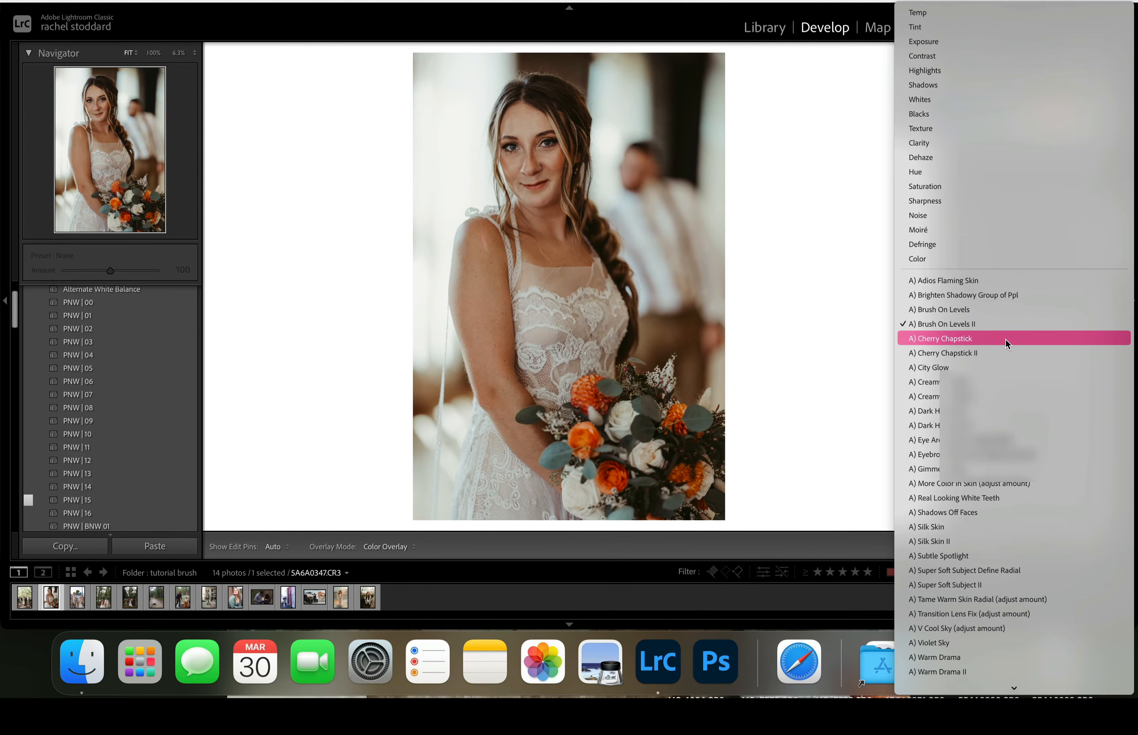
{"action": "left_click", "coordinate": [990, 368]}
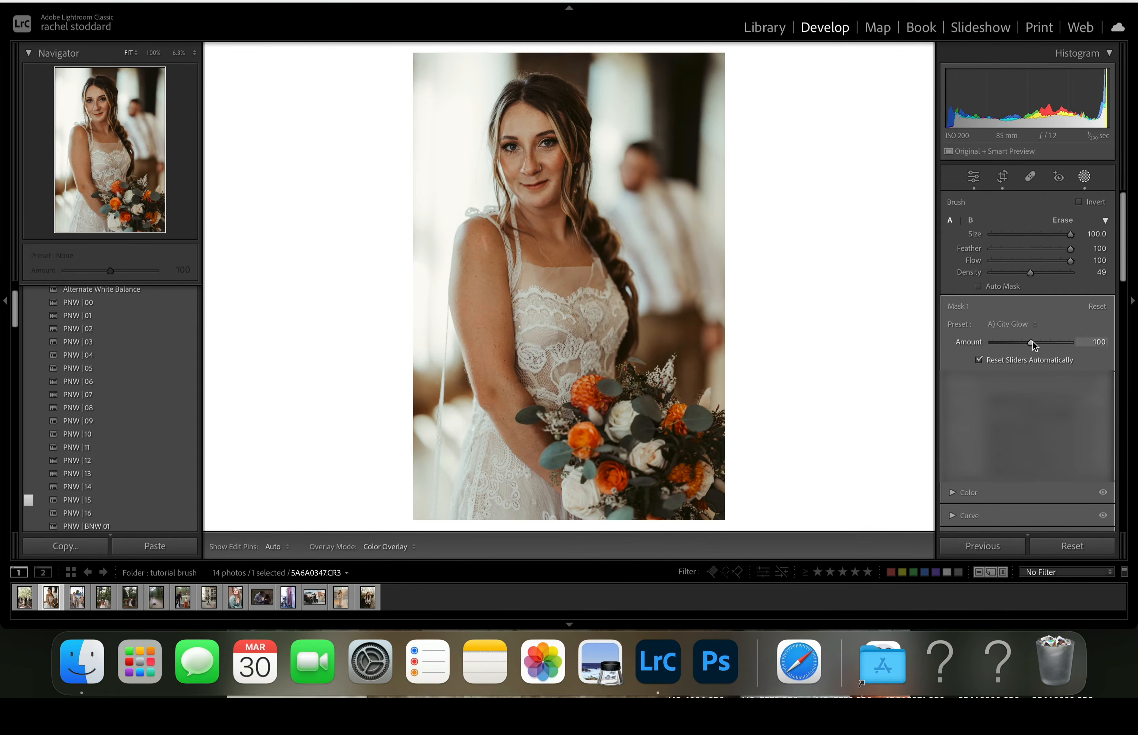
{"action": "mouse_move", "coordinate": [1031, 342]}
{"action": "left_mouse_down"}
{"action": "mouse_move", "coordinate": [973, 365]}
{"action": "mouse_move", "coordinate": [1027, 362]}
{"action": "left_mouse_up"}
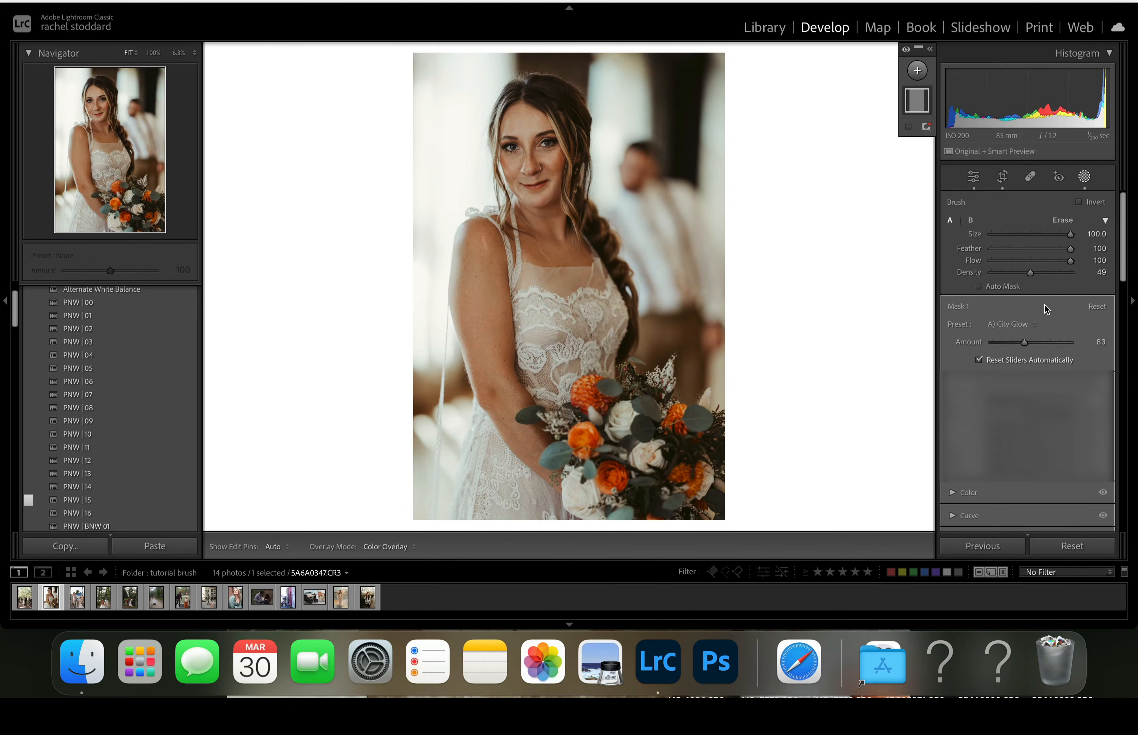
- Try A) Creamy + Sharp II and A) Creamy + Sharp on the brush mask, finishing with Creamy + Sharp II at amount 133
{"action": "left_click", "coordinate": [1021, 322]}
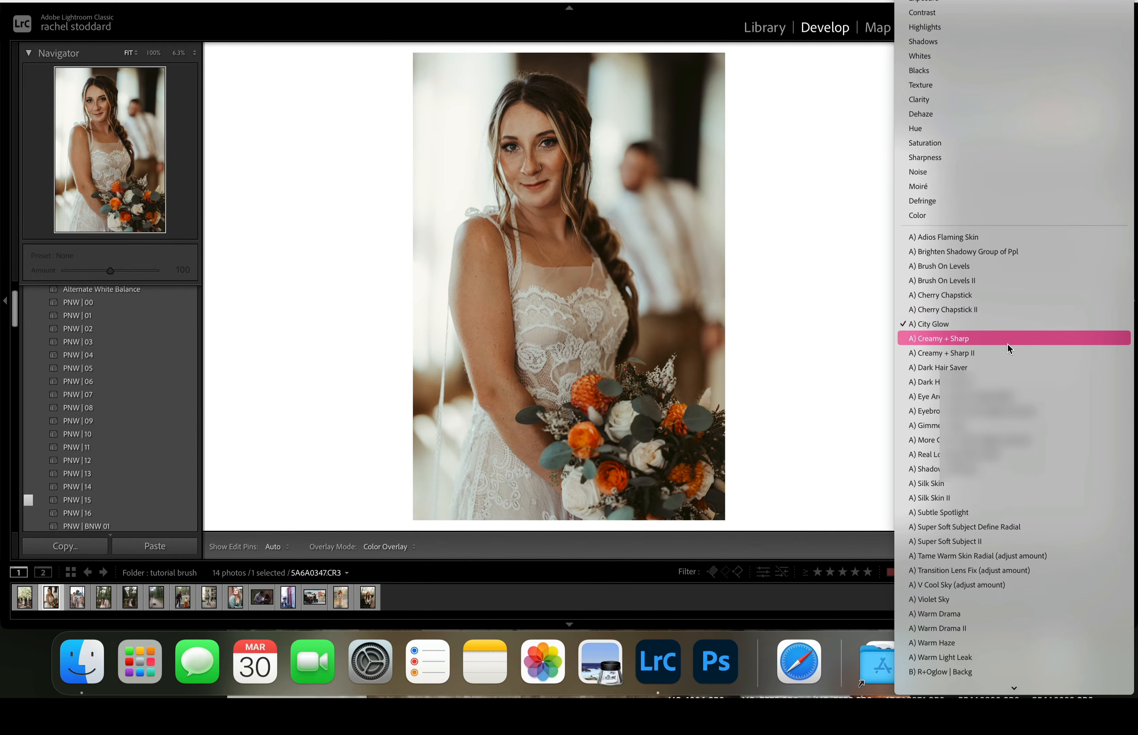
{"action": "left_click", "coordinate": [952, 353]}
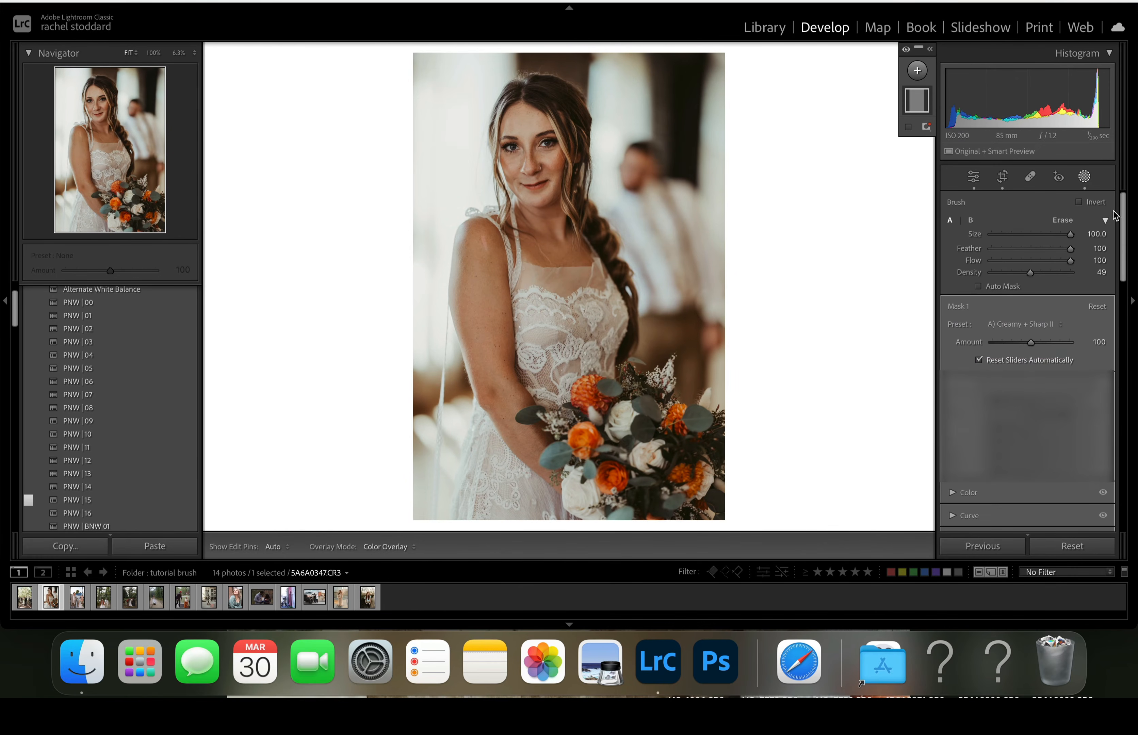
{"action": "mouse_move", "coordinate": [1030, 343]}
{"action": "left_mouse_down"}
{"action": "mouse_move", "coordinate": [957, 368]}
{"action": "mouse_move", "coordinate": [1029, 368]}
{"action": "left_mouse_up"}
{"action": "left_click", "coordinate": [1029, 325]}
{"action": "left_click", "coordinate": [1011, 310]}
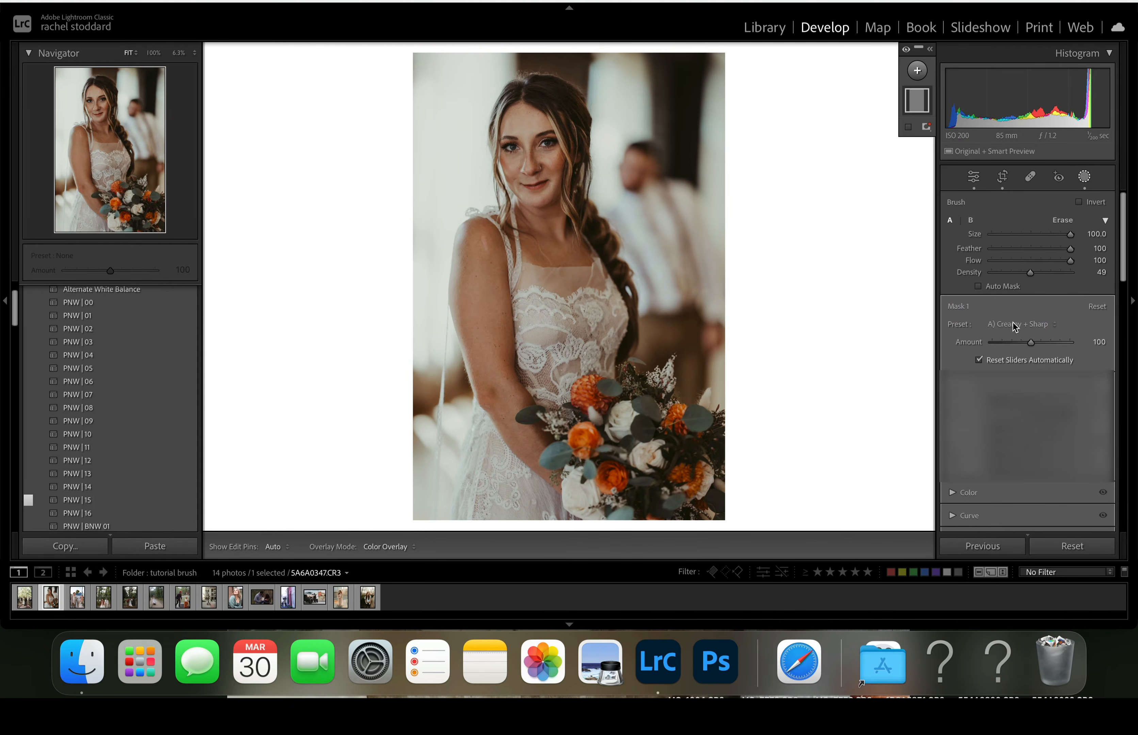
{"action": "left_click", "coordinate": [1011, 325]}
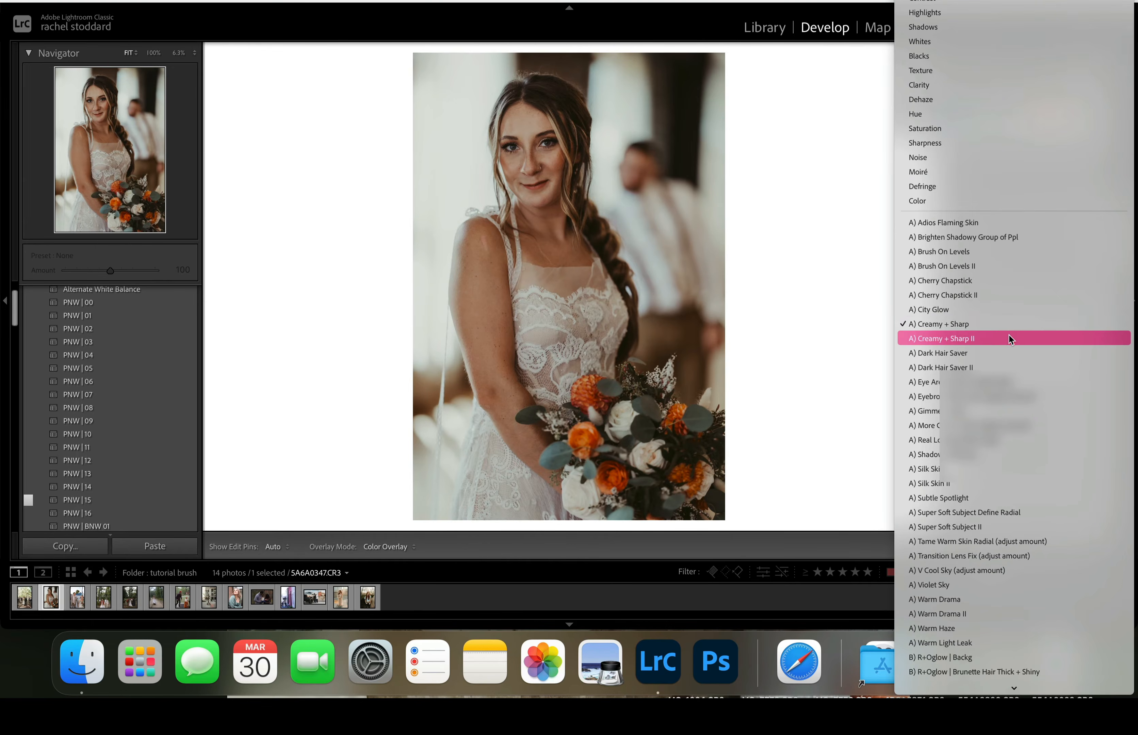
{"action": "left_click", "coordinate": [1009, 337]}
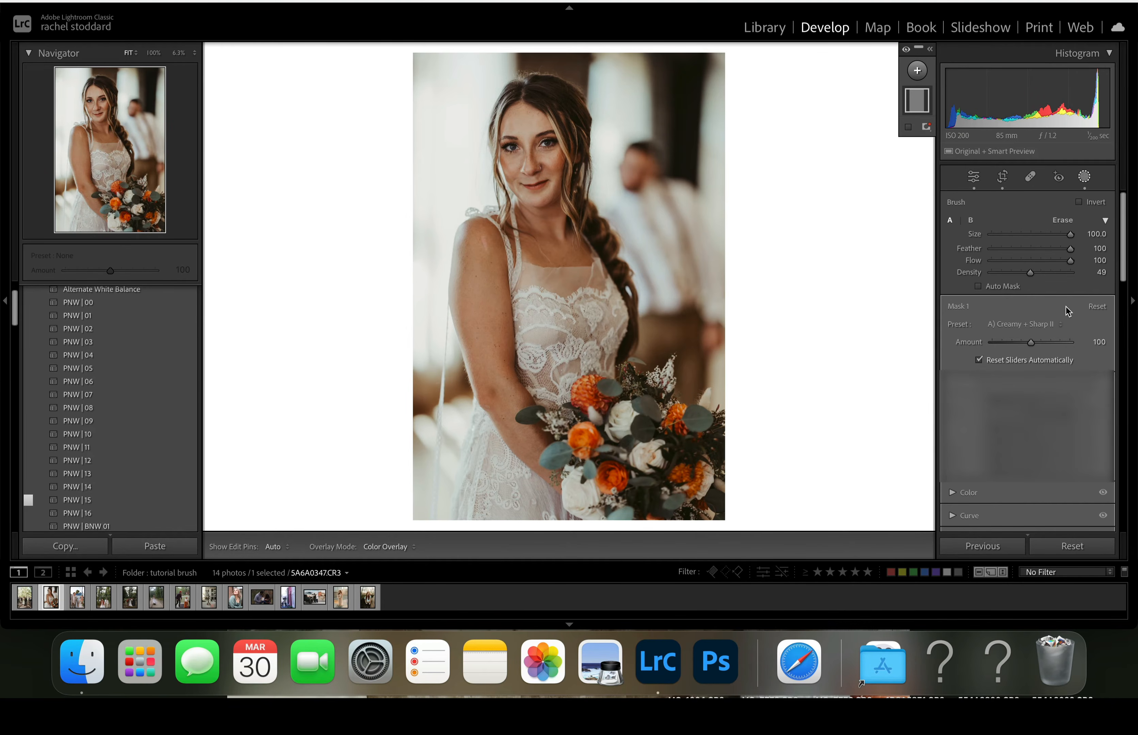
{"action": "scroll", "coordinate": [1068, 307], "scroll_direction": "down", "scroll_amount": 1}
{"action": "left_click_drag", "start_coordinate": [1037, 323], "coordinate": [1044, 355]}
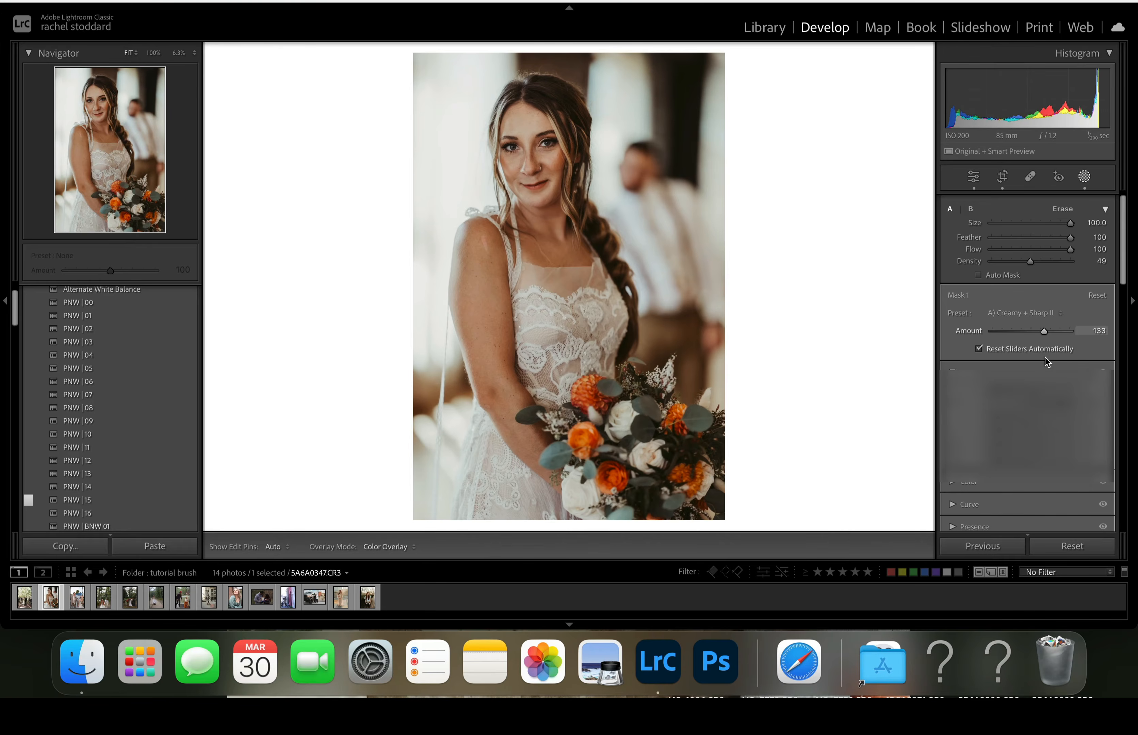
- Try A) Gimme a Glow at amount 93 on the brush mask, followed by A) Warm Drama II at amount 89
{"action": "left_click", "coordinate": [1022, 313]}
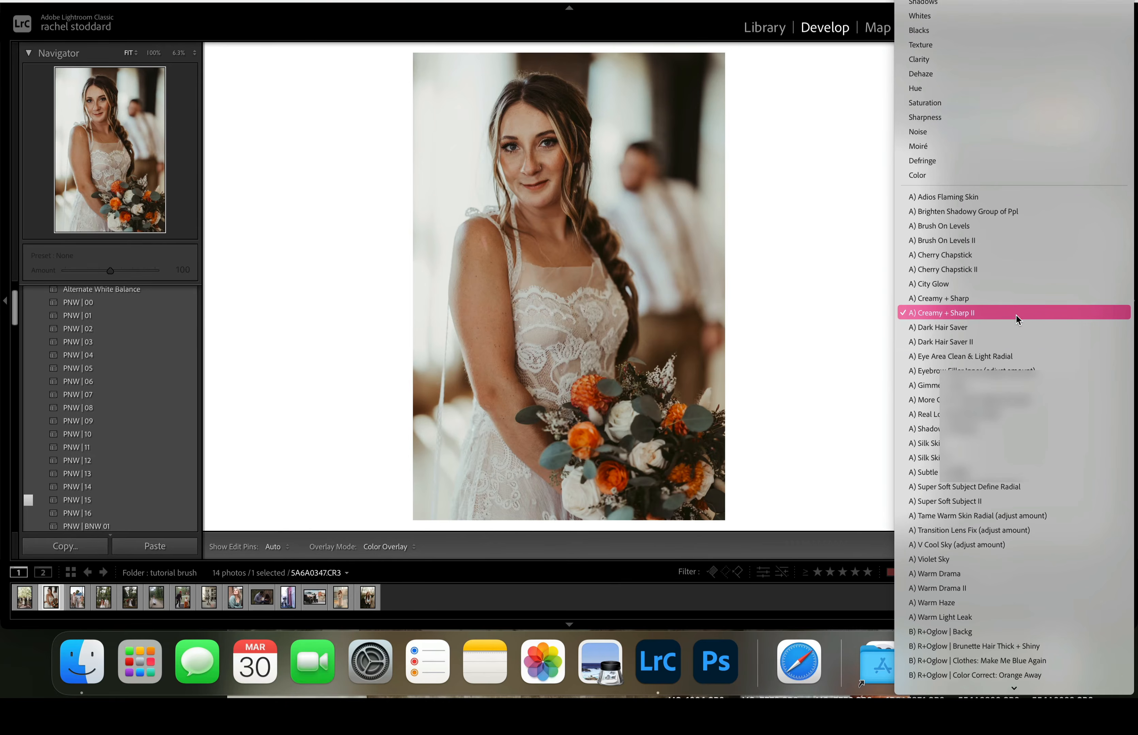
{"action": "left_click", "coordinate": [980, 389]}
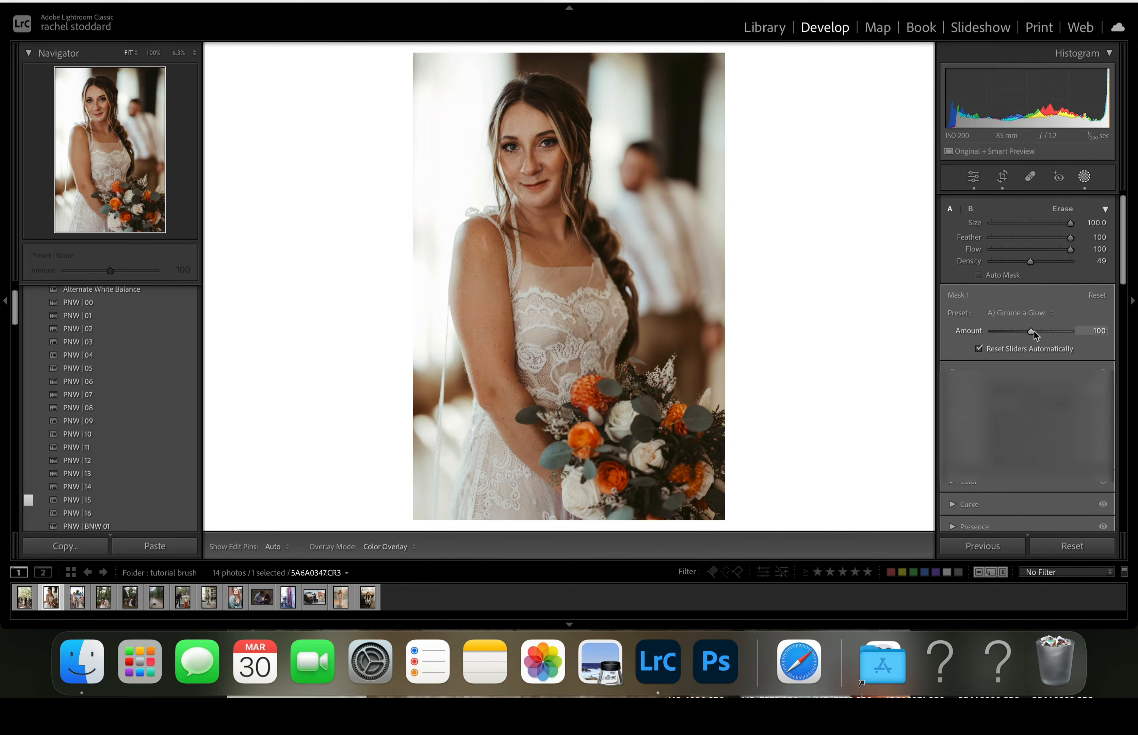
{"action": "mouse_move", "coordinate": [1034, 331]}
{"action": "left_mouse_down"}
{"action": "mouse_move", "coordinate": [1010, 344]}
{"action": "mouse_move", "coordinate": [1031, 350]}
{"action": "left_mouse_up"}
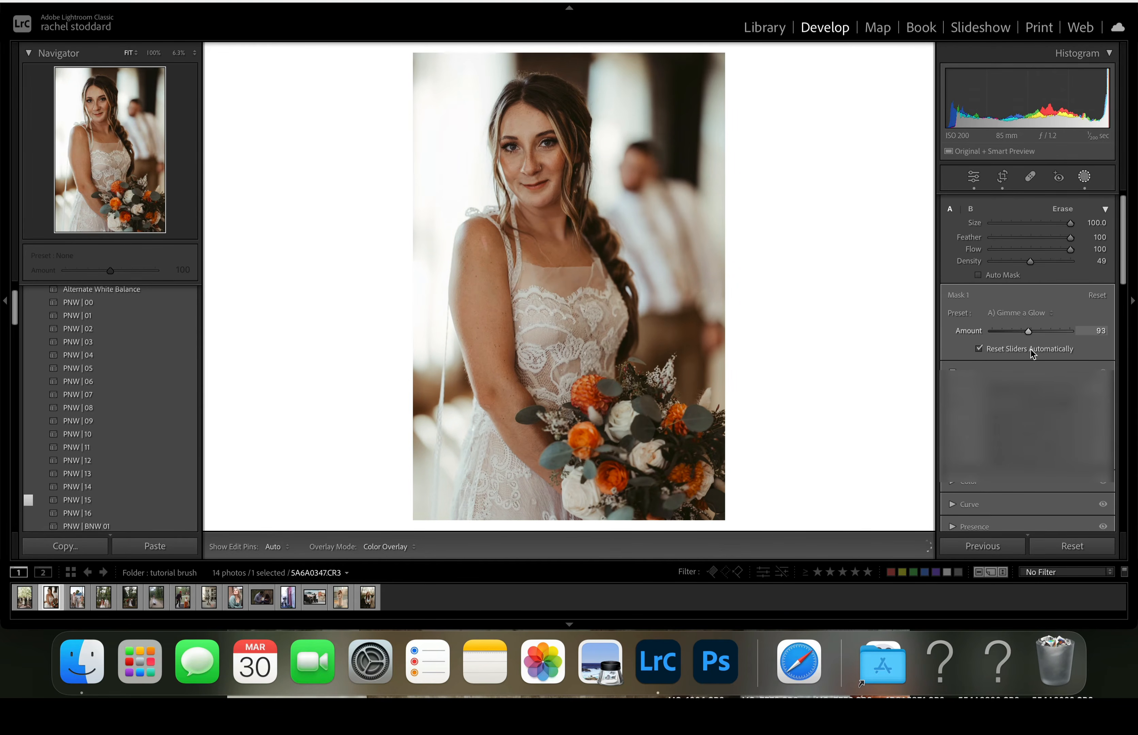
{"action": "left_click", "coordinate": [1021, 315]}
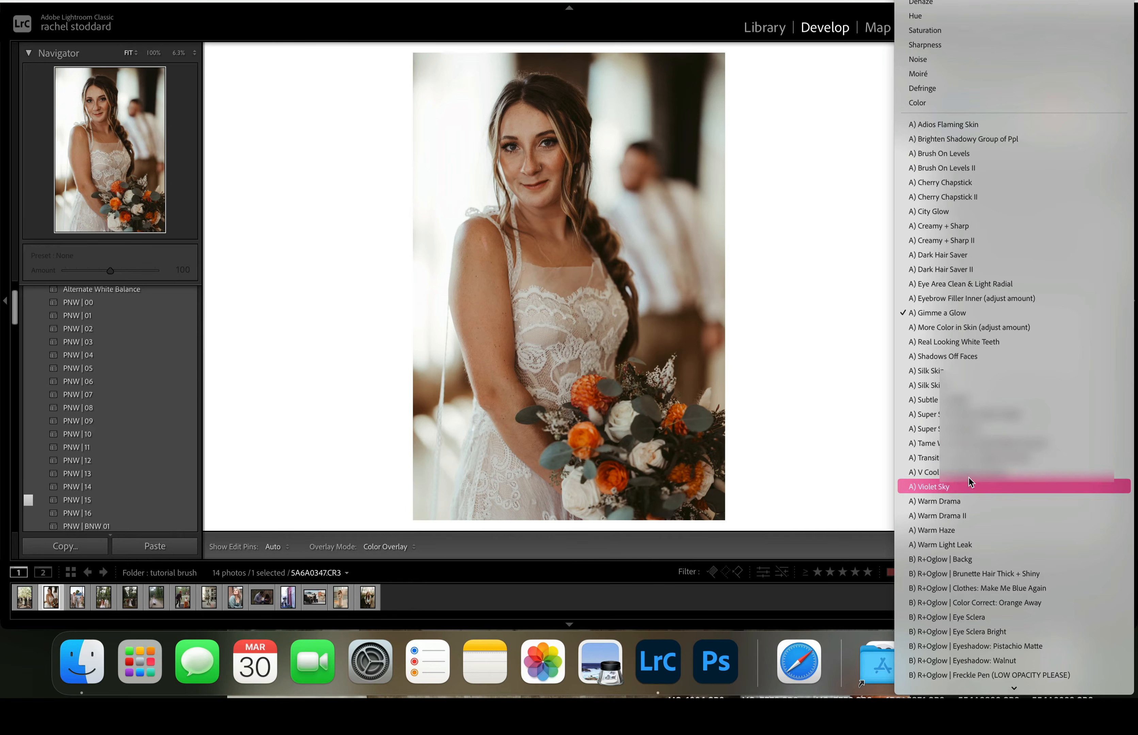
{"action": "left_click", "coordinate": [940, 516]}
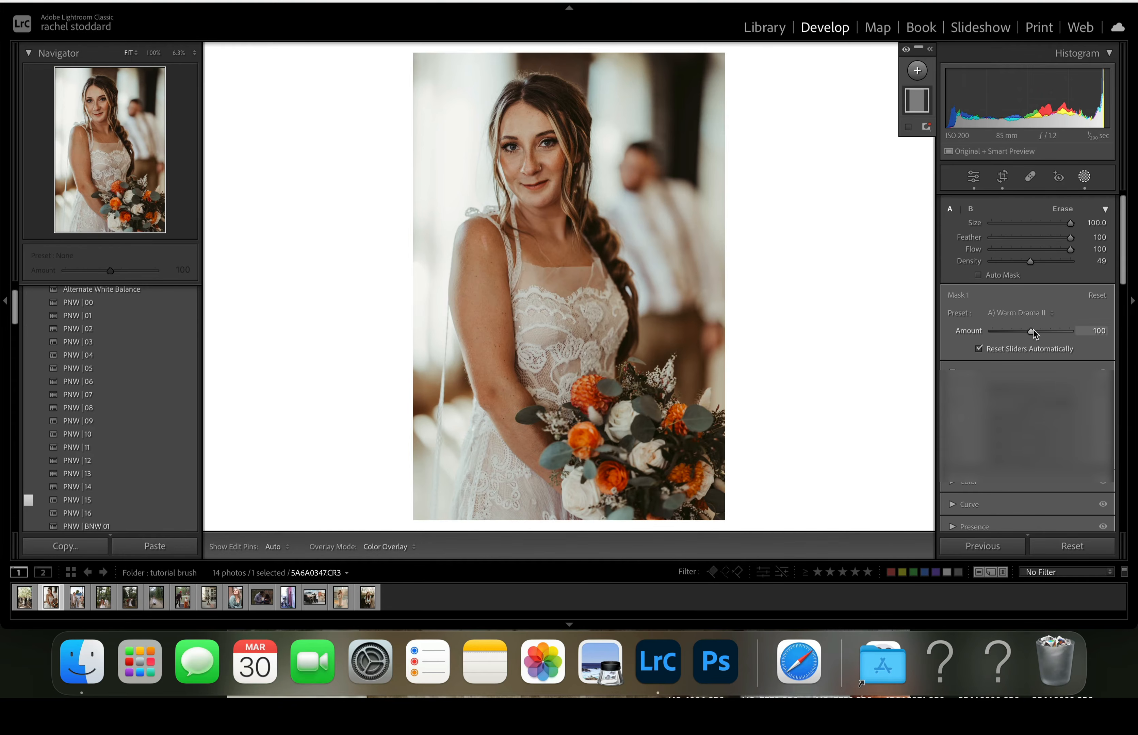
{"action": "left_click_drag", "start_coordinate": [1030, 330], "coordinate": [1029, 357]}
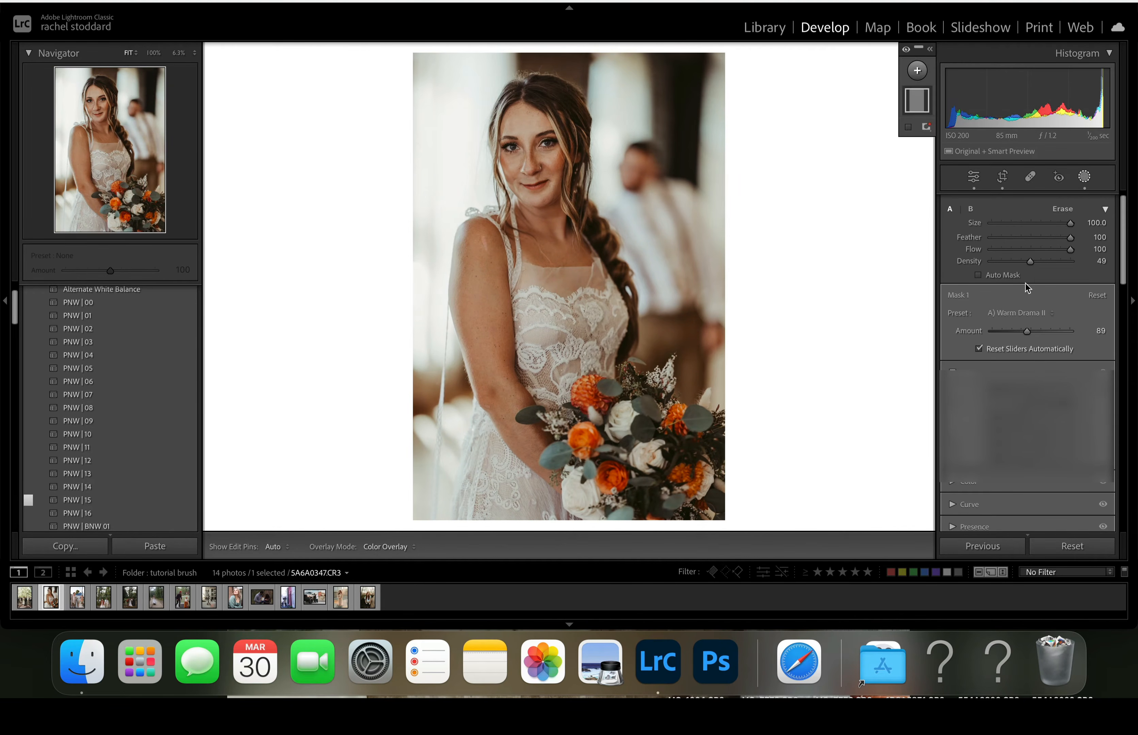
- Apply the A) Gimme a Glow preset to the full-photo brush mask at amount 100
{"action": "left_click", "coordinate": [1019, 313]}
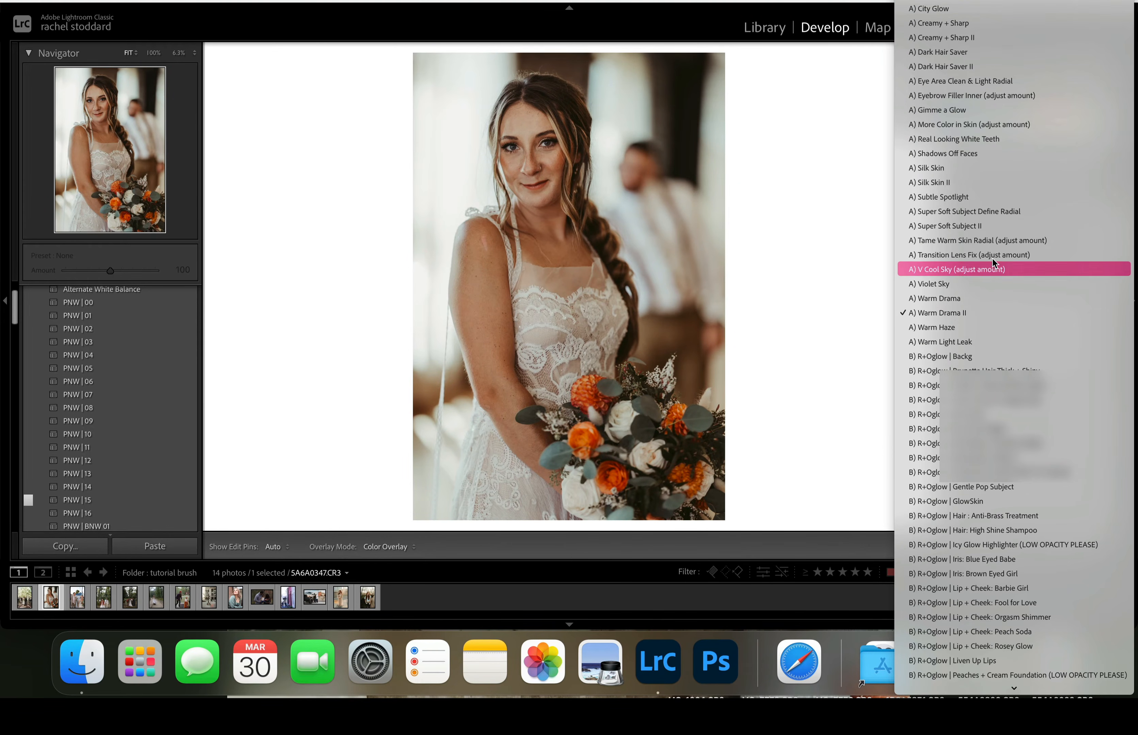
{"action": "left_click", "coordinate": [983, 112]}
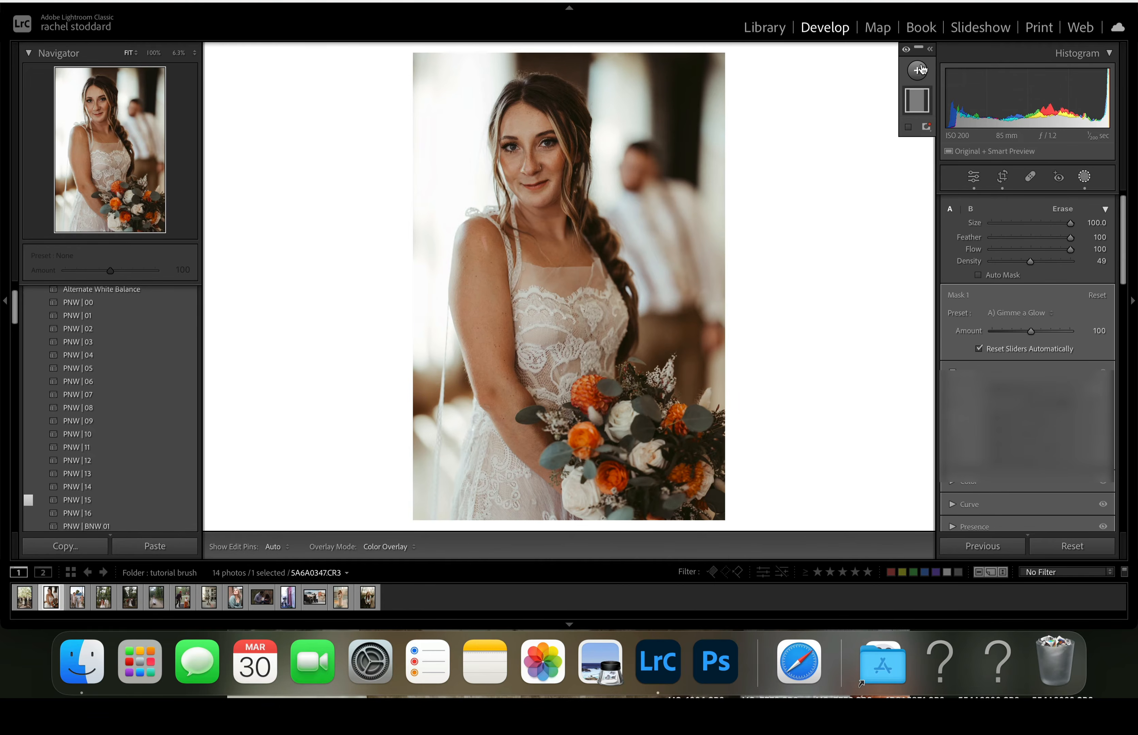
{"action": "scroll", "coordinate": [1060, 403], "scroll_direction": "up", "scroll_amount": 2}
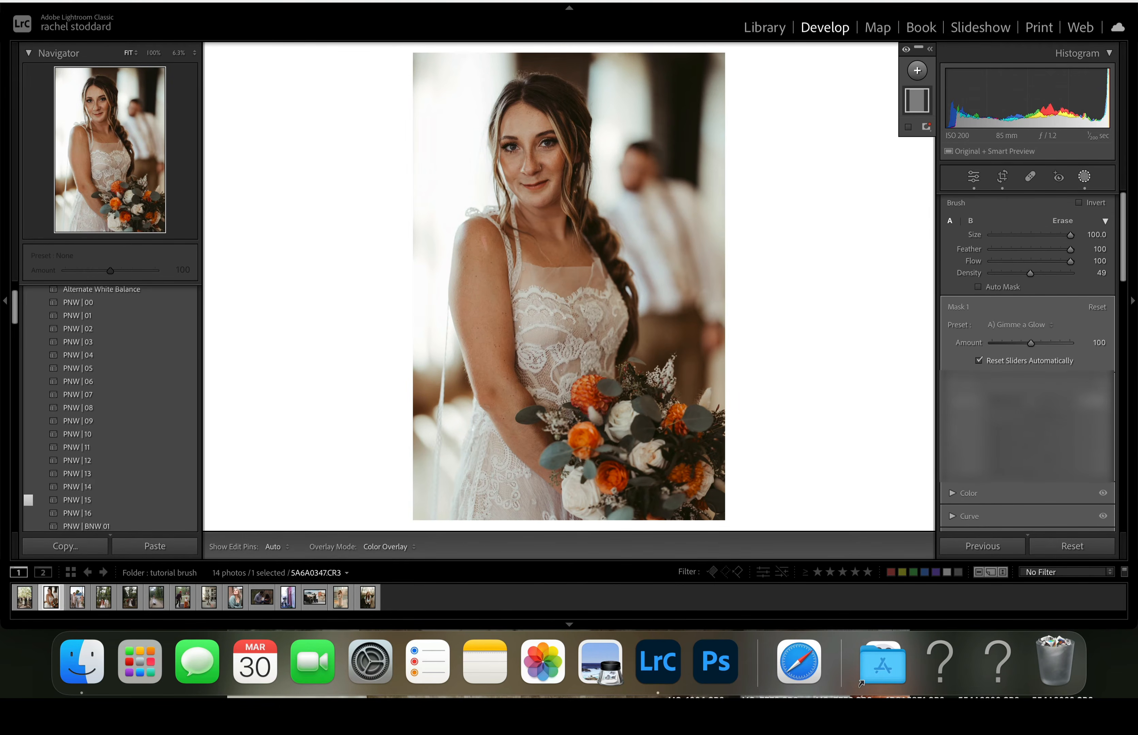
- Set the bride portrait's overall Shadows to +45 in the basic adjustments
{"action": "scroll", "coordinate": [1060, 404], "scroll_direction": "down", "scroll_amount": 2}
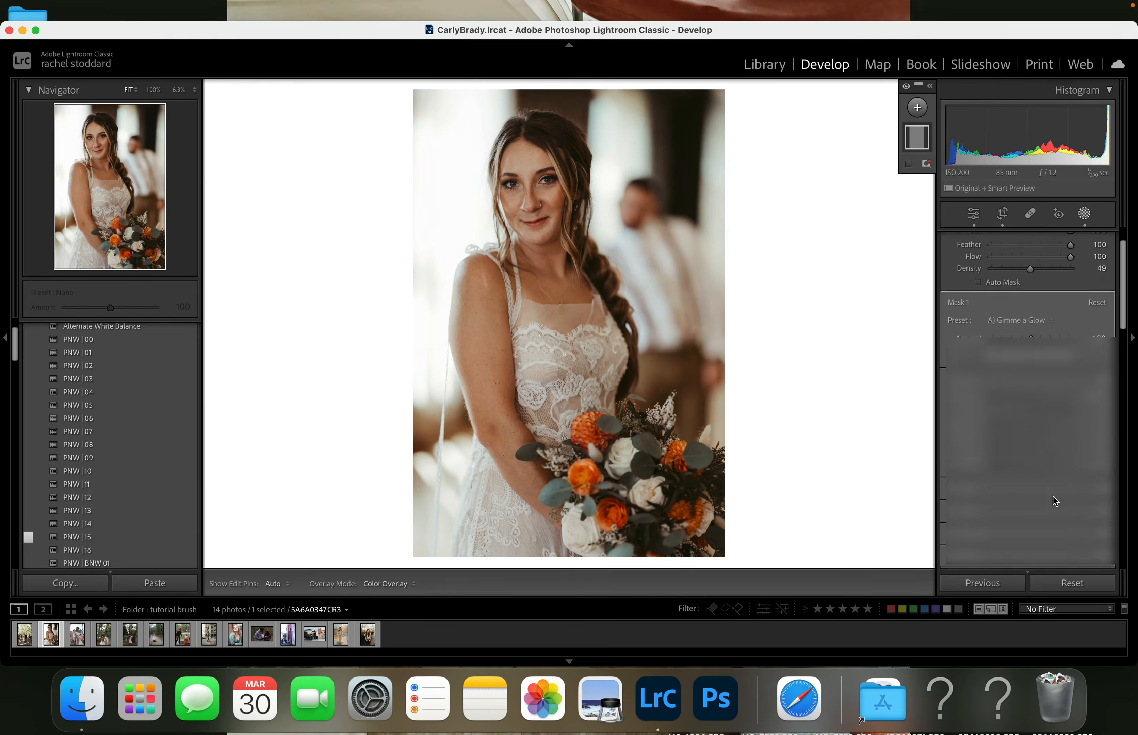
{"action": "scroll", "coordinate": [1055, 501], "scroll_direction": "down", "scroll_amount": 3}
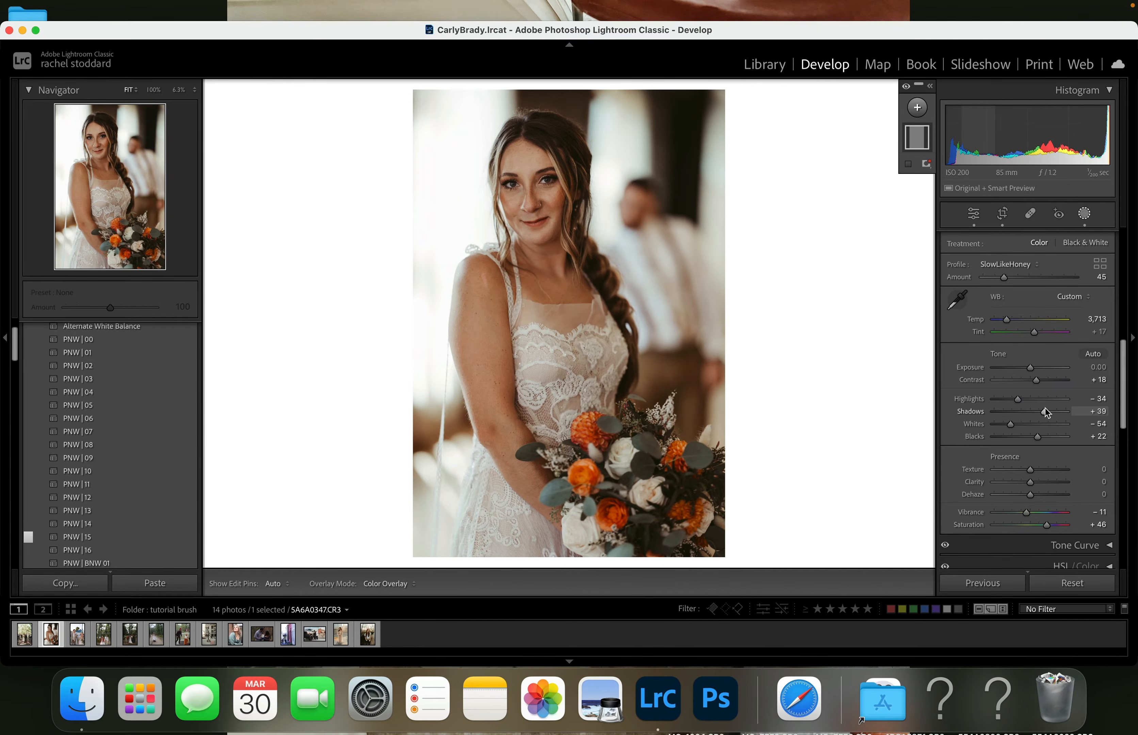
{"action": "left_click_drag", "start_coordinate": [1048, 408], "coordinate": [1047, 410]}
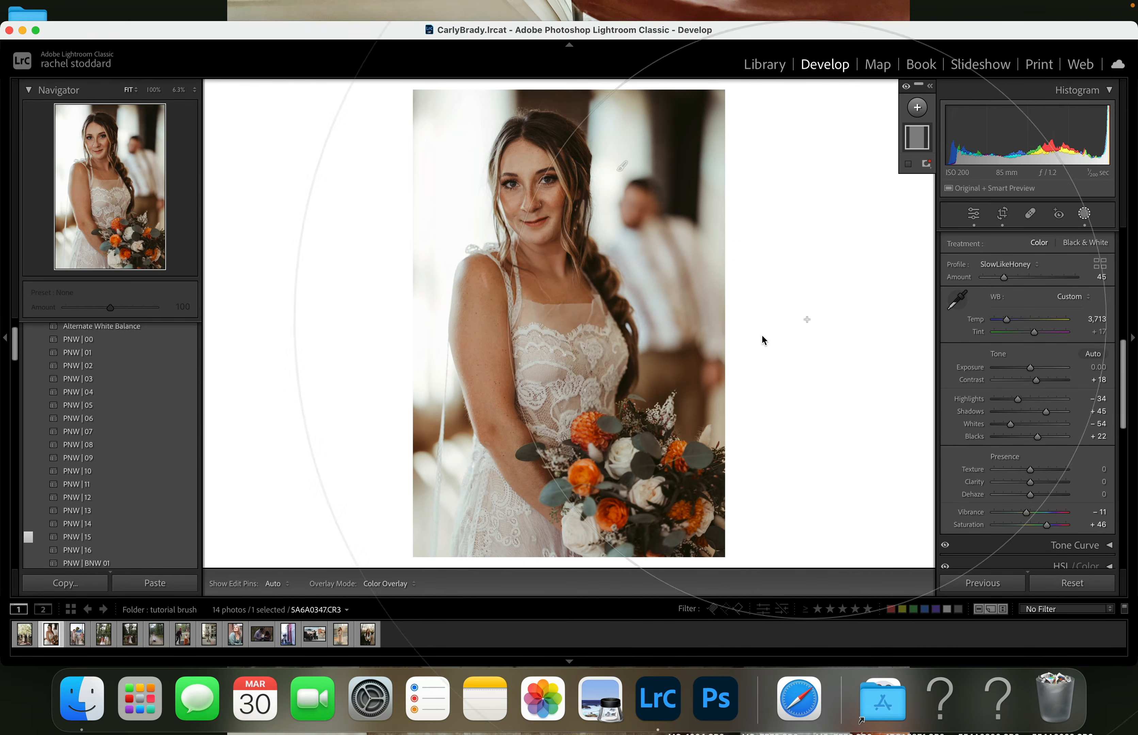
- Create one people mask for Person 1 covering both Facial Skin and Body Skin
{"action": "left_click", "coordinate": [926, 110]}
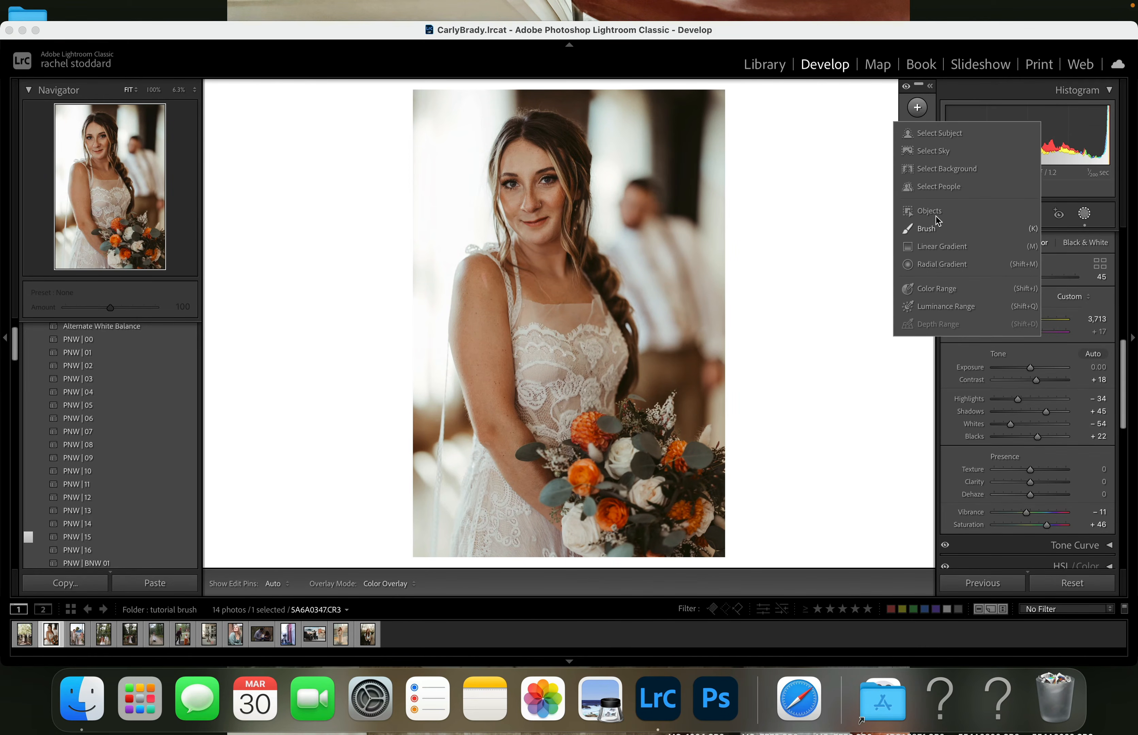
{"action": "left_click", "coordinate": [930, 187]}
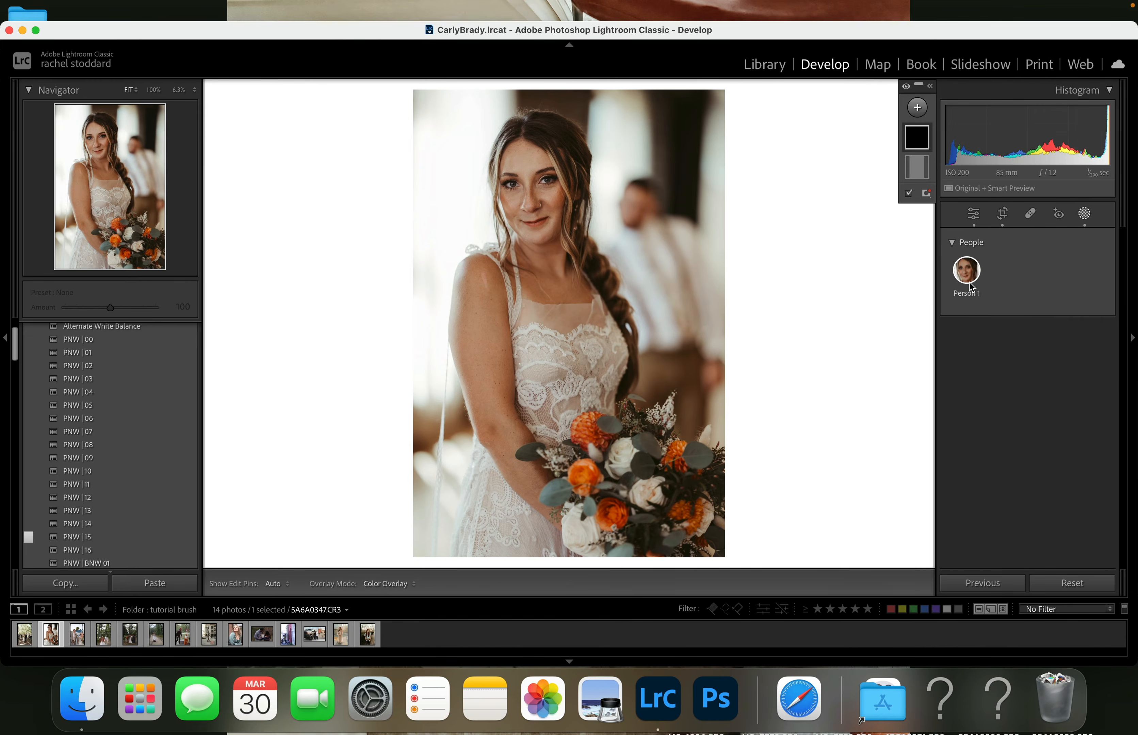
{"action": "left_click", "coordinate": [970, 285]}
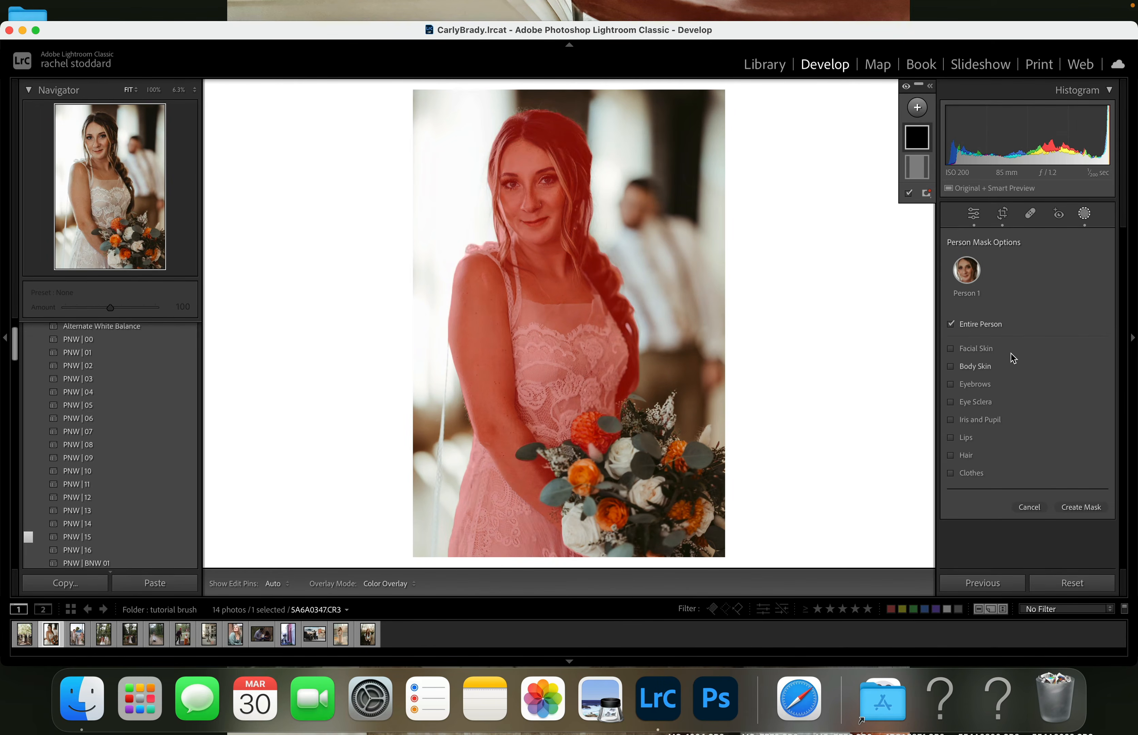
{"action": "left_click", "coordinate": [961, 349]}
{"action": "left_click", "coordinate": [959, 366]}
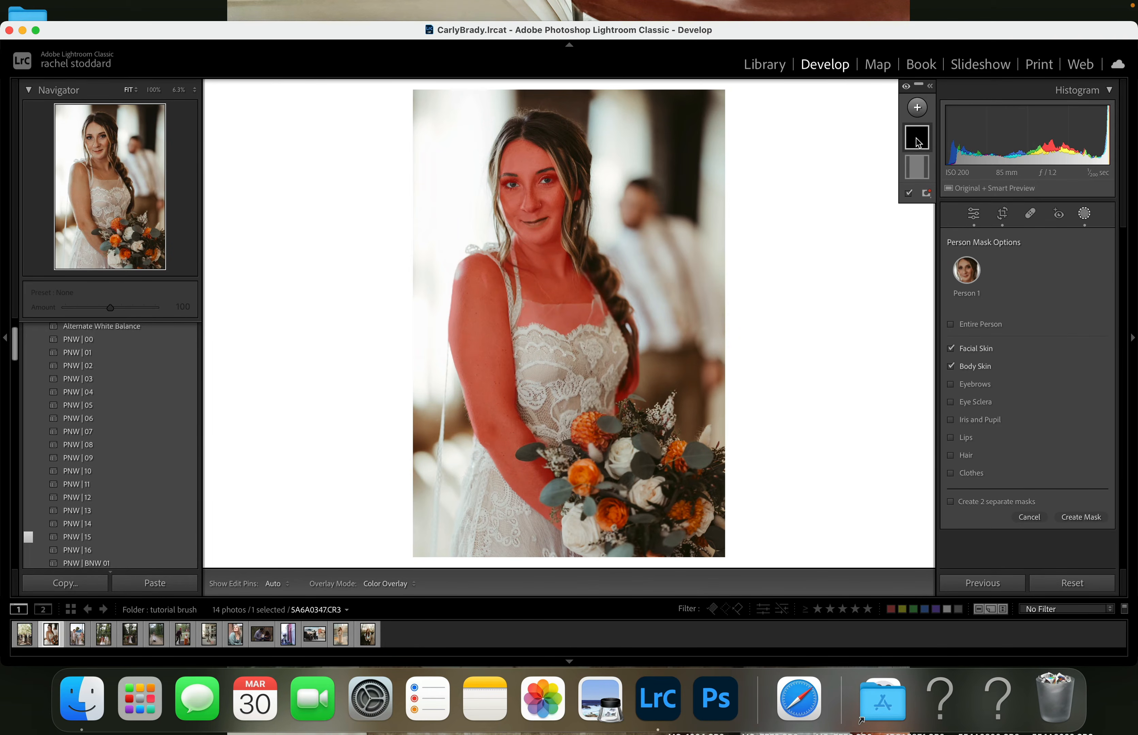
{"action": "mouse_move", "coordinate": [919, 143]}
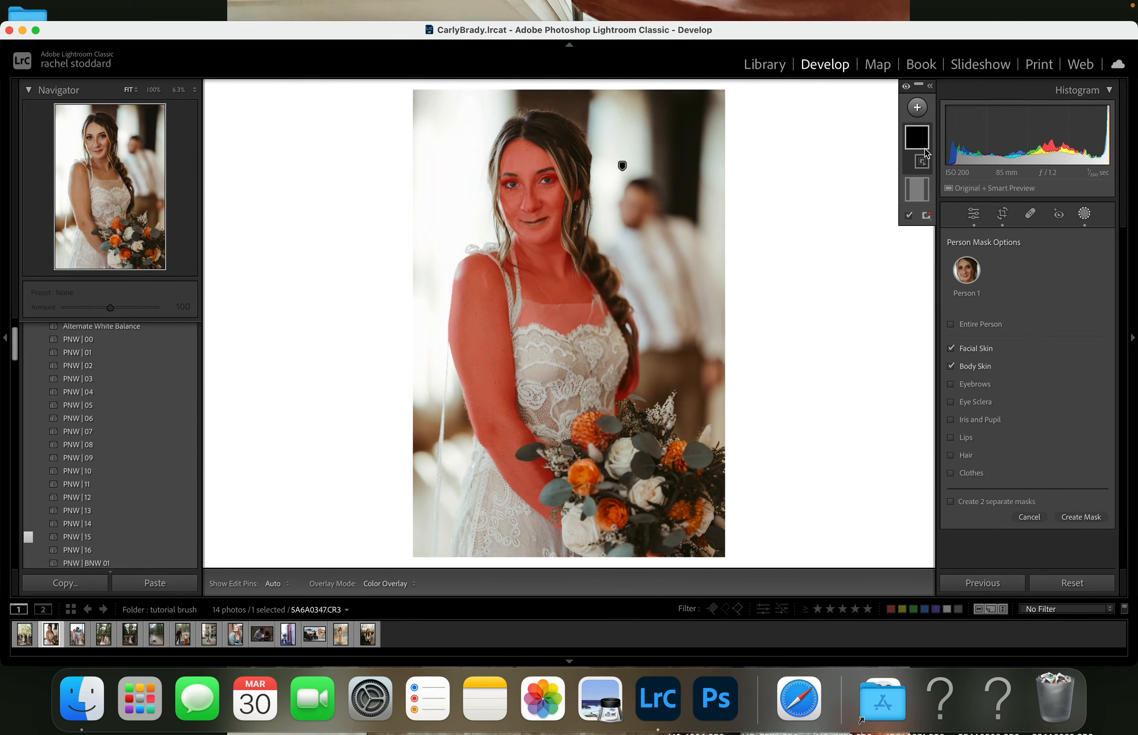
{"action": "left_click", "coordinate": [1082, 517]}
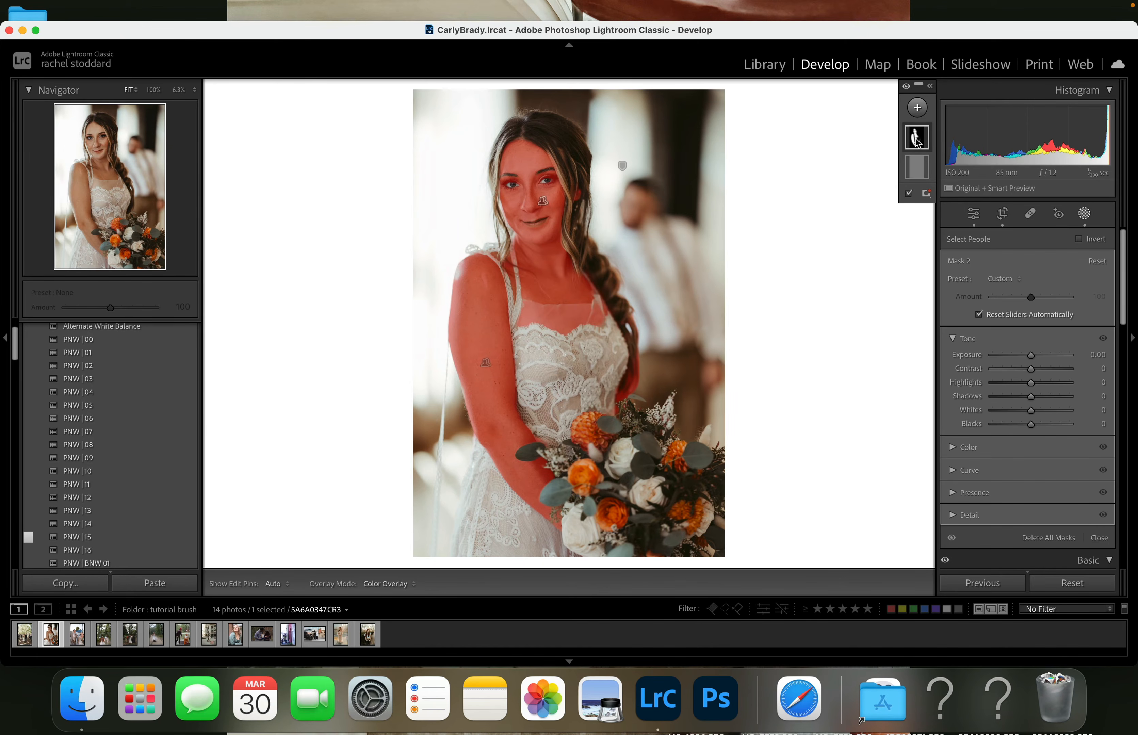
- Add a subtracting brush to the skin mask, with maximum density and a much smaller brush size
{"action": "left_click", "coordinate": [924, 197]}
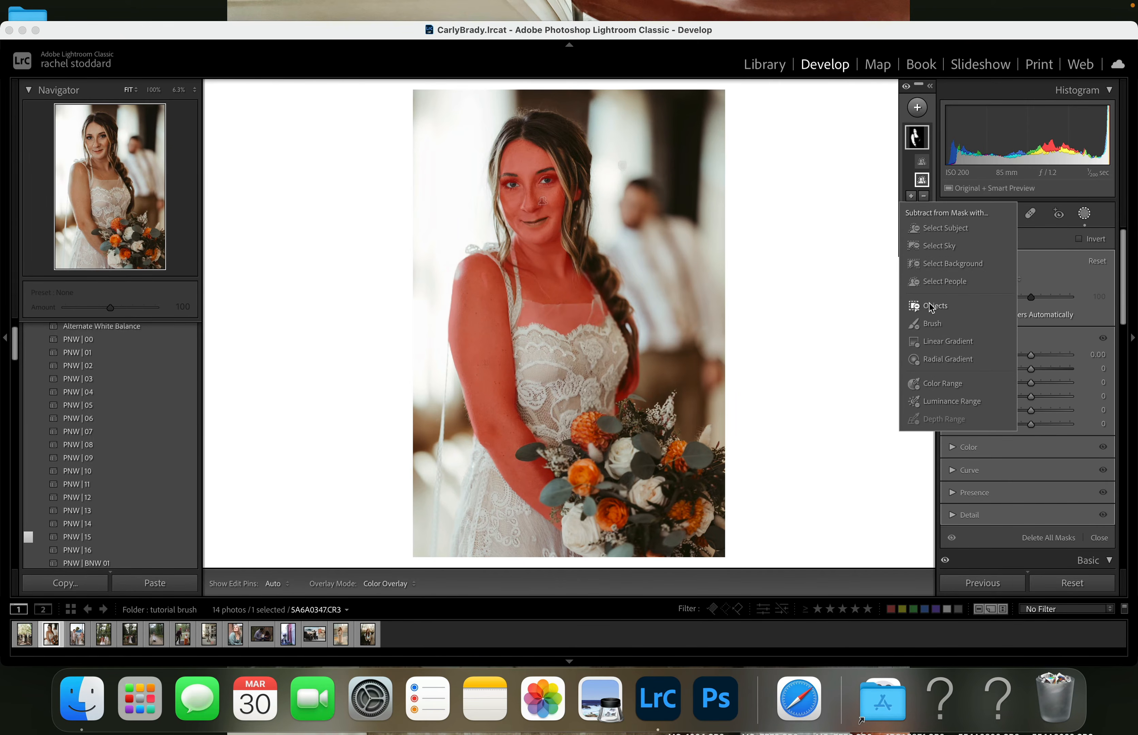
{"action": "left_click", "coordinate": [928, 325]}
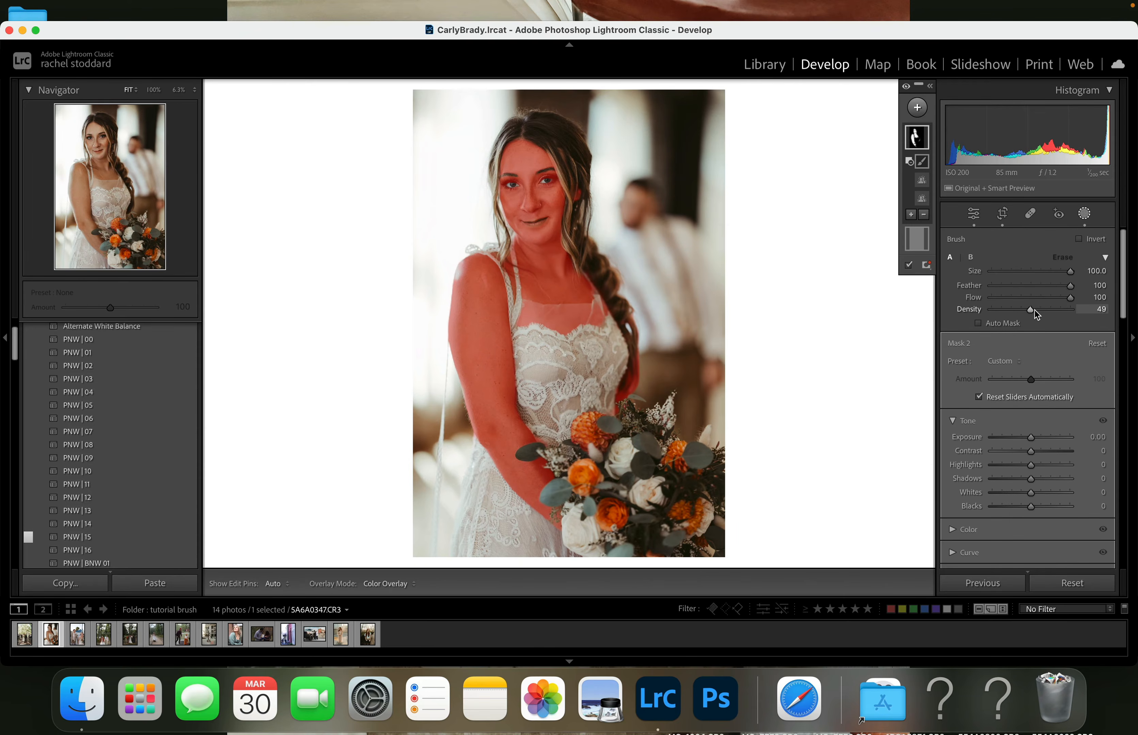
{"action": "left_click_drag", "start_coordinate": [1029, 310], "coordinate": [1113, 312]}
{"action": "left_click_drag", "start_coordinate": [1070, 271], "coordinate": [992, 272]}
{"action": "left_click_drag", "start_coordinate": [995, 274], "coordinate": [995, 271]}
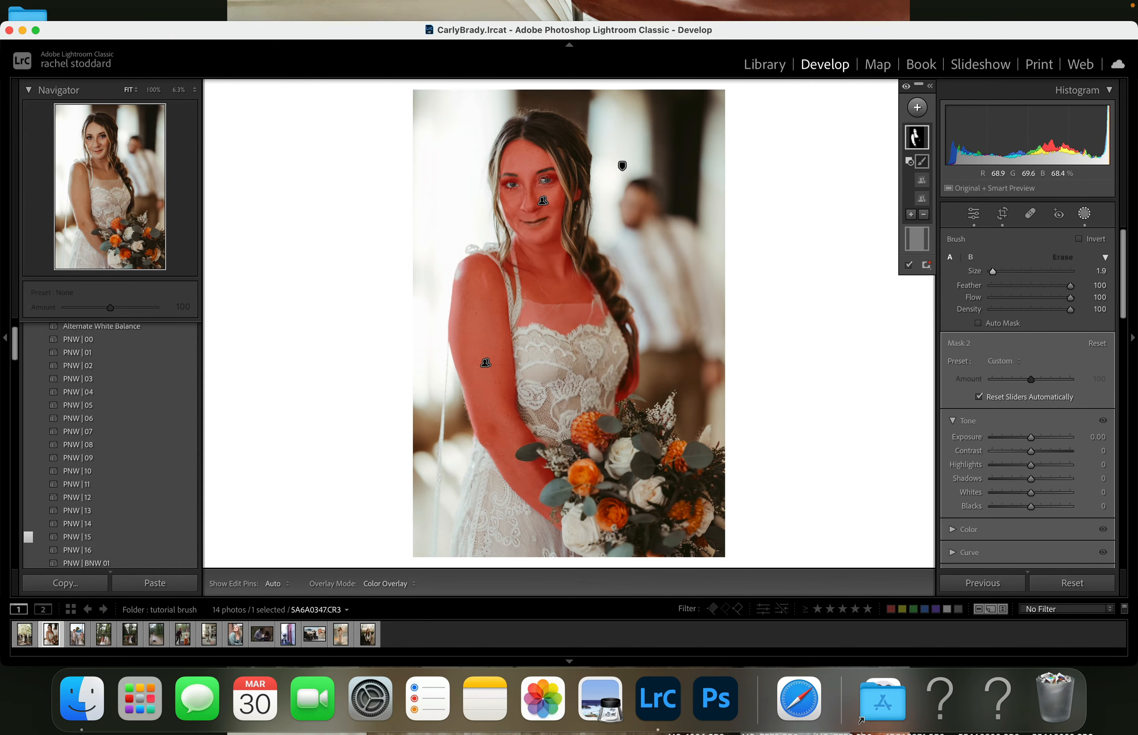
- Add a subtracting brush with a size of 6.3 to the bride's facial and body skin mask
{"action": "left_click", "coordinate": [1084, 215]}
{"action": "key", "text": "z"}
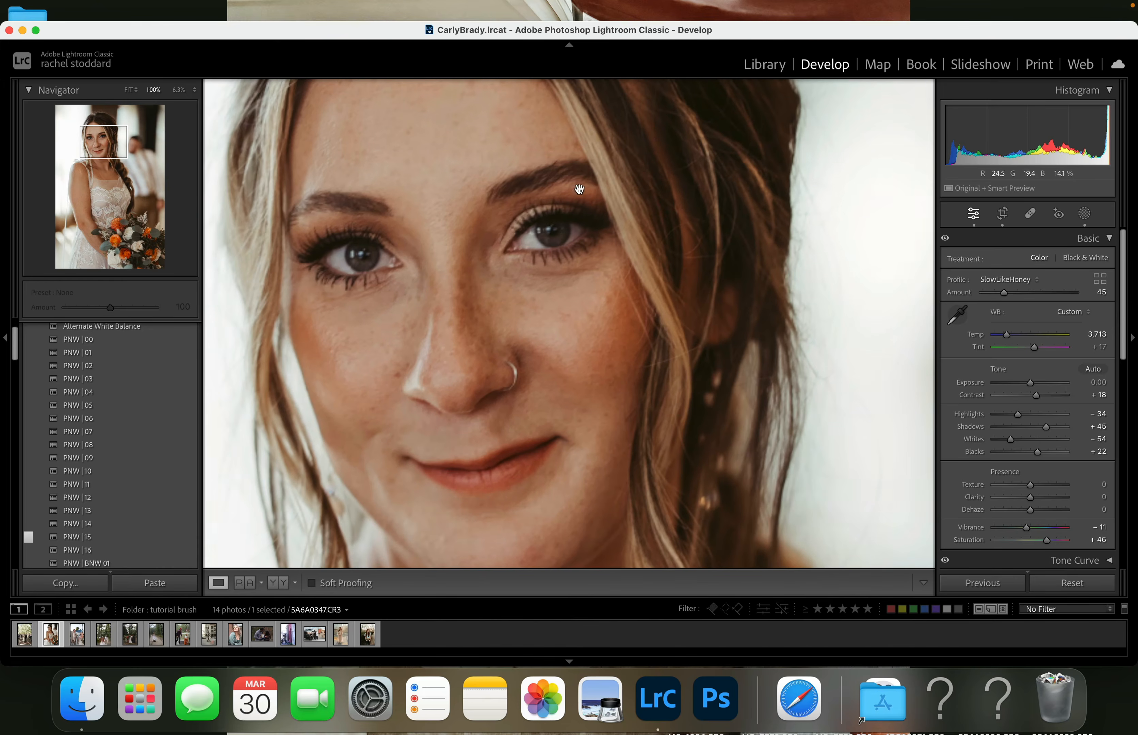
{"action": "left_click", "coordinate": [1085, 215]}
{"action": "mouse_move", "coordinate": [918, 139]}
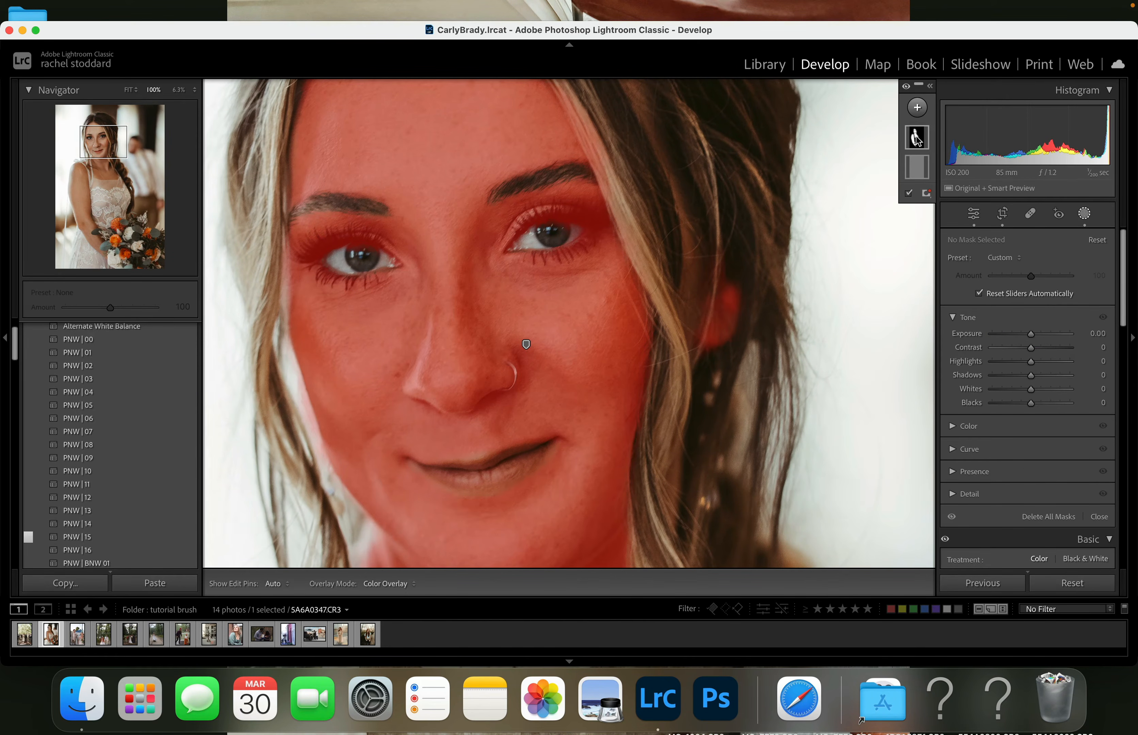
{"action": "left_click", "coordinate": [917, 138]}
{"action": "left_click", "coordinate": [924, 196]}
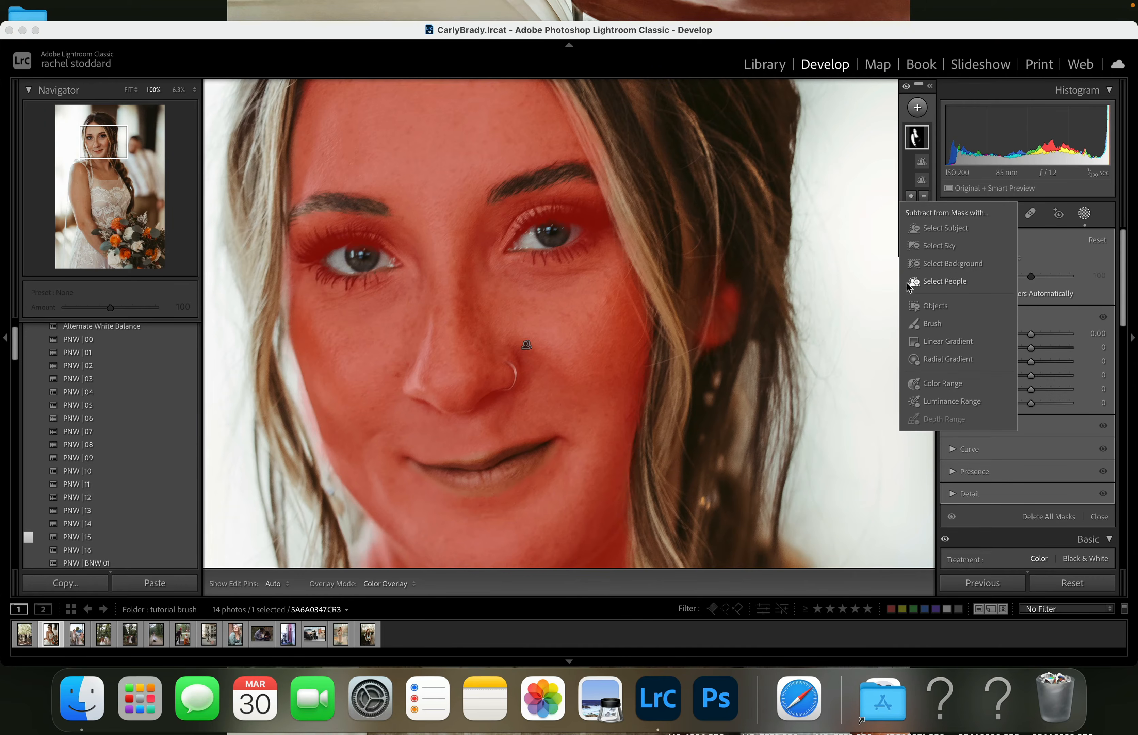
{"action": "left_click", "coordinate": [914, 326]}
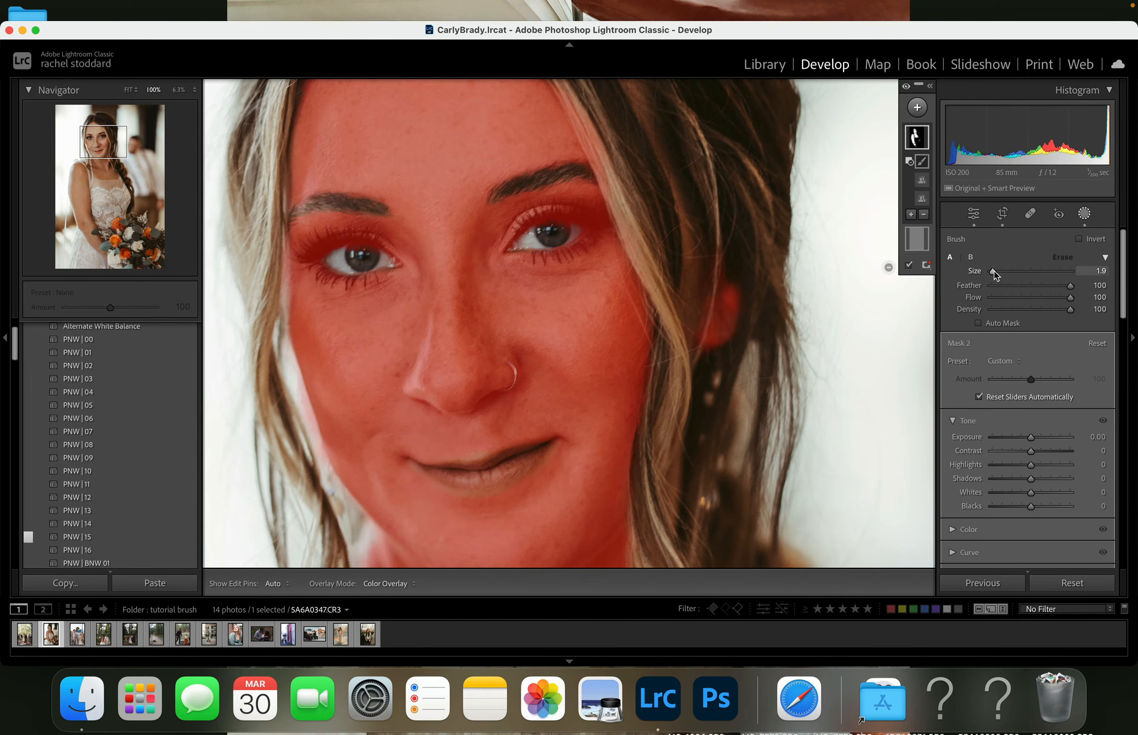
{"action": "left_click_drag", "start_coordinate": [993, 273], "coordinate": [995, 275]}
- Brush both of the bride's eyes, including lids and lashes, out of the skin mask
{"action": "mouse_move", "coordinate": [592, 221]}
{"action": "left_mouse_down"}
{"action": "mouse_move", "coordinate": [543, 214]}
{"action": "mouse_move", "coordinate": [510, 237]}
{"action": "mouse_move", "coordinate": [597, 217]}
{"action": "mouse_move", "coordinate": [577, 206]}
{"action": "mouse_move", "coordinate": [536, 213]}
{"action": "mouse_move", "coordinate": [508, 245]}
{"action": "mouse_move", "coordinate": [565, 256]}
{"action": "mouse_move", "coordinate": [598, 231]}
{"action": "mouse_move", "coordinate": [594, 221]}
{"action": "left_mouse_up"}
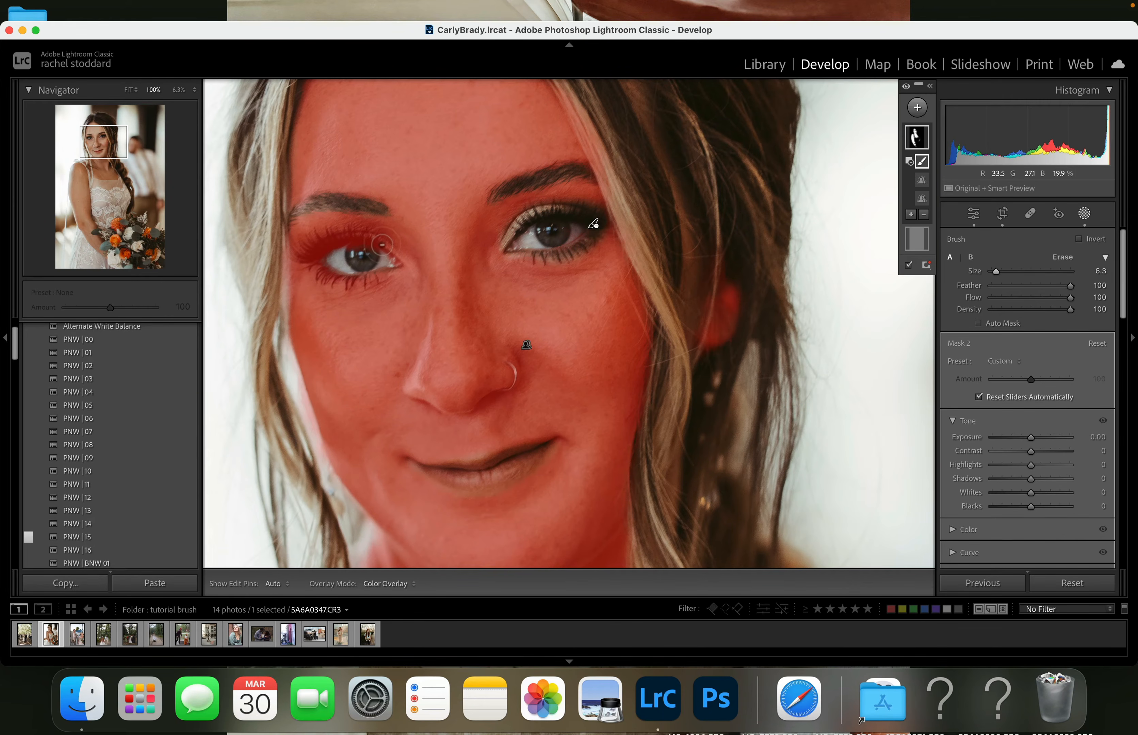
{"action": "mouse_move", "coordinate": [380, 242]}
{"action": "left_mouse_down"}
{"action": "mouse_move", "coordinate": [320, 238]}
{"action": "mouse_move", "coordinate": [297, 255]}
{"action": "mouse_move", "coordinate": [391, 256]}
{"action": "mouse_move", "coordinate": [351, 236]}
{"action": "mouse_move", "coordinate": [322, 236]}
{"action": "mouse_move", "coordinate": [304, 255]}
{"action": "mouse_move", "coordinate": [343, 281]}
{"action": "mouse_move", "coordinate": [387, 272]}
{"action": "left_mouse_up"}
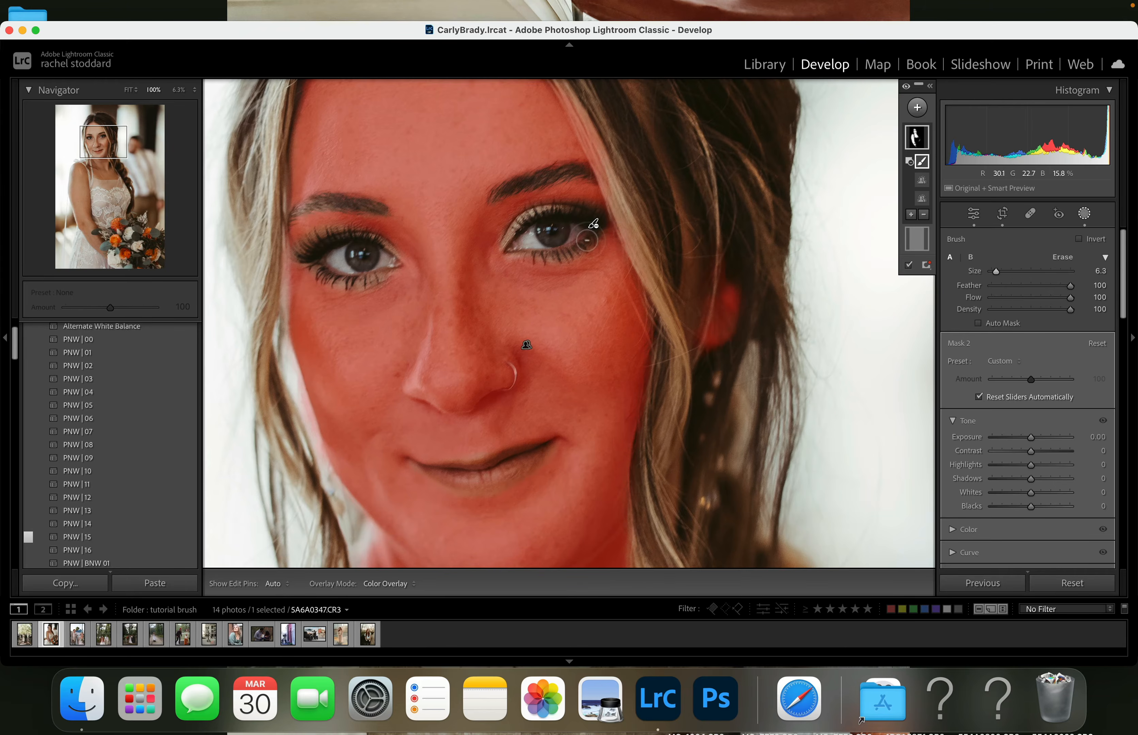
{"action": "left_click_drag", "start_coordinate": [591, 237], "coordinate": [509, 253]}
{"action": "mouse_move", "coordinate": [586, 248]}
{"action": "left_mouse_down"}
{"action": "mouse_move", "coordinate": [605, 231]}
{"action": "mouse_move", "coordinate": [586, 215]}
{"action": "mouse_move", "coordinate": [542, 213]}
{"action": "mouse_move", "coordinate": [499, 255]}
{"action": "left_mouse_up"}
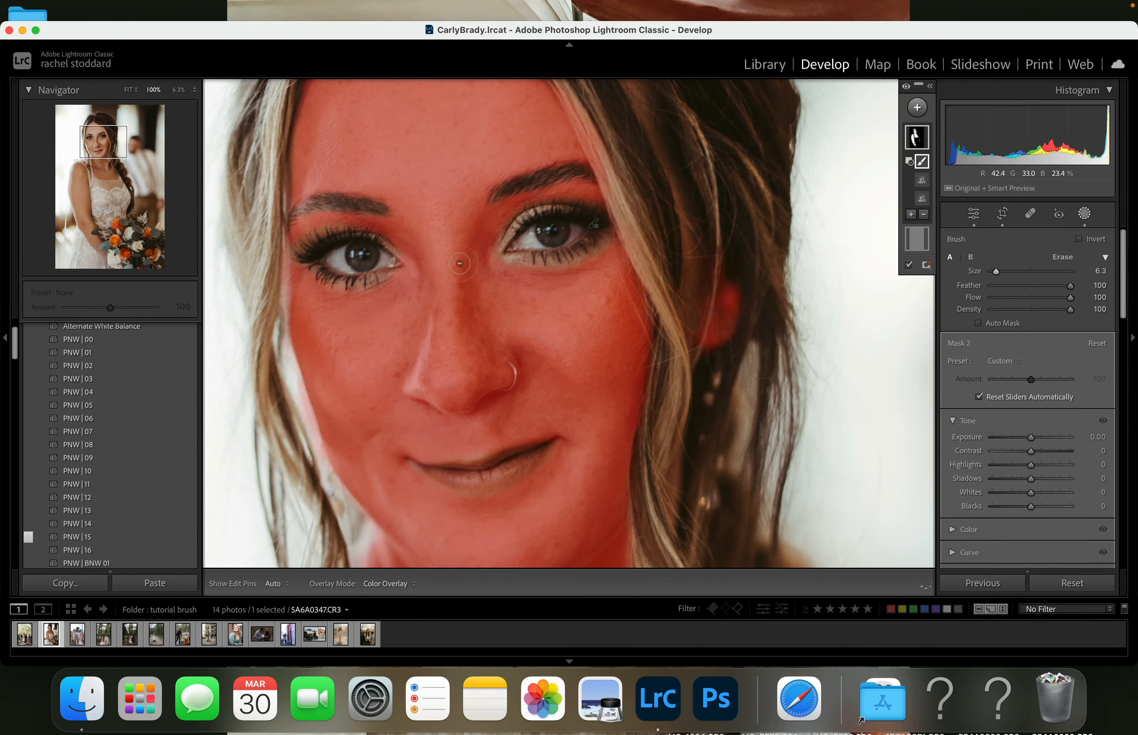
{"action": "mouse_move", "coordinate": [390, 259]}
{"action": "left_mouse_down"}
{"action": "mouse_move", "coordinate": [370, 241]}
{"action": "mouse_move", "coordinate": [327, 239]}
{"action": "left_mouse_up"}
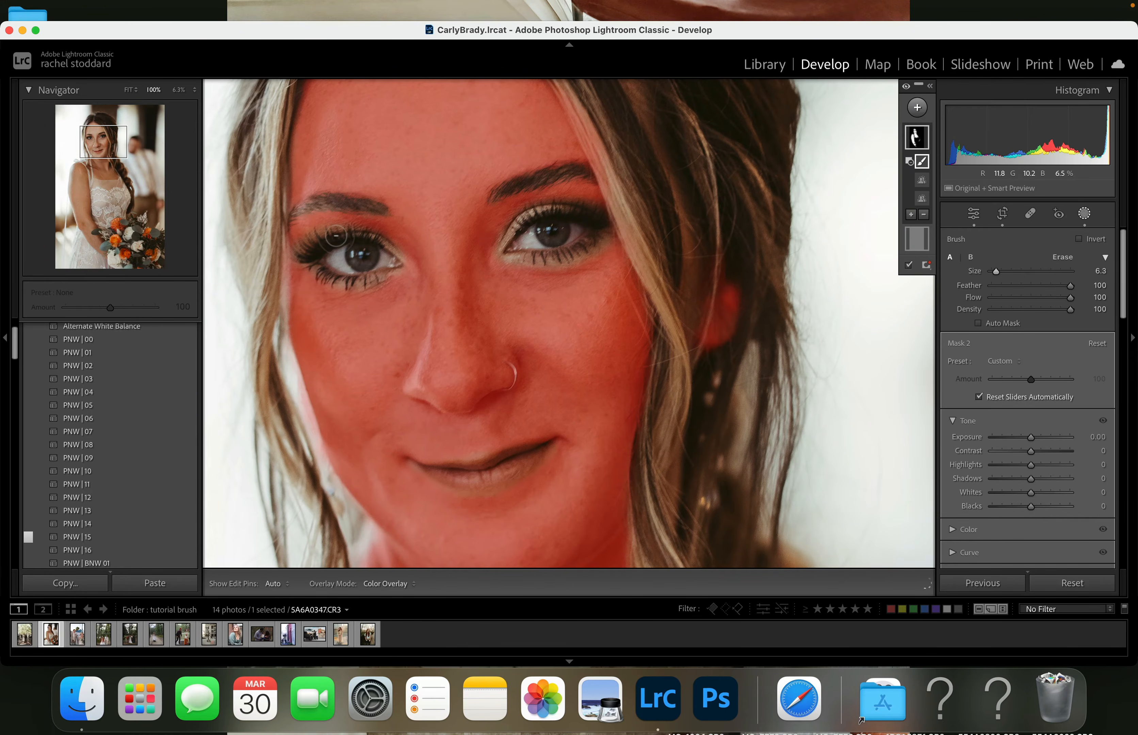
{"action": "left_click", "coordinate": [1085, 215]}
{"action": "key", "text": "z"}
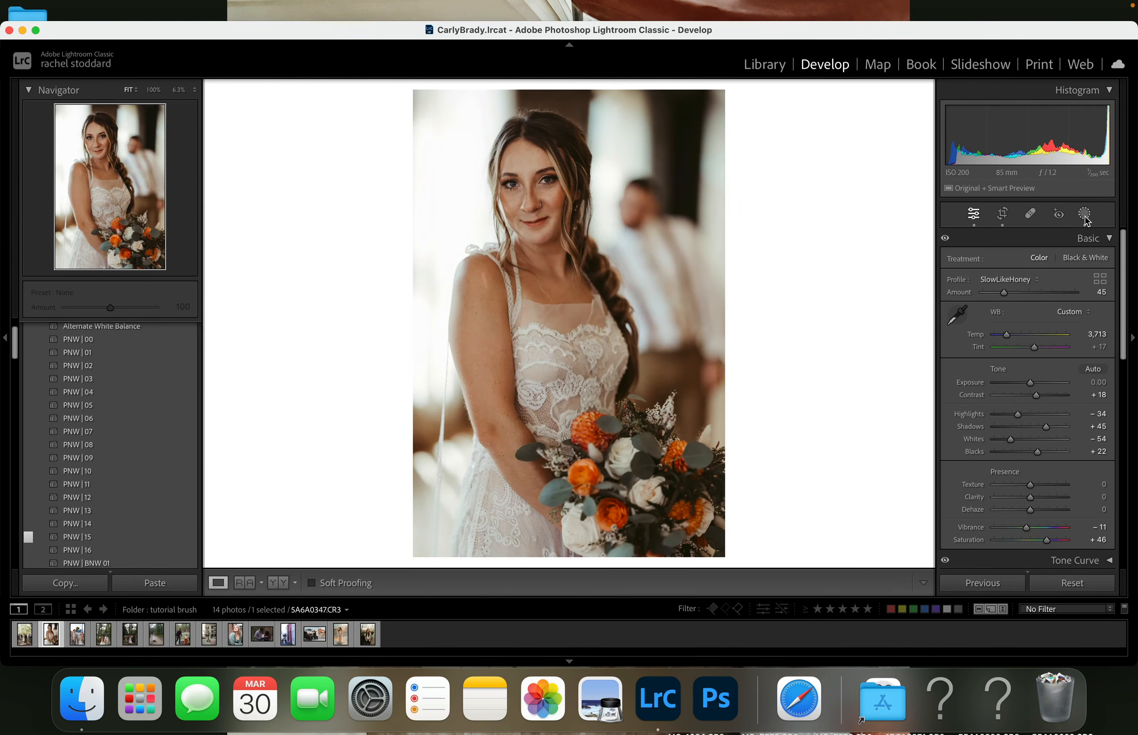
- Apply the A) Silk Skin II preset to the bride's skin mask
{"action": "left_click", "coordinate": [1086, 221]}
{"action": "left_click", "coordinate": [915, 139]}
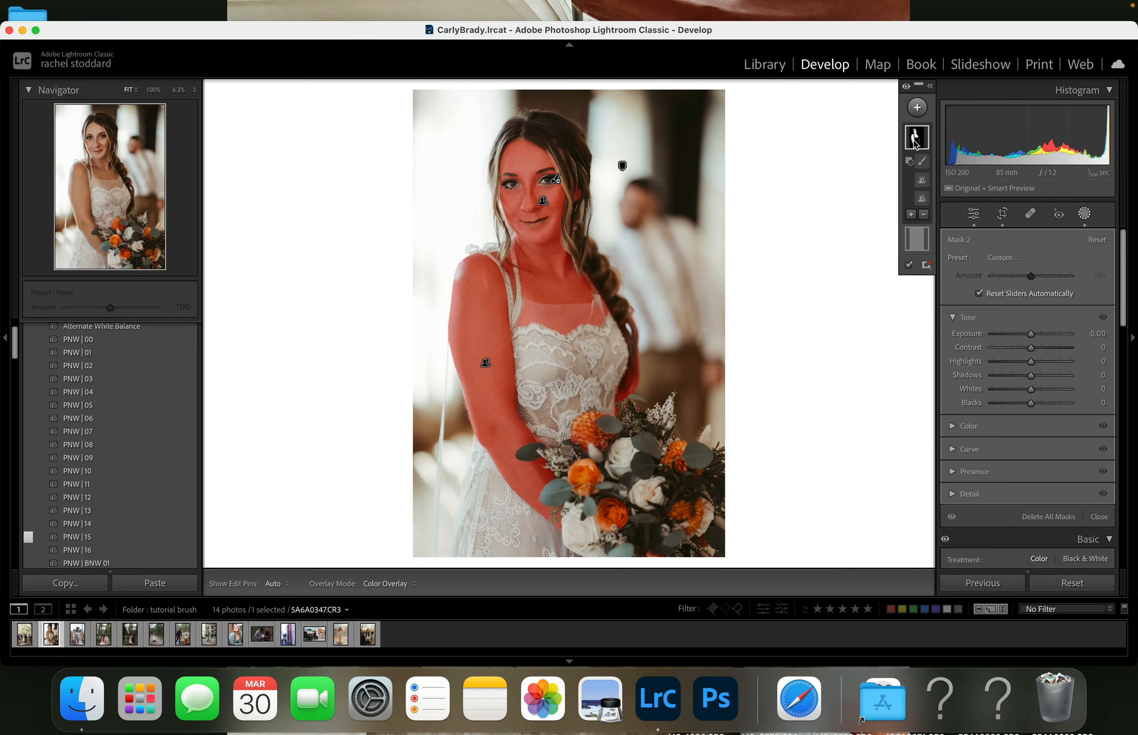
{"action": "left_click", "coordinate": [1001, 261]}
{"action": "scroll", "coordinate": [971, 462], "scroll_direction": "down", "scroll_amount": 5}
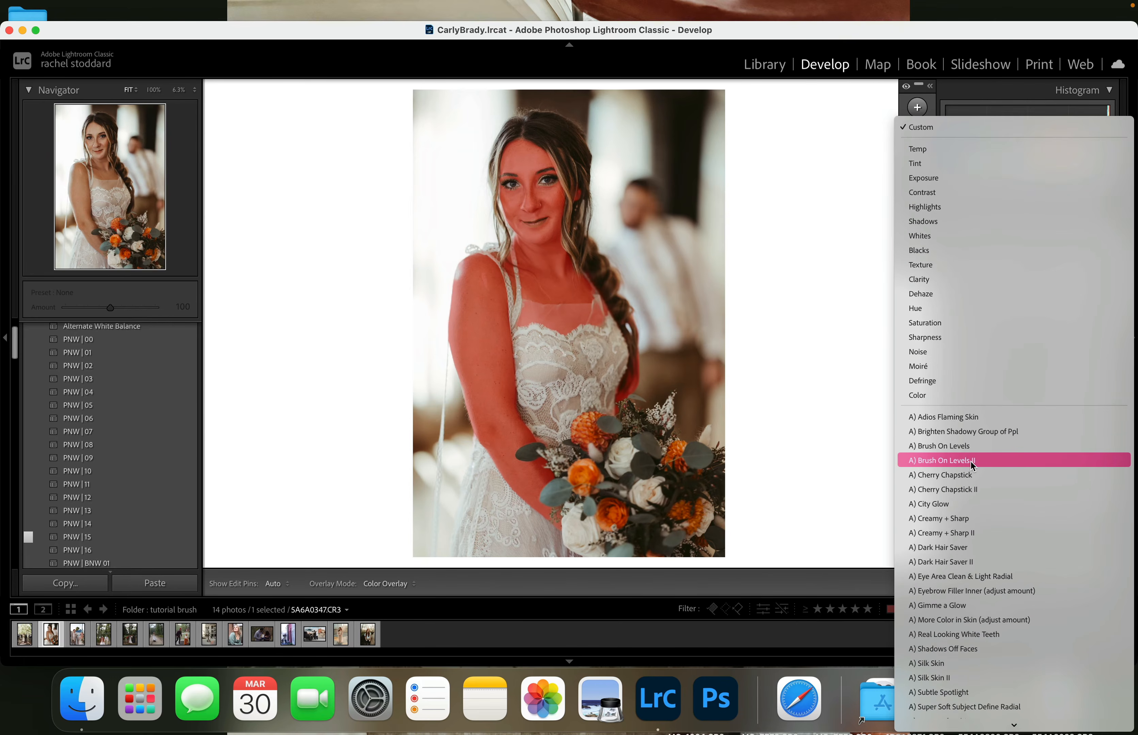
{"action": "scroll", "coordinate": [971, 461], "scroll_direction": "down", "scroll_amount": 3}
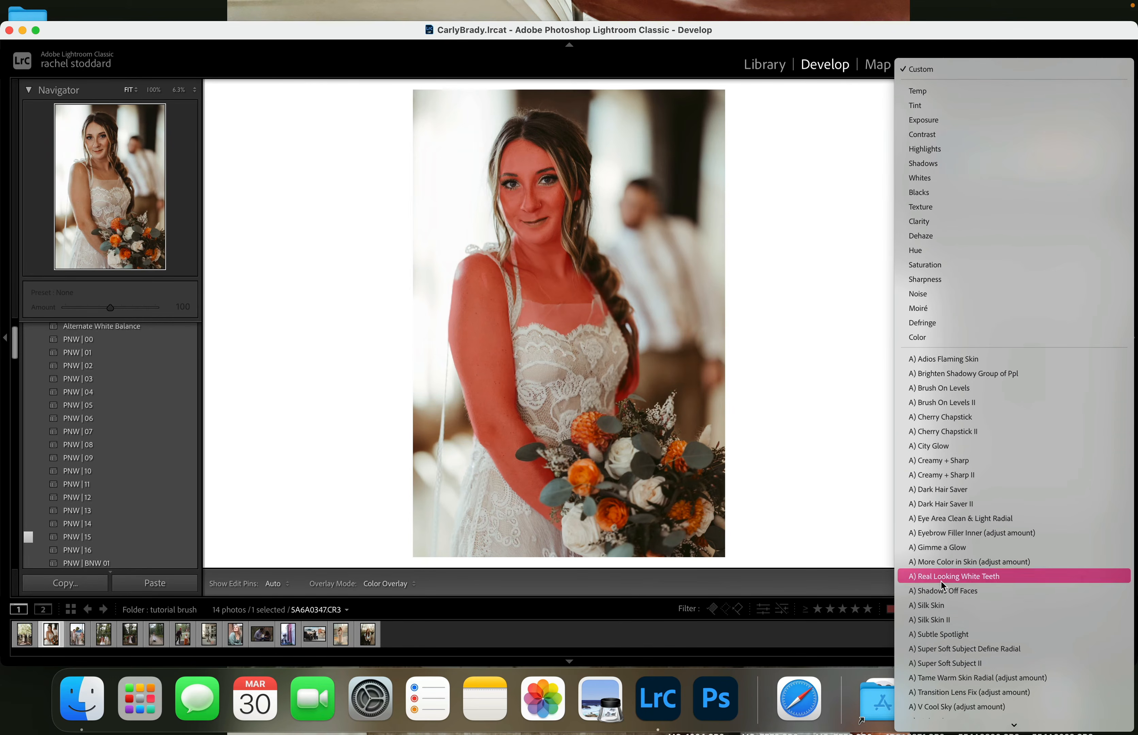
{"action": "left_click", "coordinate": [934, 620]}
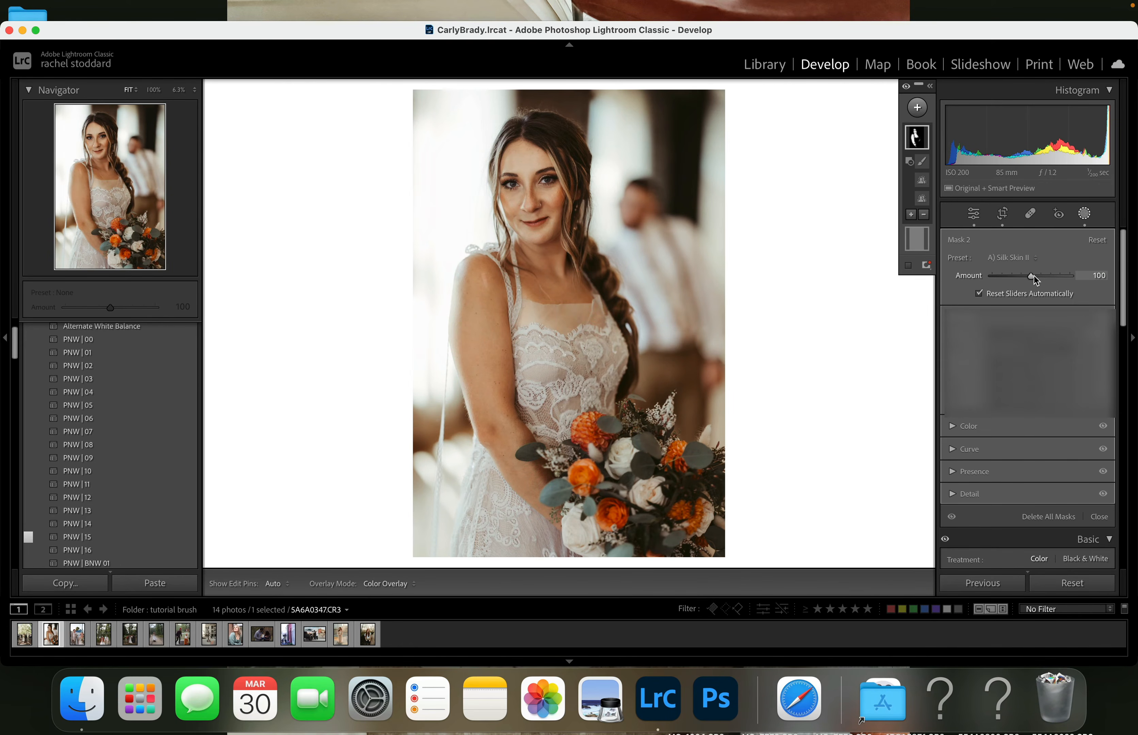
- Lower the skin mask's Silk Skin II amount to 25 and the full-photo mask's Gimme a Glow amount to 67
{"action": "left_click_drag", "start_coordinate": [1034, 275], "coordinate": [997, 282]}
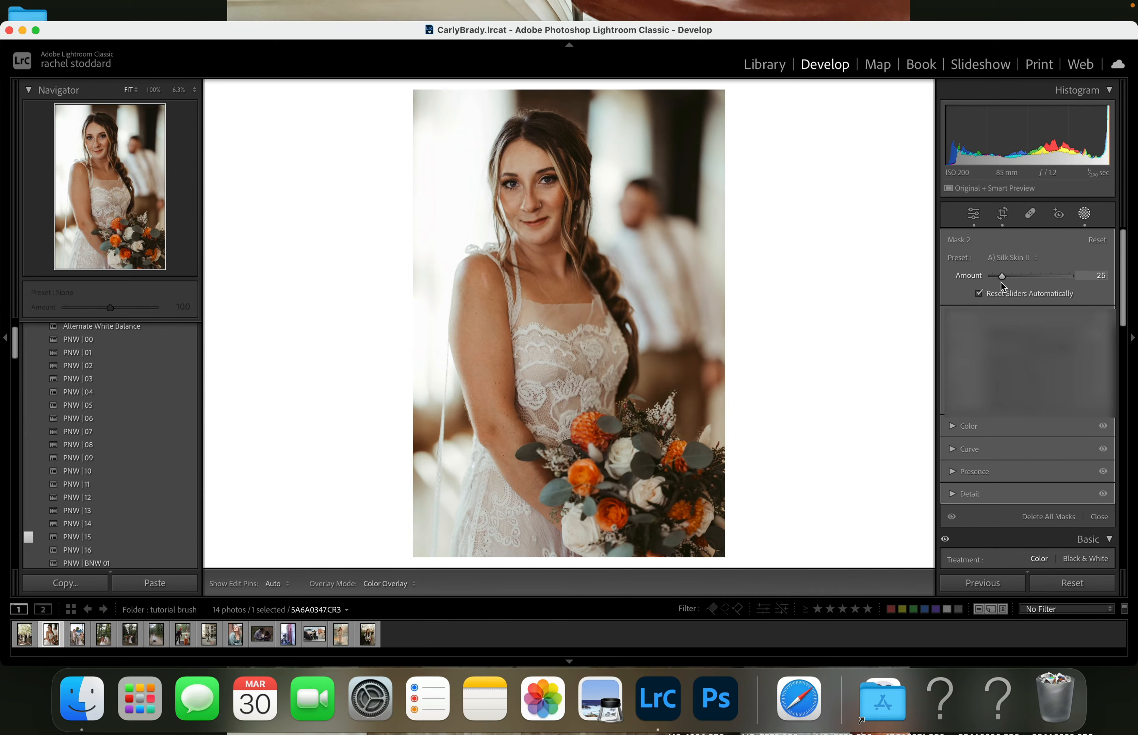
{"action": "left_click_drag", "start_coordinate": [1001, 283], "coordinate": [1002, 282]}
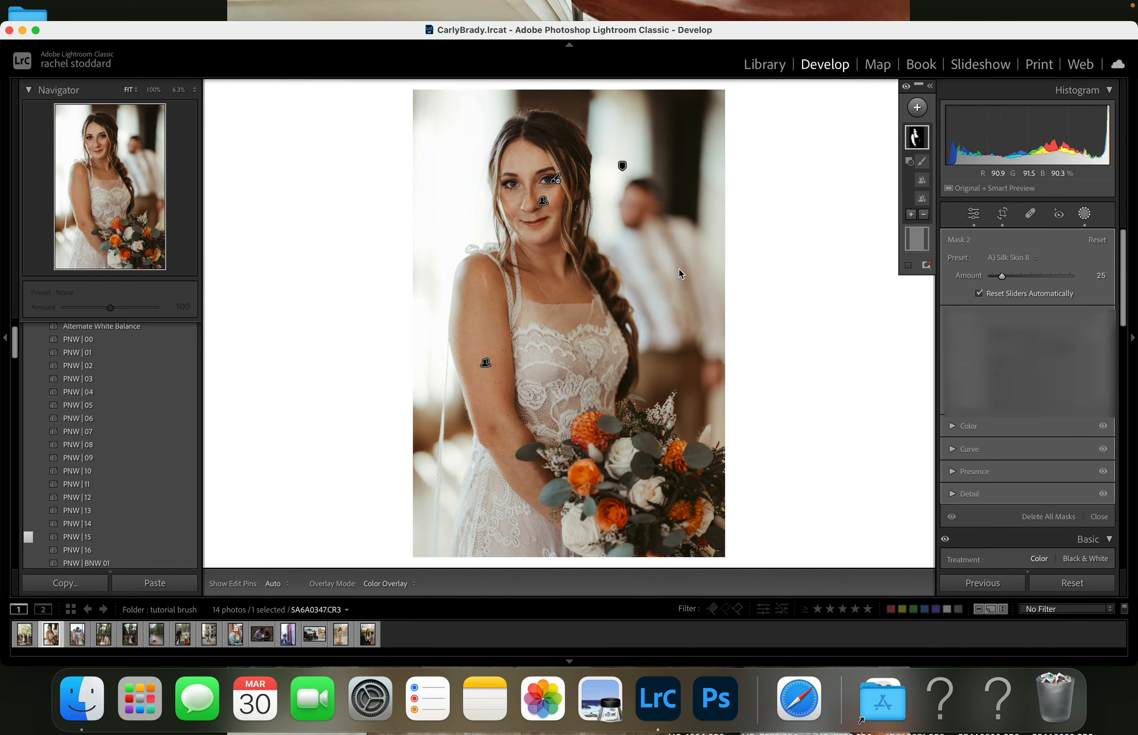
{"action": "left_click", "coordinate": [917, 243]}
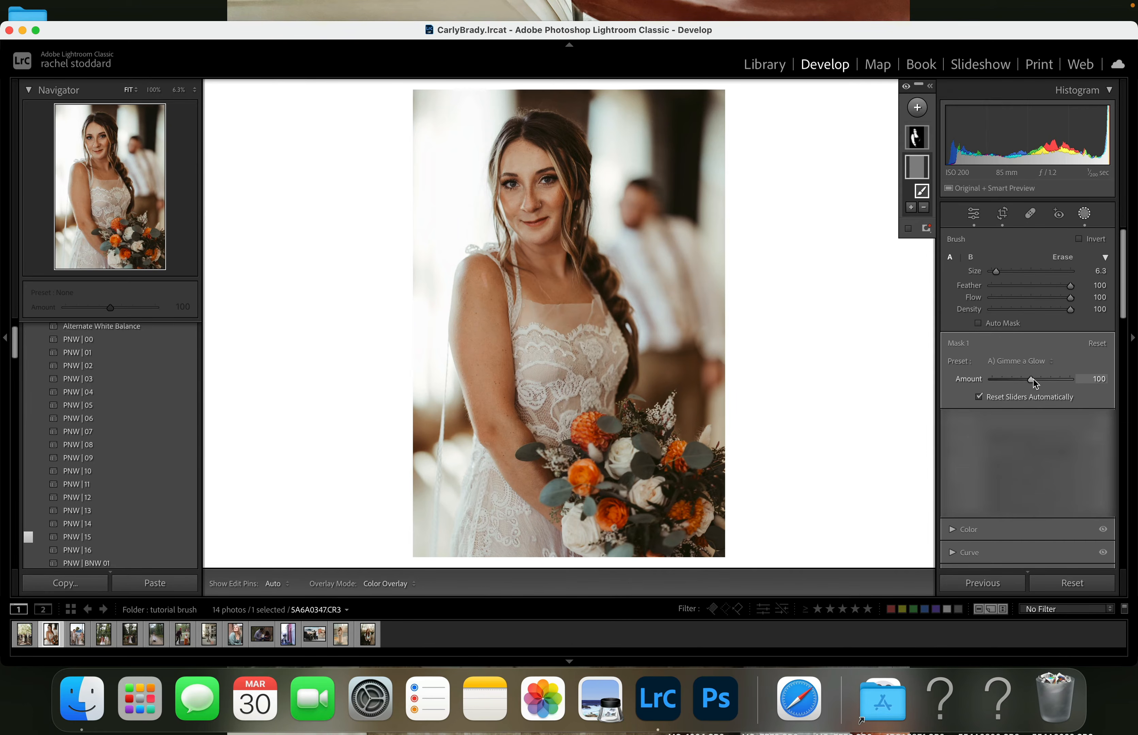
{"action": "left_click_drag", "start_coordinate": [1034, 379], "coordinate": [1021, 389]}
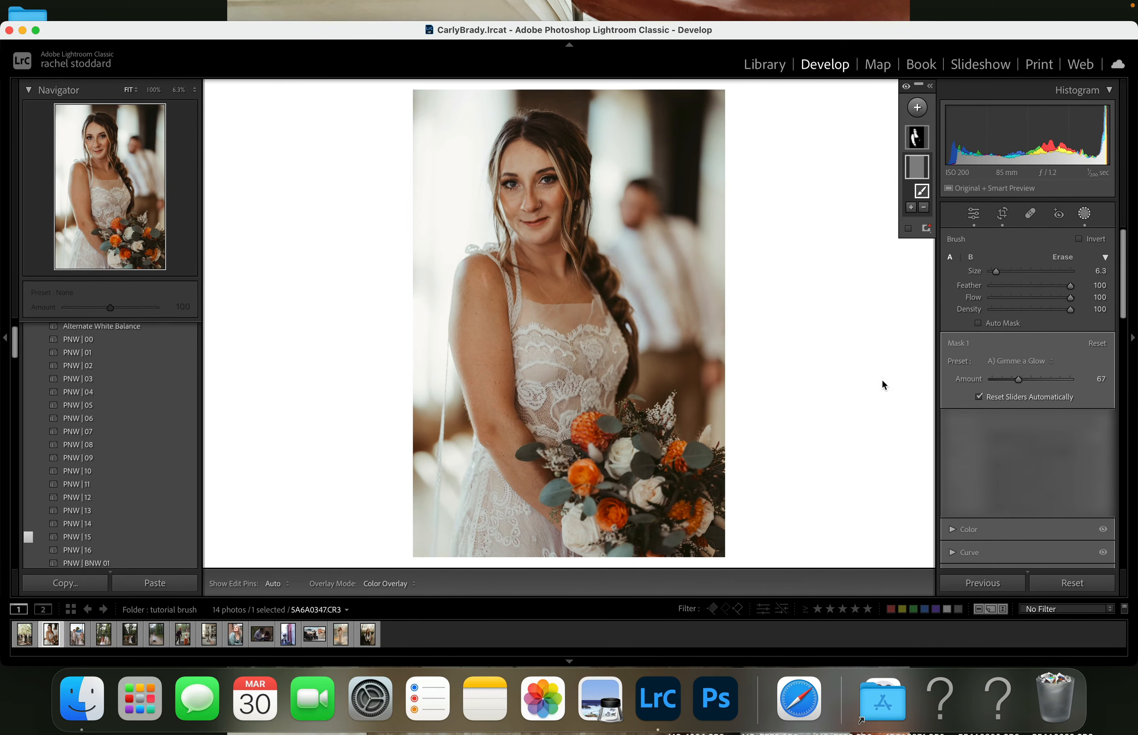
- Create a new brush mask with the A) Dark Hair Saver preset and a brush size of 4.7
{"action": "left_click", "coordinate": [917, 108]}
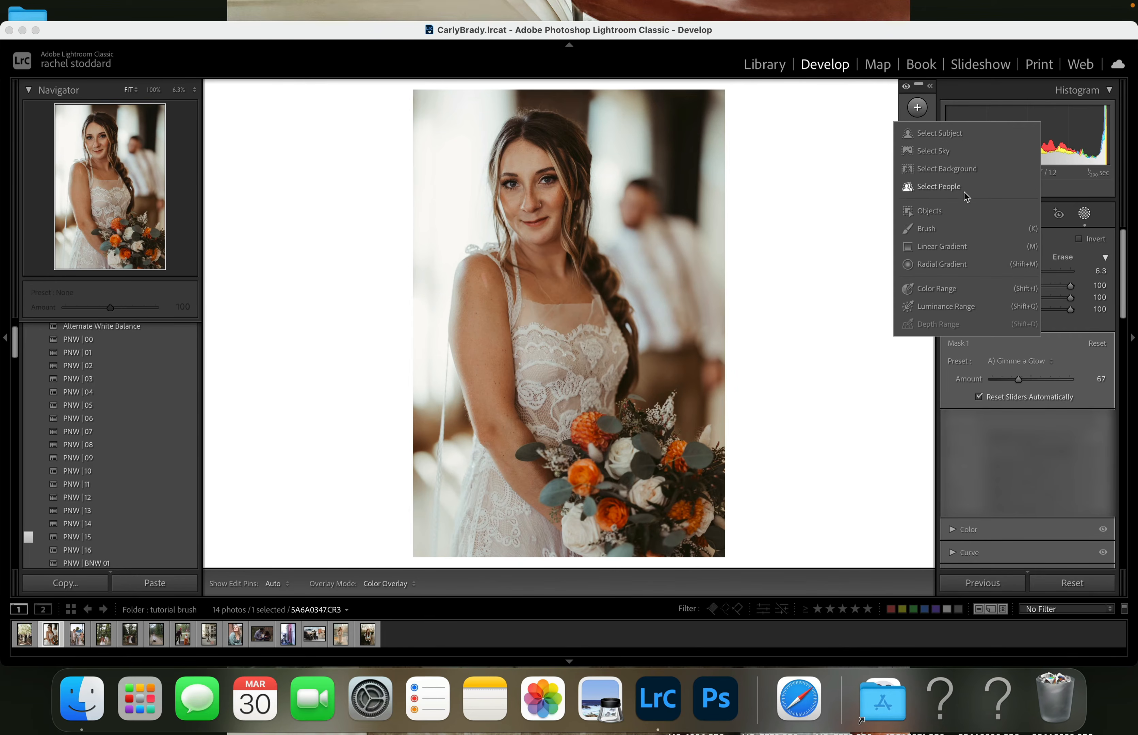
{"action": "left_click", "coordinate": [924, 231]}
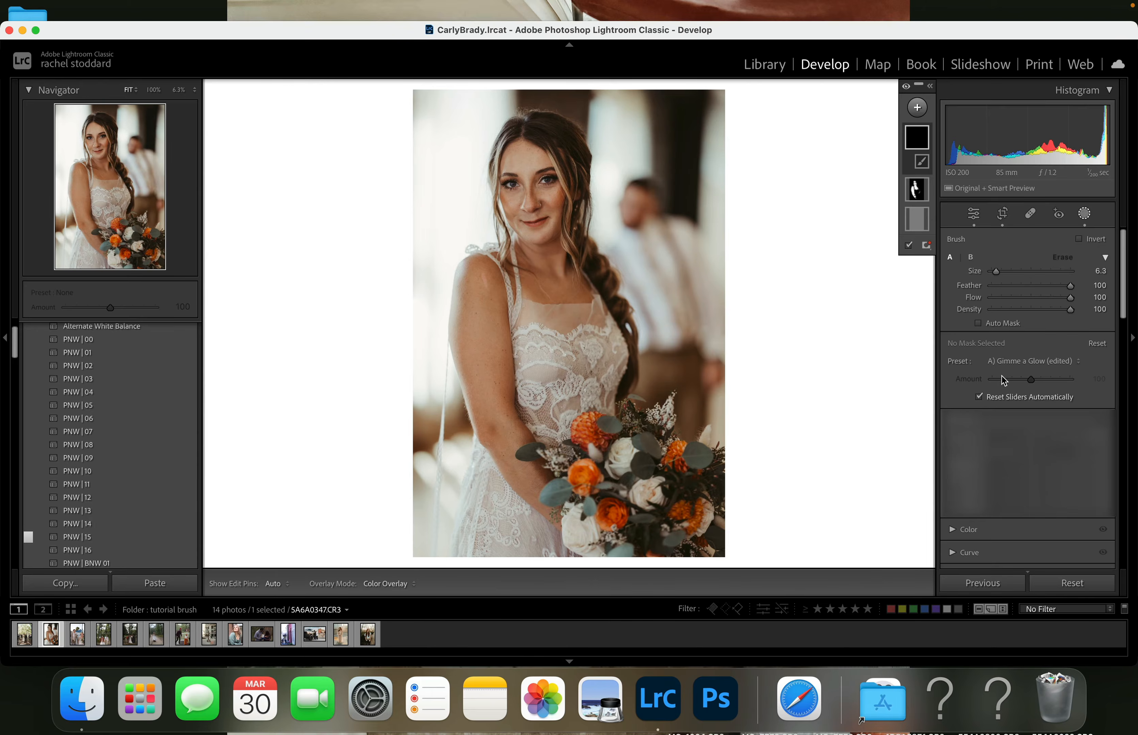
{"action": "left_click", "coordinate": [1012, 363]}
{"action": "scroll", "coordinate": [1019, 519], "scroll_direction": "down", "scroll_amount": 5}
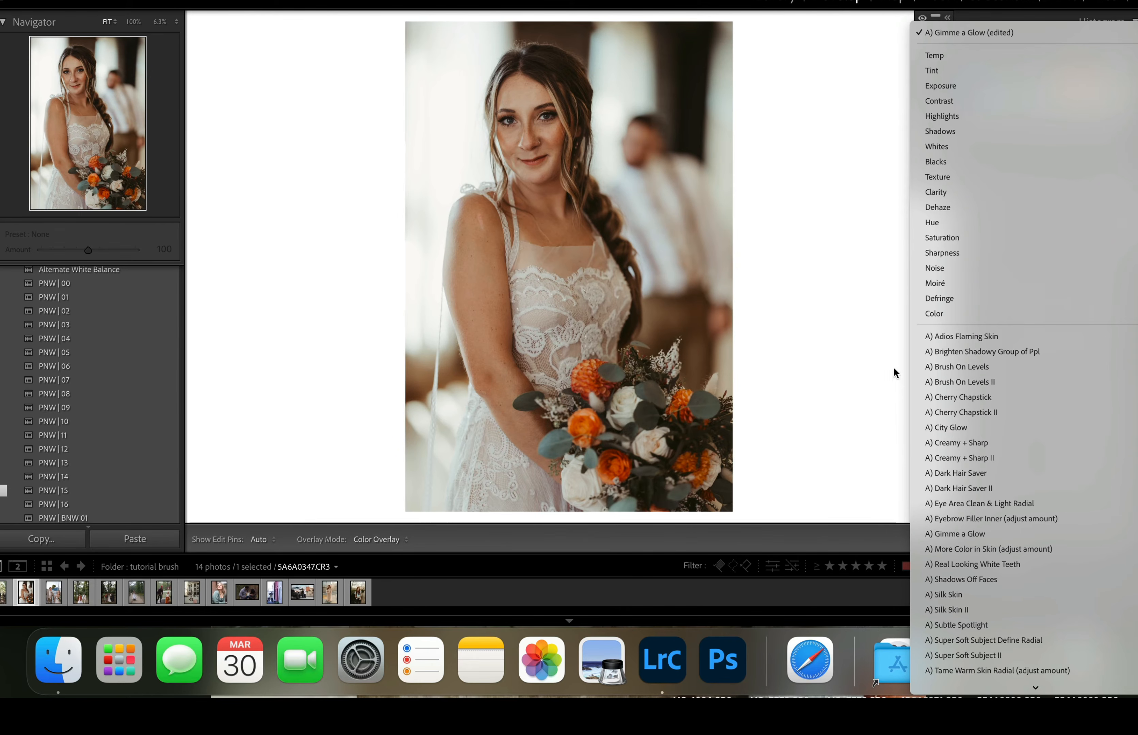
{"action": "scroll", "coordinate": [959, 581], "scroll_direction": "down", "scroll_amount": 3}
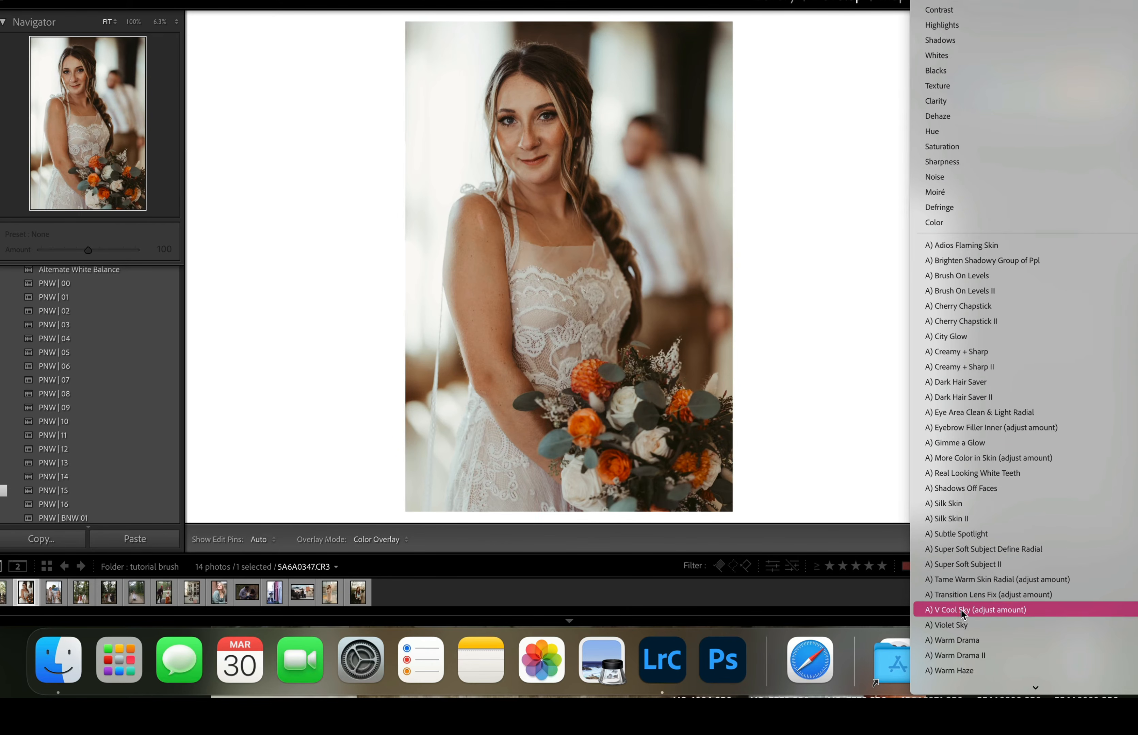
{"action": "scroll", "coordinate": [958, 546], "scroll_direction": "down", "scroll_amount": 1}
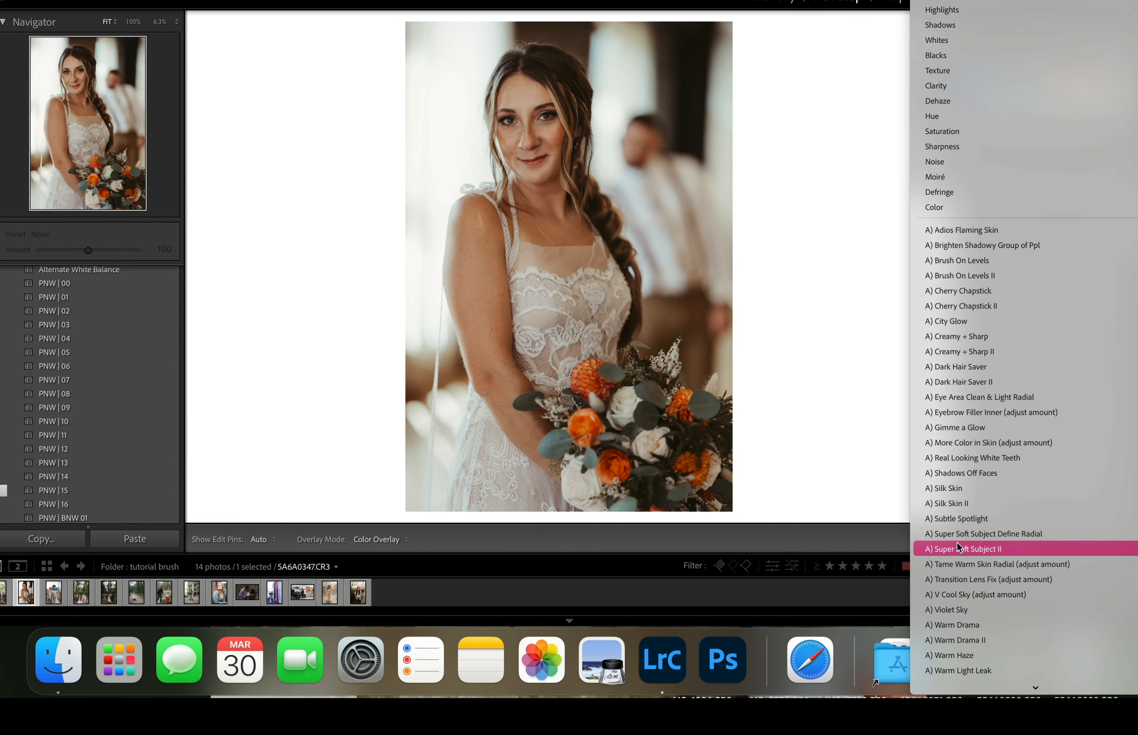
{"action": "left_click", "coordinate": [949, 367]}
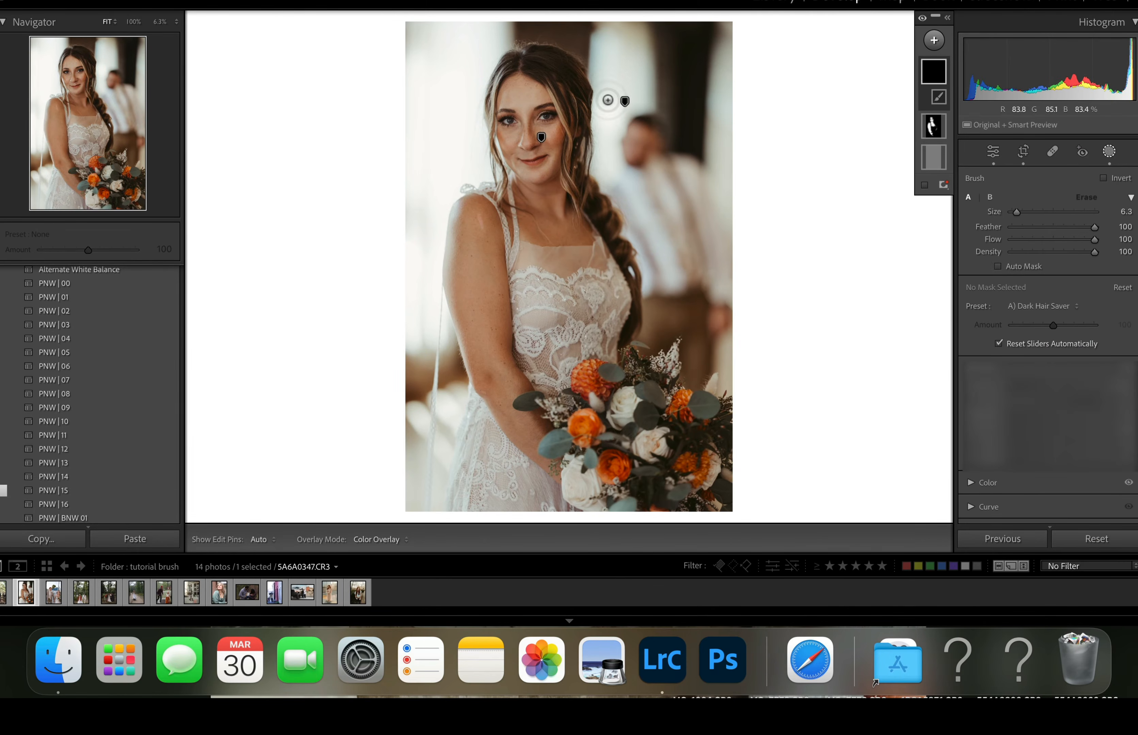
{"action": "left_click_drag", "start_coordinate": [1017, 212], "coordinate": [1015, 213]}
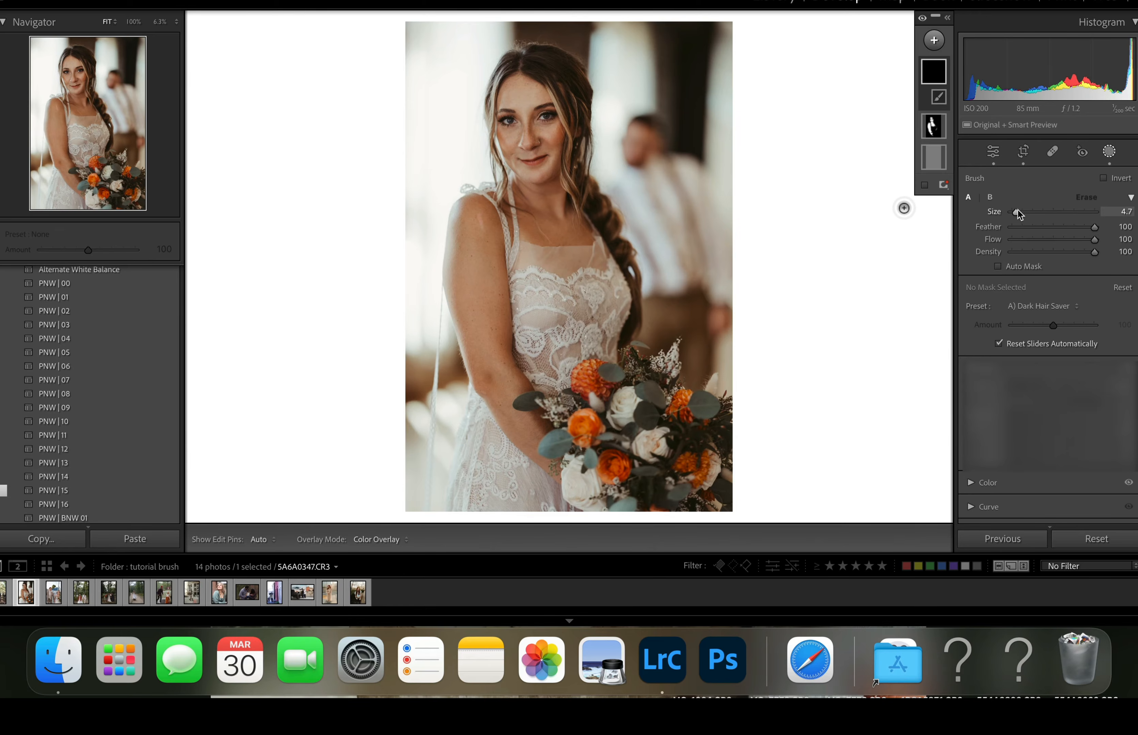
- Paint Dark Hair Saver over the dark hair beside the bride's face and set its amount to 71
{"action": "key", "text": "h"}
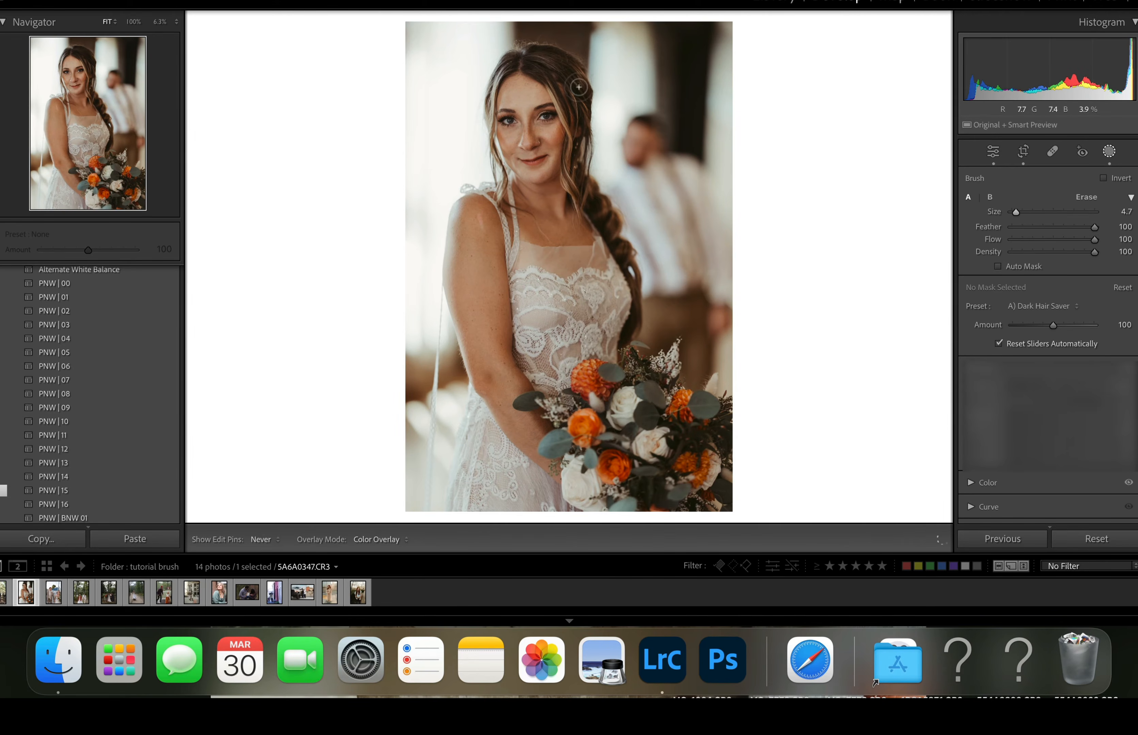
{"action": "key", "text": "h"}
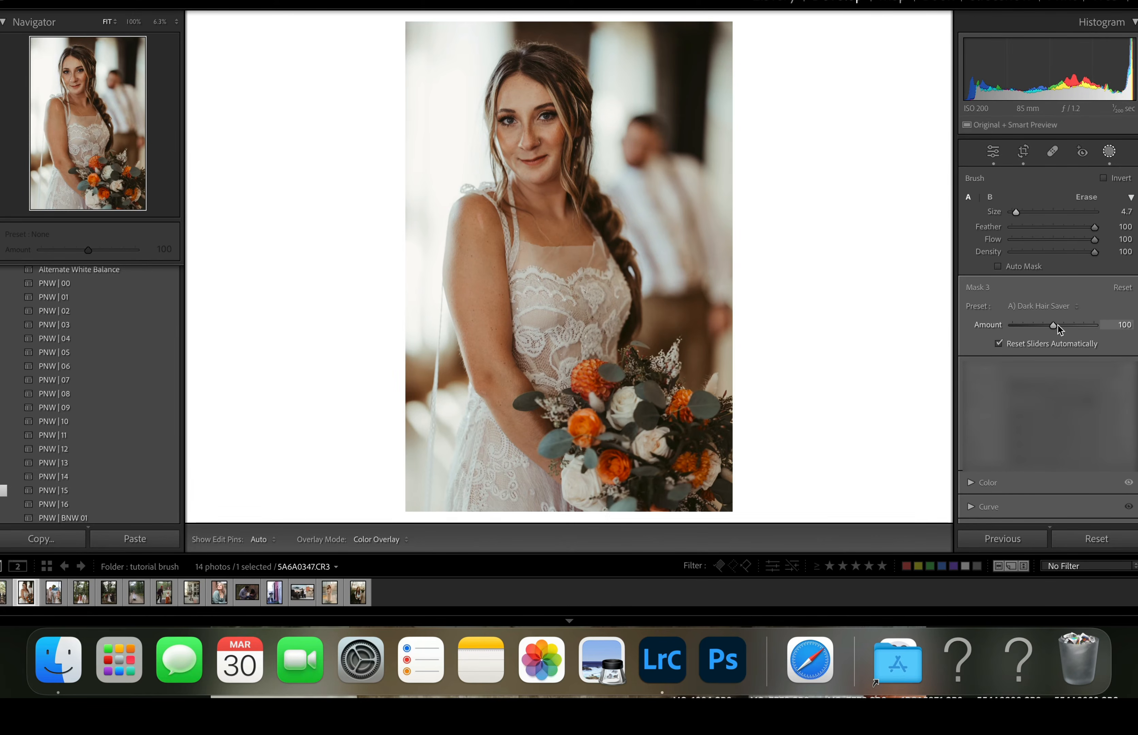
{"action": "left_click_drag", "start_coordinate": [1054, 325], "coordinate": [1048, 328]}
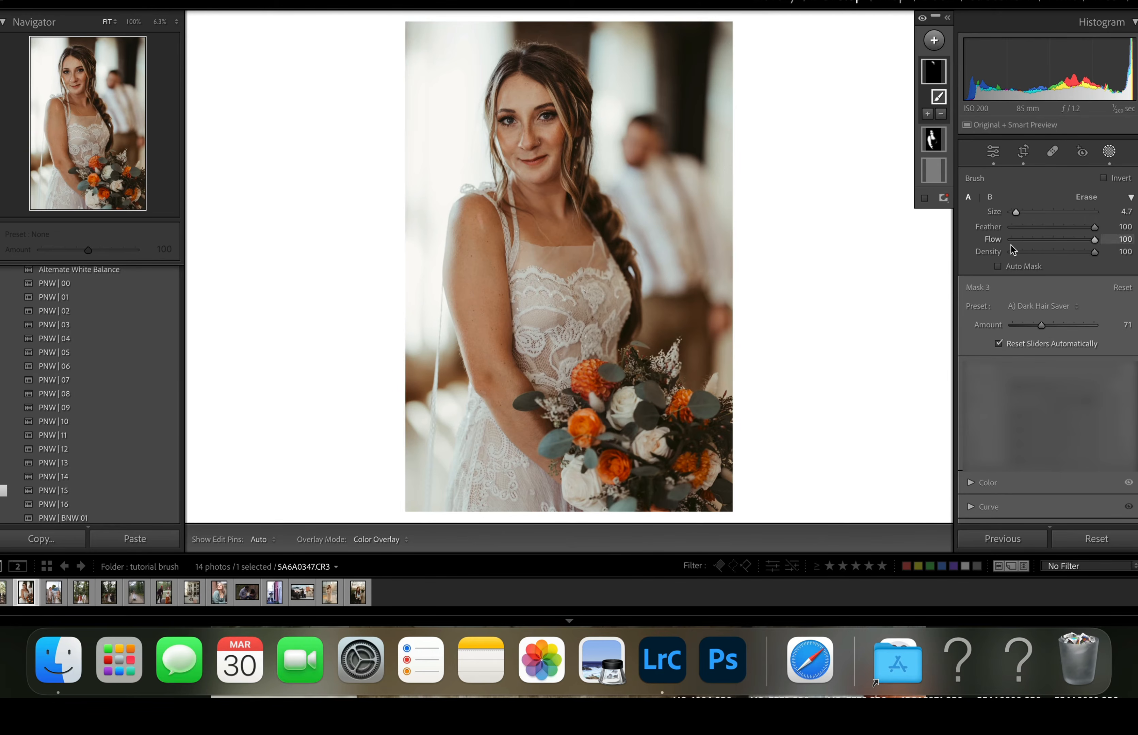
- Extend the Dark Hair Saver mask over more of the bride's hair with a 1.5 brush size
{"action": "left_click_drag", "start_coordinate": [1016, 212], "coordinate": [1014, 212]}
{"action": "key", "text": "h"}
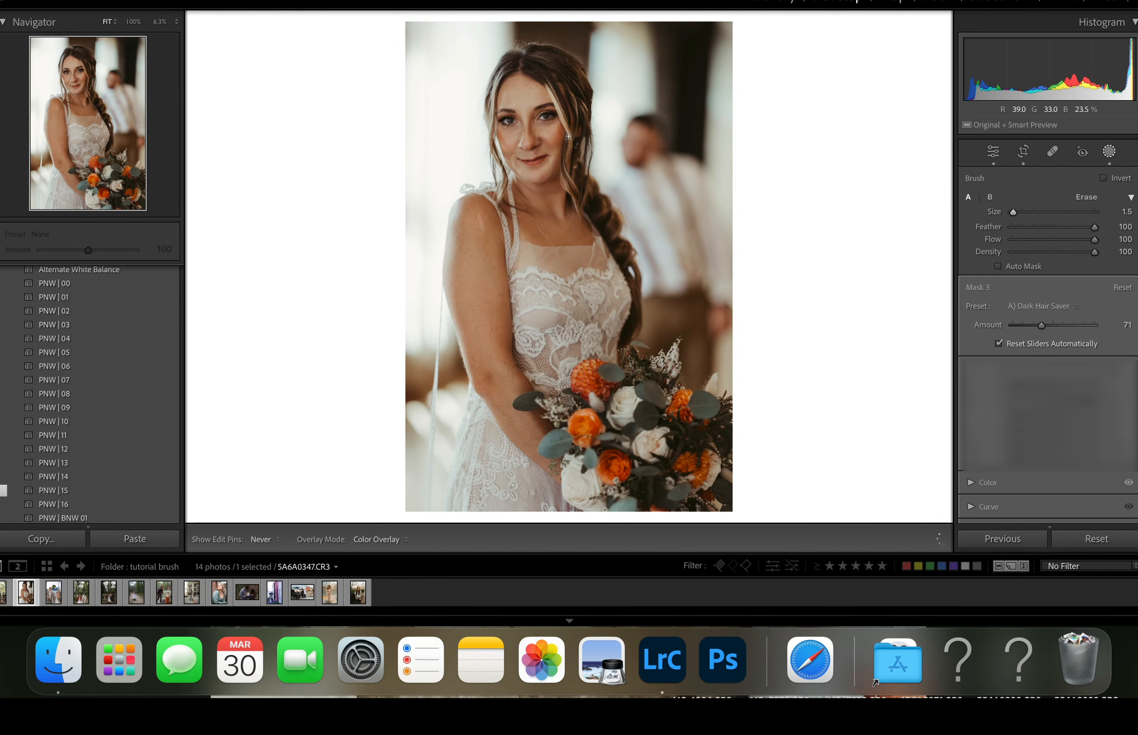
{"action": "key", "text": "h"}
{"action": "key", "text": "h"}
{"action": "key", "text": "h"}
{"action": "key", "text": "h"}
{"action": "key", "text": "h"}
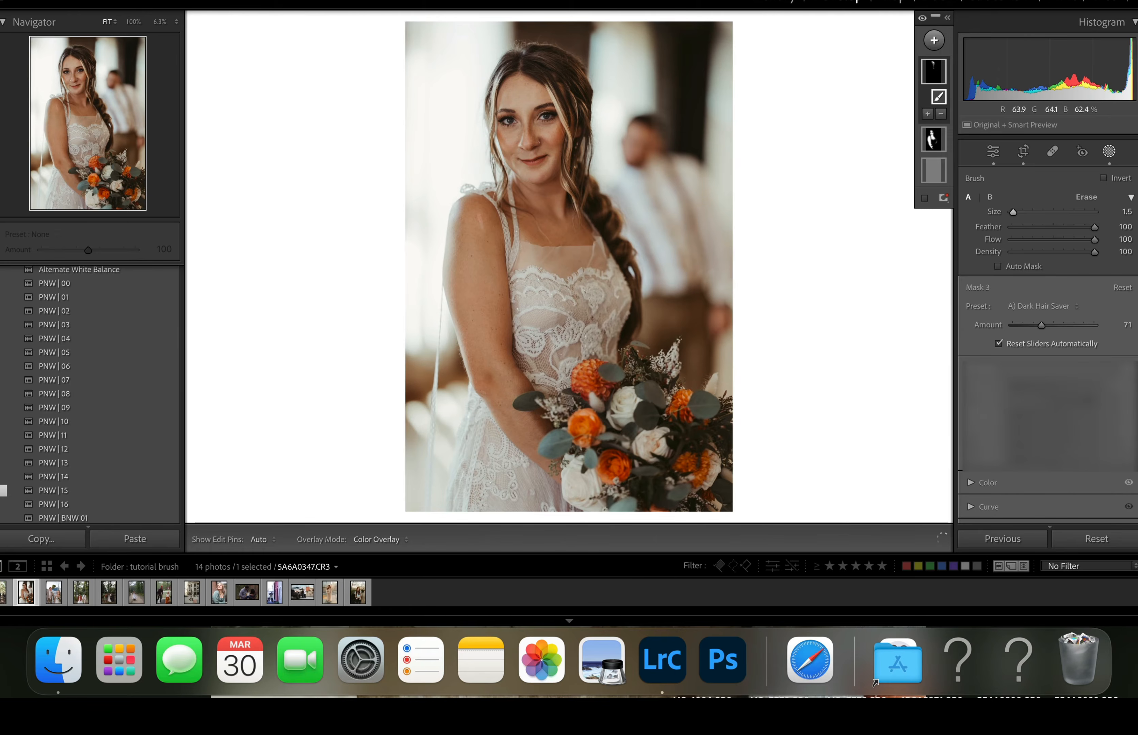
{"action": "key", "text": "h"}
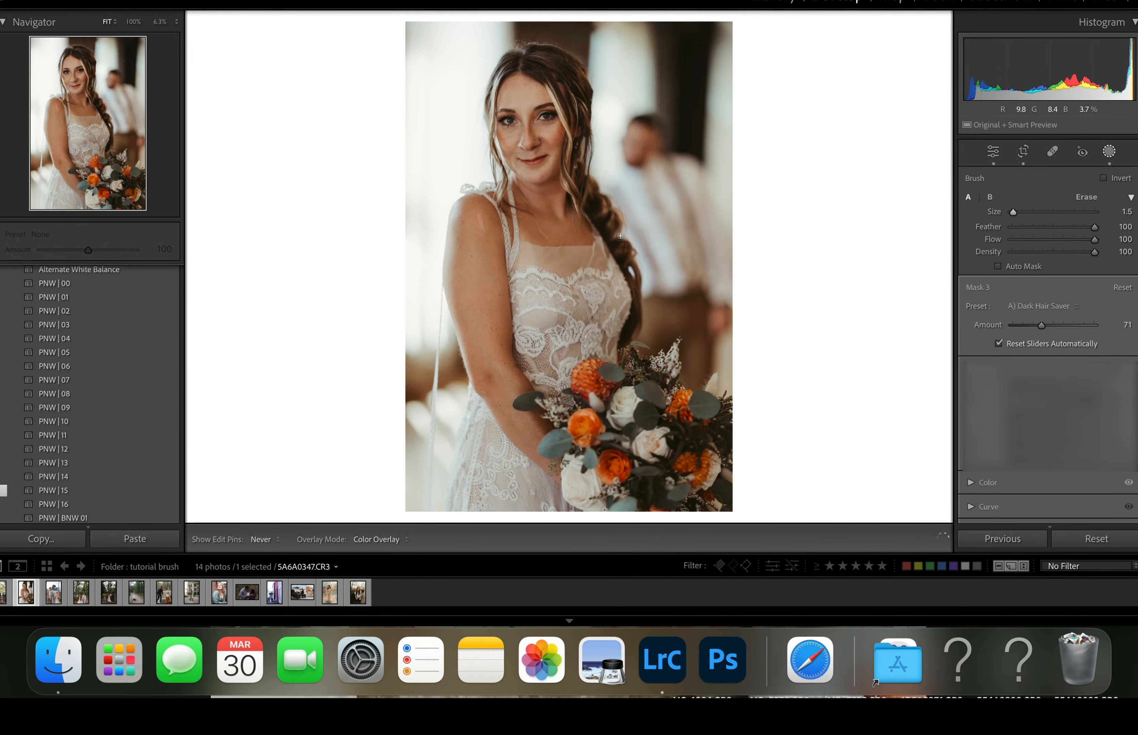
{"action": "key", "text": "h"}
{"action": "key", "text": "h"}
{"action": "key", "text": "h"}
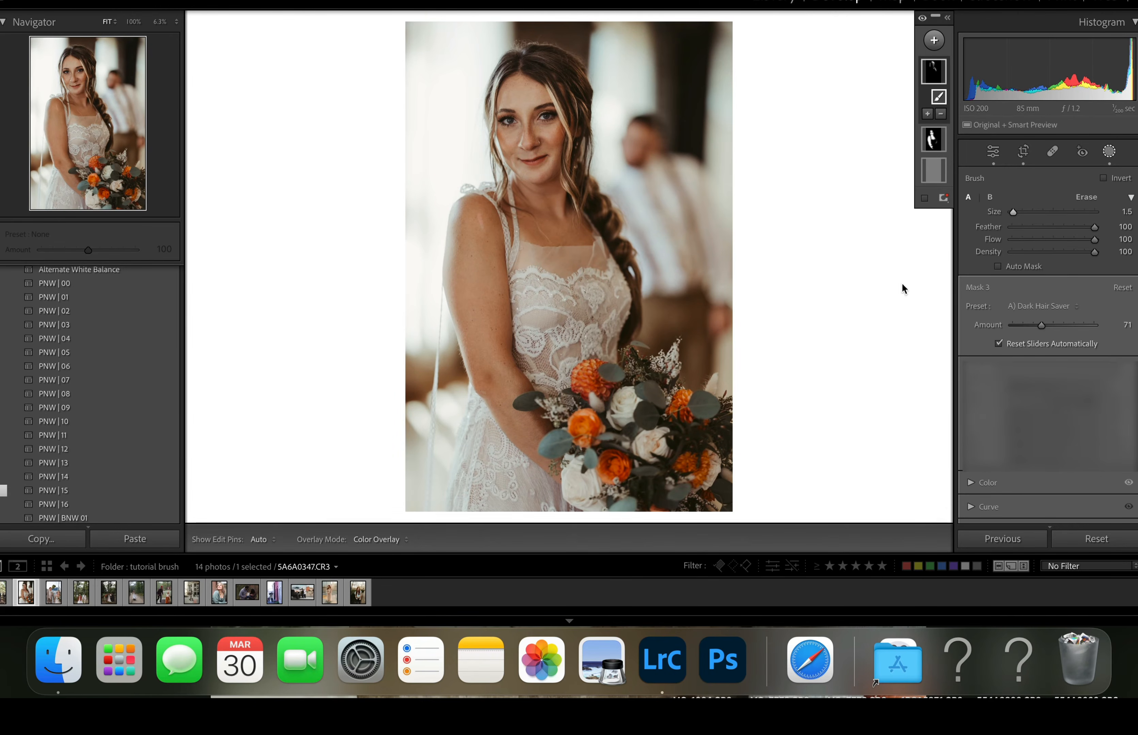
- Create a people mask for Person 1 covering only the Eyebrows
{"action": "left_click", "coordinate": [935, 42]}
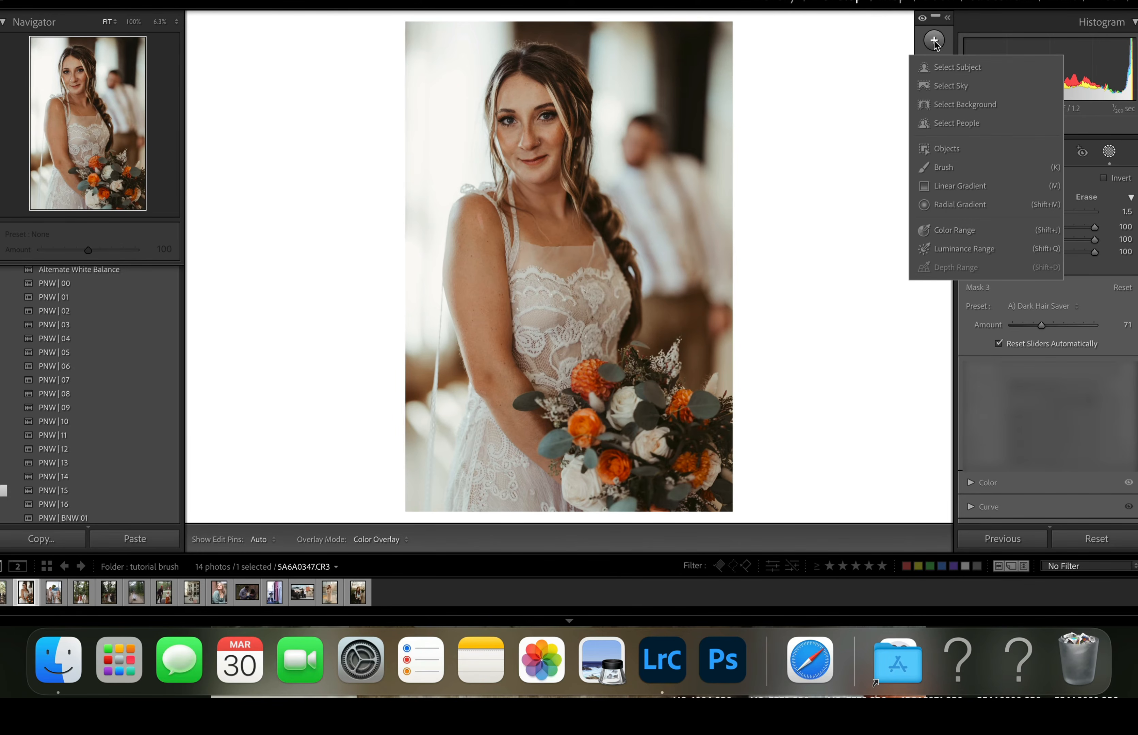
{"action": "left_click", "coordinate": [950, 124]}
{"action": "left_click", "coordinate": [986, 210]}
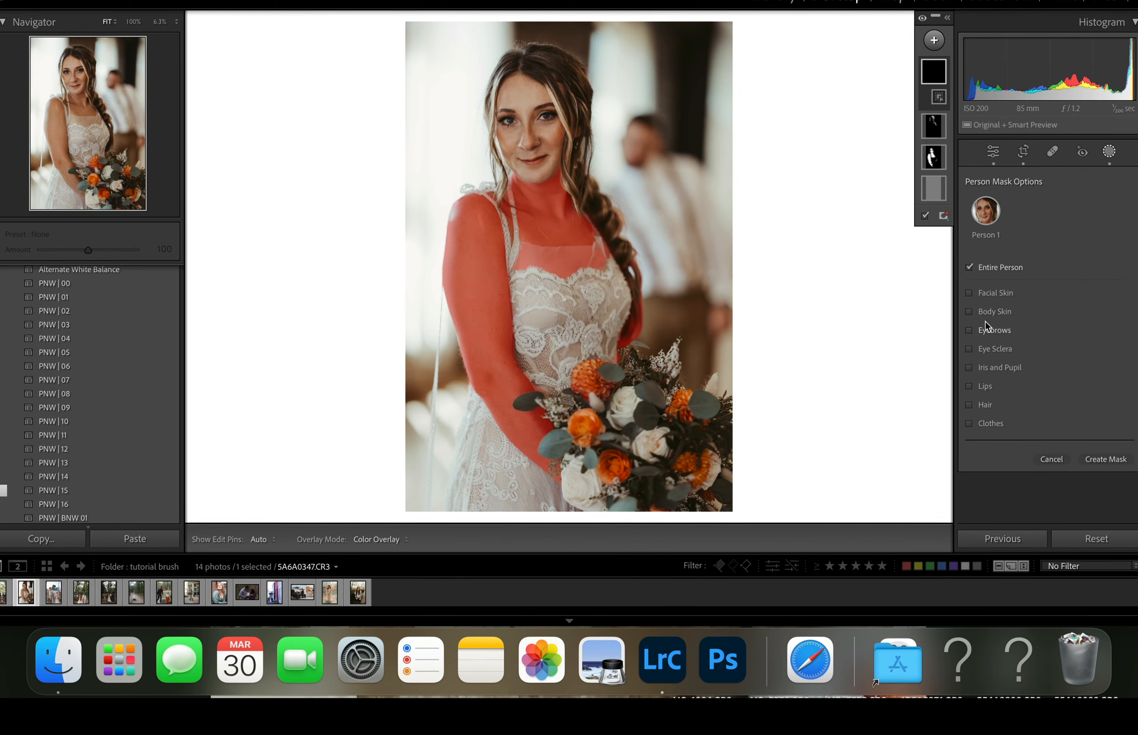
{"action": "left_click", "coordinate": [970, 331]}
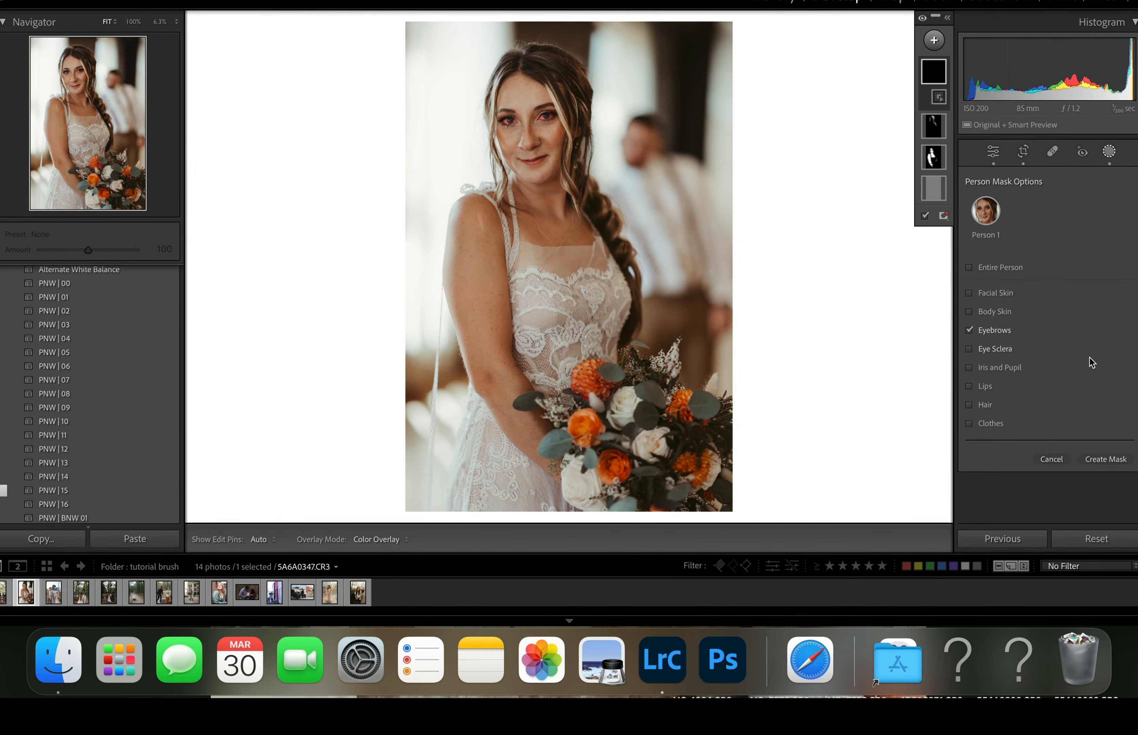
{"action": "left_click", "coordinate": [1108, 459]}
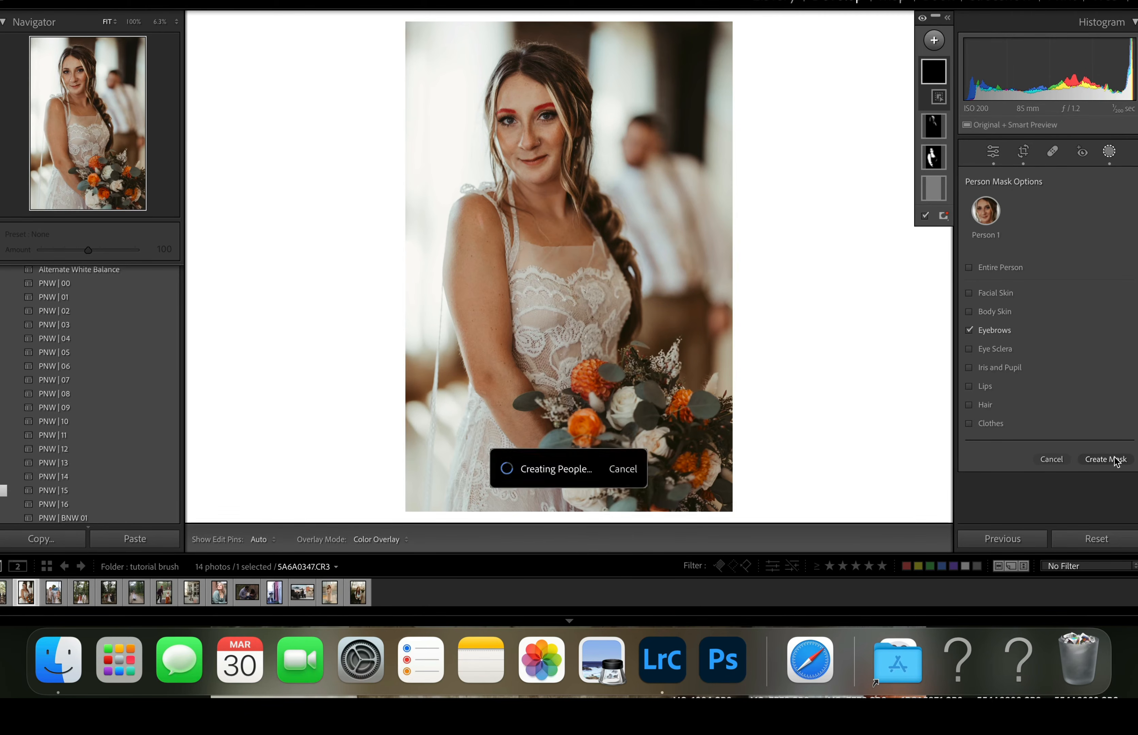
- Apply the A) Eyebrow Filler Inner (adjust amount) preset to the eyebrow mask and set its amount to 9
{"action": "left_click", "coordinate": [1028, 221]}
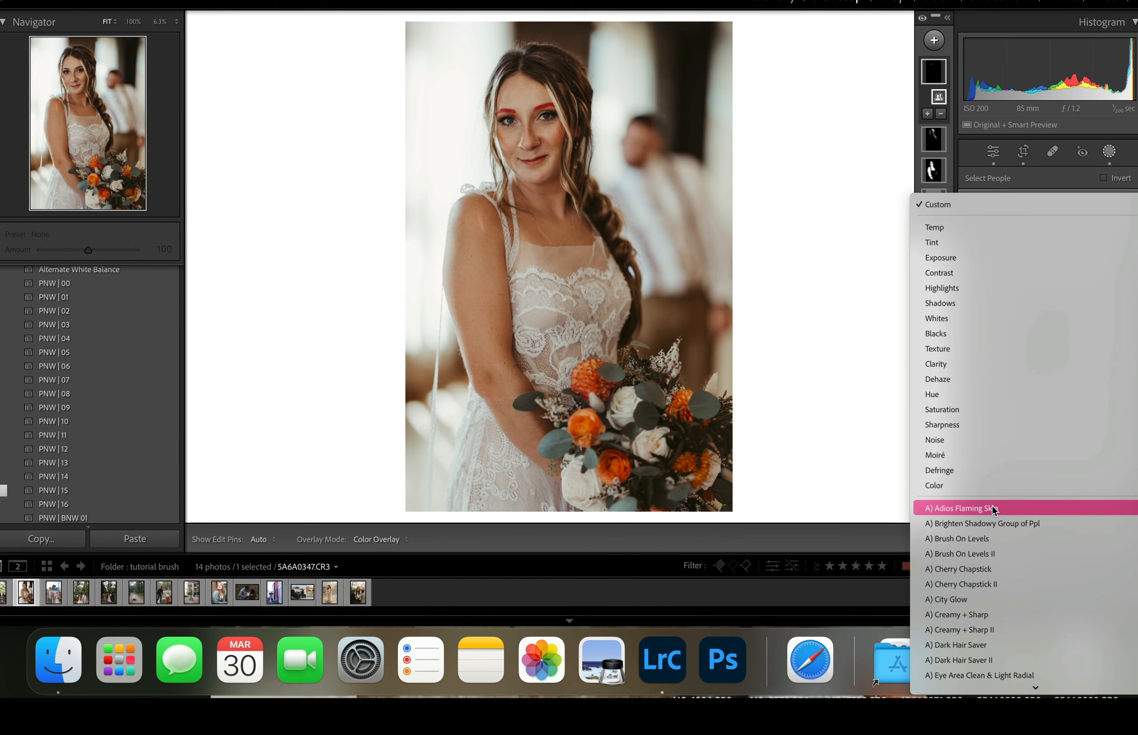
{"action": "scroll", "coordinate": [994, 533], "scroll_direction": "down", "scroll_amount": 2}
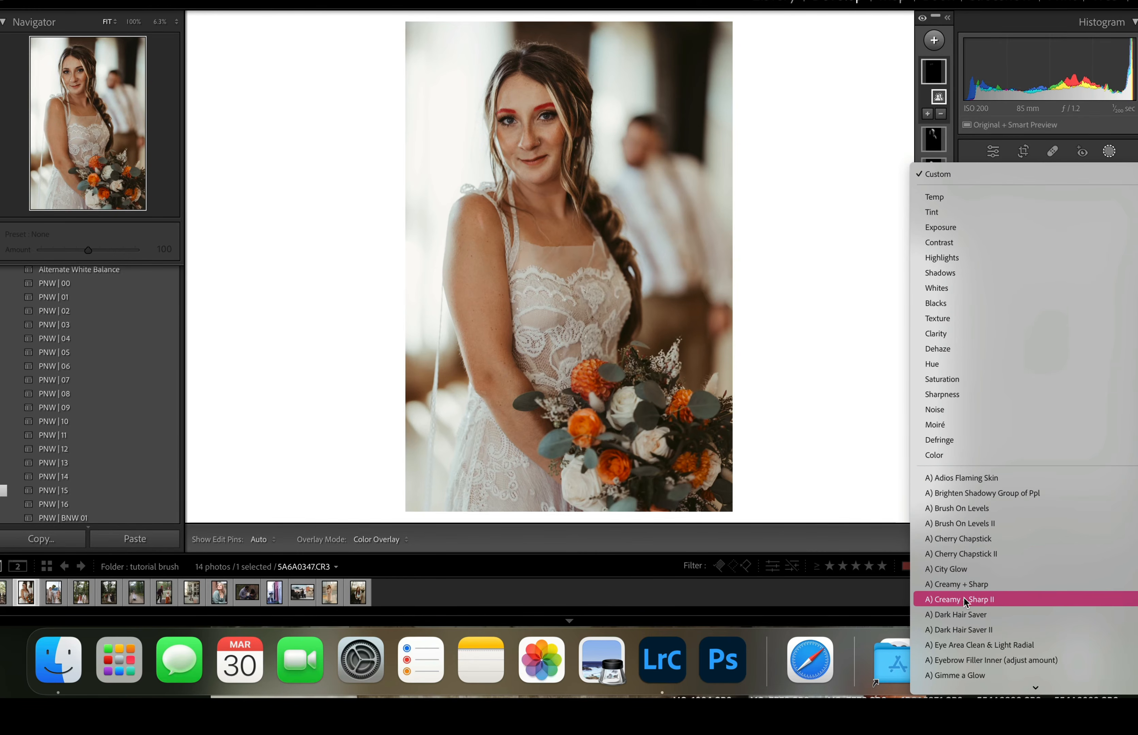
{"action": "scroll", "coordinate": [965, 593], "scroll_direction": "down", "scroll_amount": 2}
{"action": "left_click", "coordinate": [966, 630]}
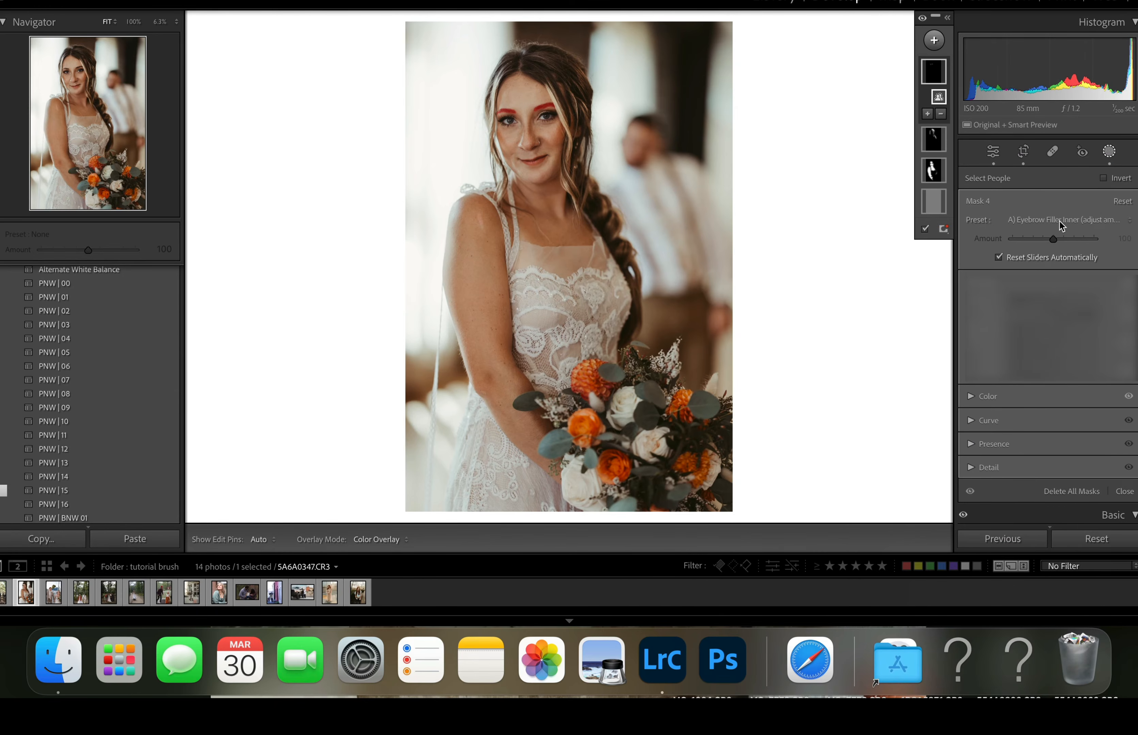
{"action": "left_click_drag", "start_coordinate": [1055, 239], "coordinate": [1017, 240]}
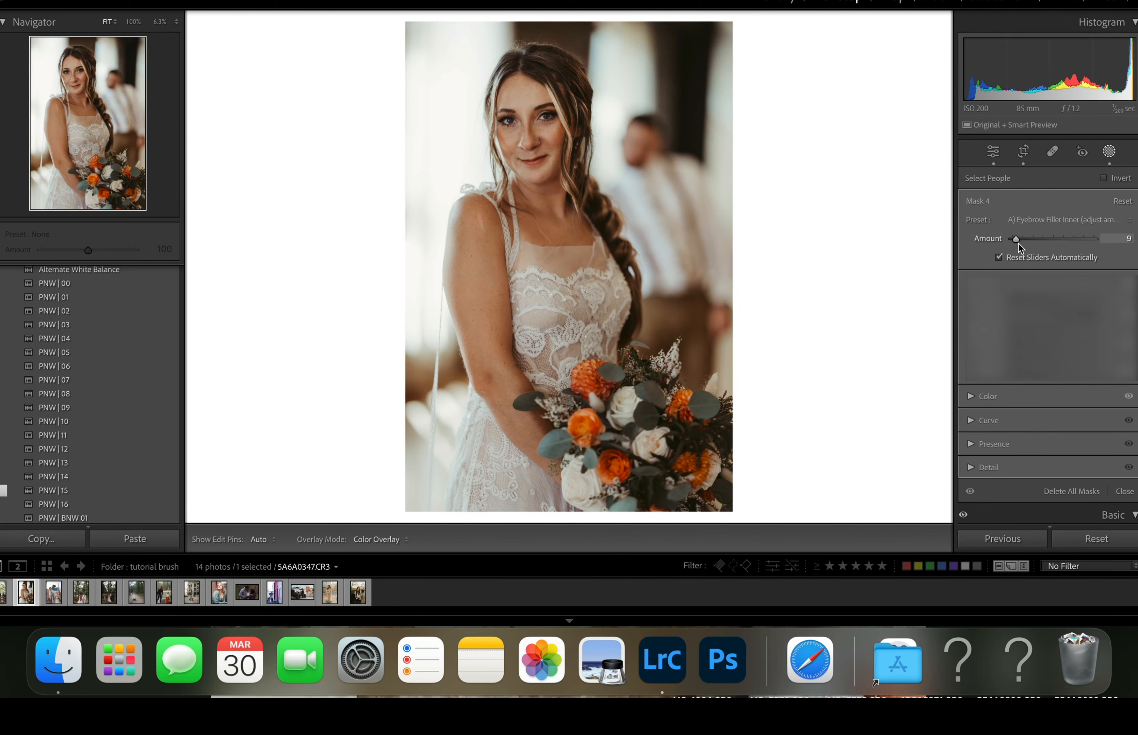
{"action": "left_click_drag", "start_coordinate": [1020, 247], "coordinate": [1020, 247]}
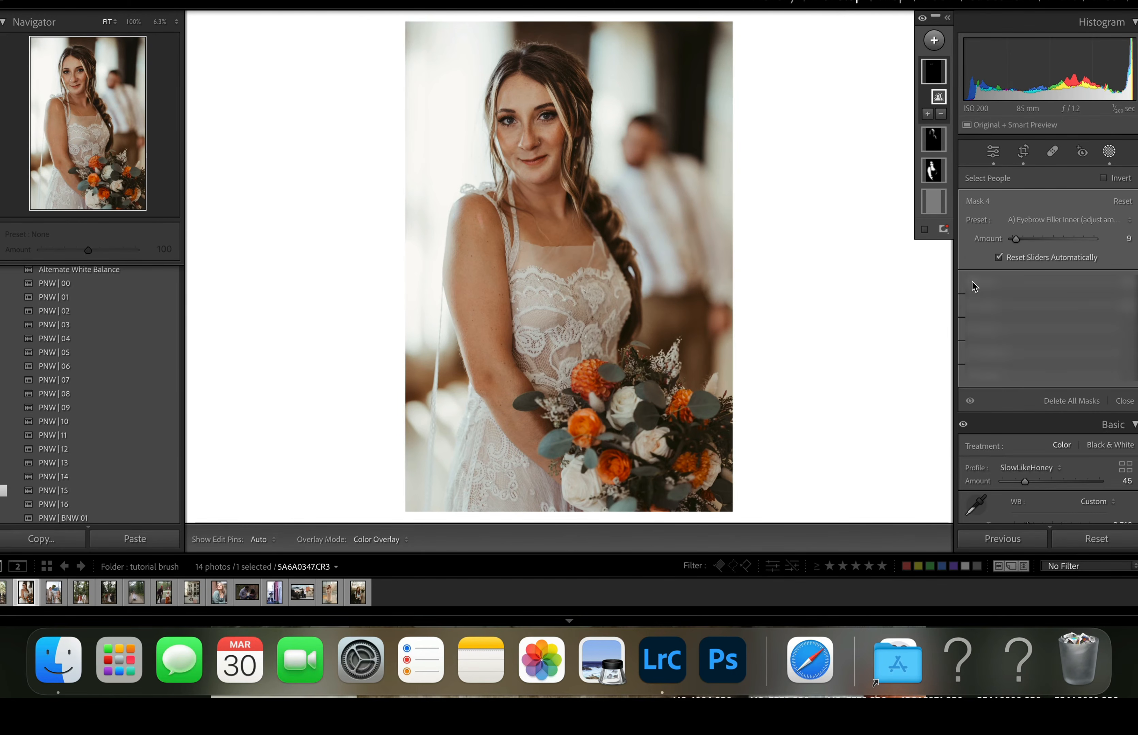
- Set up a new mask brush with density 49, size 1.2 and the A) Cherry Chapstick II preset, and leave masking
{"action": "left_click", "coordinate": [934, 41]}
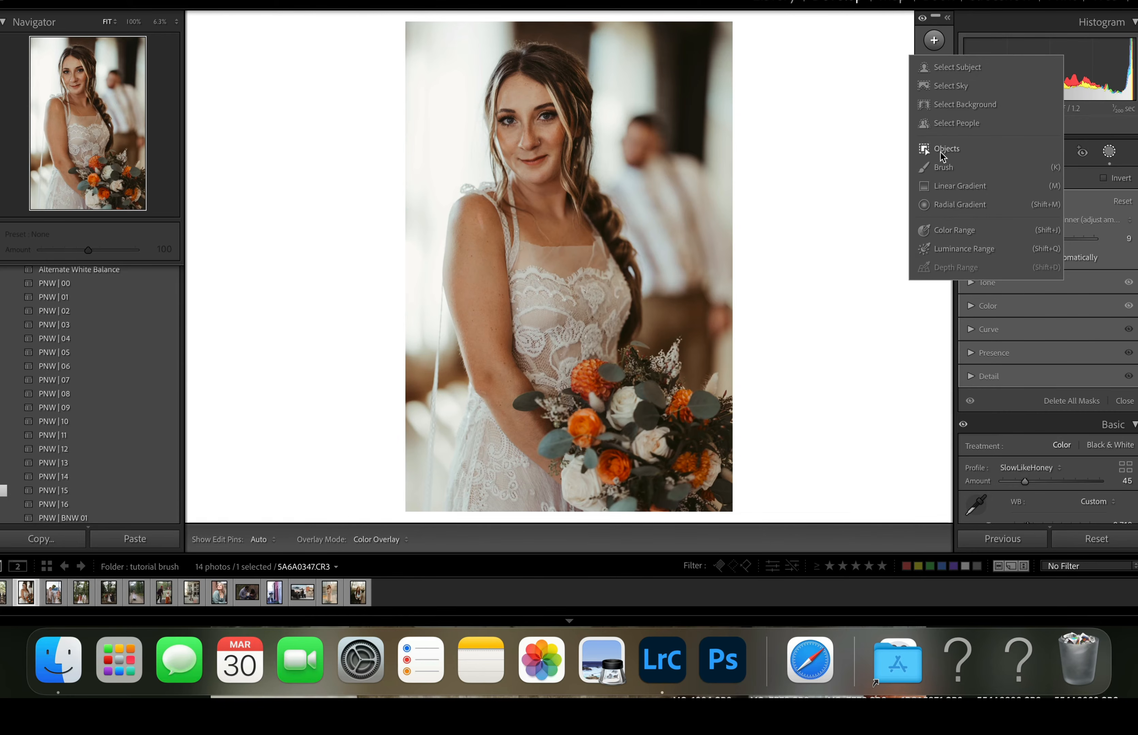
{"action": "left_click", "coordinate": [943, 167]}
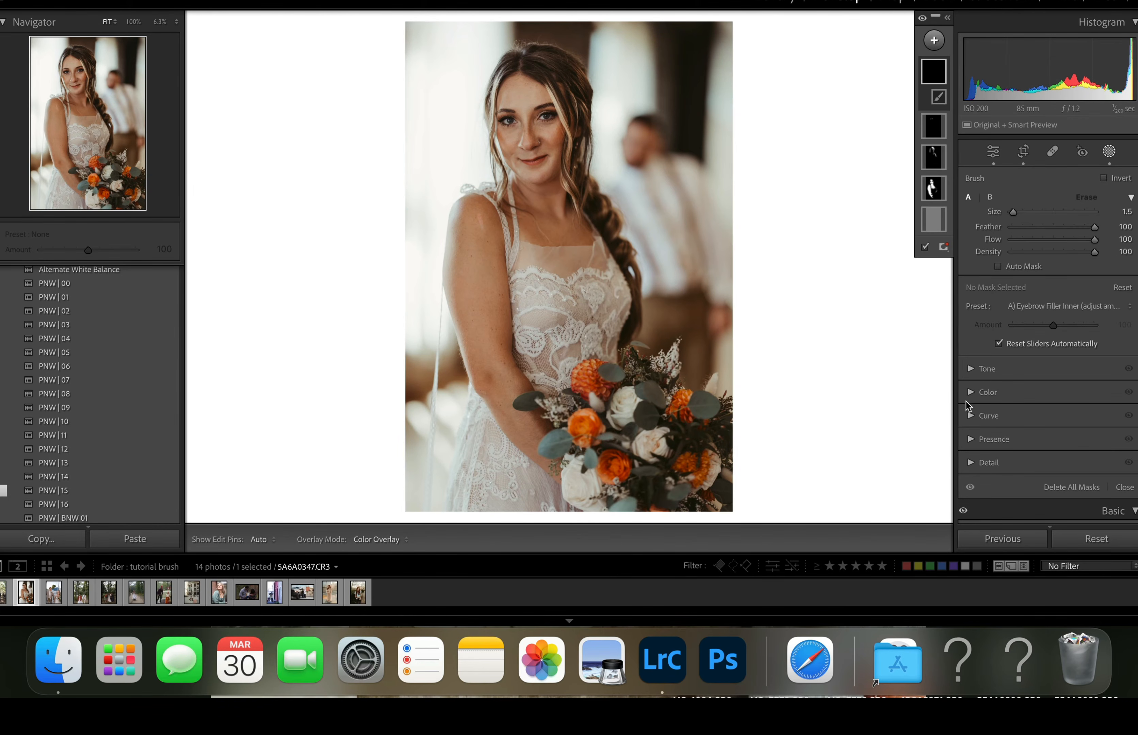
{"action": "left_click", "coordinate": [1049, 252]}
{"action": "left_click_drag", "start_coordinate": [1051, 253], "coordinate": [1052, 254]}
{"action": "left_click", "coordinate": [1052, 306]}
{"action": "scroll", "coordinate": [990, 492], "scroll_direction": "down", "scroll_amount": 5}
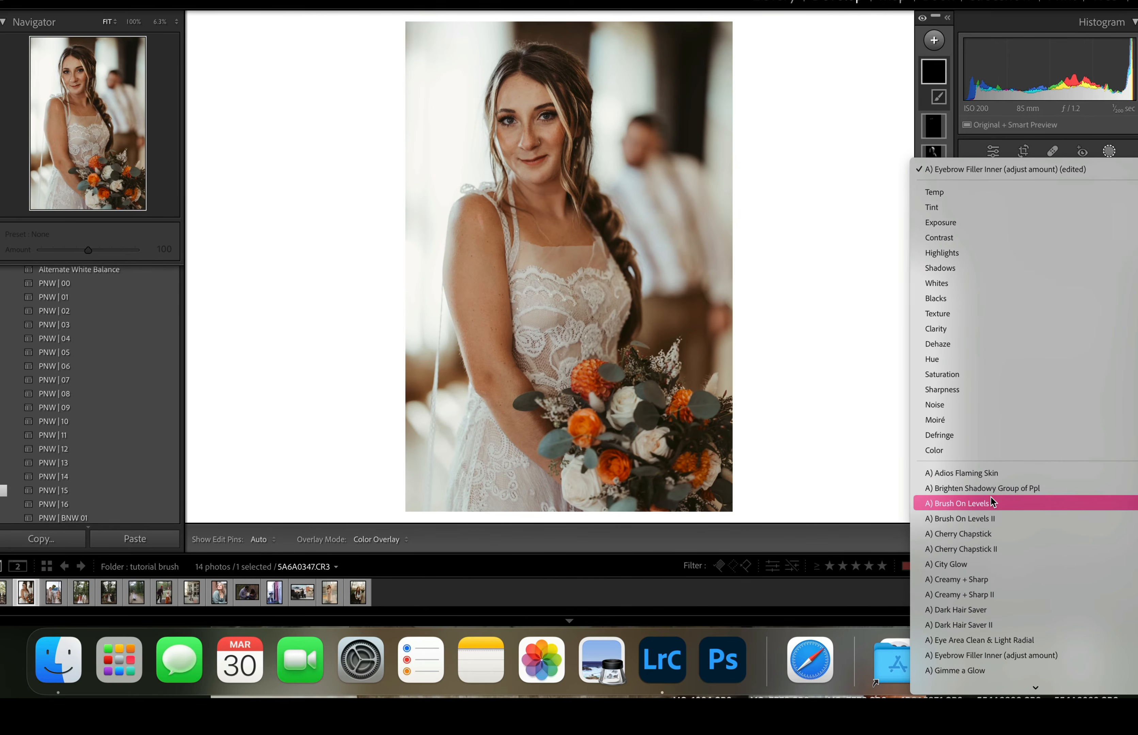
{"action": "left_click", "coordinate": [950, 547]}
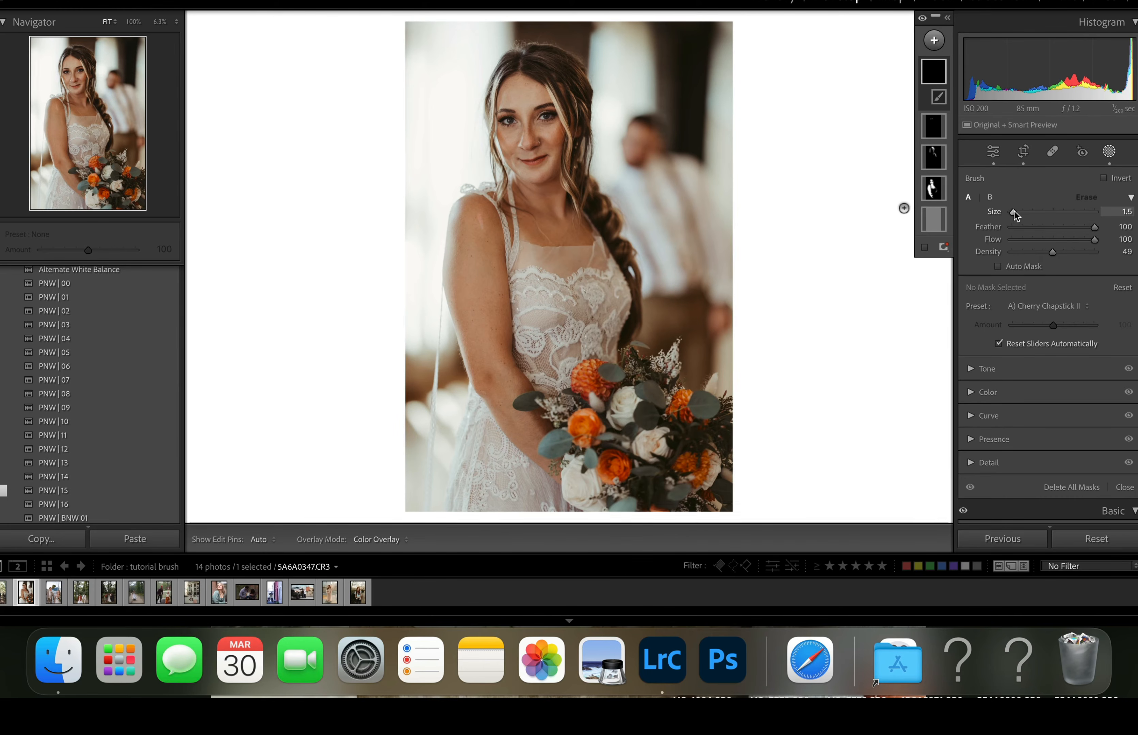
{"action": "left_click_drag", "start_coordinate": [1015, 214], "coordinate": [1014, 214]}
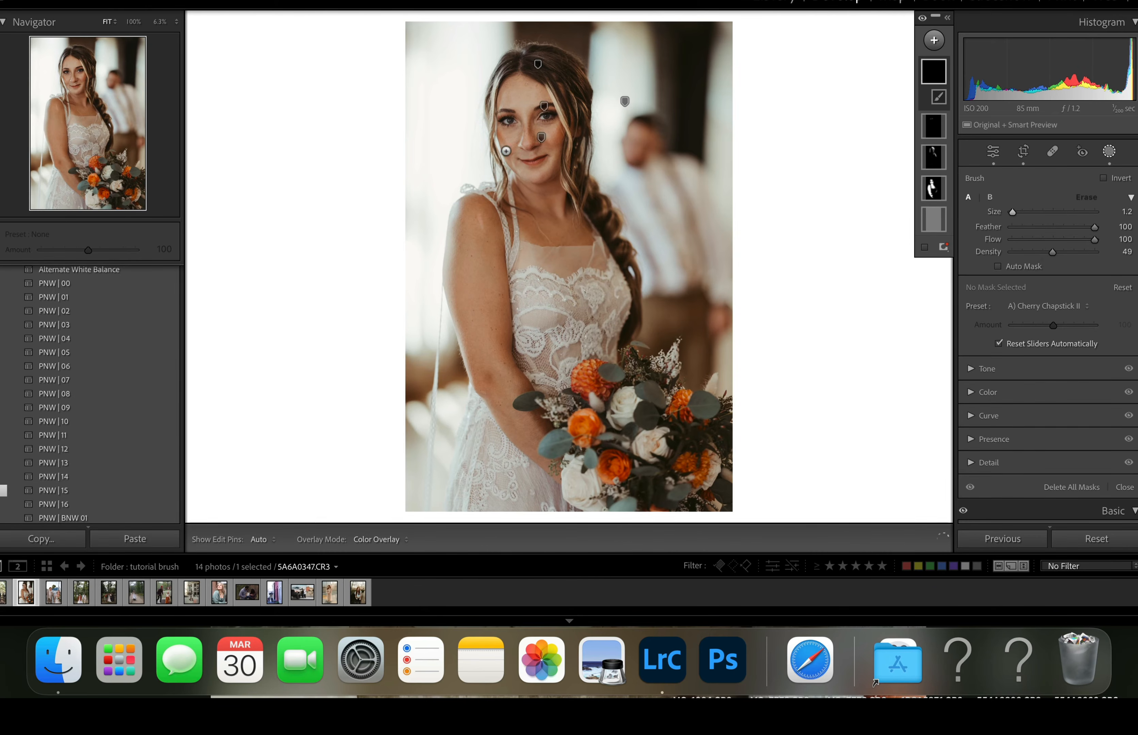
{"action": "left_click", "coordinate": [1110, 152]}
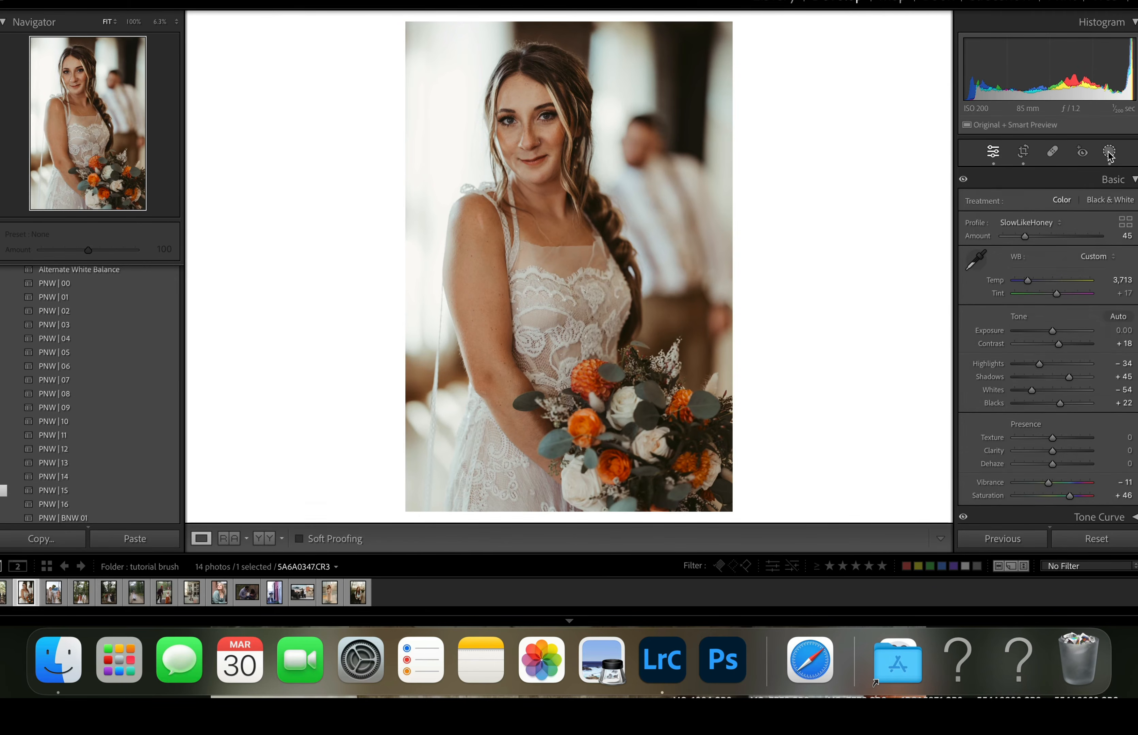
- Start a new brush mask for the bride's lips with the A) Cherry Chapstick II preset and a 3.6 brush size
{"action": "left_click", "coordinate": [529, 149]}
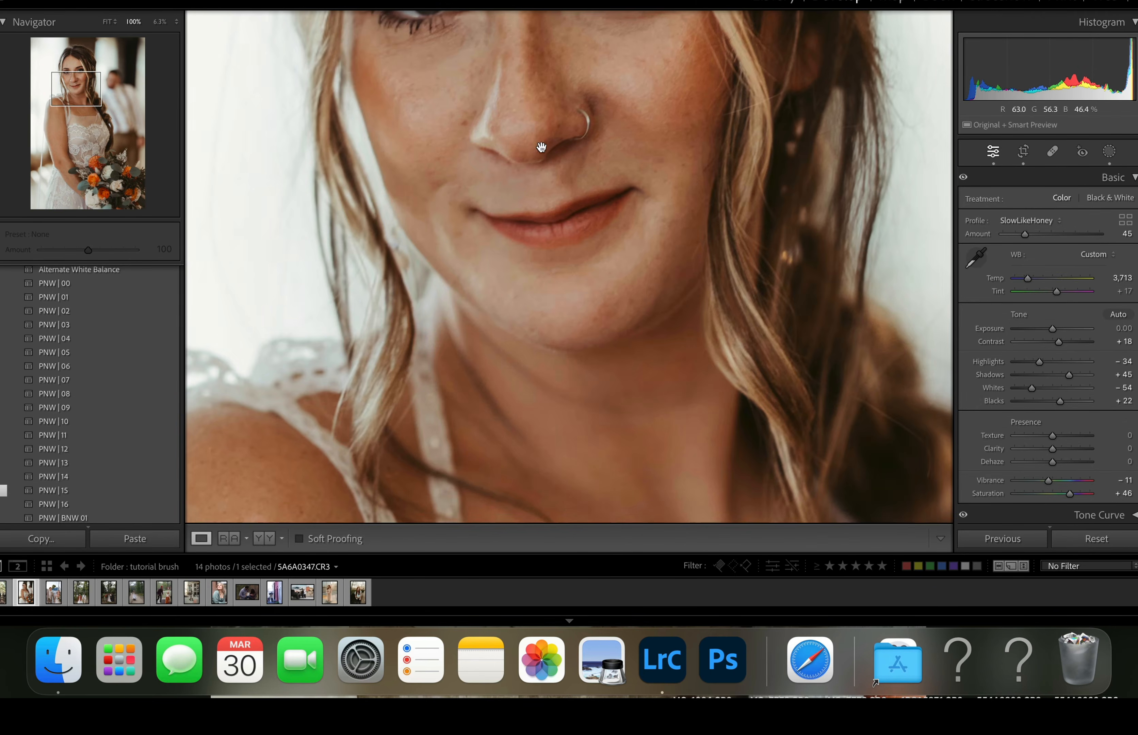
{"action": "left_click", "coordinate": [1110, 152]}
{"action": "left_click", "coordinate": [934, 71]}
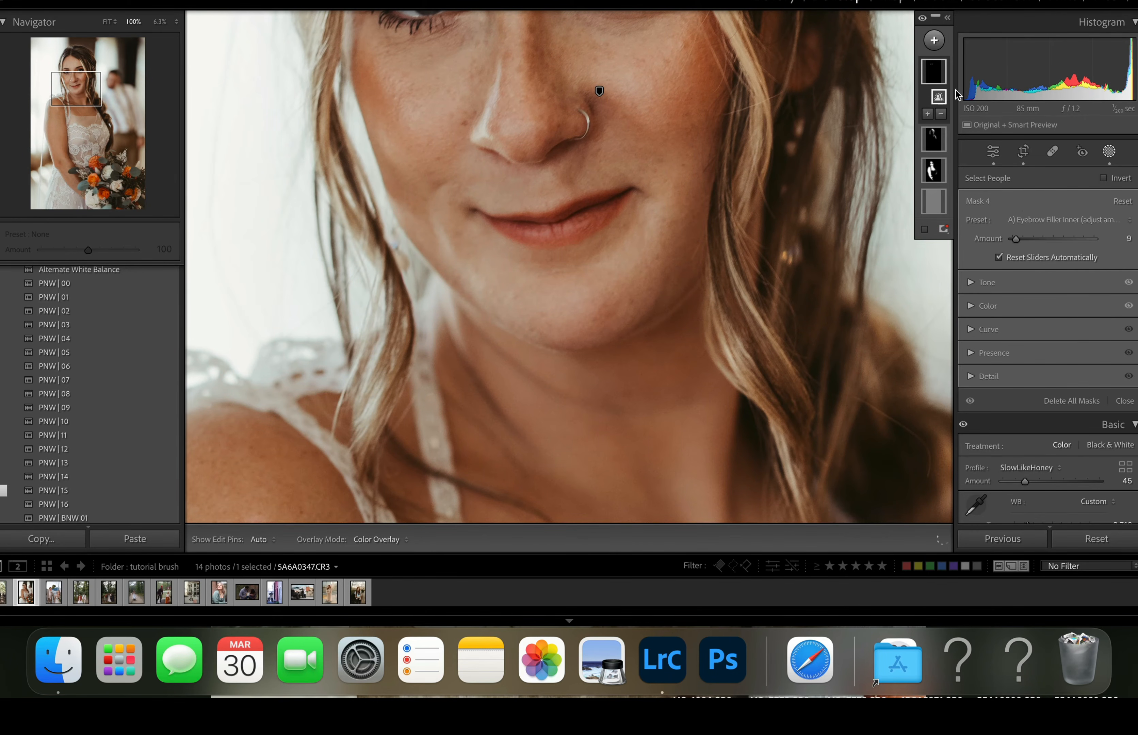
{"action": "left_click", "coordinate": [935, 41]}
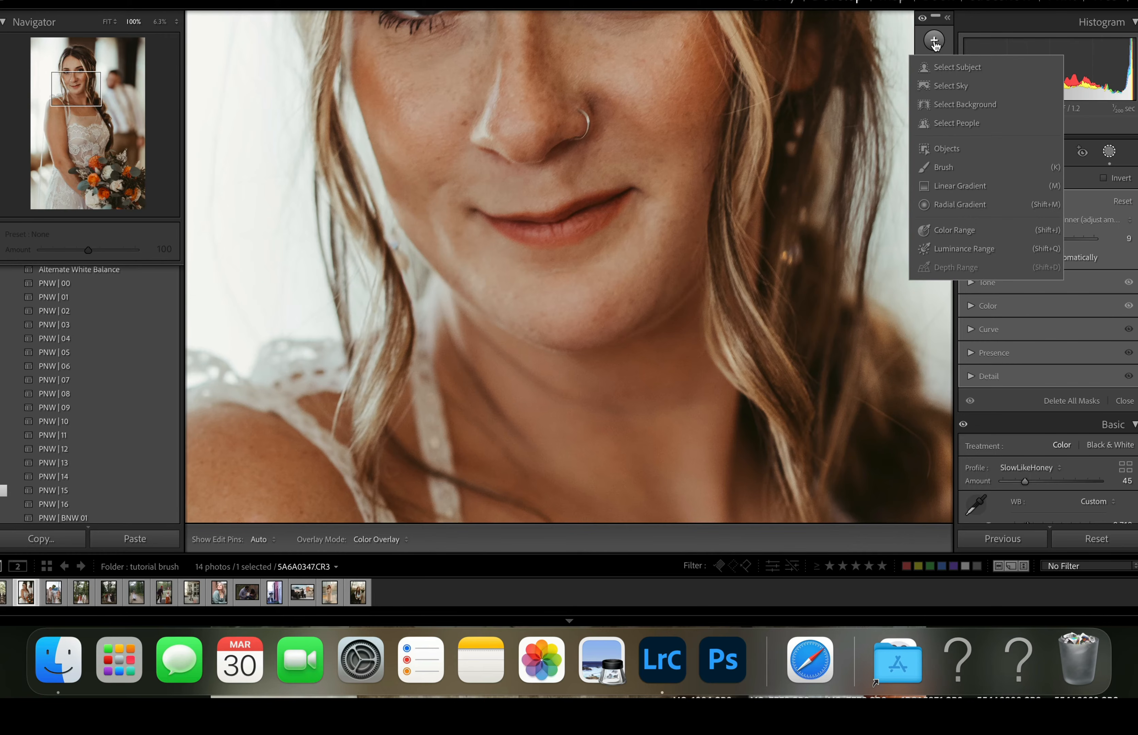
{"action": "left_click", "coordinate": [935, 167]}
{"action": "left_click", "coordinate": [1033, 306]}
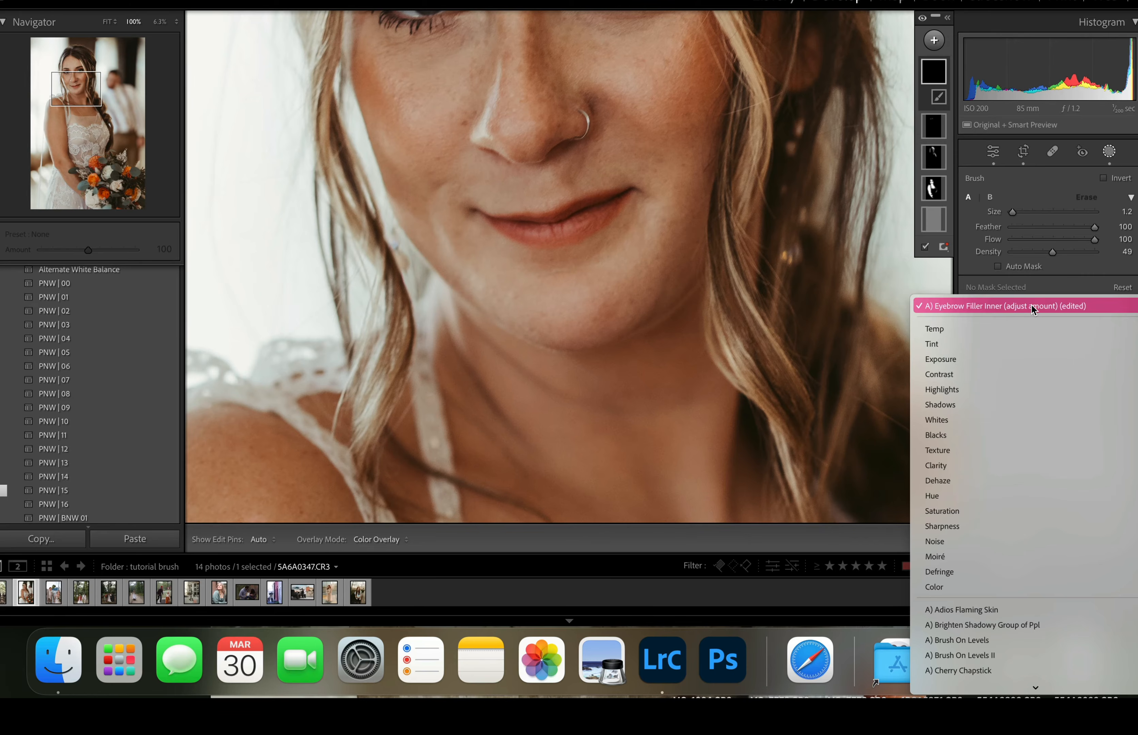
{"action": "scroll", "coordinate": [993, 521], "scroll_direction": "down", "scroll_amount": 3}
{"action": "left_click", "coordinate": [970, 612]}
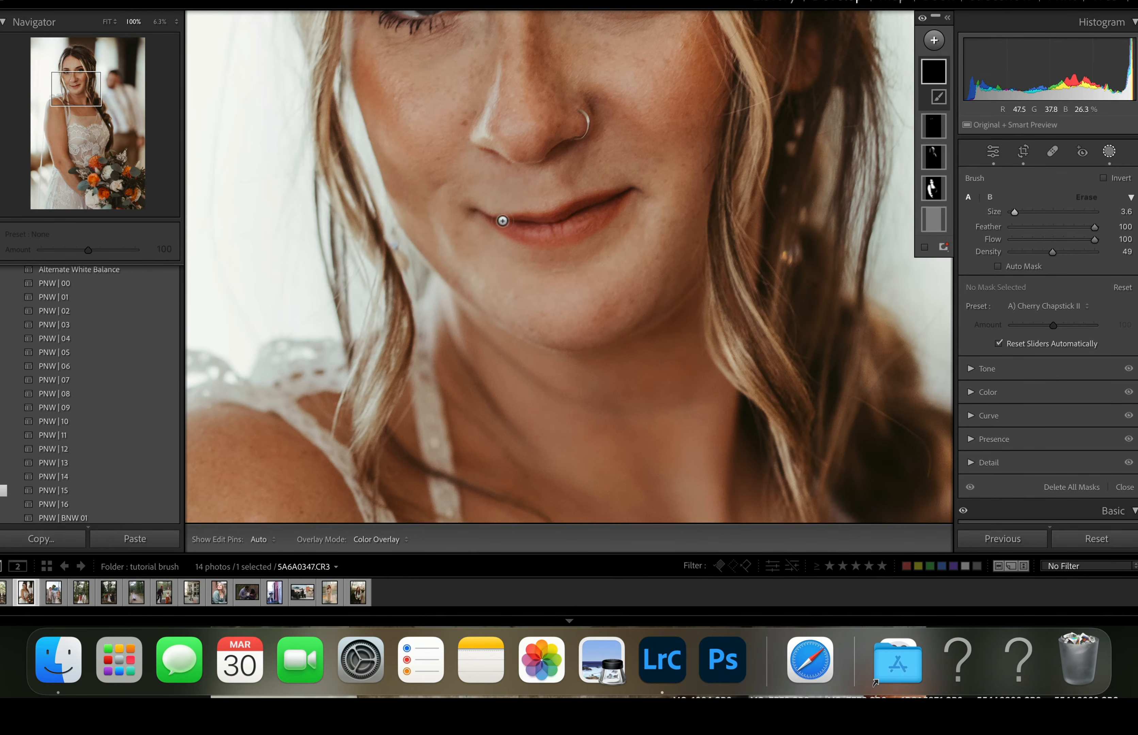
- Paint Cherry Chapstick II over the bride's lips and set its amount to 68
{"action": "key", "text": "h"}
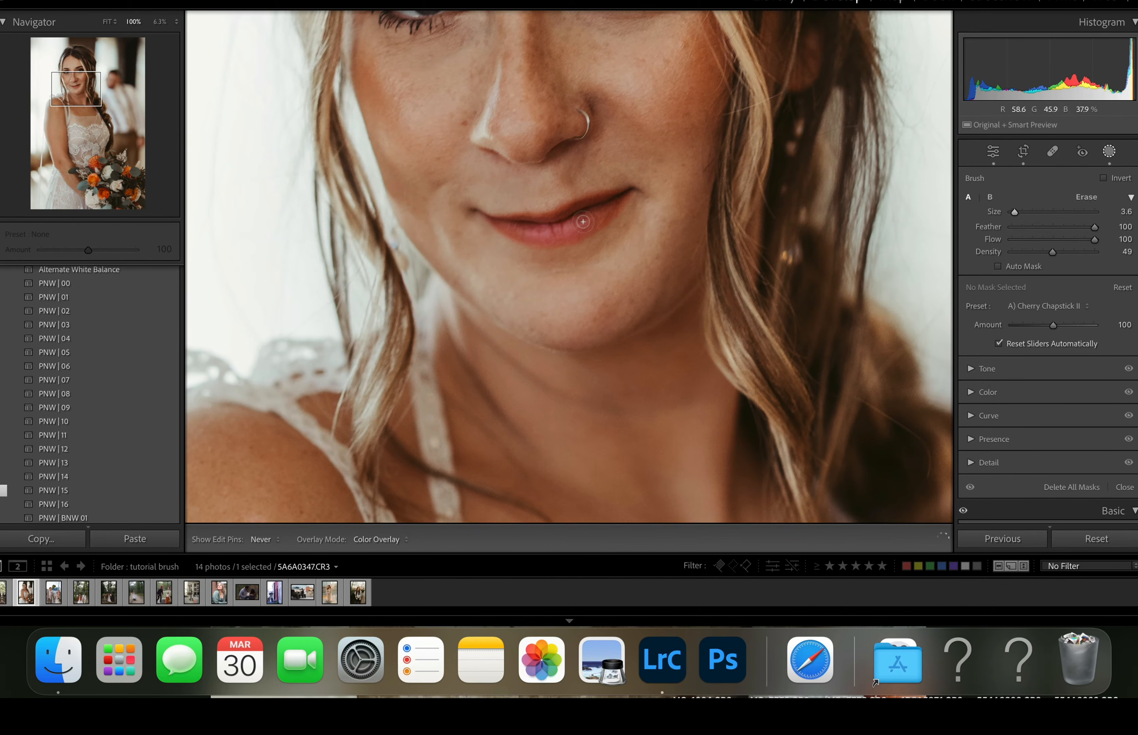
{"action": "left_click_drag", "start_coordinate": [533, 229], "coordinate": [587, 218]}
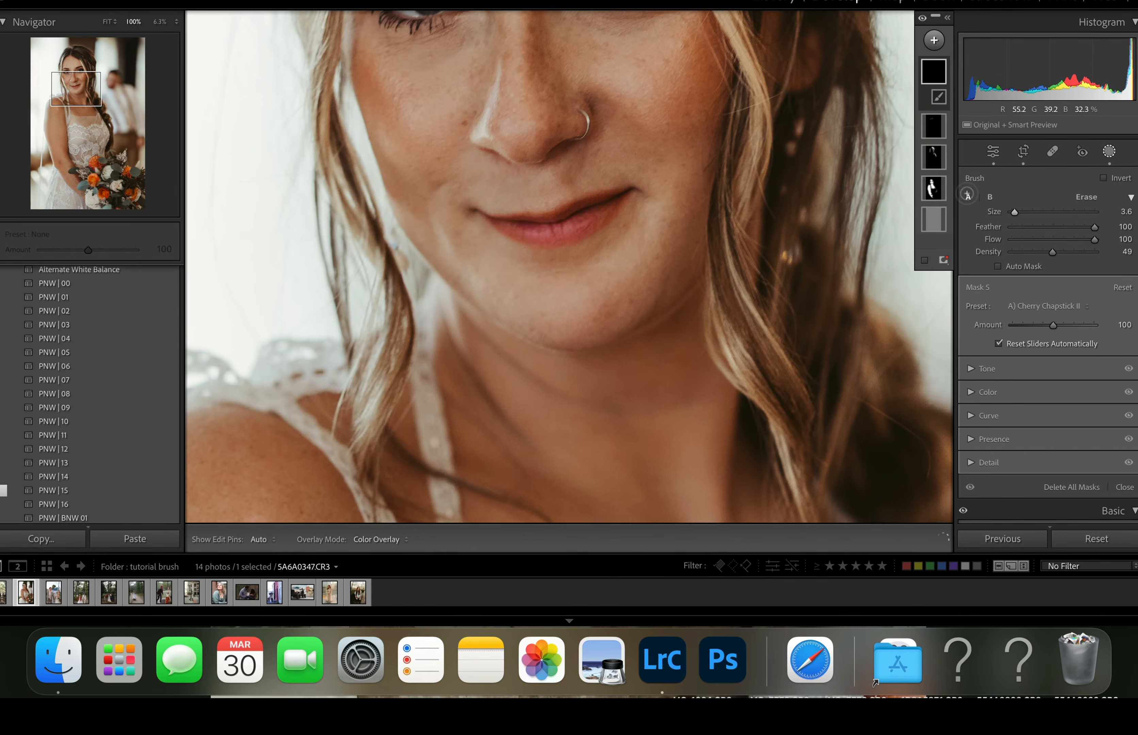
{"action": "left_click", "coordinate": [1053, 326]}
{"action": "left_click_drag", "start_coordinate": [1045, 333], "coordinate": [1040, 333]}
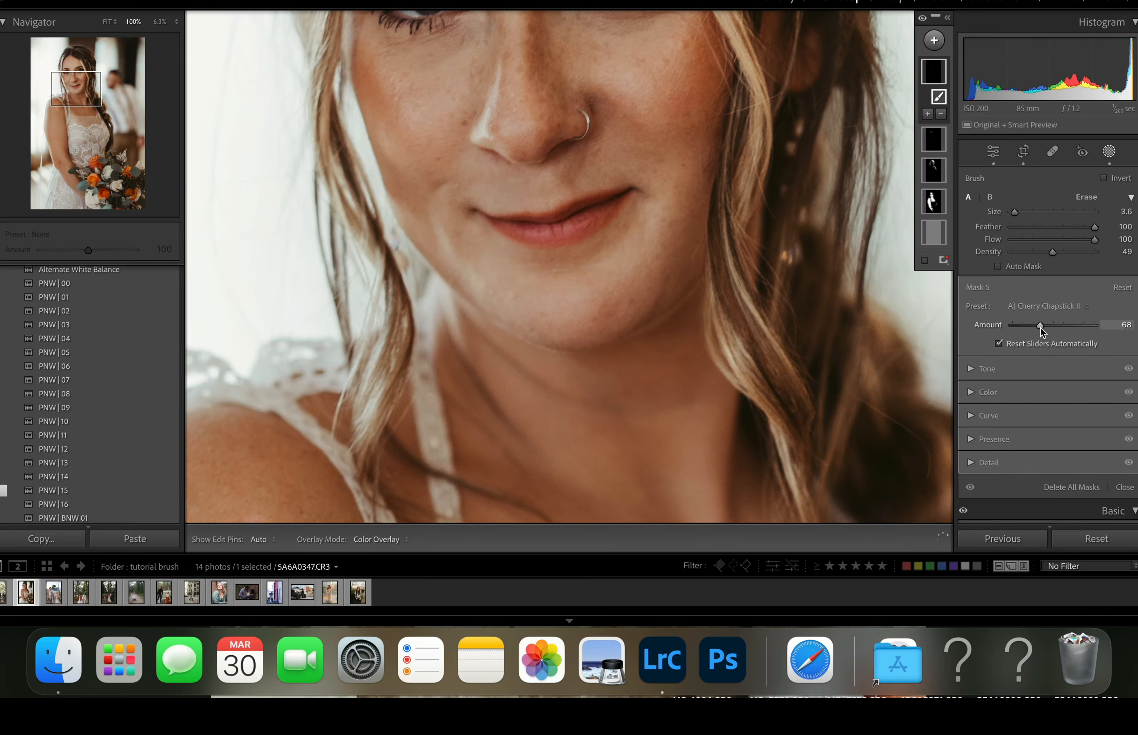
{"action": "left_click", "coordinate": [1110, 152]}
{"action": "left_click", "coordinate": [649, 287]}
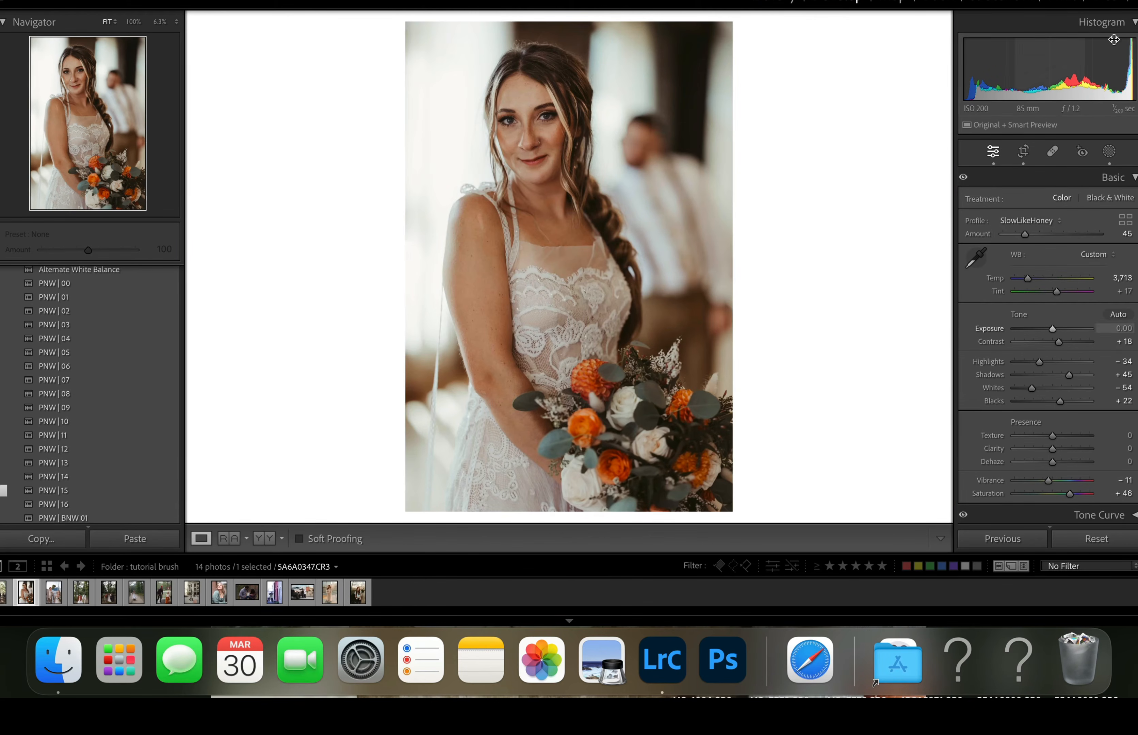
- Add a second brush with density 23 to the Cherry Chapstick II mask and paint it over the bride's cheeks
{"action": "left_click", "coordinate": [1110, 152]}
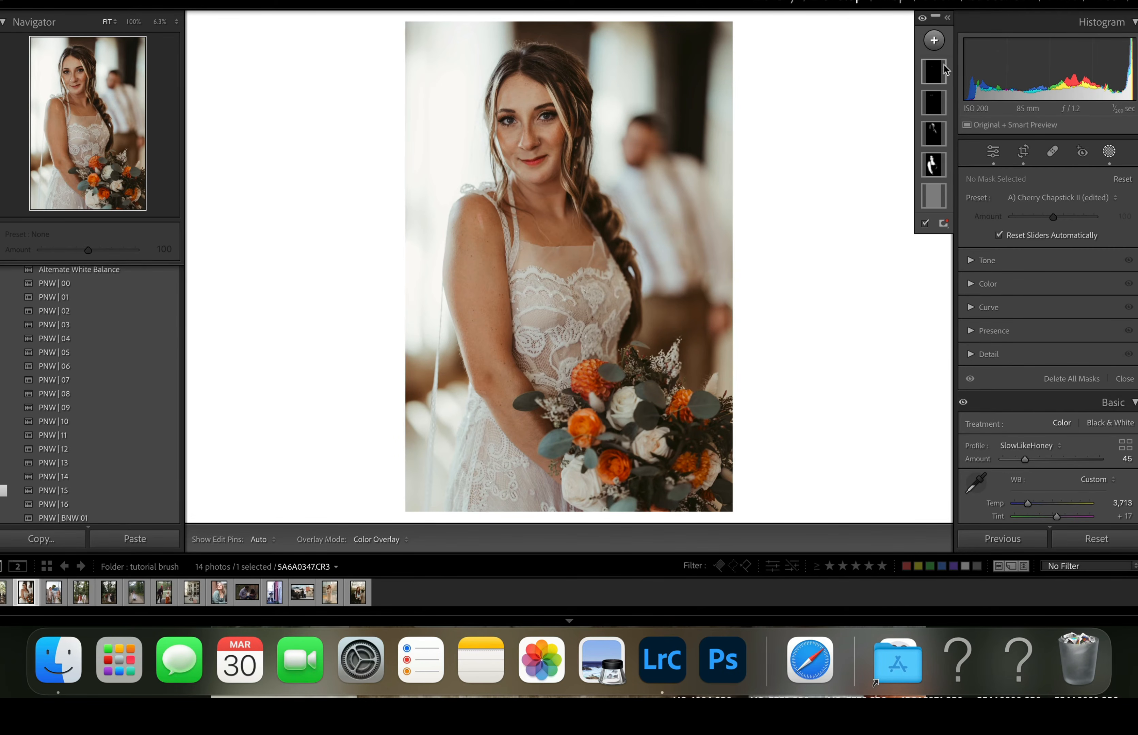
{"action": "left_click", "coordinate": [936, 74]}
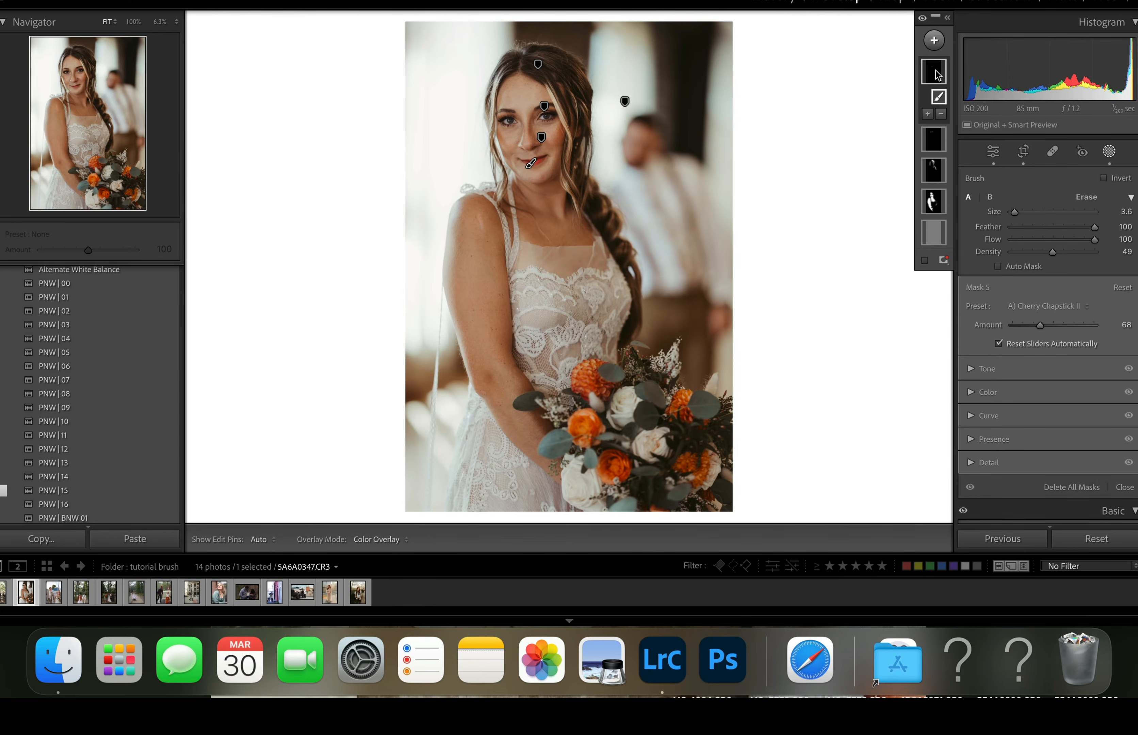
{"action": "left_click", "coordinate": [927, 115]}
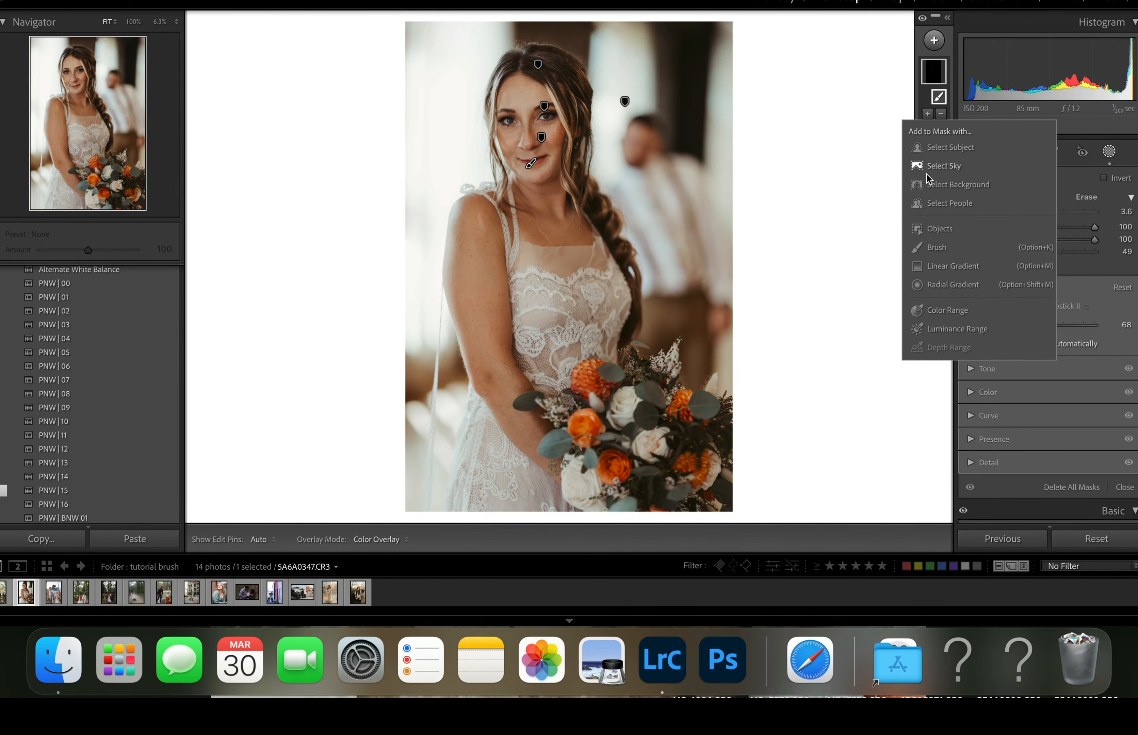
{"action": "left_click", "coordinate": [935, 248]}
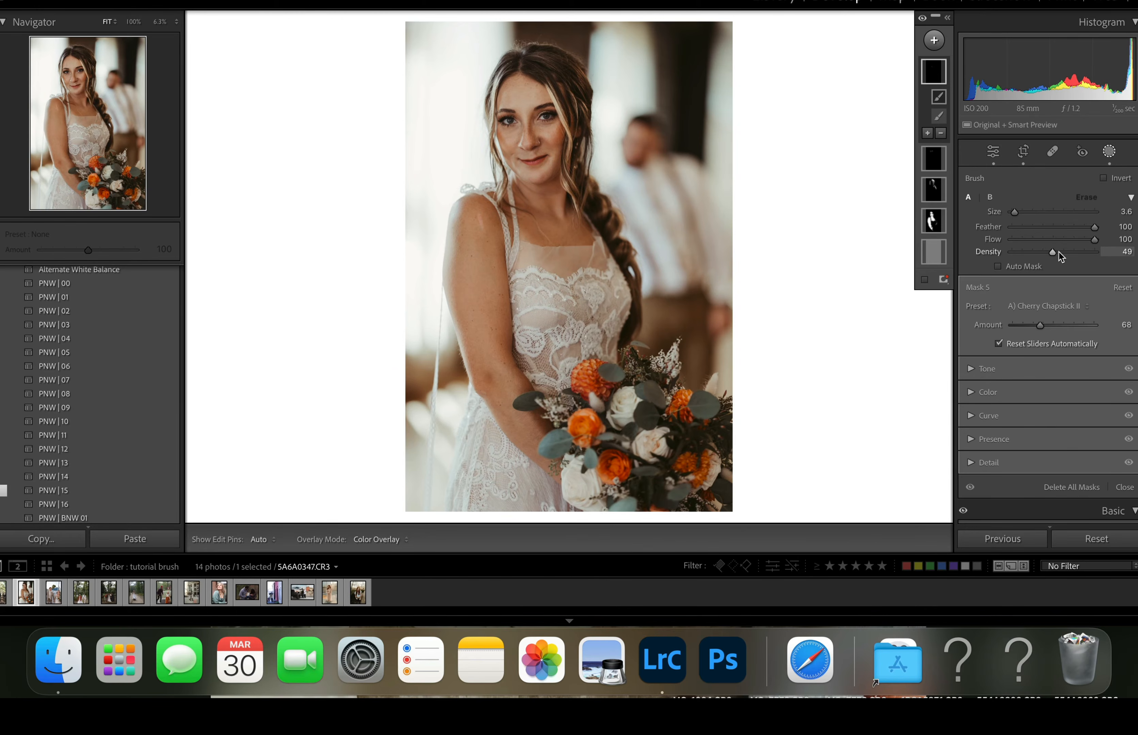
{"action": "left_click_drag", "start_coordinate": [1049, 252], "coordinate": [1032, 255]}
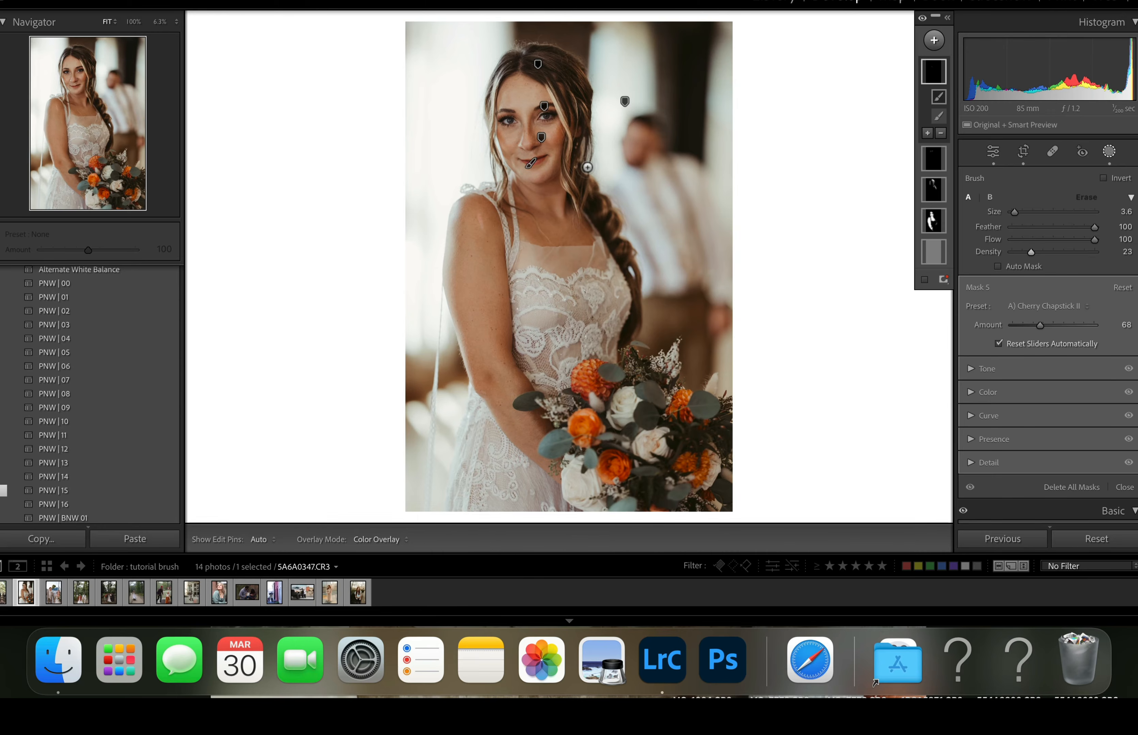
{"action": "key", "text": "h"}
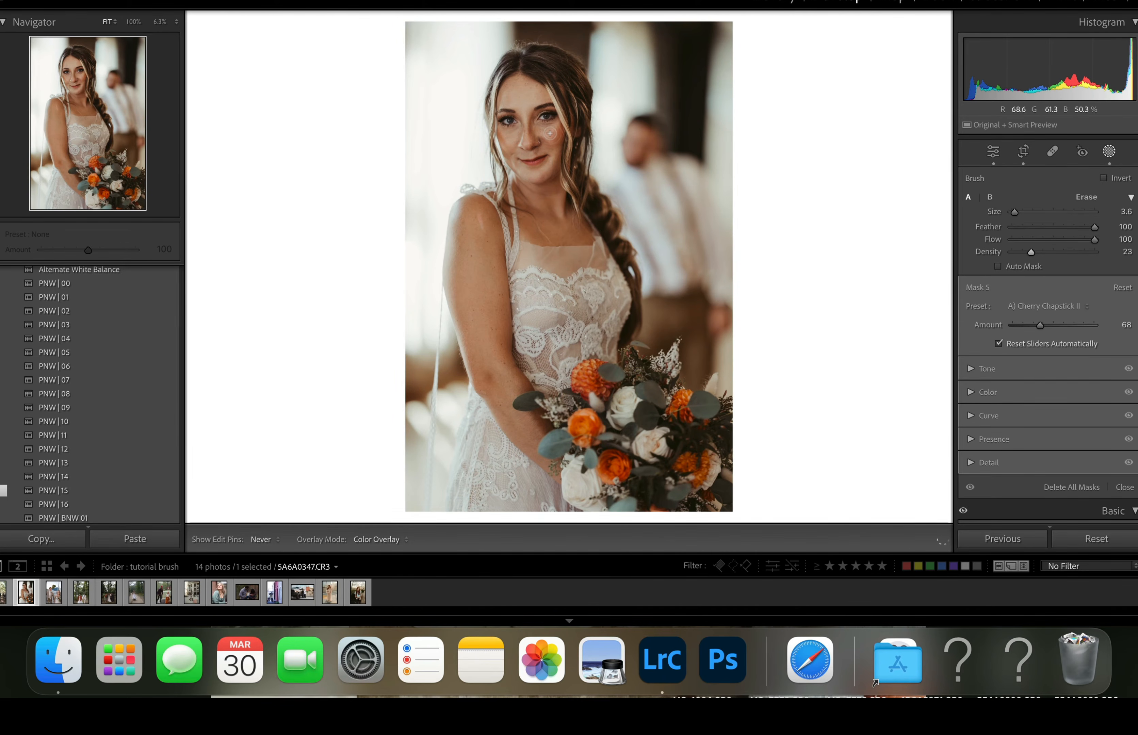
{"action": "left_click_drag", "start_coordinate": [558, 130], "coordinate": [511, 137]}
{"action": "key", "text": "h"}
- Create a single people mask for Person 1 covering the Eye Sclera and the Iris and Pupil
{"action": "left_click", "coordinate": [935, 40]}
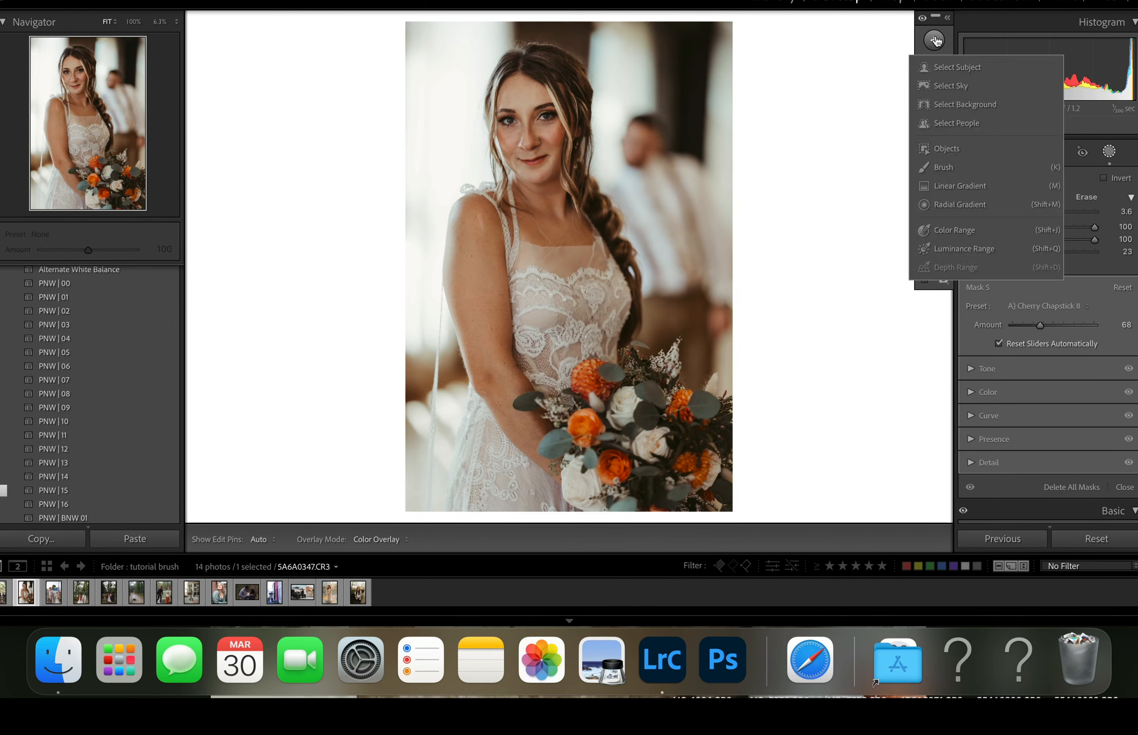
{"action": "left_click", "coordinate": [949, 123]}
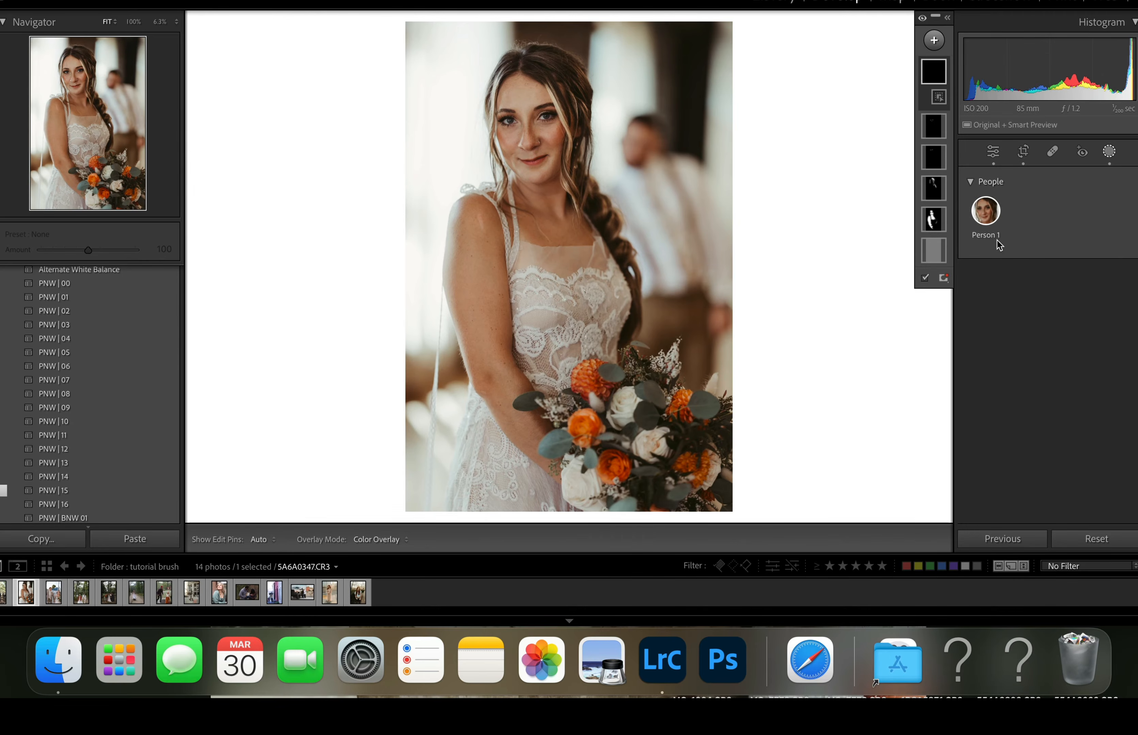
{"action": "left_click", "coordinate": [990, 216]}
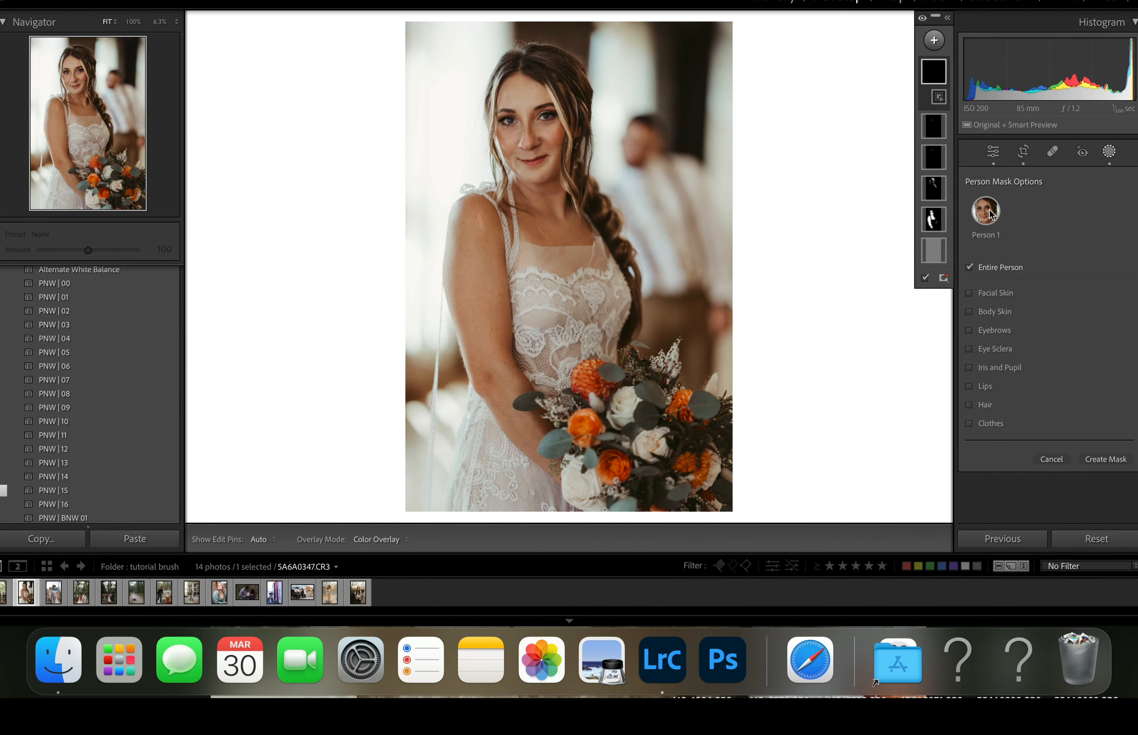
{"action": "left_click", "coordinate": [998, 348]}
{"action": "left_click", "coordinate": [995, 368]}
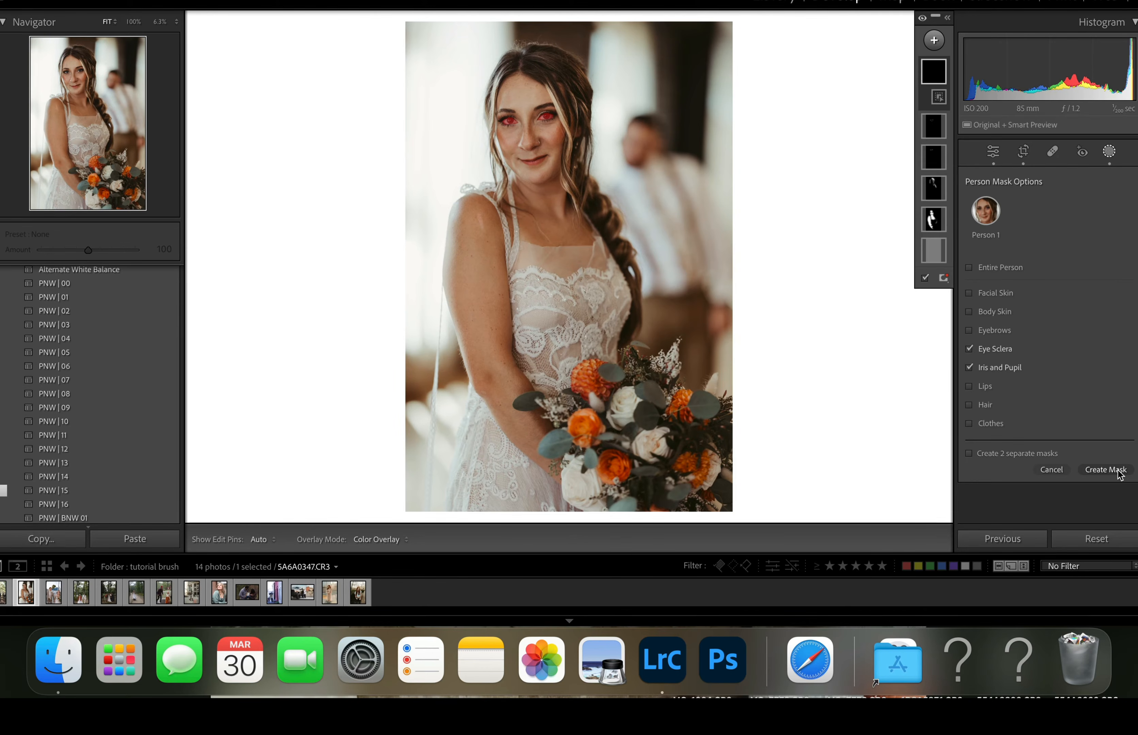
{"action": "left_click", "coordinate": [1105, 470]}
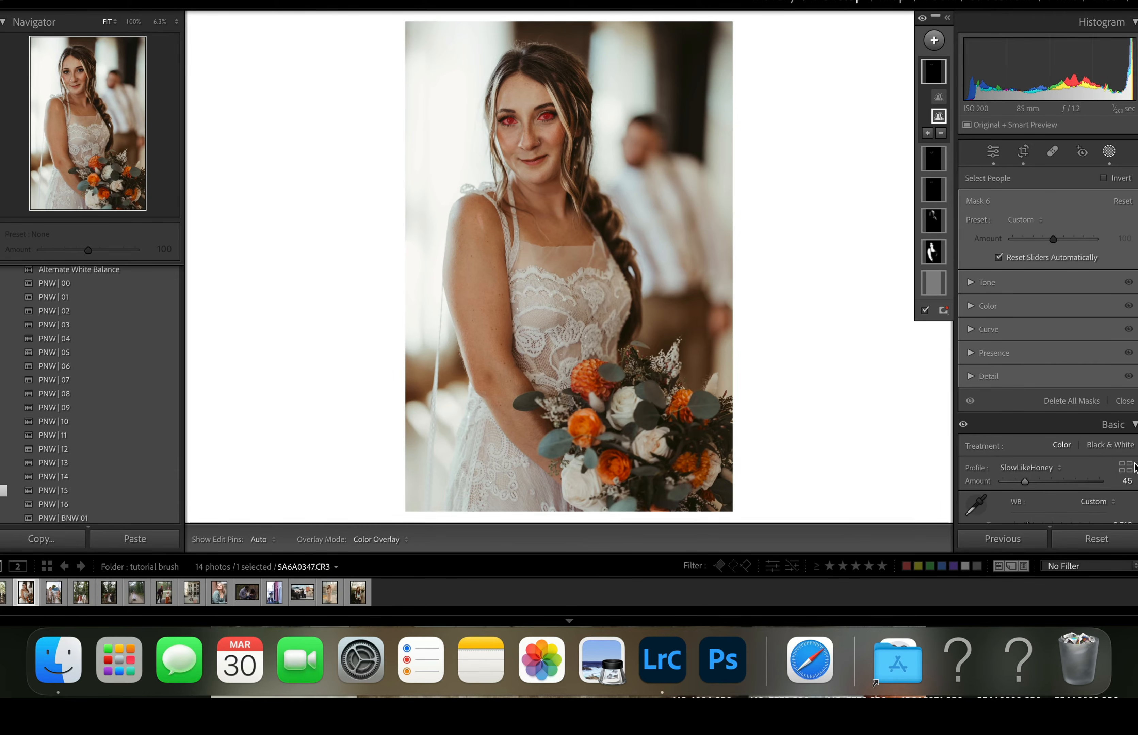
- Apply the A) Eye Area Clean & Light Radial preset to the eye mask, reduce its amount and close masking
{"action": "left_click", "coordinate": [1024, 219]}
{"action": "scroll", "coordinate": [1009, 324], "scroll_direction": "down", "scroll_amount": 5}
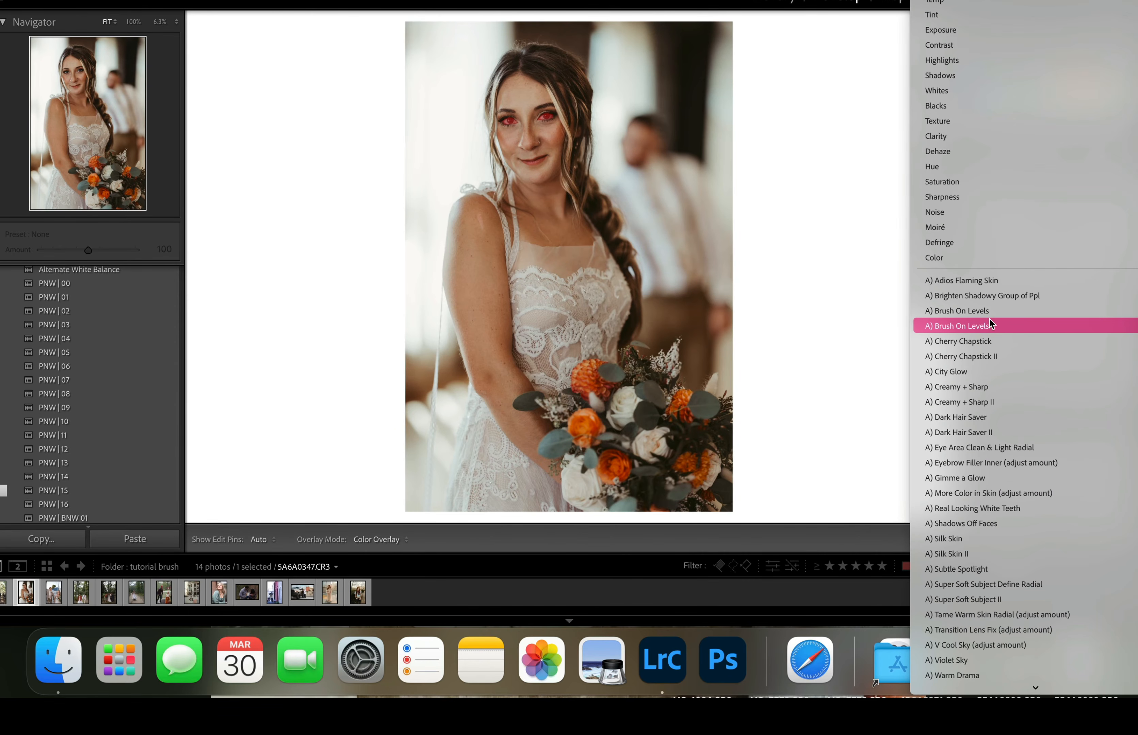
{"action": "left_click", "coordinate": [989, 448]}
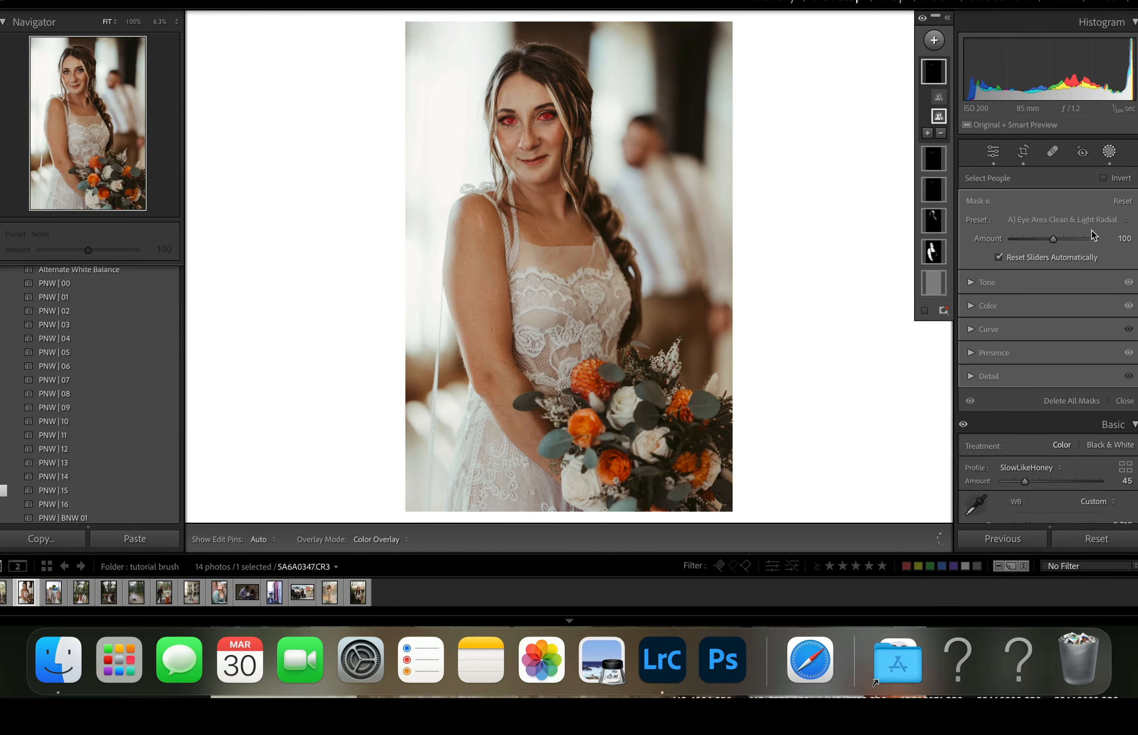
{"action": "left_click_drag", "start_coordinate": [1055, 238], "coordinate": [1026, 241]}
{"action": "left_click", "coordinate": [1109, 151]}
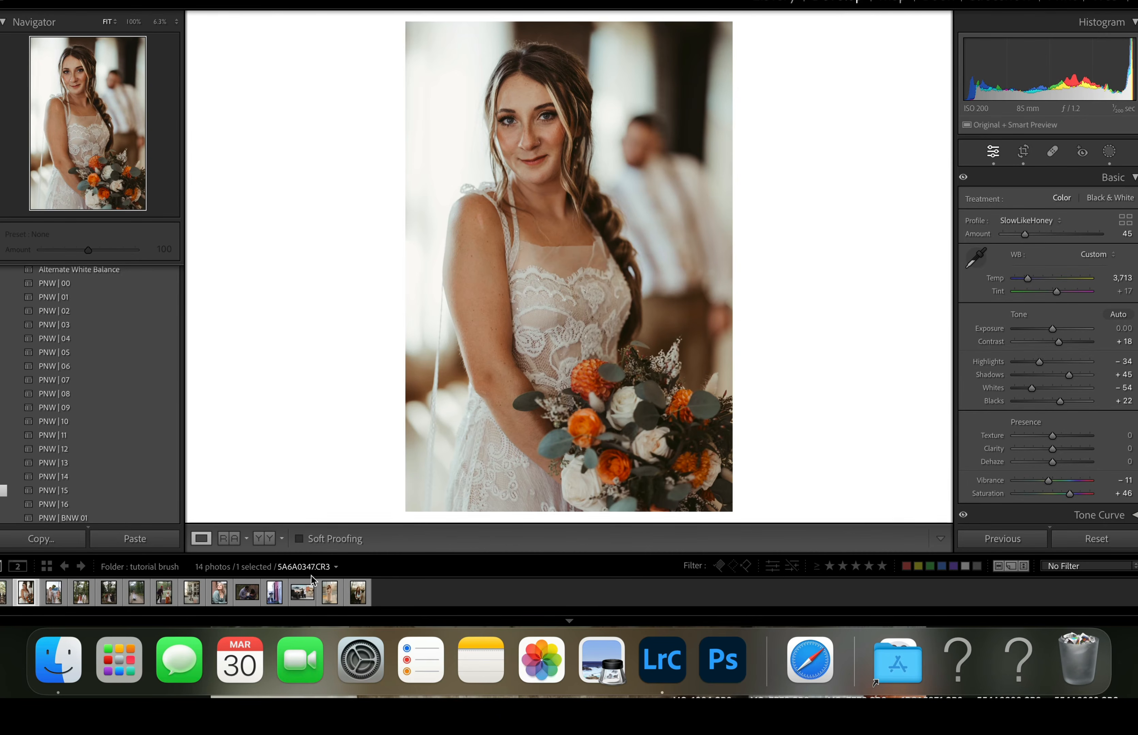
- Show the bride portrait before and after side by side, and open photo BH3A0667.CR3
{"action": "left_click", "coordinate": [265, 539]}
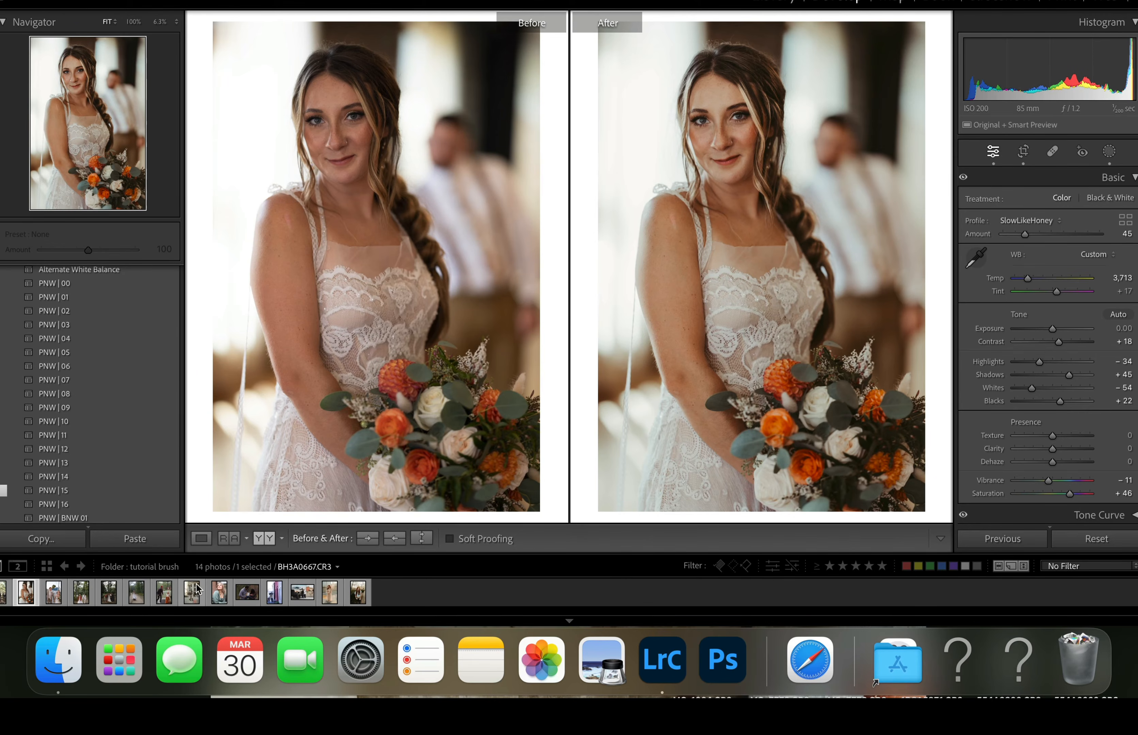
{"action": "left_click", "coordinate": [167, 596]}
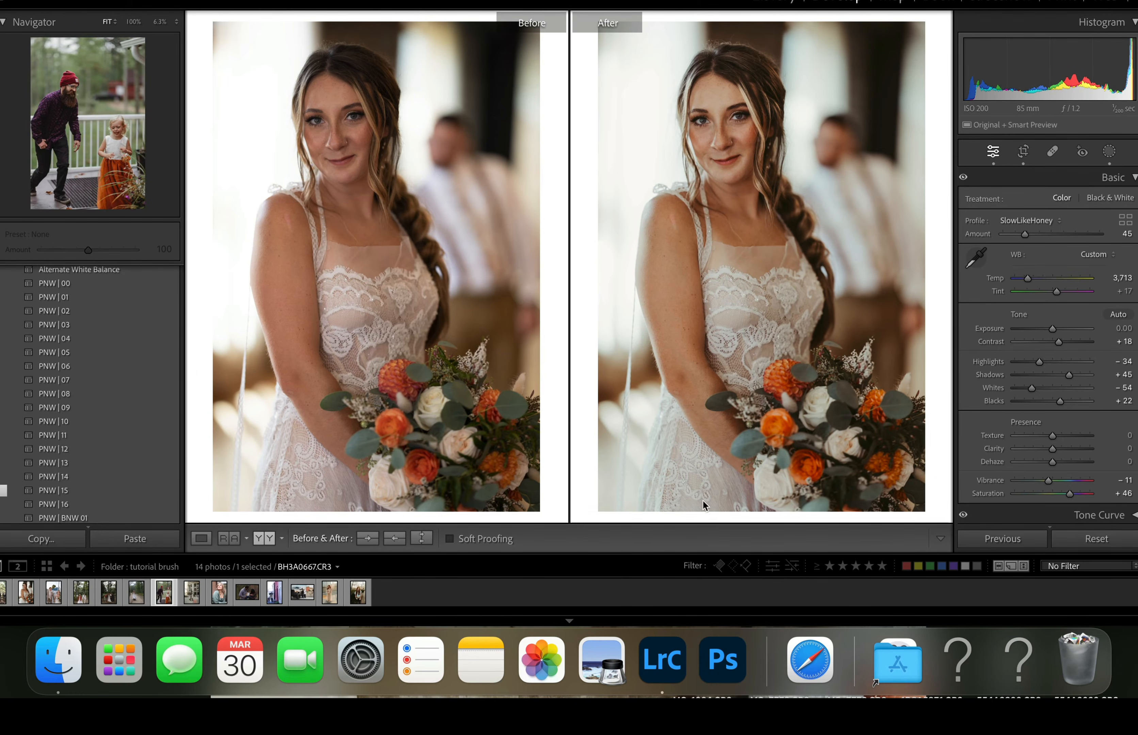
- Reset the edits on the photo of the man and girl and raise its exposure to +1.45
{"action": "left_click", "coordinate": [1110, 542]}
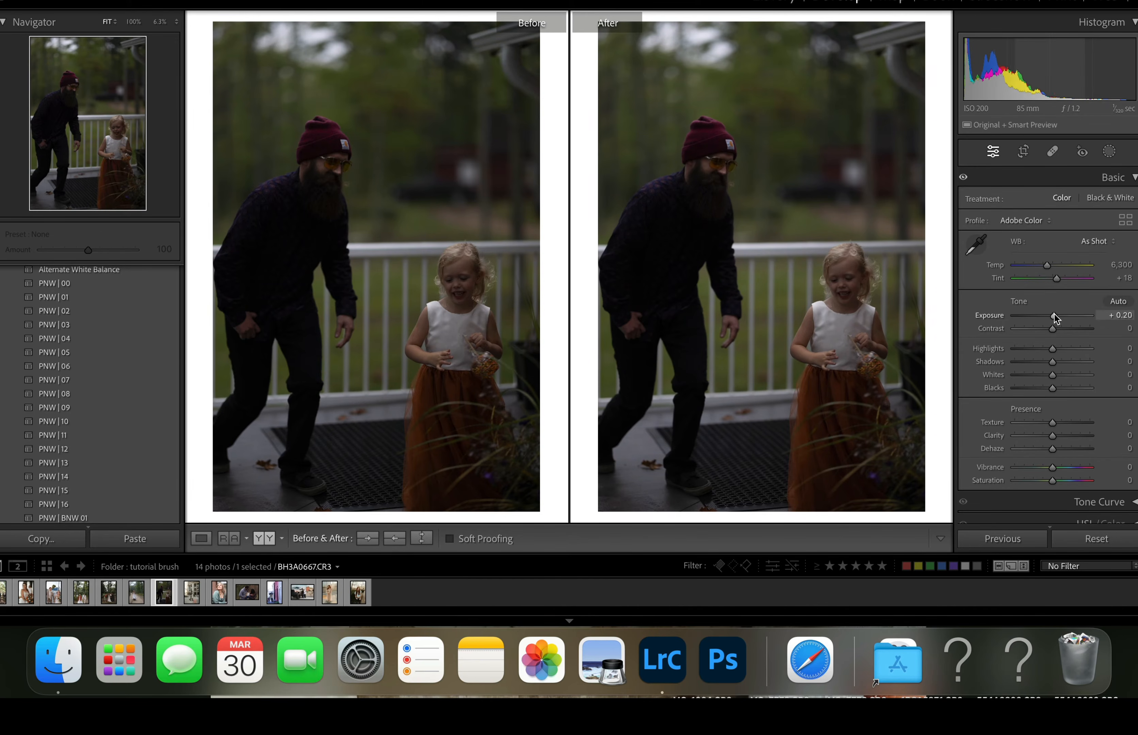
{"action": "left_click_drag", "start_coordinate": [1053, 317], "coordinate": [1061, 318]}
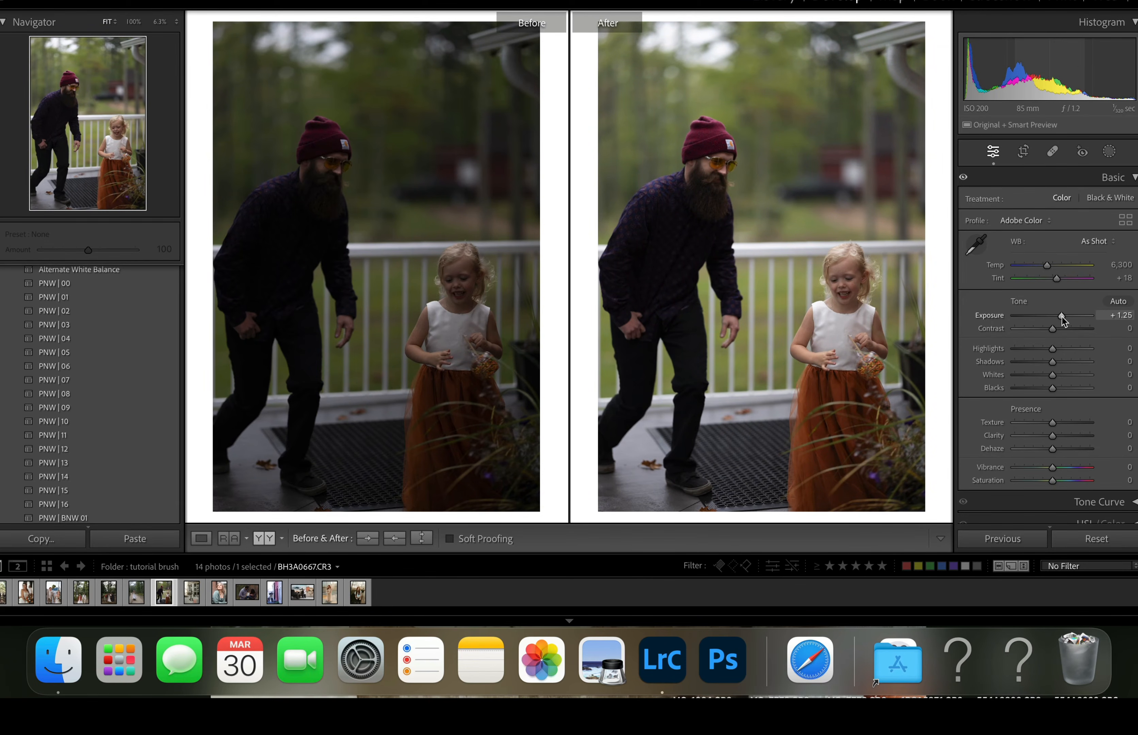
{"action": "left_click_drag", "start_coordinate": [1061, 319], "coordinate": [1064, 322]}
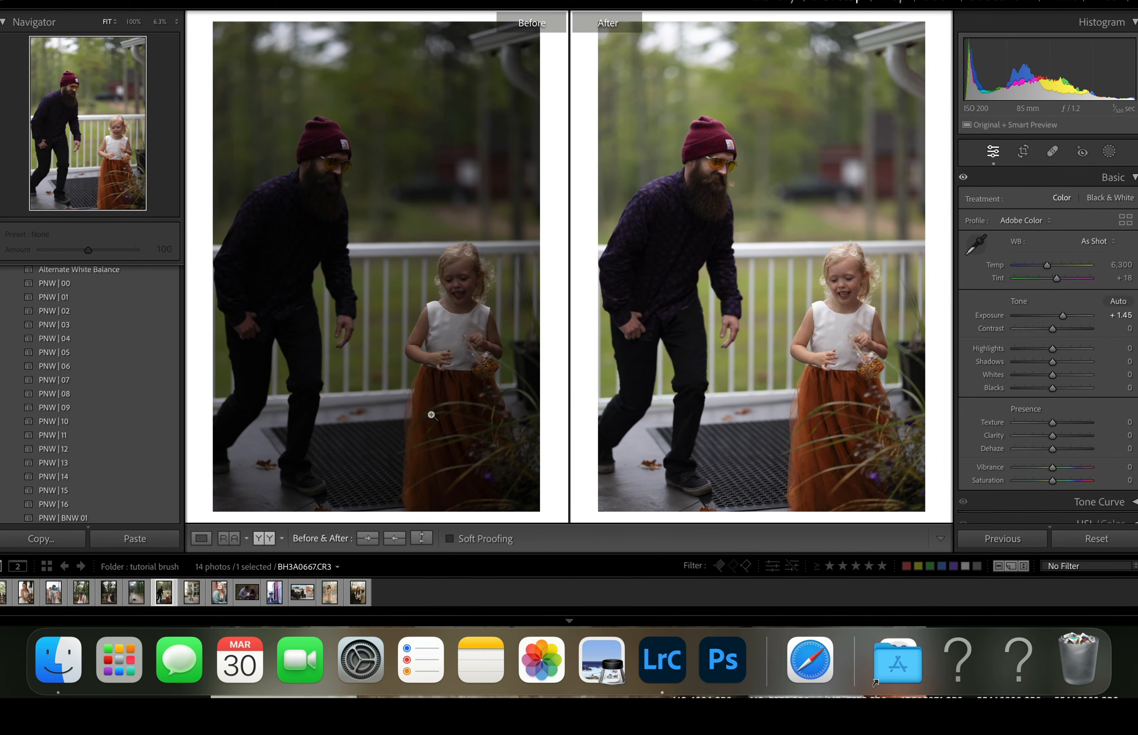
- Apply the PNW | 13 preset, with Shadows at +93, Exposure at +1.75, Temp at 6,320 and Tint at +21
{"action": "left_click", "coordinate": [109, 463]}
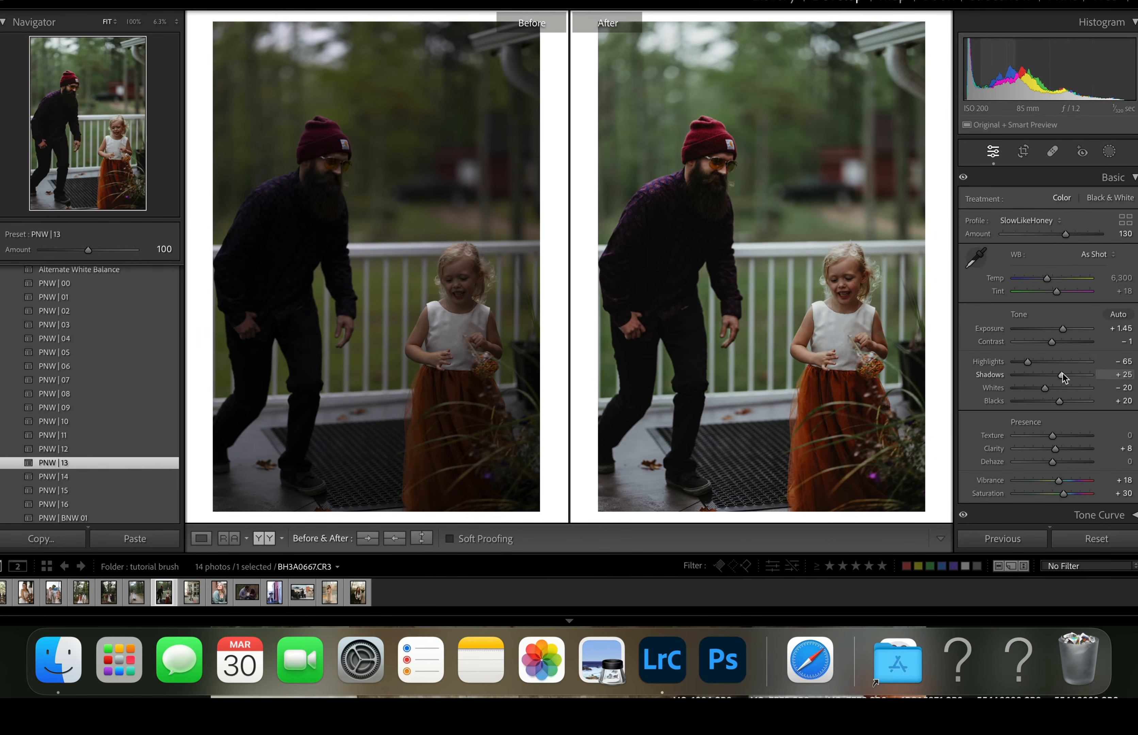
{"action": "left_click_drag", "start_coordinate": [1063, 376], "coordinate": [1087, 378]}
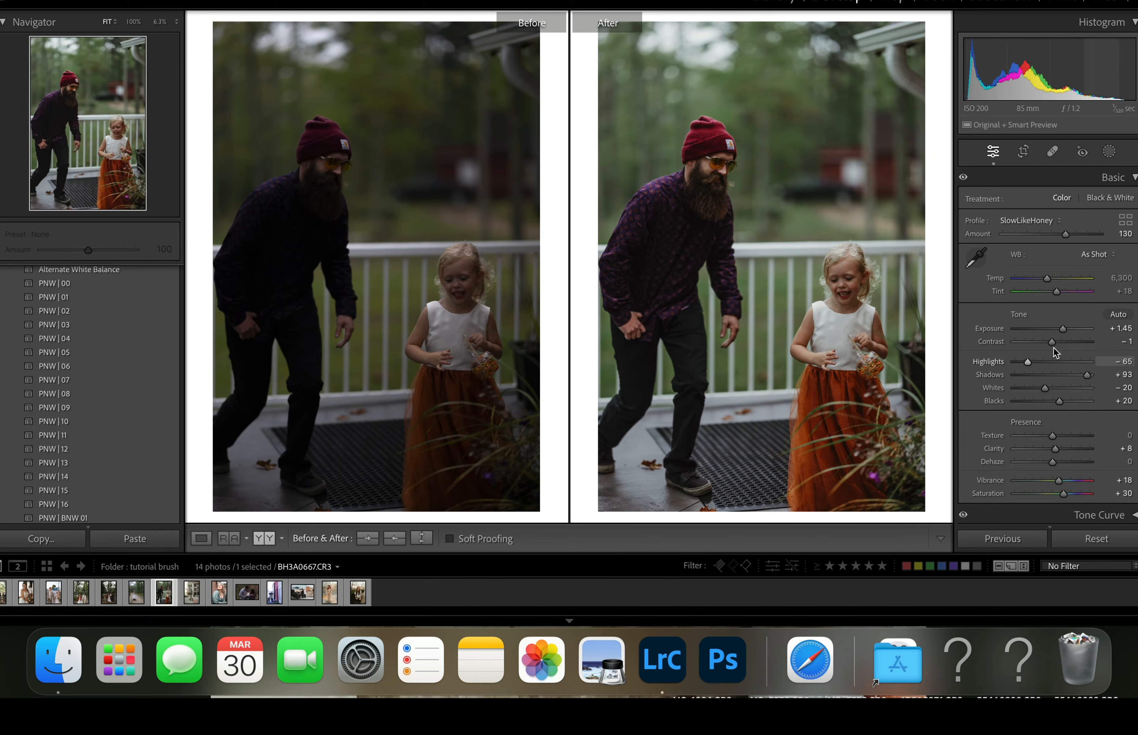
{"action": "left_click_drag", "start_coordinate": [1062, 331], "coordinate": [1048, 281]}
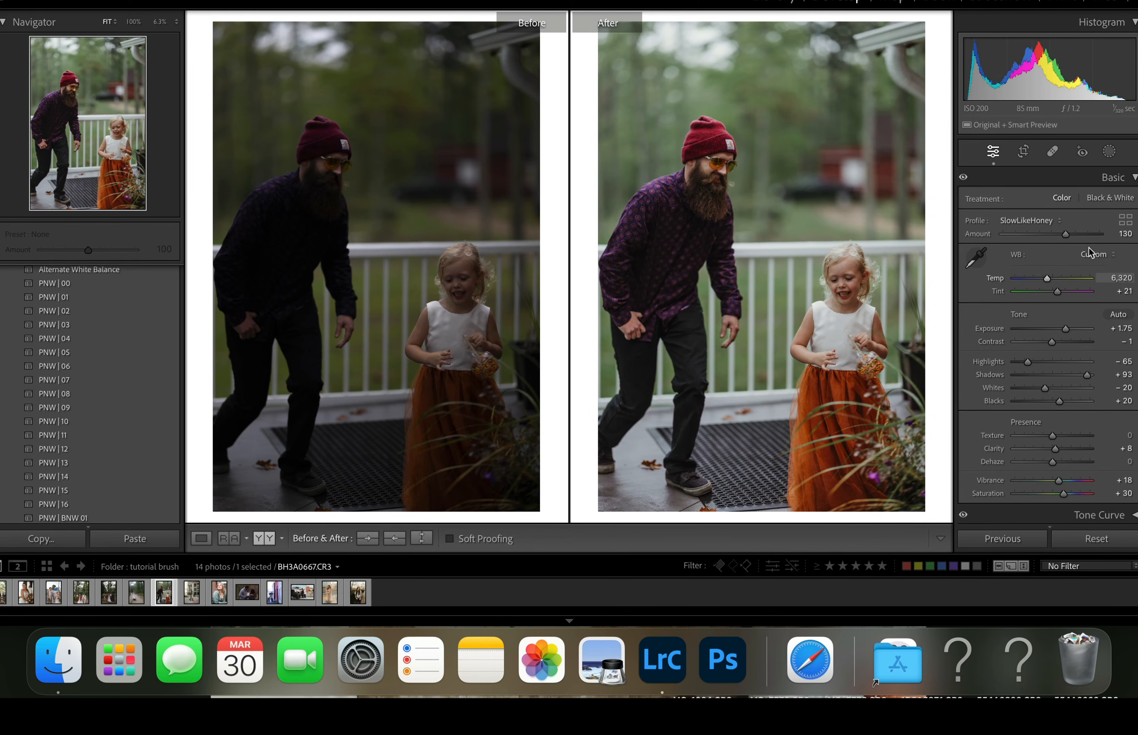
- Show the photo in single view and create an Objects mask covering both lenses of the man's glasses, using selection brush size 6
{"action": "left_click", "coordinate": [1110, 151]}
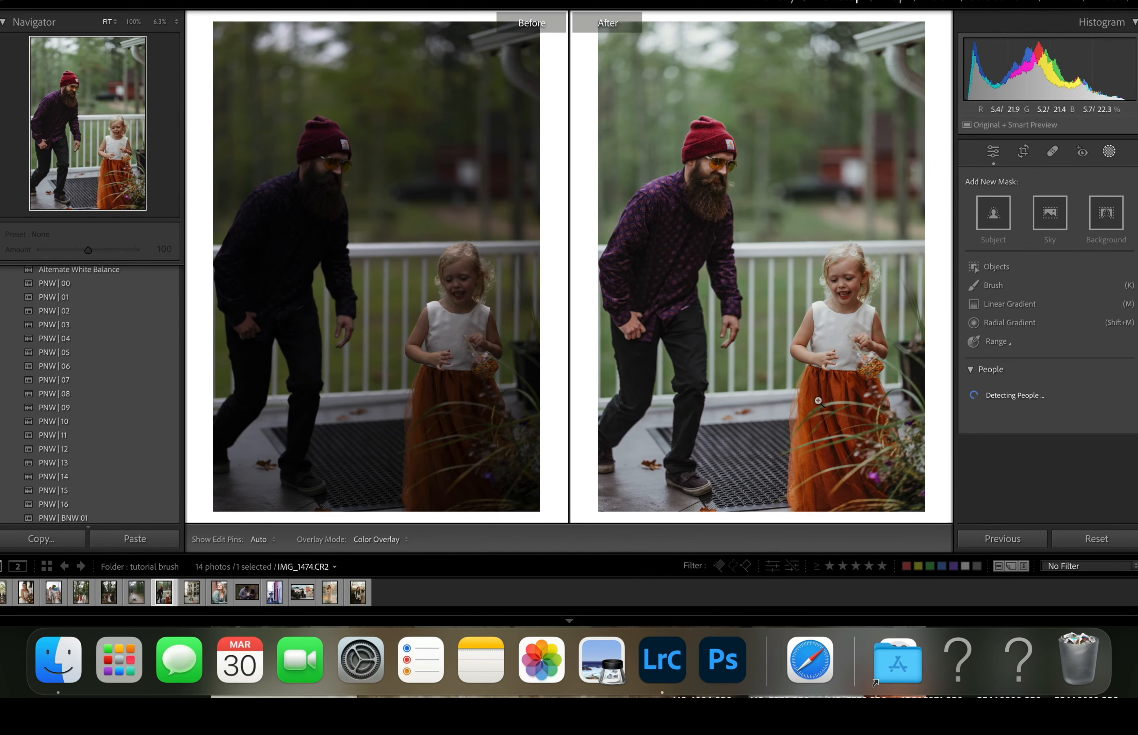
{"action": "left_click", "coordinate": [1110, 151]}
{"action": "left_click", "coordinate": [201, 539]}
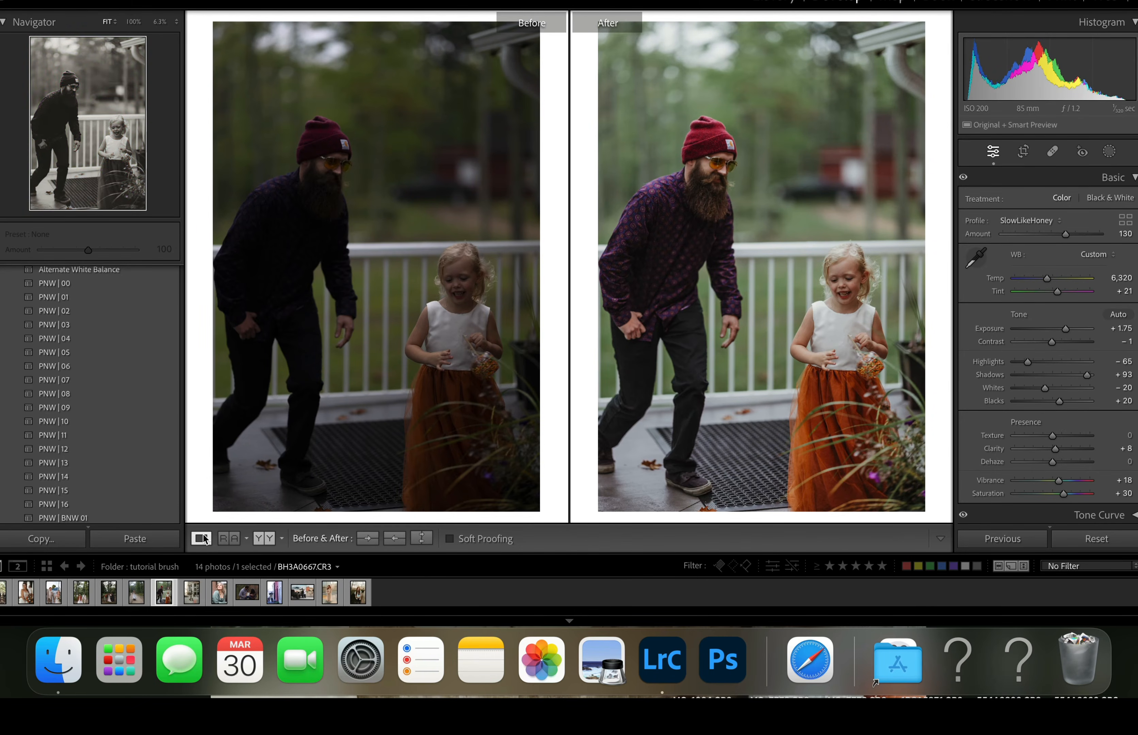
{"action": "left_click", "coordinate": [1109, 151]}
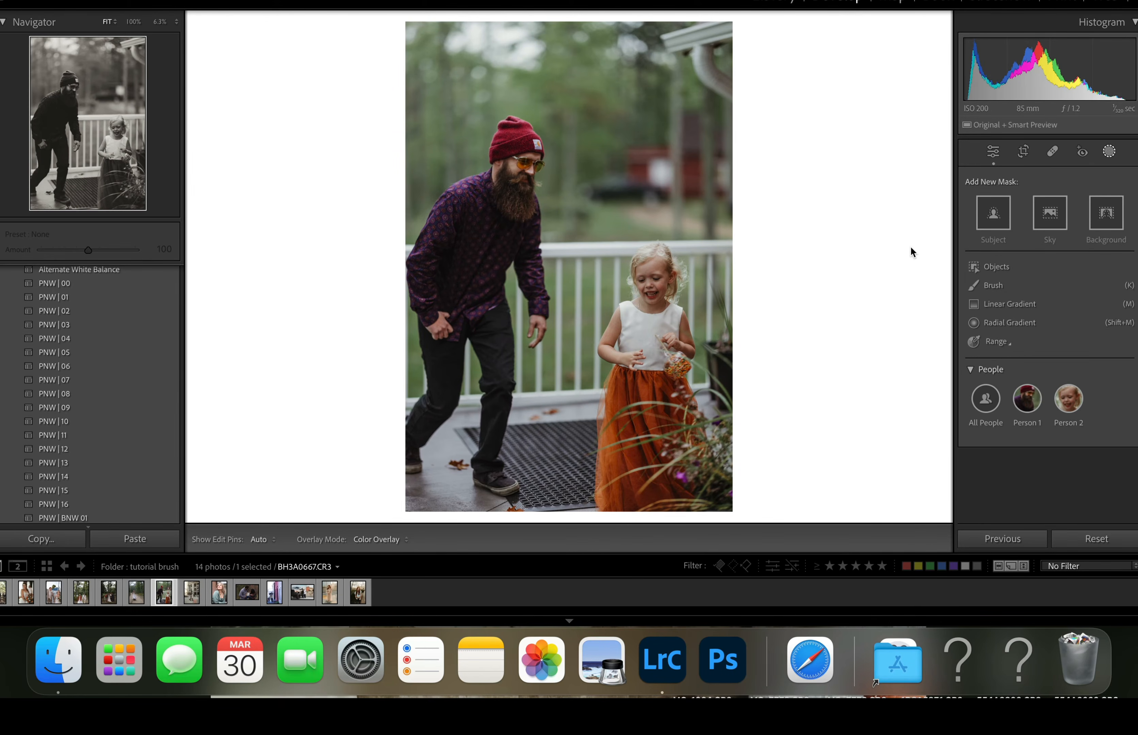
{"action": "left_click", "coordinate": [992, 269]}
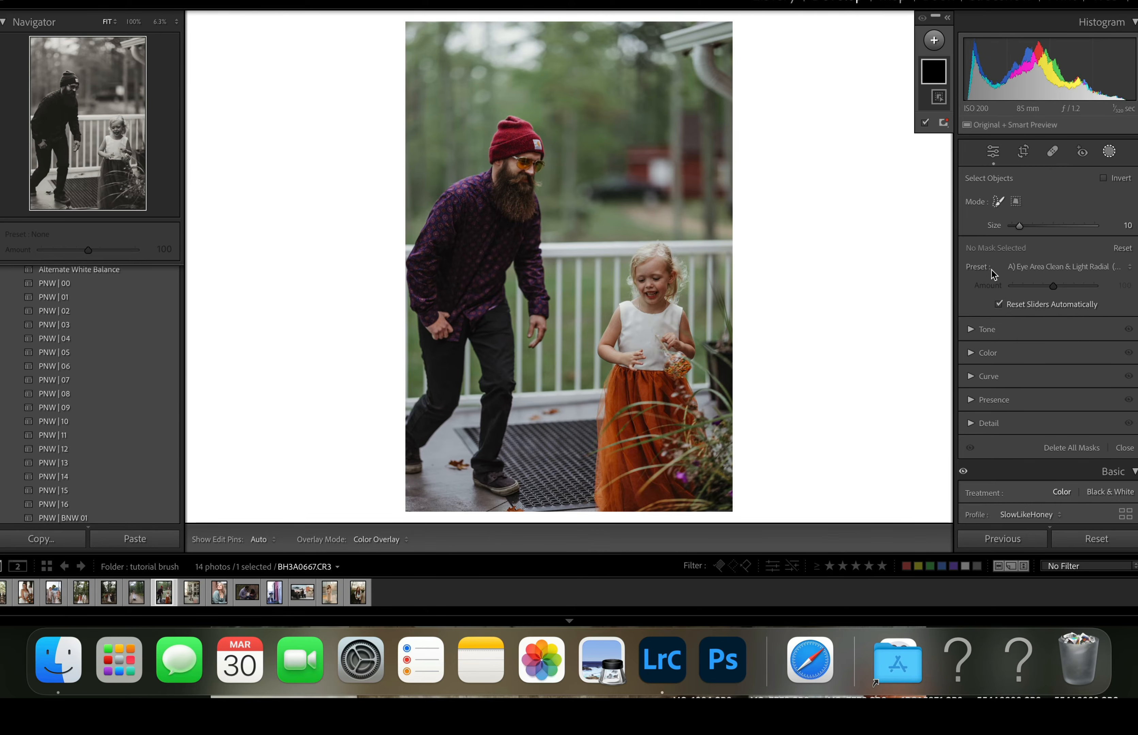
{"action": "left_click_drag", "start_coordinate": [1020, 228], "coordinate": [1018, 229]}
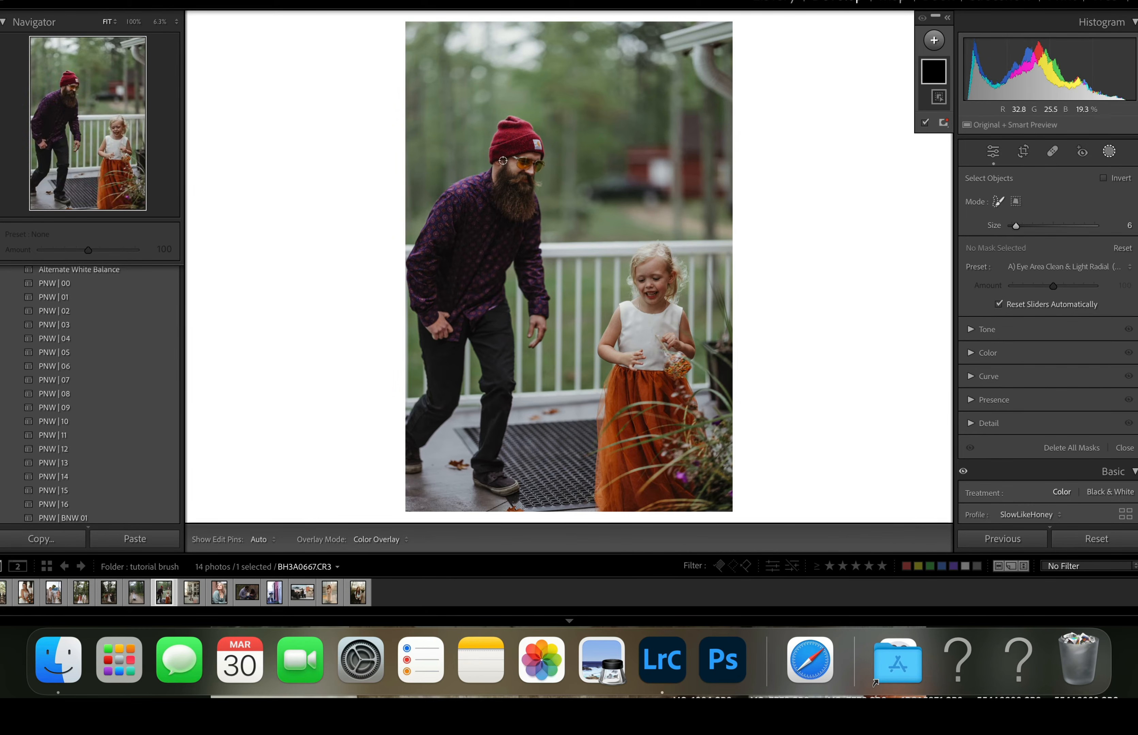
{"action": "left_click_drag", "start_coordinate": [522, 163], "coordinate": [527, 164]}
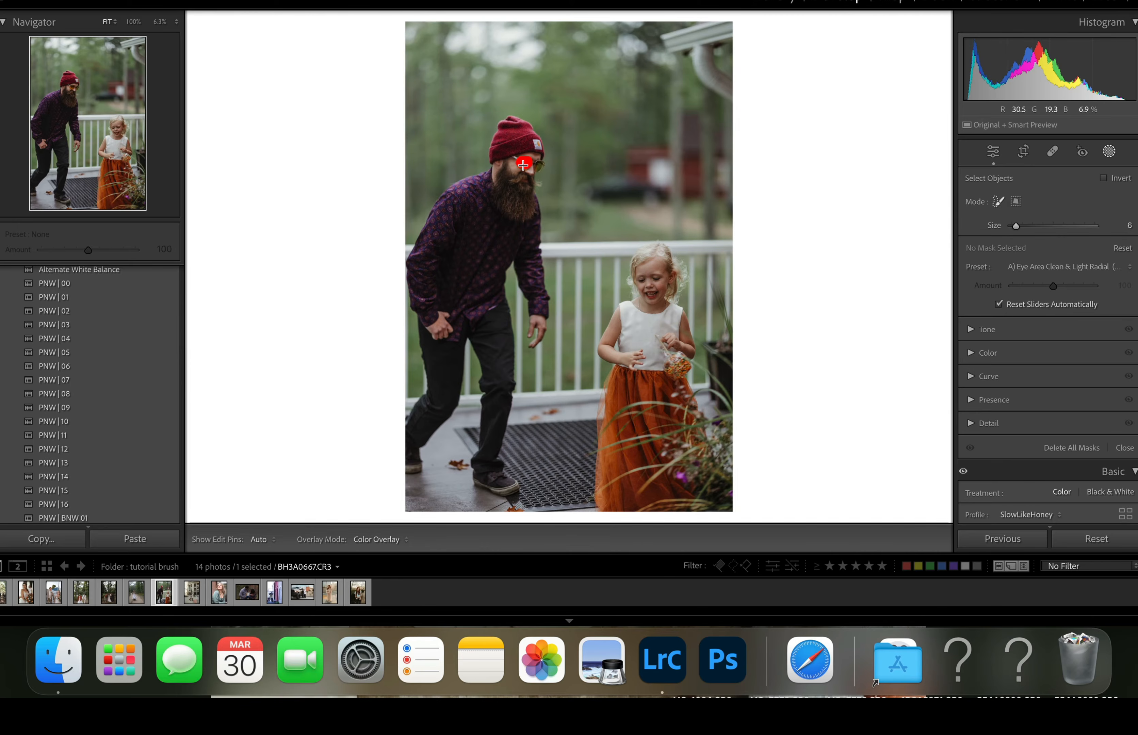
{"action": "left_click", "coordinate": [522, 165]}
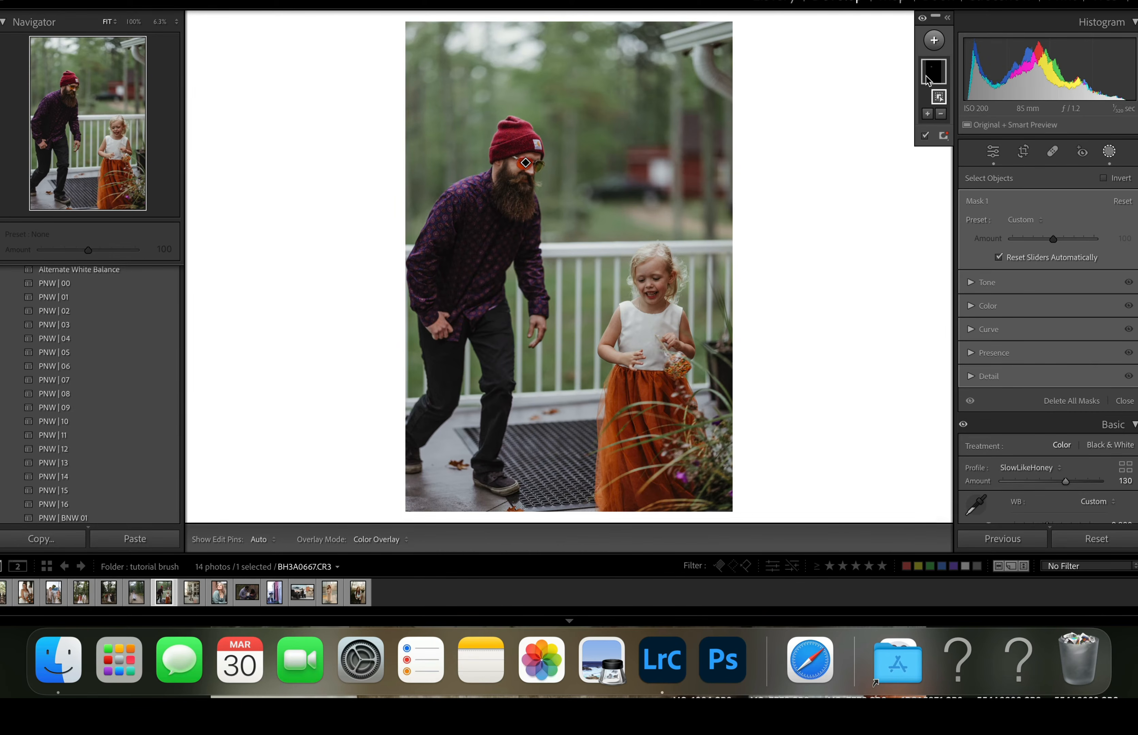
{"action": "left_click", "coordinate": [928, 115]}
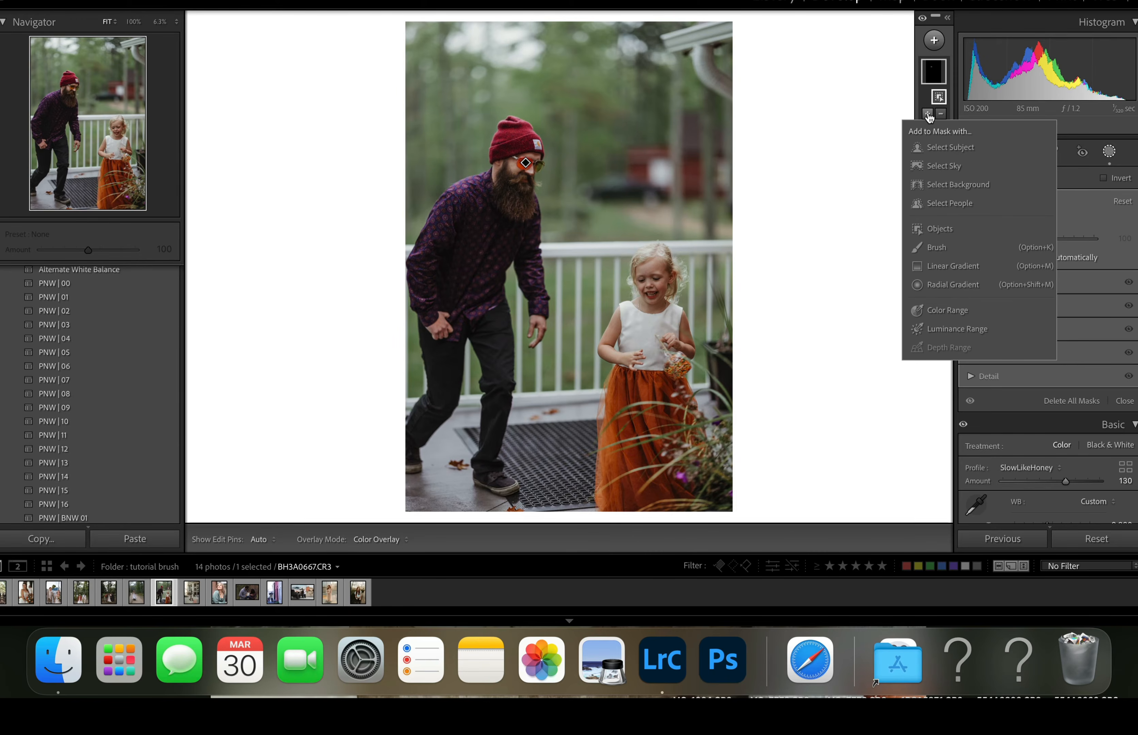
{"action": "left_click", "coordinate": [917, 228]}
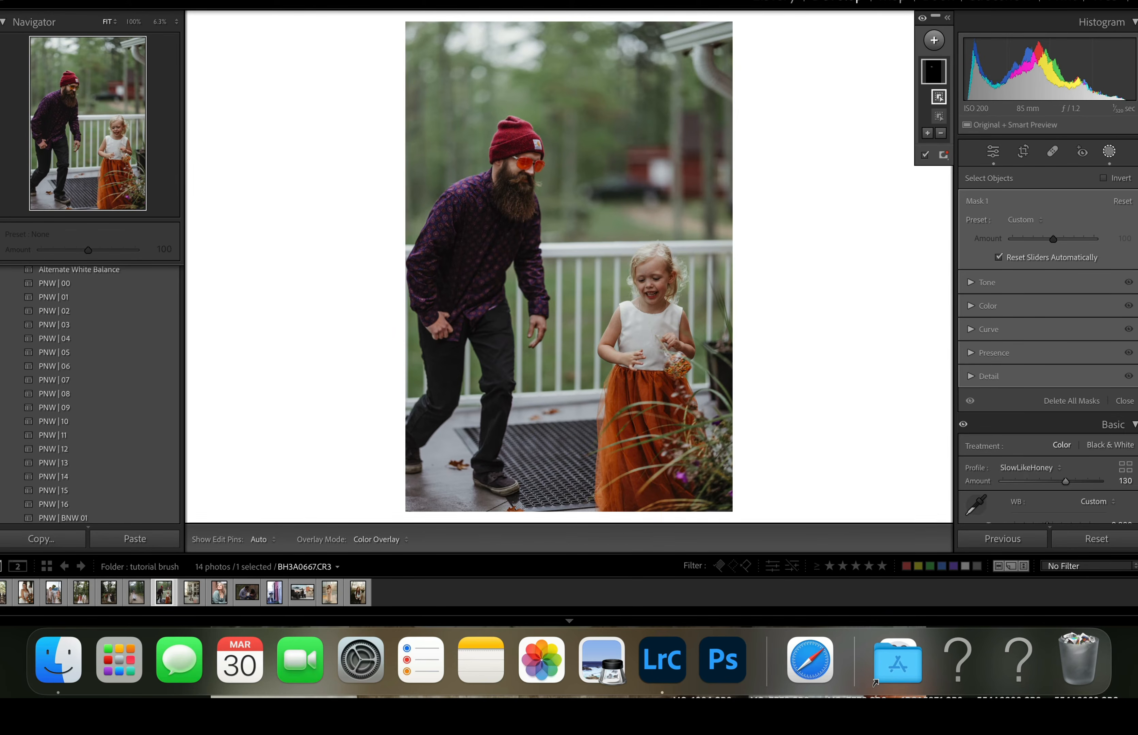
- Apply the A) Transition Lens Fix (adjust amount) preset to the glasses mask and set its amount to 92
{"action": "left_click", "coordinate": [1026, 219]}
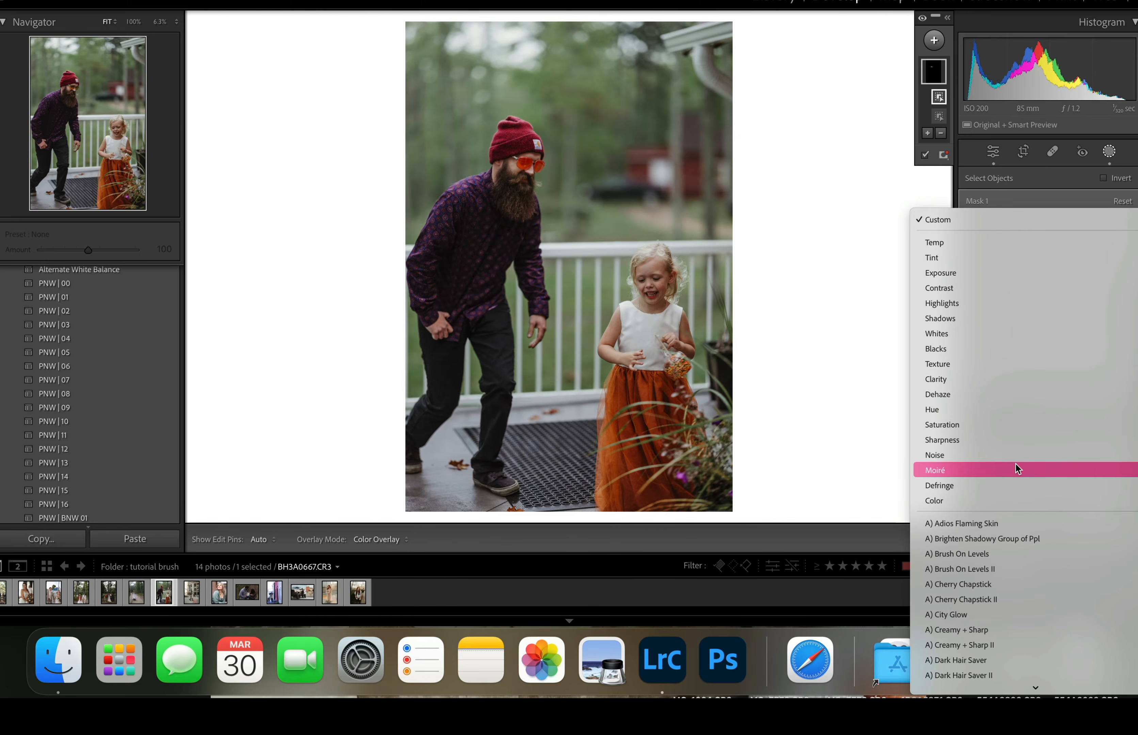
{"action": "scroll", "coordinate": [1015, 462], "scroll_direction": "down", "scroll_amount": 5}
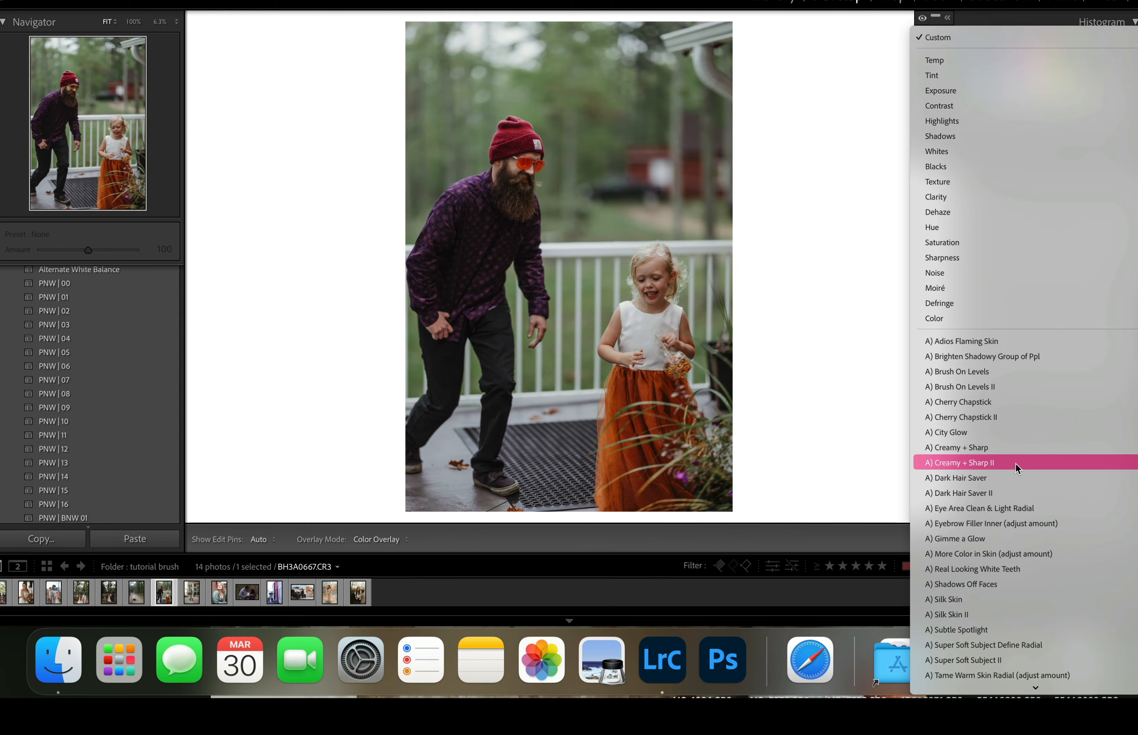
{"action": "scroll", "coordinate": [1015, 462], "scroll_direction": "down", "scroll_amount": 2}
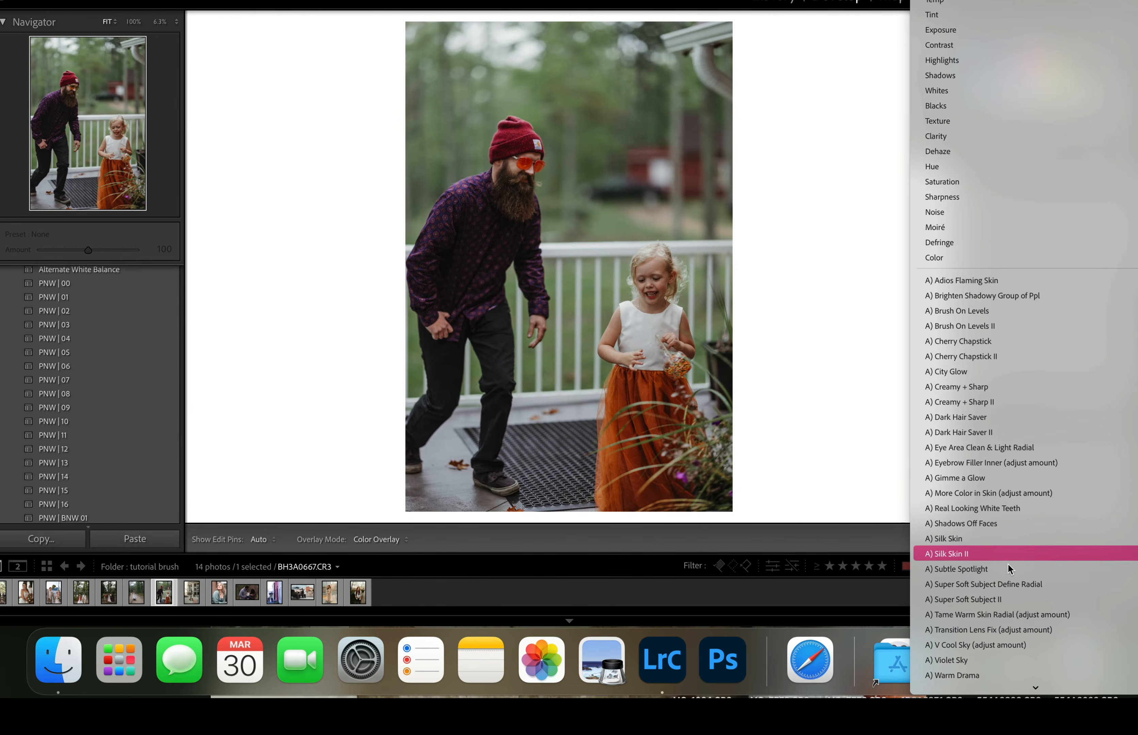
{"action": "left_click", "coordinate": [996, 627]}
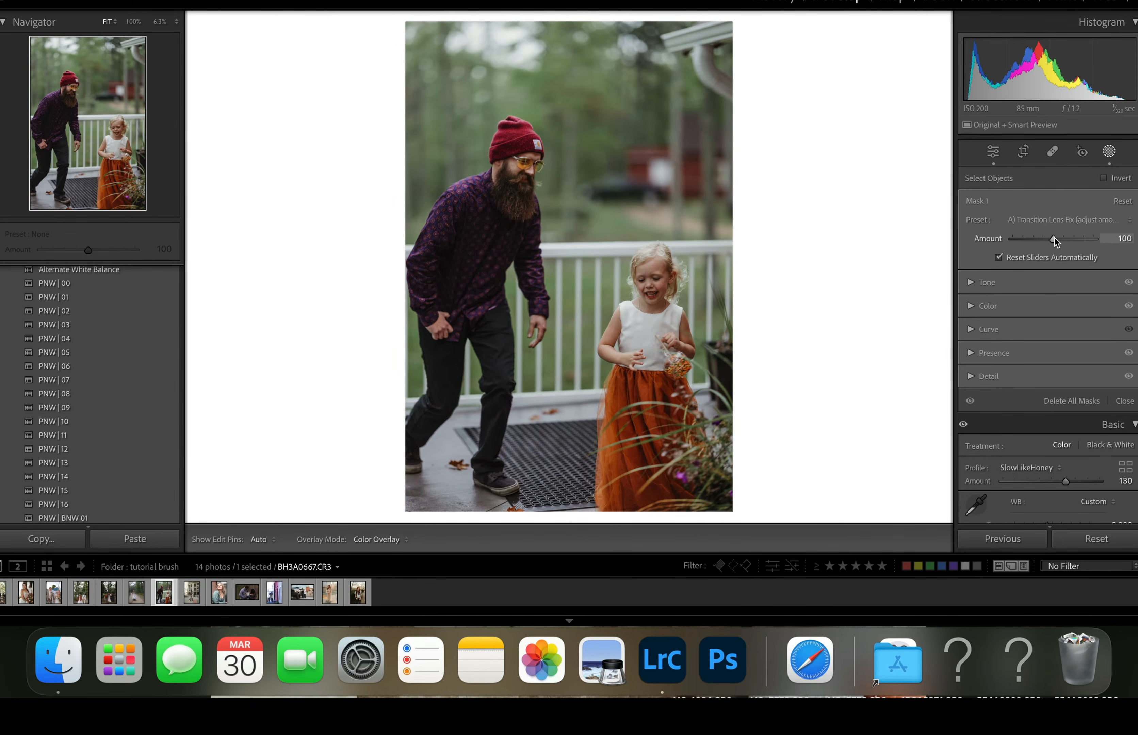
{"action": "mouse_move", "coordinate": [1054, 238]}
{"action": "left_mouse_down"}
{"action": "mouse_move", "coordinate": [976, 257]}
{"action": "mouse_move", "coordinate": [1052, 257]}
{"action": "left_mouse_up"}
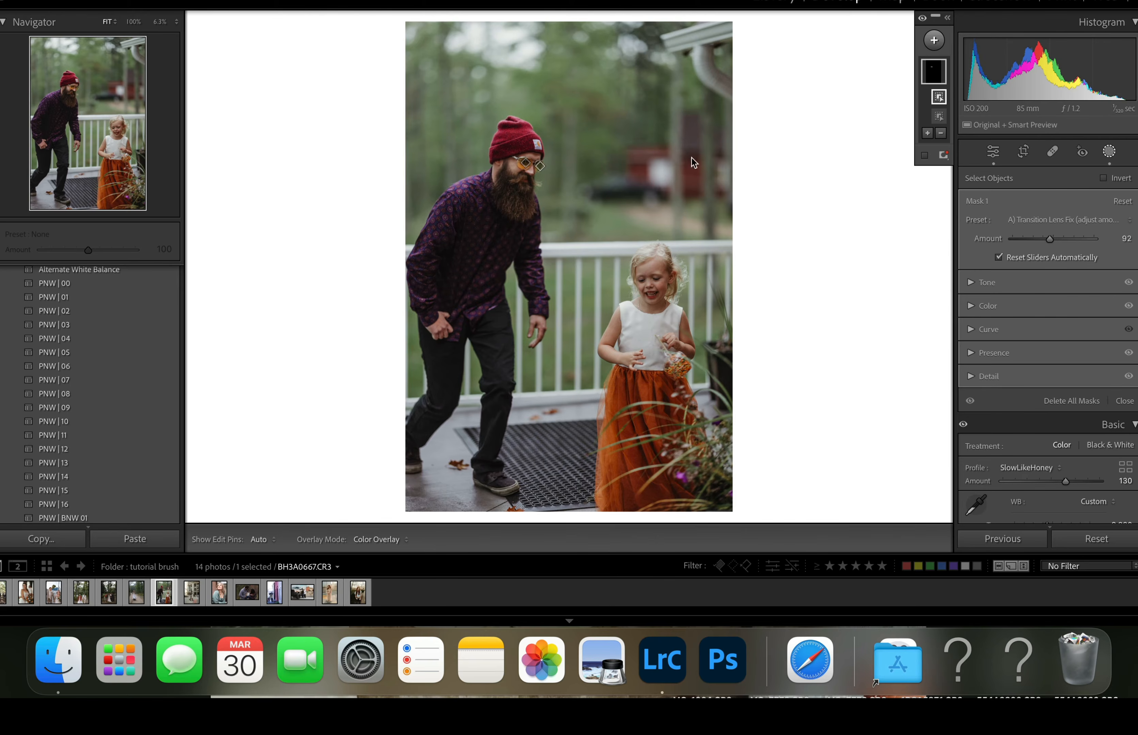
- Cool the glasses mask's color with Temp at -51 and Tint at 16
{"action": "left_click", "coordinate": [970, 282]}
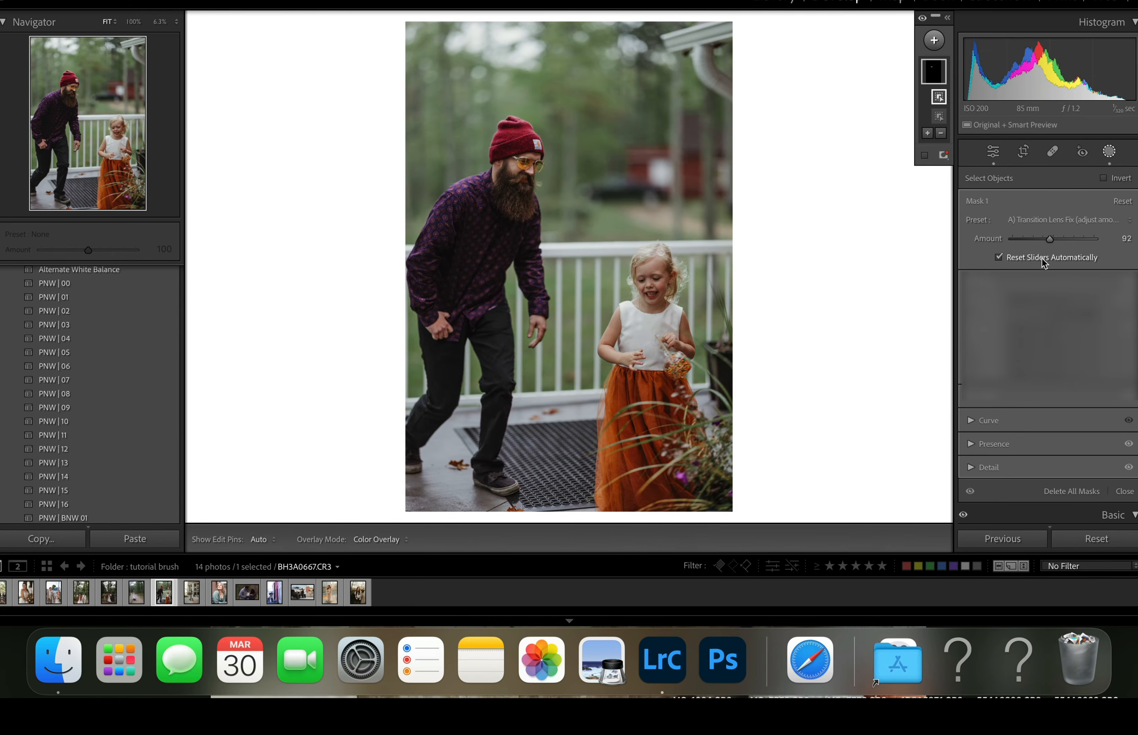
{"action": "left_click", "coordinate": [973, 281]}
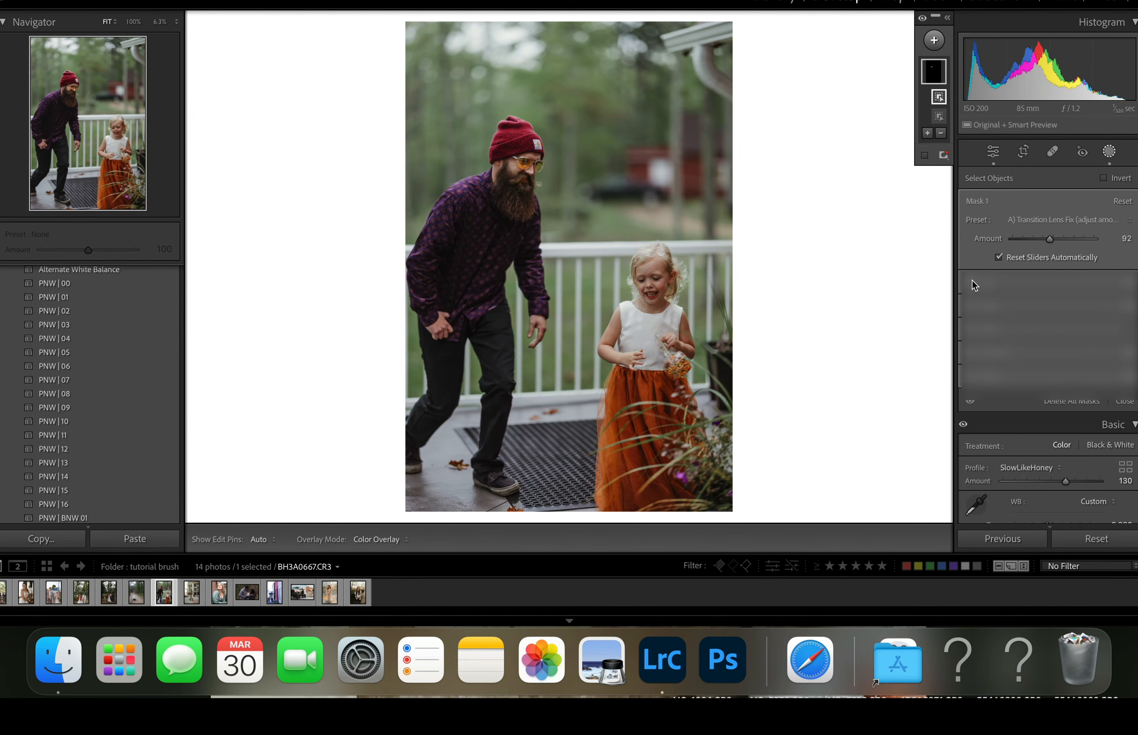
{"action": "left_click", "coordinate": [971, 307]}
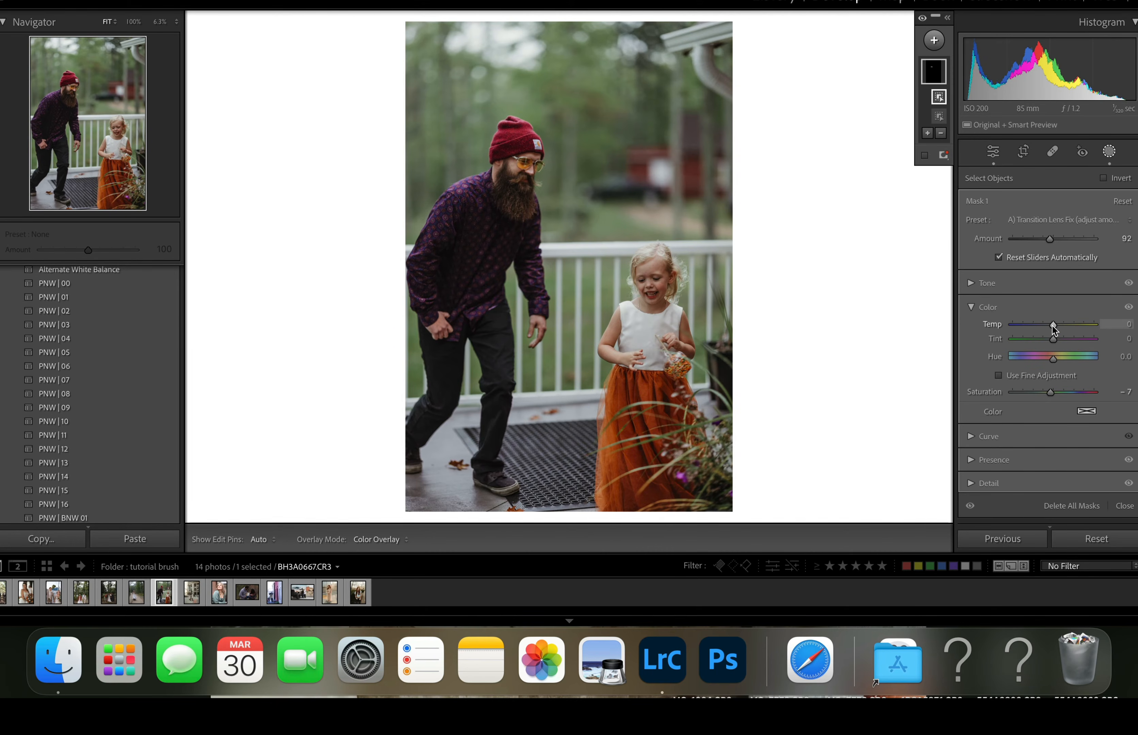
{"action": "left_click_drag", "start_coordinate": [1053, 326], "coordinate": [1036, 334]}
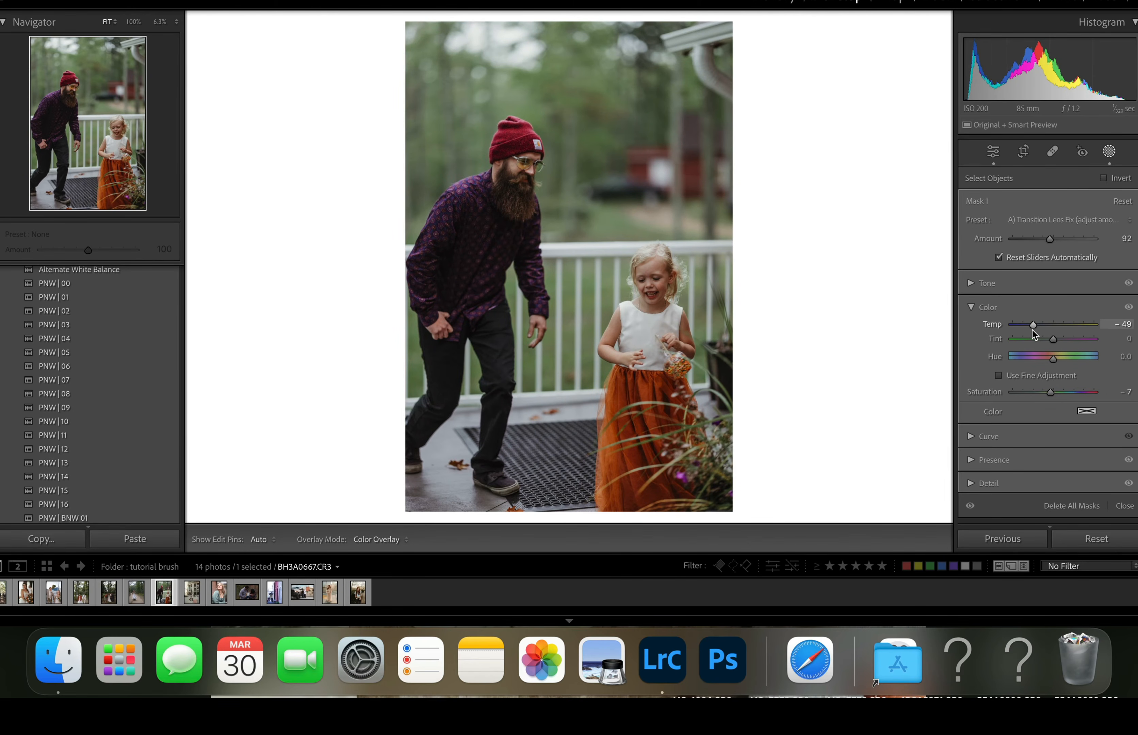
{"action": "left_click_drag", "start_coordinate": [1032, 331], "coordinate": [1034, 327]}
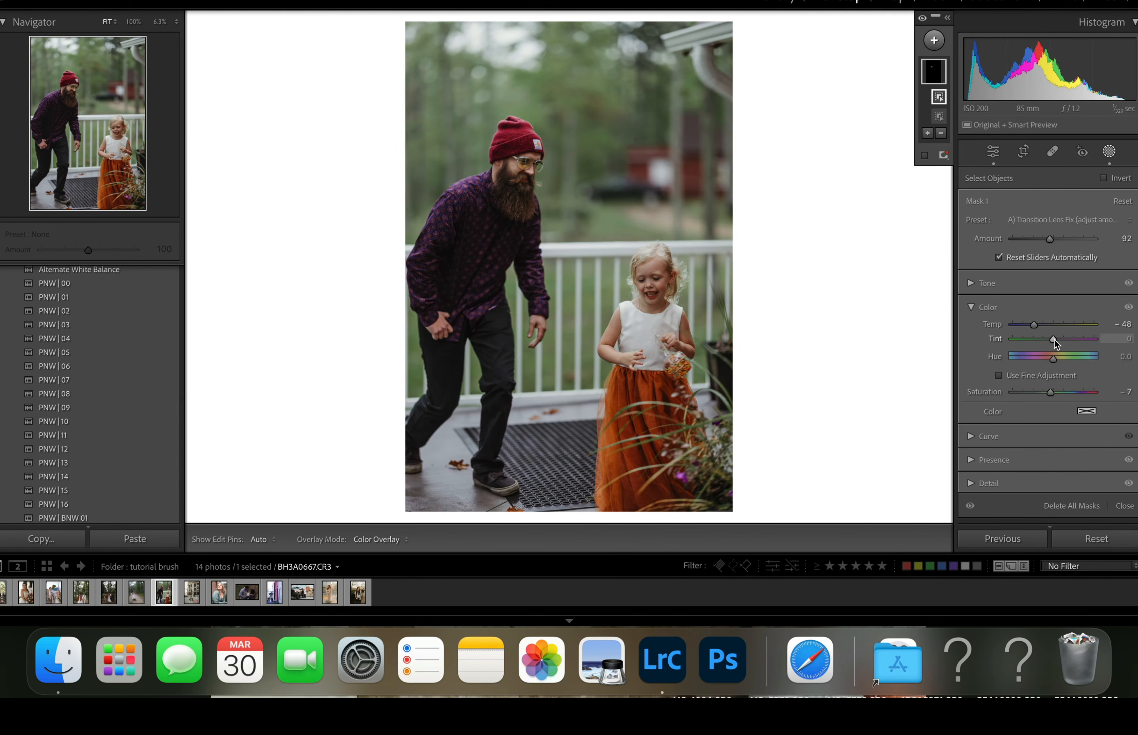
{"action": "left_click_drag", "start_coordinate": [1054, 339], "coordinate": [1059, 340]}
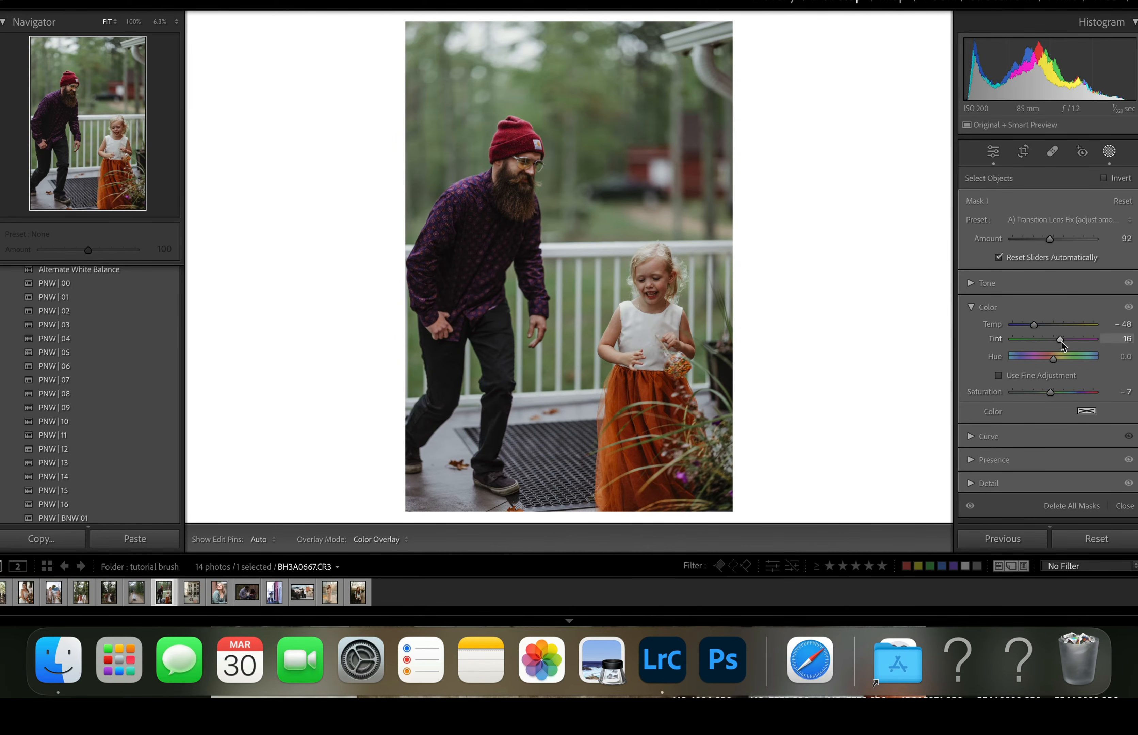
{"action": "left_click_drag", "start_coordinate": [1060, 340], "coordinate": [1060, 339]}
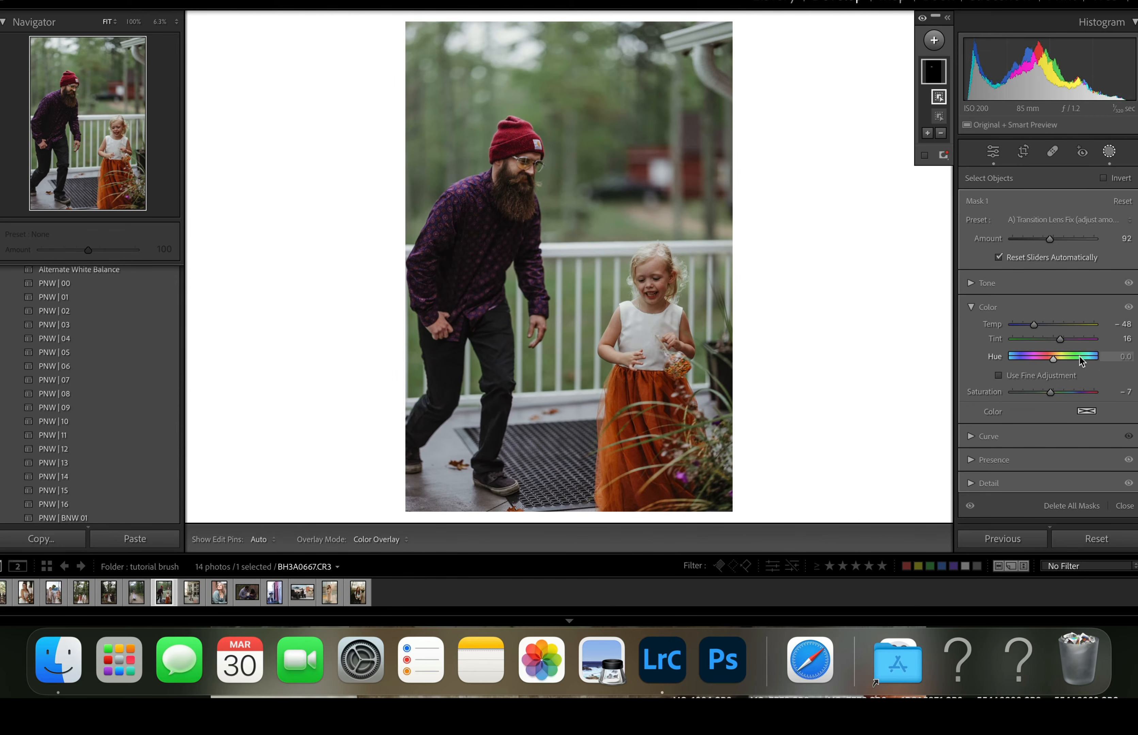
{"action": "left_click_drag", "start_coordinate": [1034, 327], "coordinate": [1033, 326]}
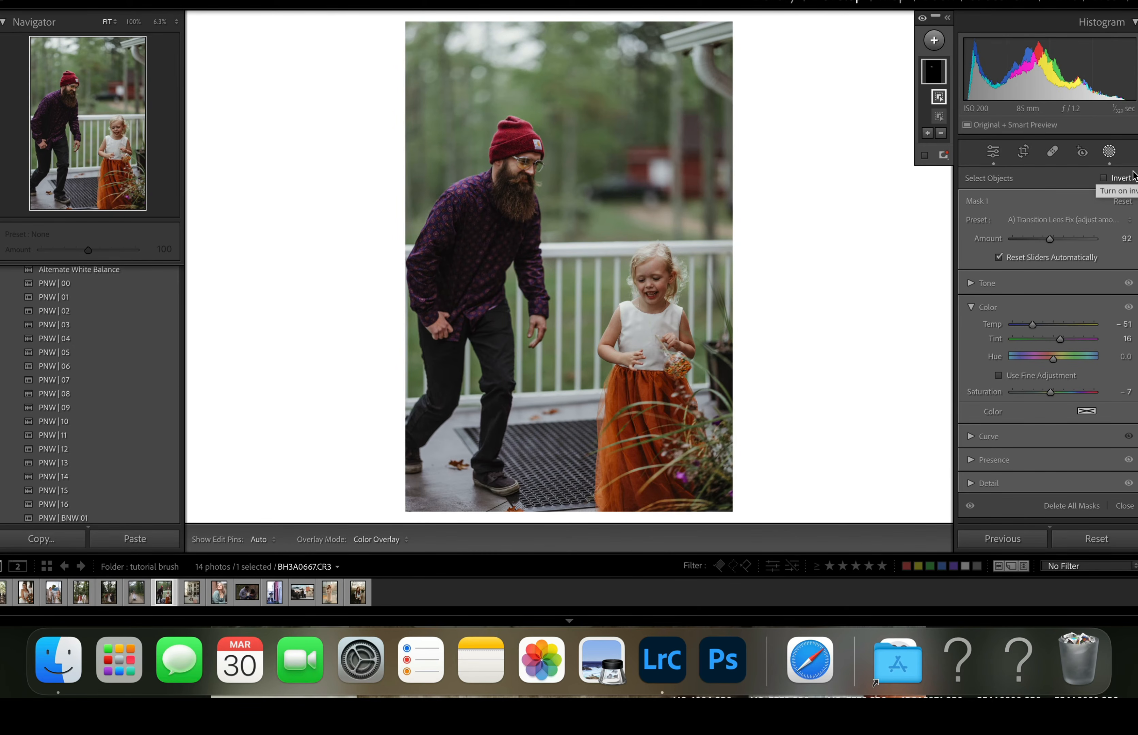
- Delete the glasses mask to compare the lenses without it, and undo the deletion
{"action": "left_click", "coordinate": [934, 73]}
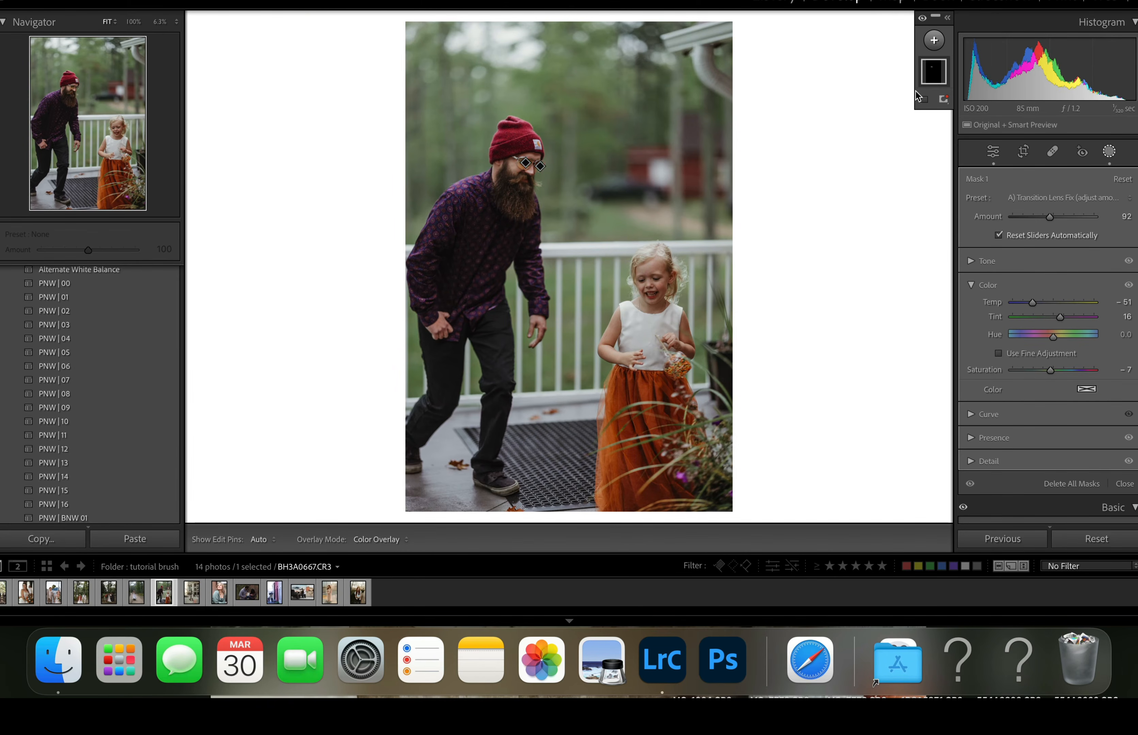
{"action": "right_click", "coordinate": [940, 70]}
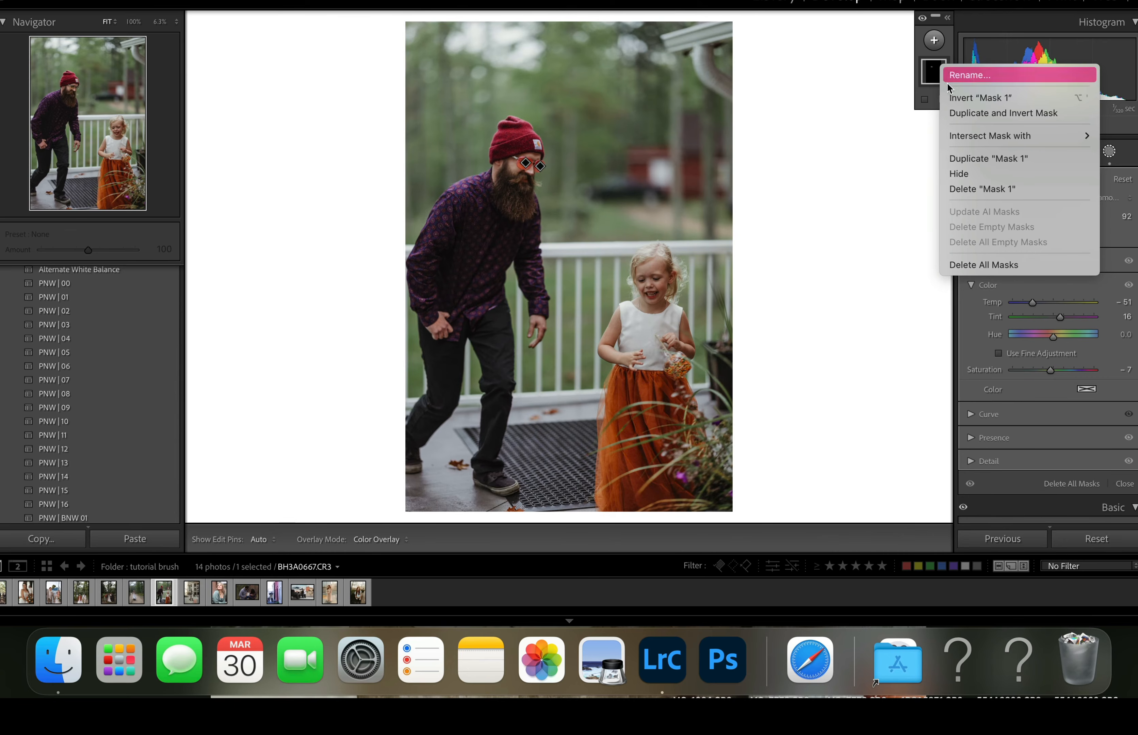
{"action": "left_click", "coordinate": [969, 188]}
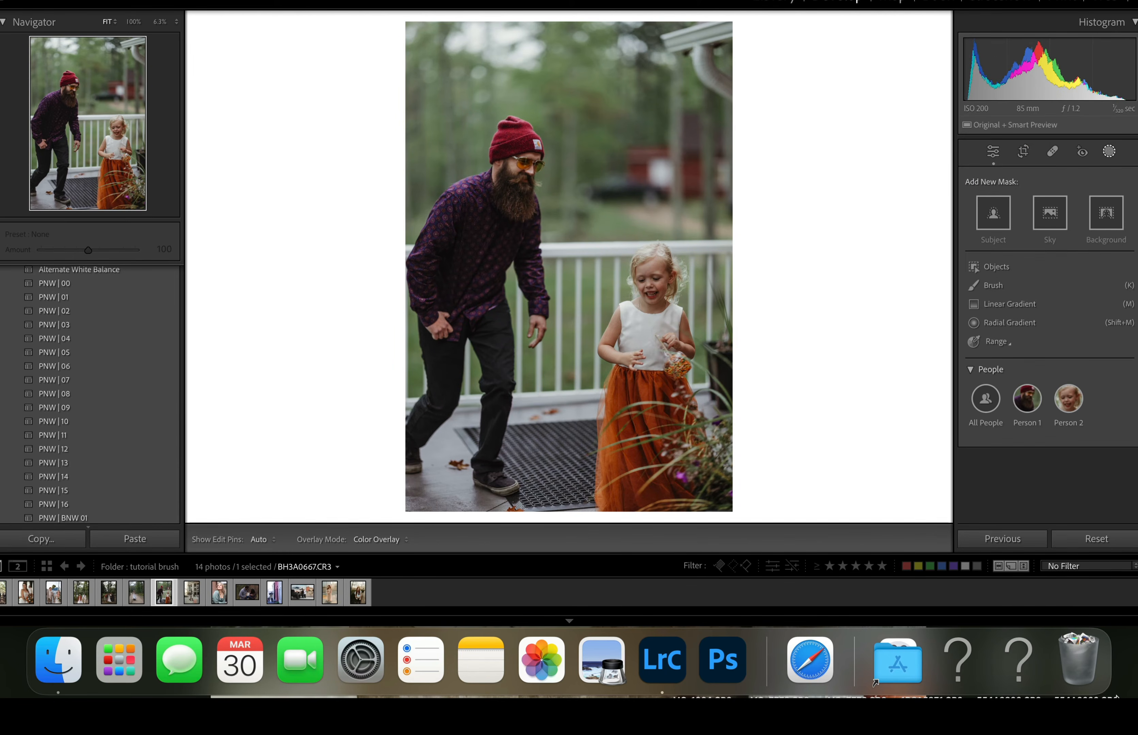
{"action": "key", "text": "super+z"}
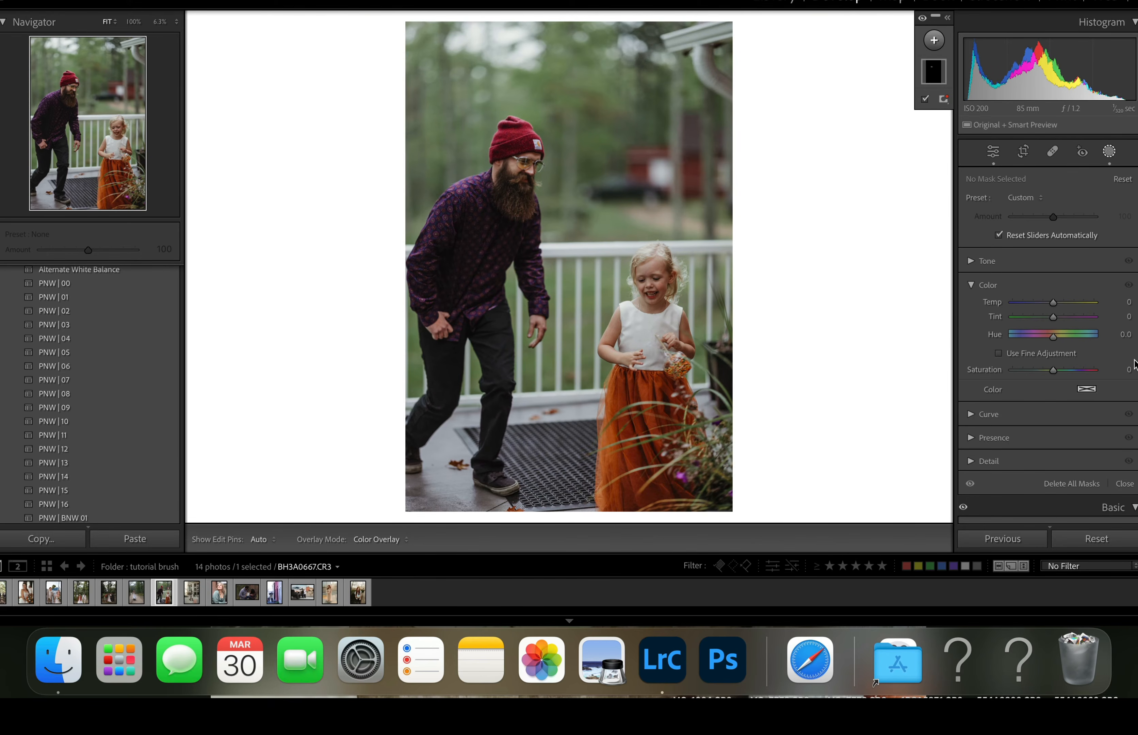
- Collapse the mask's color settings, open photo IMG_7053.CR2 and close masking
{"action": "left_click", "coordinate": [972, 286]}
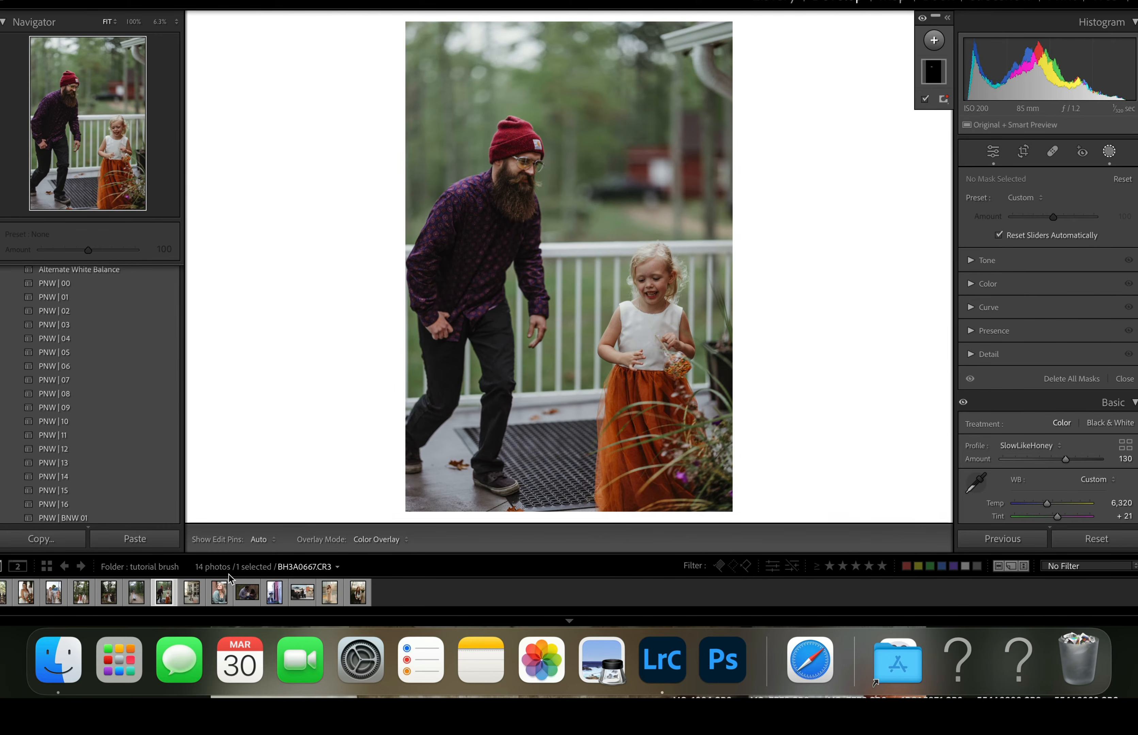
{"action": "left_click", "coordinate": [220, 597]}
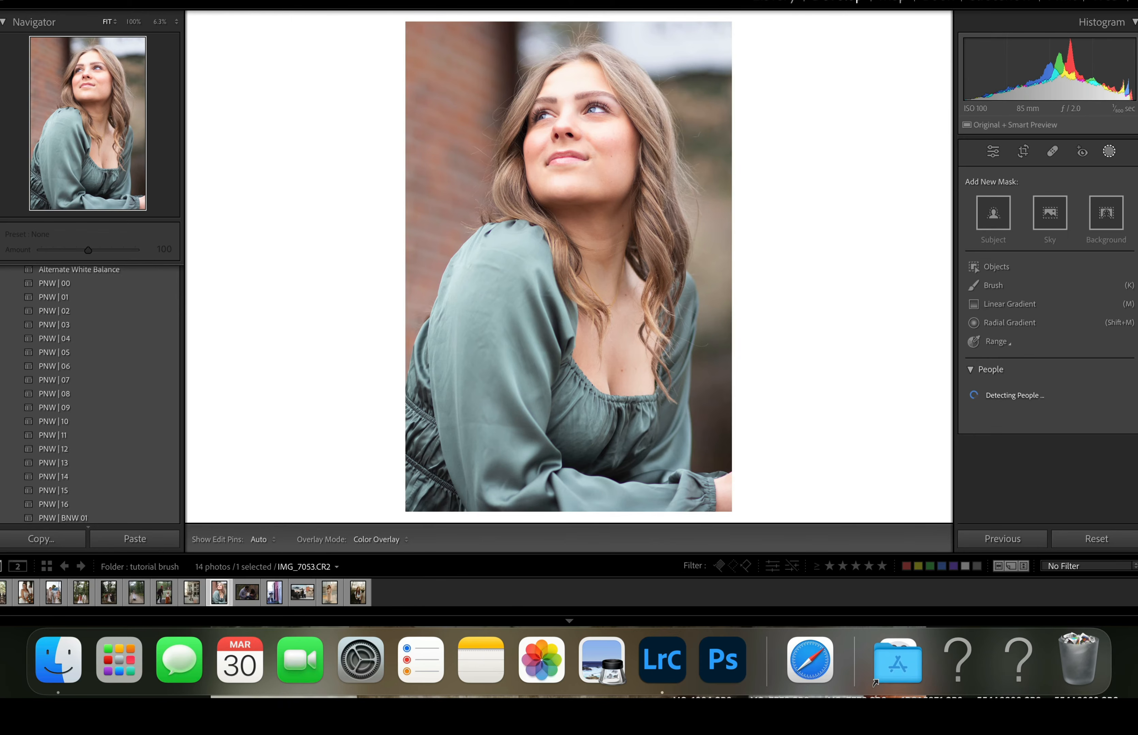
{"action": "left_click", "coordinate": [1109, 153]}
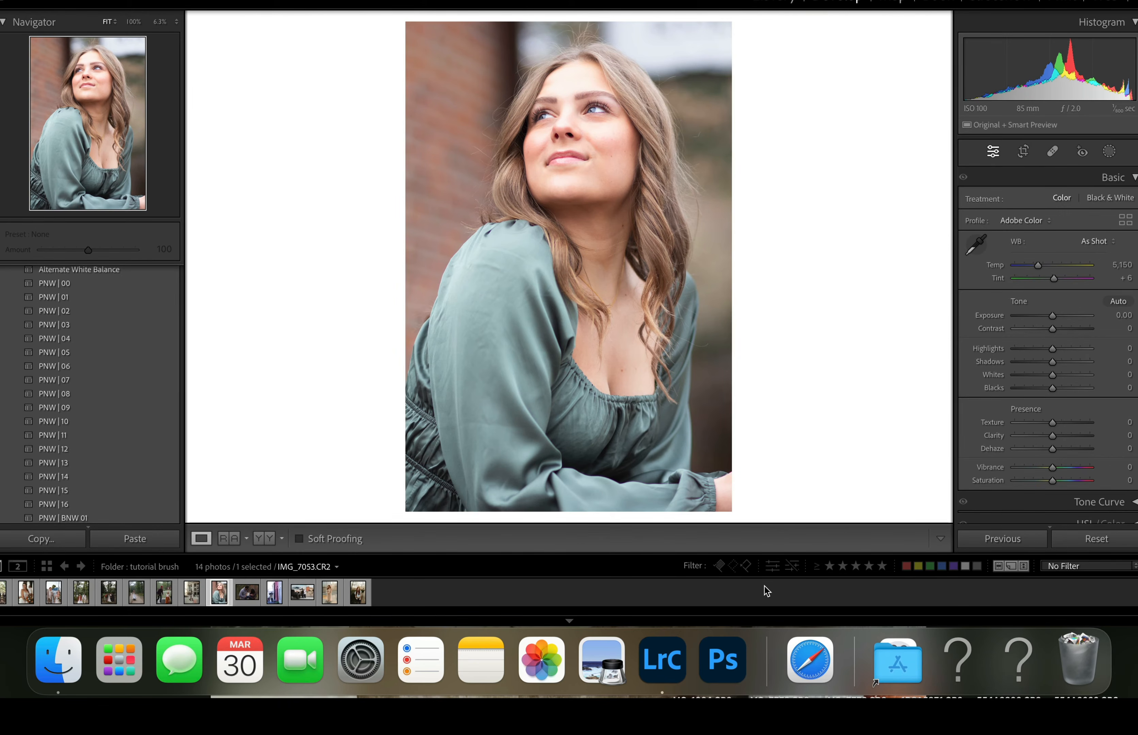
- Darken the portrait with Exposure at -1.15 and cool its white balance to Temp 4,944
{"action": "left_click_drag", "start_coordinate": [1053, 316], "coordinate": [1045, 318]}
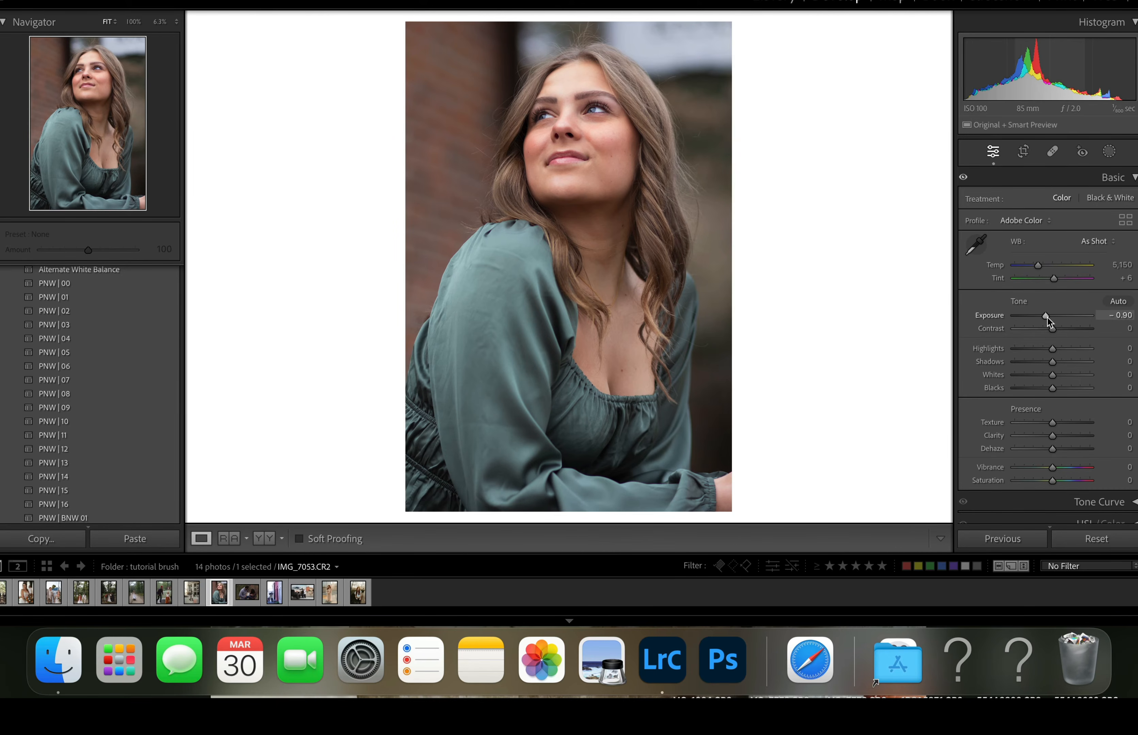
{"action": "left_click_drag", "start_coordinate": [1047, 317], "coordinate": [1043, 319]}
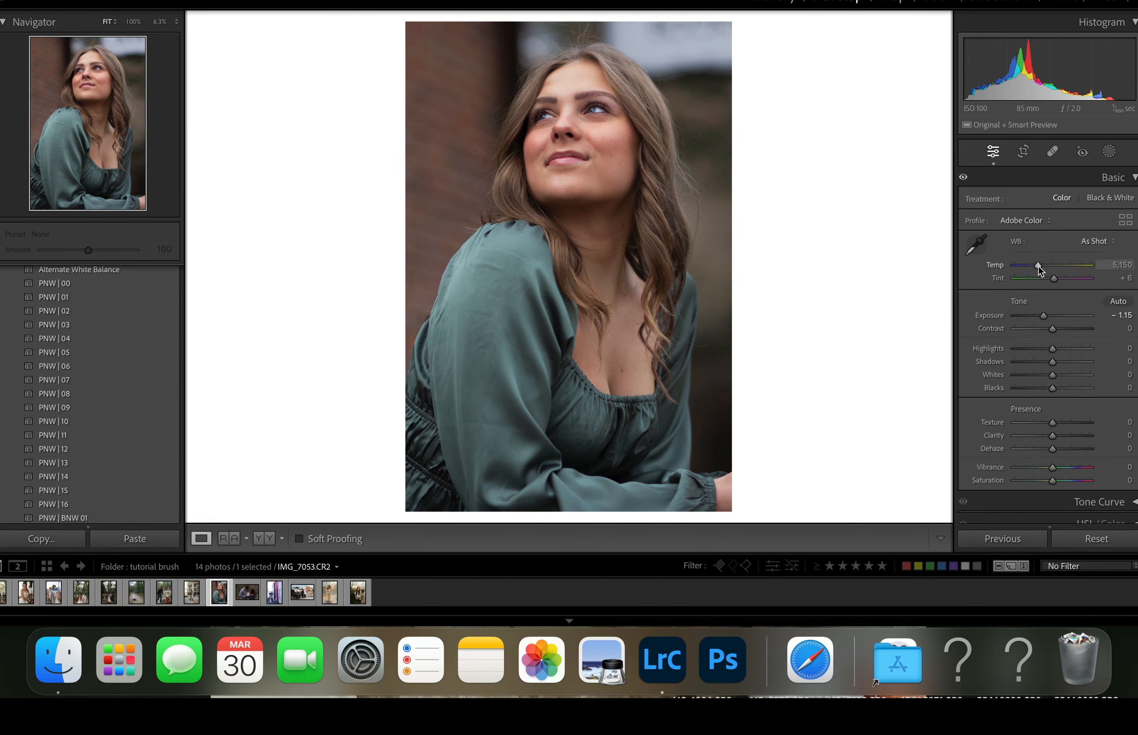
{"action": "left_click_drag", "start_coordinate": [1039, 266], "coordinate": [1037, 266]}
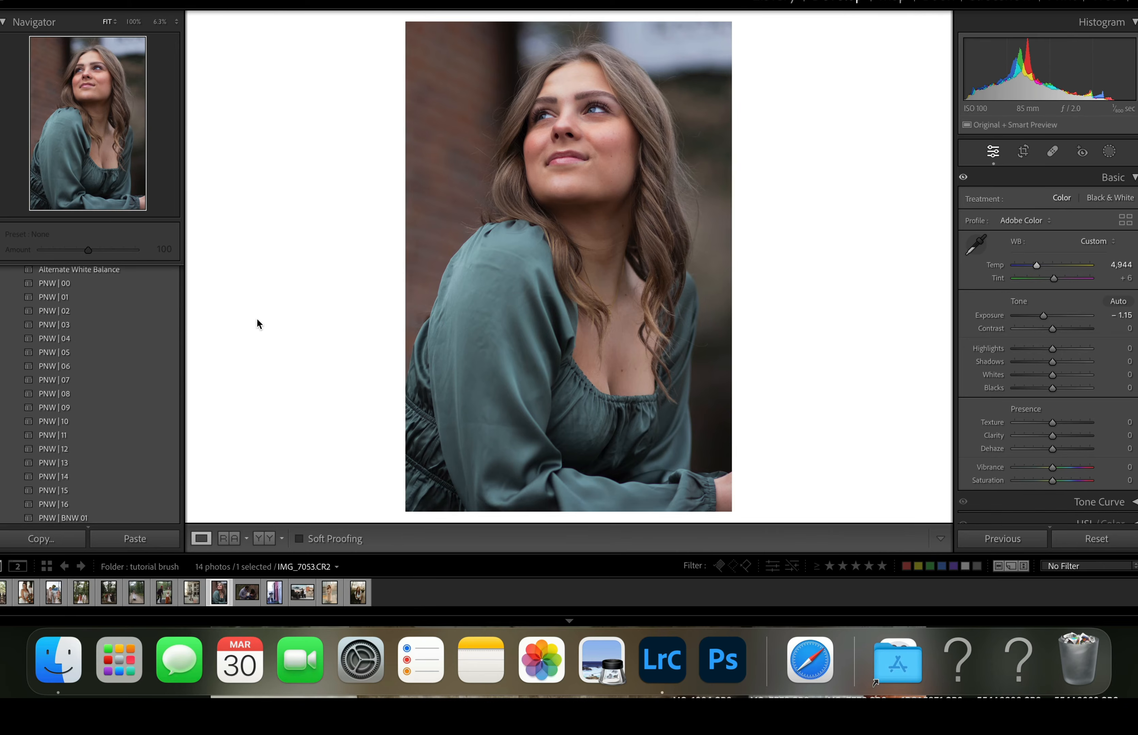
- Apply the PNW | 12 preset to the portrait
{"action": "left_click", "coordinate": [73, 450]}
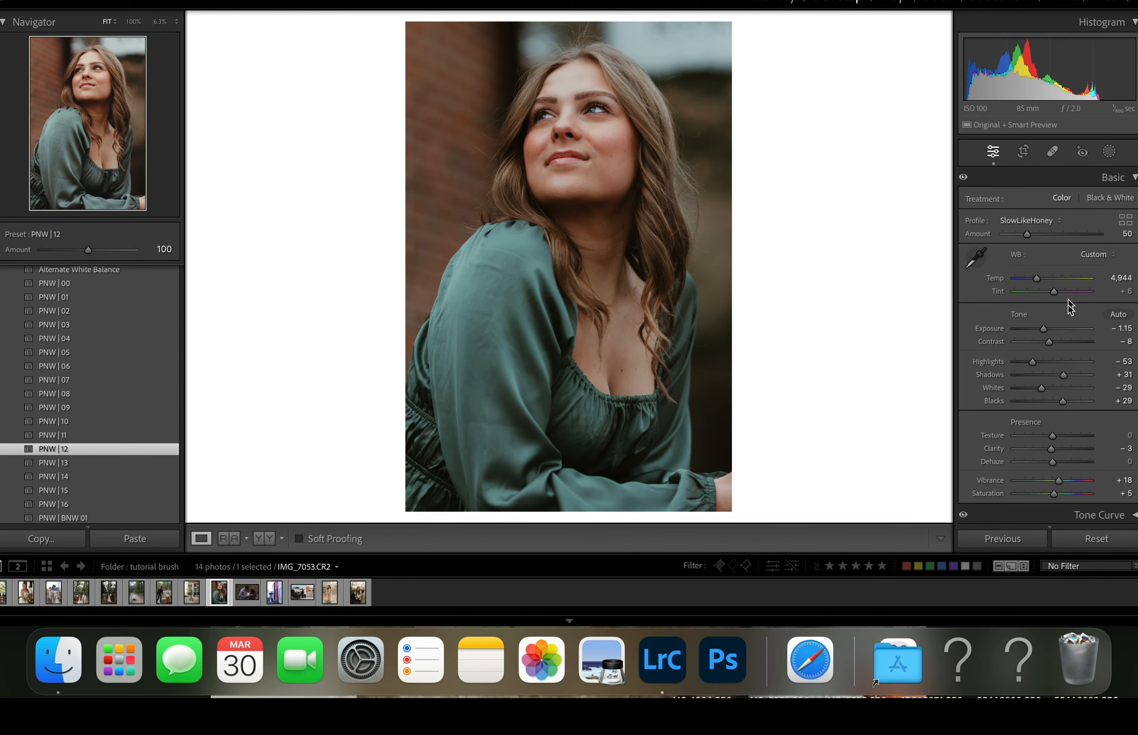
{"action": "scroll", "coordinate": [1074, 328], "scroll_direction": "up", "scroll_amount": 1}
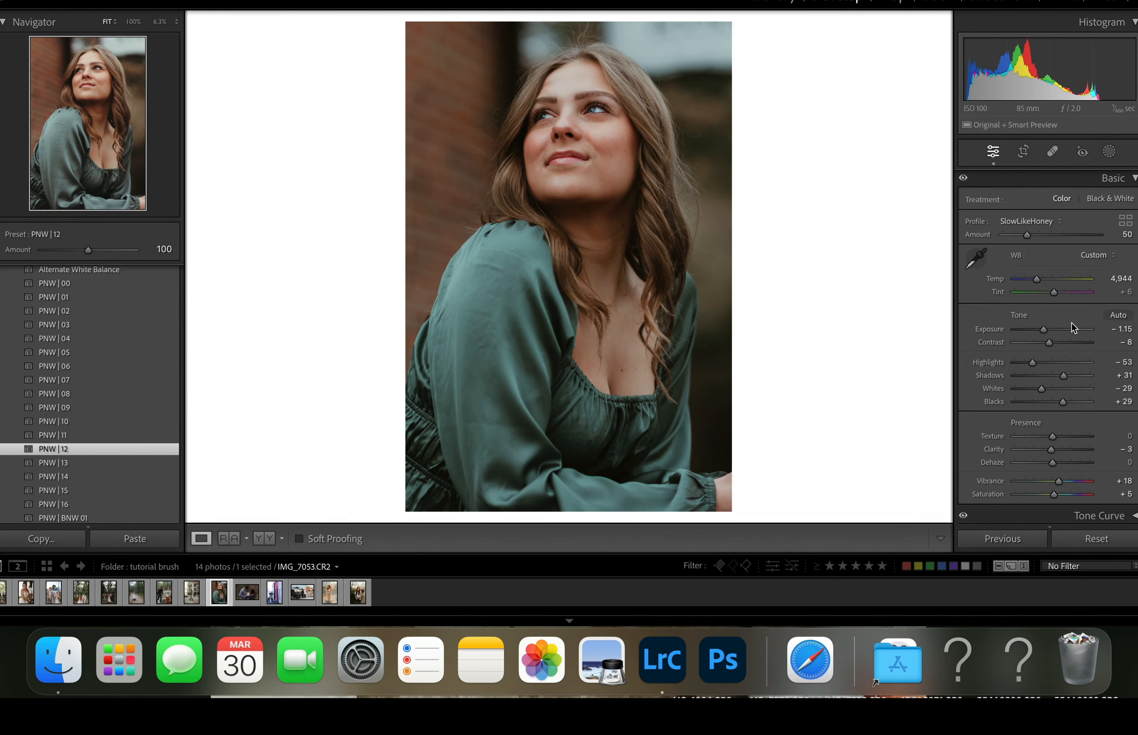
{"action": "scroll", "coordinate": [1075, 328], "scroll_direction": "down", "scroll_amount": 1}
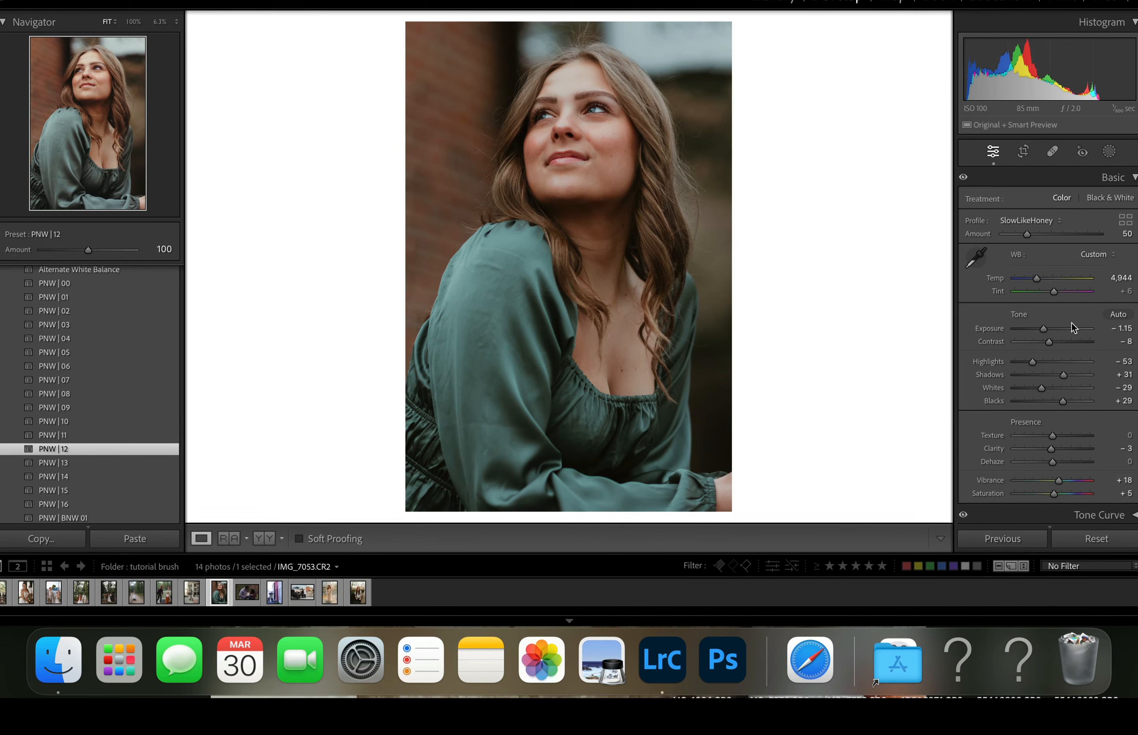
- Paint a brush mask over the whole photo with Size 100 and Density 49
{"action": "left_click", "coordinate": [1110, 152]}
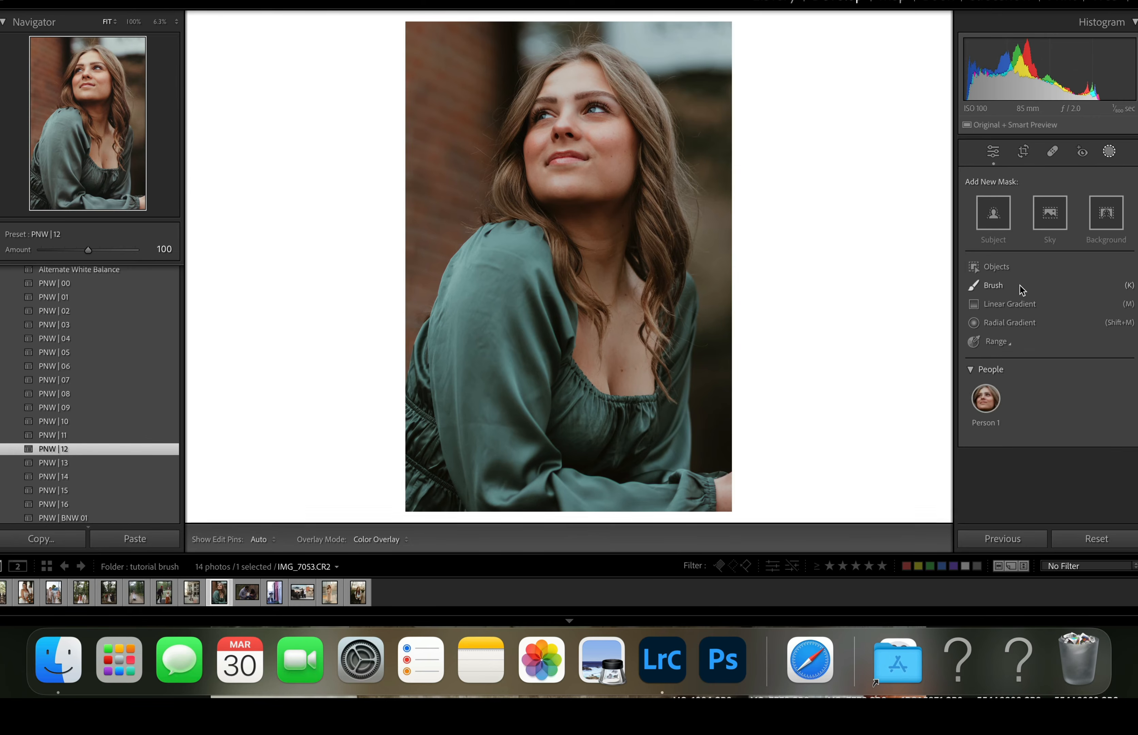
{"action": "left_click", "coordinate": [1010, 284]}
{"action": "left_click_drag", "start_coordinate": [1015, 212], "coordinate": [1095, 212]}
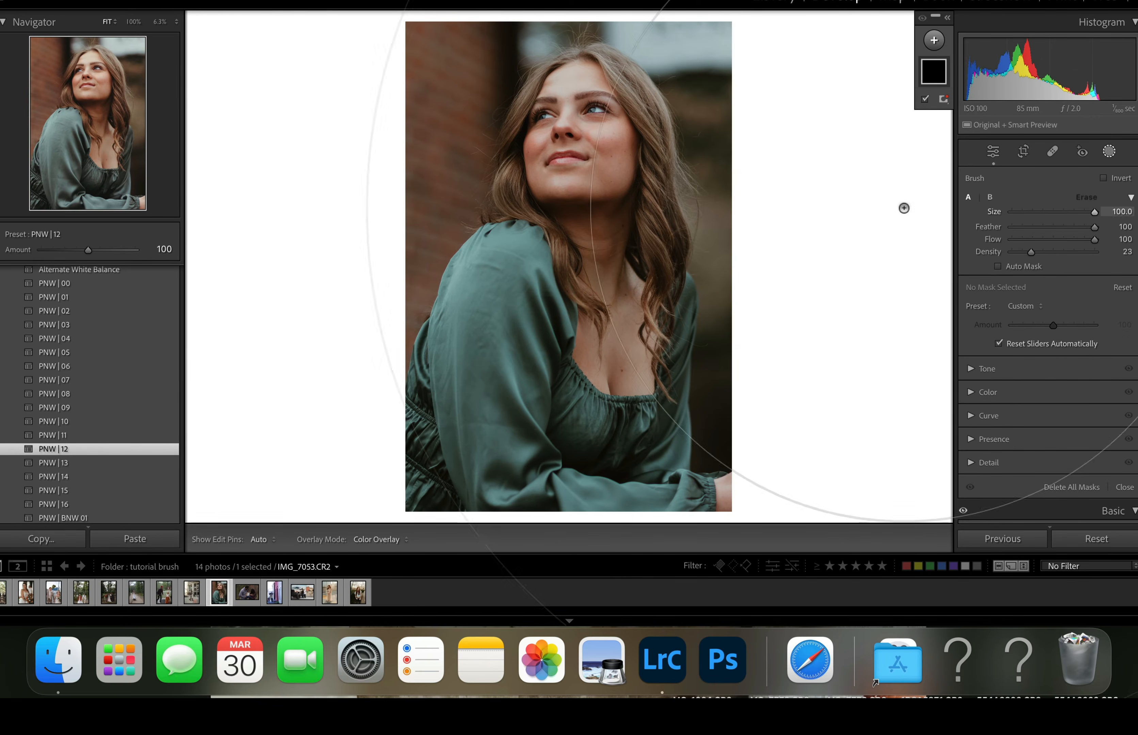
{"action": "left_click_drag", "start_coordinate": [1032, 252], "coordinate": [1052, 255]}
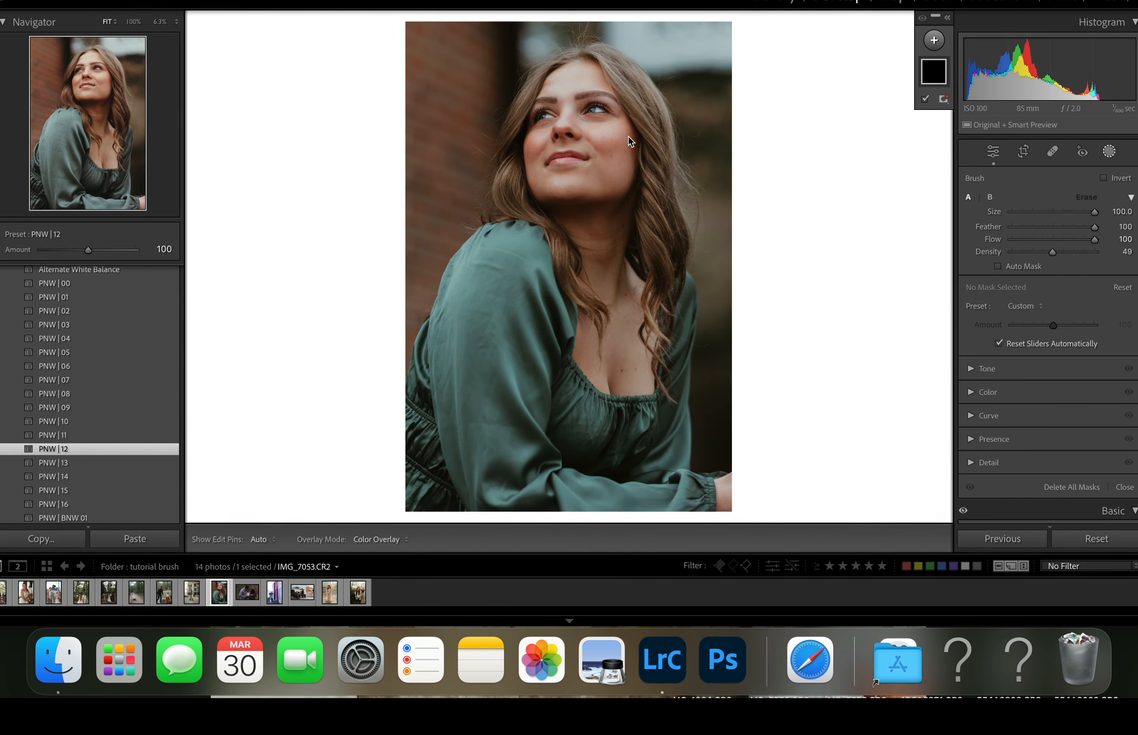
{"action": "mouse_move", "coordinate": [617, 230]}
{"action": "left_mouse_down"}
{"action": "mouse_move", "coordinate": [407, 478]}
{"action": "mouse_move", "coordinate": [608, 1]}
{"action": "left_mouse_up"}
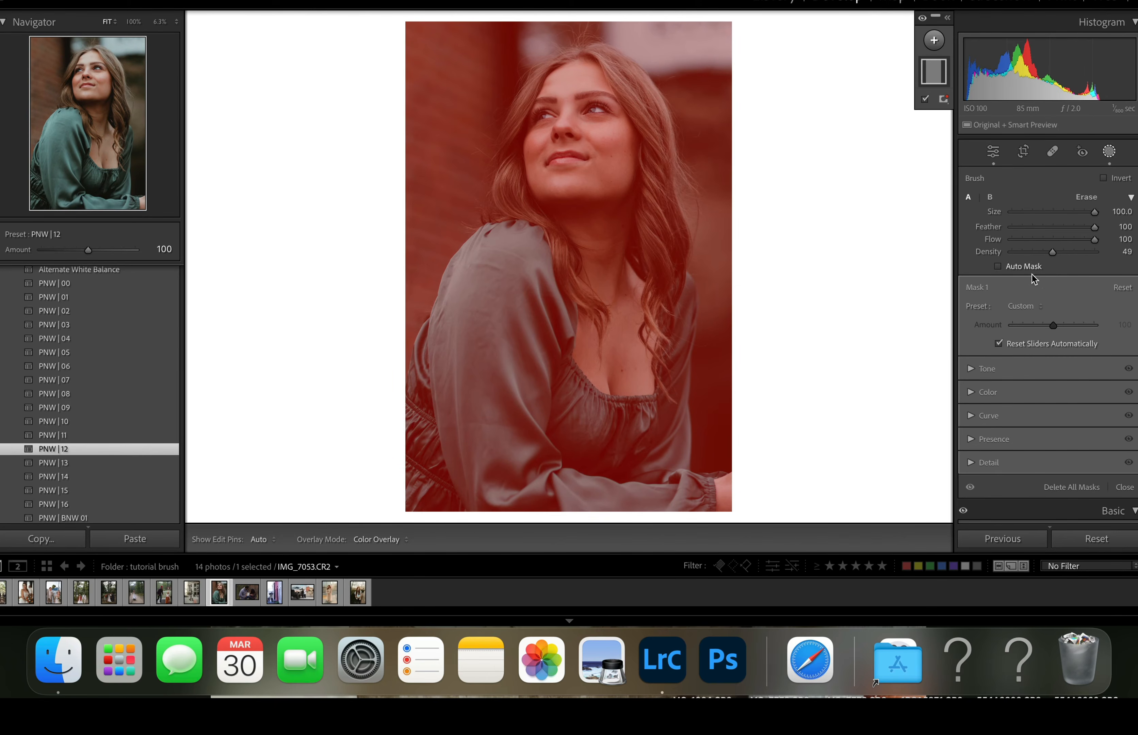
- Try the A) Warm Drama II preset on the full-photo mask with its amount at 112
{"action": "left_click", "coordinate": [1023, 306]}
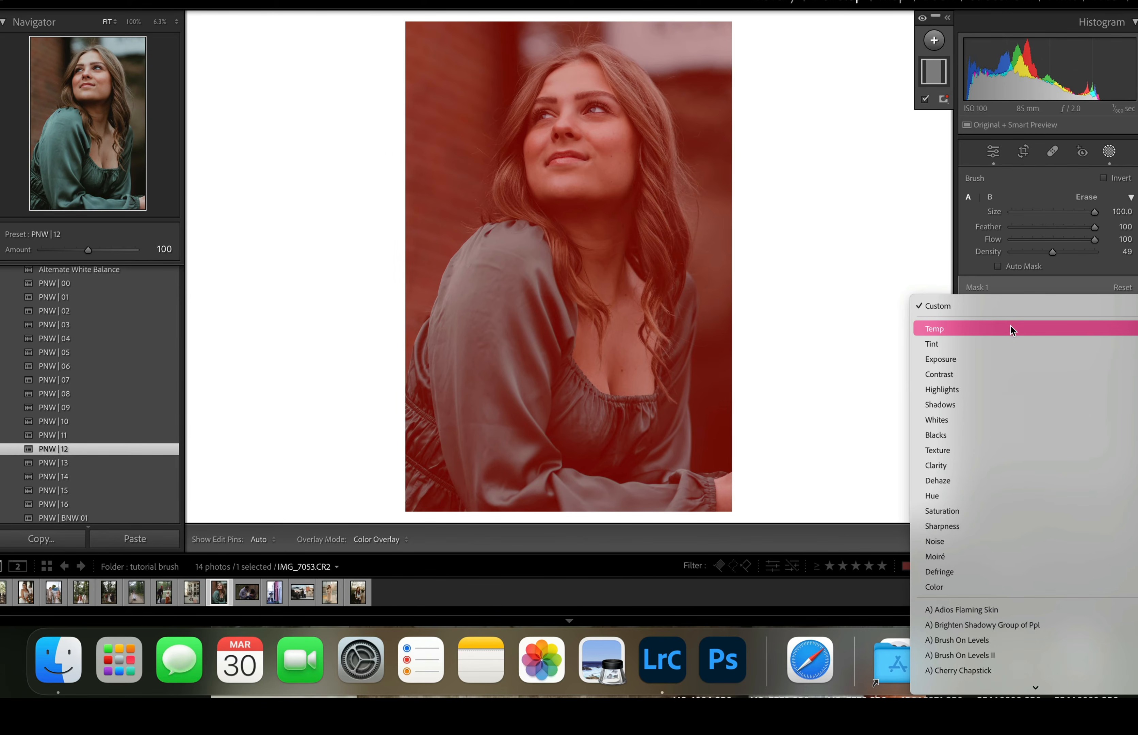
{"action": "scroll", "coordinate": [1007, 397], "scroll_direction": "down", "scroll_amount": 5}
{"action": "scroll", "coordinate": [1007, 397], "scroll_direction": "down", "scroll_amount": 4}
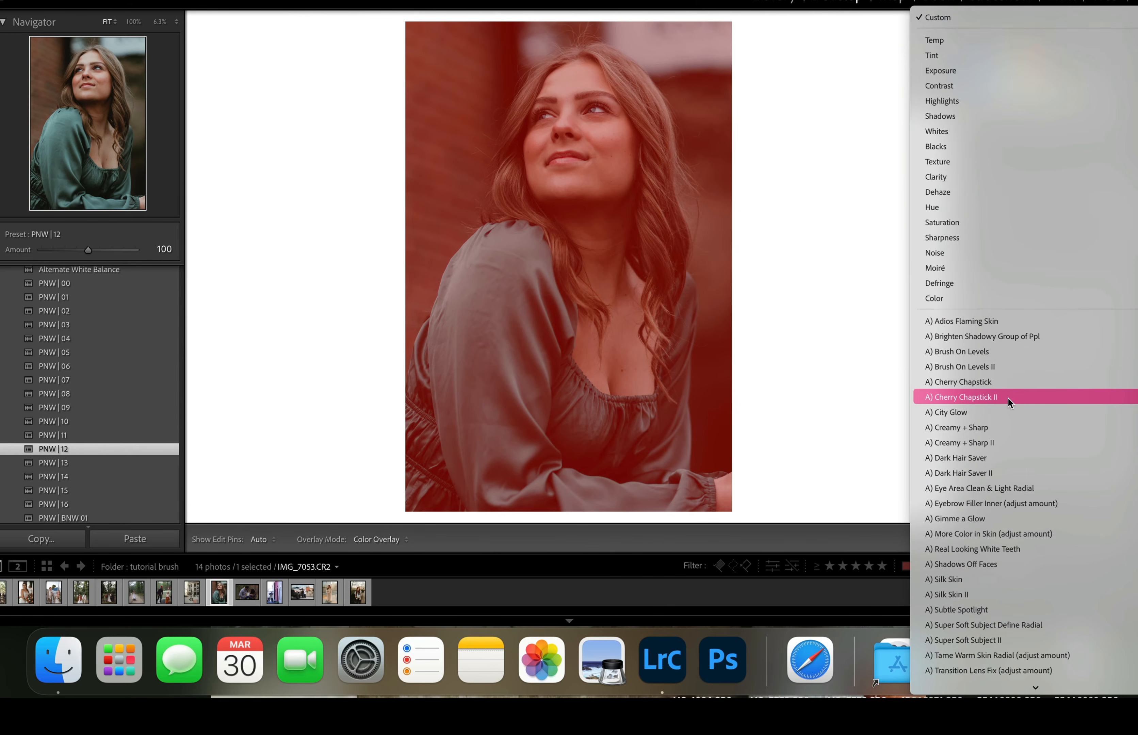
{"action": "scroll", "coordinate": [992, 490], "scroll_direction": "down", "scroll_amount": 5}
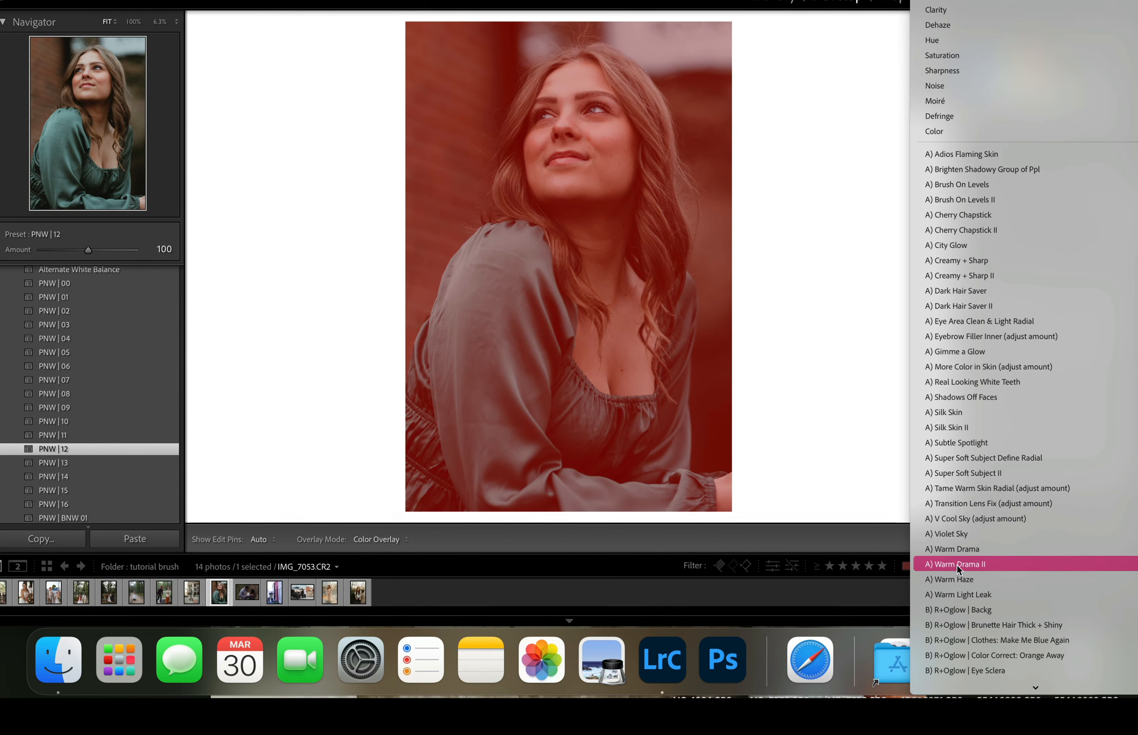
{"action": "left_click", "coordinate": [957, 565]}
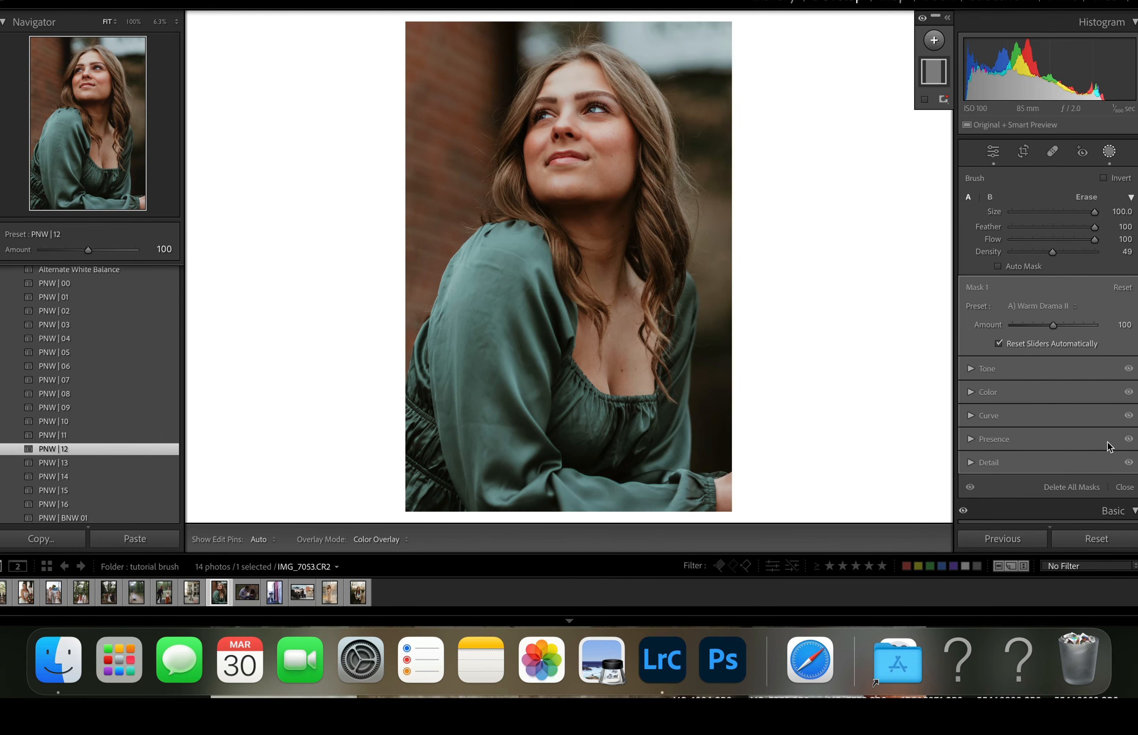
{"action": "left_click_drag", "start_coordinate": [1053, 325], "coordinate": [992, 348]}
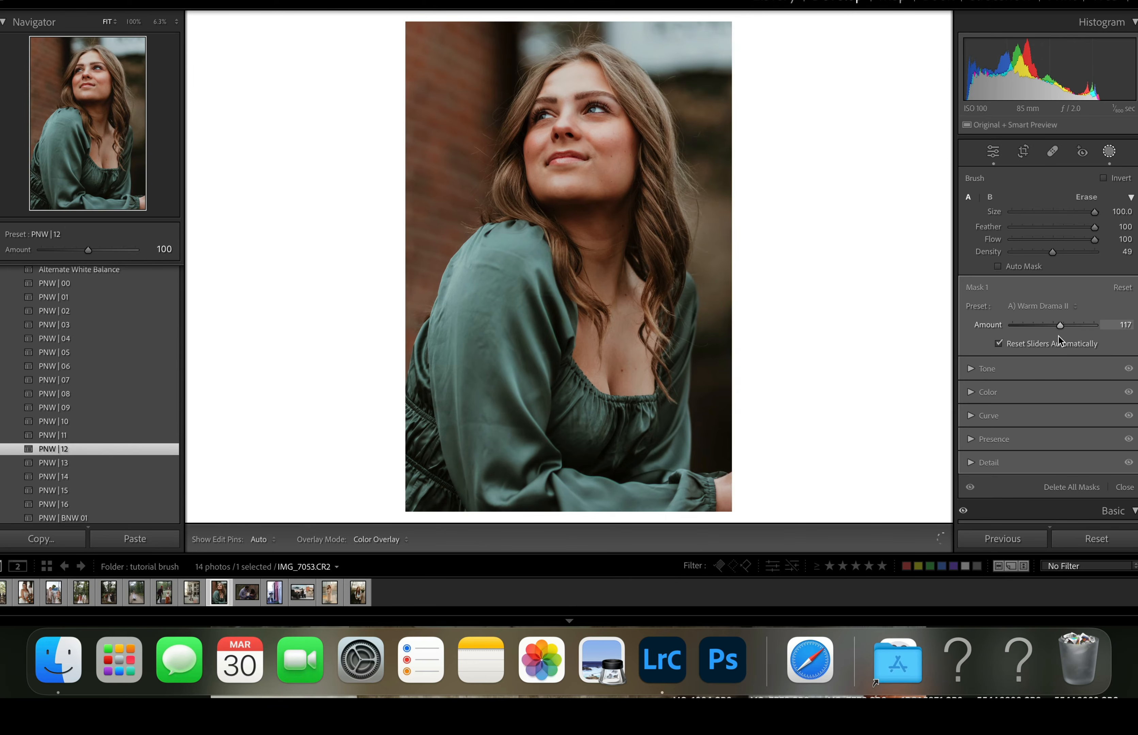
{"action": "mouse_move", "coordinate": [1061, 341]}
{"action": "left_mouse_down"}
{"action": "mouse_move", "coordinate": [1033, 338]}
{"action": "mouse_move", "coordinate": [1059, 348]}
{"action": "left_mouse_up"}
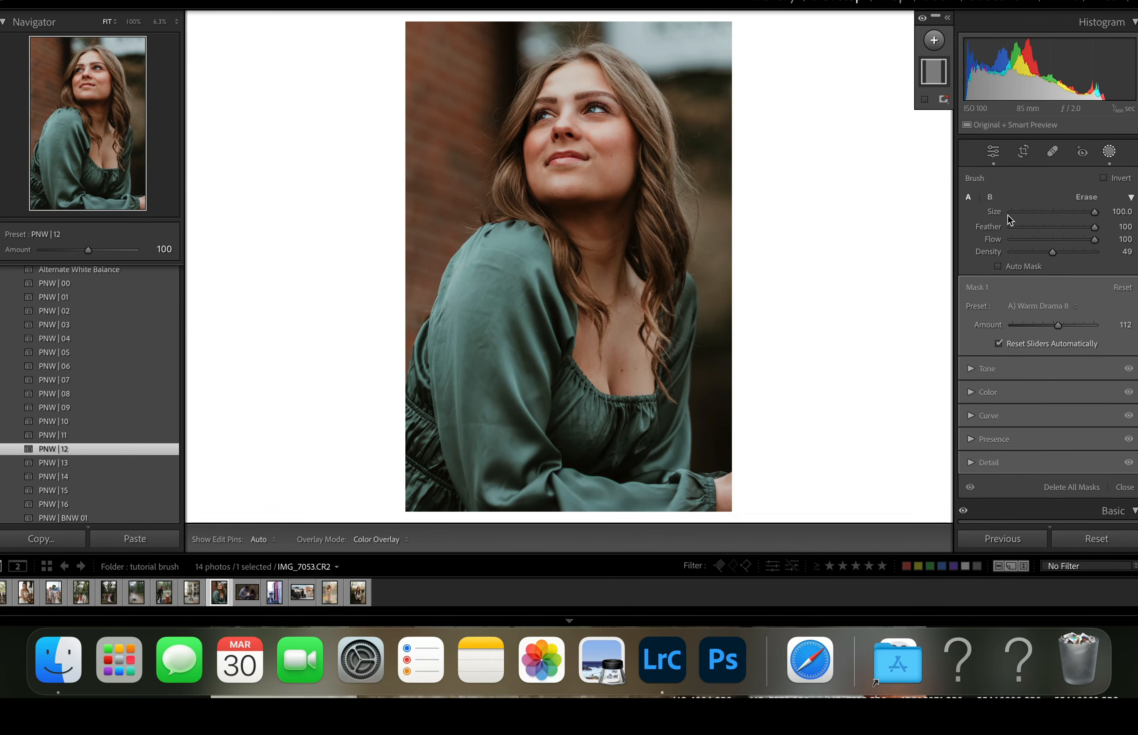
- Apply the A) City Glow preset to the full-photo mask and set its amount to 120
{"action": "left_click", "coordinate": [1035, 306]}
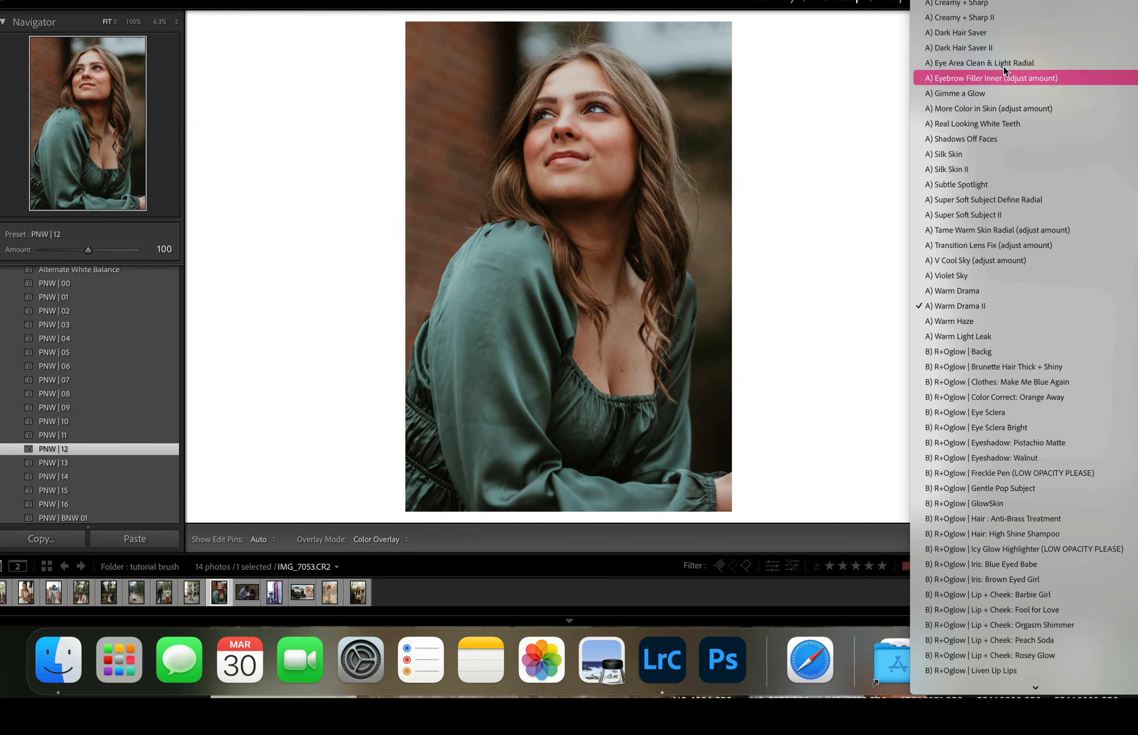
{"action": "left_click", "coordinate": [1006, 1]}
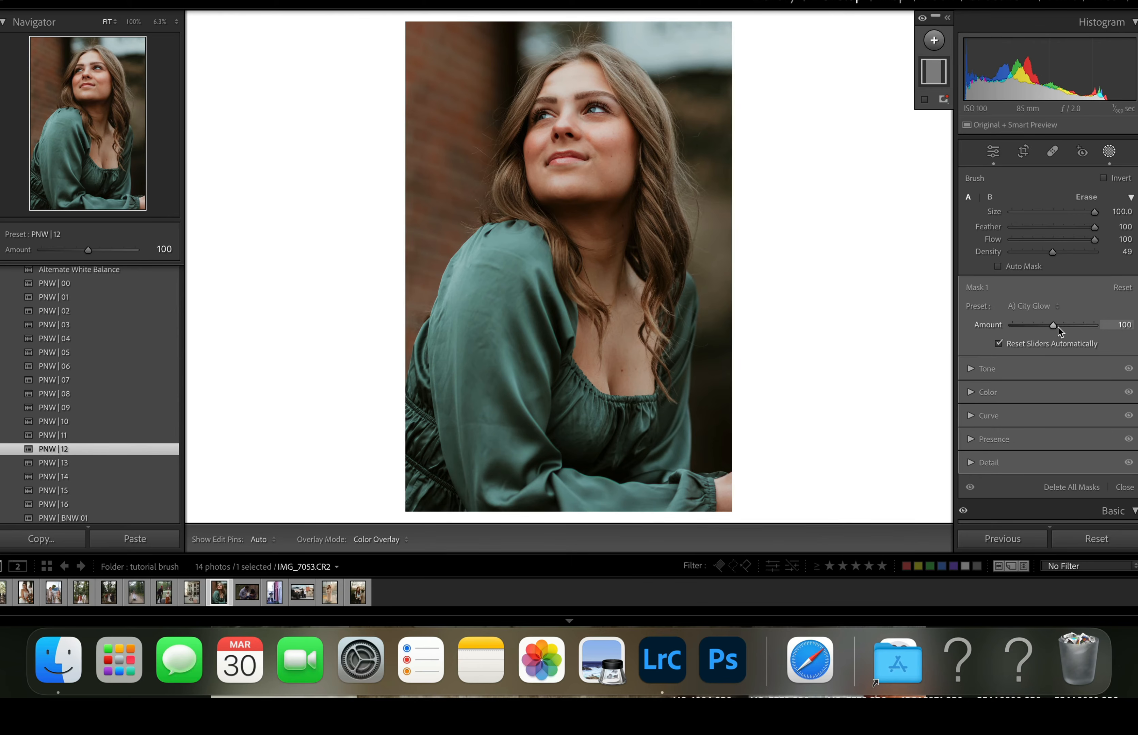
{"action": "left_click_drag", "start_coordinate": [1056, 326], "coordinate": [1012, 335]}
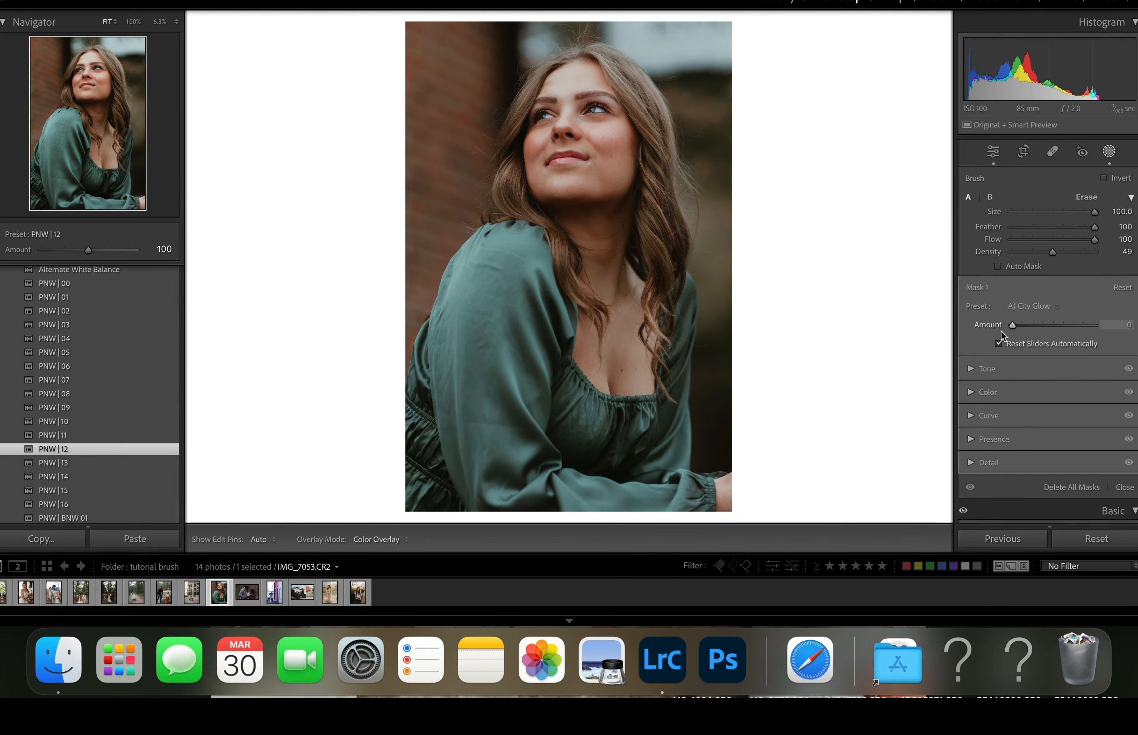
{"action": "left_click_drag", "start_coordinate": [1013, 332], "coordinate": [1086, 337]}
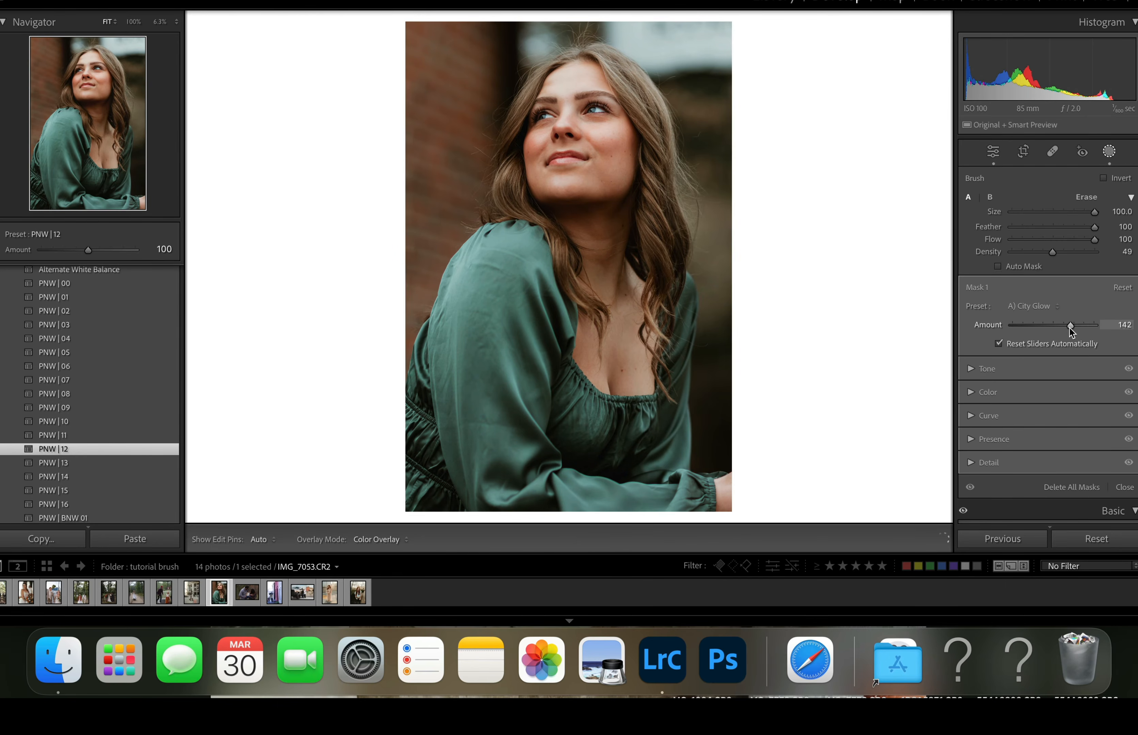
{"action": "left_click_drag", "start_coordinate": [1069, 328], "coordinate": [1063, 331]}
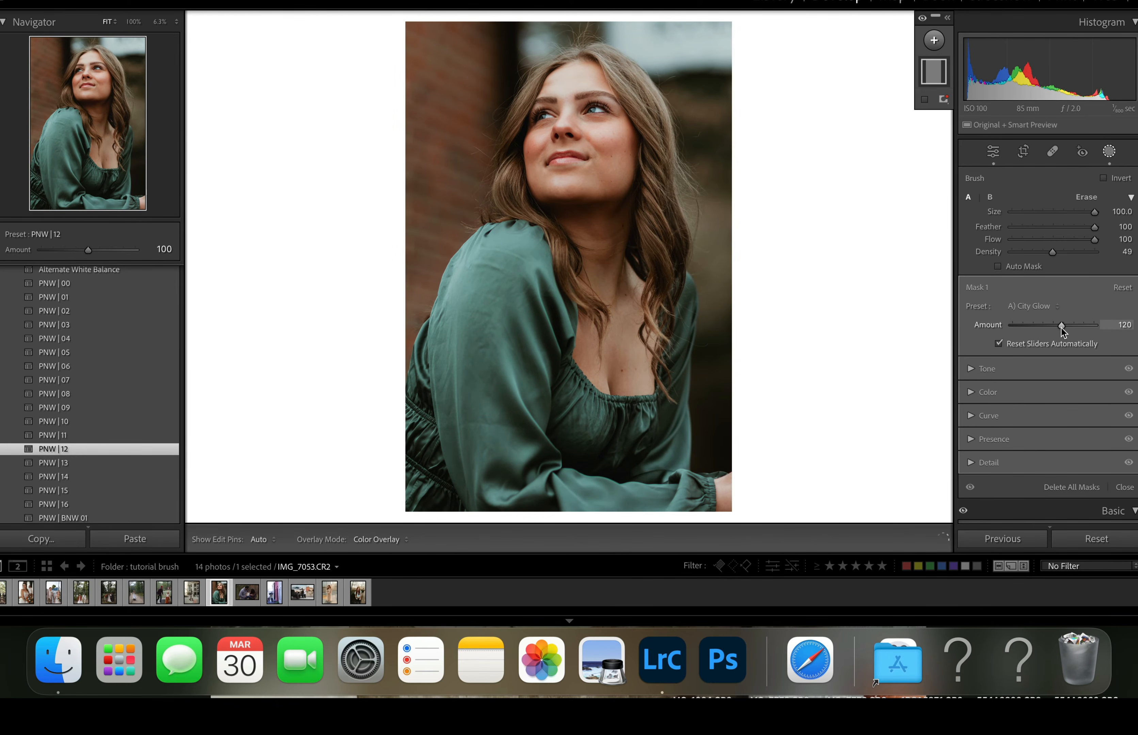
- Create a new people mask covering the woman's facial skin and body skin
{"action": "left_click", "coordinate": [934, 39]}
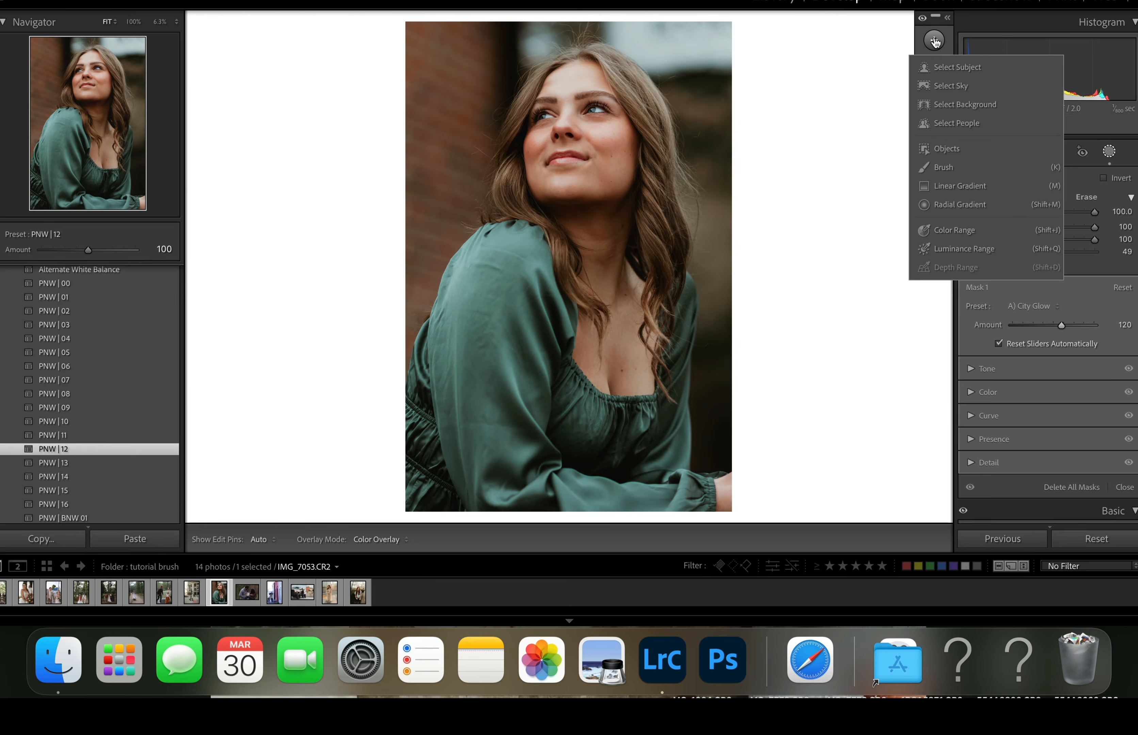
{"action": "left_click", "coordinate": [943, 125]}
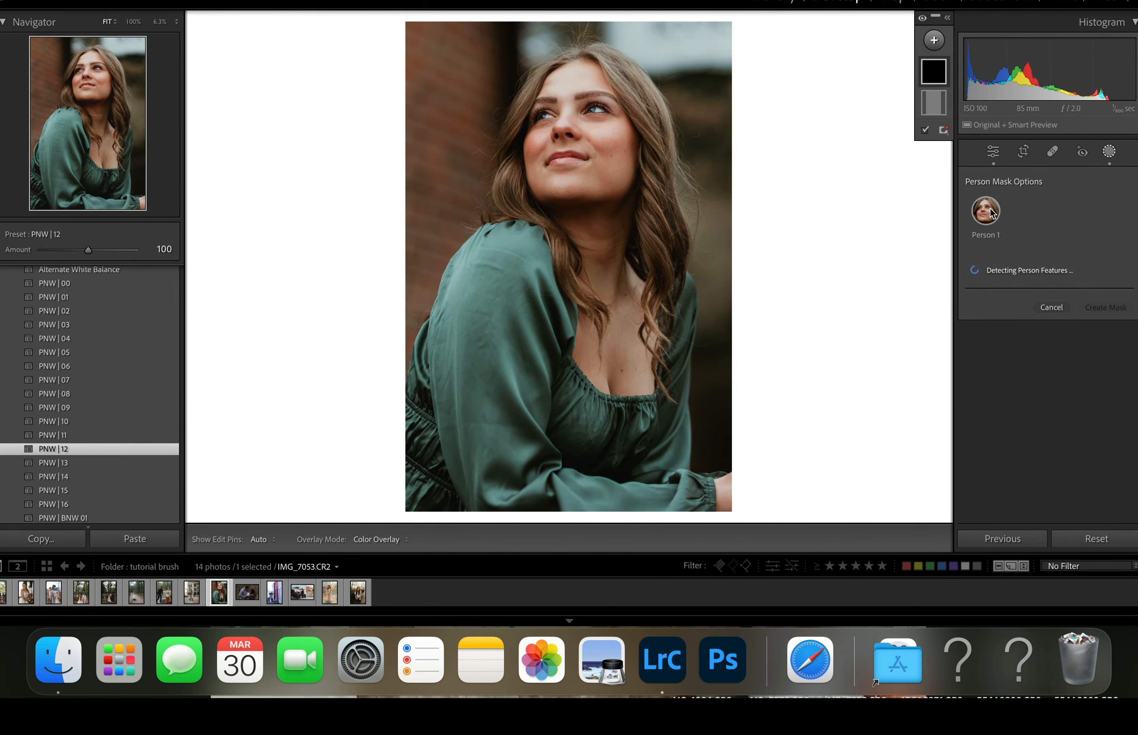
{"action": "left_click", "coordinate": [987, 293]}
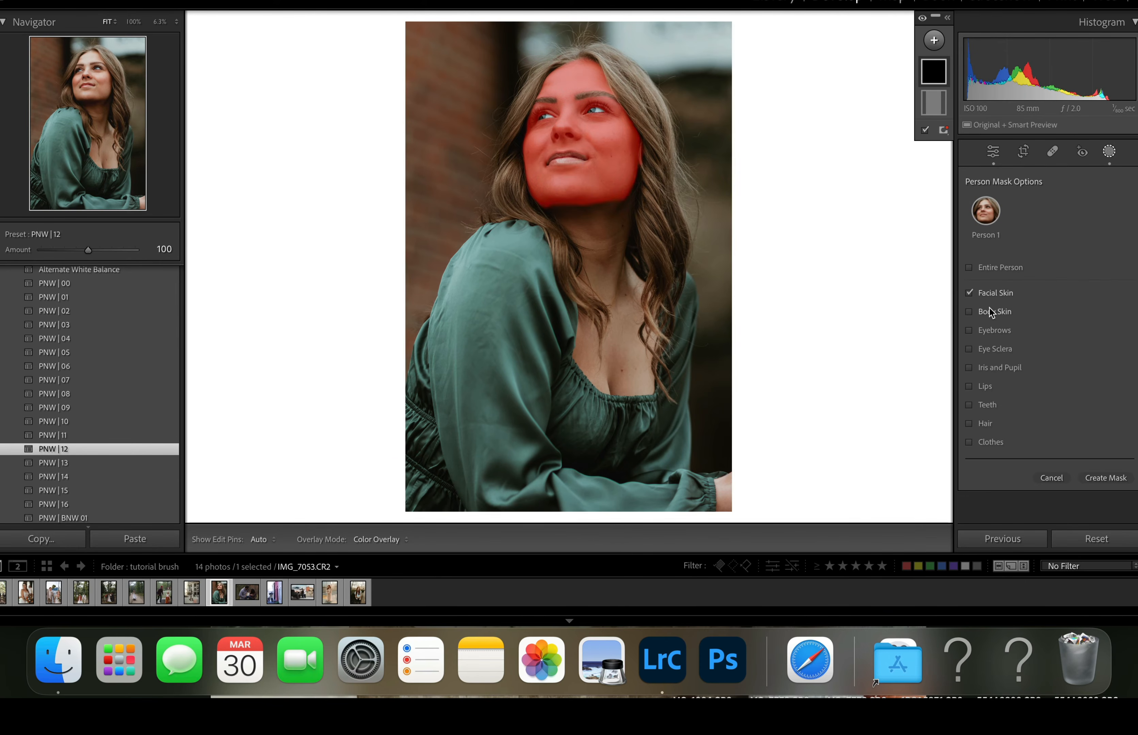
{"action": "left_click", "coordinate": [986, 311]}
{"action": "left_click", "coordinate": [1120, 490]}
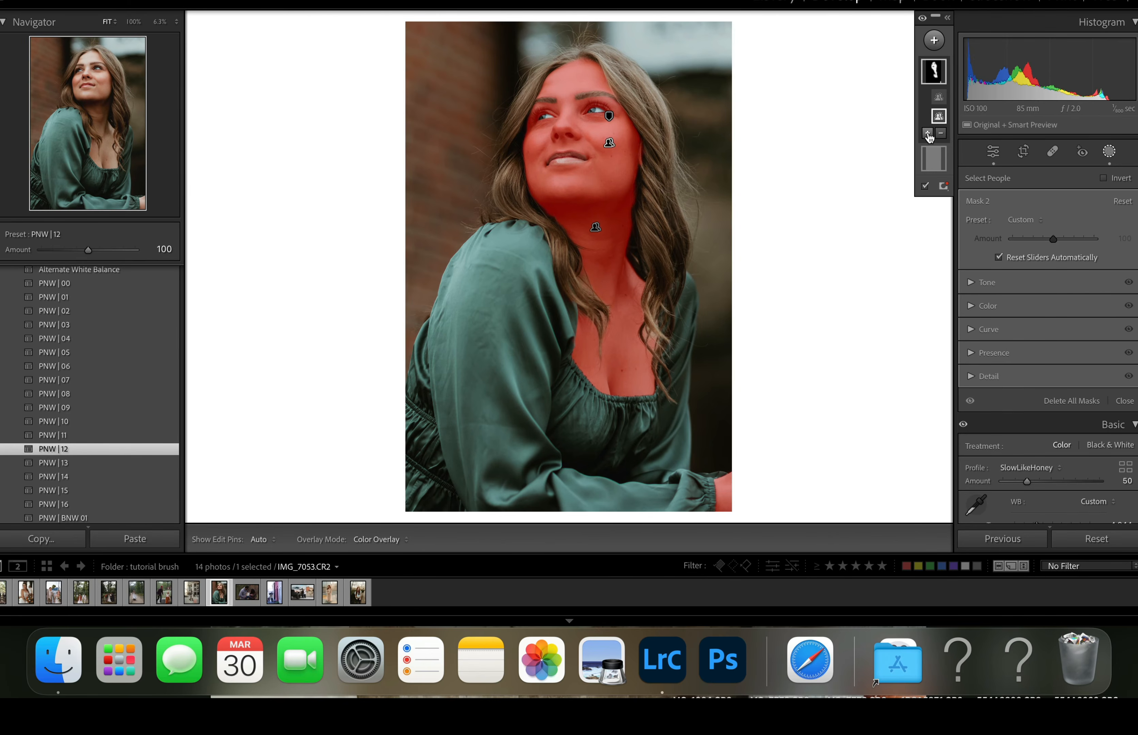
- Subtract both eyes from the skin mask using a brush with Size 2.2 and Density 100
{"action": "left_click", "coordinate": [941, 132]}
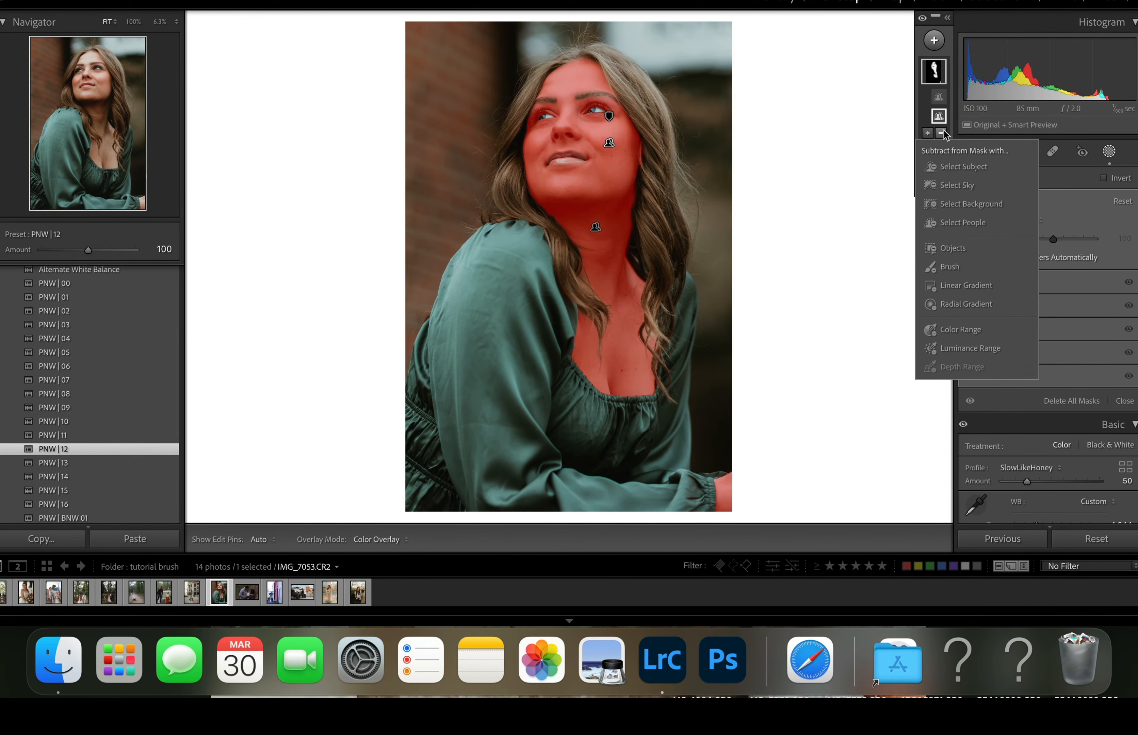
{"action": "left_click", "coordinate": [943, 266]}
{"action": "left_click", "coordinate": [1016, 211]}
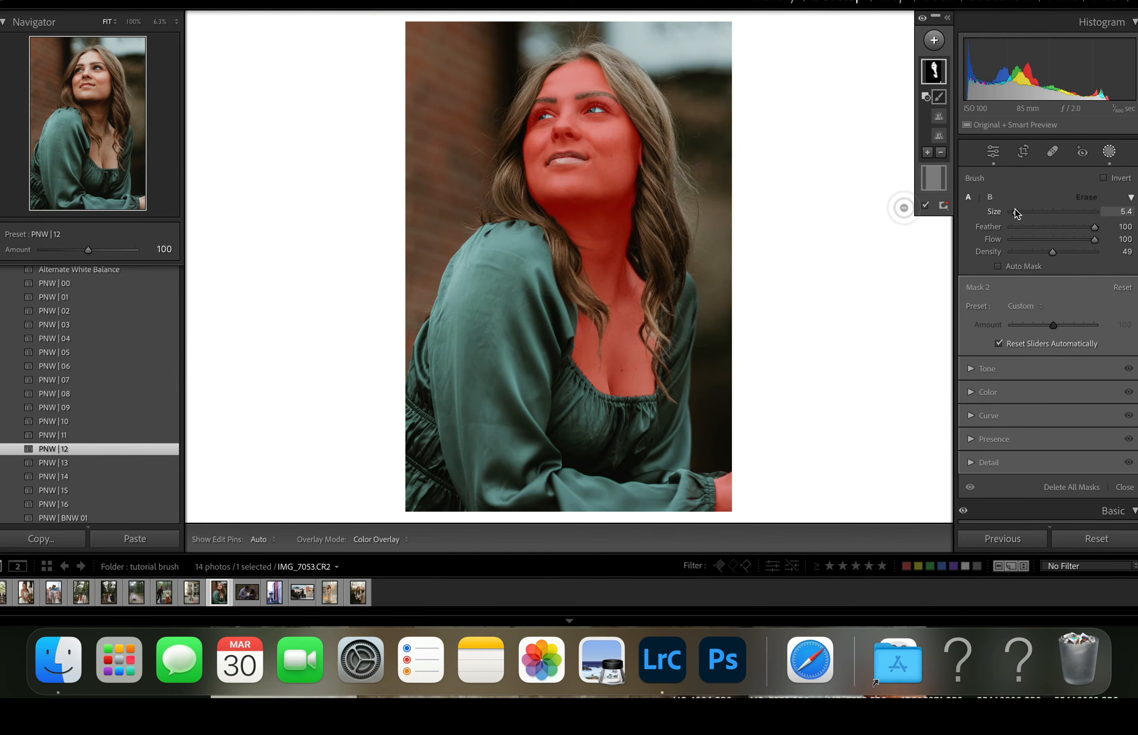
{"action": "left_click_drag", "start_coordinate": [1015, 211], "coordinate": [1015, 212]}
{"action": "left_click_drag", "start_coordinate": [1052, 253], "coordinate": [1115, 256]}
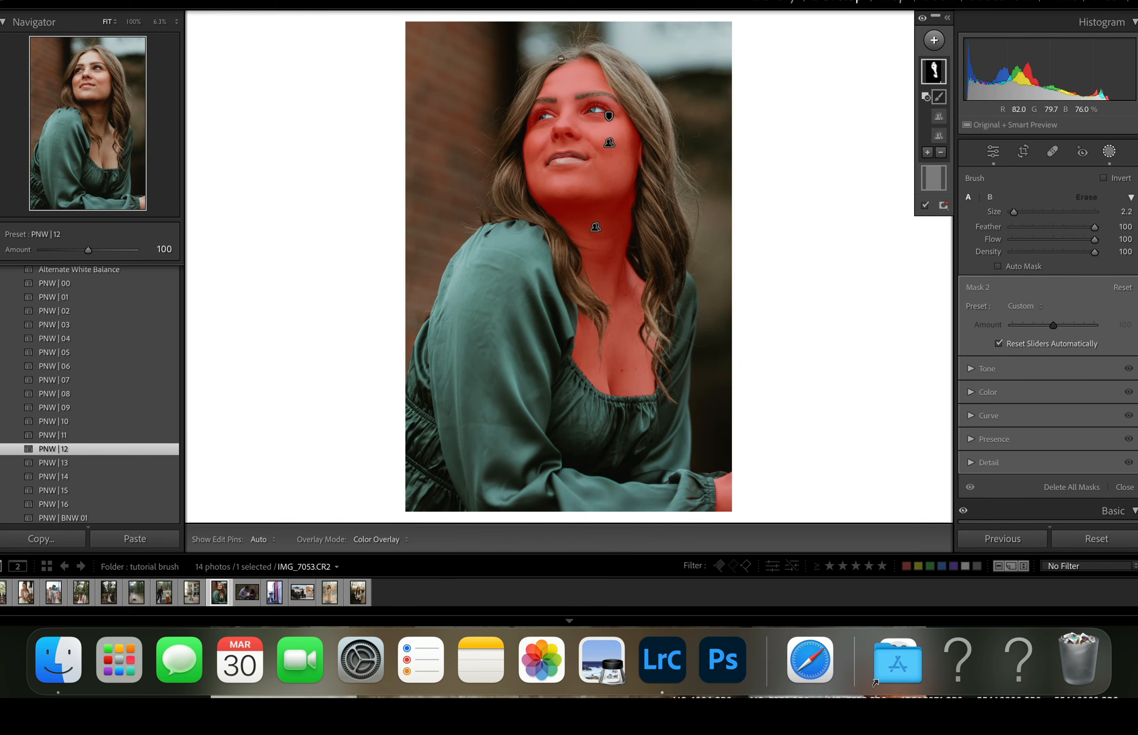
{"action": "key", "text": "h"}
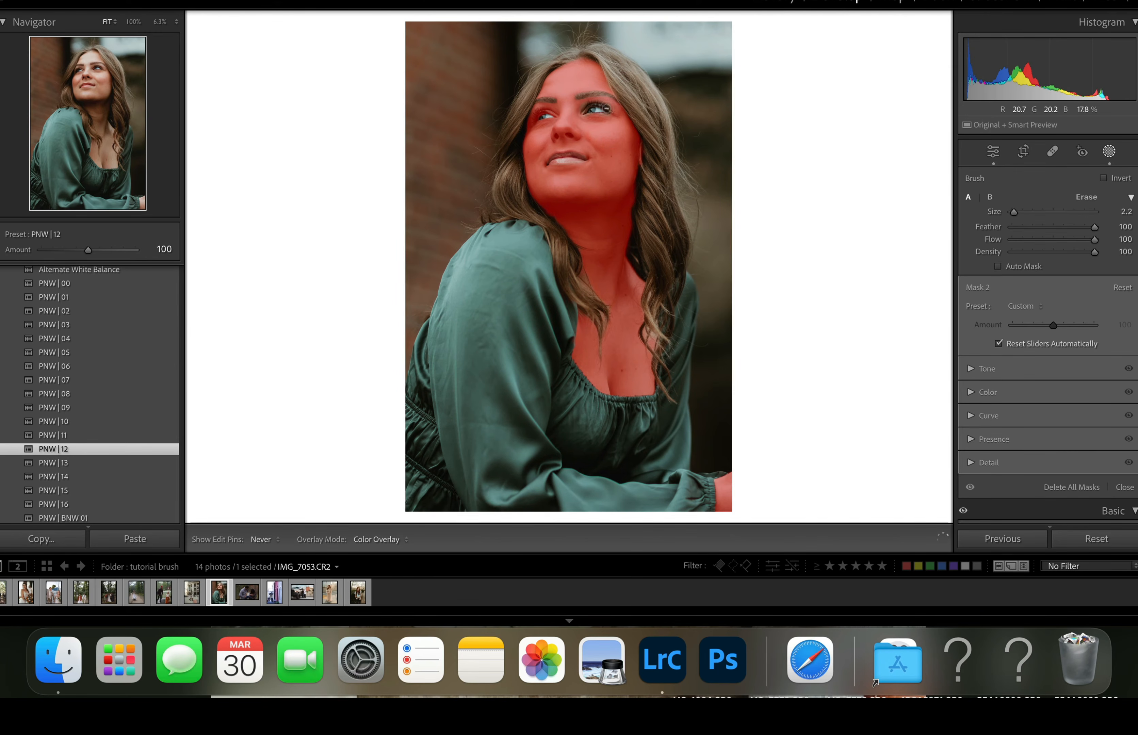
{"action": "left_click_drag", "start_coordinate": [598, 108], "coordinate": [535, 119]}
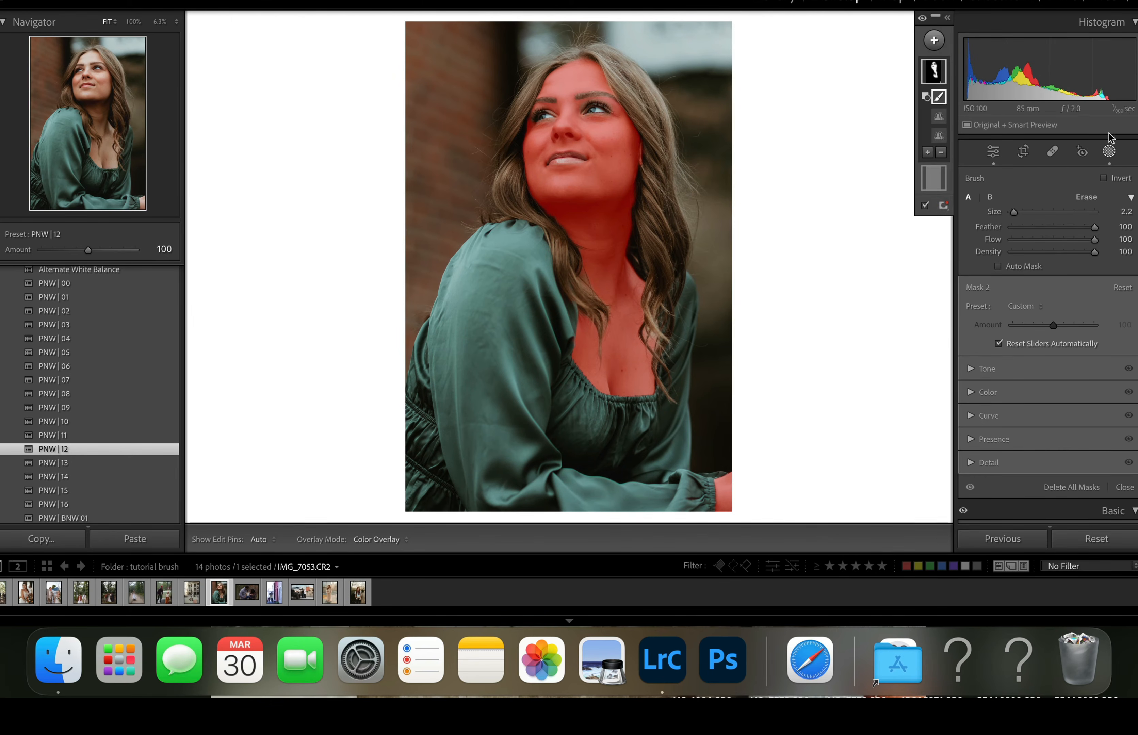
- Apply the A) Silk Skin II preset to the skin mask and reduce its amount
{"action": "left_click", "coordinate": [1031, 306]}
{"action": "scroll", "coordinate": [1003, 567], "scroll_direction": "down", "scroll_amount": 5}
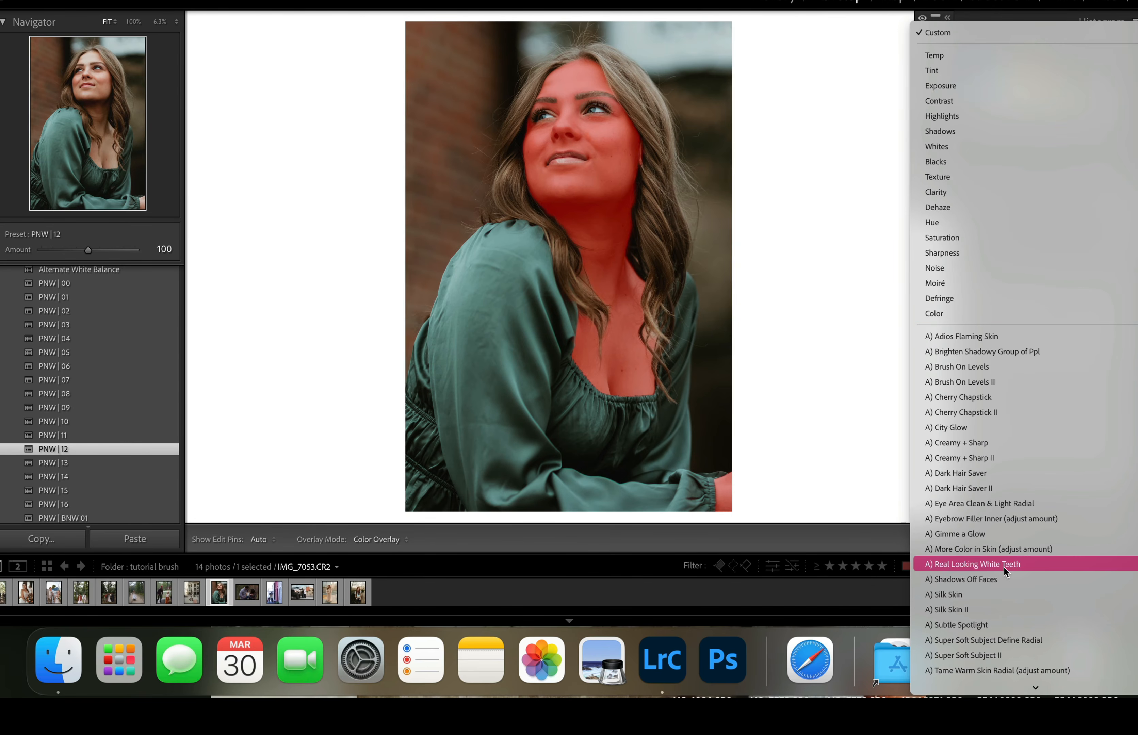
{"action": "left_click", "coordinate": [977, 608]}
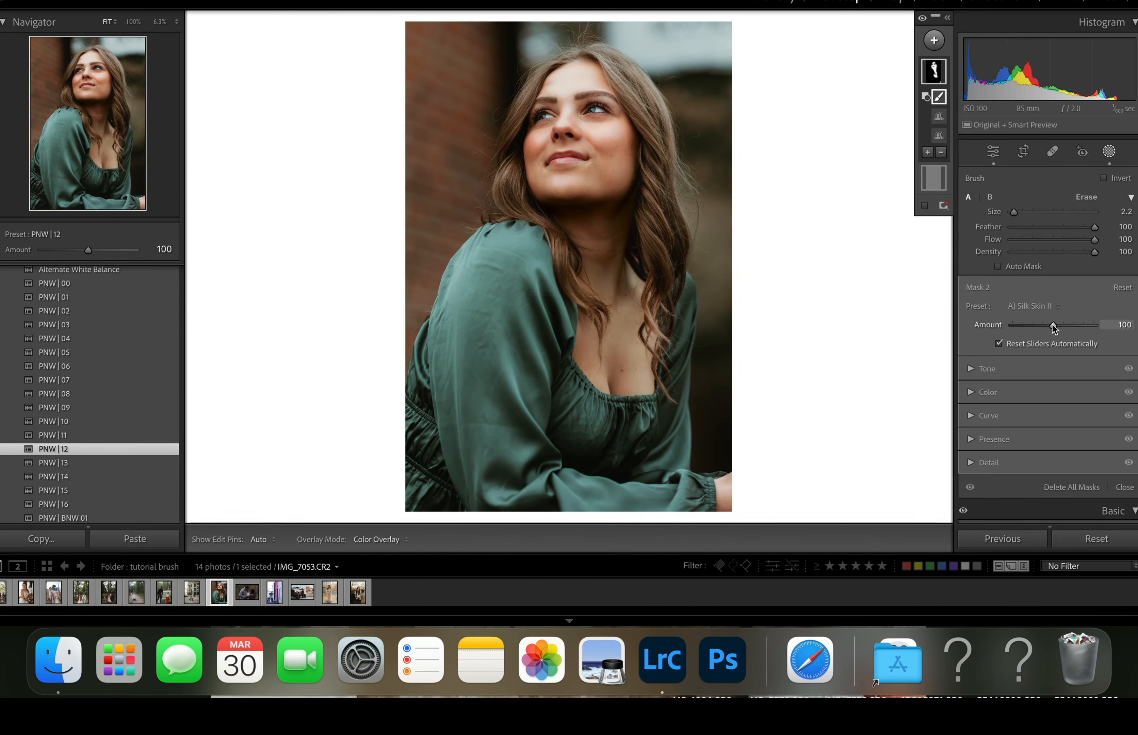
{"action": "left_click_drag", "start_coordinate": [1053, 328], "coordinate": [988, 343]}
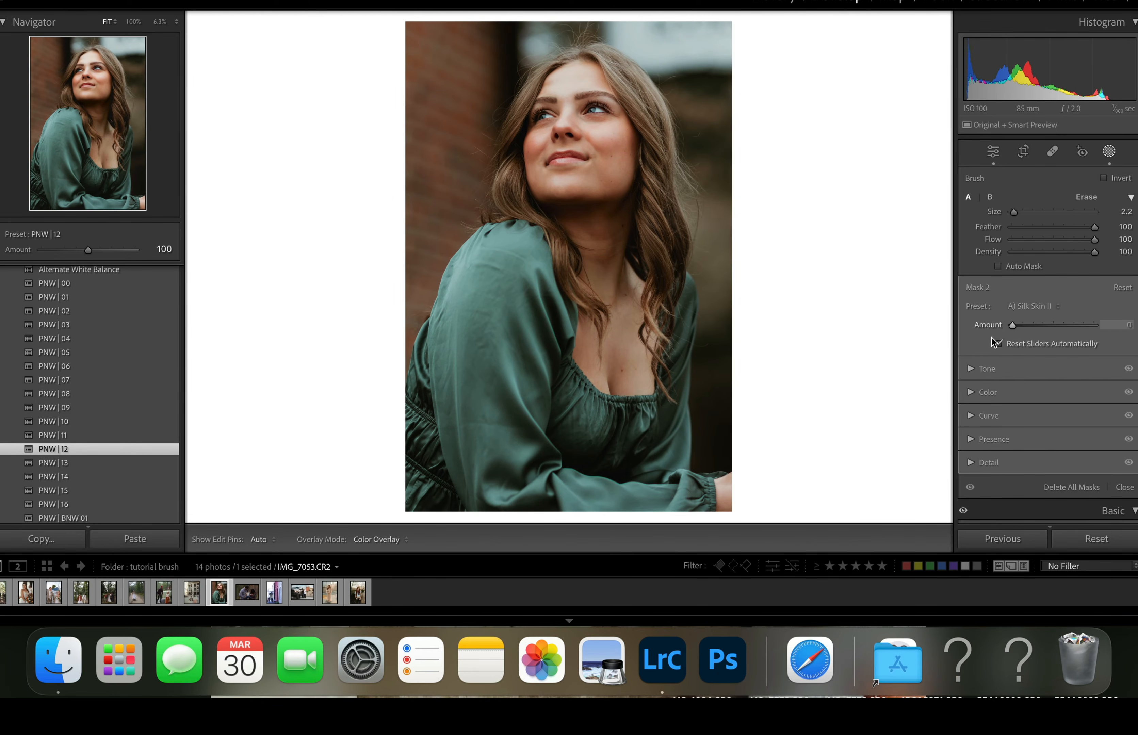
{"action": "mouse_move", "coordinate": [1044, 344]}
{"action": "left_mouse_down"}
{"action": "mouse_move", "coordinate": [1026, 343]}
{"action": "mouse_move", "coordinate": [1035, 339]}
{"action": "left_mouse_up"}
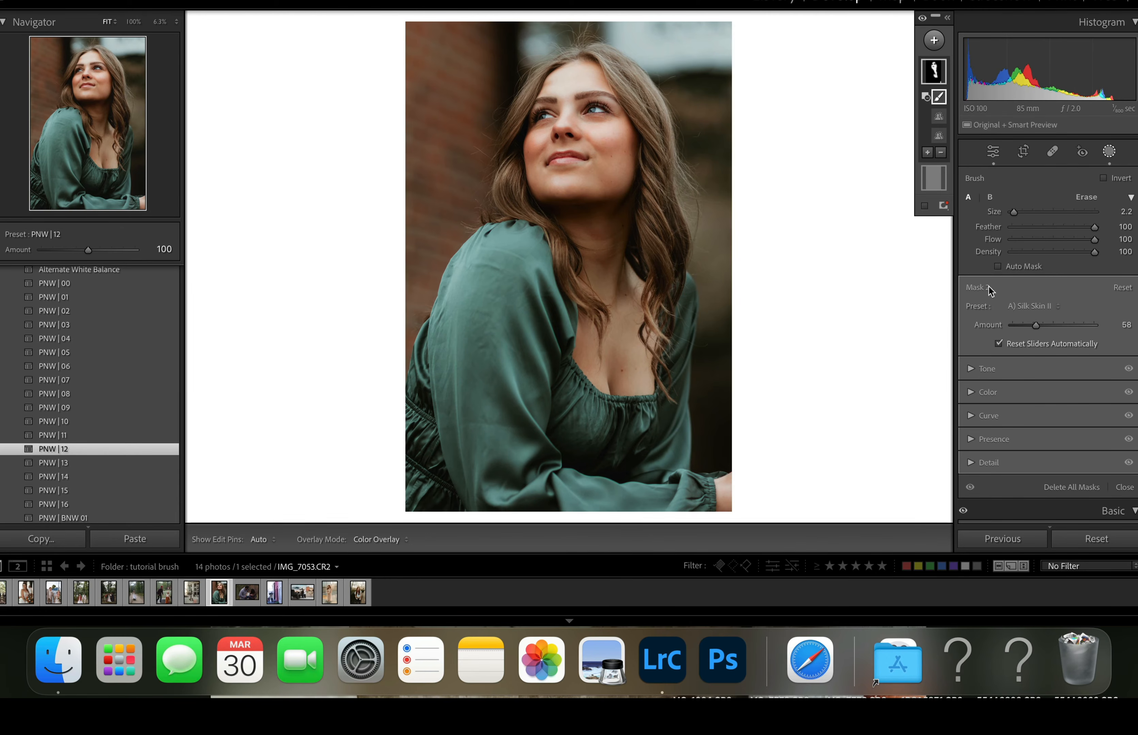
{"action": "mouse_move", "coordinate": [1041, 325]}
{"action": "left_mouse_down"}
{"action": "mouse_move", "coordinate": [994, 336]}
{"action": "mouse_move", "coordinate": [1044, 339]}
{"action": "left_mouse_up"}
- Create a new people mask covering only the woman's hair
{"action": "left_click", "coordinate": [934, 43]}
{"action": "left_click", "coordinate": [951, 123]}
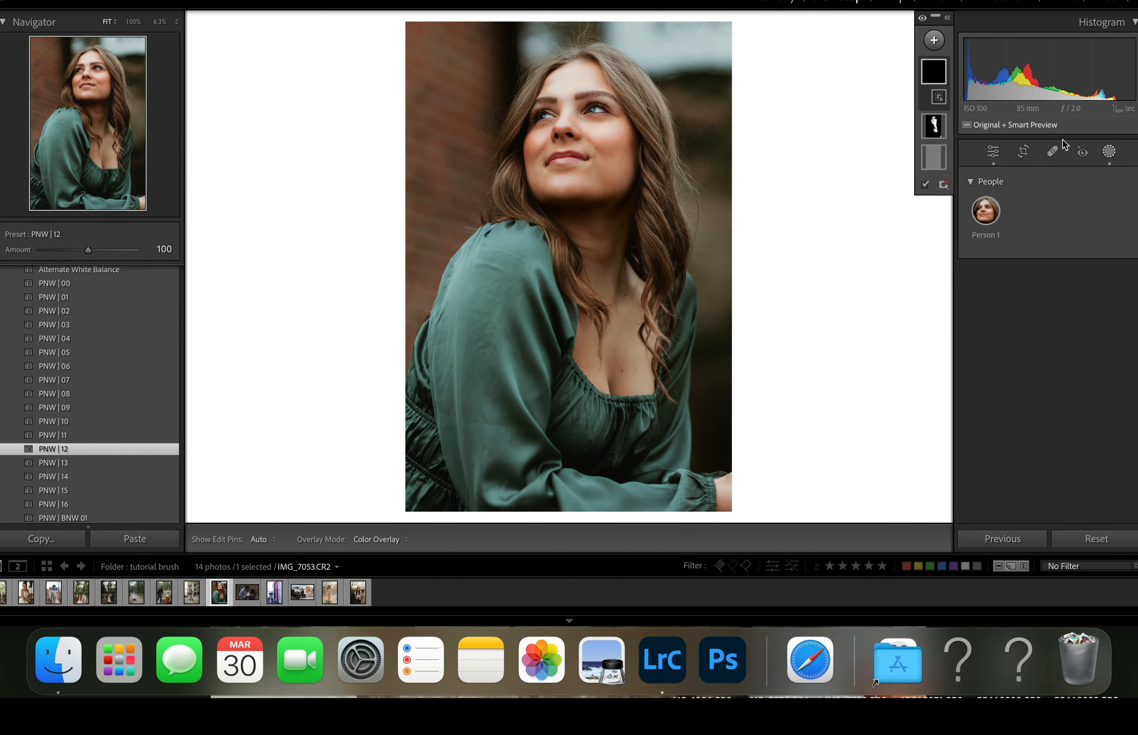
{"action": "left_click", "coordinate": [986, 216]}
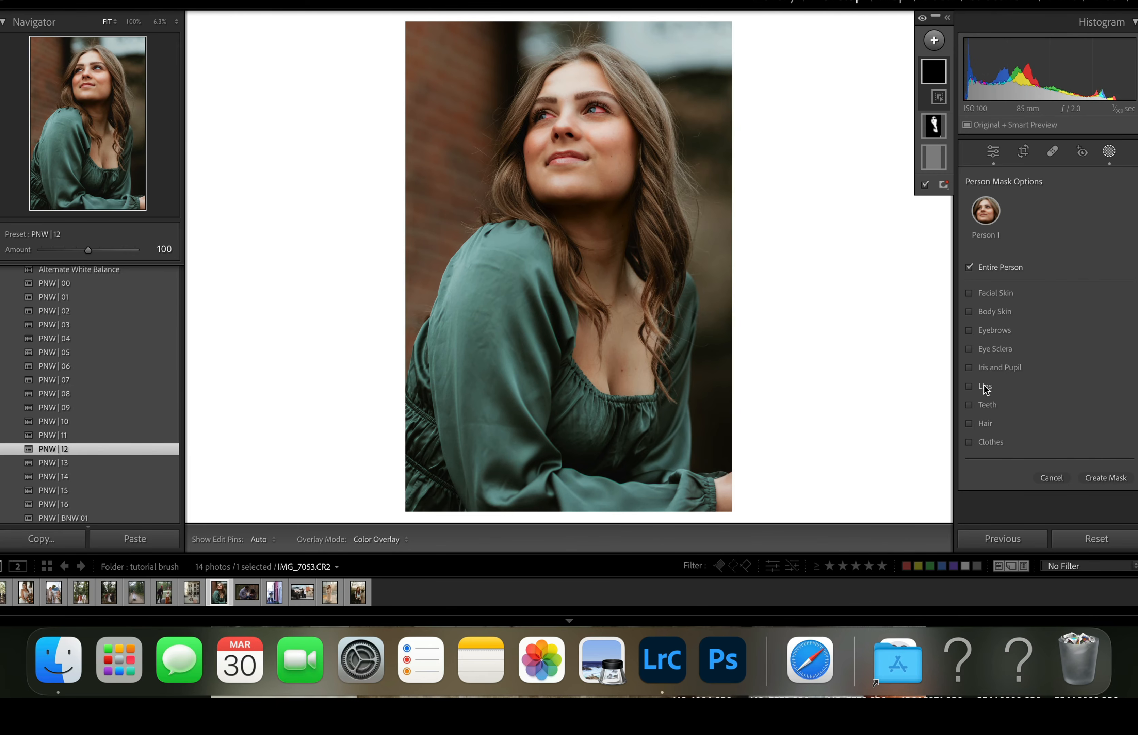
{"action": "left_click", "coordinate": [977, 423]}
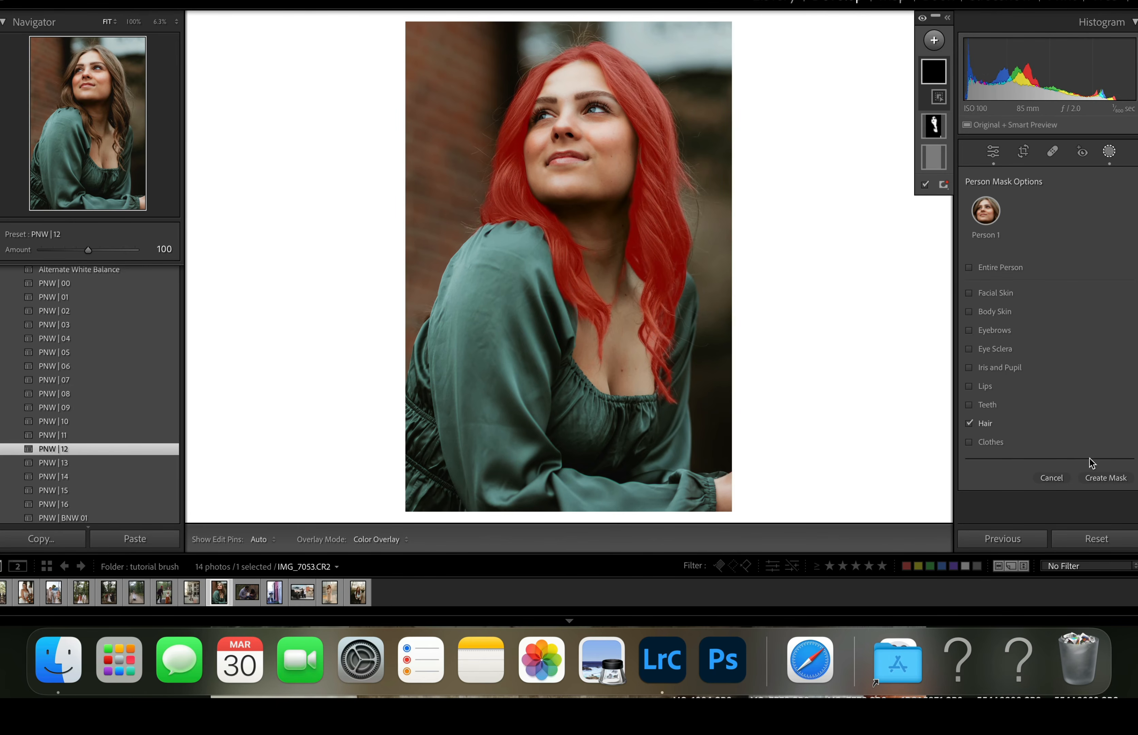
{"action": "left_click", "coordinate": [1105, 477]}
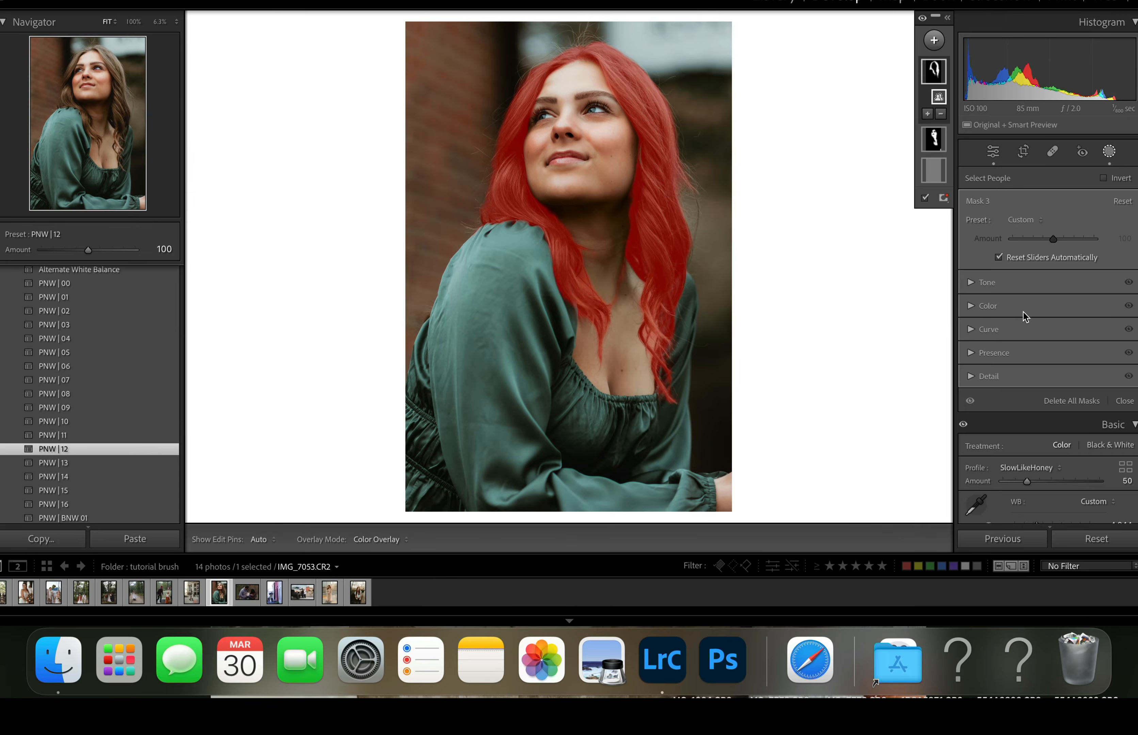
- Try the A) Dark Hair Saver preset on the hair mask without the overlay and switch it to A) Dark Hair Saver II
{"action": "left_click", "coordinate": [1029, 219]}
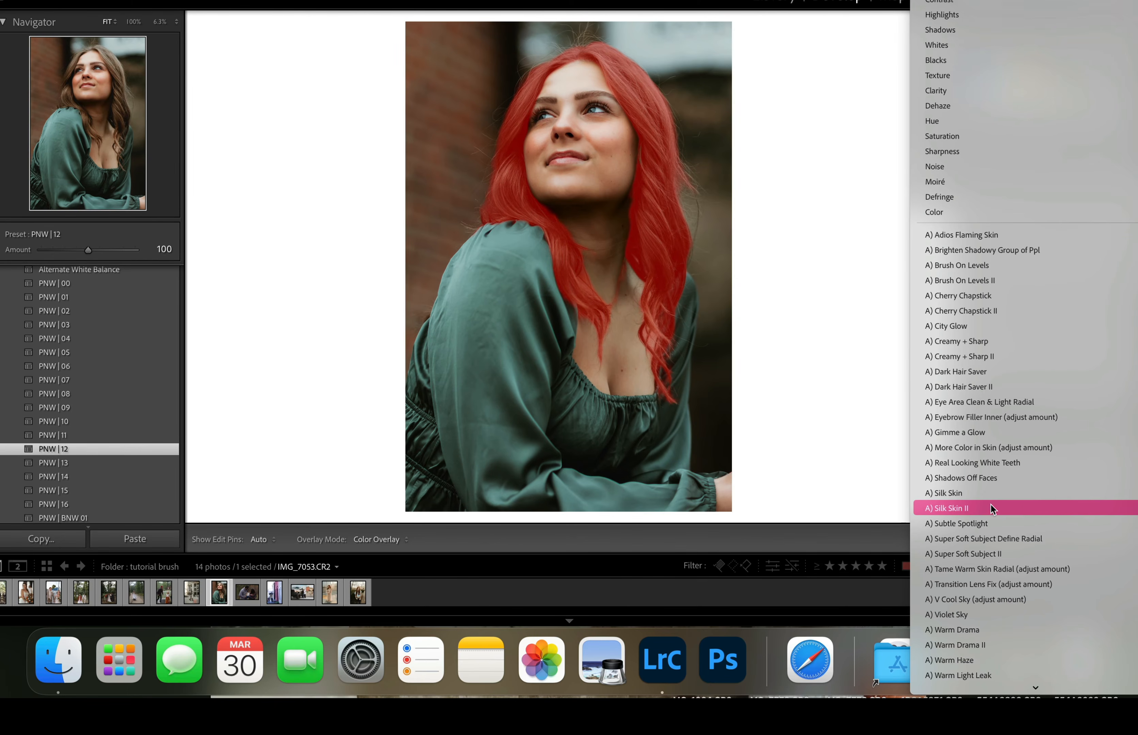
{"action": "left_click", "coordinate": [985, 371]}
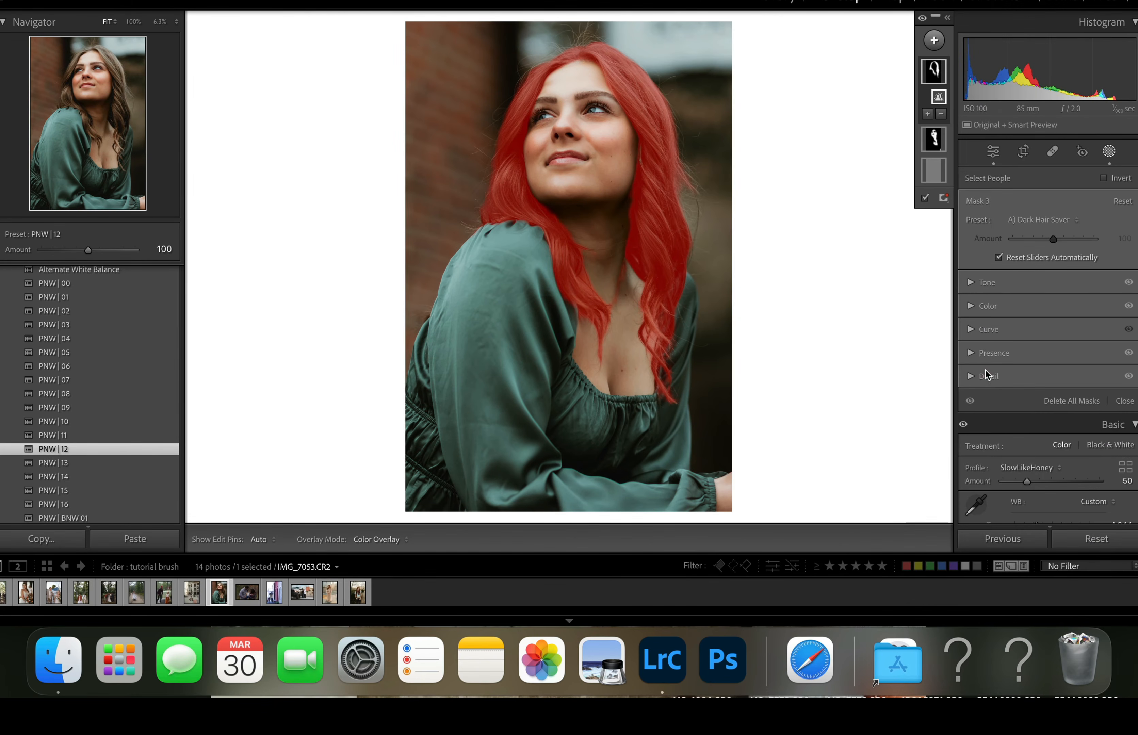
{"action": "key", "text": "o"}
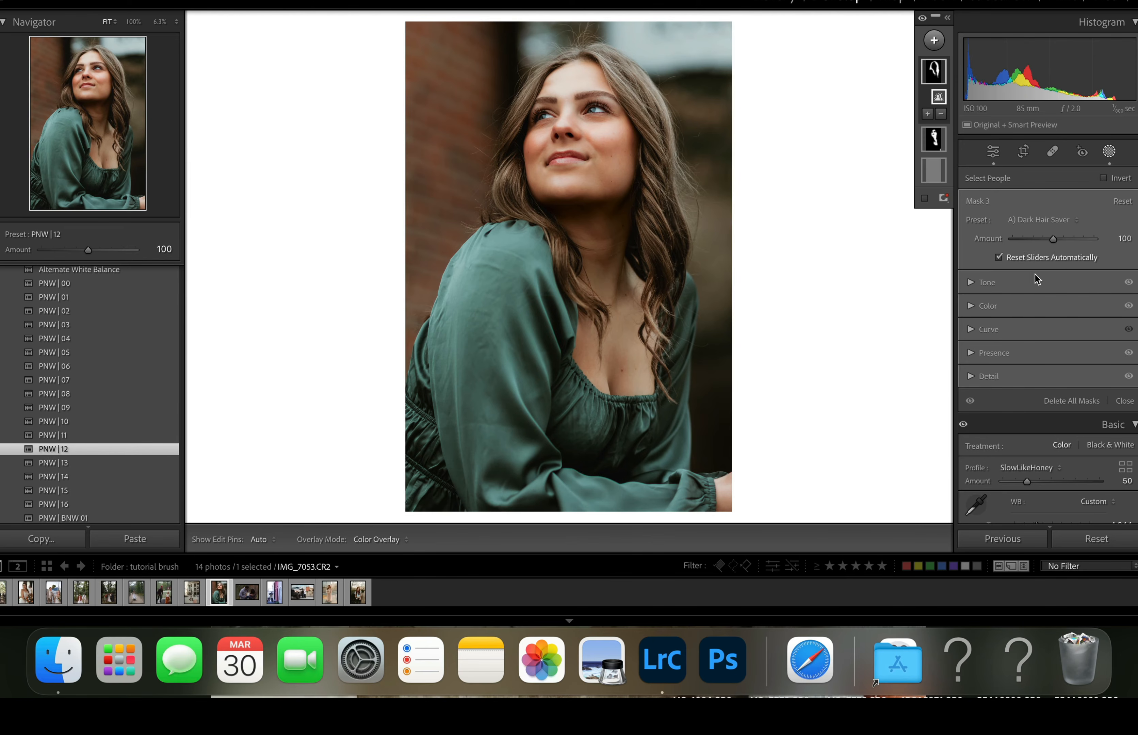
{"action": "left_click", "coordinate": [1039, 220]}
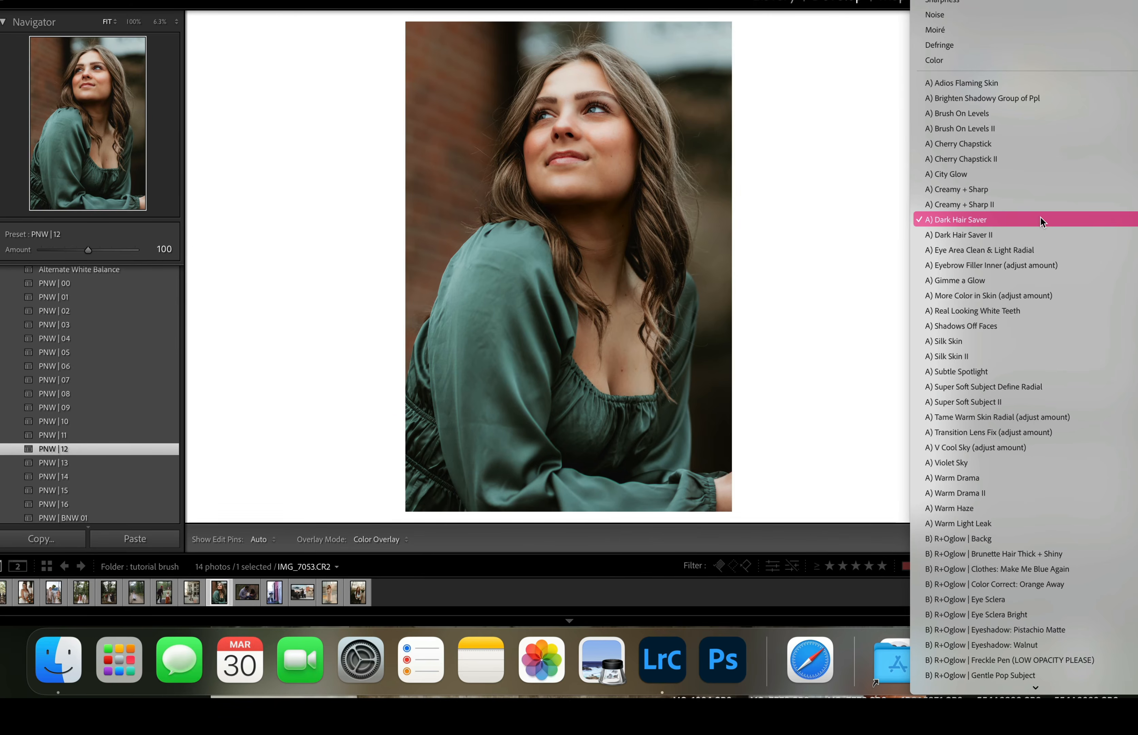
{"action": "left_click", "coordinate": [1028, 234]}
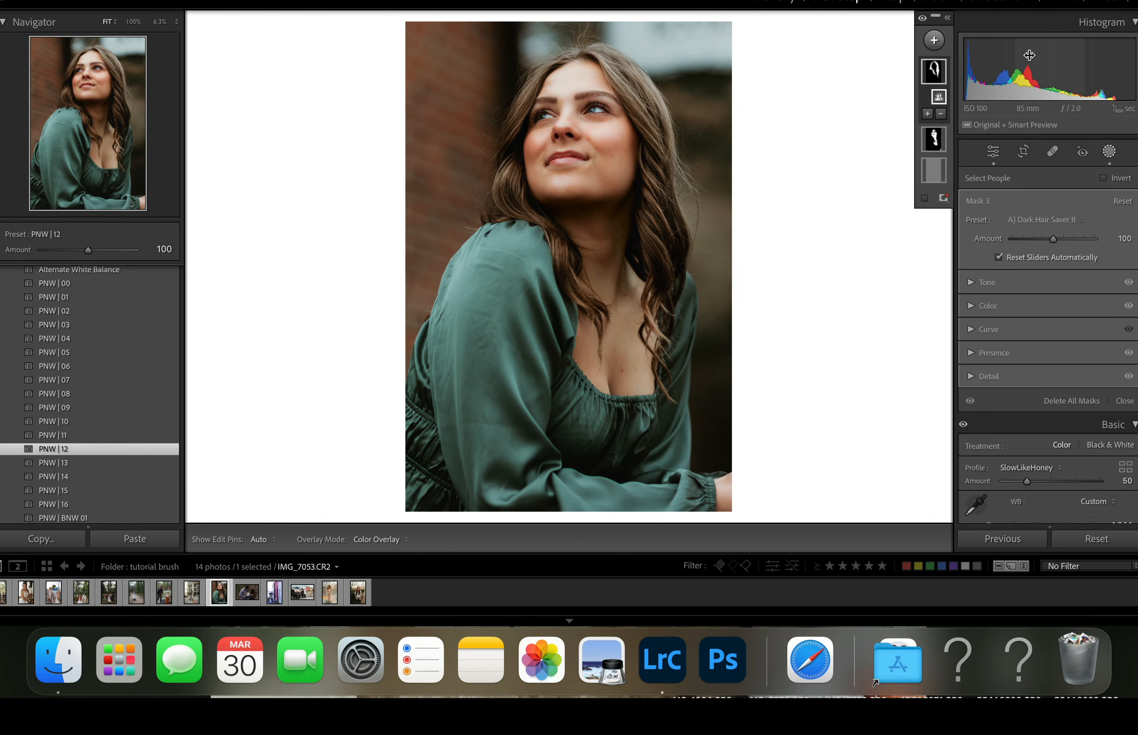
- Start a new brush mask with the A) Cherry Chapstick II preset, brush Size 1.2 and Density 49
{"action": "left_click", "coordinate": [934, 40]}
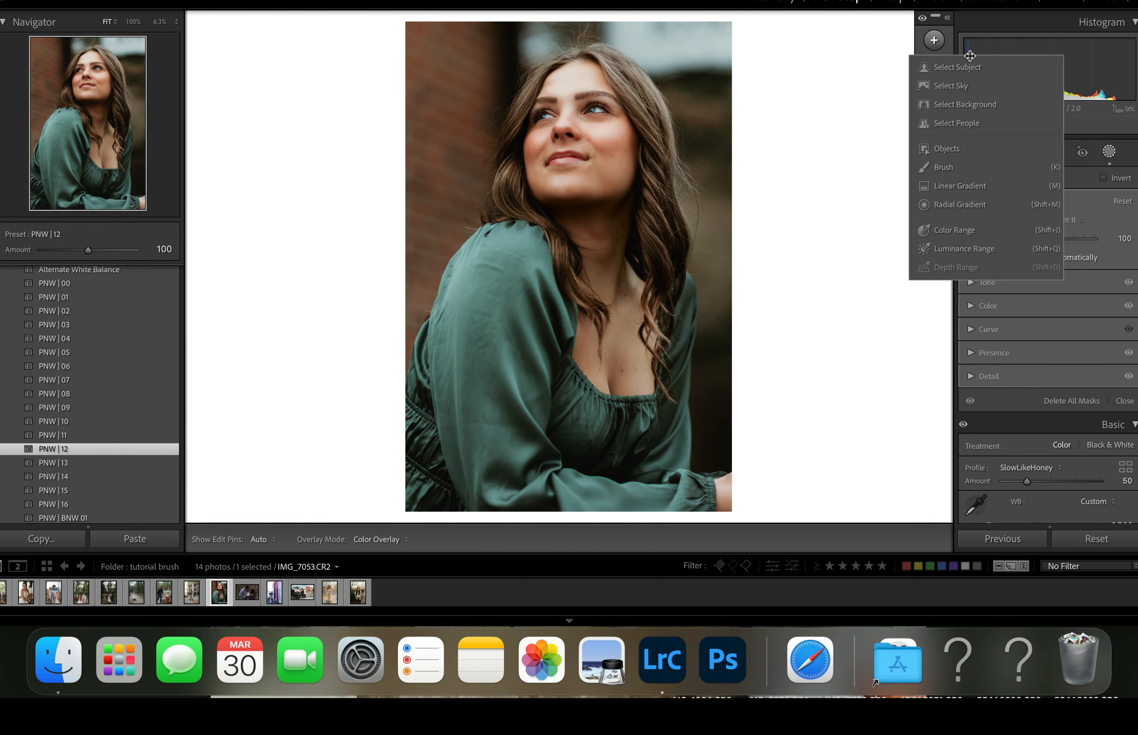
{"action": "left_click", "coordinate": [943, 167]}
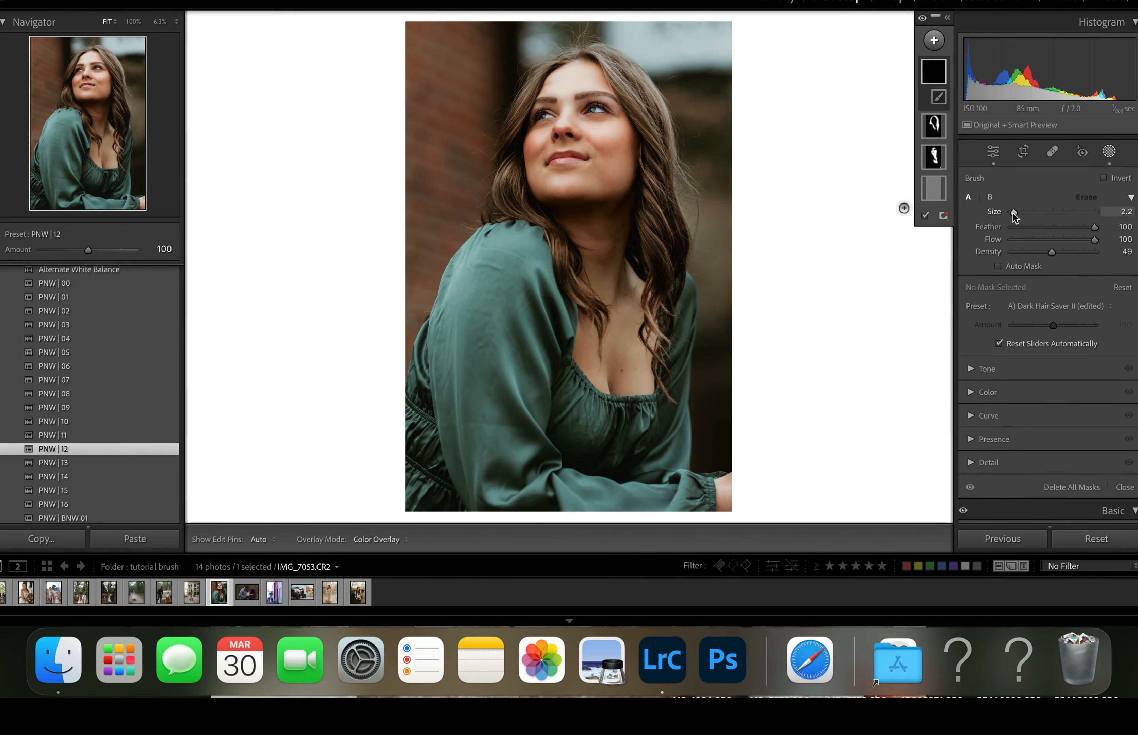
{"action": "left_click", "coordinate": [1033, 306]}
{"action": "scroll", "coordinate": [1026, 497], "scroll_direction": "down", "scroll_amount": 4}
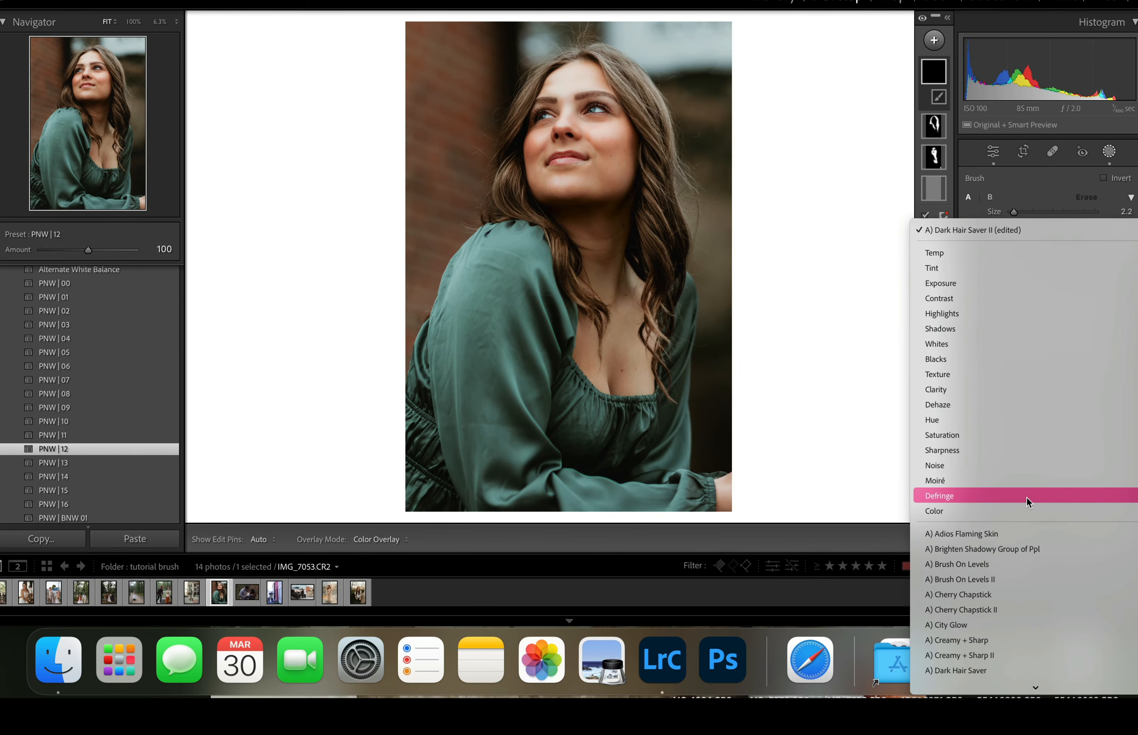
{"action": "scroll", "coordinate": [1023, 499], "scroll_direction": "down", "scroll_amount": 2}
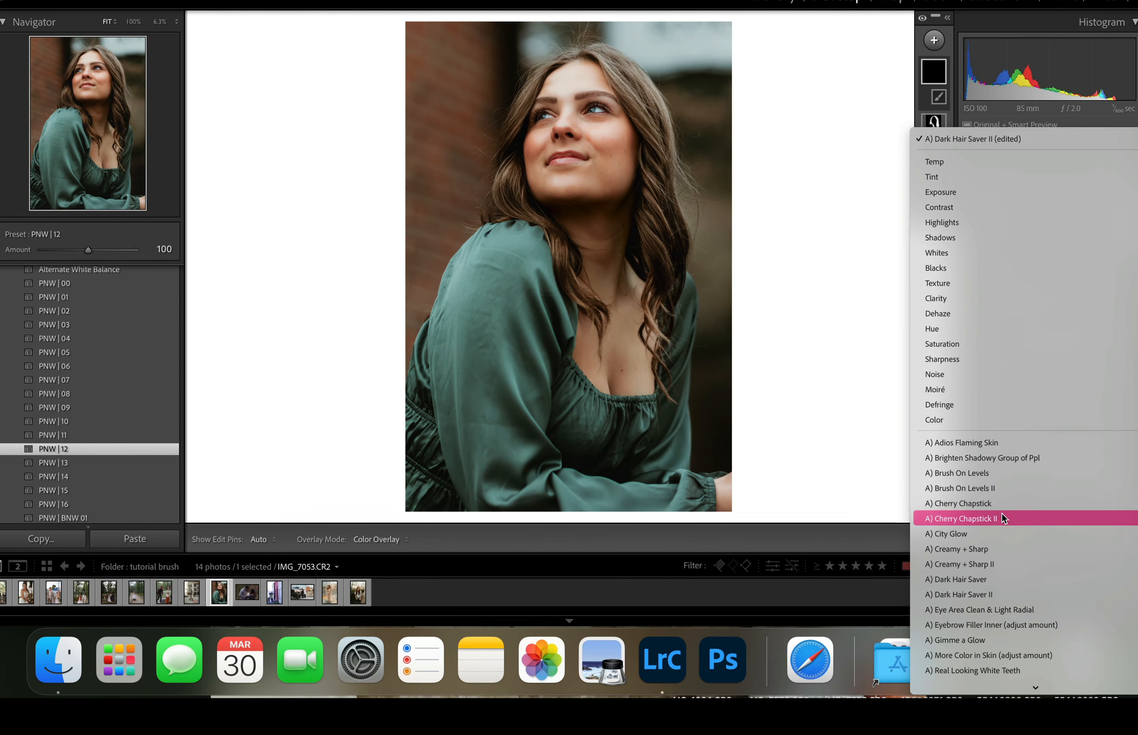
{"action": "left_click", "coordinate": [1009, 518]}
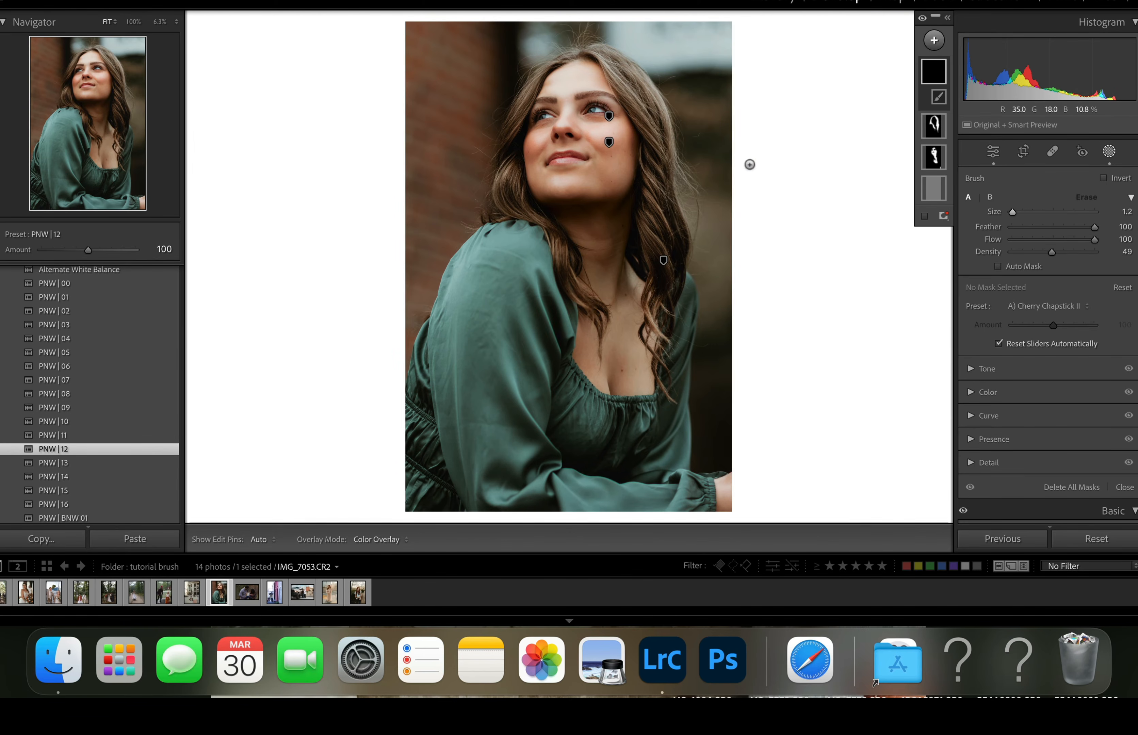
- Paint the Cherry Chapstick II color over the woman's lips with edit pins hidden, undoing the unwanted stroke
{"action": "key", "text": "h"}
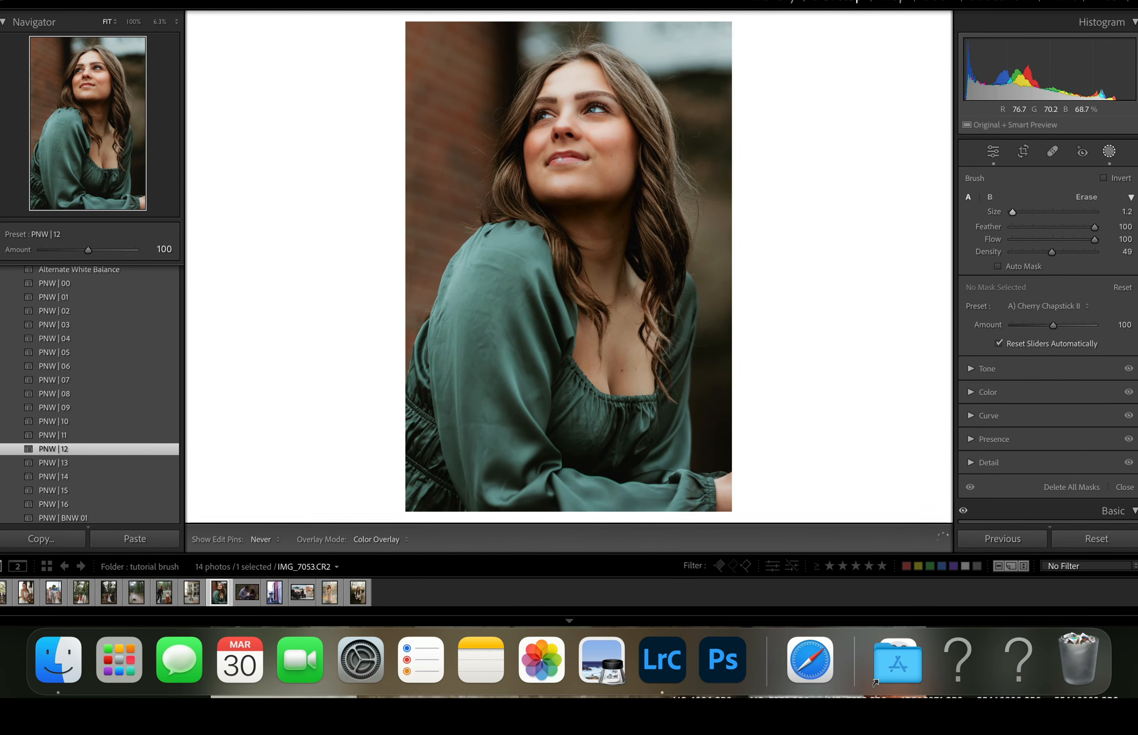
{"action": "left_click_drag", "start_coordinate": [561, 161], "coordinate": [577, 157]}
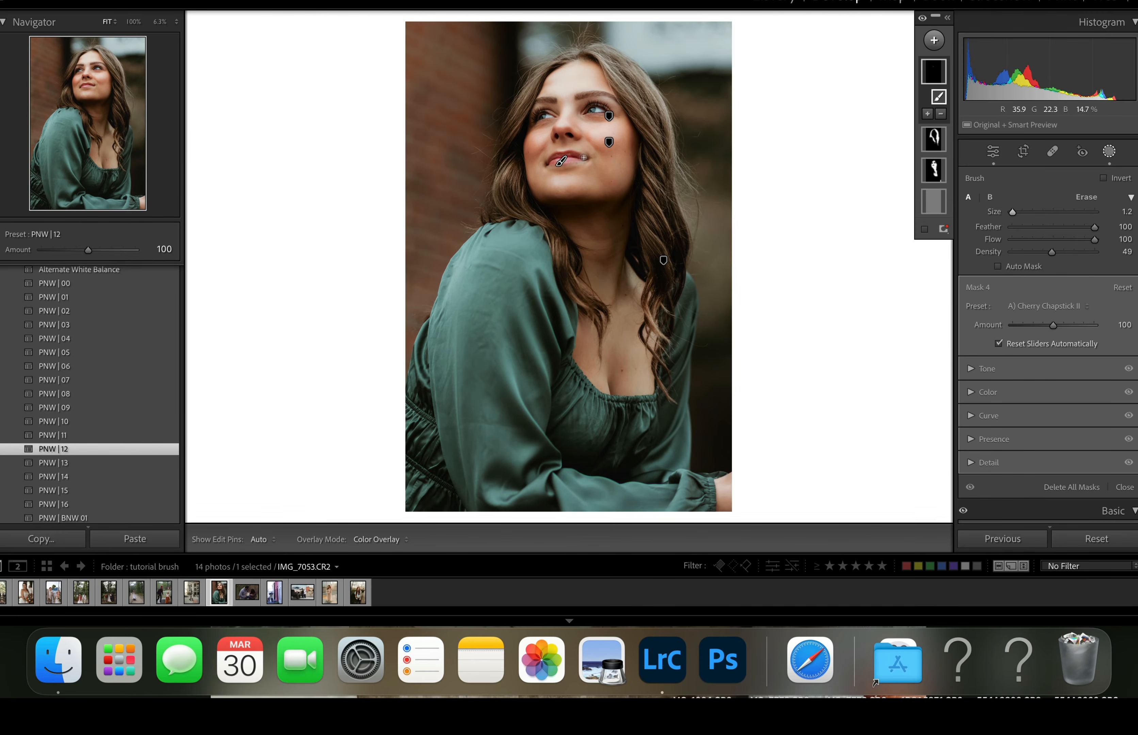
{"action": "key", "text": "h"}
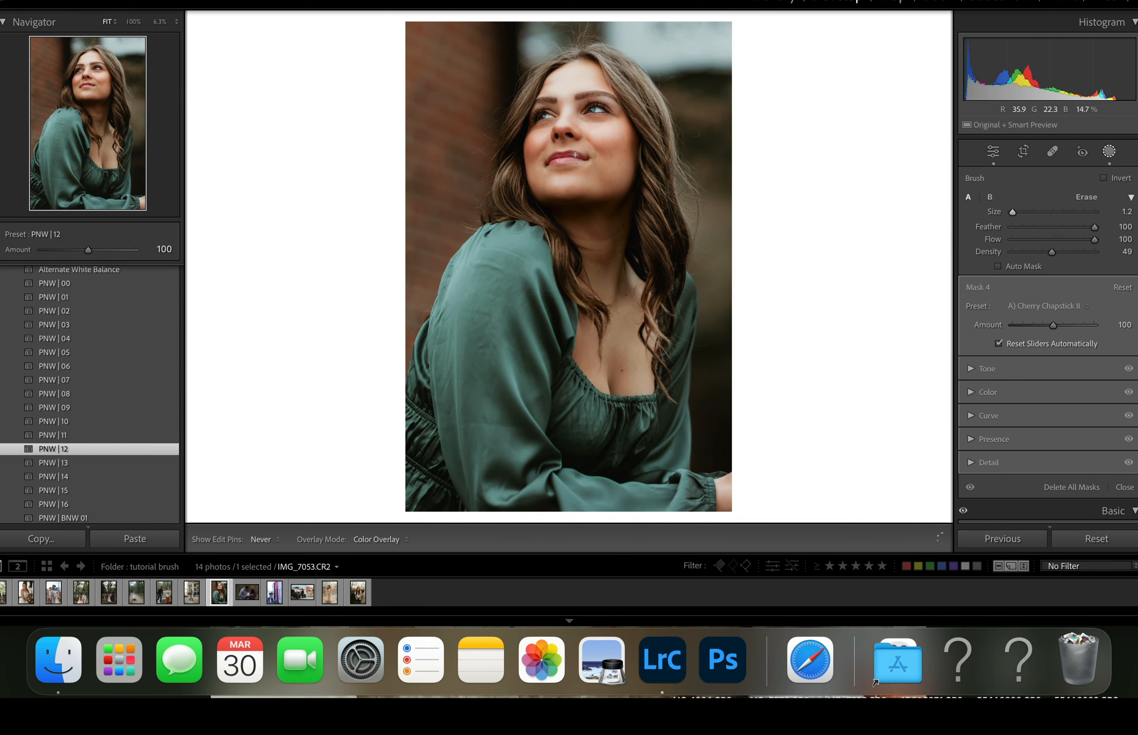
{"action": "key", "text": "h"}
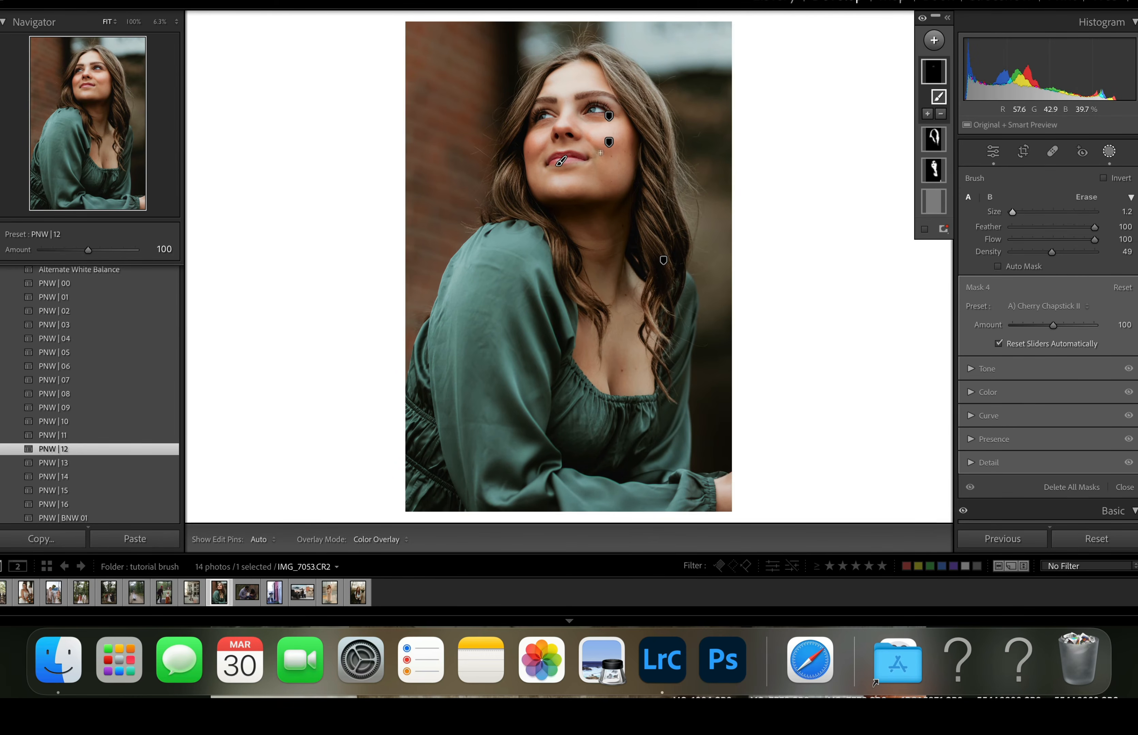
{"action": "key", "text": "super+z"}
{"action": "key", "text": "h"}
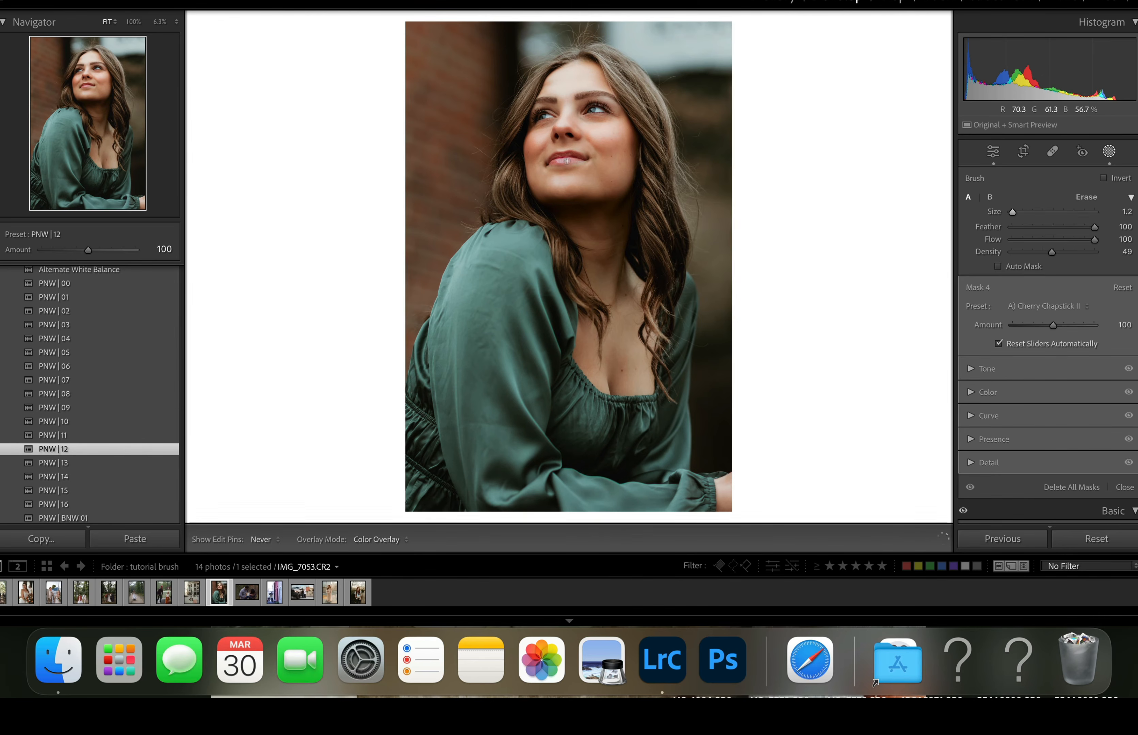
{"action": "key", "text": "h"}
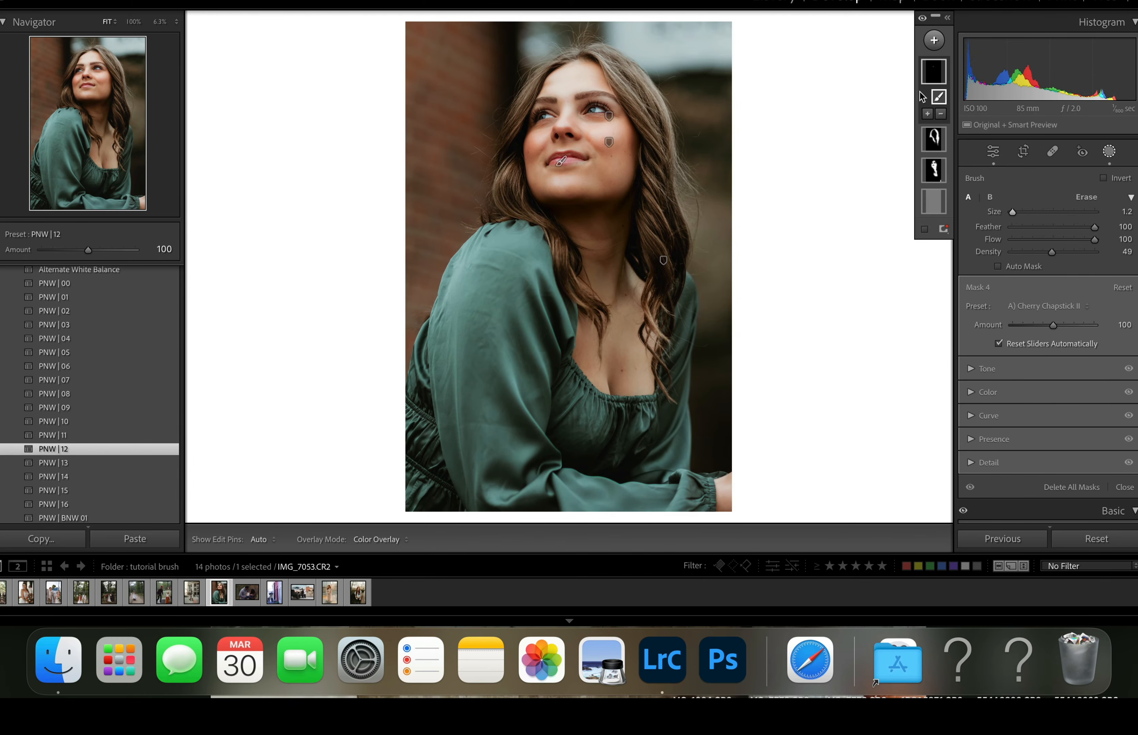
- Add a second brush with Size 4.2 and Density 25 to the lip mask and paint blush on both cheeks
{"action": "left_click", "coordinate": [927, 115]}
{"action": "left_click", "coordinate": [922, 247]}
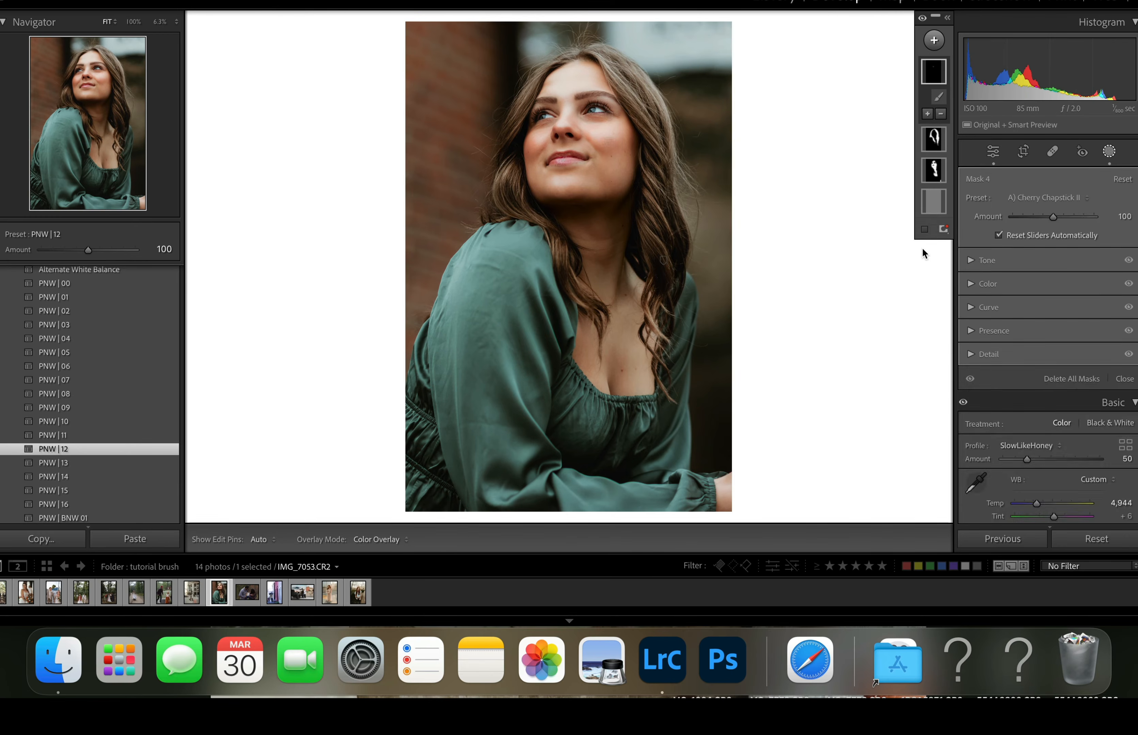
{"action": "left_click_drag", "start_coordinate": [1012, 211], "coordinate": [1033, 255]}
{"action": "key", "text": "h"}
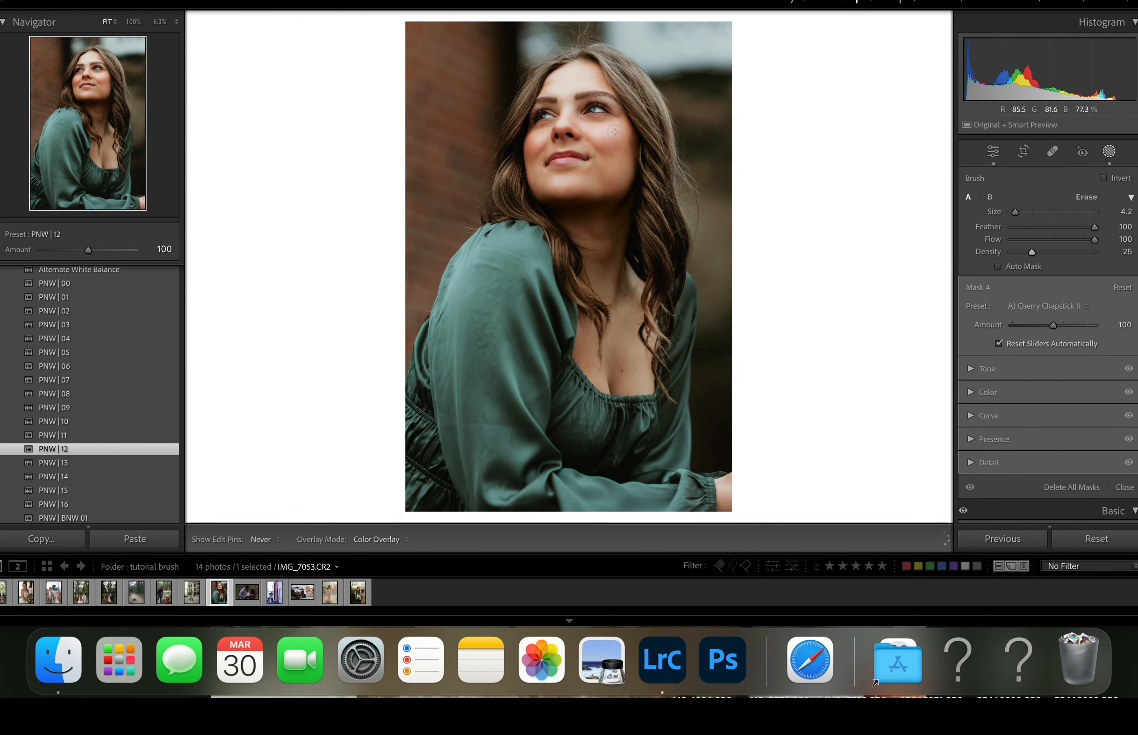
{"action": "key", "text": "h"}
{"action": "key", "text": "h"}
{"action": "key", "text": "h"}
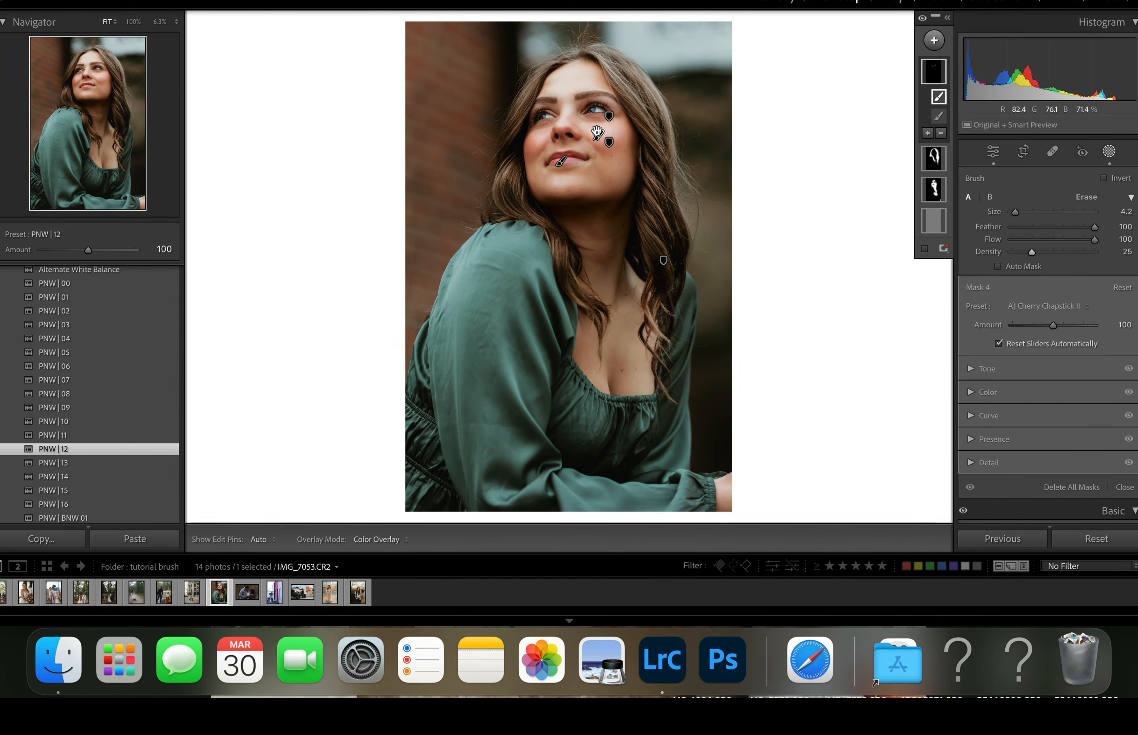
{"action": "left_click_drag", "start_coordinate": [594, 134], "coordinate": [592, 130]}
{"action": "key", "text": "h"}
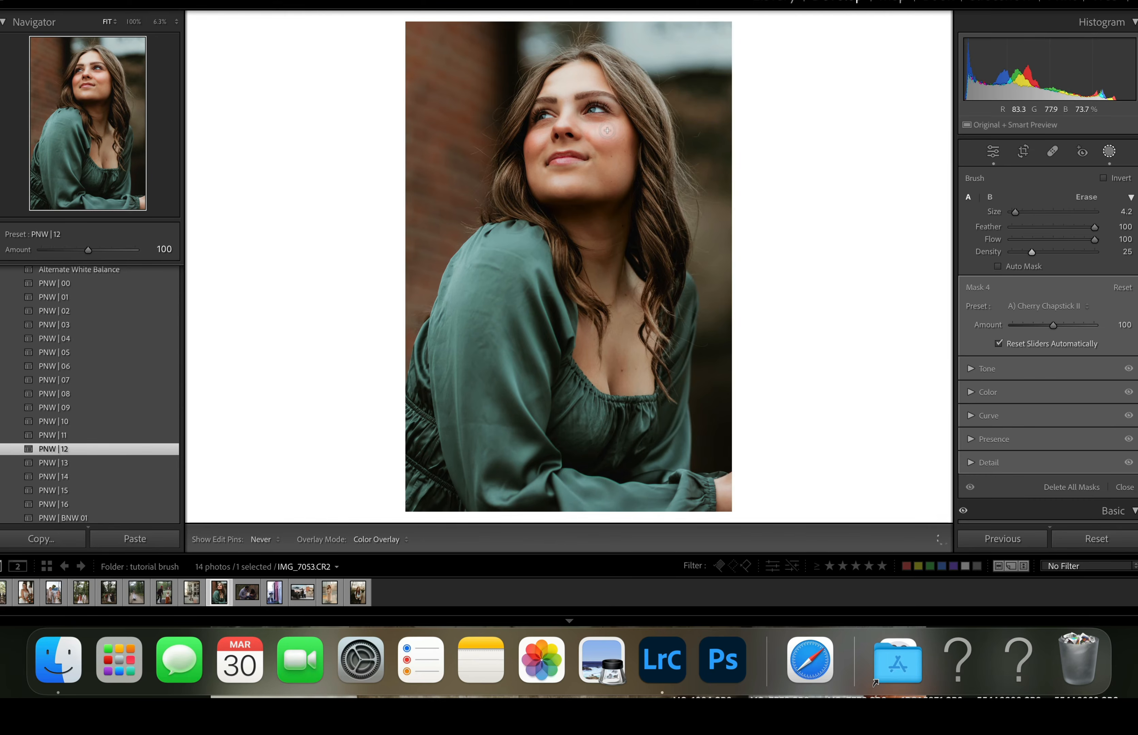
{"action": "key", "text": "h"}
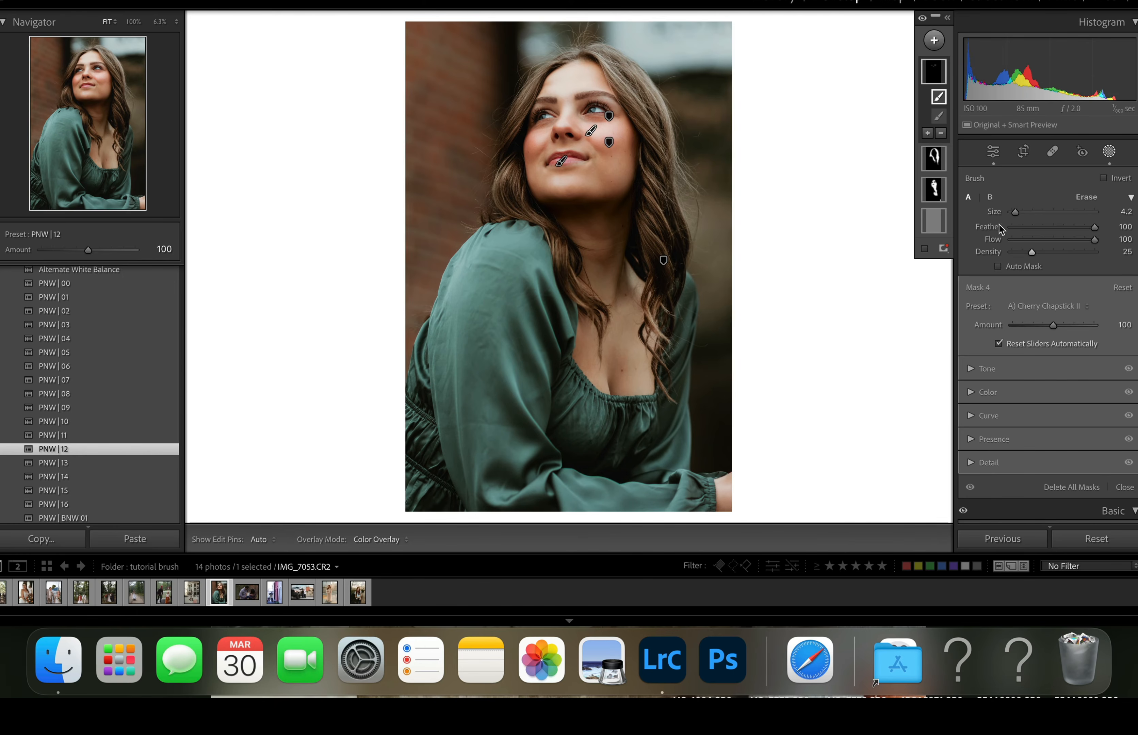
- Create a single people mask covering the woman's eye sclera plus iris and pupil
{"action": "left_click", "coordinate": [933, 40]}
{"action": "left_click", "coordinate": [944, 123]}
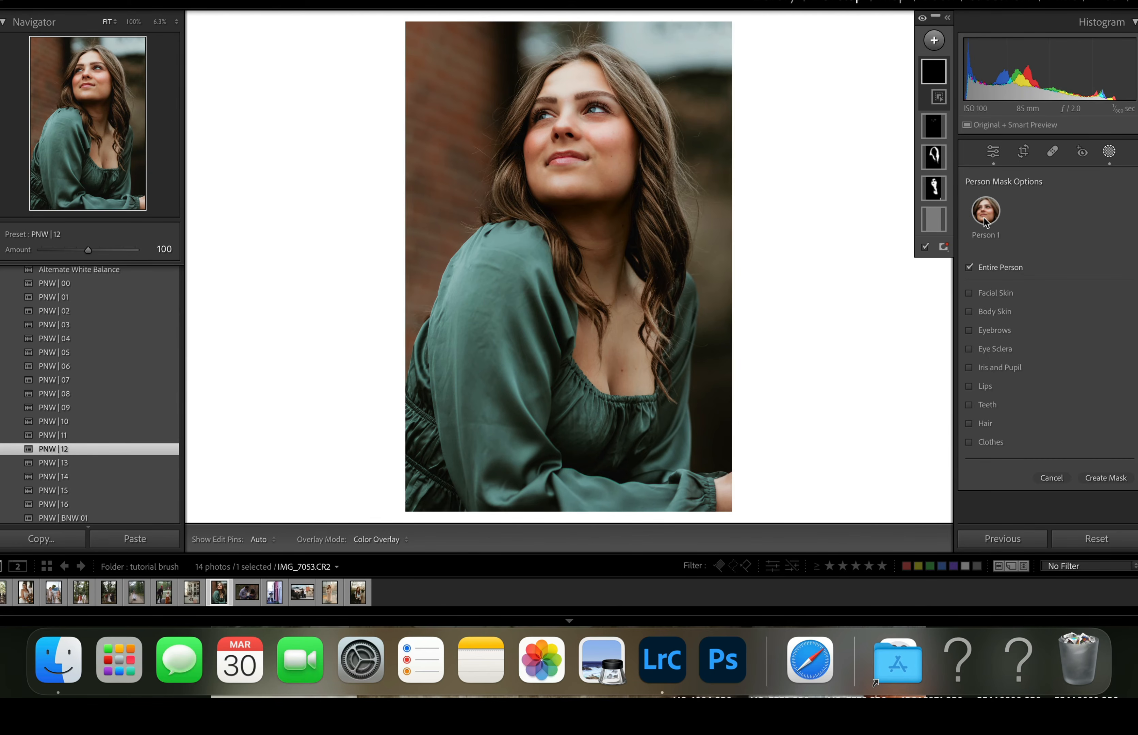
{"action": "left_click", "coordinate": [983, 349]}
{"action": "left_click", "coordinate": [996, 368]}
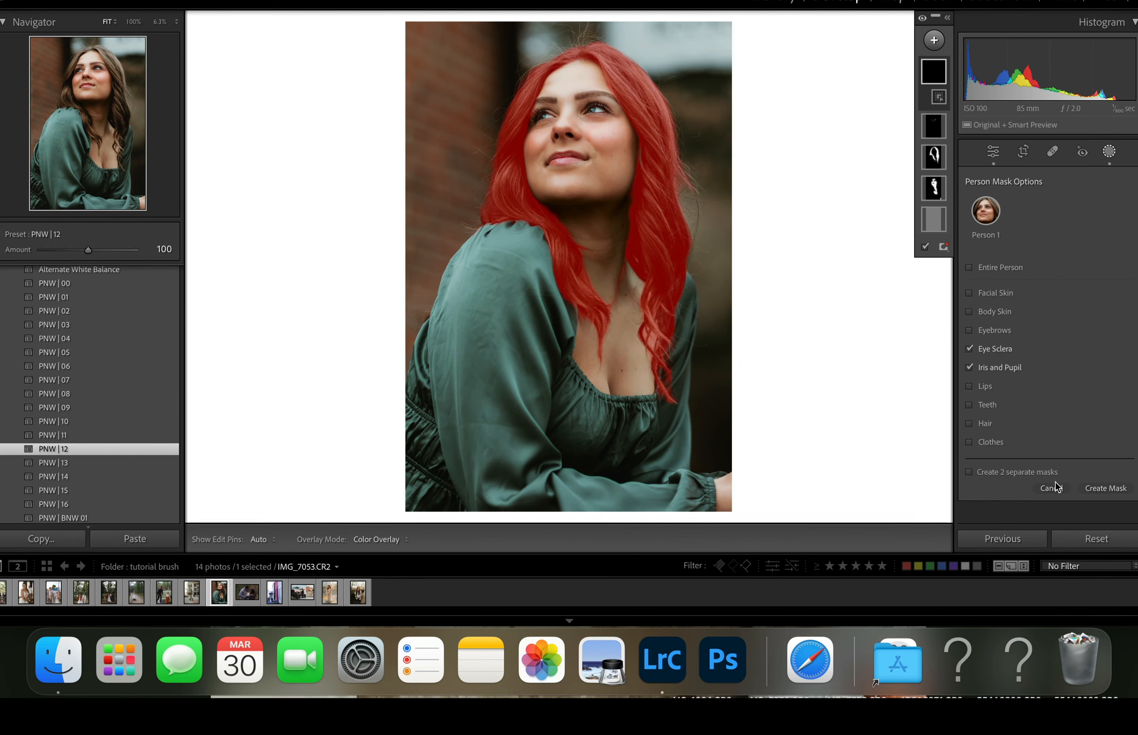
{"action": "left_click", "coordinate": [1113, 491]}
- Apply the A) Eye Area Clean & Light Radial preset to the eye mask and fine-tune its amount
{"action": "left_click", "coordinate": [1021, 220]}
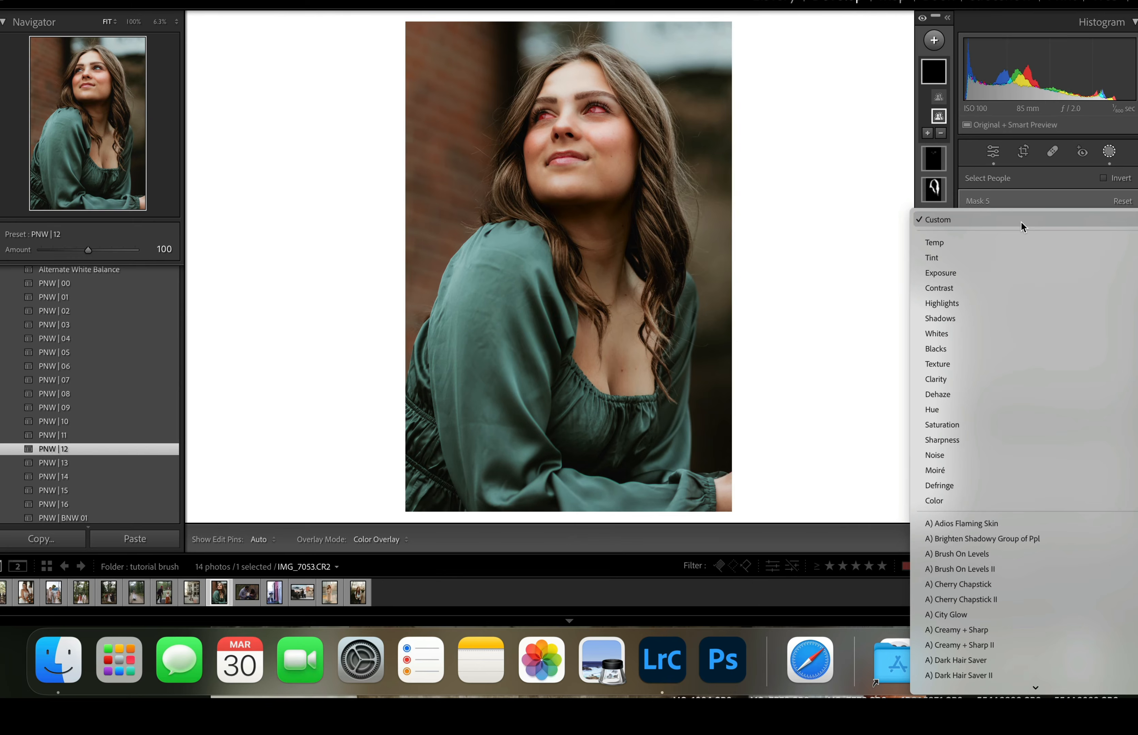
{"action": "scroll", "coordinate": [959, 518], "scroll_direction": "down", "scroll_amount": 1}
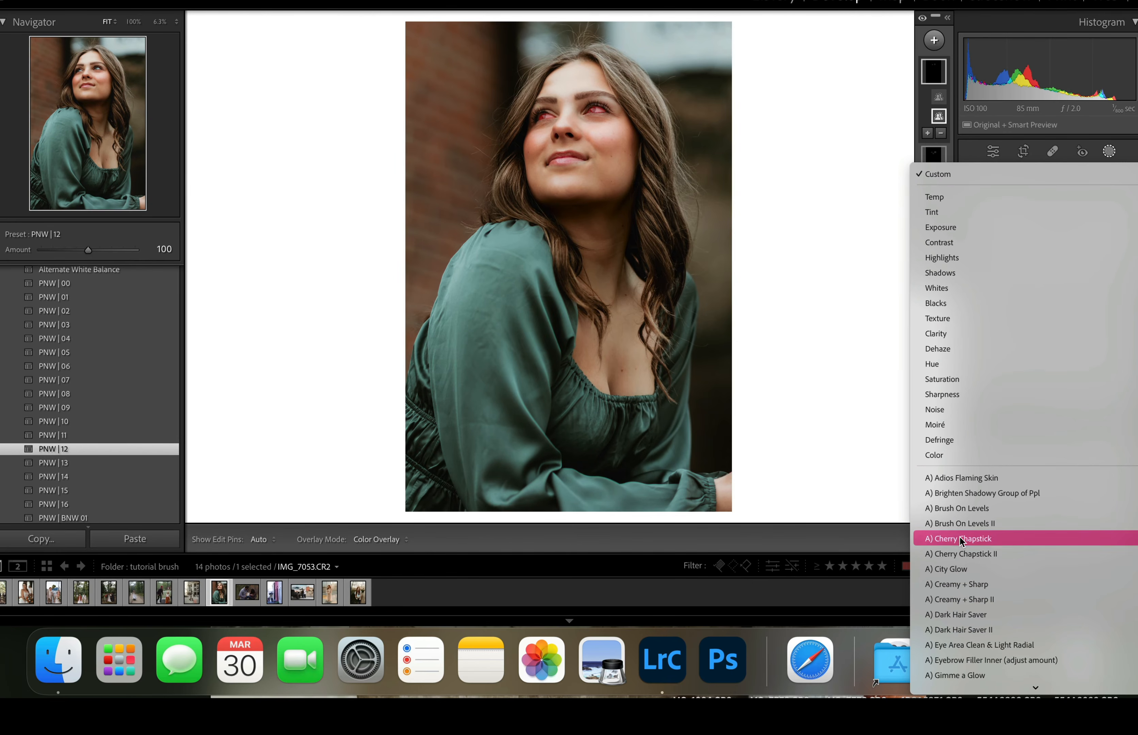
{"action": "left_click", "coordinate": [958, 649]}
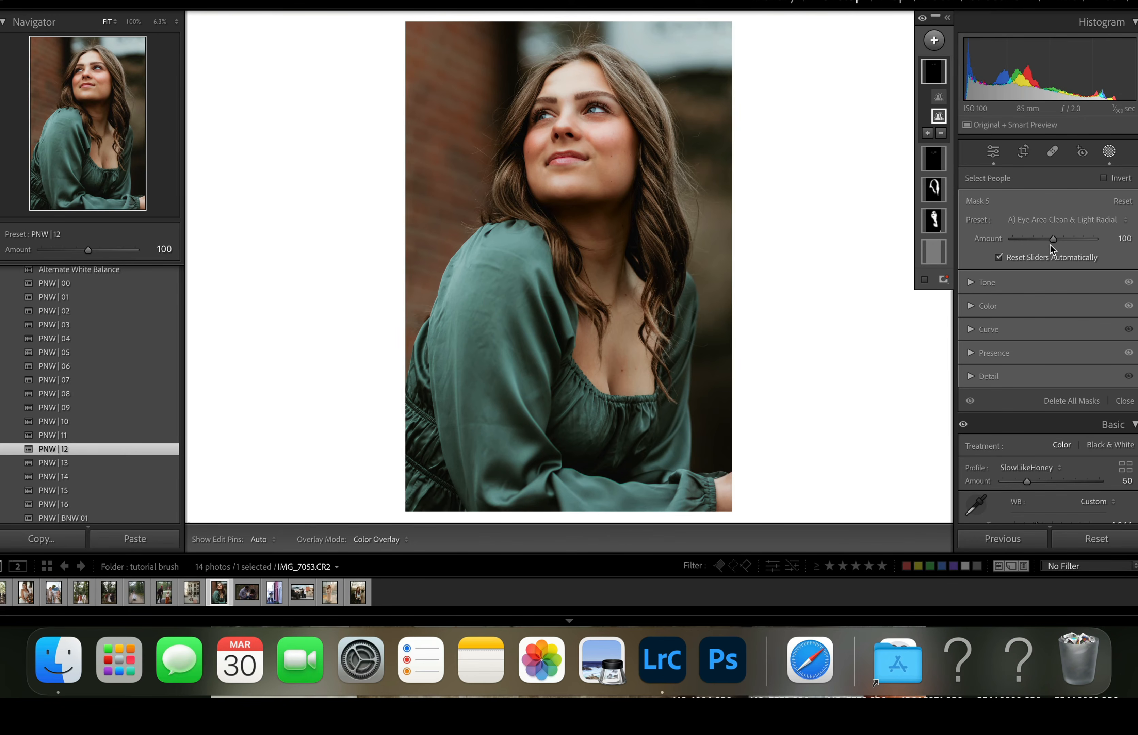
{"action": "left_click_drag", "start_coordinate": [1050, 245], "coordinate": [1047, 240]}
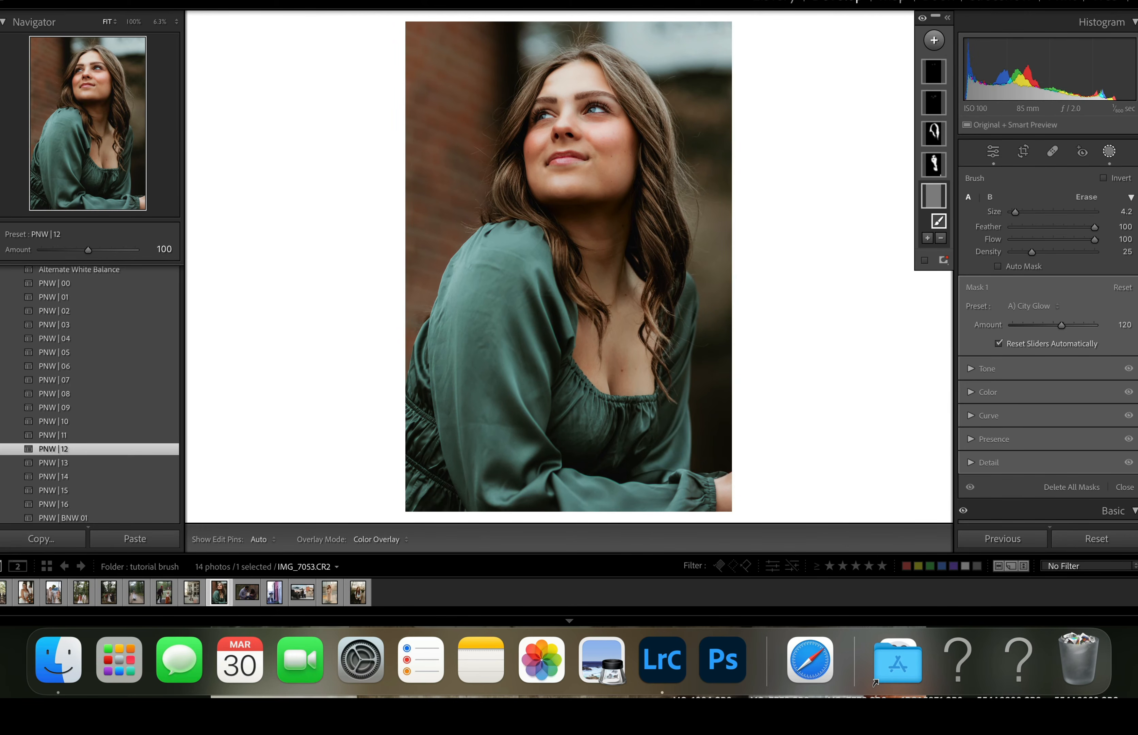
- Compare the finished portrait side by side before and after, and open the family photo IMG_1474.CR2
{"action": "left_click", "coordinate": [1109, 153]}
{"action": "left_click", "coordinate": [270, 539]}
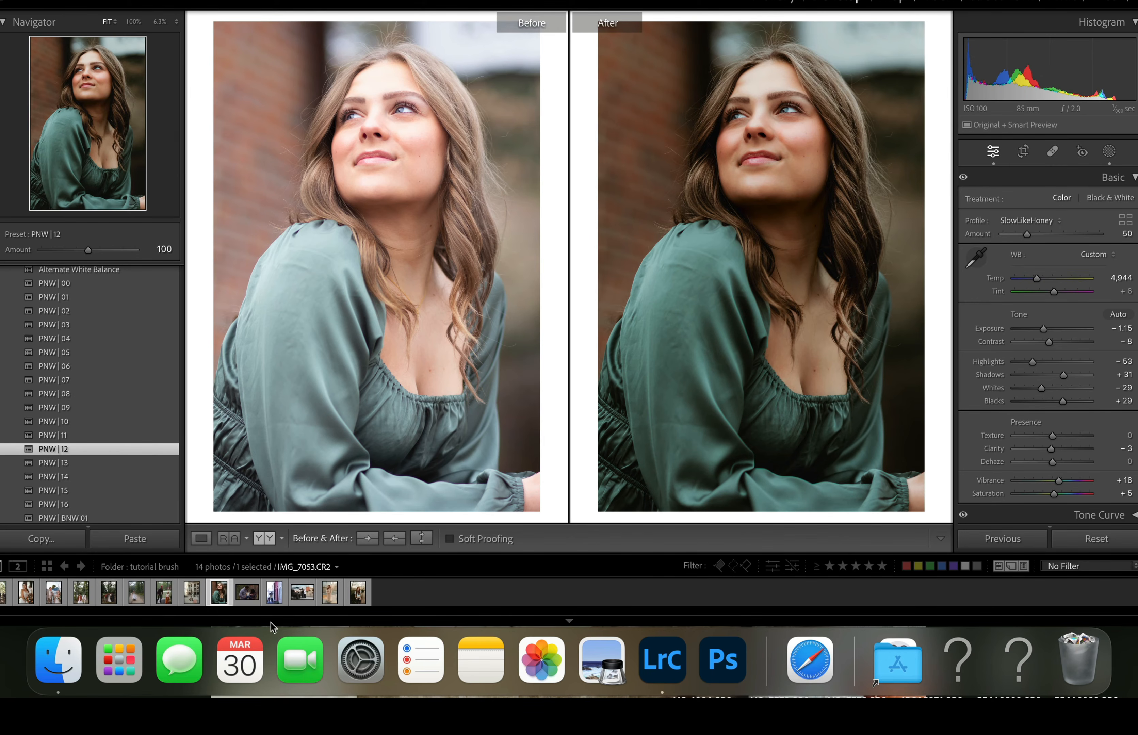
{"action": "left_click", "coordinate": [251, 597]}
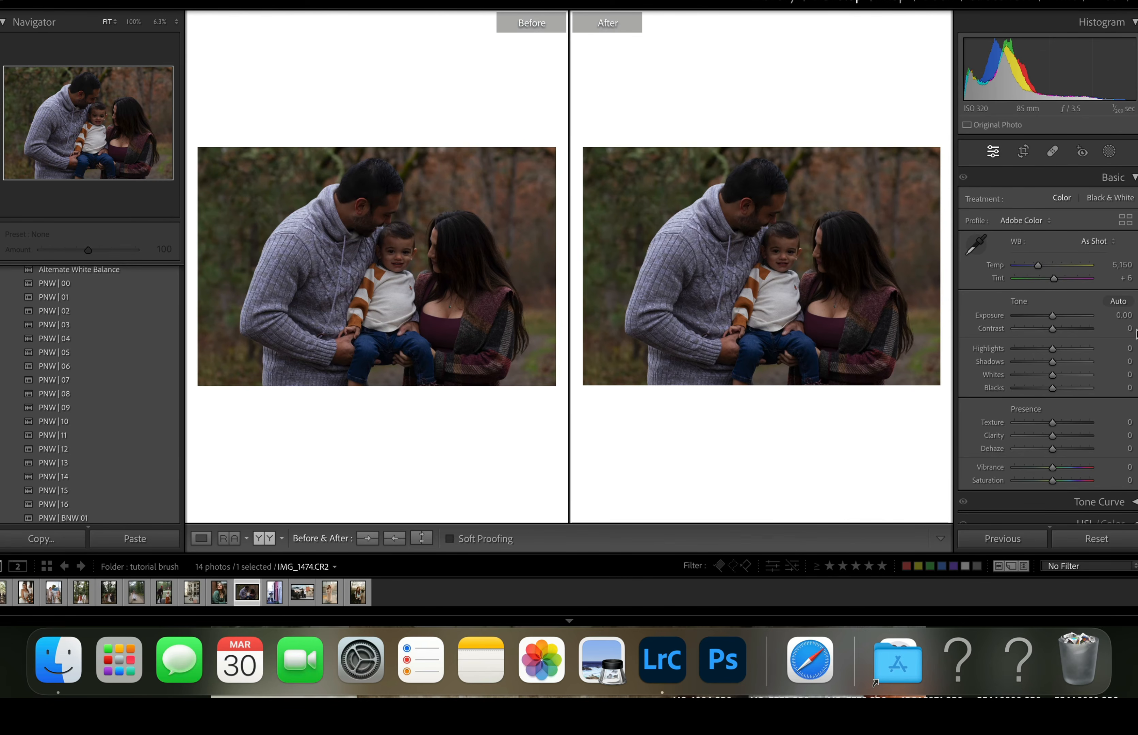
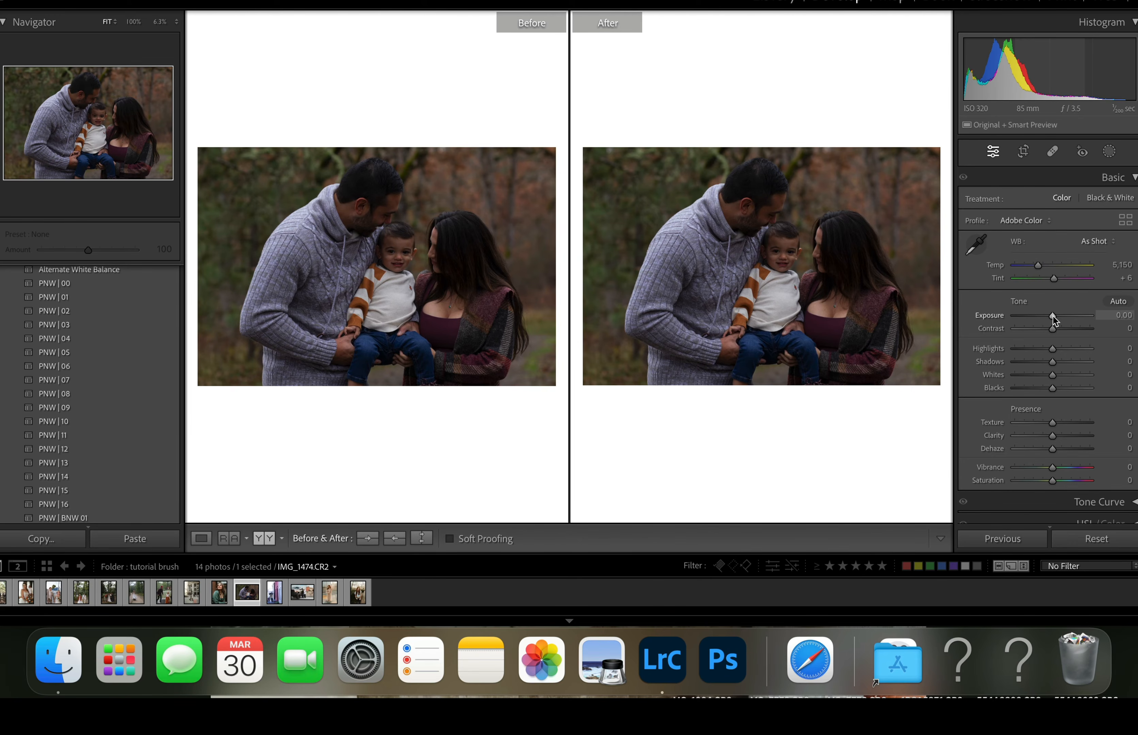
- Set the family photo's Exposure to +0.80, Tint to 0 and Temp to 5,014
{"action": "left_click_drag", "start_coordinate": [1054, 316], "coordinate": [1058, 317]}
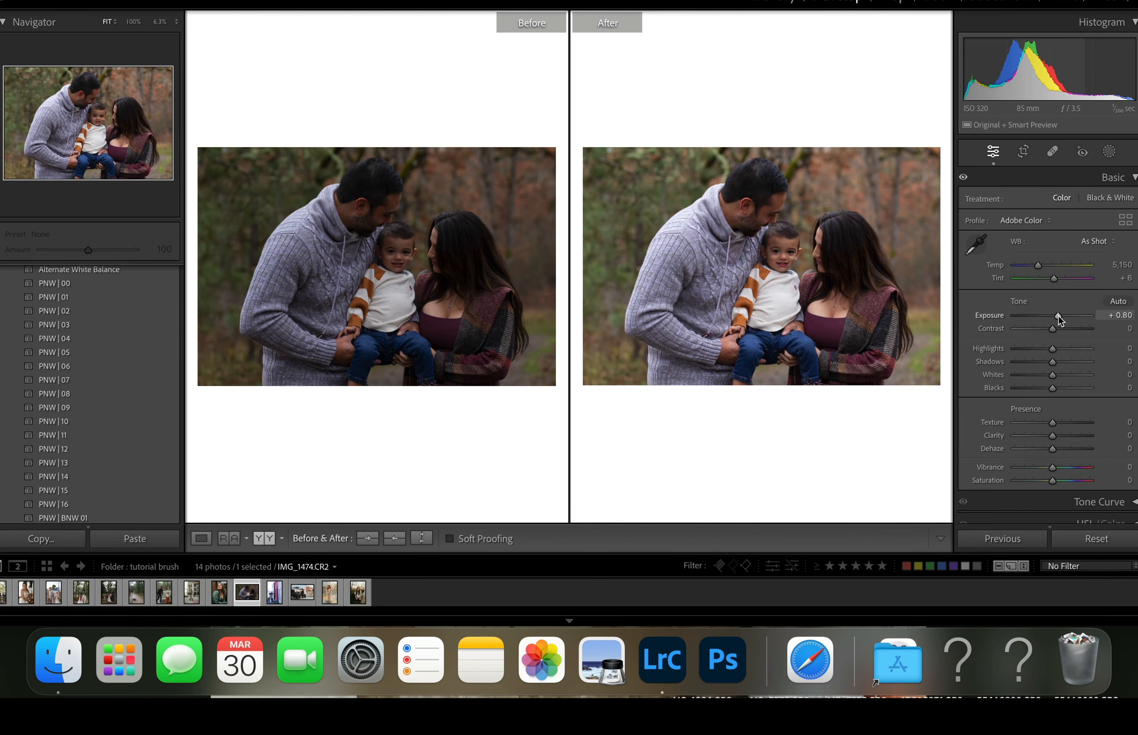
{"action": "left_click_drag", "start_coordinate": [1058, 316], "coordinate": [1053, 280]}
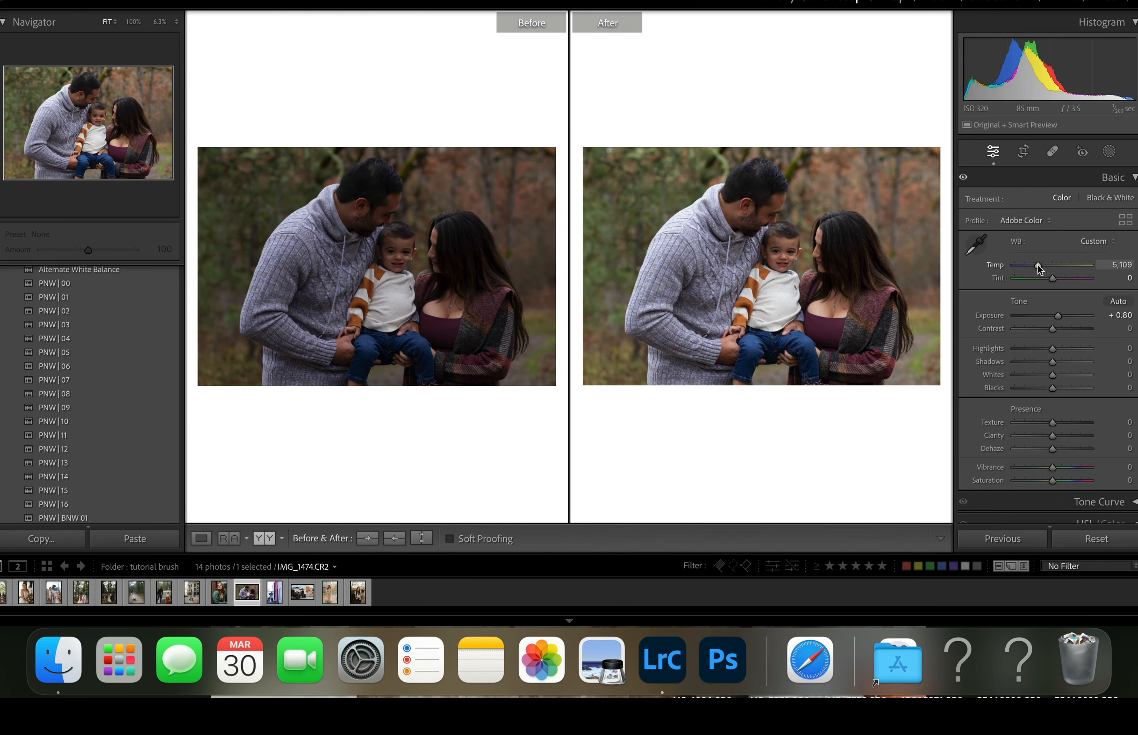
{"action": "left_click_drag", "start_coordinate": [1039, 269], "coordinate": [1039, 269]}
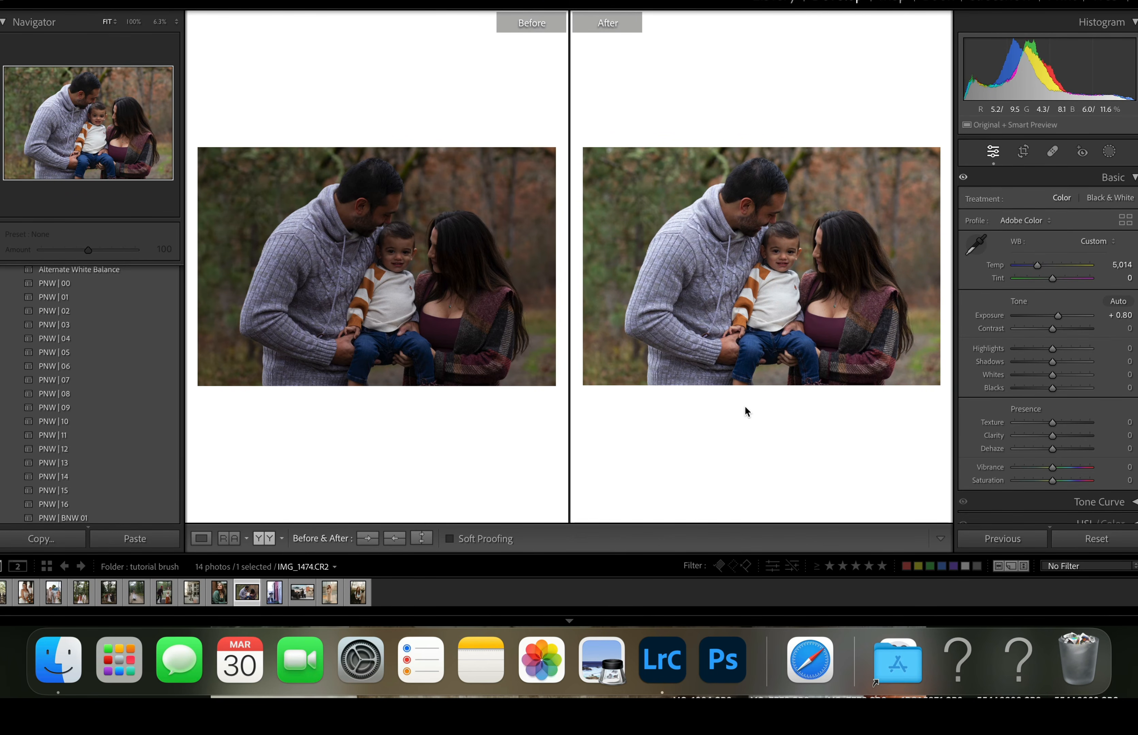
- Apply the PNW | 12 preset to the family photo and raise its Exposure to +1.25
{"action": "left_click", "coordinate": [98, 452]}
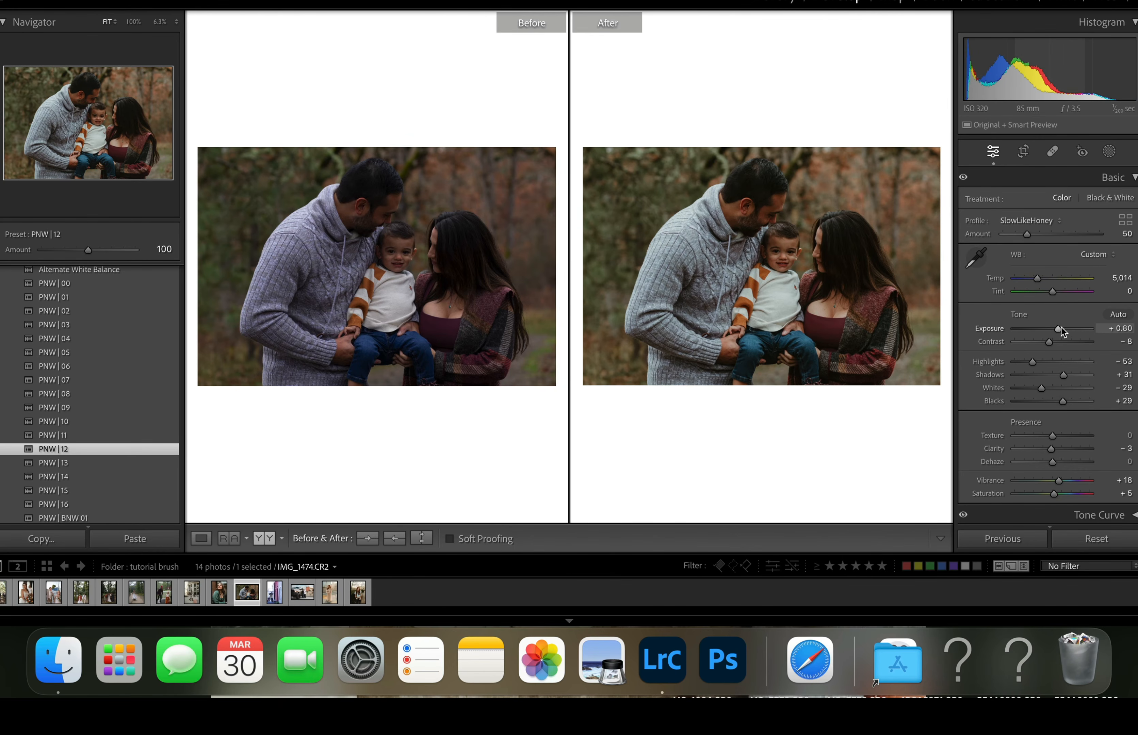
{"action": "left_click_drag", "start_coordinate": [1059, 333], "coordinate": [1063, 333]}
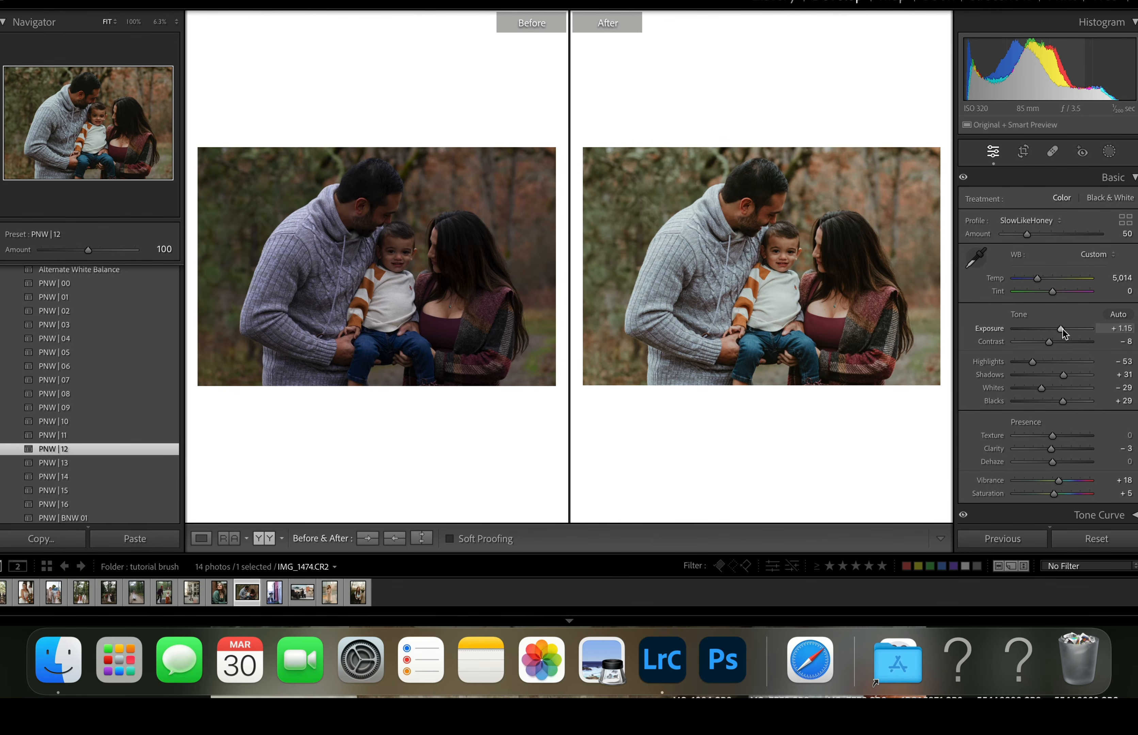
{"action": "left_click_drag", "start_coordinate": [1064, 333], "coordinate": [1065, 333]}
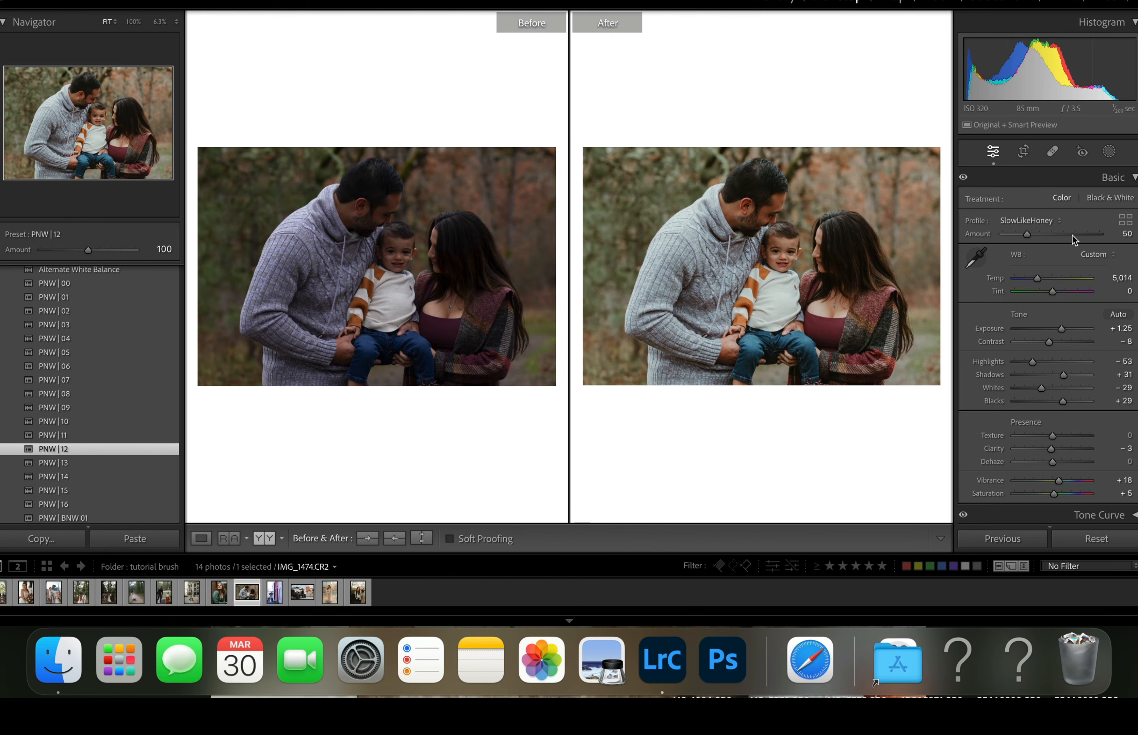
- Create a radial gradient mask over the man's face
{"action": "left_click", "coordinate": [1110, 151]}
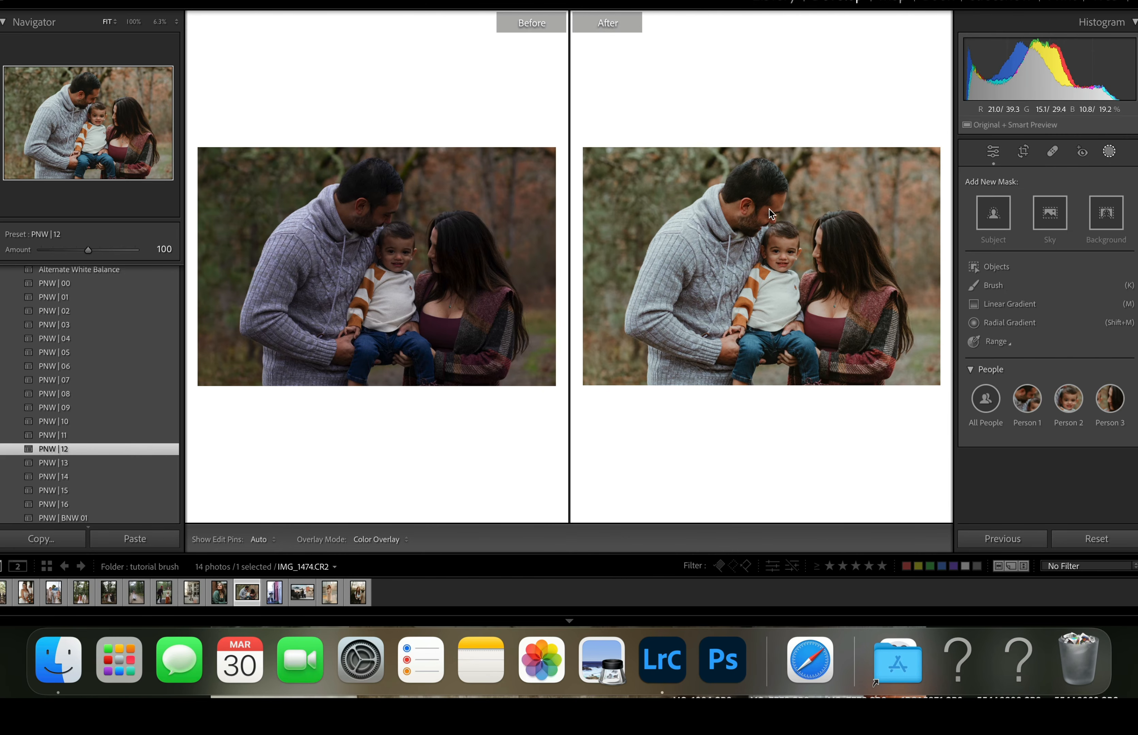
{"action": "left_click", "coordinate": [993, 323]}
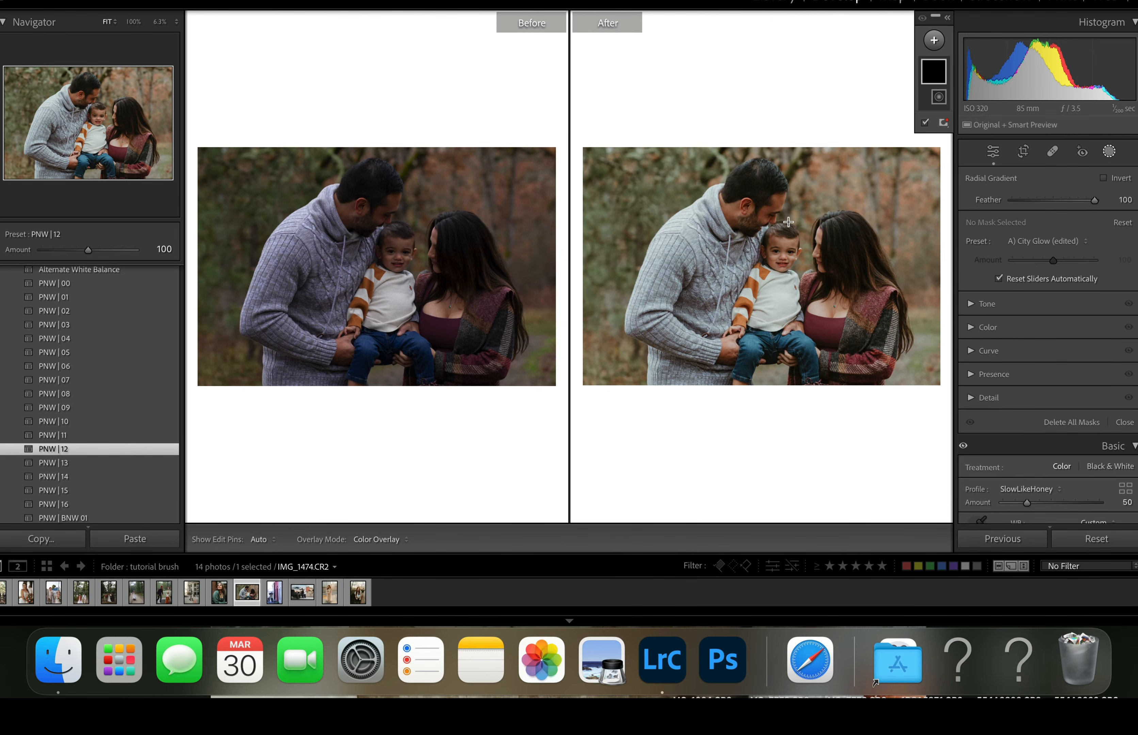
{"action": "left_click_drag", "start_coordinate": [761, 204], "coordinate": [785, 216]}
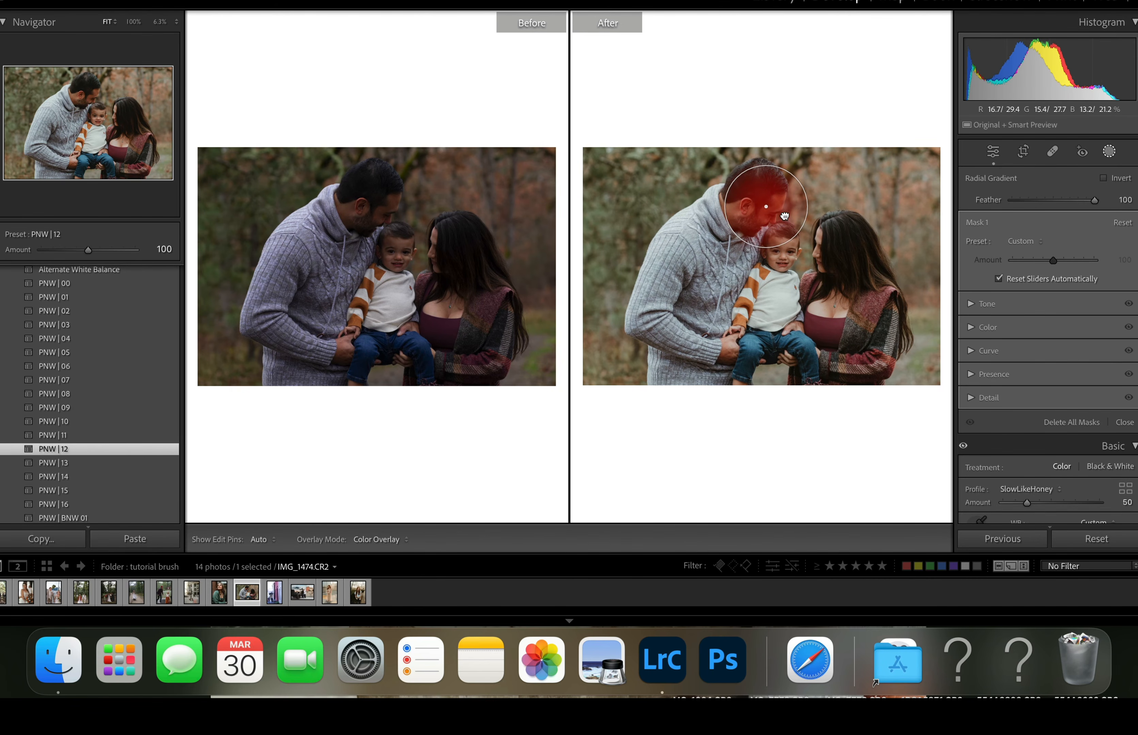
- Try the A) Adios Flaming Skin and A) Tame Warm Skin Radial (adjust amount) presets on the man's face mask
{"action": "left_click", "coordinate": [1031, 241]}
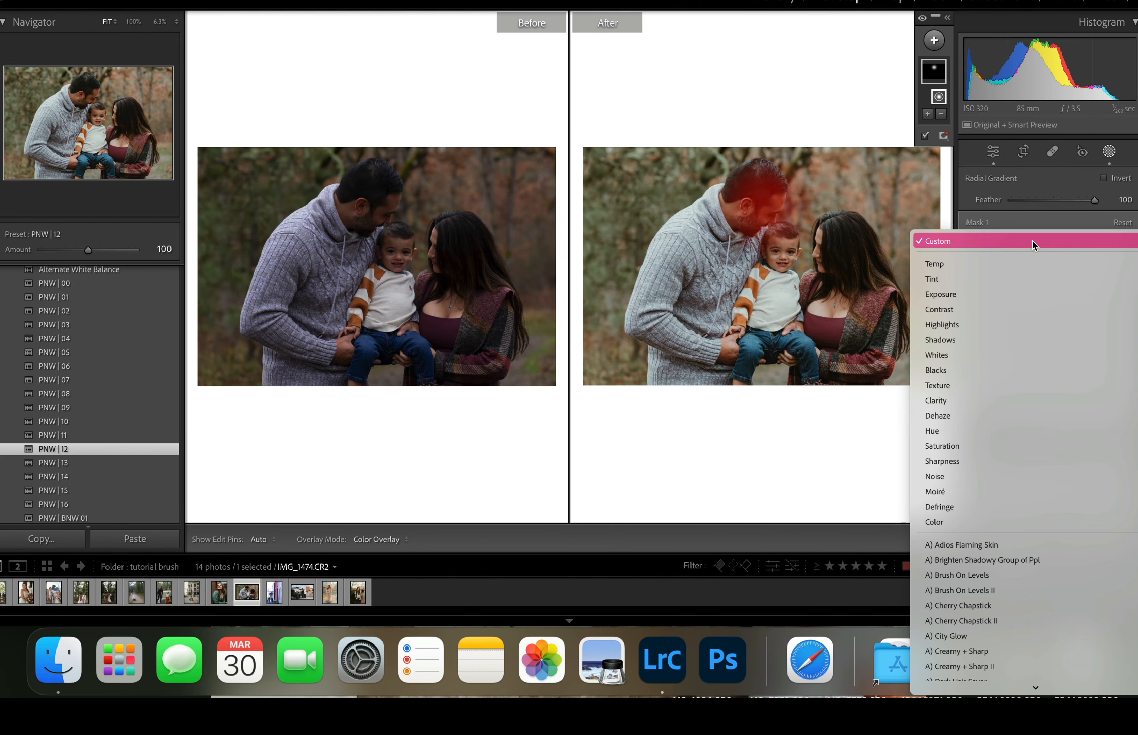
{"action": "scroll", "coordinate": [1012, 347], "scroll_direction": "down", "scroll_amount": 4}
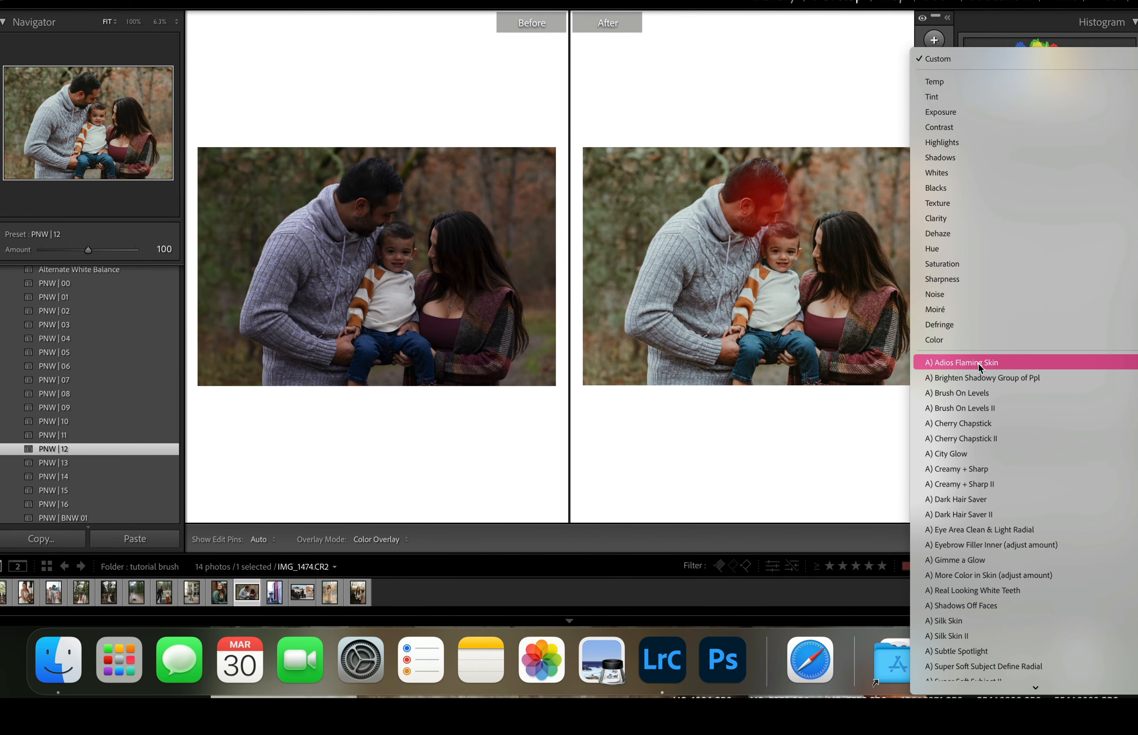
{"action": "scroll", "coordinate": [978, 365], "scroll_direction": "down", "scroll_amount": 1}
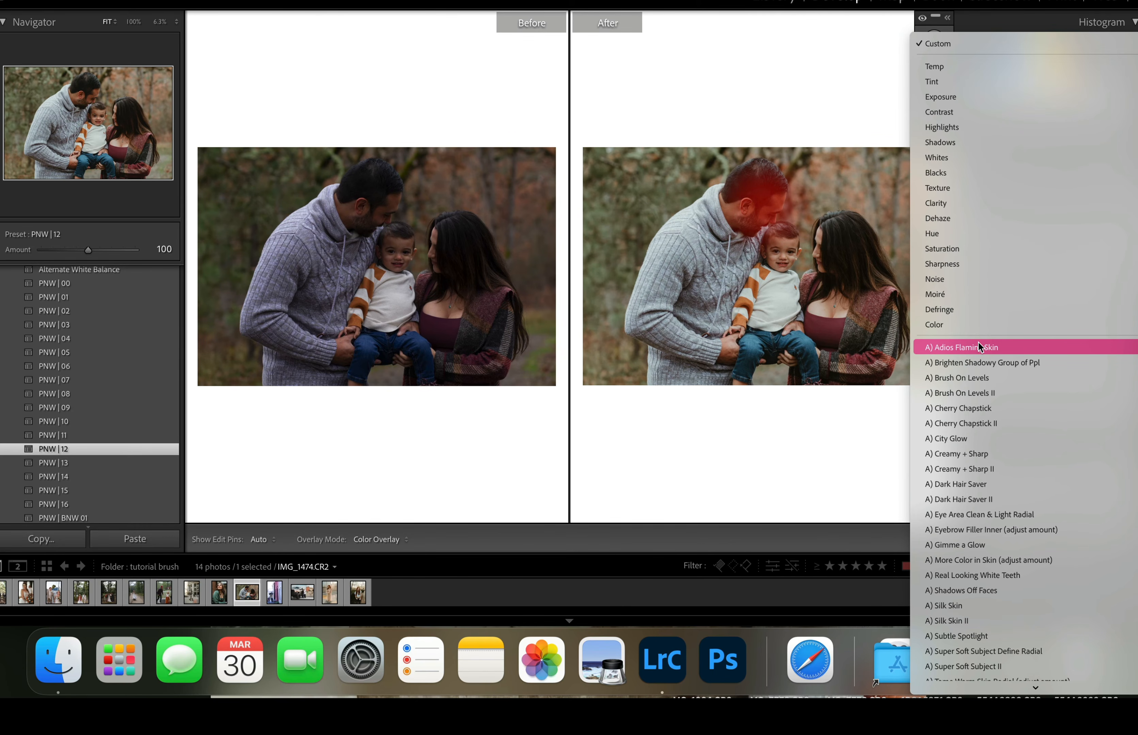
{"action": "scroll", "coordinate": [940, 625], "scroll_direction": "down", "scroll_amount": 4}
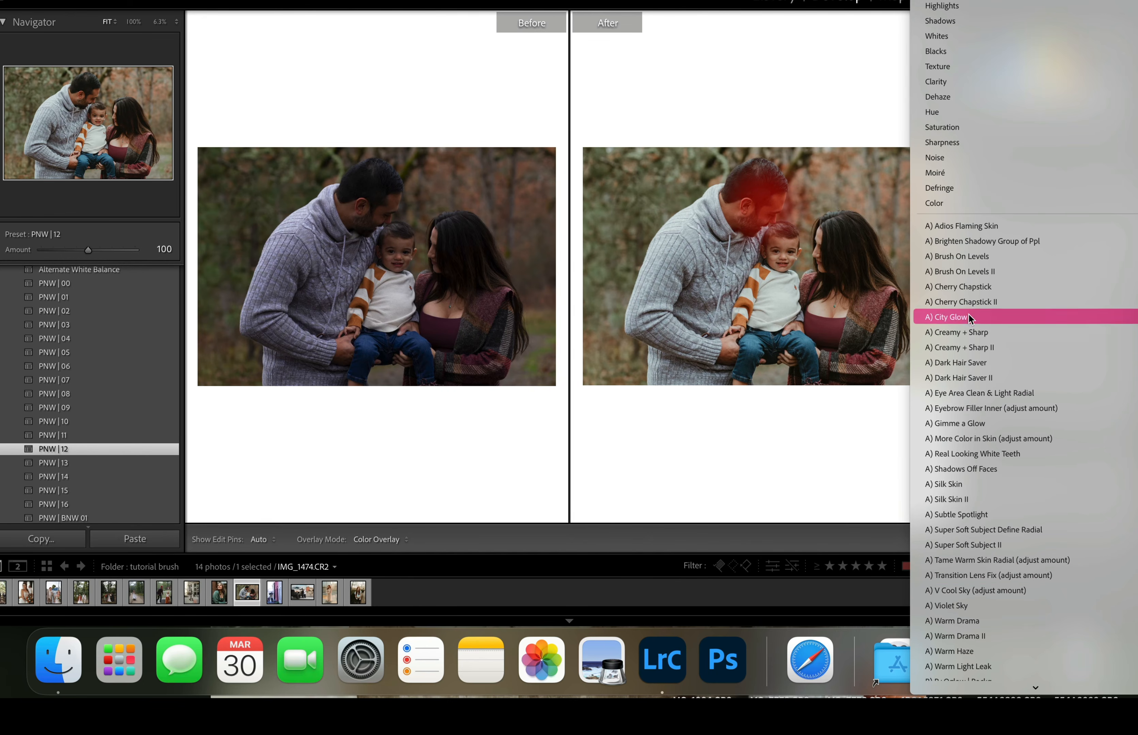
{"action": "left_click", "coordinate": [958, 224]}
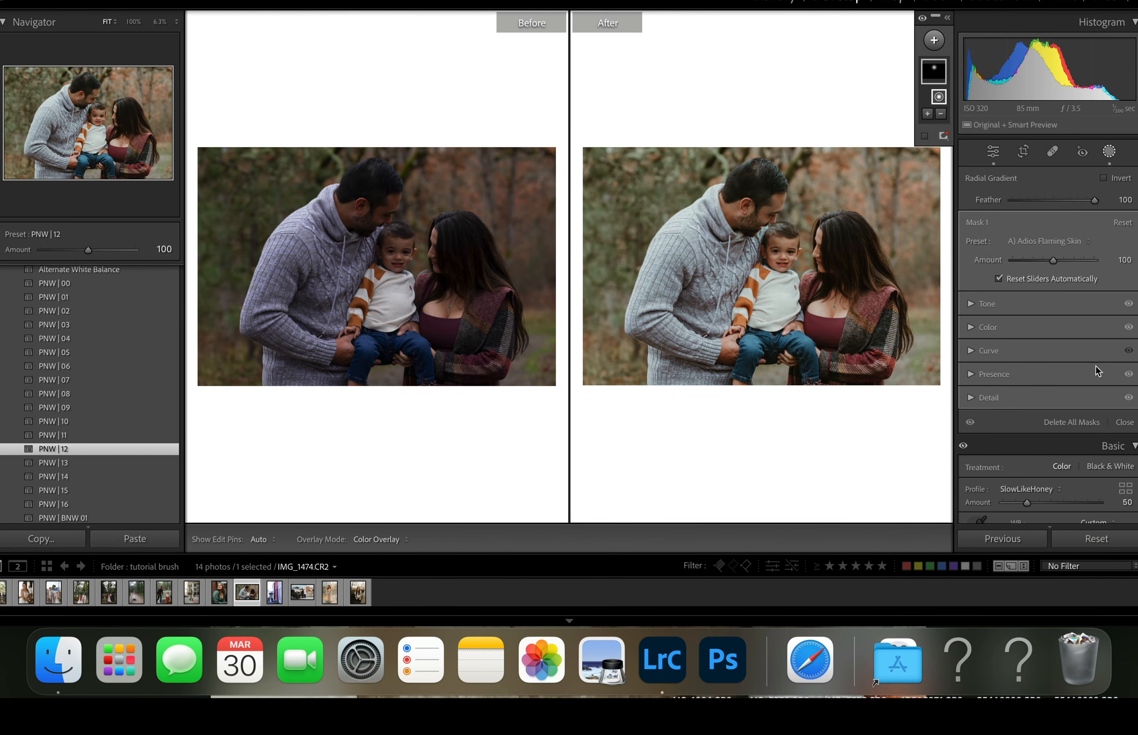
{"action": "left_click", "coordinate": [1033, 240]}
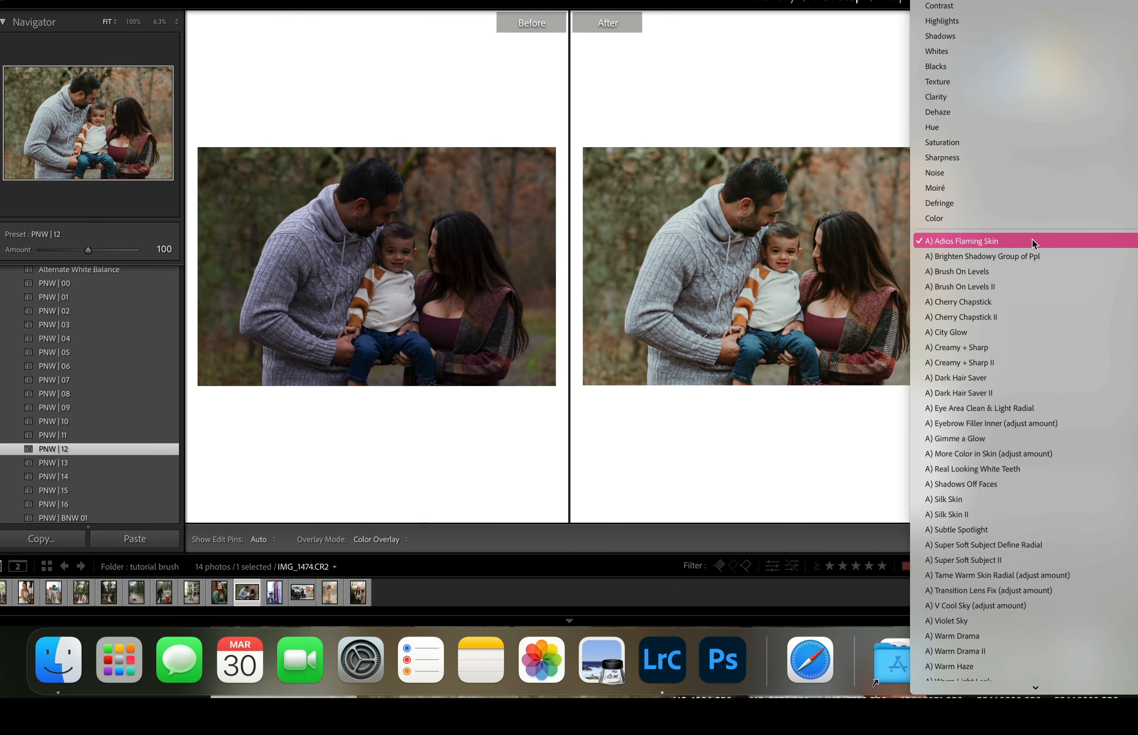
{"action": "left_click", "coordinate": [980, 574]}
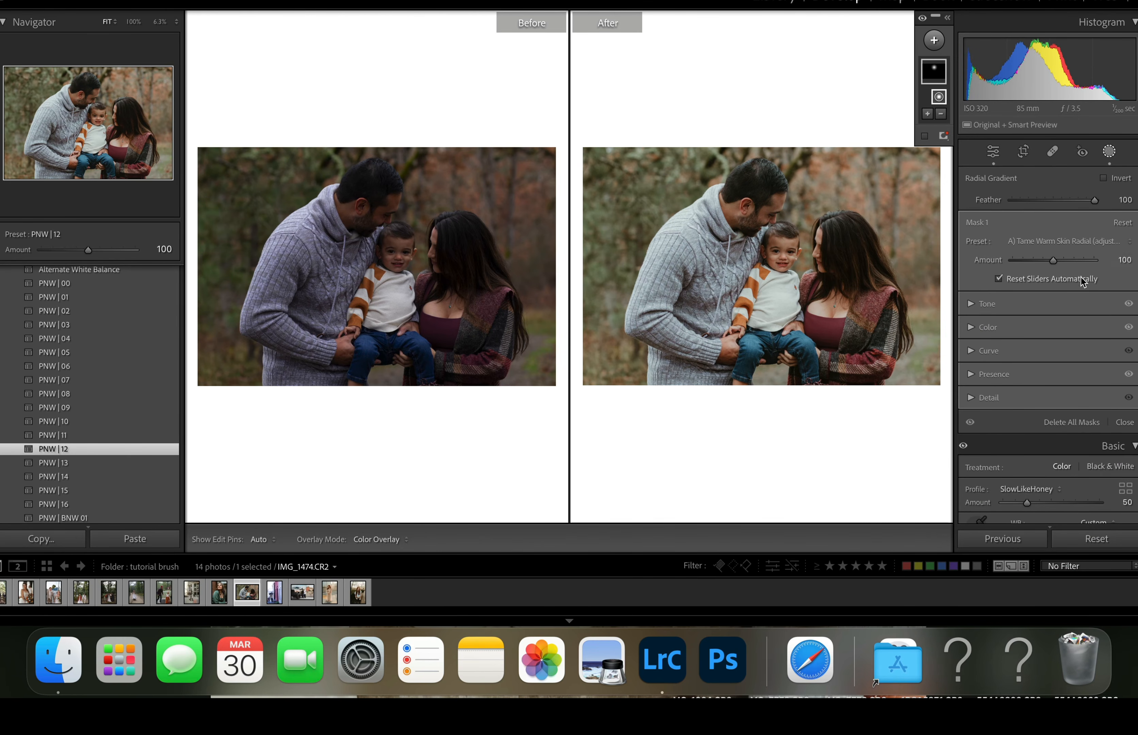
- Apply the A) Adios Flaming Skin preset to the man's face mask with an Amount of 94
{"action": "left_click", "coordinate": [1054, 244]}
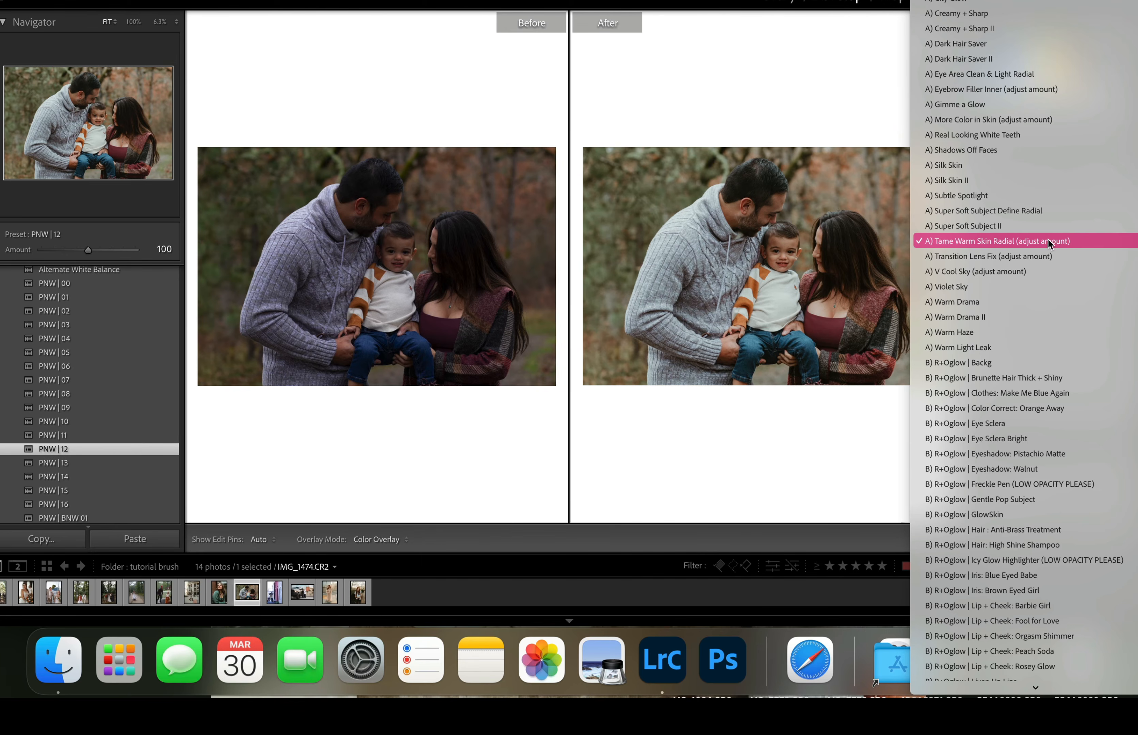
{"action": "scroll", "coordinate": [989, 143], "scroll_direction": "up", "scroll_amount": 3}
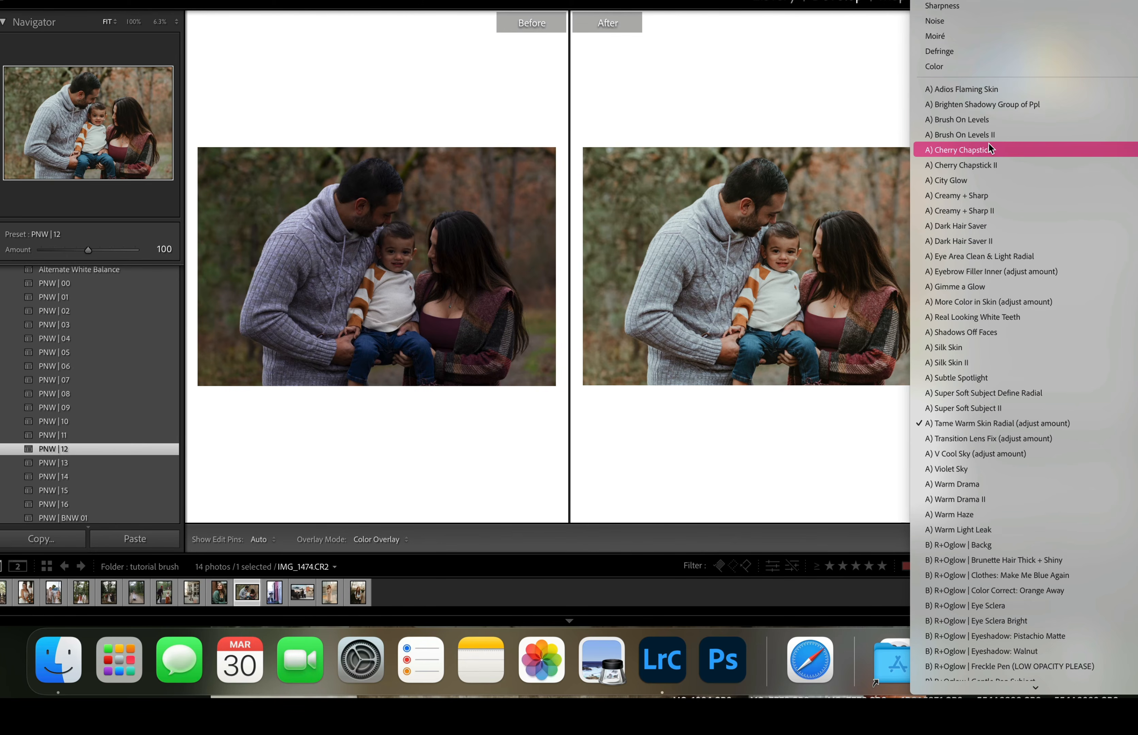
{"action": "left_click", "coordinate": [982, 83]}
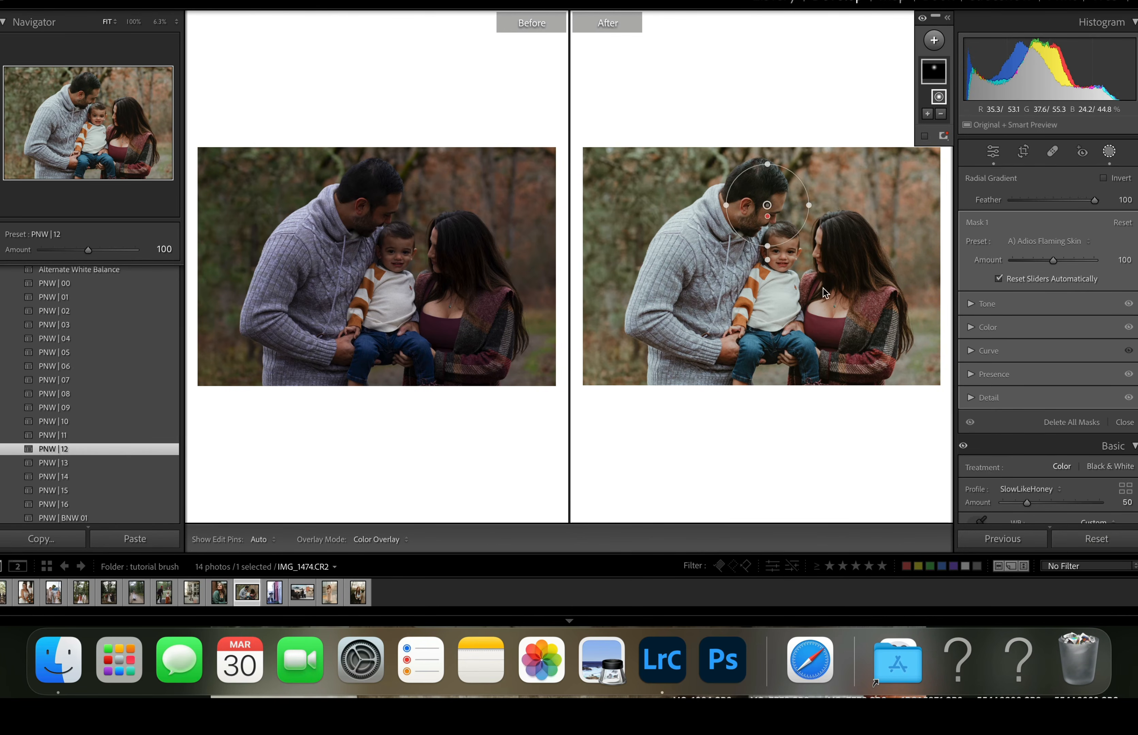
{"action": "left_click_drag", "start_coordinate": [1053, 261], "coordinate": [1050, 260]}
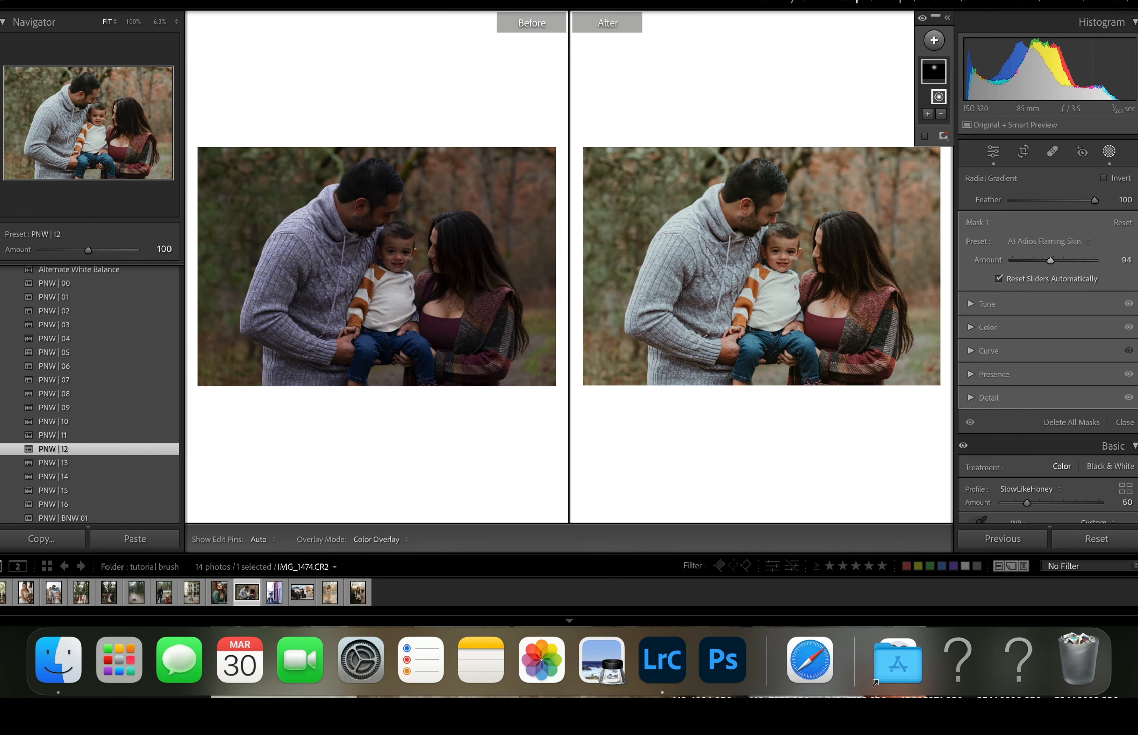
- Add a new brush mask with Size 100 and paint it across the whole photo
{"action": "left_click", "coordinate": [934, 41]}
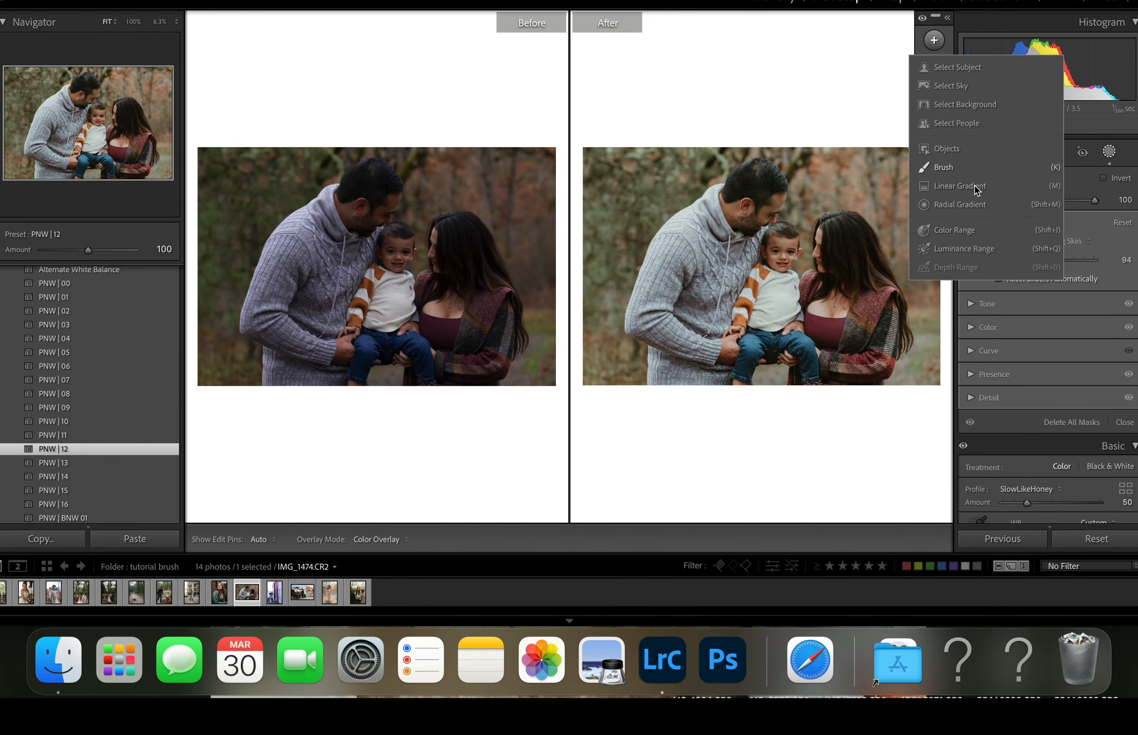
{"action": "left_click", "coordinate": [945, 167]}
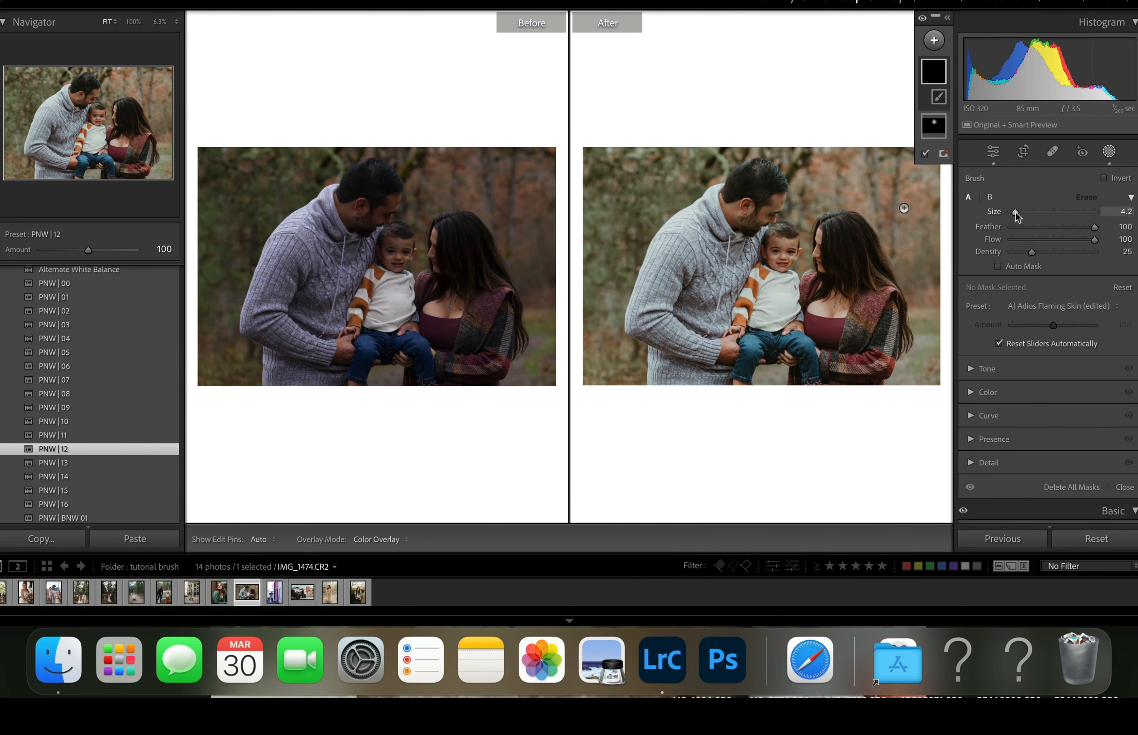
{"action": "left_click_drag", "start_coordinate": [1016, 212], "coordinate": [1099, 212]}
{"action": "left_click_drag", "start_coordinate": [684, 287], "coordinate": [674, 141]}
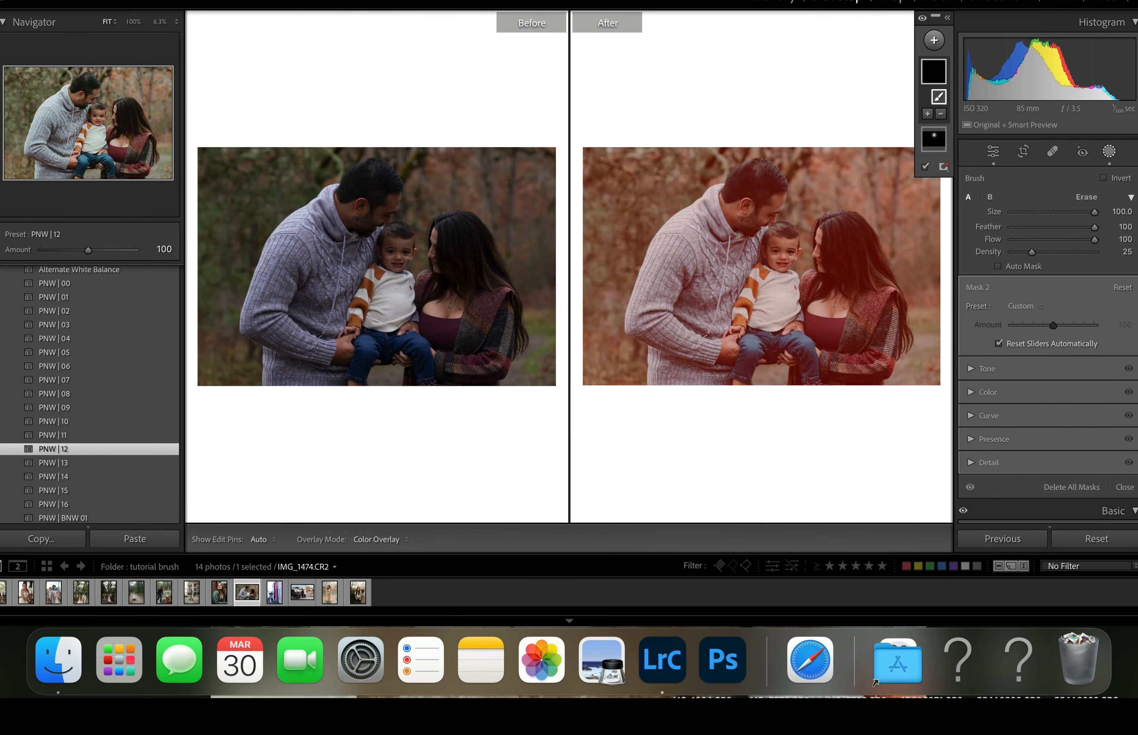
- Apply the A) Gimme a Glow preset to the whole-photo brush mask and set its Amount to 200
{"action": "left_click", "coordinate": [1029, 312]}
{"action": "scroll", "coordinate": [1031, 440], "scroll_direction": "down", "scroll_amount": 5}
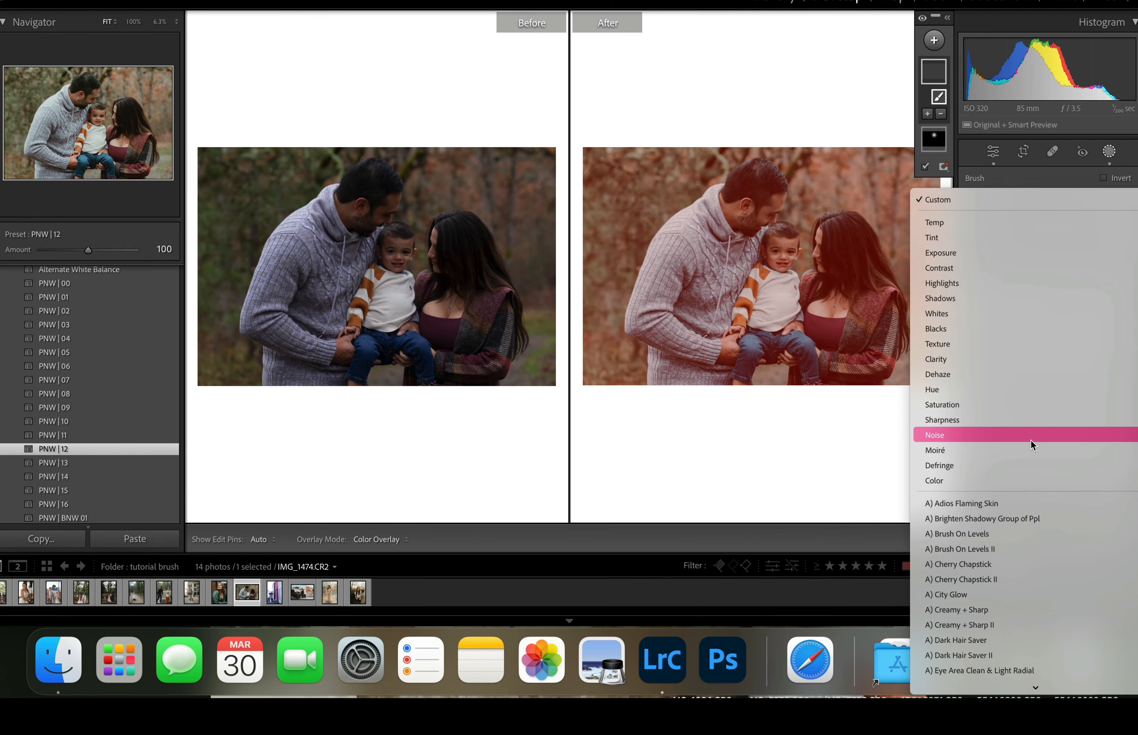
{"action": "scroll", "coordinate": [1031, 440], "scroll_direction": "down", "scroll_amount": 2}
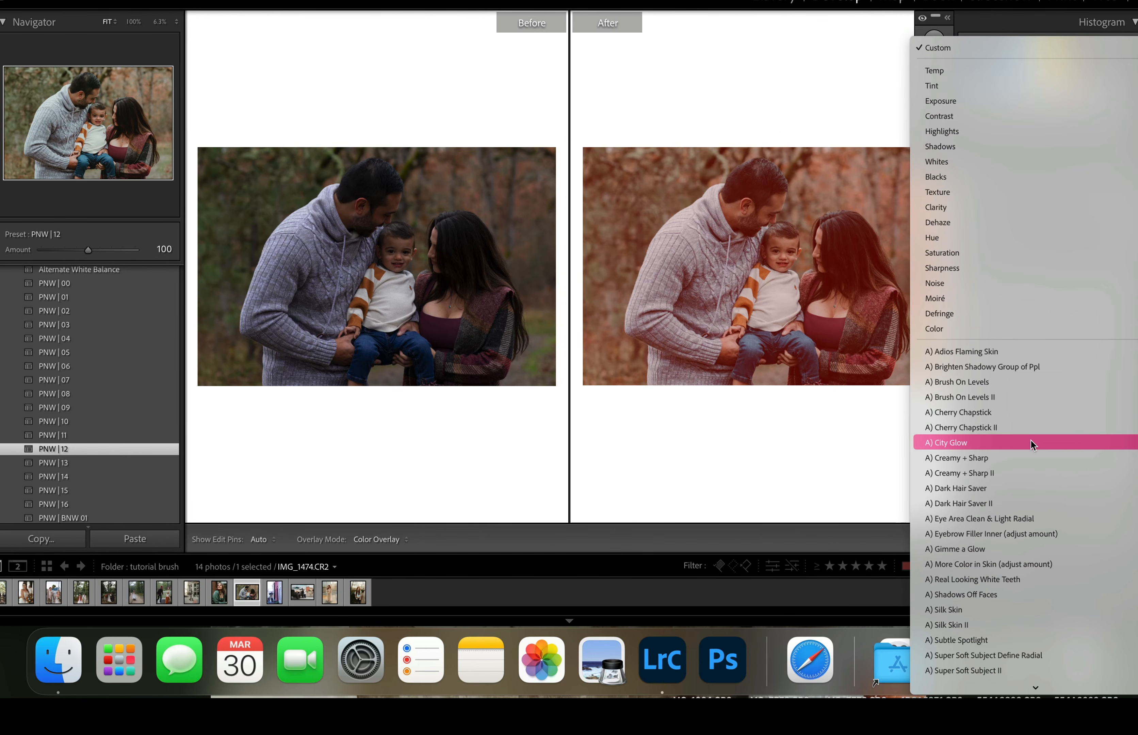
{"action": "left_click", "coordinate": [958, 549]}
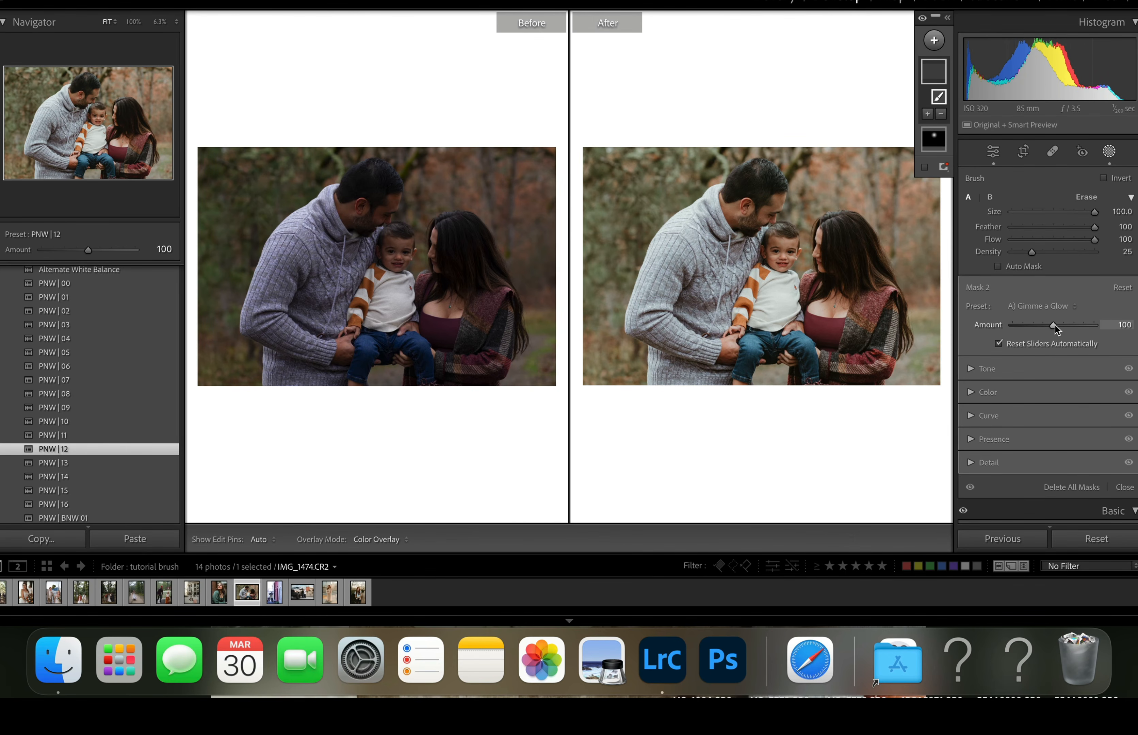
{"action": "left_click_drag", "start_coordinate": [1055, 326], "coordinate": [1118, 350]}
{"action": "left_click", "coordinate": [999, 343]}
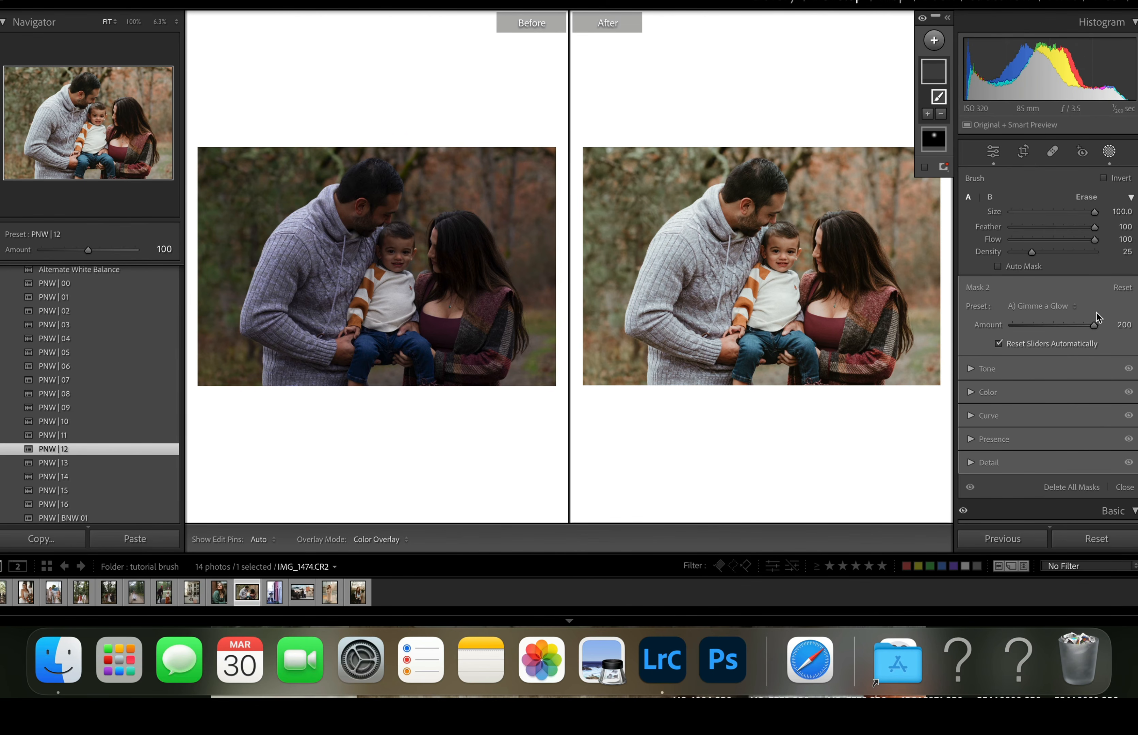
- Add a radial gradient mask over the woman's head and dark hair
{"action": "left_click", "coordinate": [934, 39]}
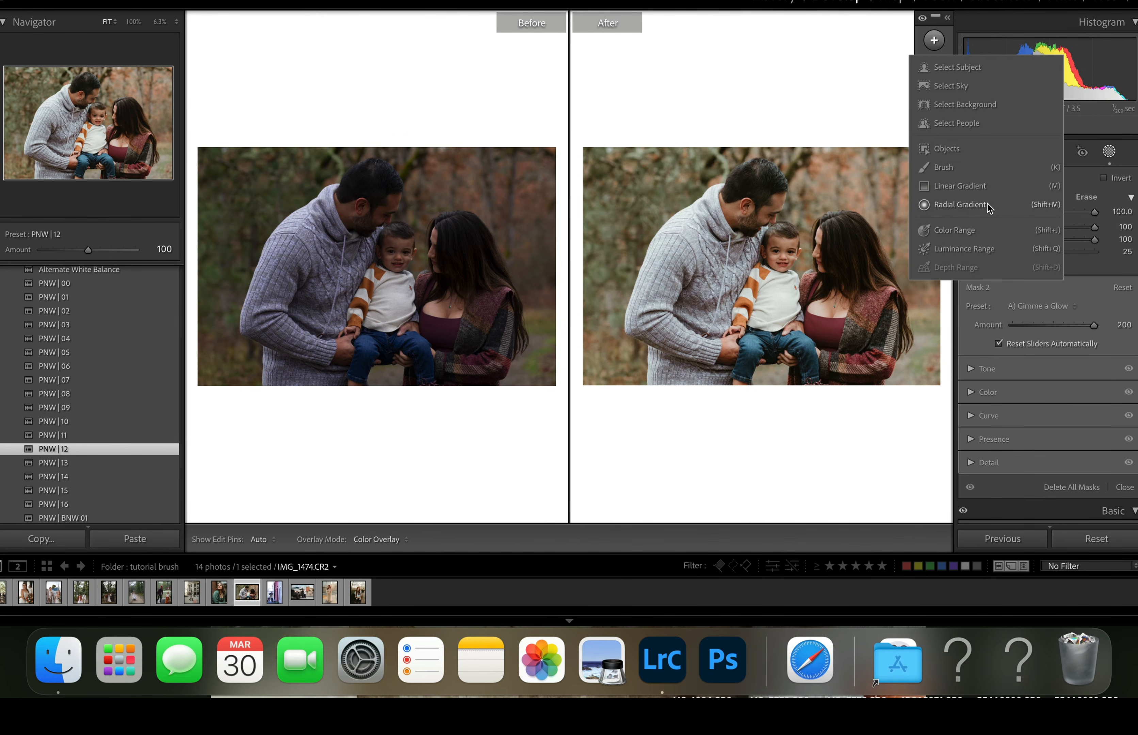
{"action": "left_click", "coordinate": [960, 205]}
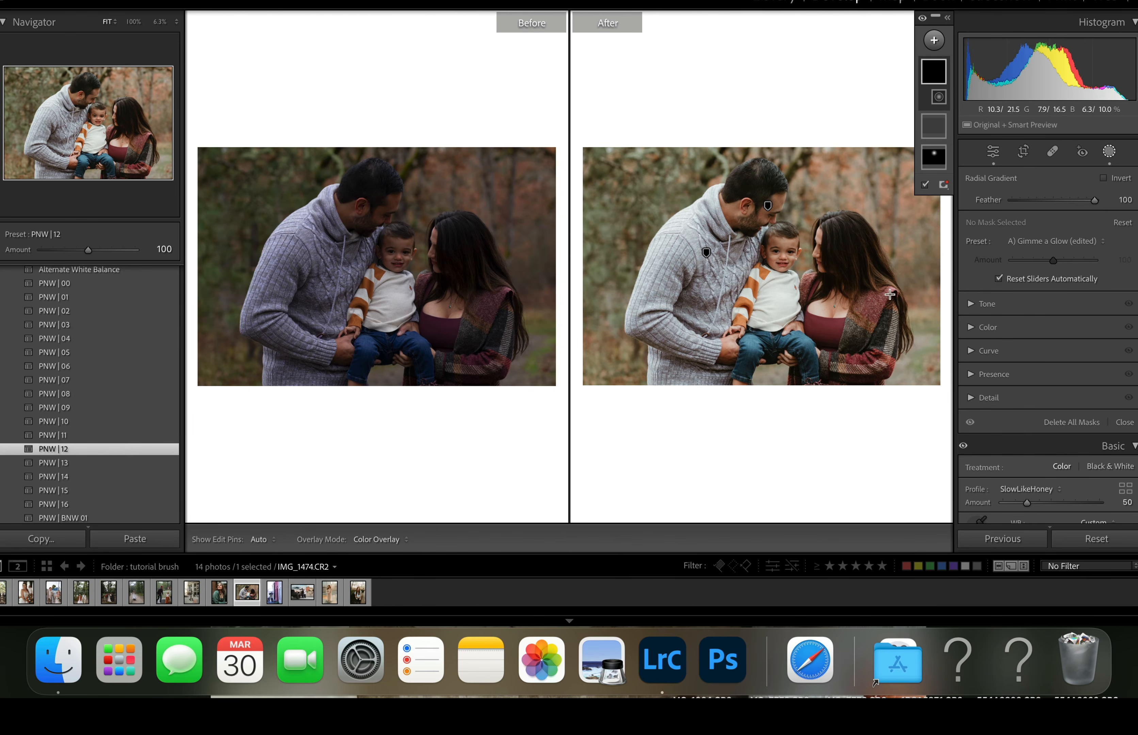
{"action": "left_click", "coordinate": [843, 244]}
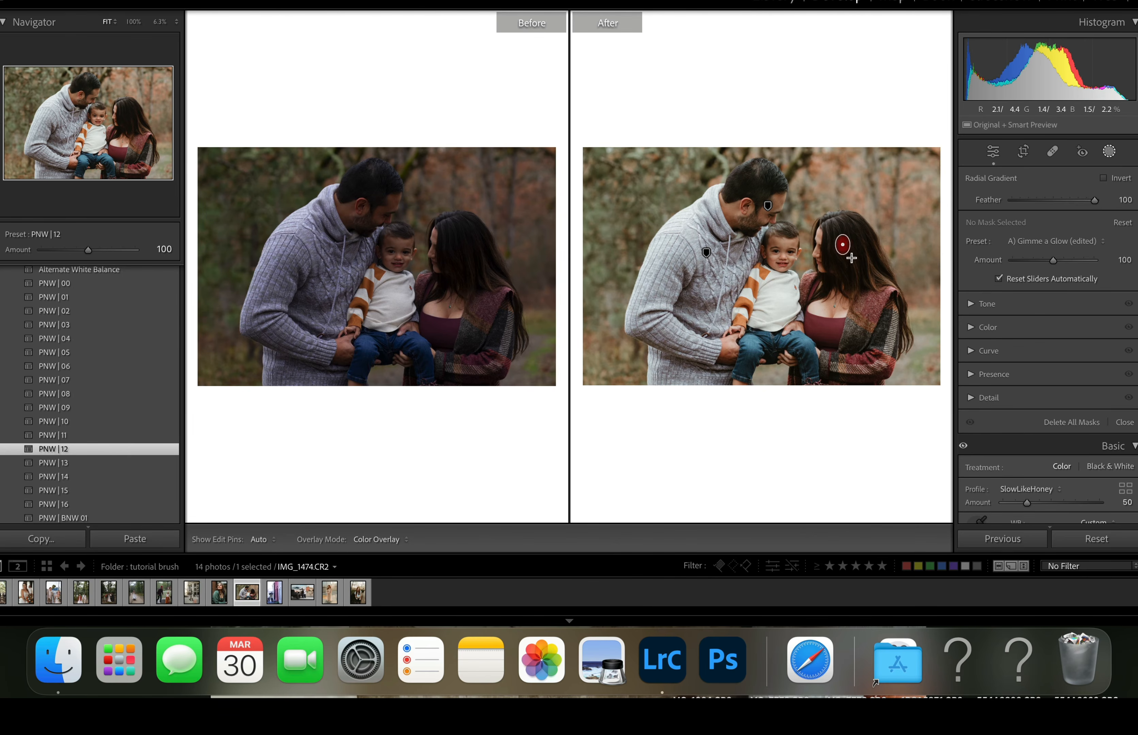
{"action": "left_click_drag", "start_coordinate": [851, 258], "coordinate": [871, 275]}
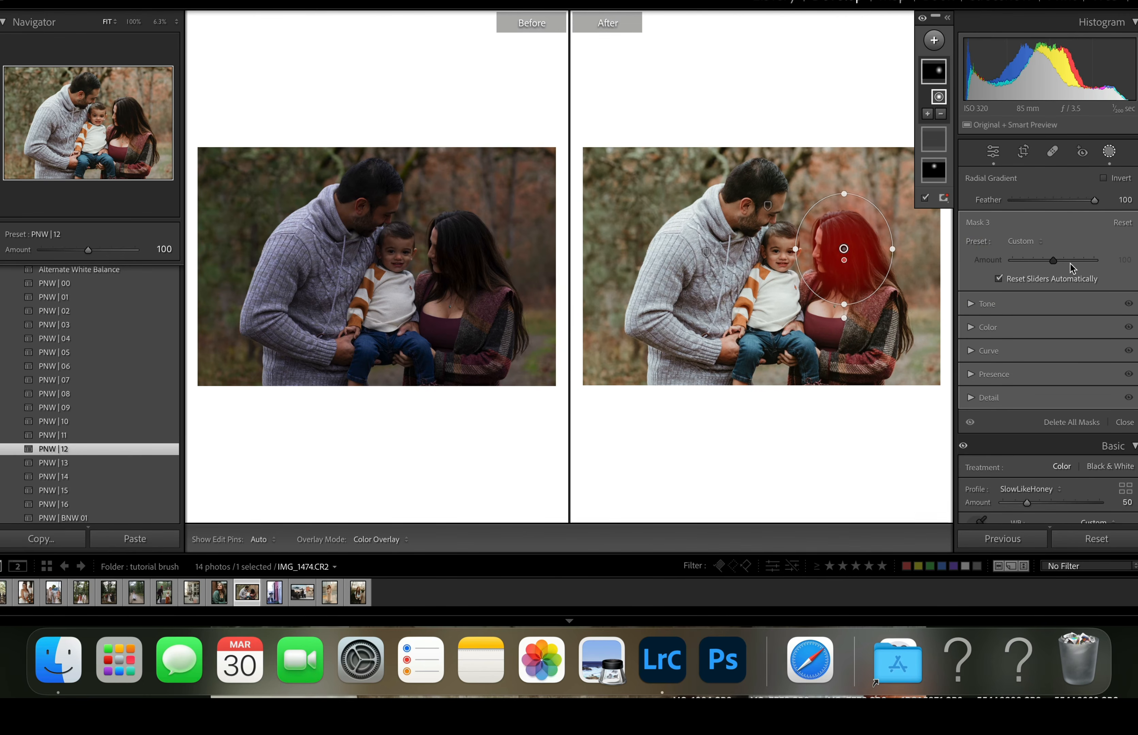
- Apply the A) Dark Hair Saver preset to the woman's hair mask
{"action": "left_click", "coordinate": [1026, 241]}
{"action": "scroll", "coordinate": [1026, 385], "scroll_direction": "down", "scroll_amount": 5}
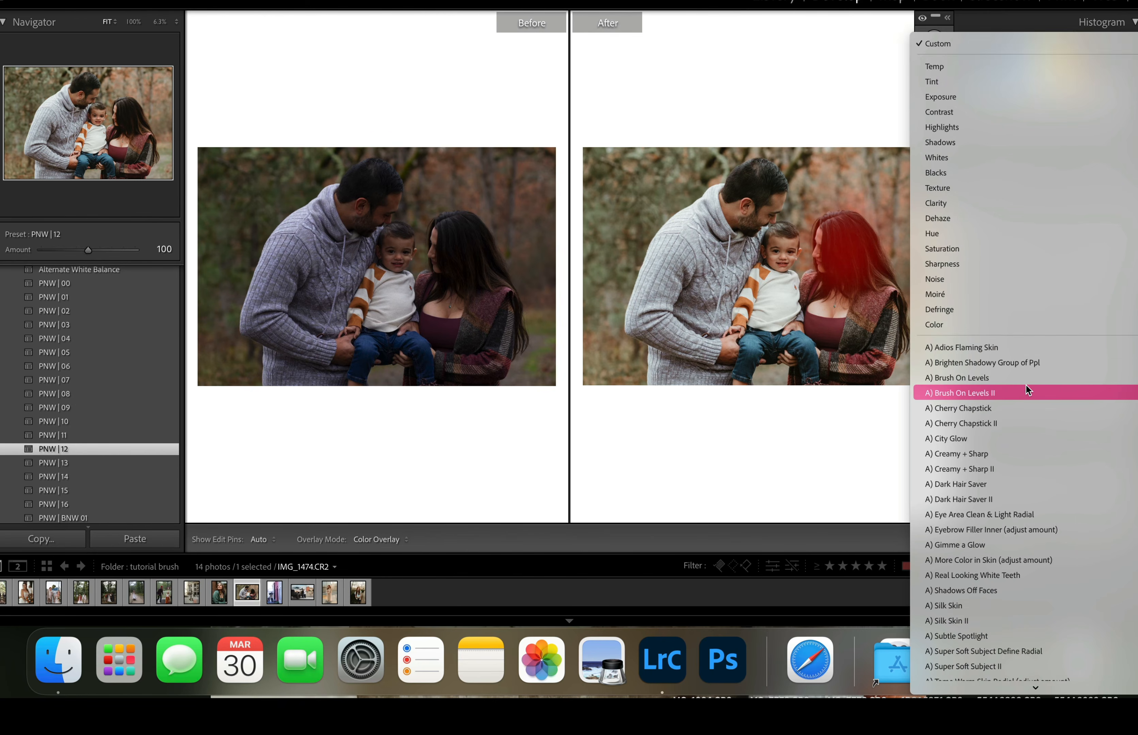
{"action": "scroll", "coordinate": [1026, 385], "scroll_direction": "down", "scroll_amount": 3}
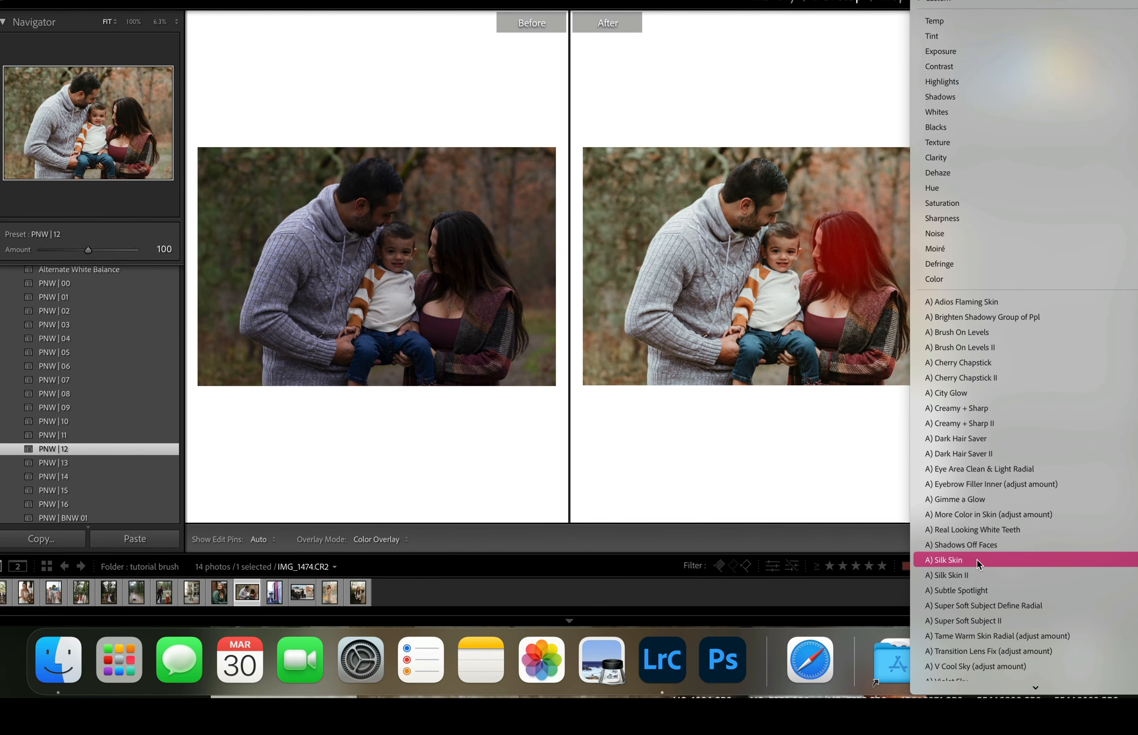
{"action": "scroll", "coordinate": [977, 560], "scroll_direction": "down", "scroll_amount": 3}
{"action": "scroll", "coordinate": [977, 560], "scroll_direction": "down", "scroll_amount": 4}
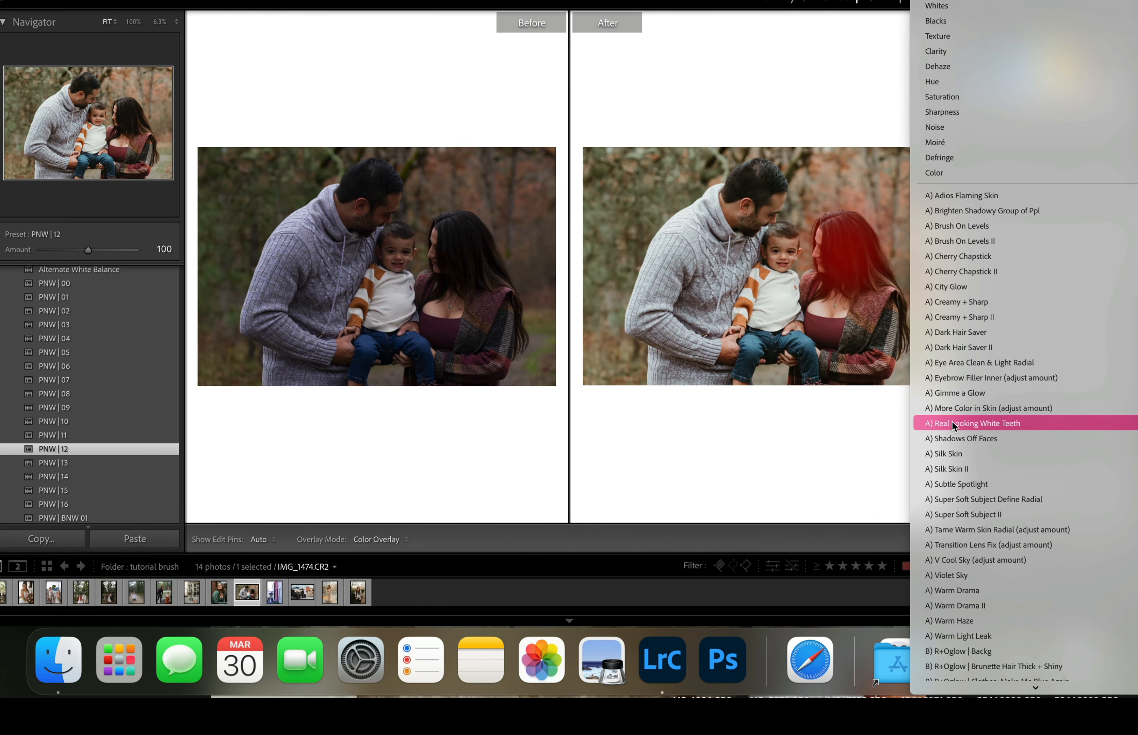
{"action": "left_click", "coordinate": [954, 332]}
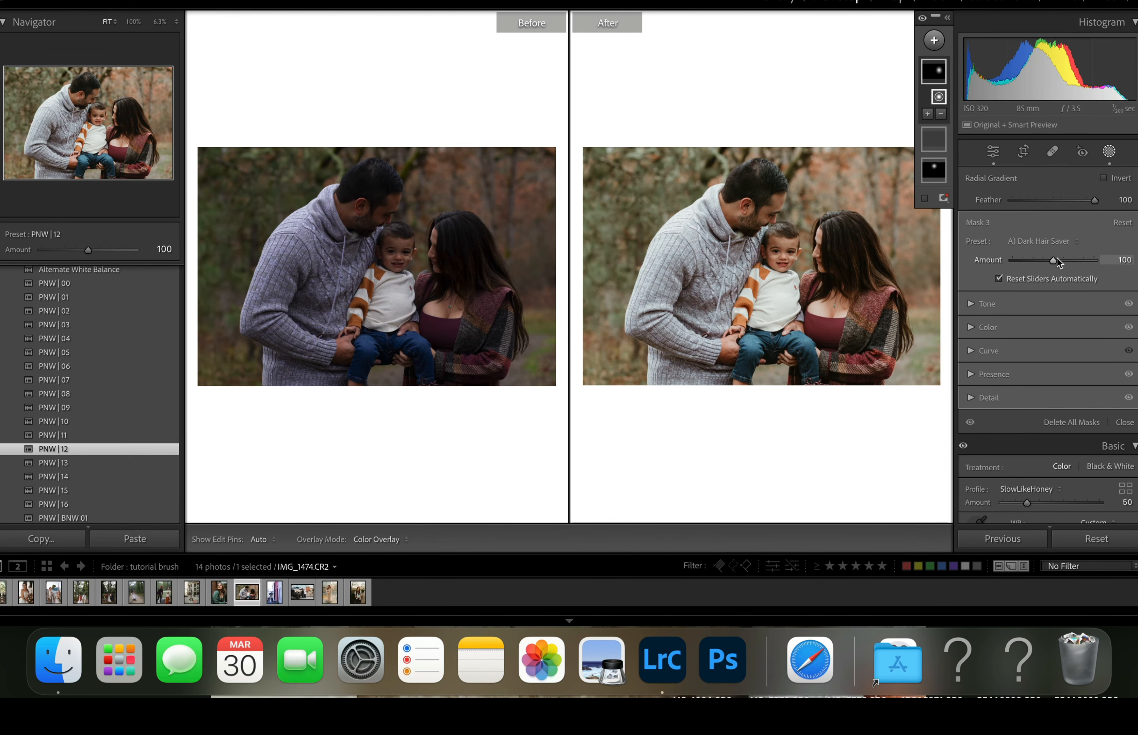
- Set the woman's hair mask Amount to 70, slightly raise its Exposure, and finish masking
{"action": "mouse_move", "coordinate": [1054, 259]}
{"action": "left_mouse_down"}
{"action": "mouse_move", "coordinate": [1085, 259]}
{"action": "mouse_move", "coordinate": [1048, 264]}
{"action": "left_mouse_up"}
{"action": "left_click", "coordinate": [972, 304]}
{"action": "left_click_drag", "start_coordinate": [1043, 320], "coordinate": [1055, 321]}
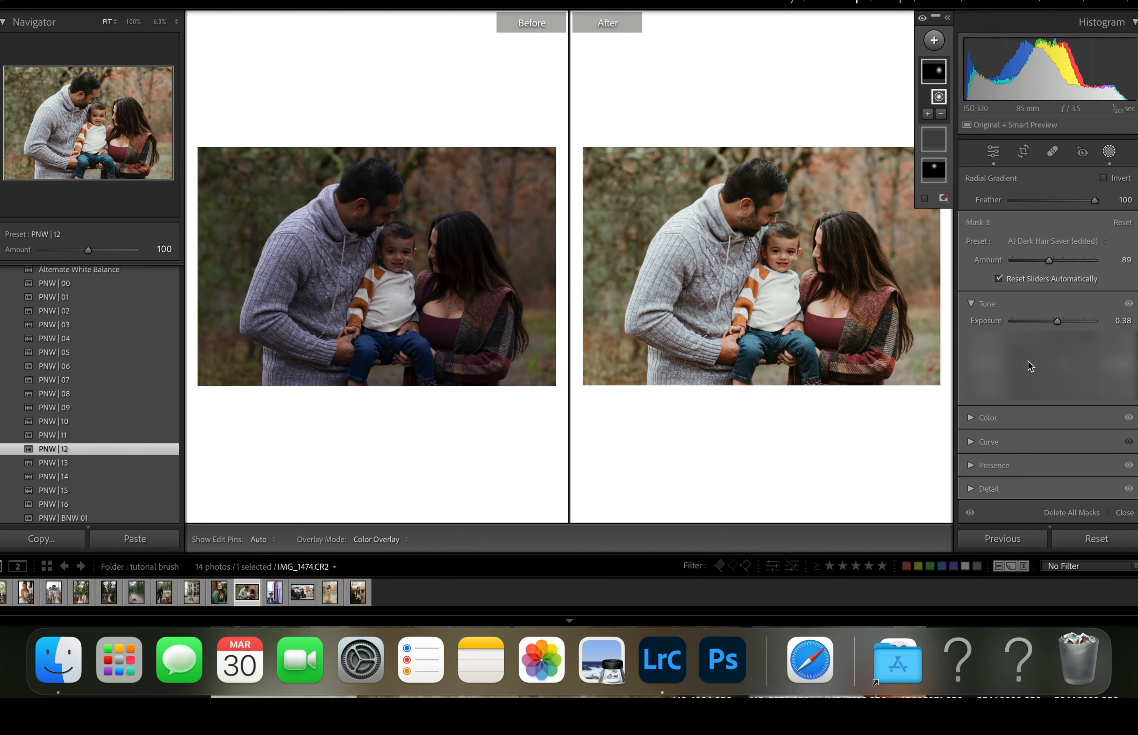
{"action": "left_click_drag", "start_coordinate": [1052, 262], "coordinate": [1040, 262]}
{"action": "left_click_drag", "start_coordinate": [1056, 324], "coordinate": [1057, 325]}
{"action": "left_click", "coordinate": [971, 304]}
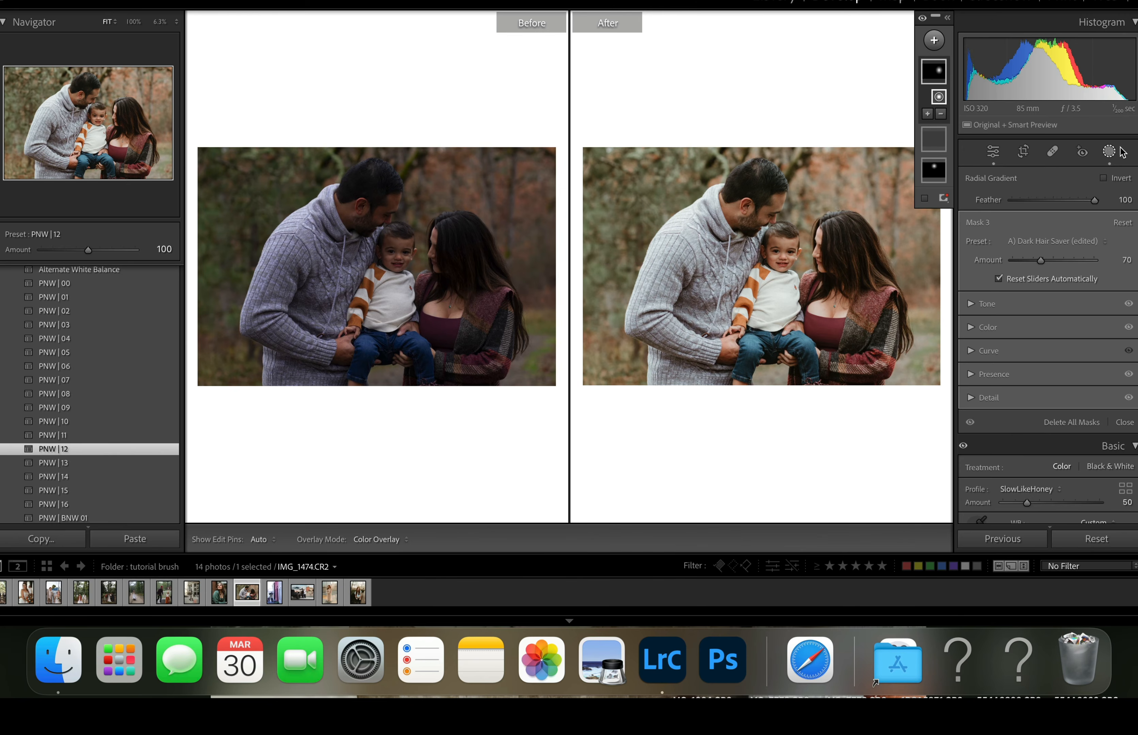
{"action": "left_click", "coordinate": [1111, 152]}
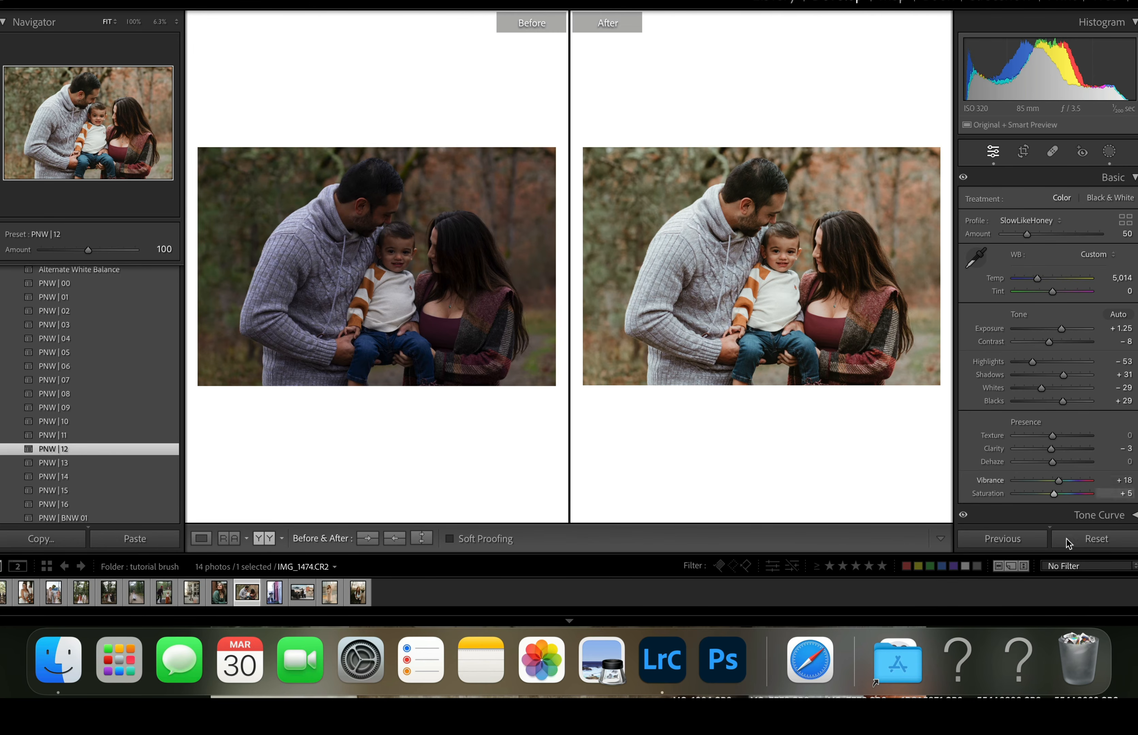
- Reset all edits on the family photo and open the bride and groom photo BH3A7384.CR3
{"action": "left_click", "coordinate": [1096, 540]}
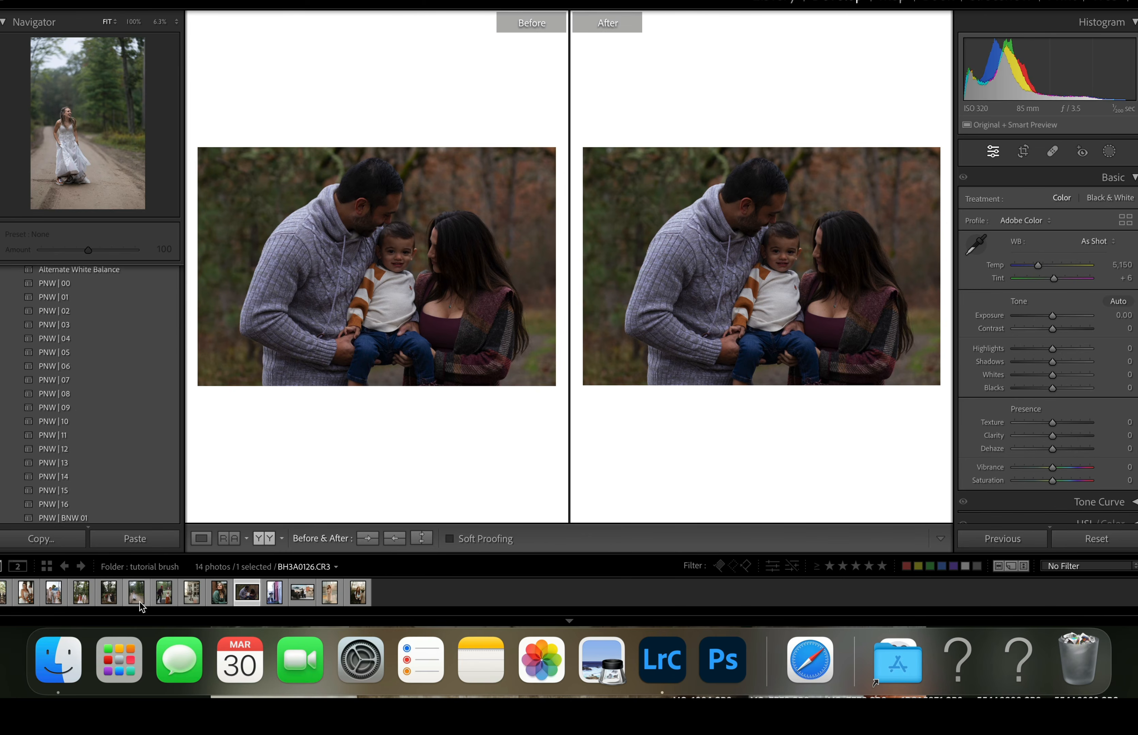
{"action": "left_click", "coordinate": [53, 593]}
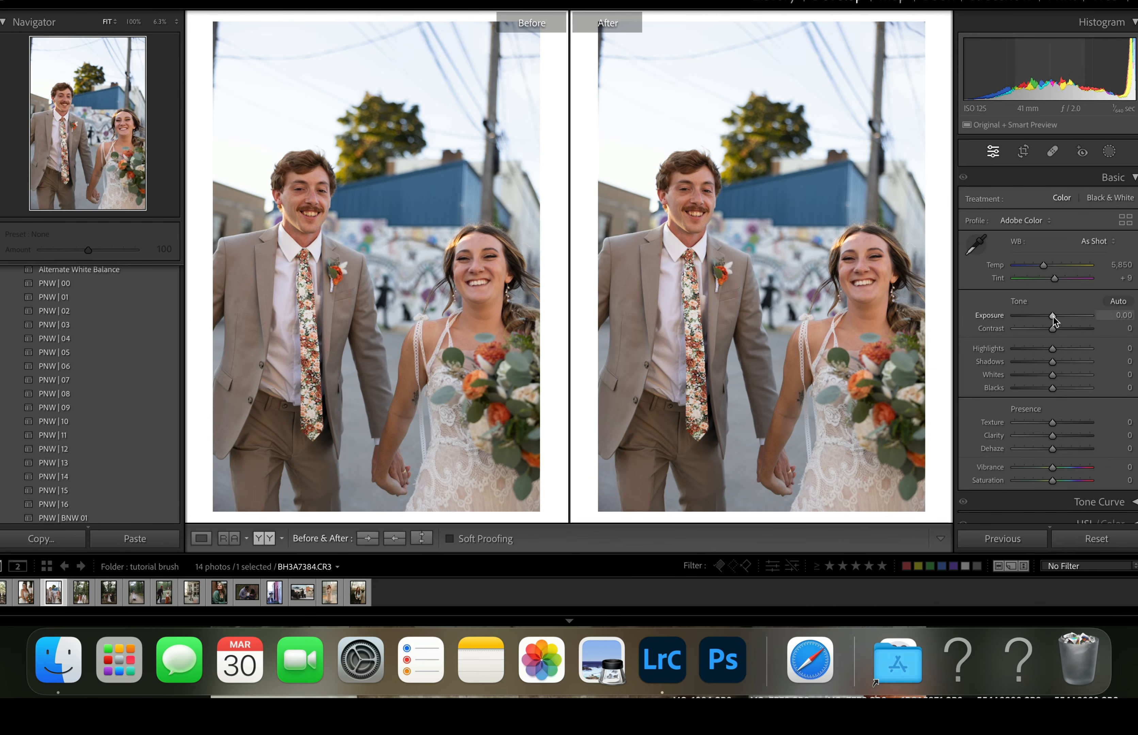
- Set the wedding photo's Exposure to −0.25 and crop it slightly inward from the upper-left corner at the original aspect
{"action": "left_click_drag", "start_coordinate": [1052, 317], "coordinate": [1049, 316]}
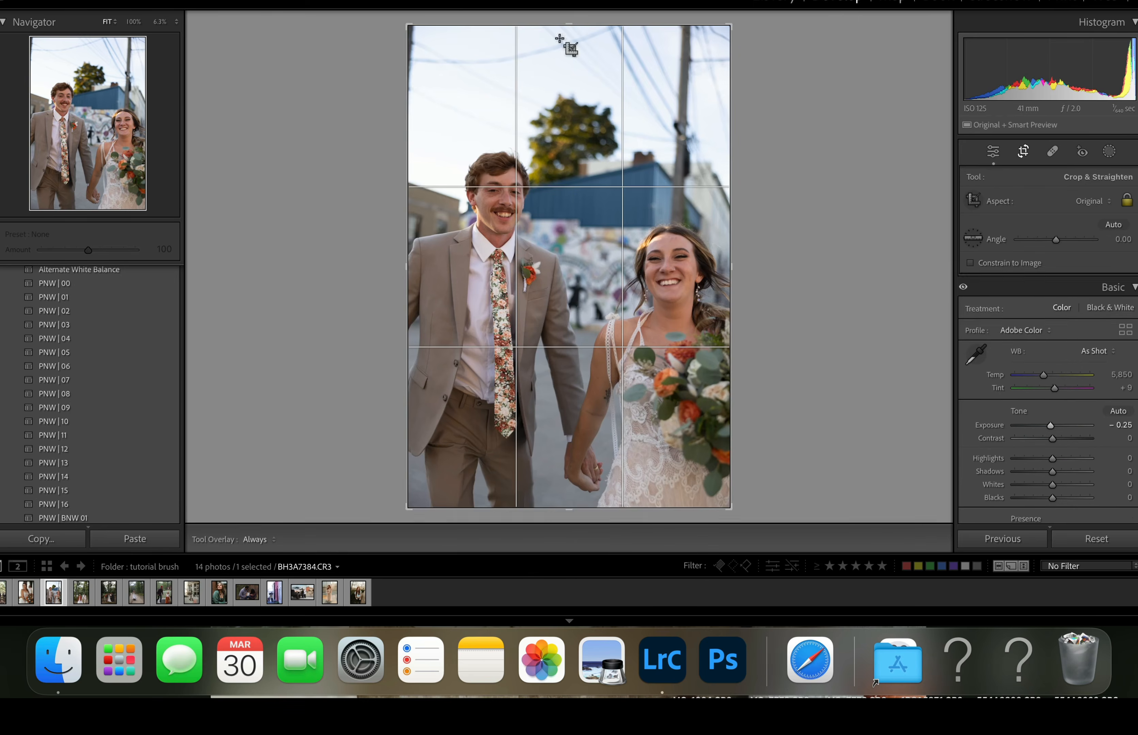
{"action": "left_click", "coordinate": [1022, 151]}
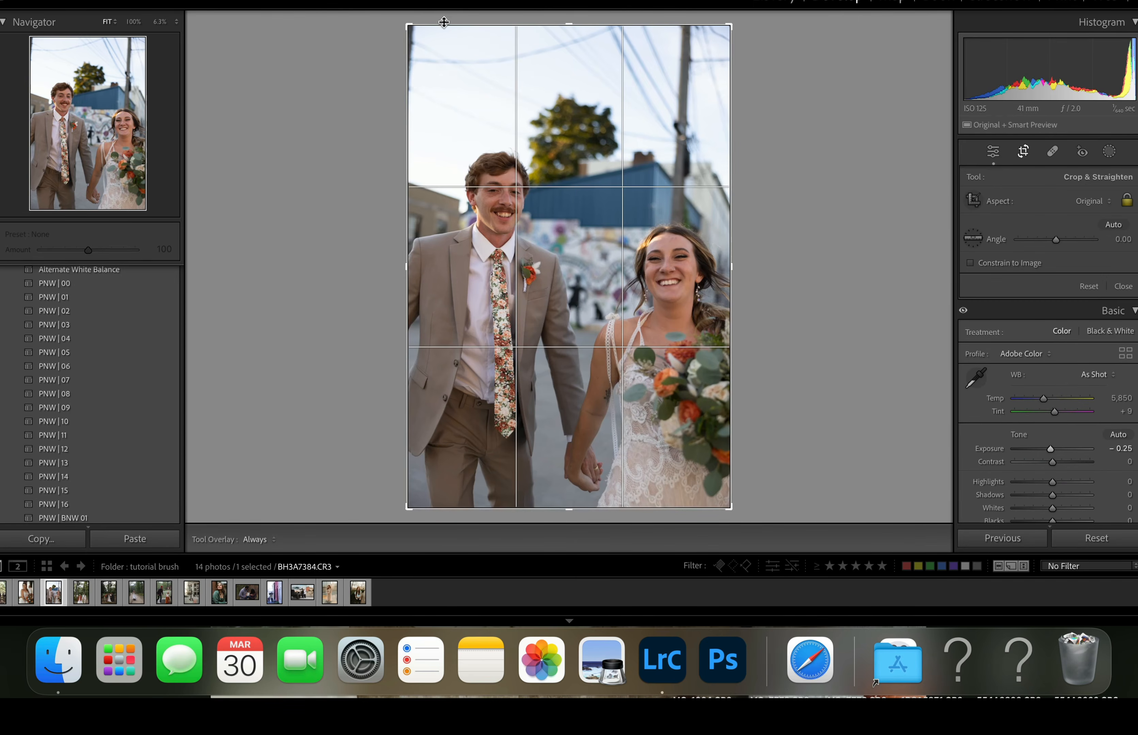
{"action": "left_click_drag", "start_coordinate": [412, 21], "coordinate": [420, 42]}
{"action": "key", "text": "Return"}
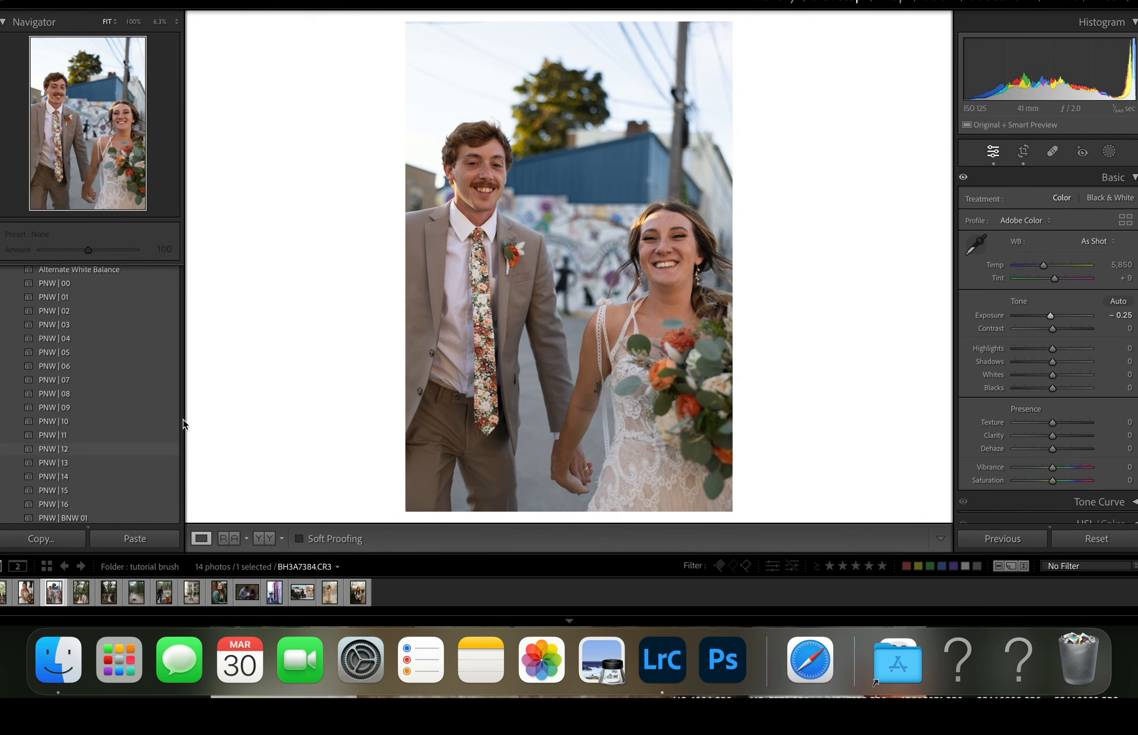
- Apply the PNW | 00 preset, lower the Seattle profile Amount to 41, and set Temp to 7,065 and Tint to 0
{"action": "left_click", "coordinate": [102, 284]}
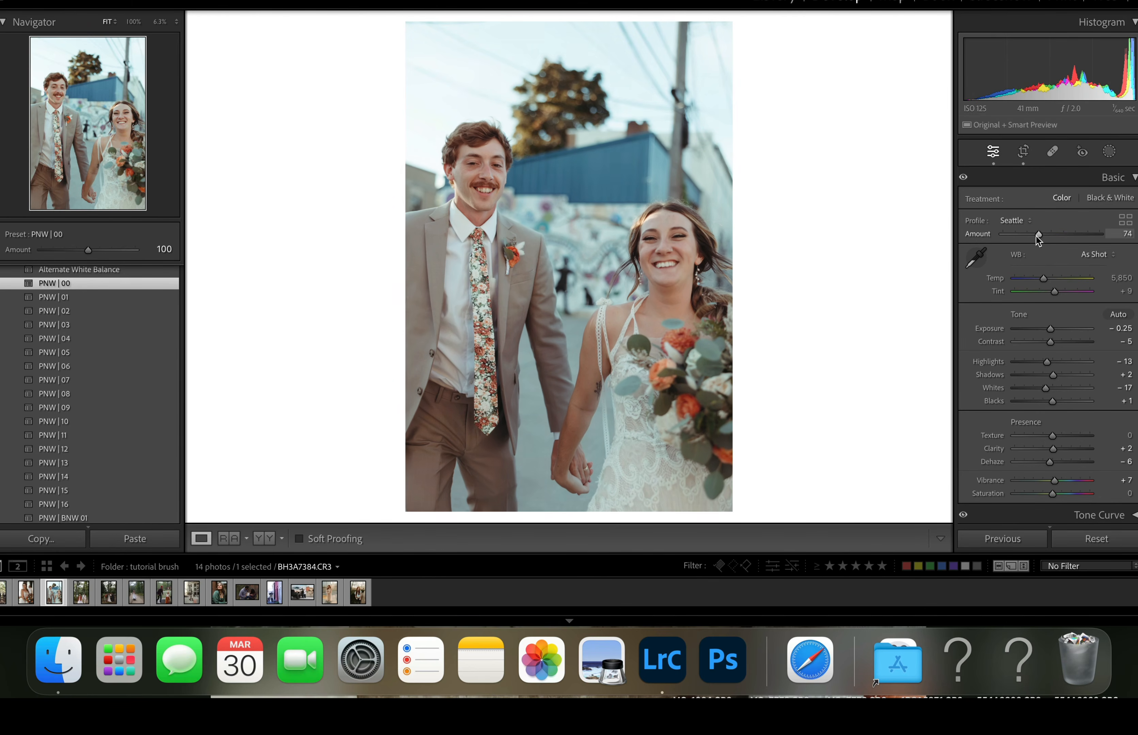
{"action": "left_click_drag", "start_coordinate": [1038, 236], "coordinate": [1023, 234]}
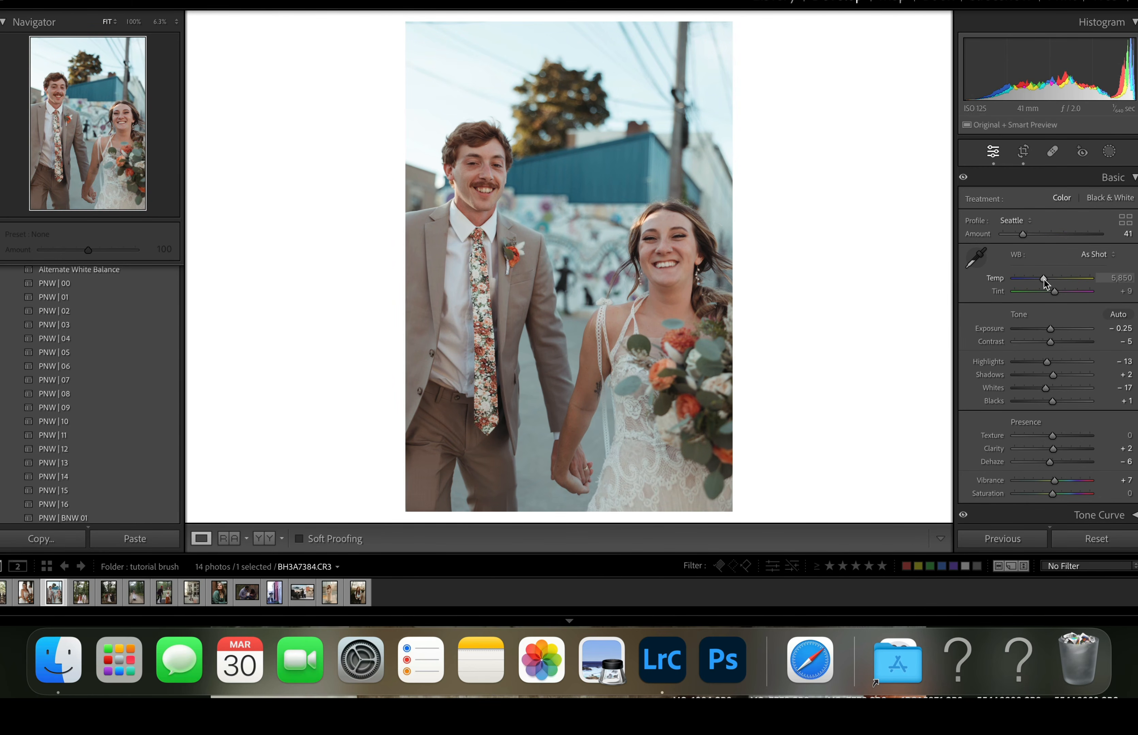
{"action": "left_click_drag", "start_coordinate": [1044, 279], "coordinate": [1052, 292]}
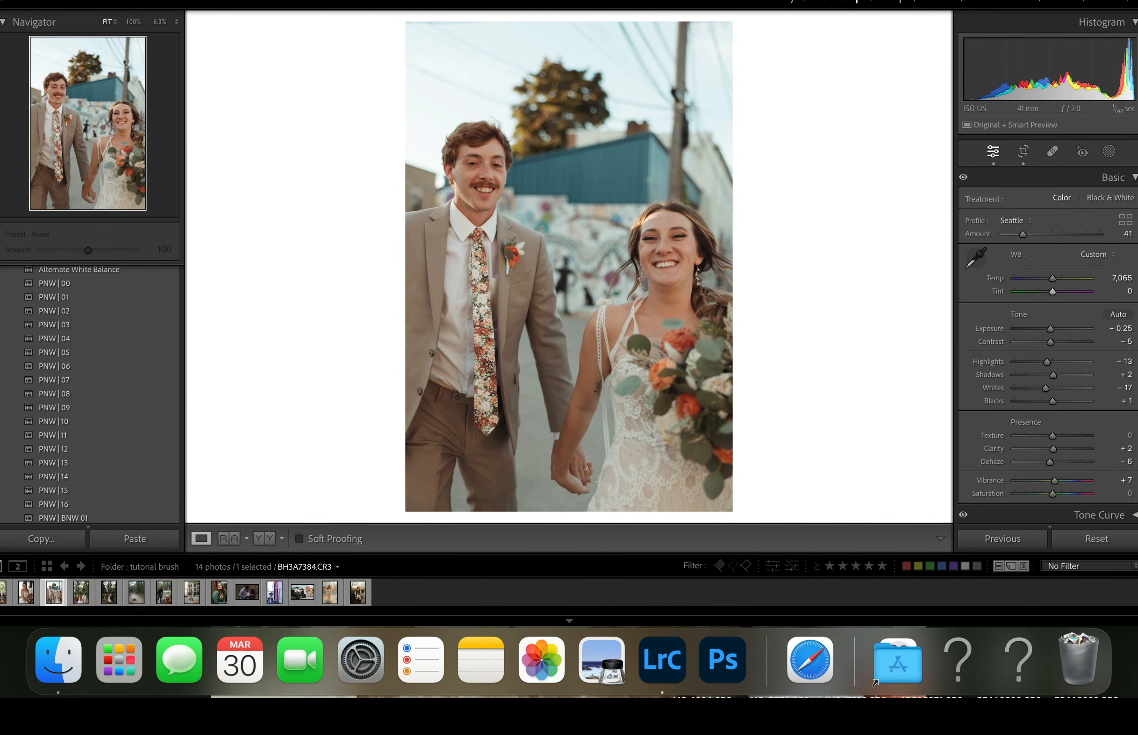
- Set up a people mask that includes both Person 1 and Person 2
{"action": "left_click", "coordinate": [1110, 152]}
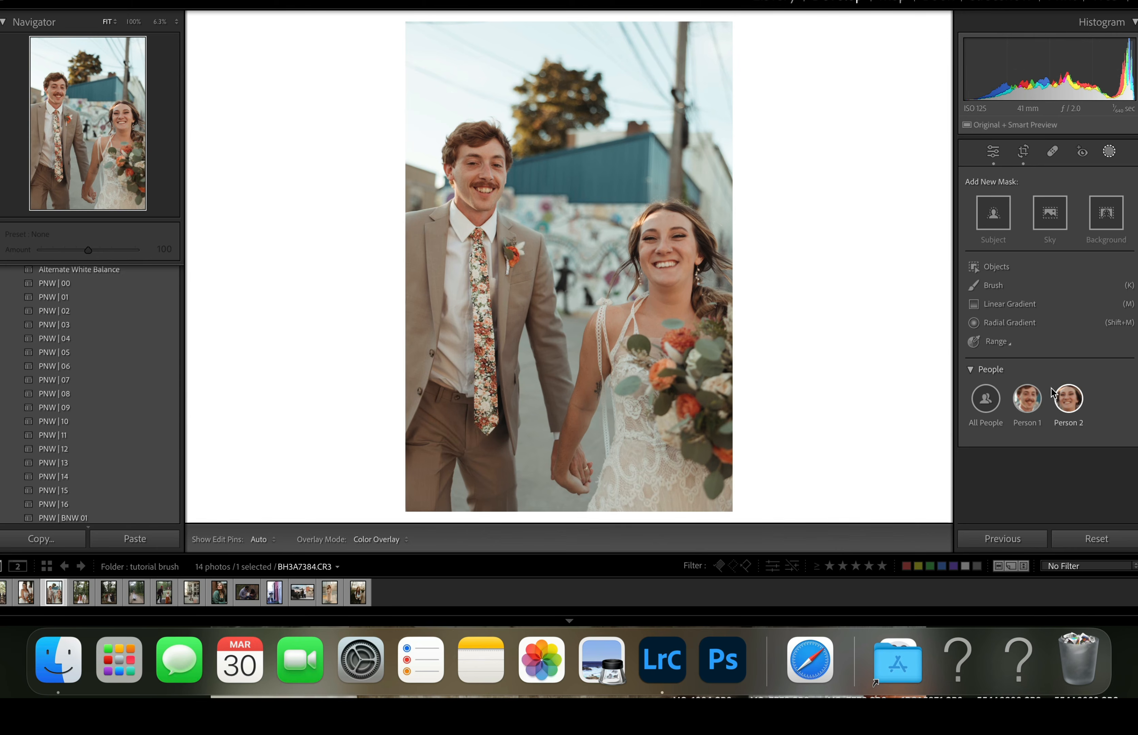
{"action": "mouse_move", "coordinate": [1028, 402]}
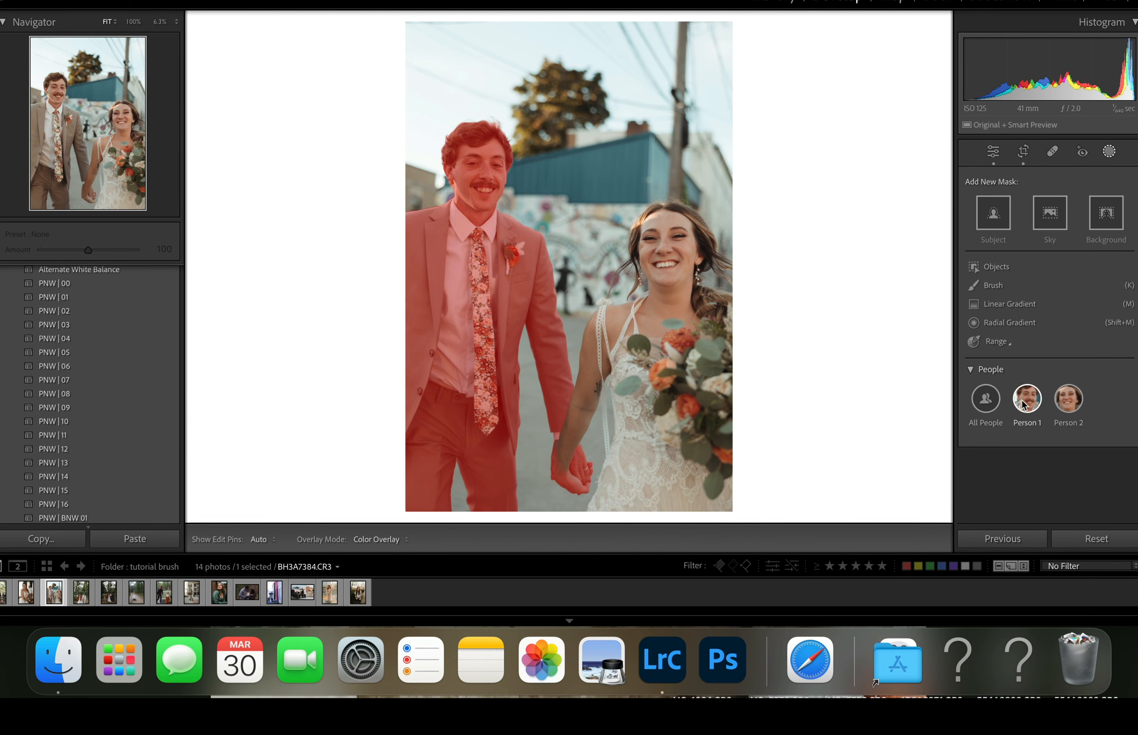
{"action": "mouse_move", "coordinate": [988, 404]}
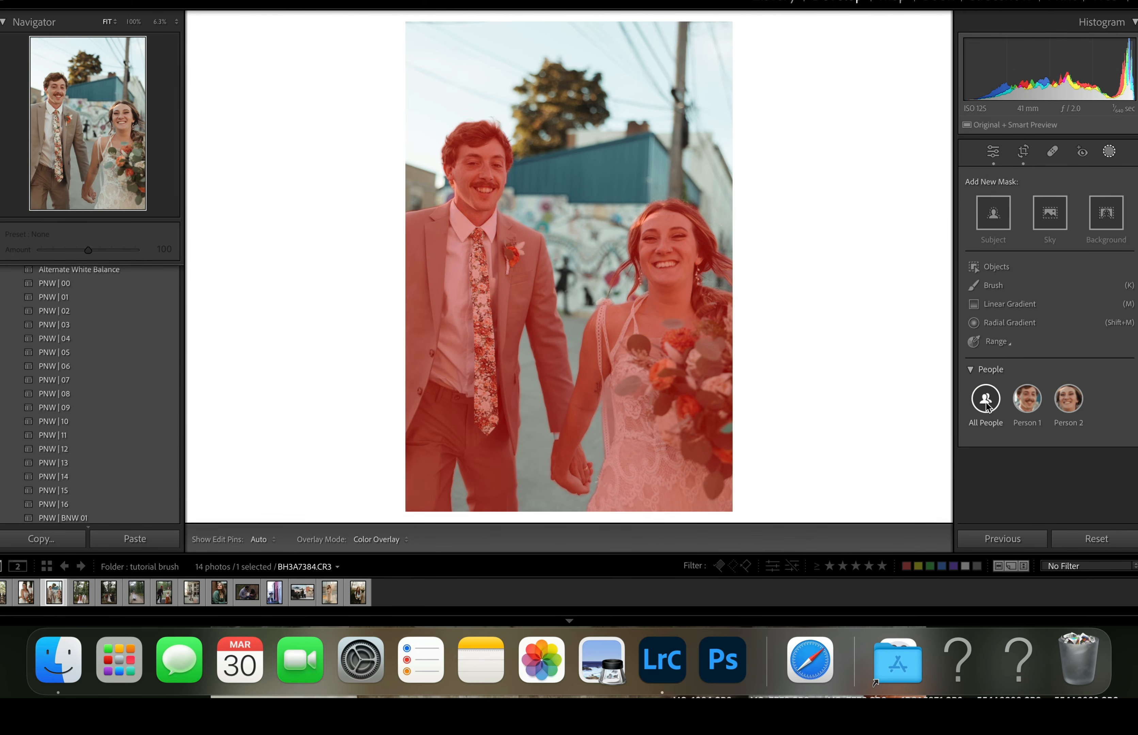
{"action": "left_click", "coordinate": [1029, 405]}
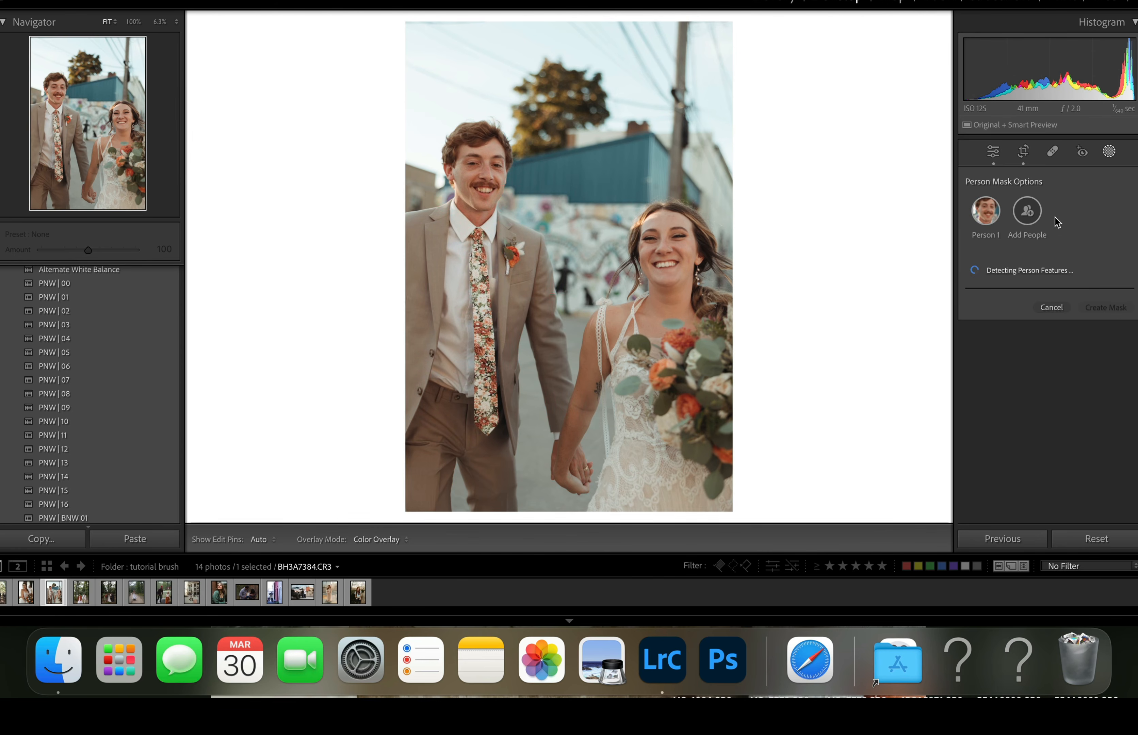
{"action": "left_click", "coordinate": [1028, 211]}
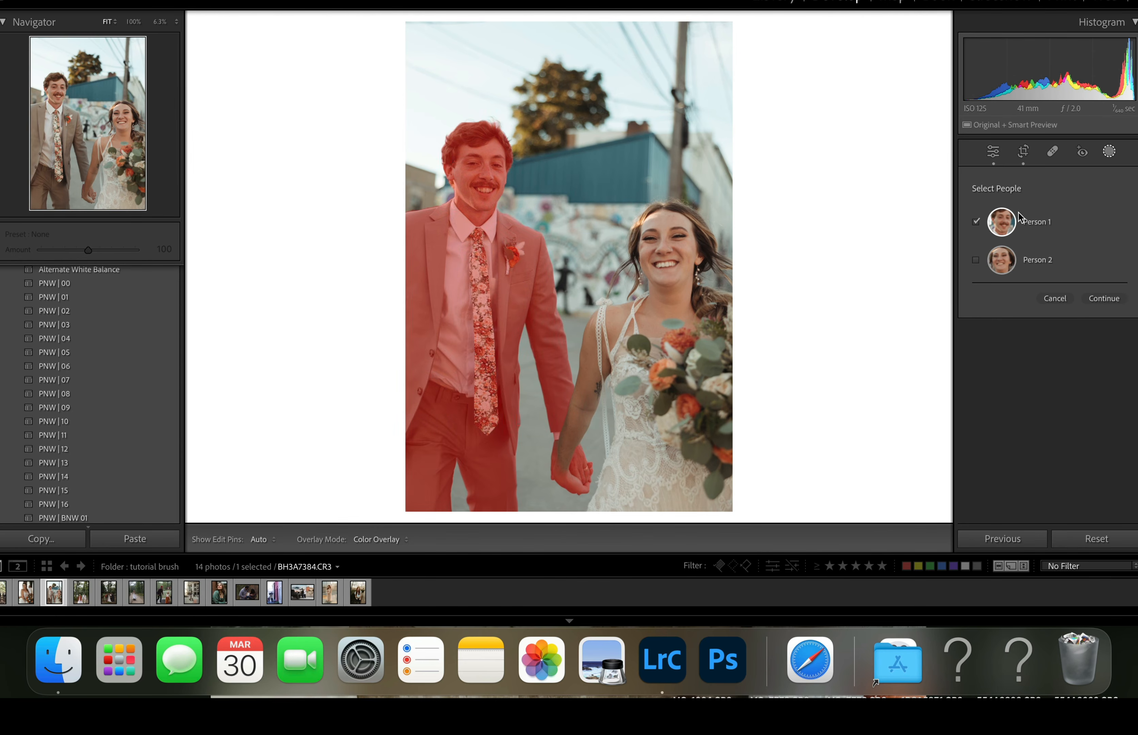
{"action": "left_click", "coordinate": [976, 260]}
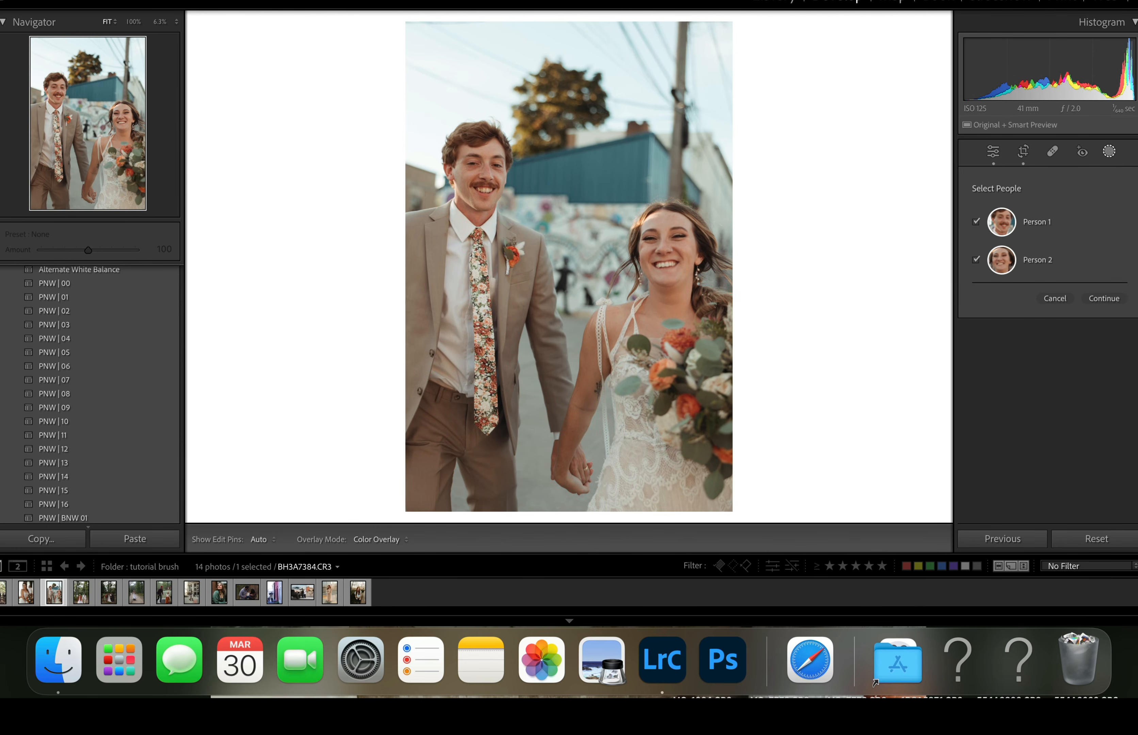
{"action": "left_click", "coordinate": [1112, 302]}
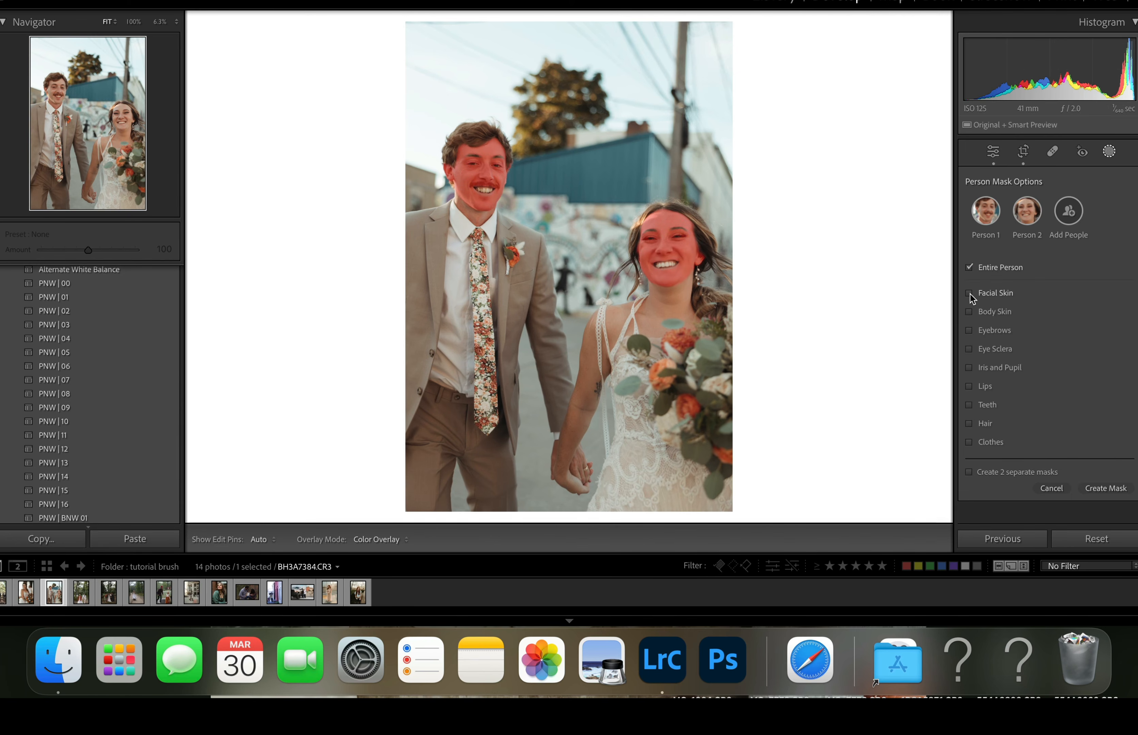
- Create one combined mask of both people's Facial Skin, Body Skin and Teeth and set its Exposure to 0.16
{"action": "left_click", "coordinate": [970, 293]}
{"action": "left_click", "coordinate": [989, 314]}
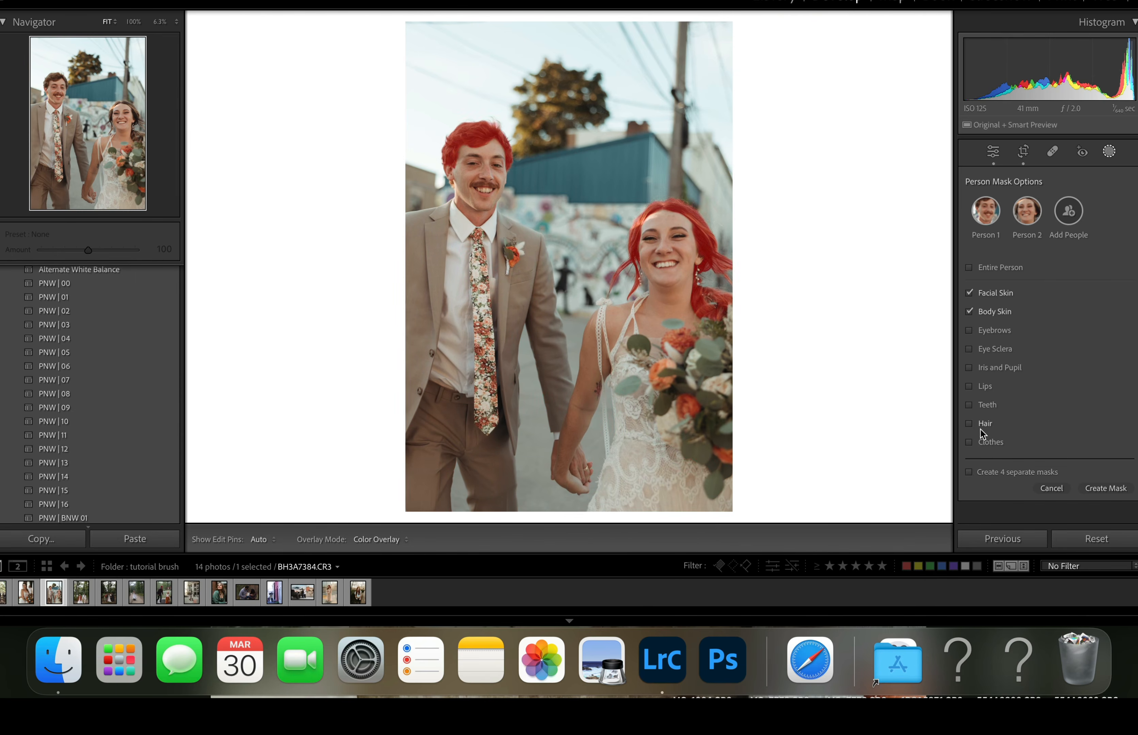
{"action": "left_click", "coordinate": [980, 405]}
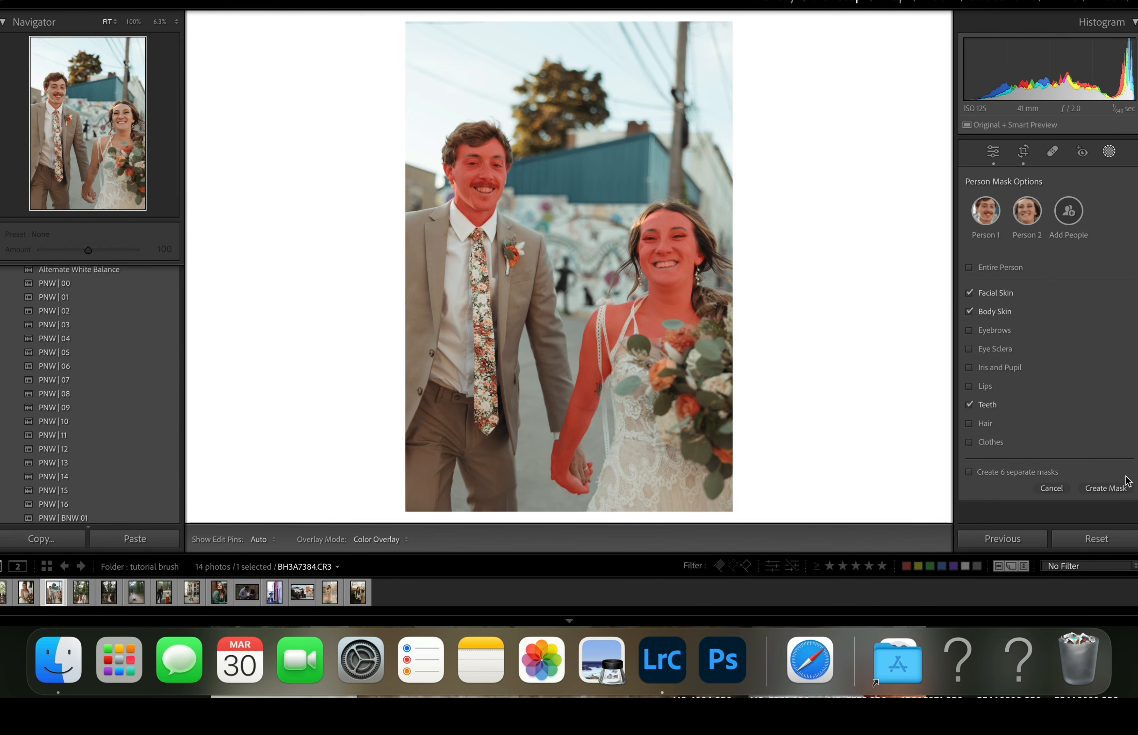
{"action": "left_click", "coordinate": [1109, 488]}
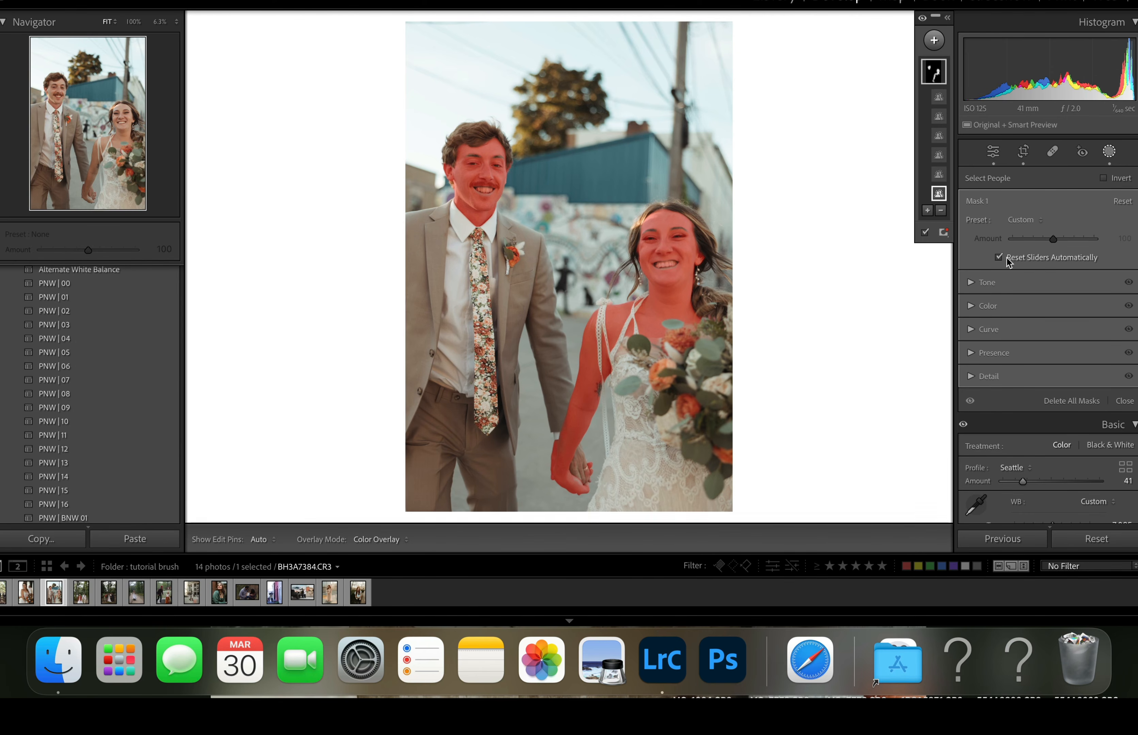
{"action": "left_click", "coordinate": [974, 283]}
{"action": "left_click_drag", "start_coordinate": [1055, 301], "coordinate": [1054, 300]}
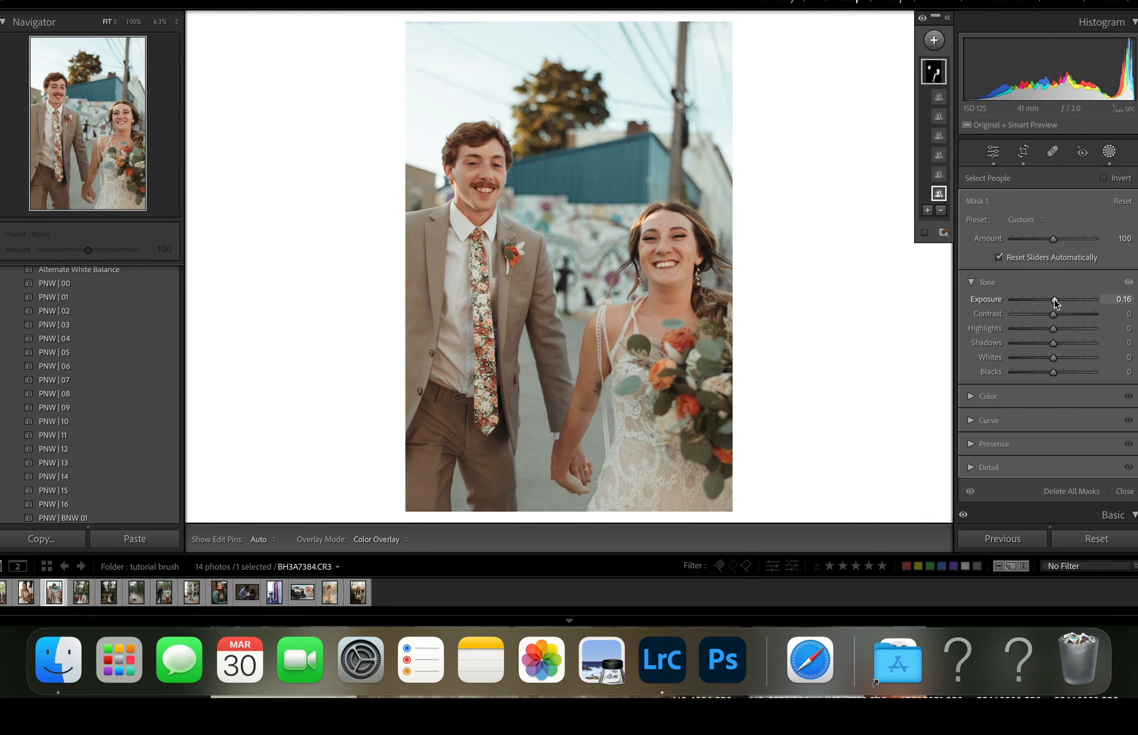
- Add a background mask and apply the A) Warm Drama II preset to it
{"action": "left_click", "coordinate": [934, 40]}
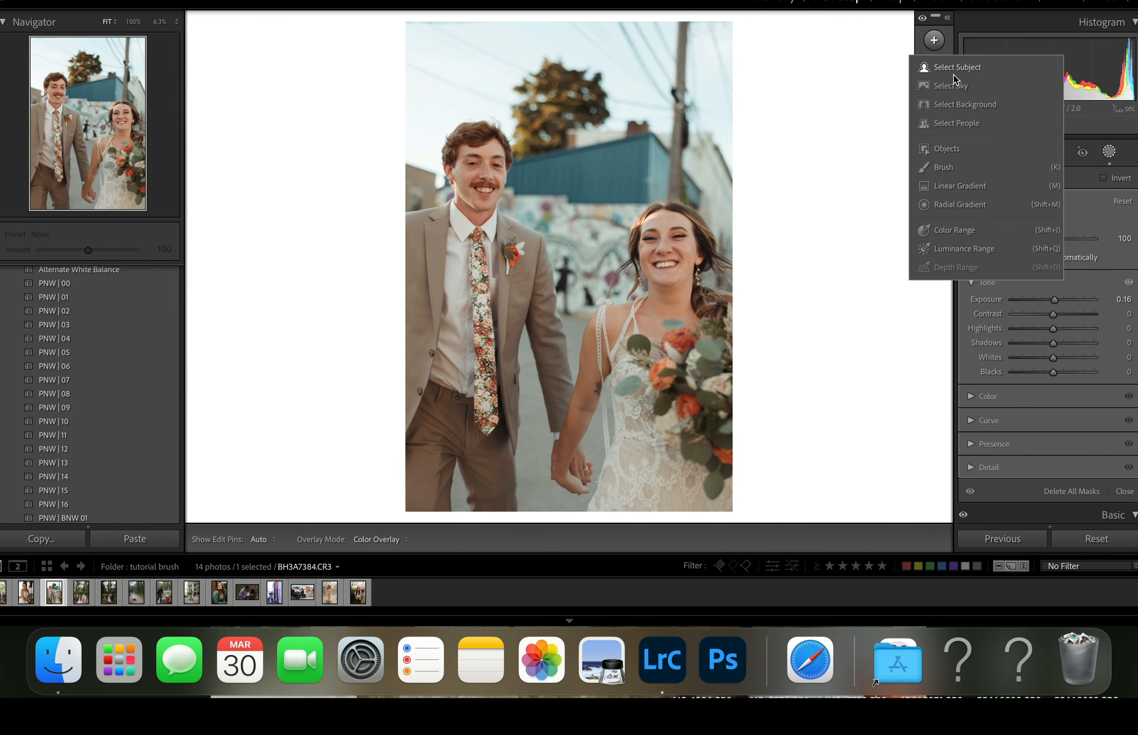
{"action": "left_click", "coordinate": [956, 105]}
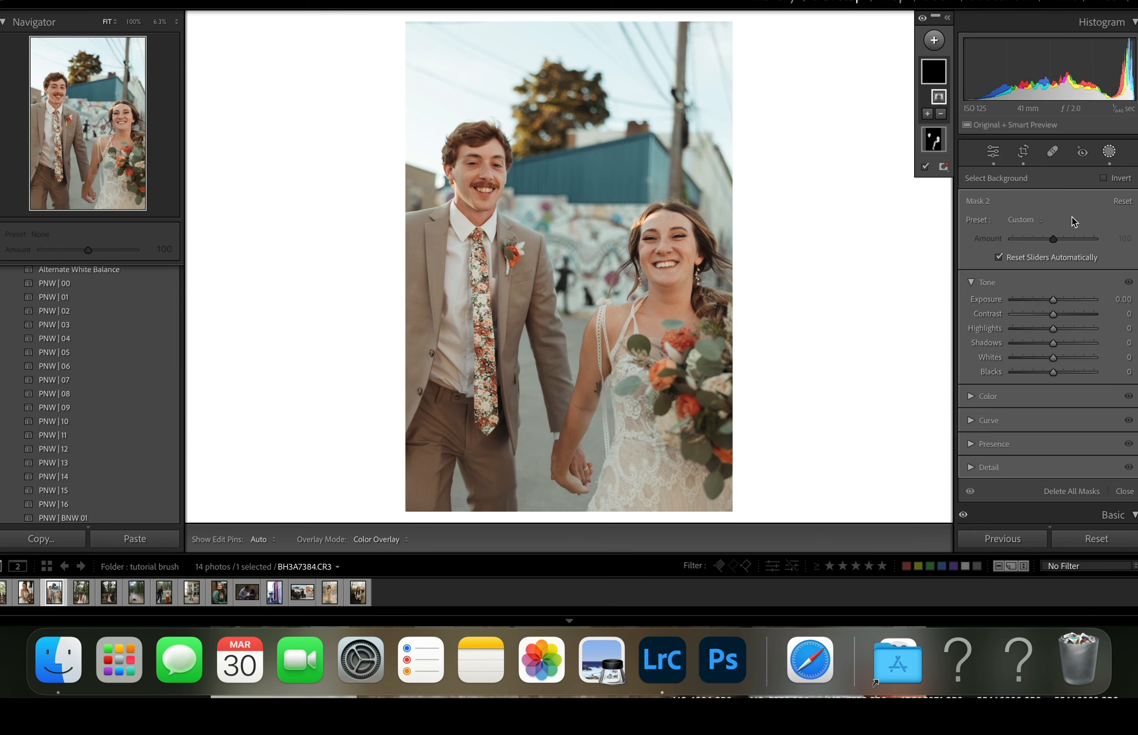
{"action": "left_click", "coordinate": [972, 282]}
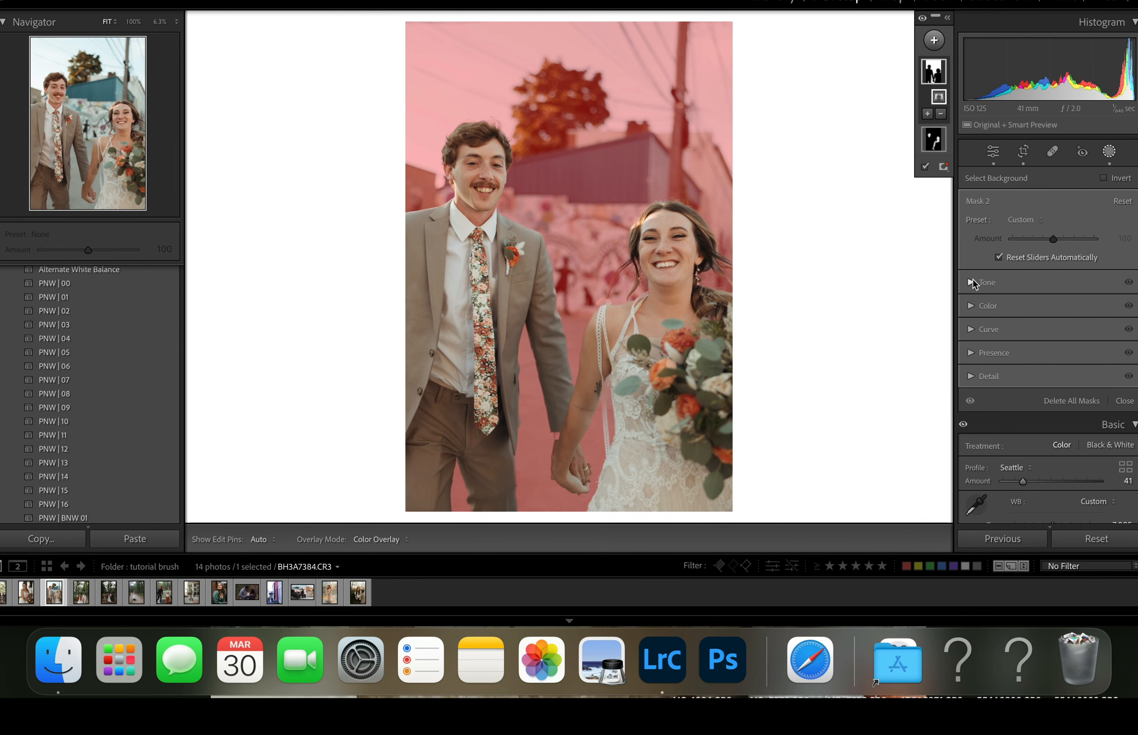
{"action": "left_click", "coordinate": [1032, 219]}
{"action": "scroll", "coordinate": [1009, 509], "scroll_direction": "down", "scroll_amount": 10}
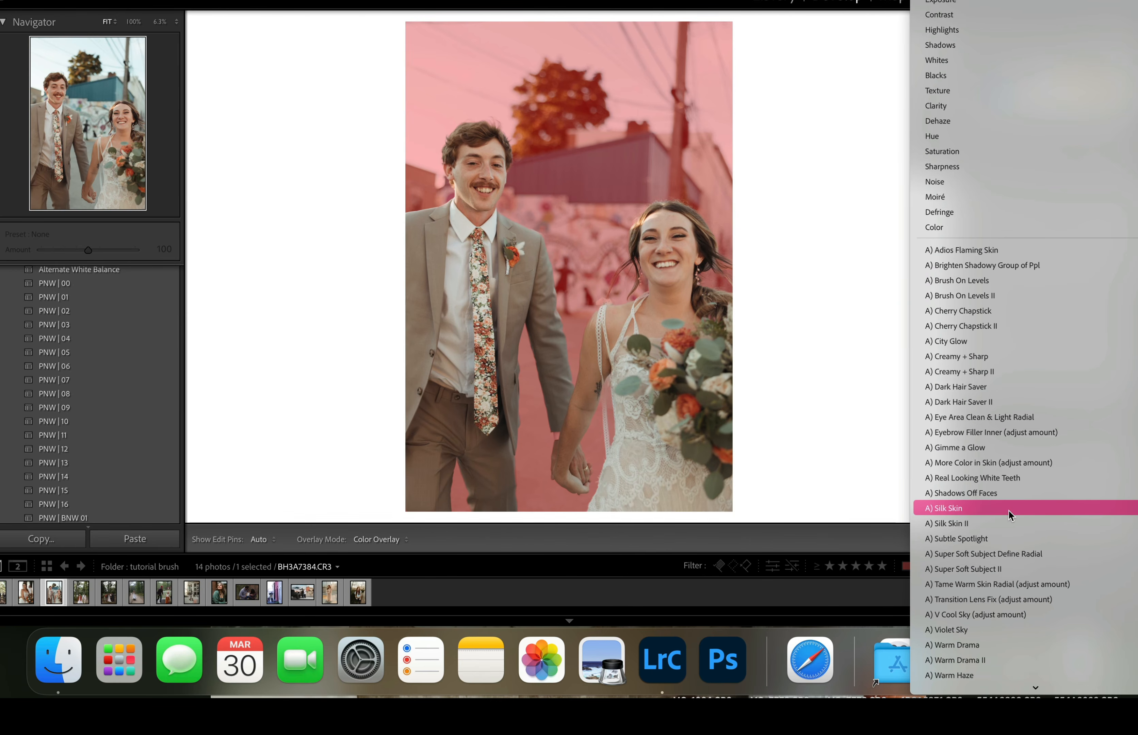
{"action": "scroll", "coordinate": [1009, 509], "scroll_direction": "down", "scroll_amount": 2}
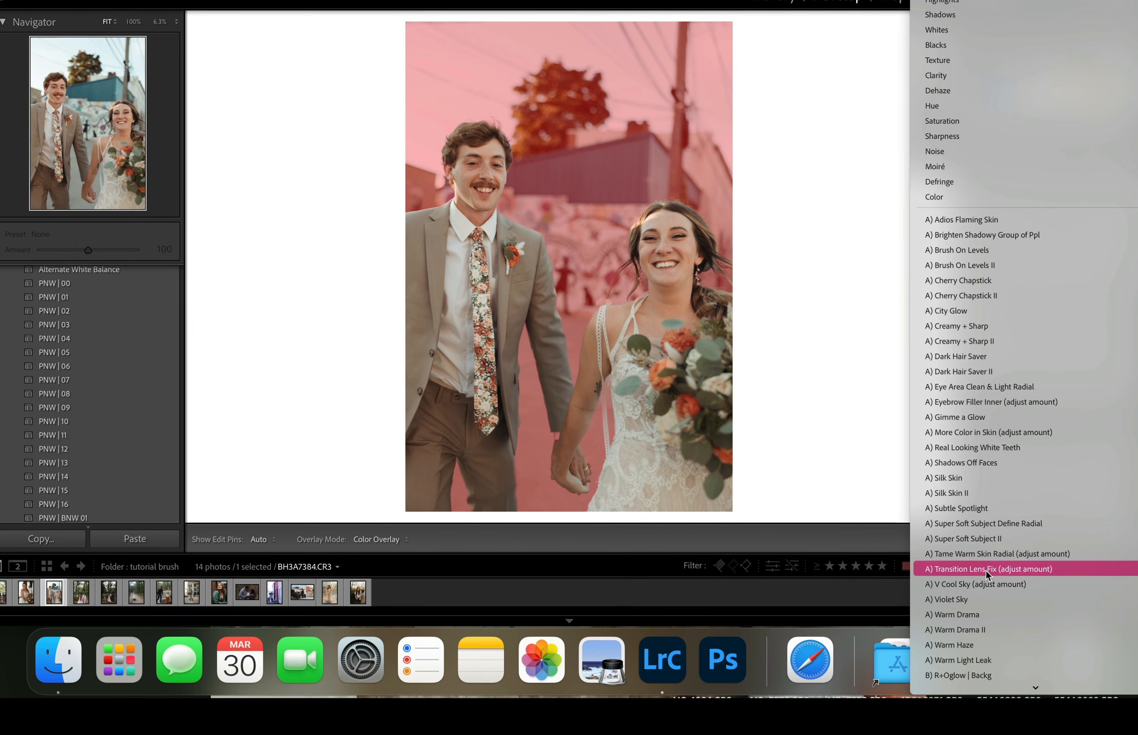
{"action": "left_click", "coordinate": [970, 624]}
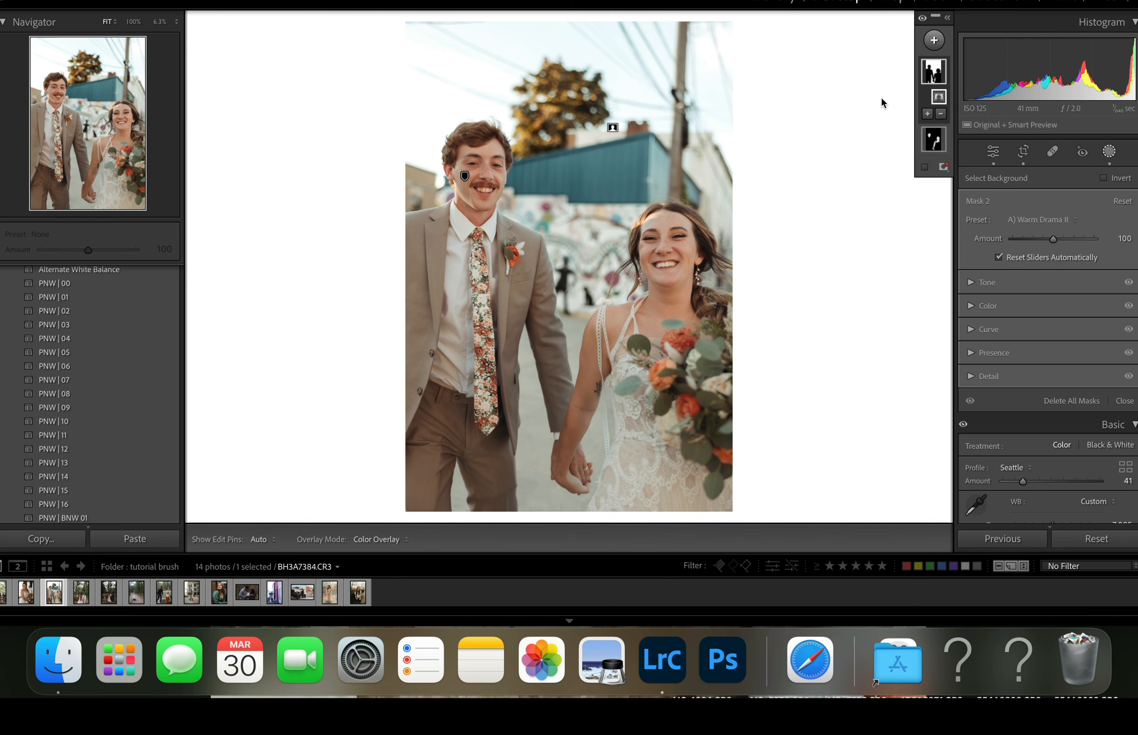
- Add a linear gradient mask running diagonally from the photo's upper-right edge down to the couple's joined hands
{"action": "left_click", "coordinate": [935, 41]}
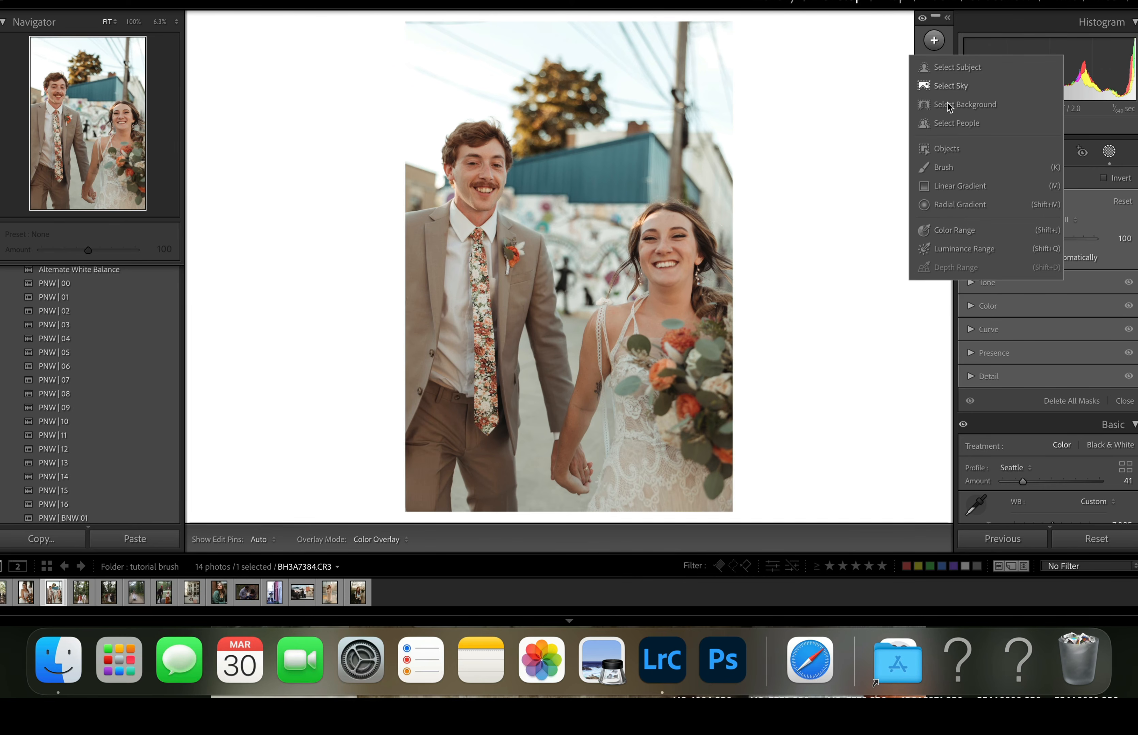
{"action": "left_click", "coordinate": [944, 187]}
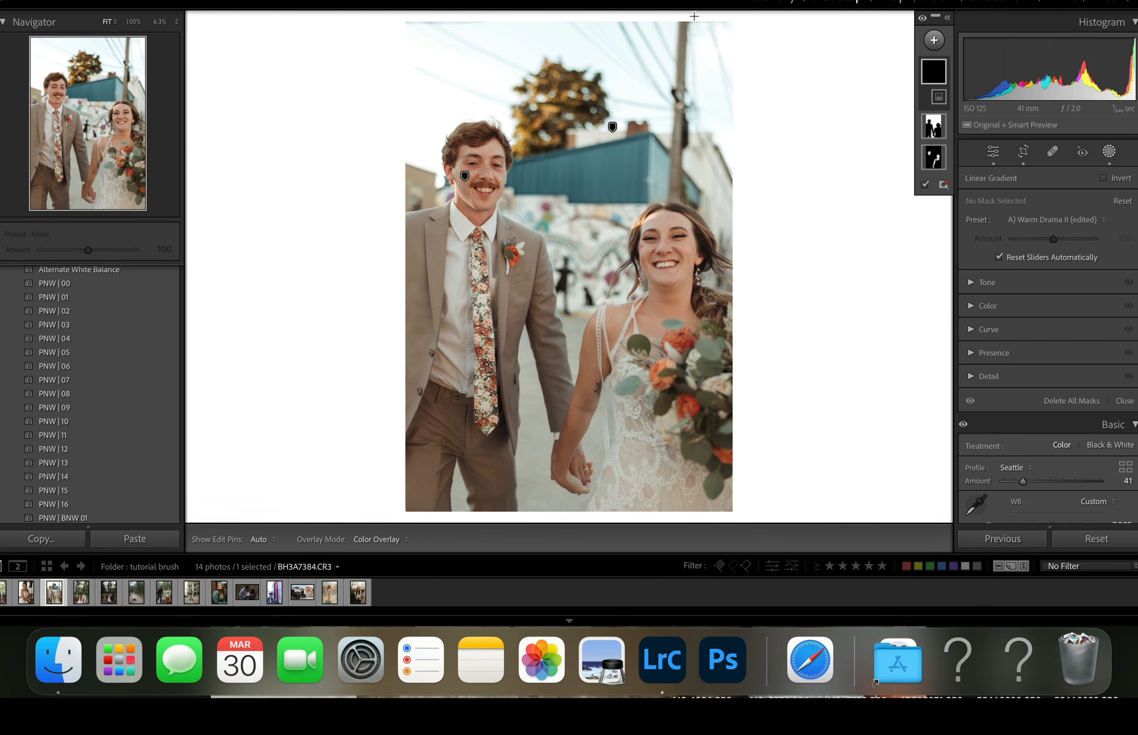
{"action": "left_click_drag", "start_coordinate": [692, 18], "coordinate": [569, 472]}
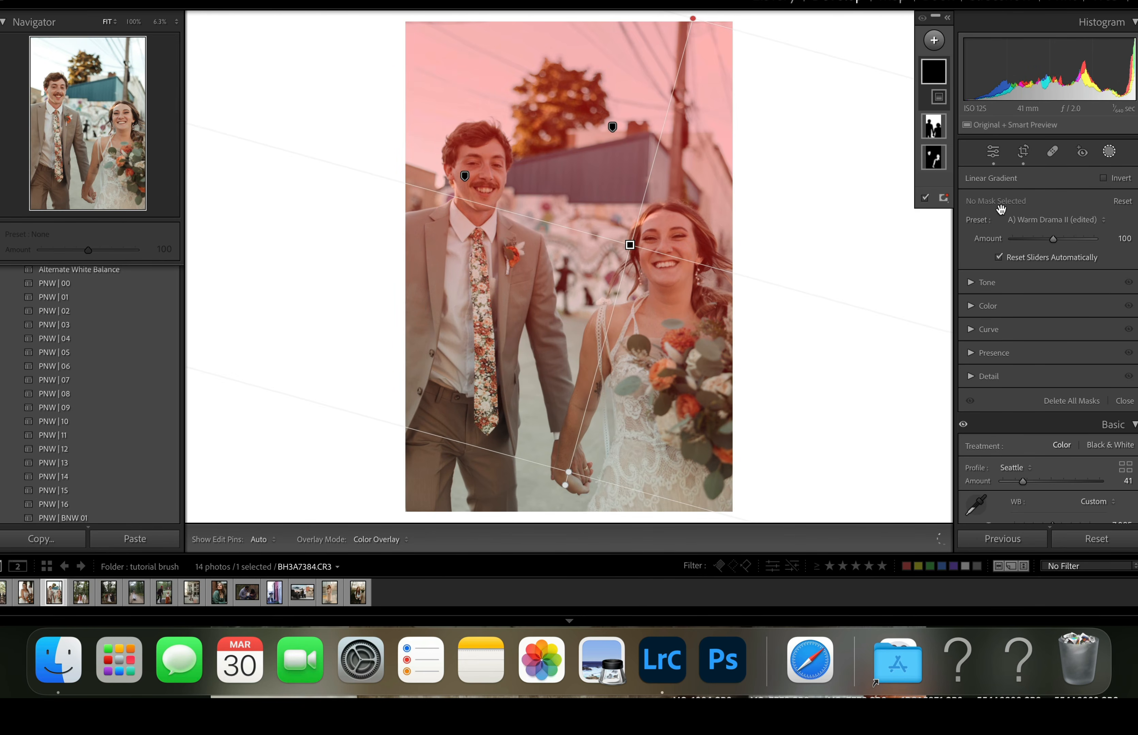
- Apply the A) Warm Haze preset to the linear gradient mask and subtract the subject from it
{"action": "left_click", "coordinate": [1033, 218]}
{"action": "scroll", "coordinate": [1028, 436], "scroll_direction": "down", "scroll_amount": 5}
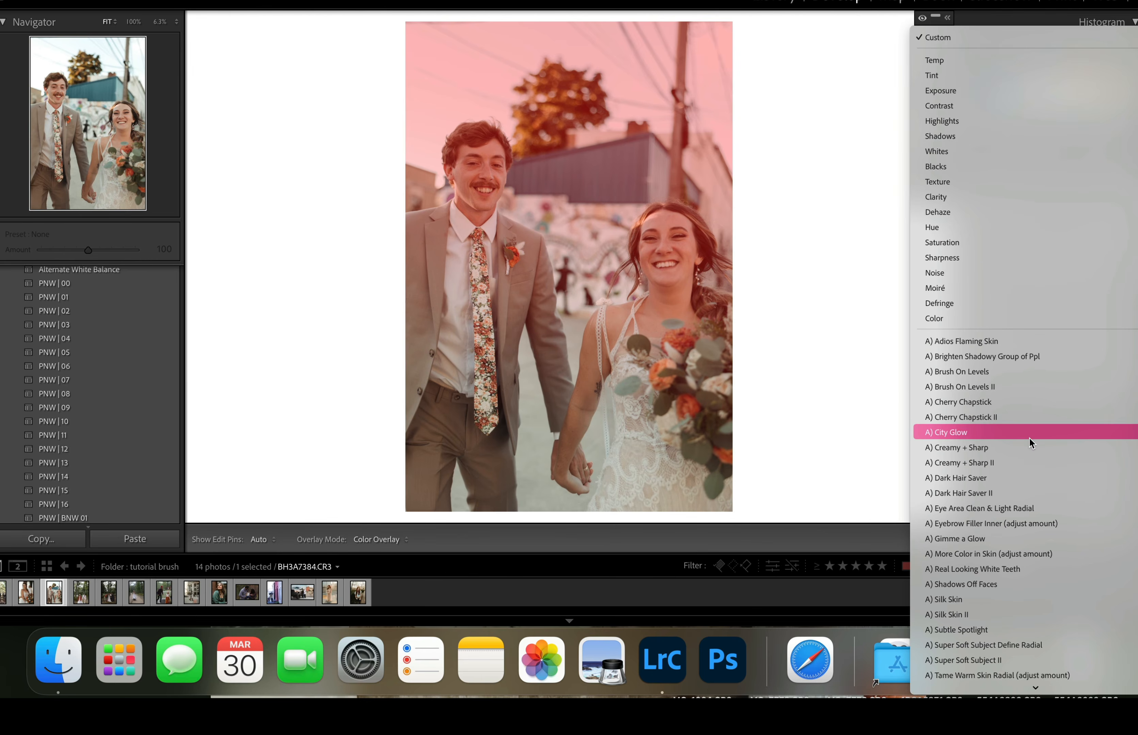
{"action": "scroll", "coordinate": [1029, 437], "scroll_direction": "down", "scroll_amount": 3}
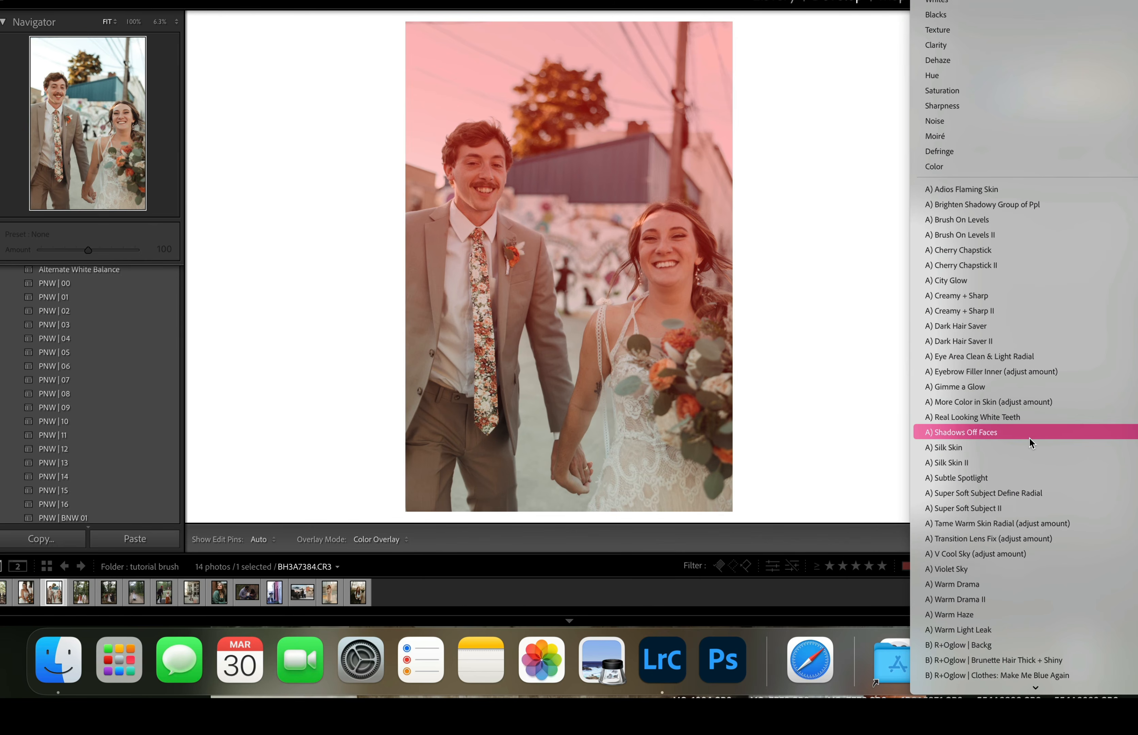
{"action": "left_click", "coordinate": [982, 612]}
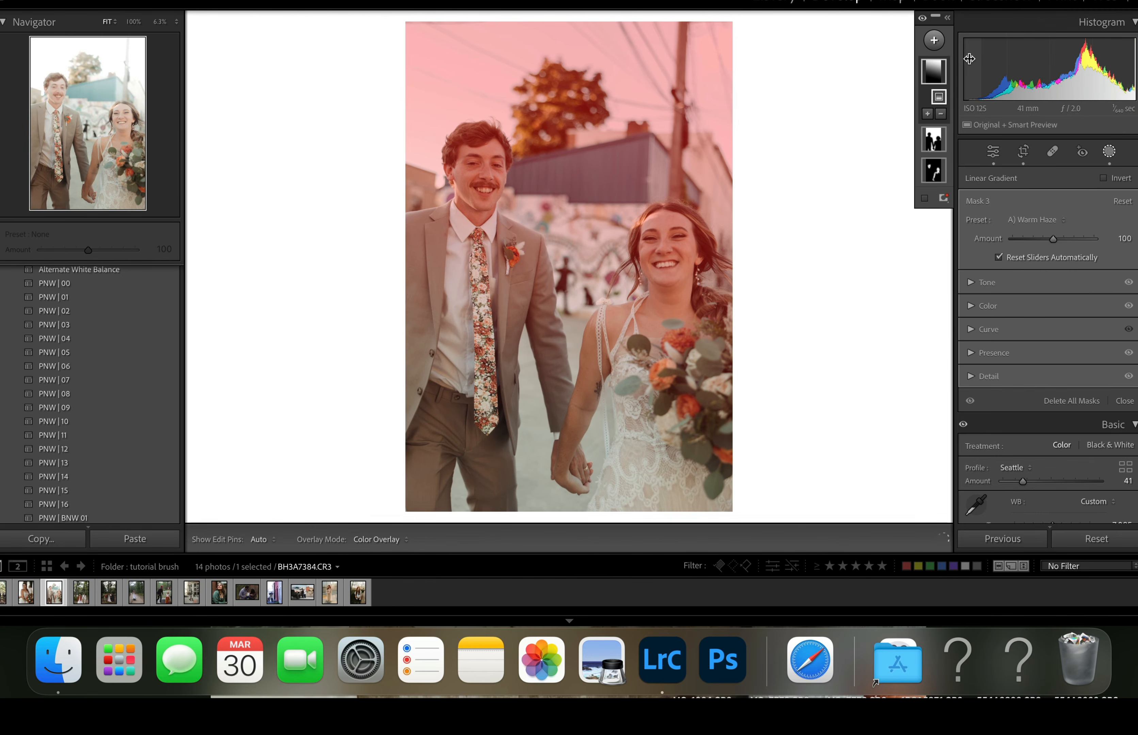
{"action": "left_click", "coordinate": [941, 113]}
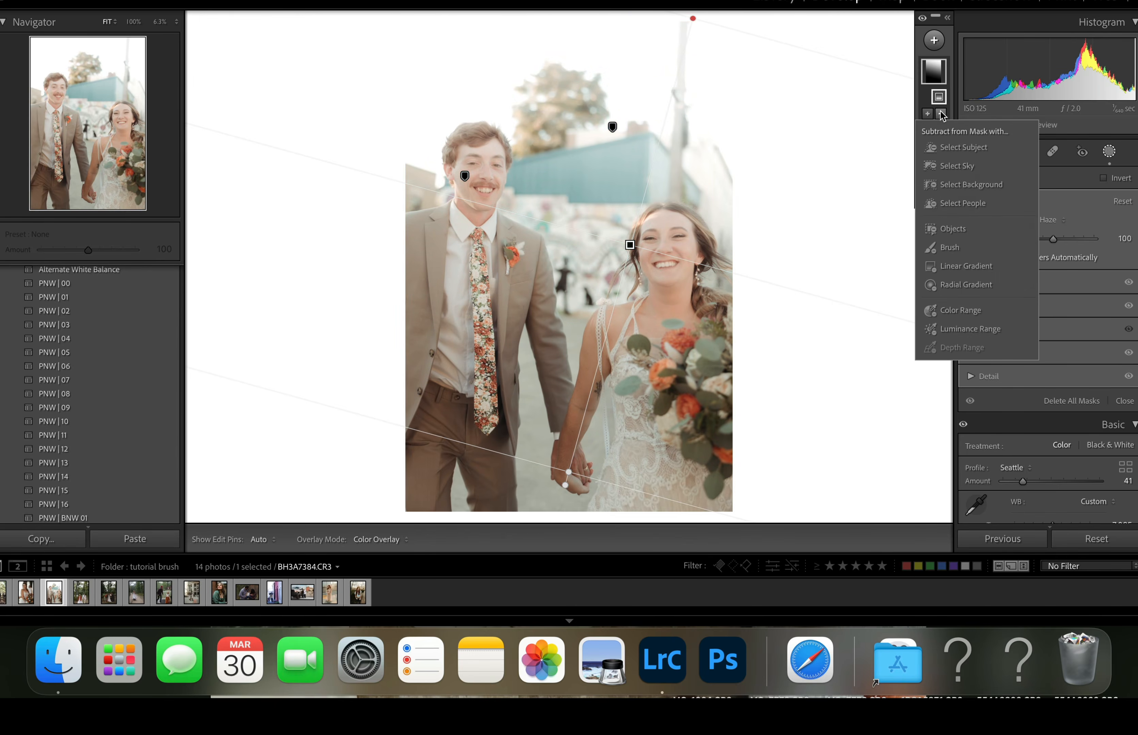
{"action": "left_click", "coordinate": [954, 149]}
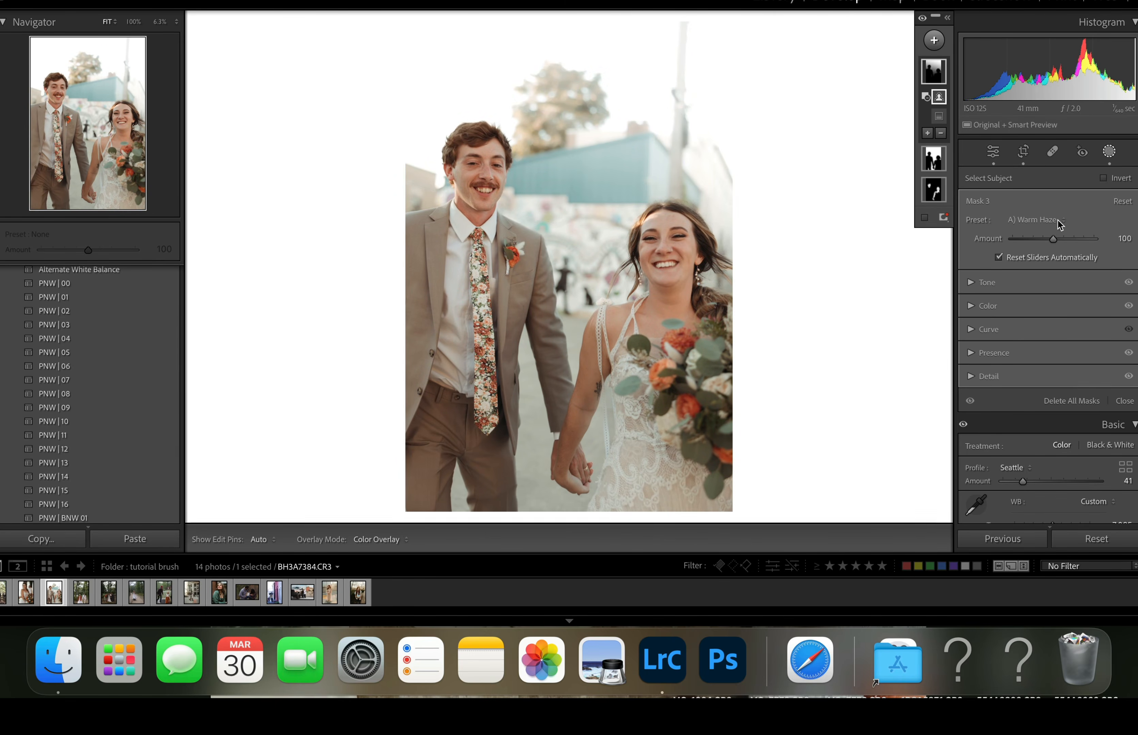
- Set the A) Warm Haze amount on the couple photo's linear gradient mask to 70
{"action": "mouse_move", "coordinate": [1049, 243]}
{"action": "left_mouse_down"}
{"action": "mouse_move", "coordinate": [1007, 252]}
{"action": "mouse_move", "coordinate": [1058, 244]}
{"action": "mouse_move", "coordinate": [1041, 243]}
{"action": "left_mouse_up"}
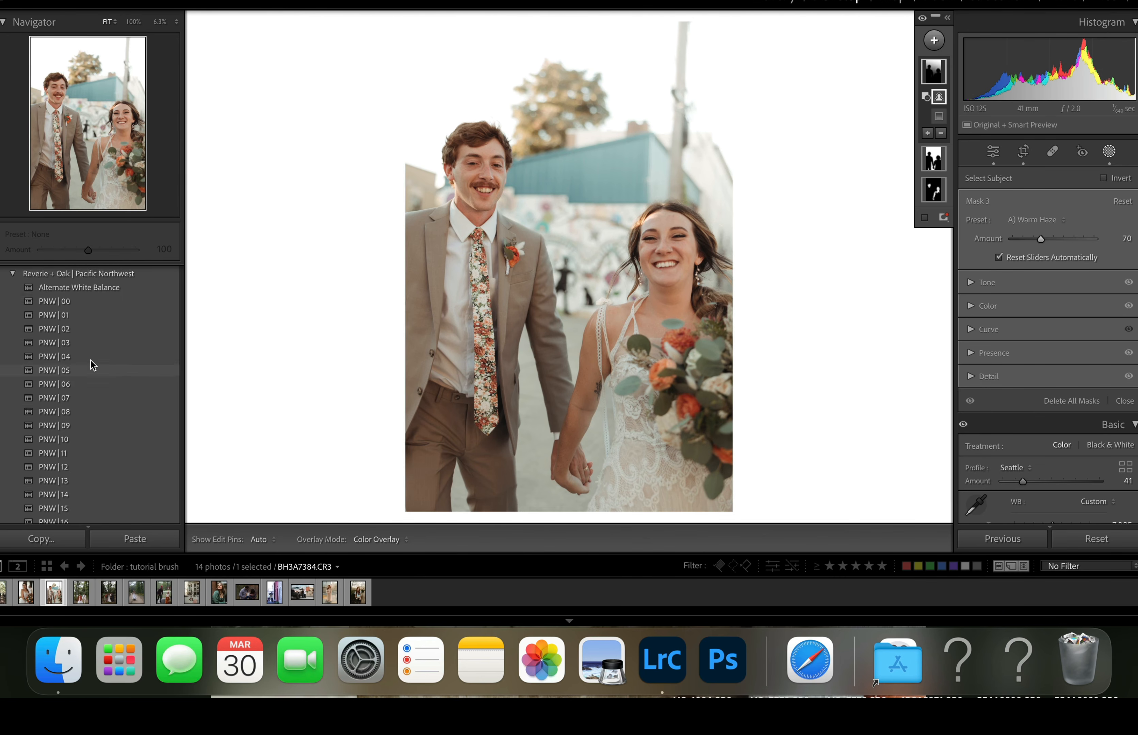
- Start a new develop preset from the couple photo that includes only Masking, with all three masks
{"action": "scroll", "coordinate": [91, 360], "scroll_direction": "up", "scroll_amount": 3}
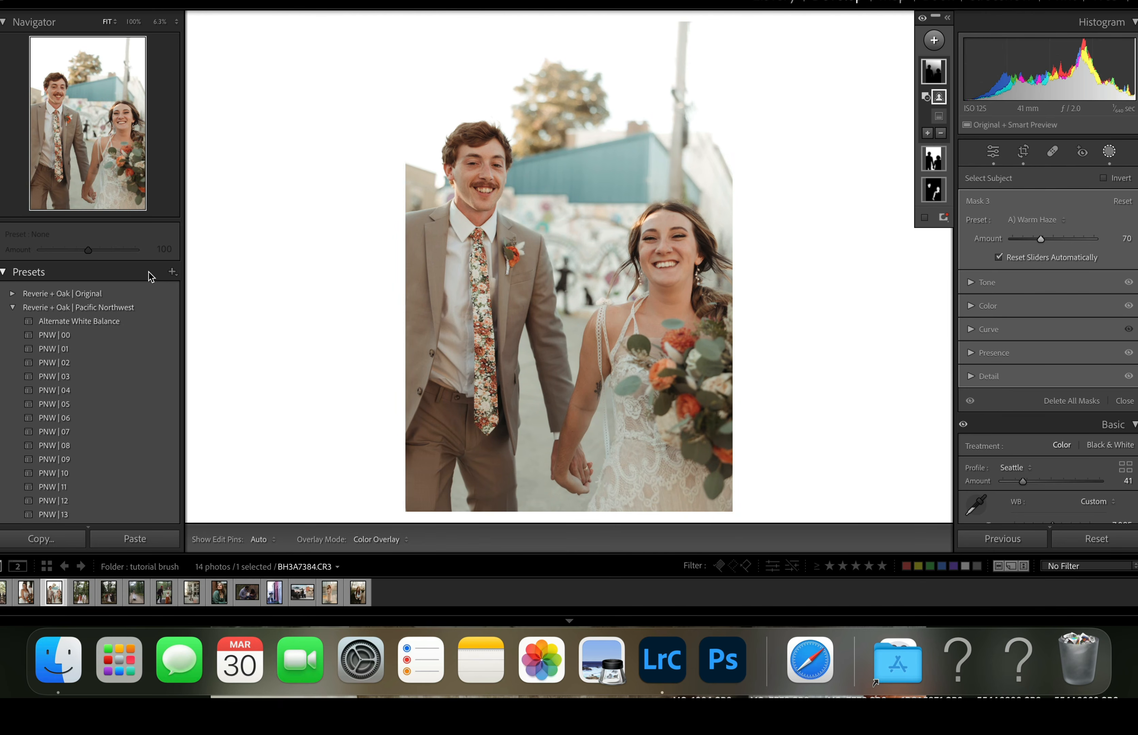
{"action": "left_click", "coordinate": [173, 272]}
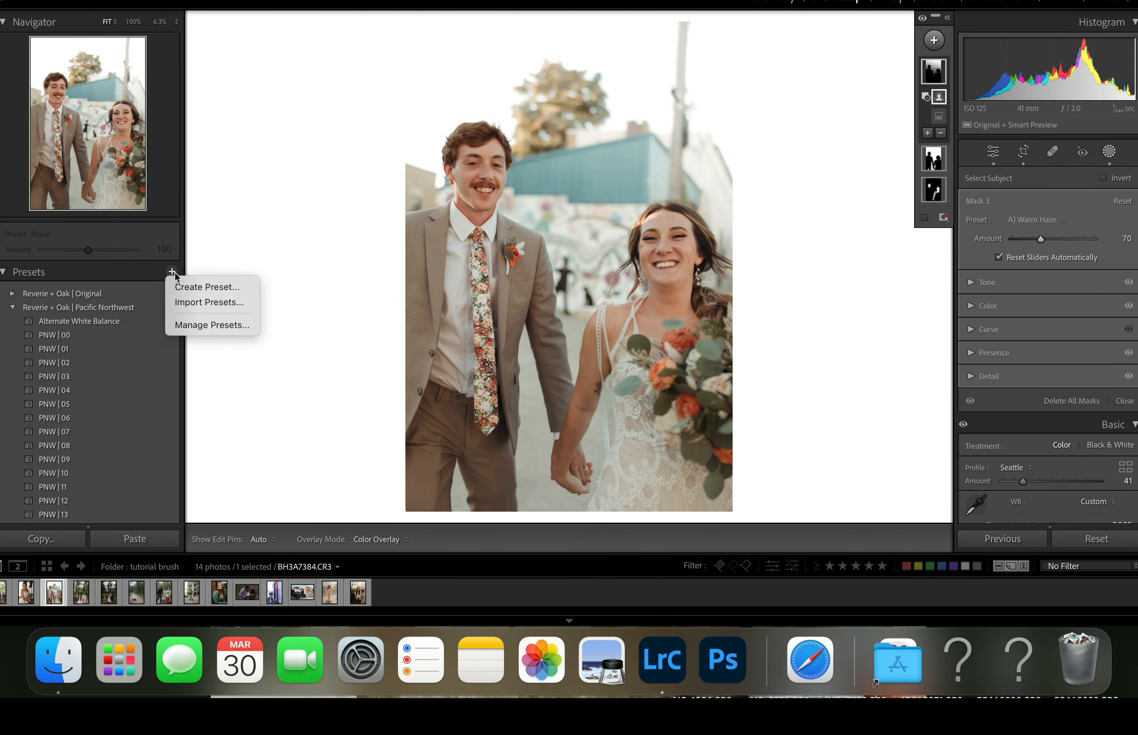
{"action": "left_click", "coordinate": [198, 287]}
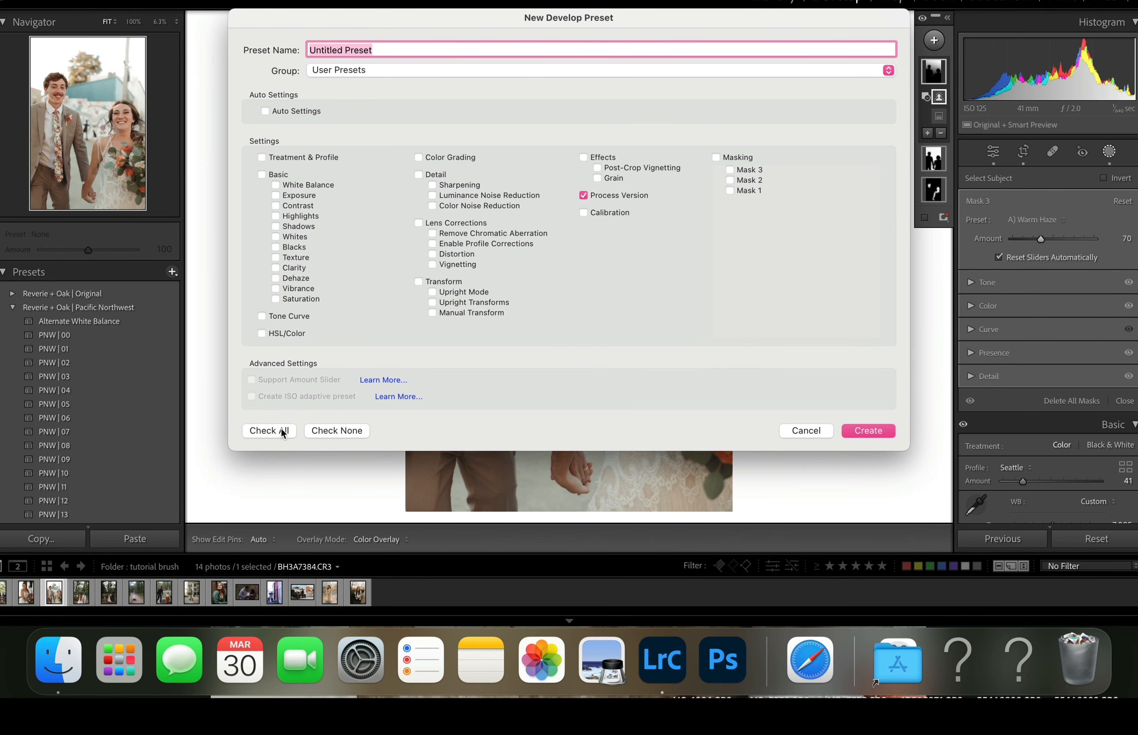
{"action": "left_click", "coordinate": [329, 430]}
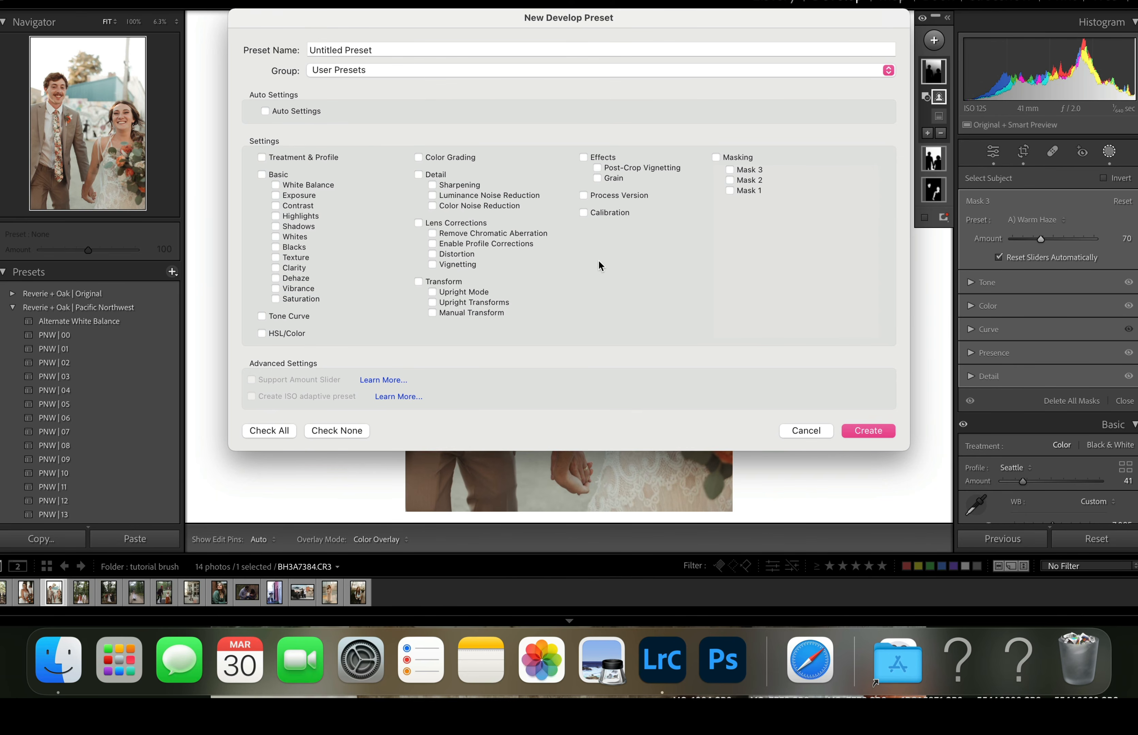
{"action": "left_click", "coordinate": [716, 158]}
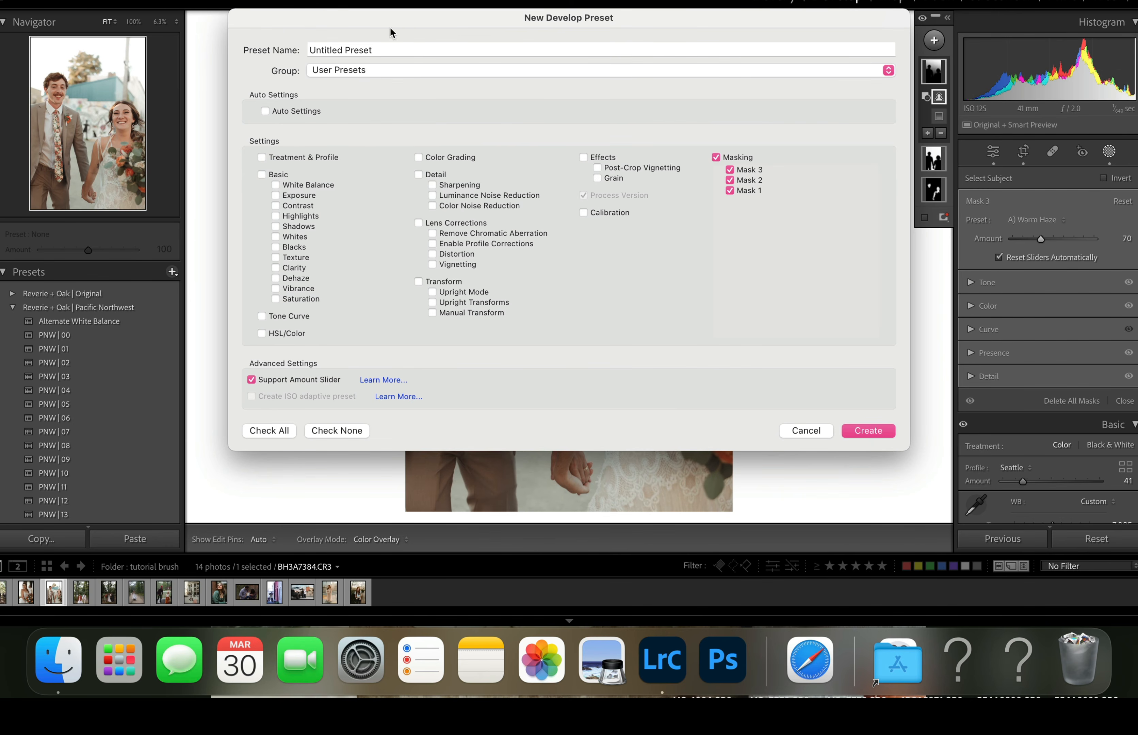
- Put the preset in a new group called AI PRESETS, name it 01 and create it
{"action": "left_click", "coordinate": [371, 70]}
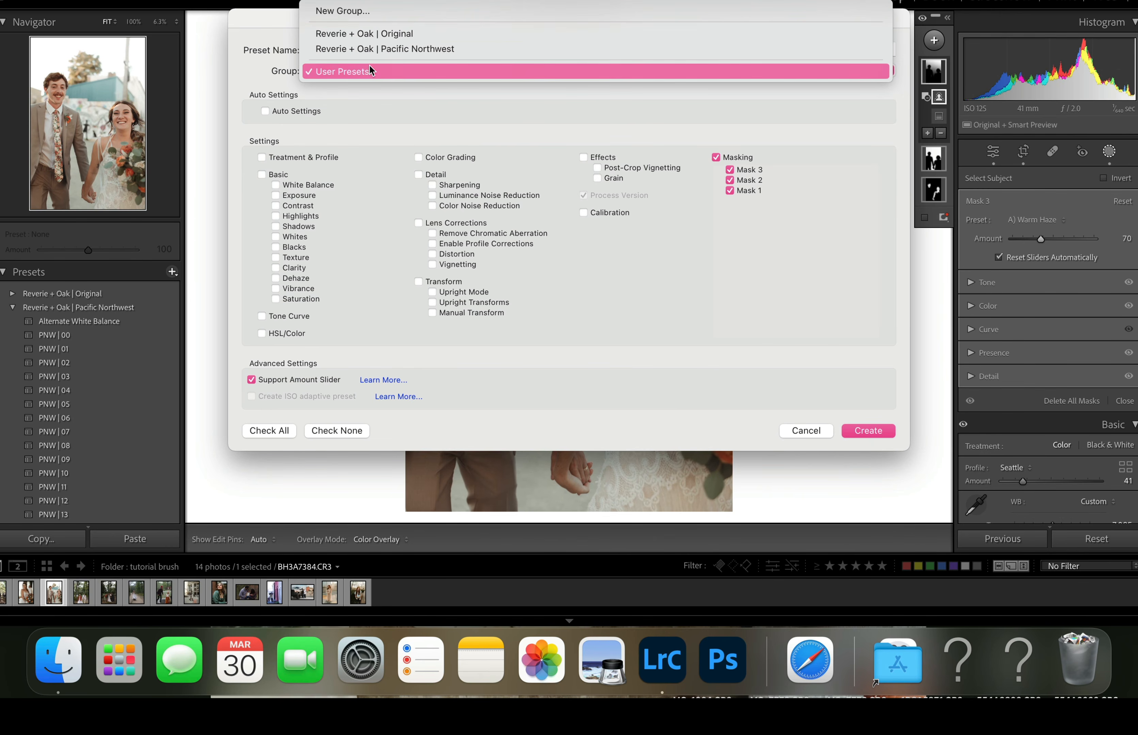
{"action": "left_click", "coordinate": [369, 12]}
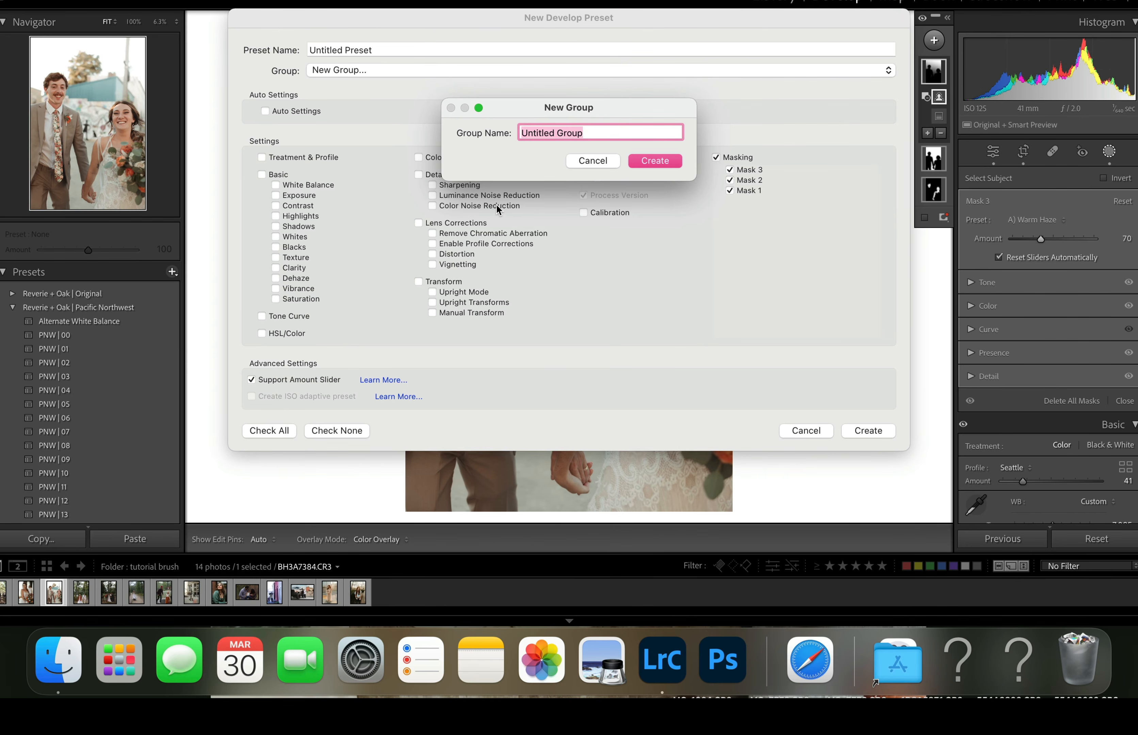
{"action": "type", "text": "AI PRESETS"}
{"action": "left_click", "coordinate": [667, 161]}
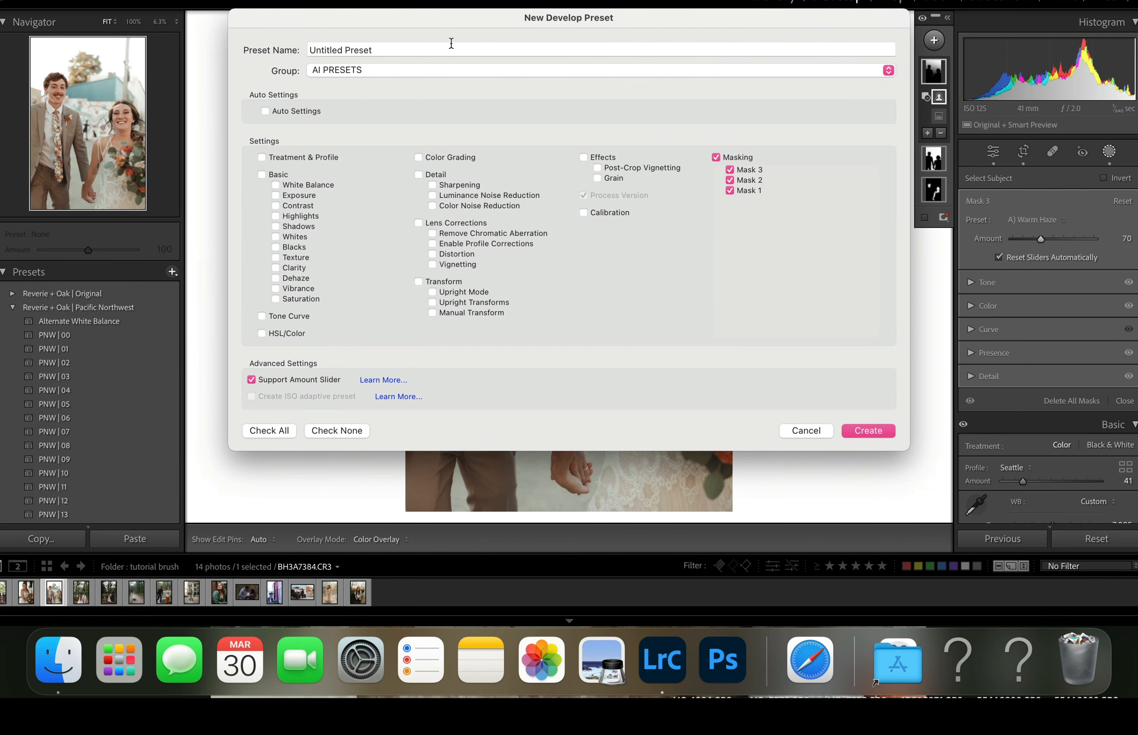
{"action": "left_click", "coordinate": [433, 43]}
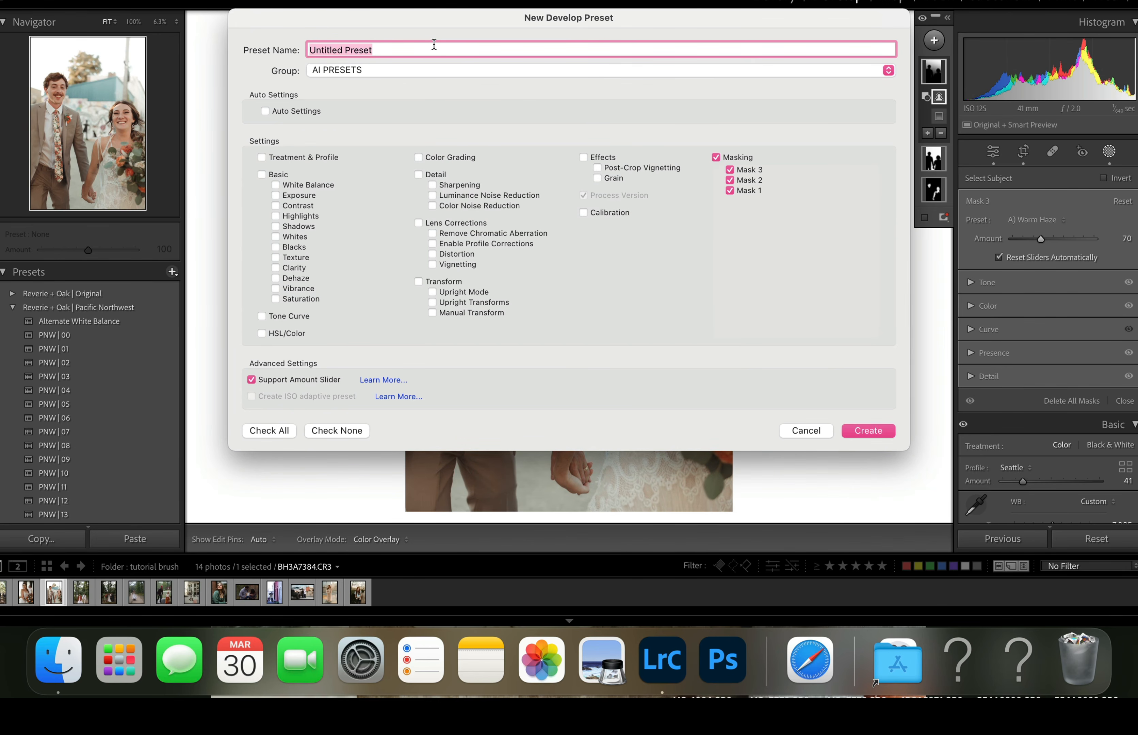
{"action": "type", "text": "01"}
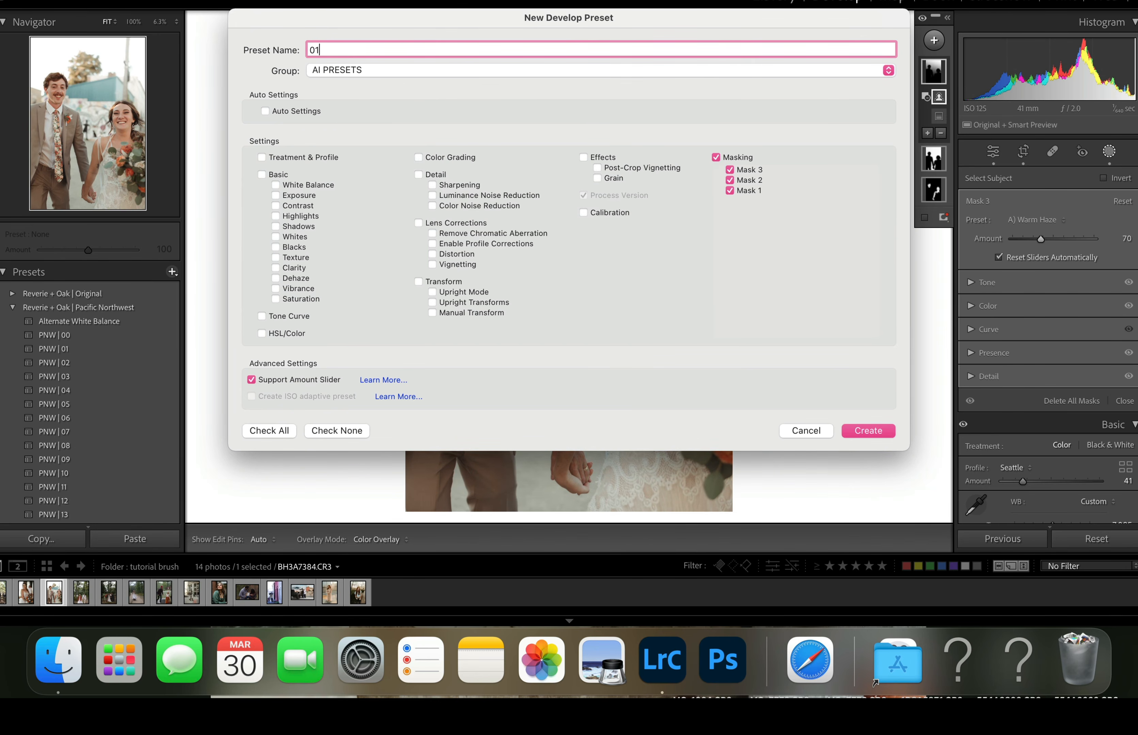
{"action": "left_click", "coordinate": [877, 430]}
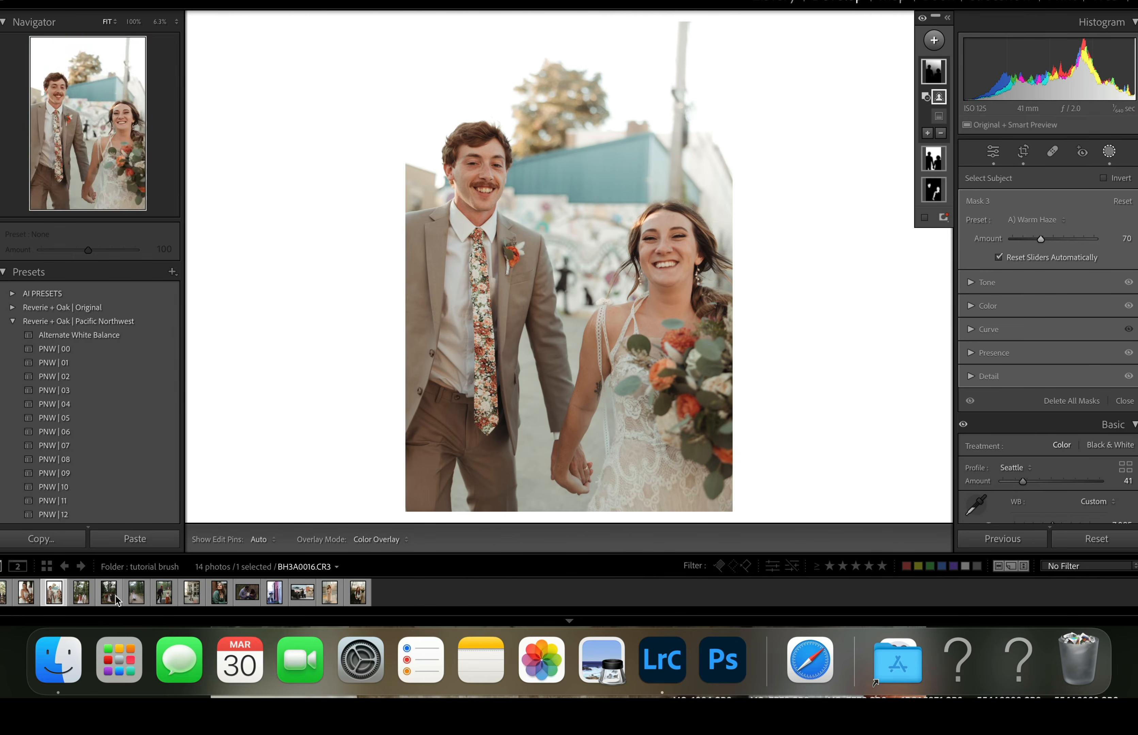
- Apply the 01 preset from the AI PRESETS group to the bride portrait with the orange bouquet
{"action": "left_click", "coordinate": [29, 601]}
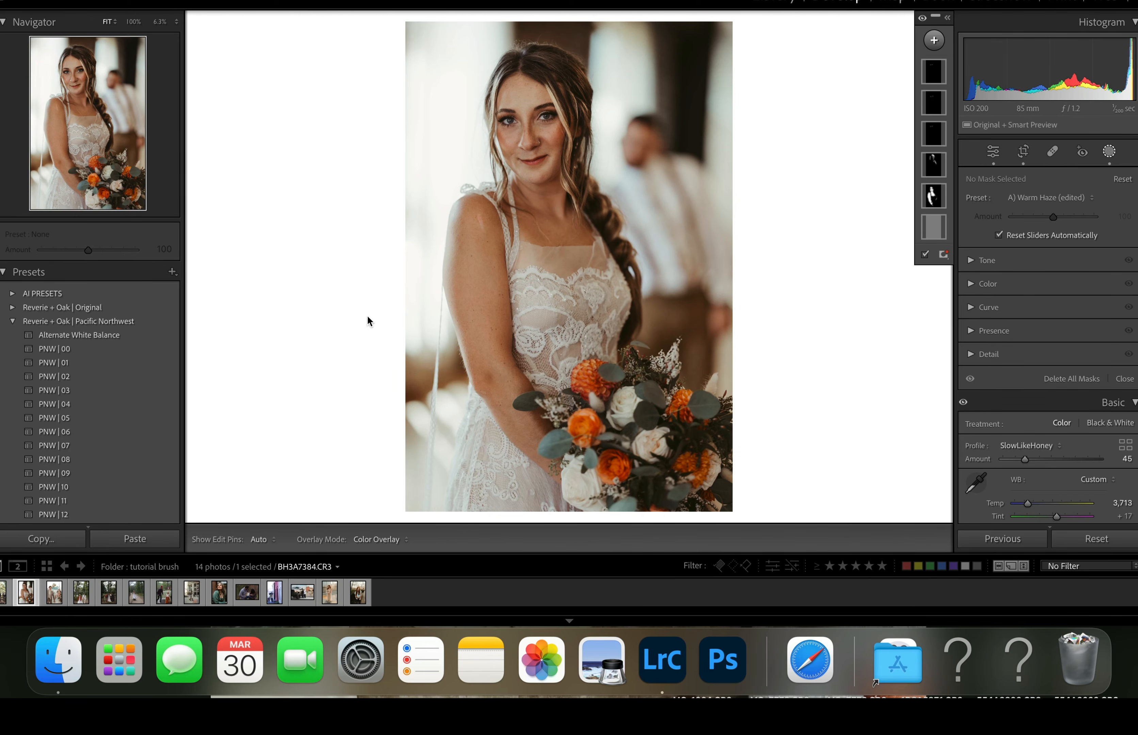
{"action": "left_click", "coordinate": [12, 293]}
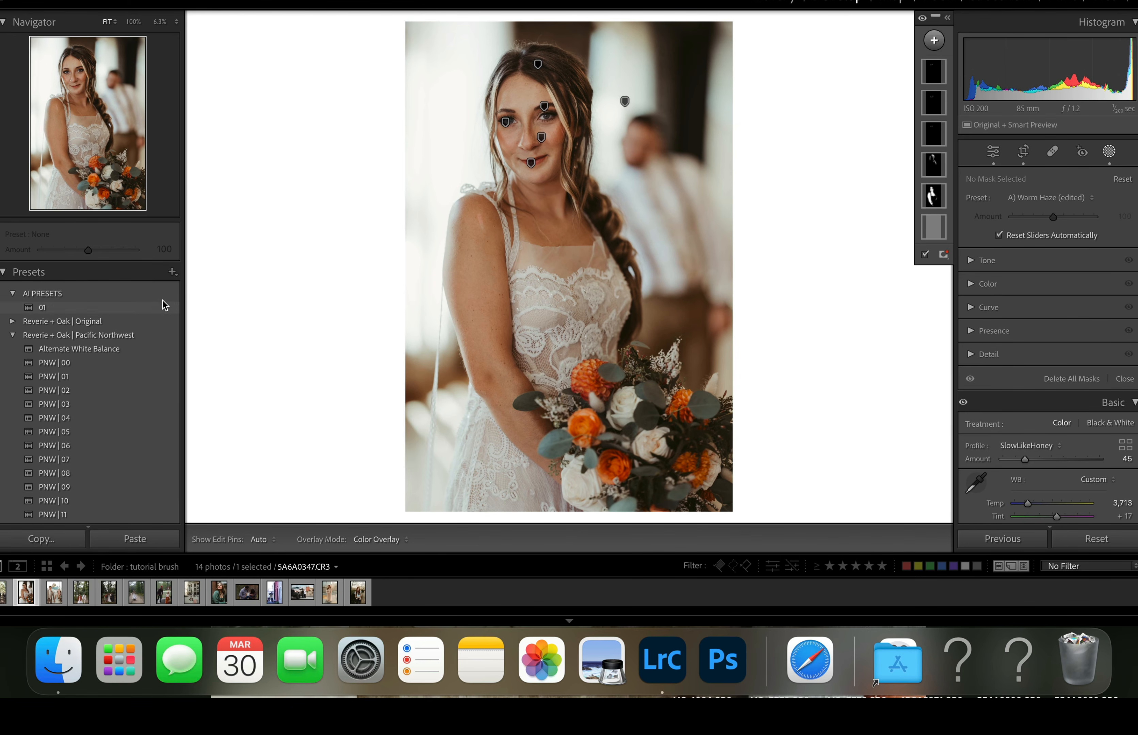
{"action": "left_click", "coordinate": [150, 306]}
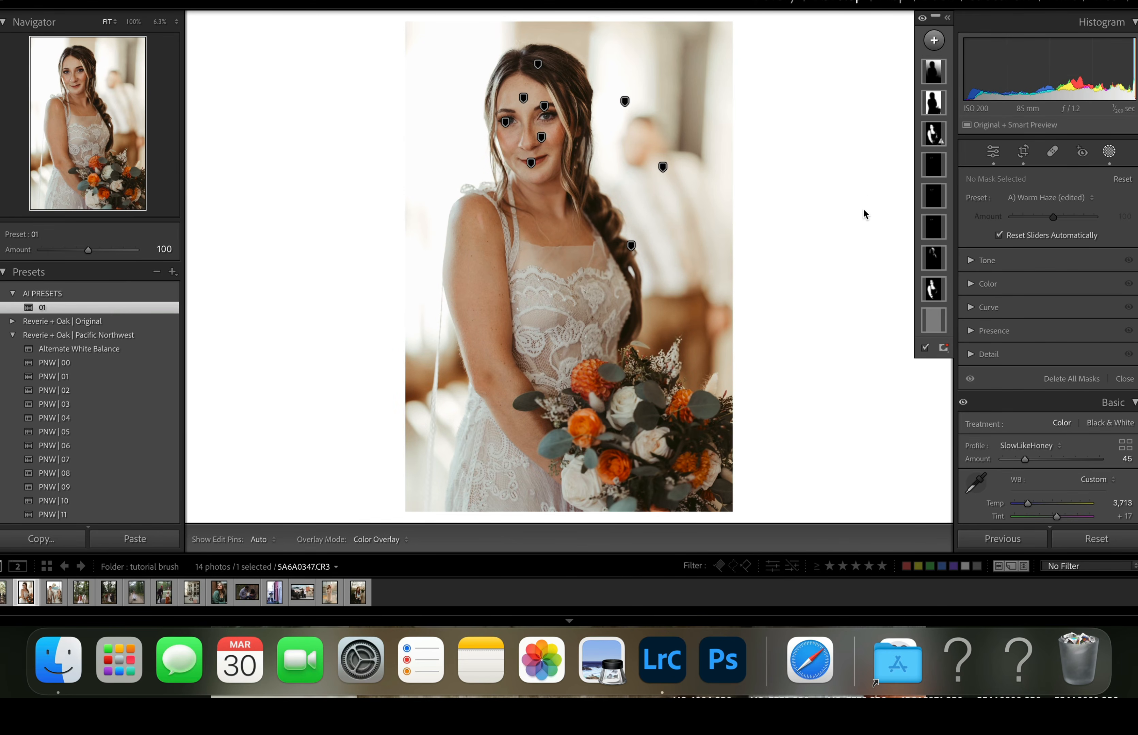
- Check the added masks' coverage on the bride portrait and set Mask 3's A) Warm Haze amount to 19
{"action": "mouse_move", "coordinate": [926, 138]}
{"action": "mouse_move", "coordinate": [935, 103]}
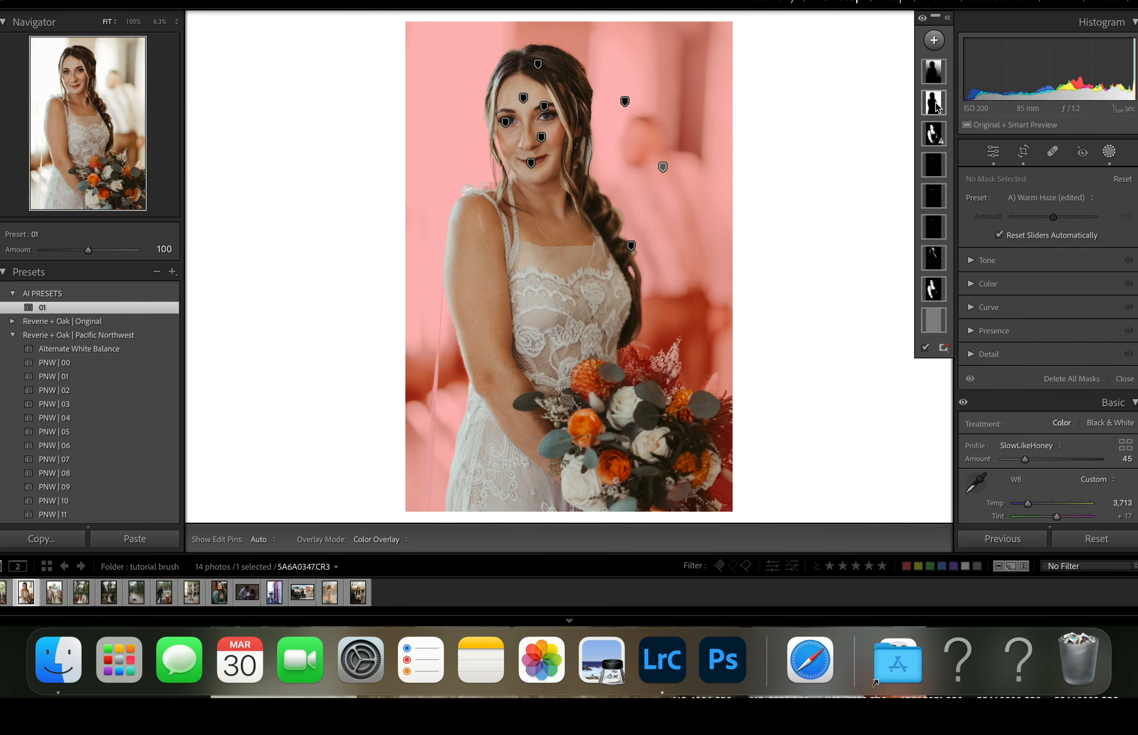
{"action": "mouse_move", "coordinate": [936, 75]}
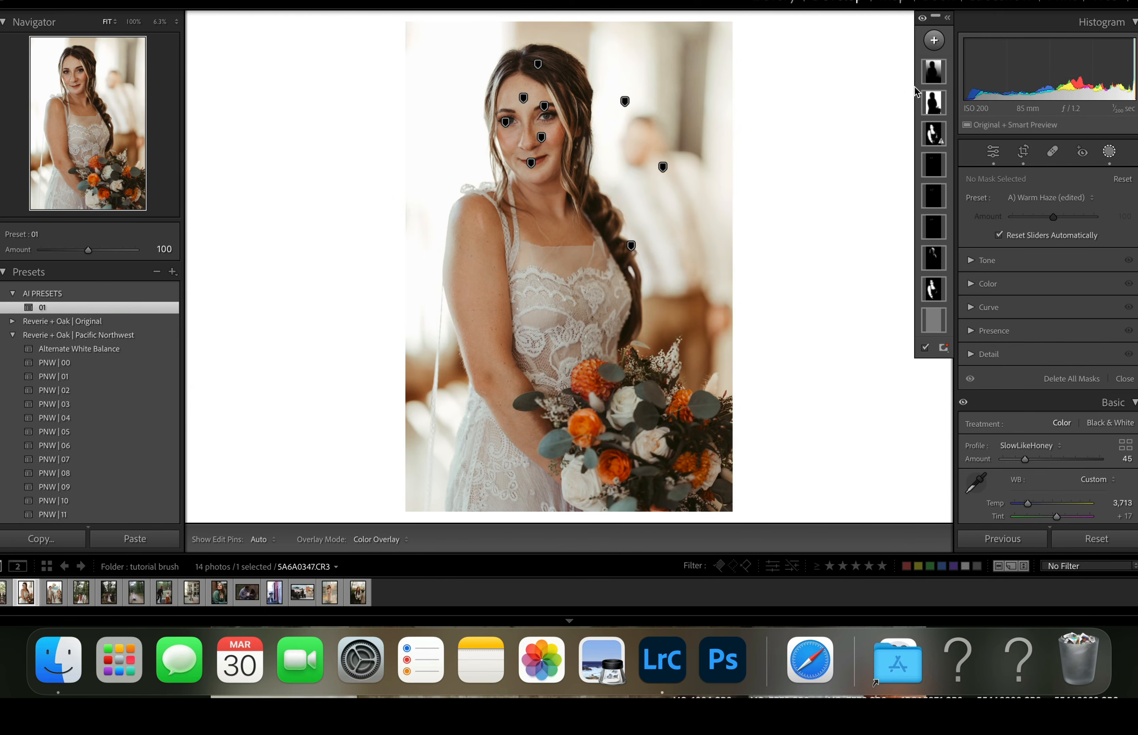
{"action": "left_click", "coordinate": [935, 76]}
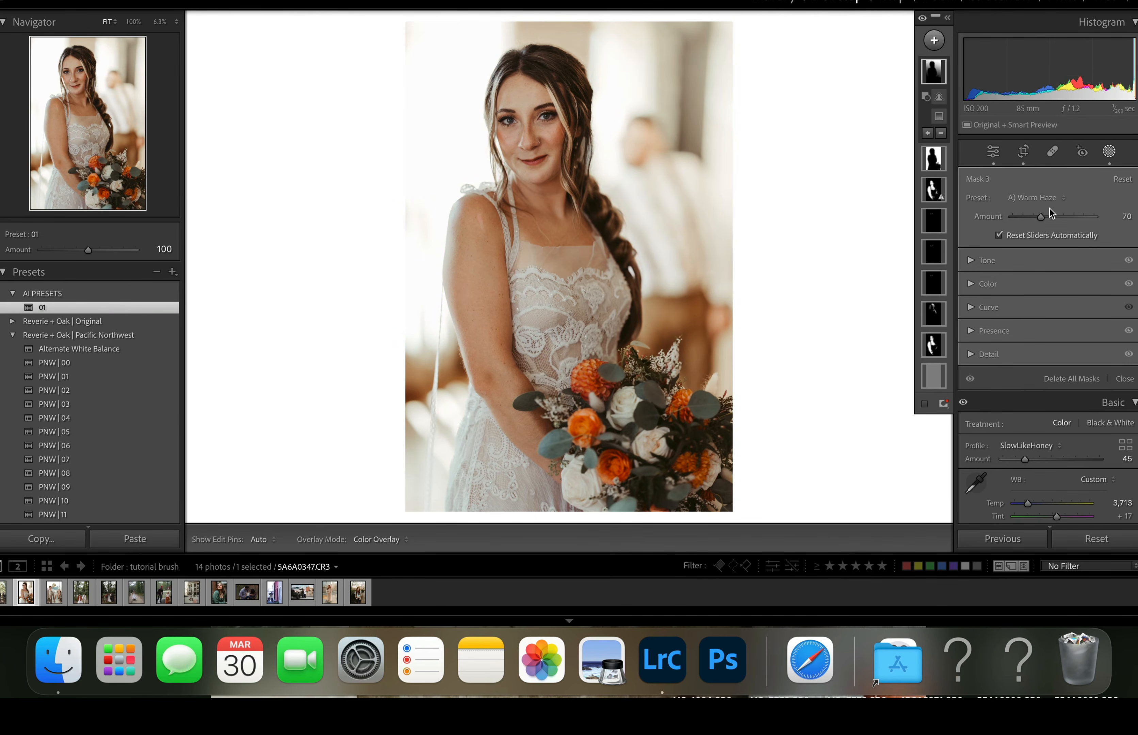
{"action": "left_click_drag", "start_coordinate": [1041, 216], "coordinate": [1021, 222]}
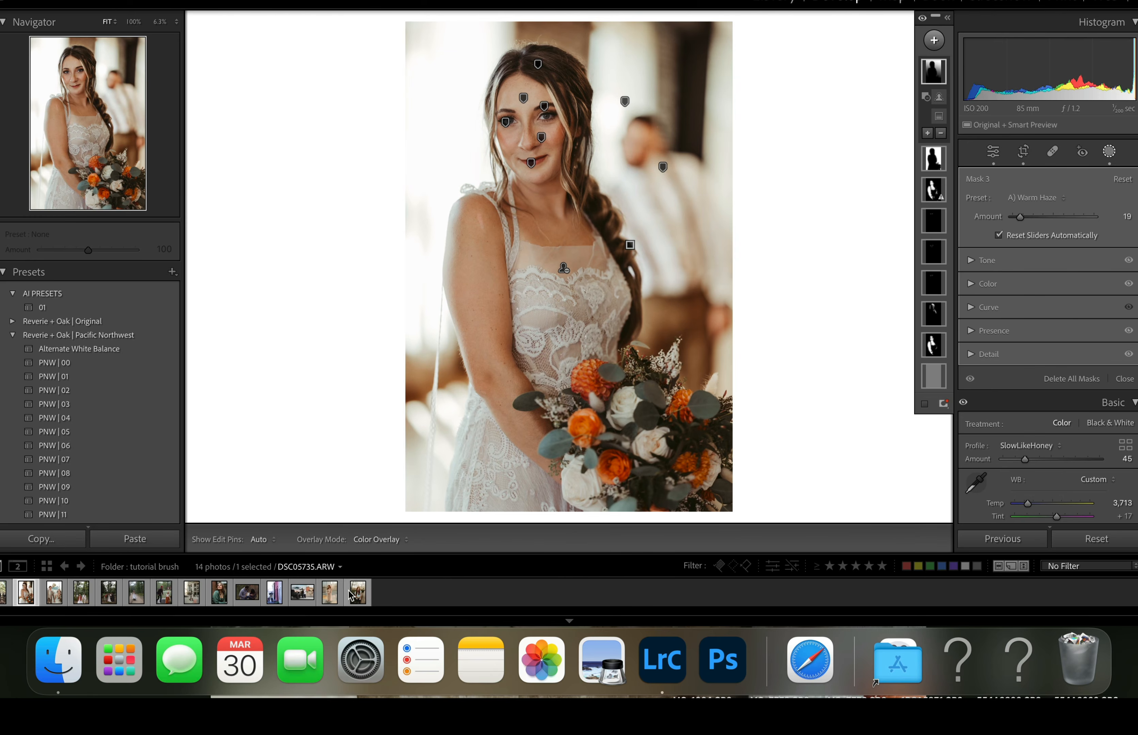
- Create a Teeth-only people mask on the maternity portrait and apply the A) Real Looking White Teeth preset to it
{"action": "left_click", "coordinate": [330, 592]}
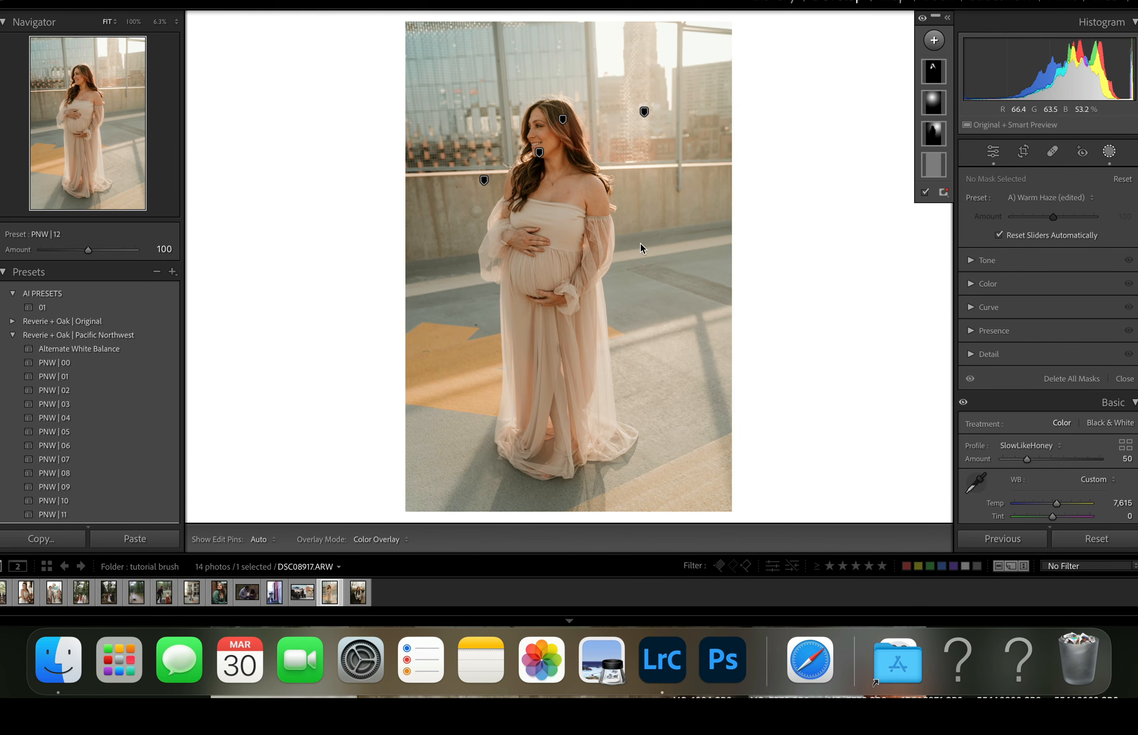
{"action": "left_click", "coordinate": [942, 48]}
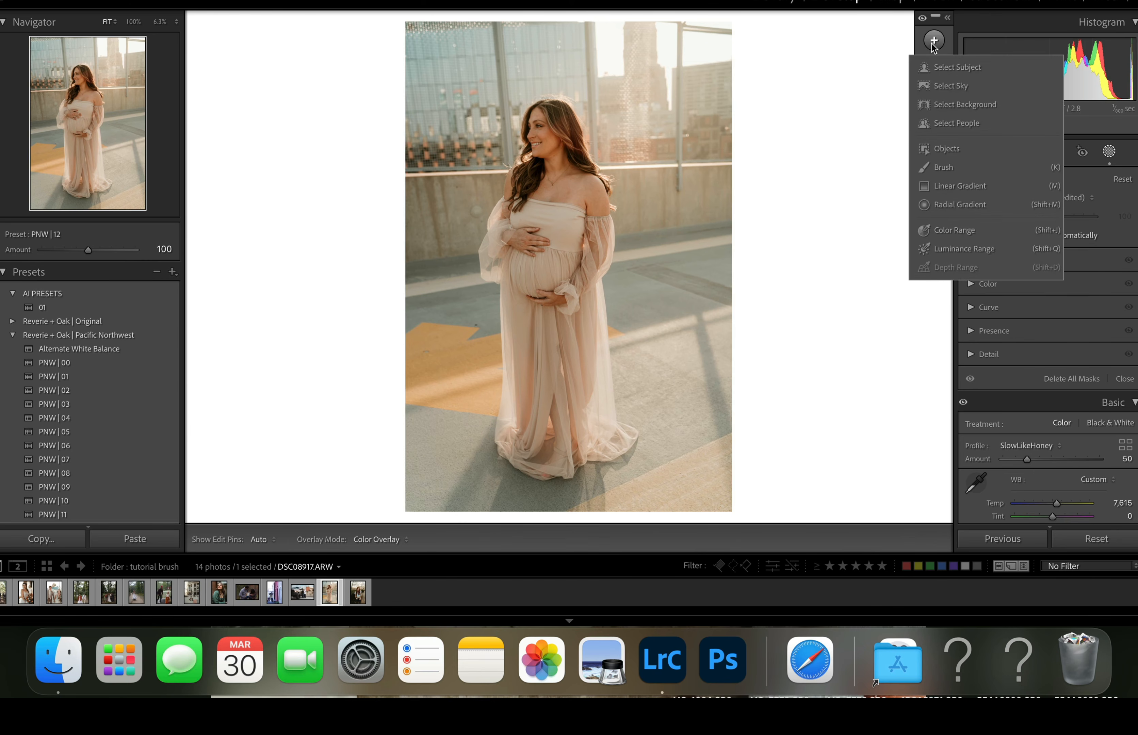
{"action": "left_click", "coordinate": [951, 125]}
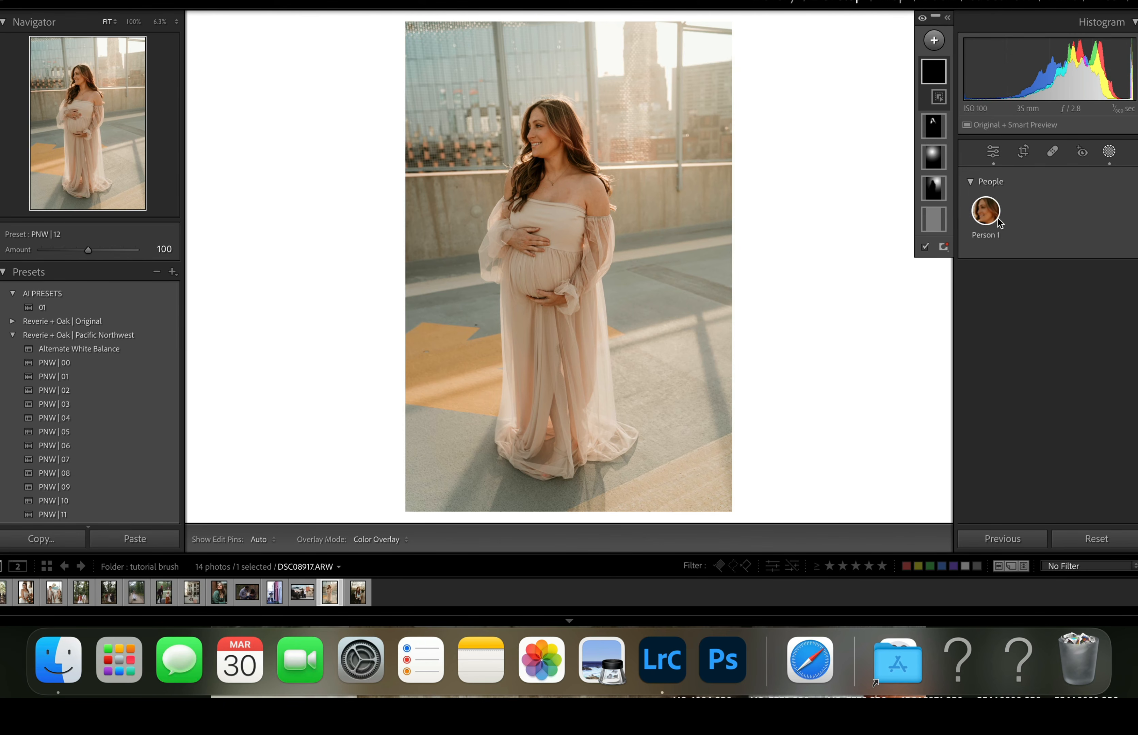
{"action": "left_click", "coordinate": [989, 217]}
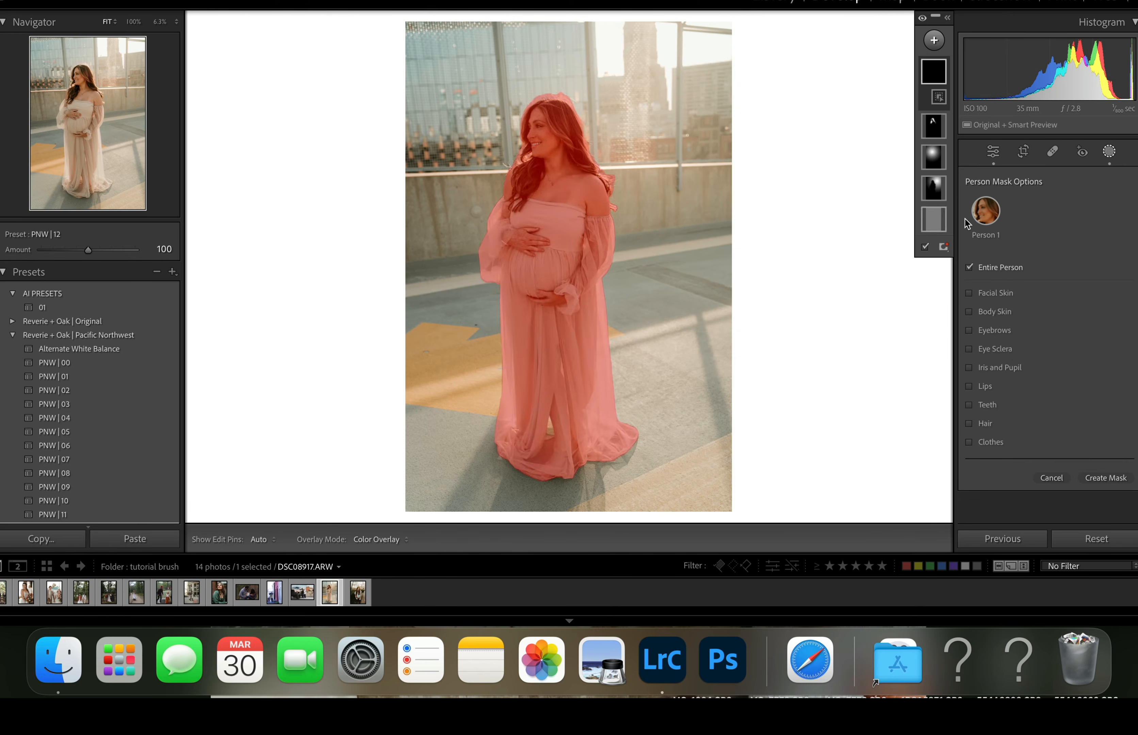
{"action": "left_click", "coordinate": [976, 404]}
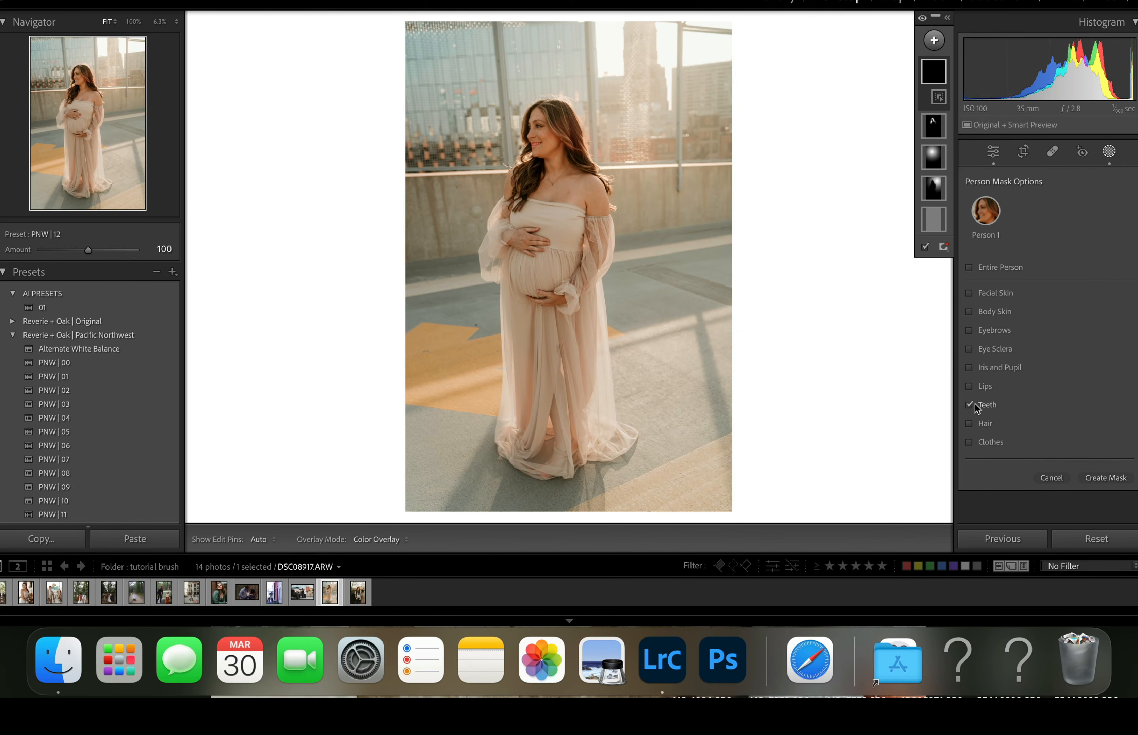
{"action": "left_click", "coordinate": [1125, 482]}
{"action": "left_click", "coordinate": [1028, 222]}
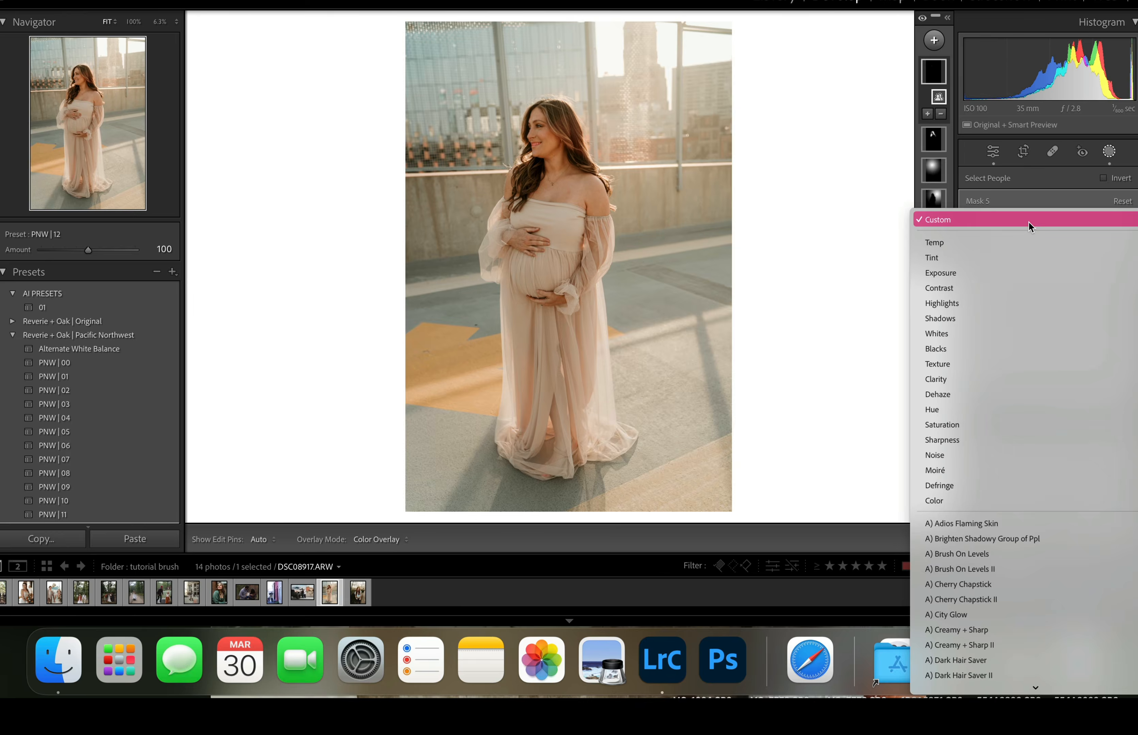
{"action": "scroll", "coordinate": [983, 349], "scroll_direction": "down", "scroll_amount": 5}
{"action": "left_click", "coordinate": [974, 436]}
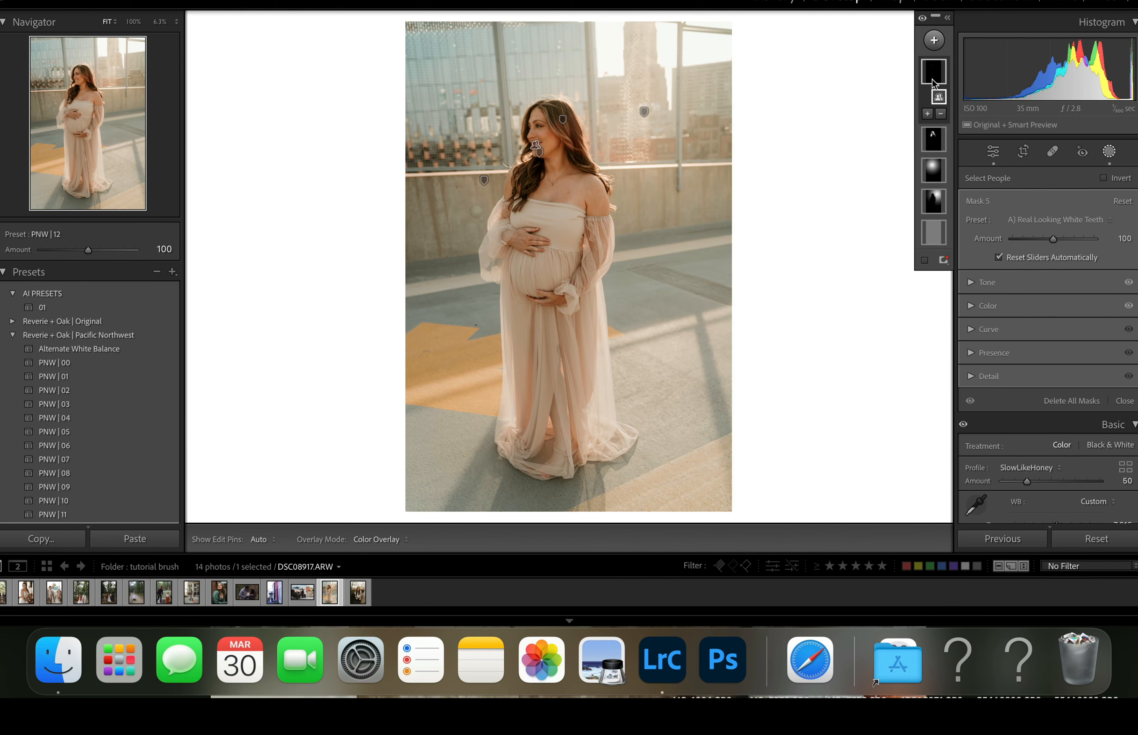
- Rename the new teeth mask on the maternity portrait as TEETH
{"action": "right_click", "coordinate": [933, 76]}
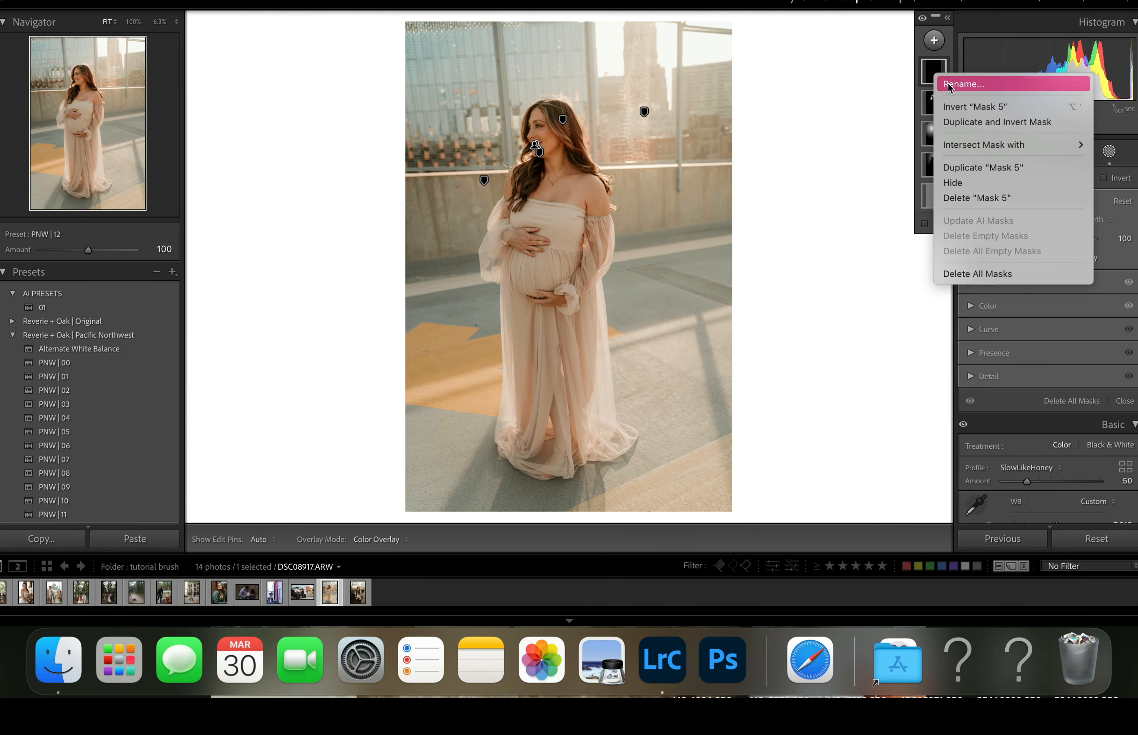
{"action": "left_click", "coordinate": [948, 82]}
{"action": "type", "text": "TEETH"}
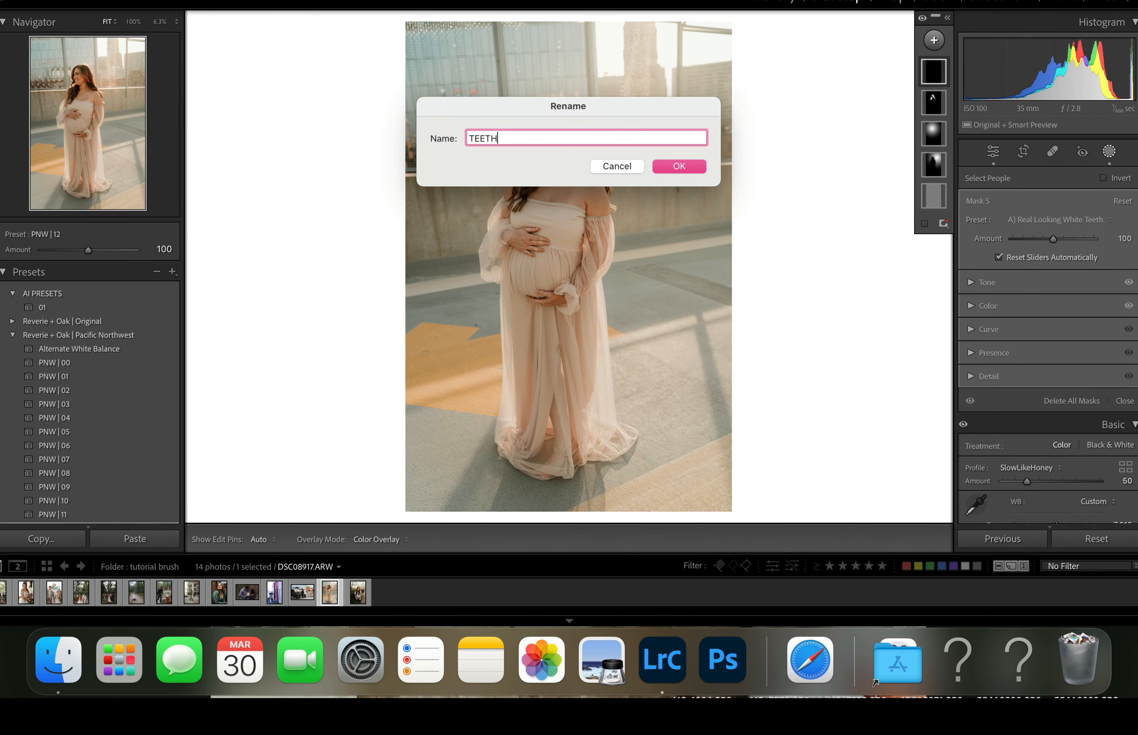
{"action": "left_click", "coordinate": [695, 168]}
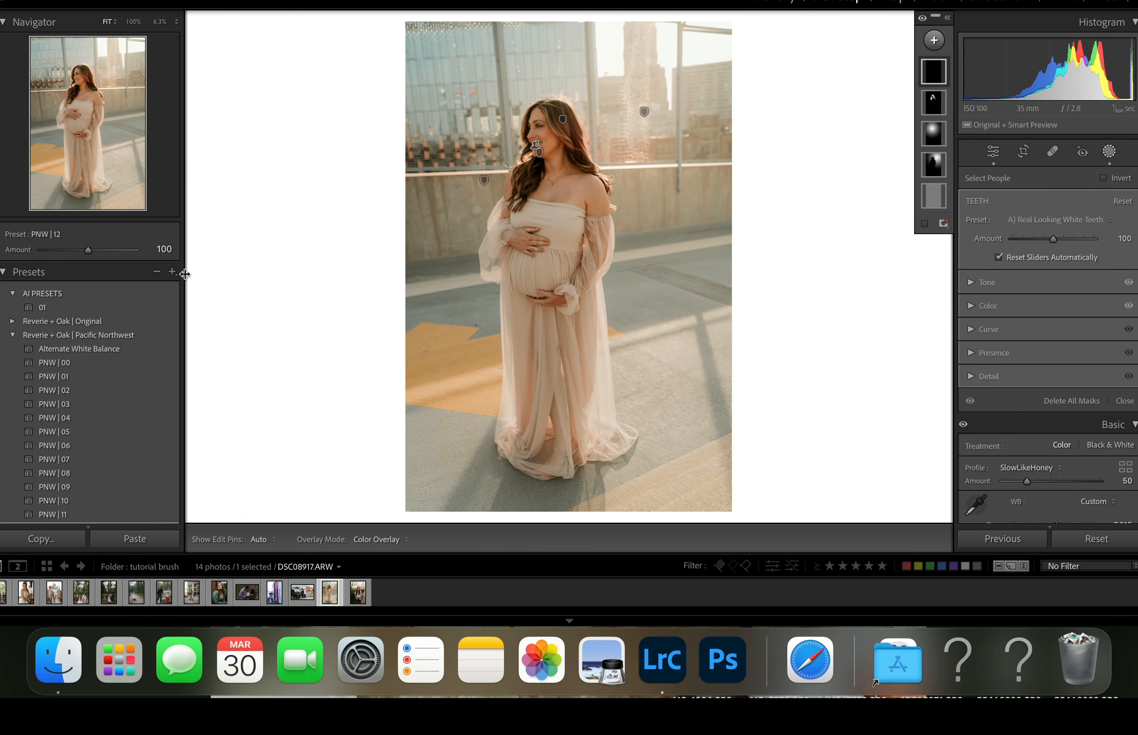
- Create a develop preset named TEETH in the AI PRESETS group that includes only the TEETH mask
{"action": "left_click", "coordinate": [173, 273]}
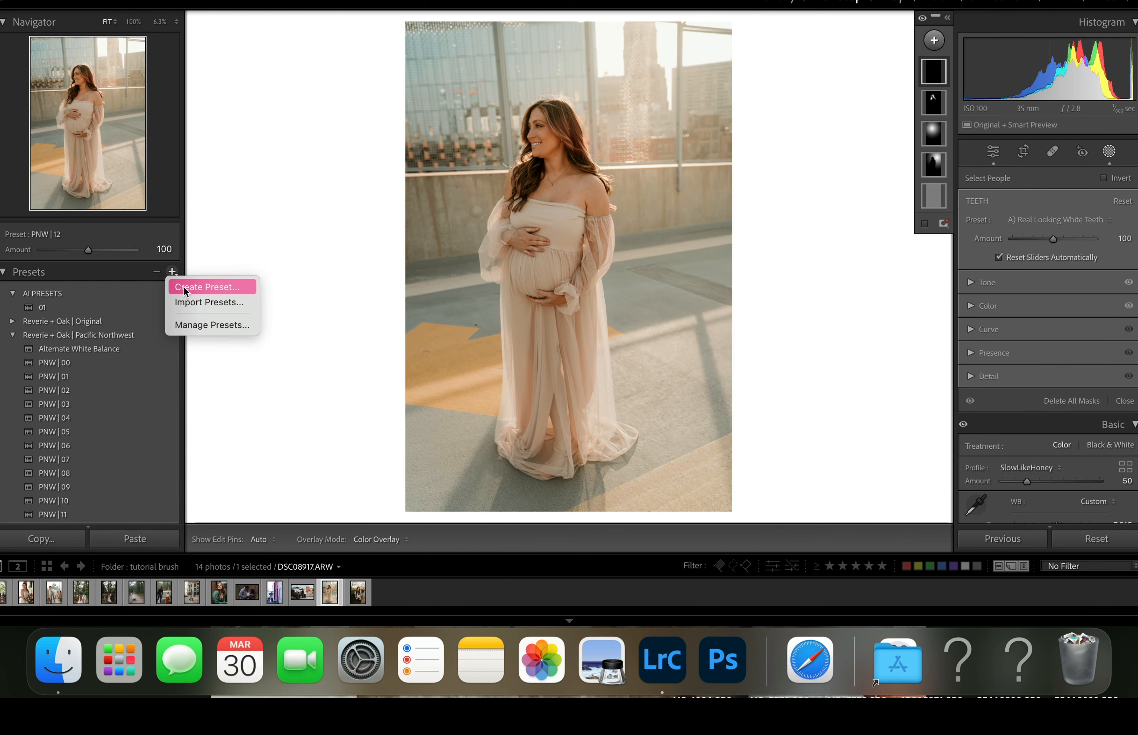
{"action": "left_click", "coordinate": [198, 286]}
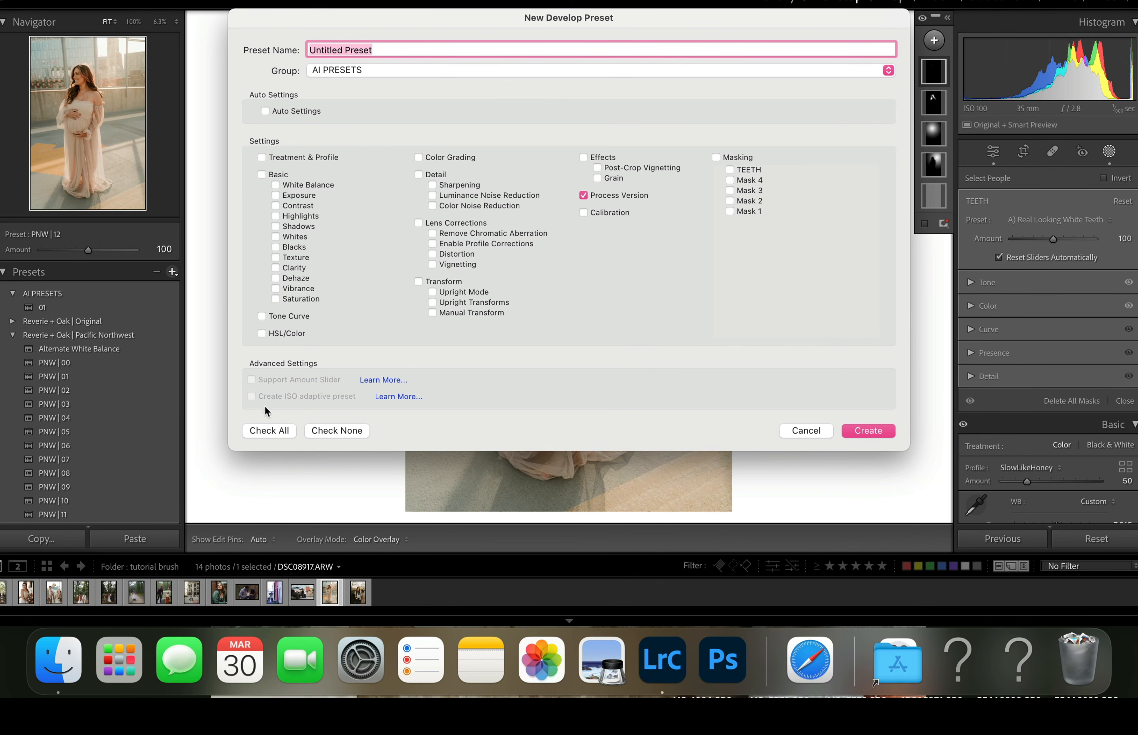
{"action": "left_click", "coordinate": [324, 433]}
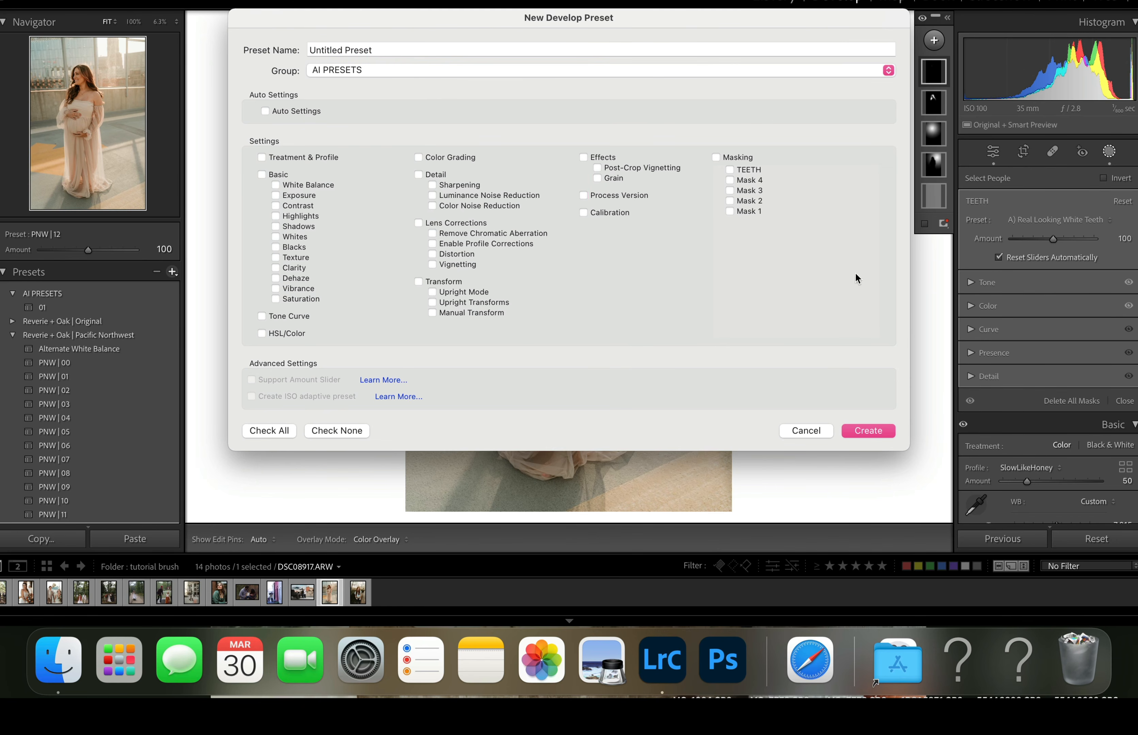
{"action": "left_click", "coordinate": [730, 170]}
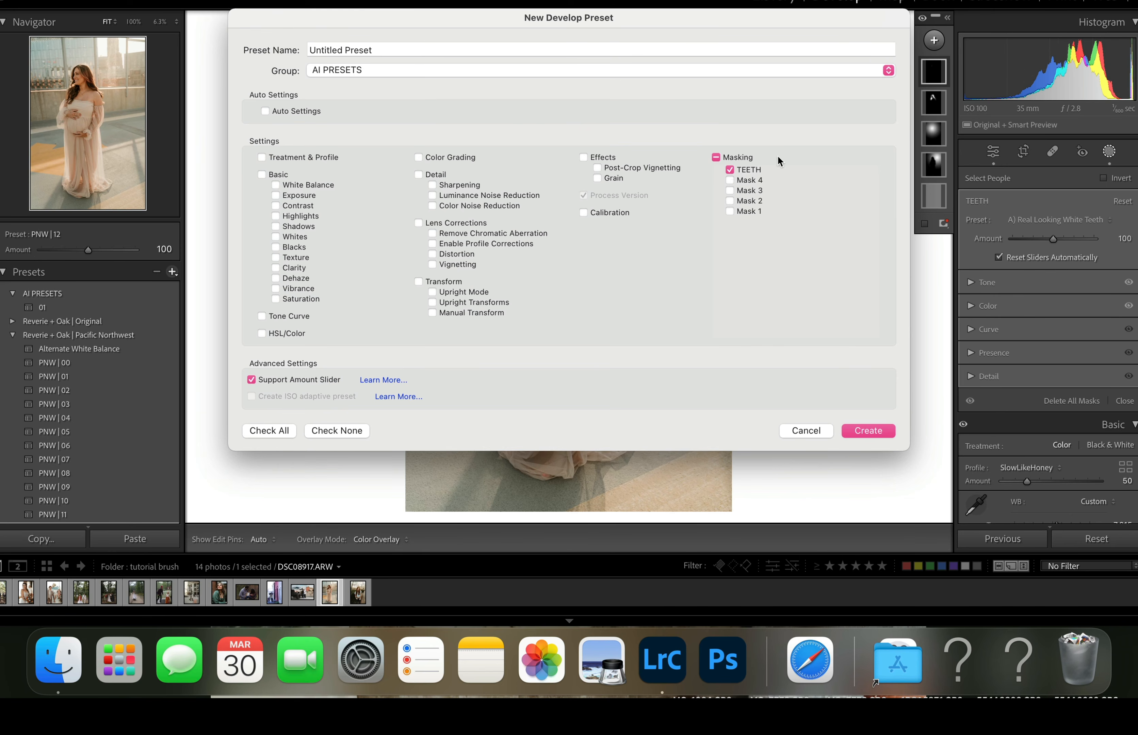
{"action": "left_click", "coordinate": [396, 49]}
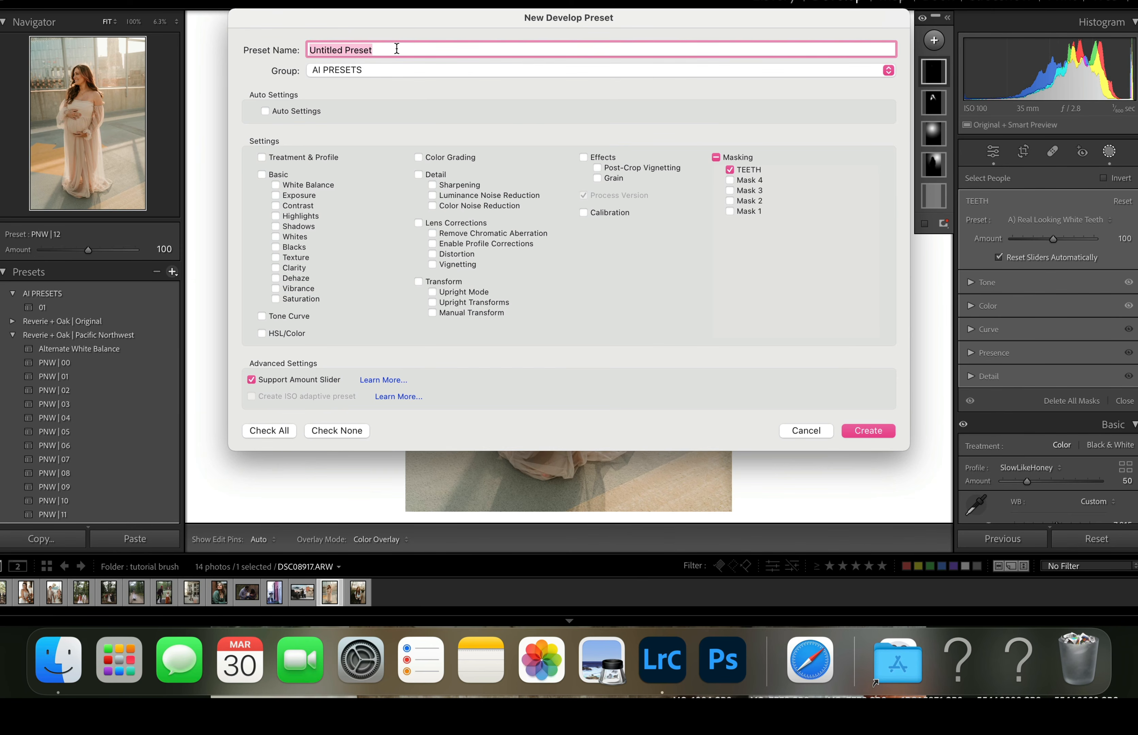
{"action": "type", "text": "TEETH"}
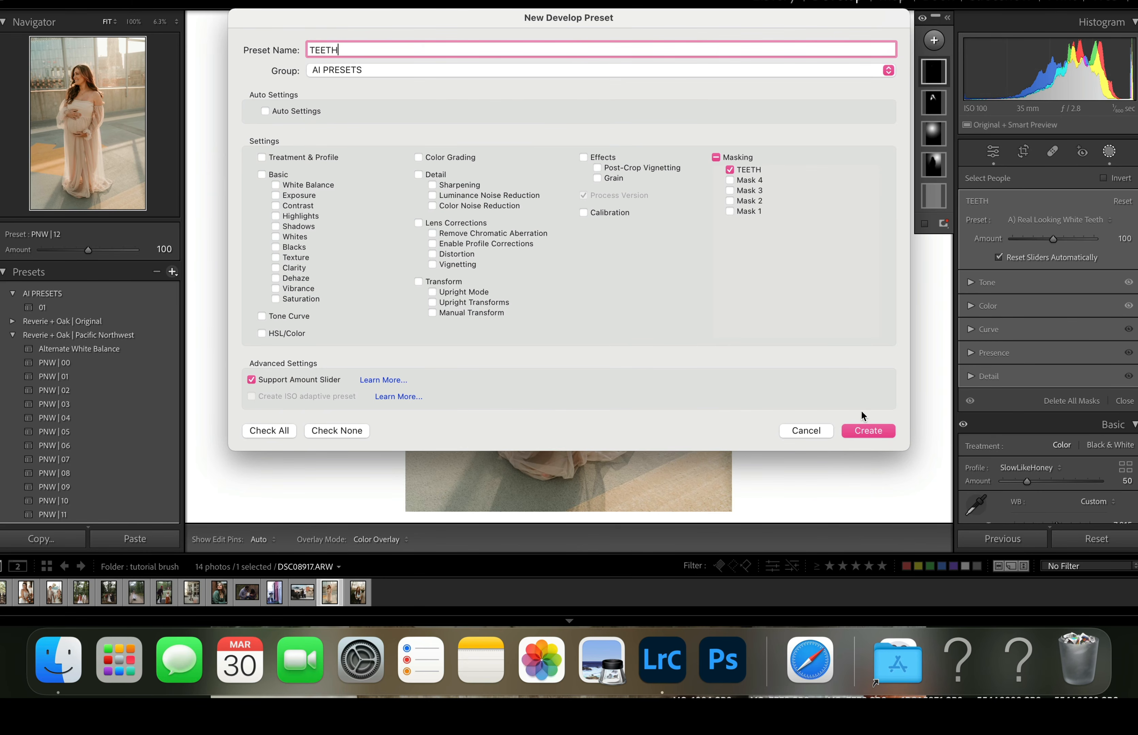
{"action": "left_click", "coordinate": [867, 437]}
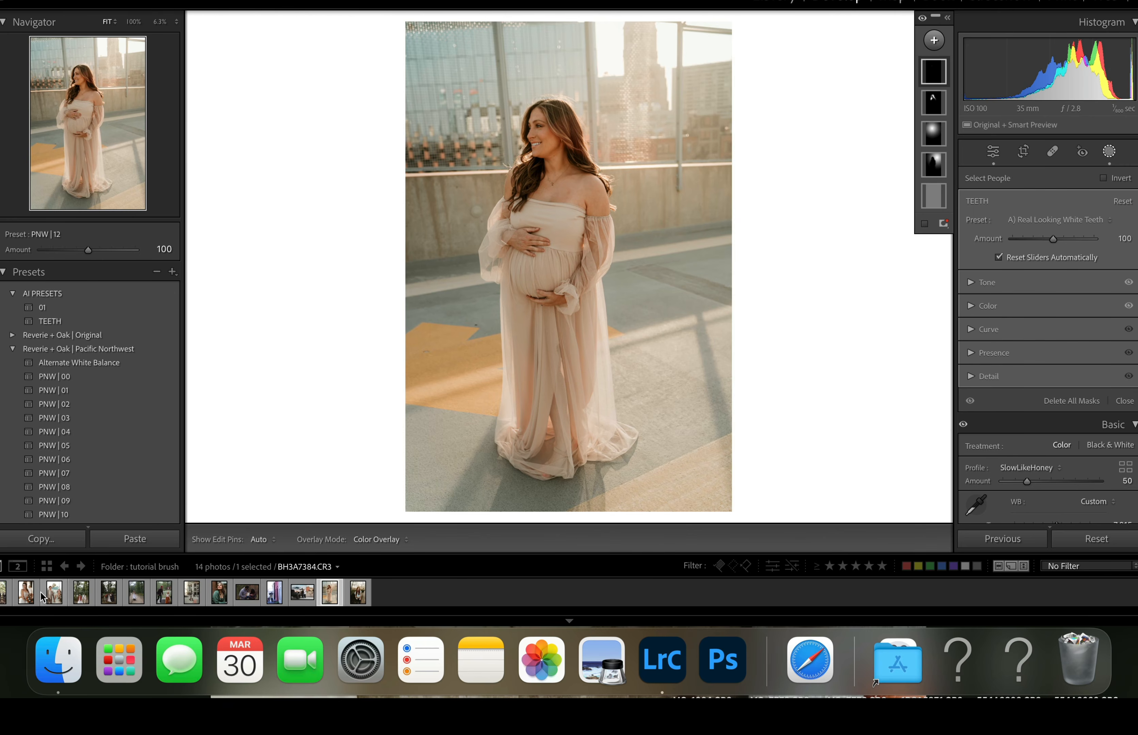
- Apply the TEETH preset to the photo of the couple walking hand in hand in the forest
{"action": "left_click", "coordinate": [84, 594]}
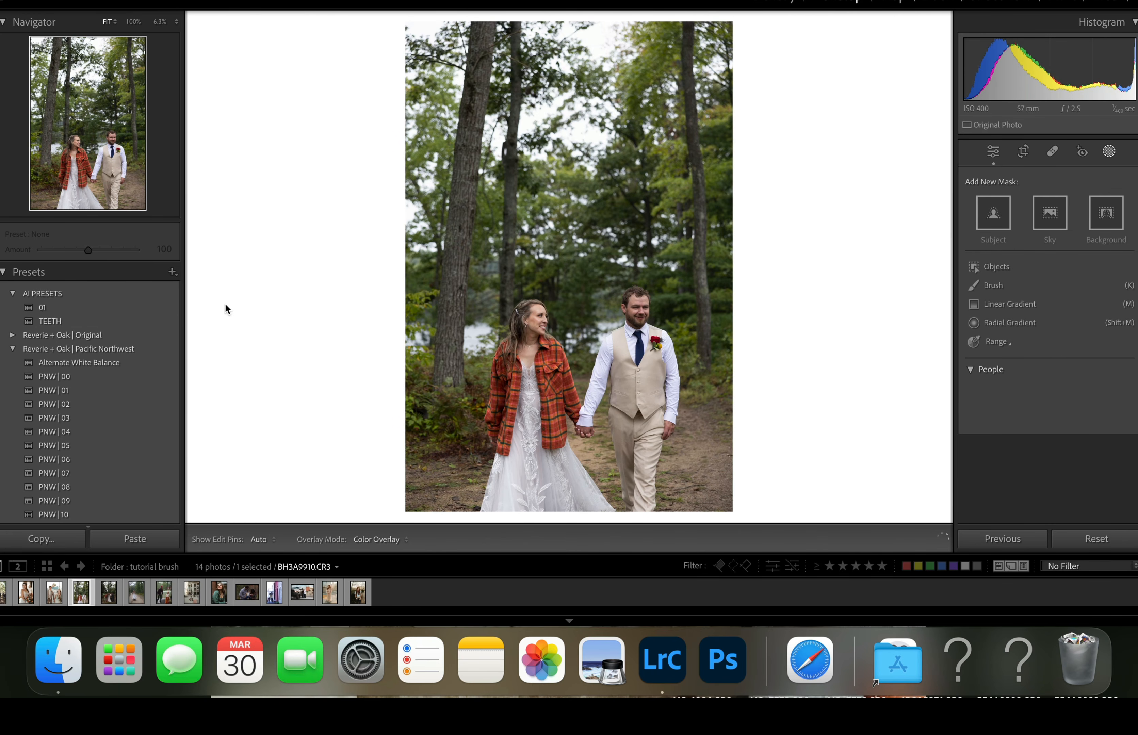
{"action": "left_click", "coordinate": [72, 321]}
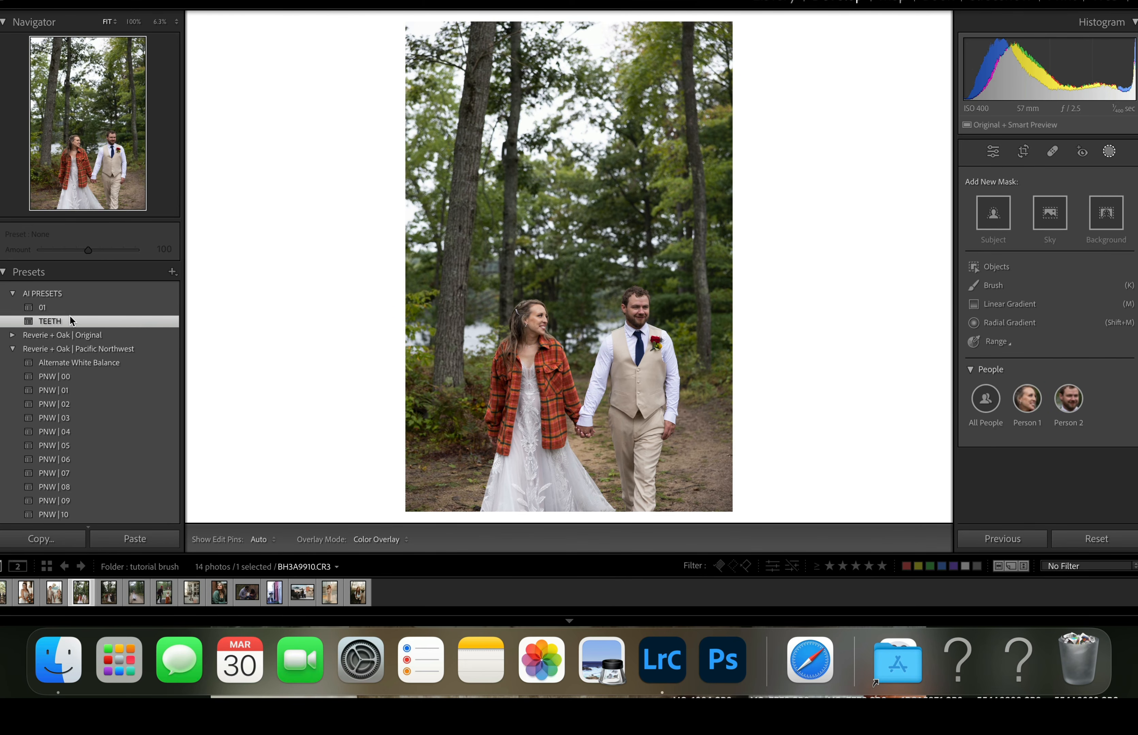